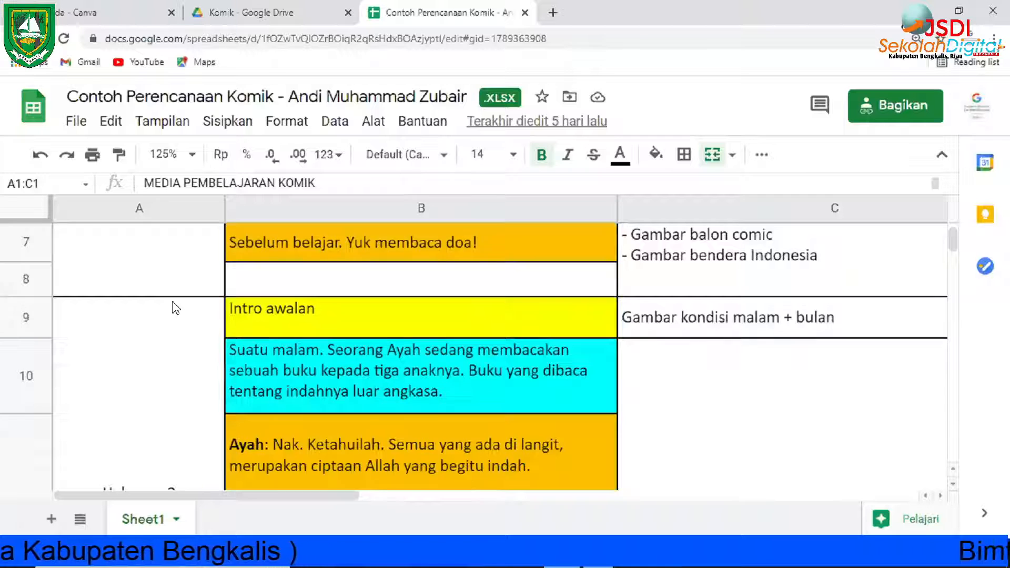
Step: Review the comic planning spreadsheet from its header through the cover and page rows to the references and author profile row
scroll(177, 308, "down", 10)
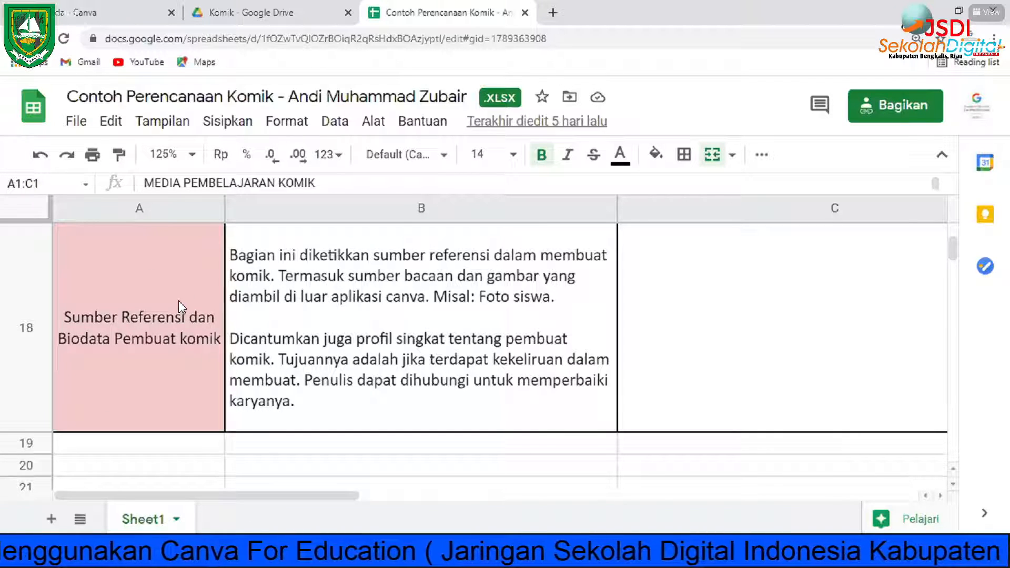
scroll(178, 300, "up", 10)
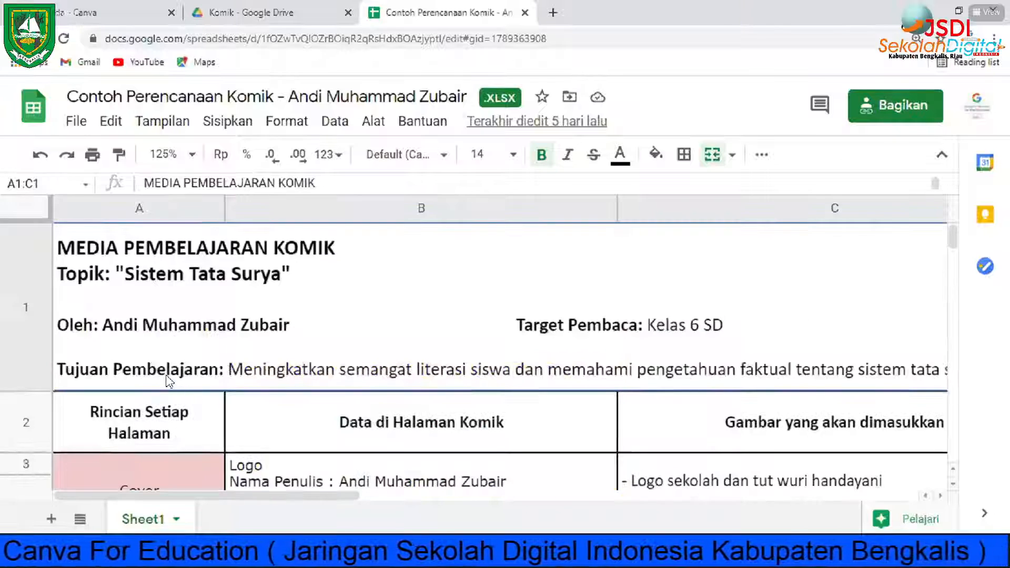
scroll(168, 370, "down", 10)
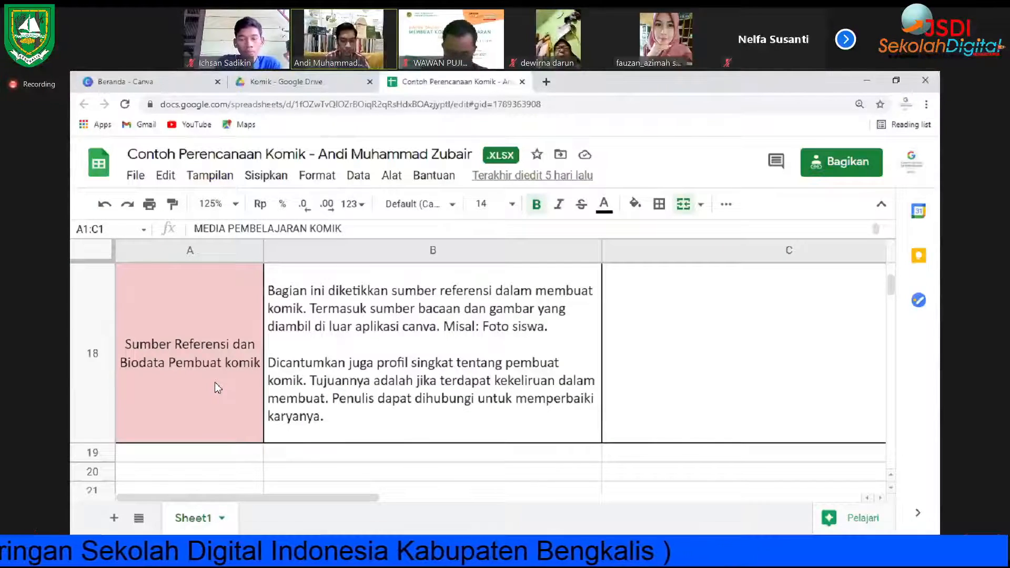
scroll(393, 331, "up", 6)
scroll(391, 333, "up", 5)
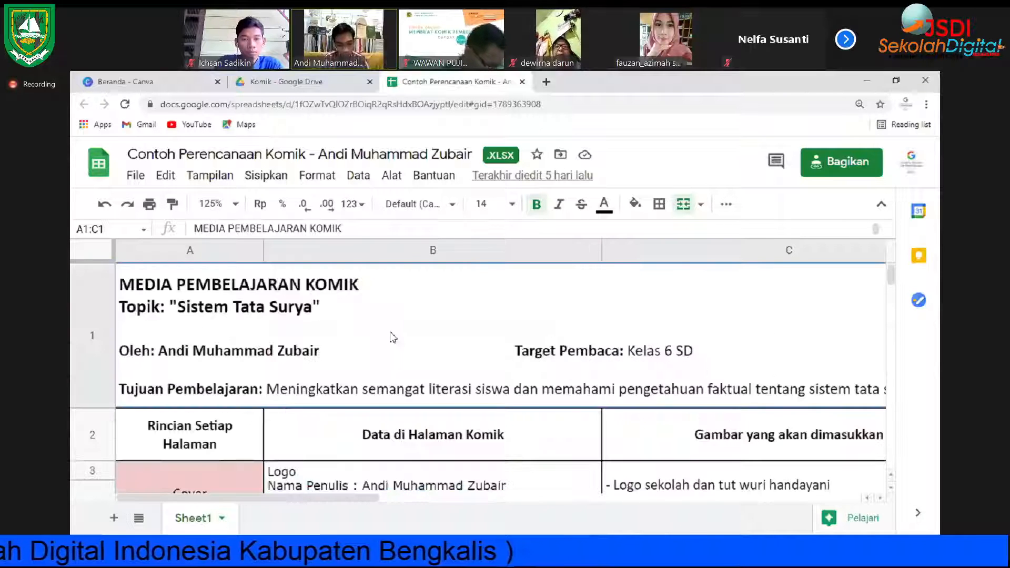
scroll(387, 333, "down", 2)
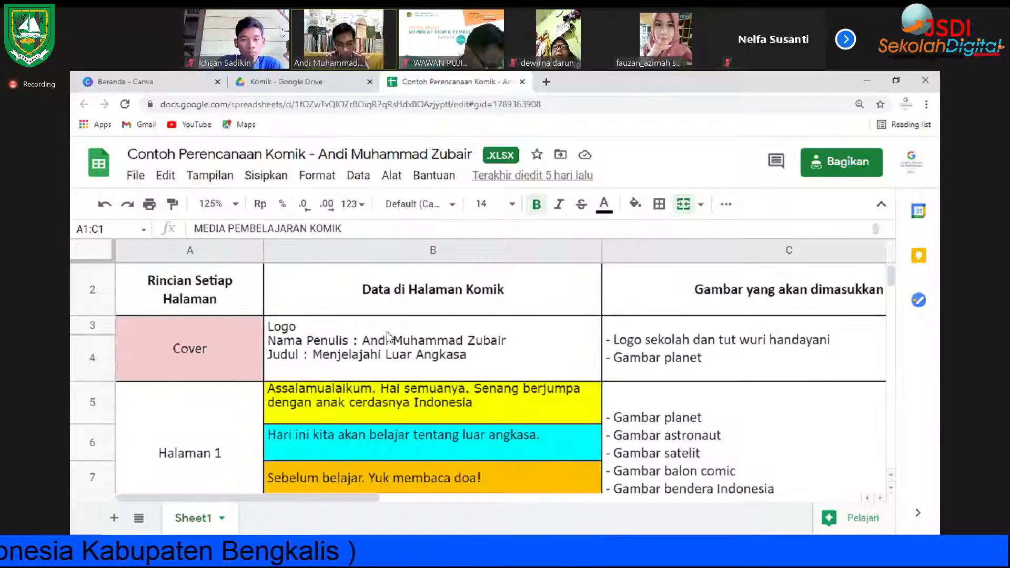
scroll(388, 337, "down", 1)
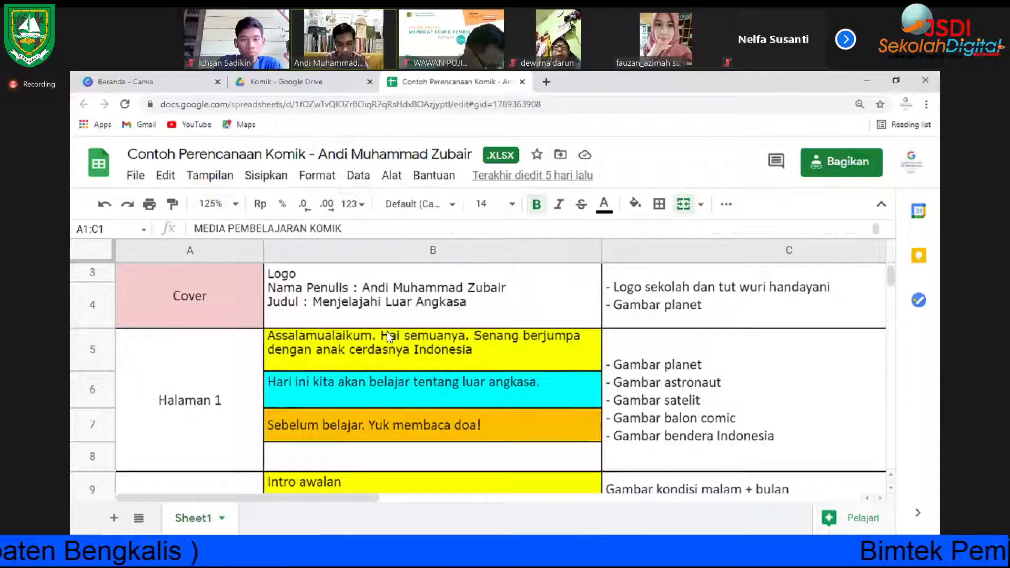
scroll(389, 337, "up", 3)
scroll(389, 337, "down", 2)
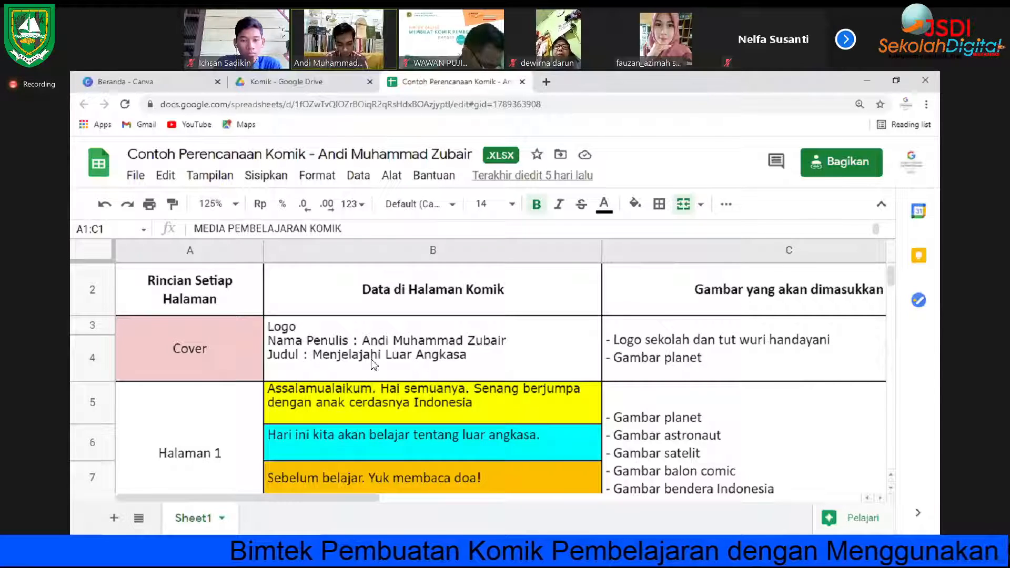
scroll(373, 363, "down", 1)
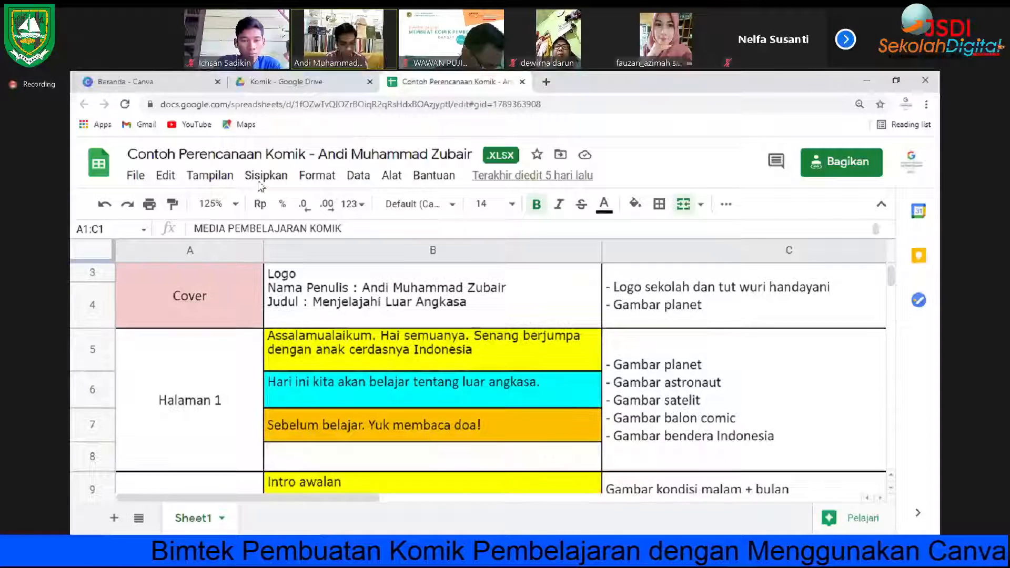
left_click(161, 79)
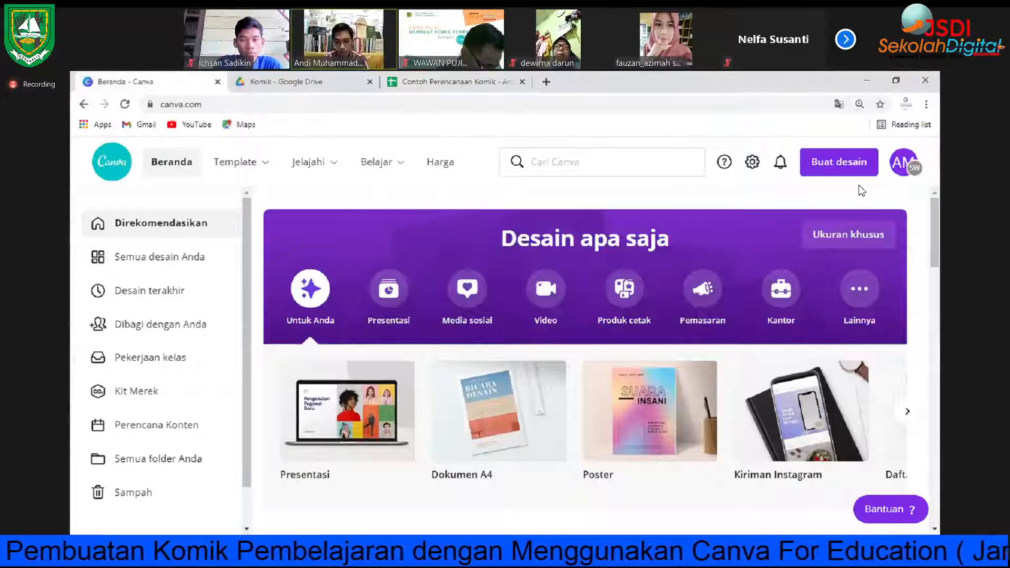
left_click(504, 82)
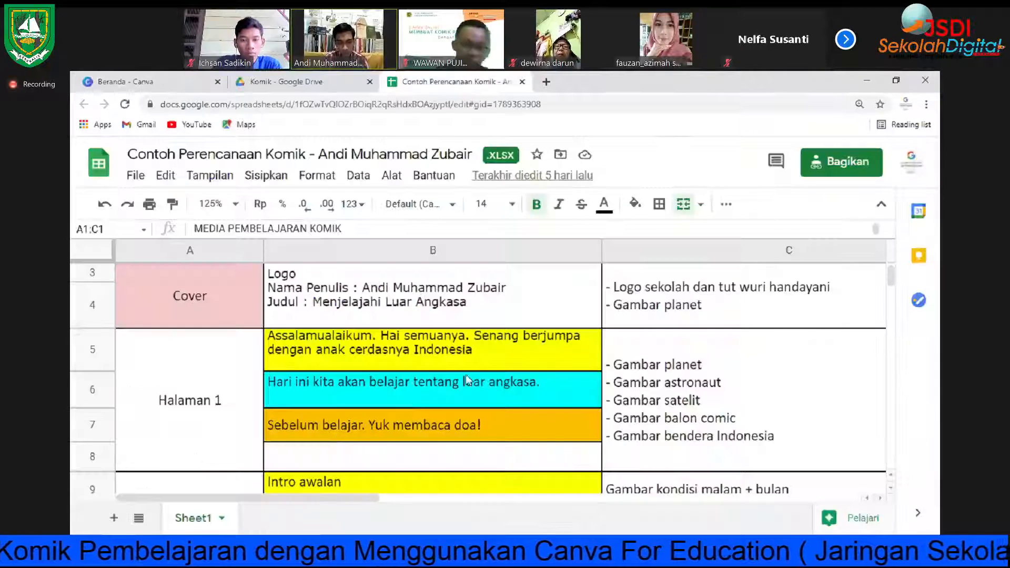
Step: Switch to the Canva home page and reveal its full web address
left_click(91, 80)
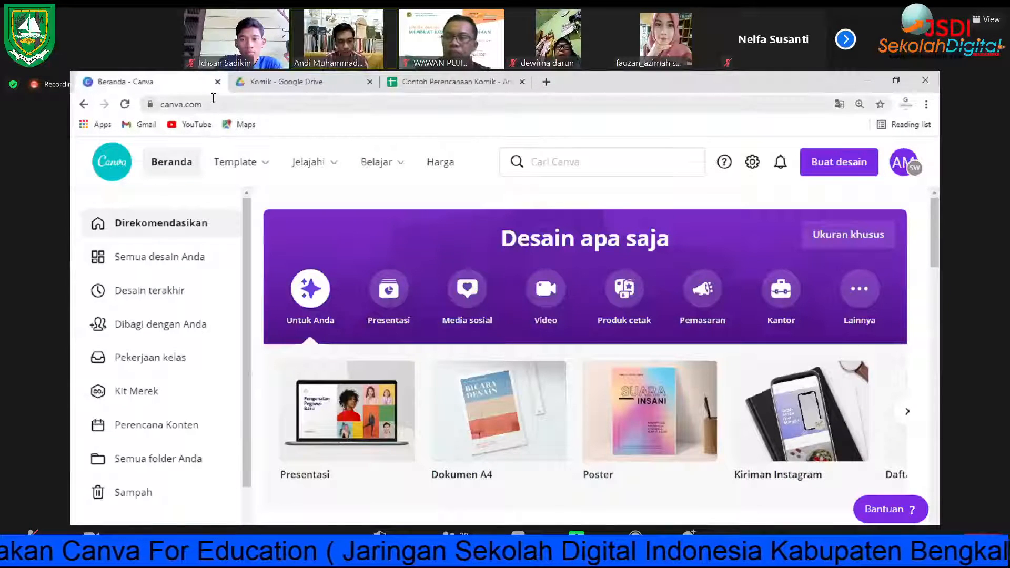
left_click(187, 101)
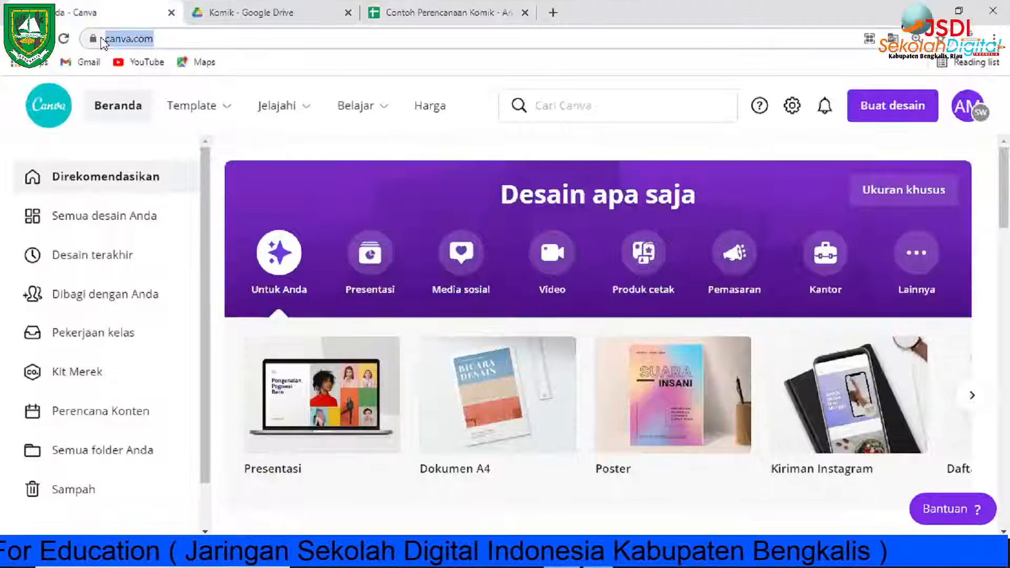
left_click(159, 37)
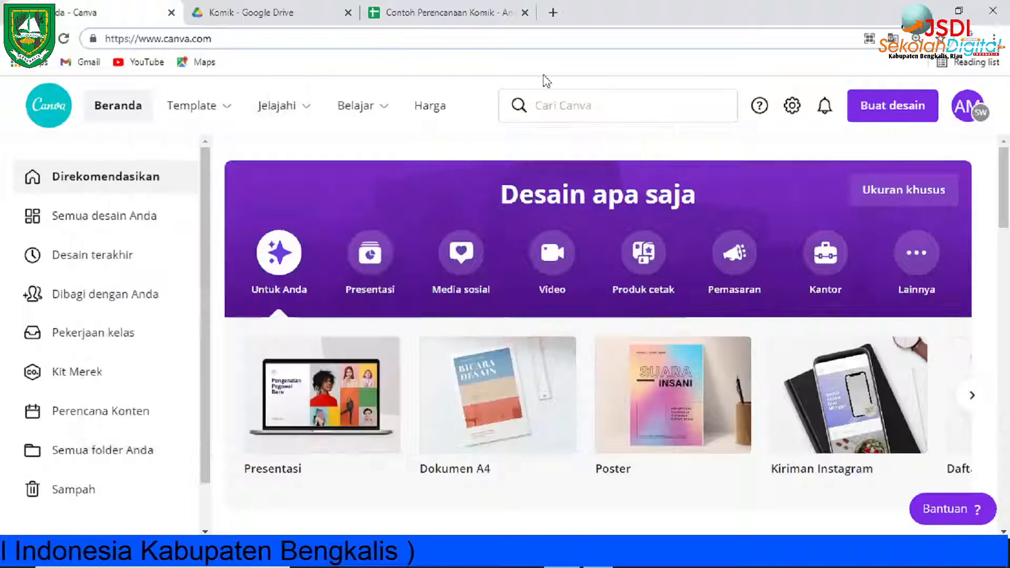
left_click(516, 132)
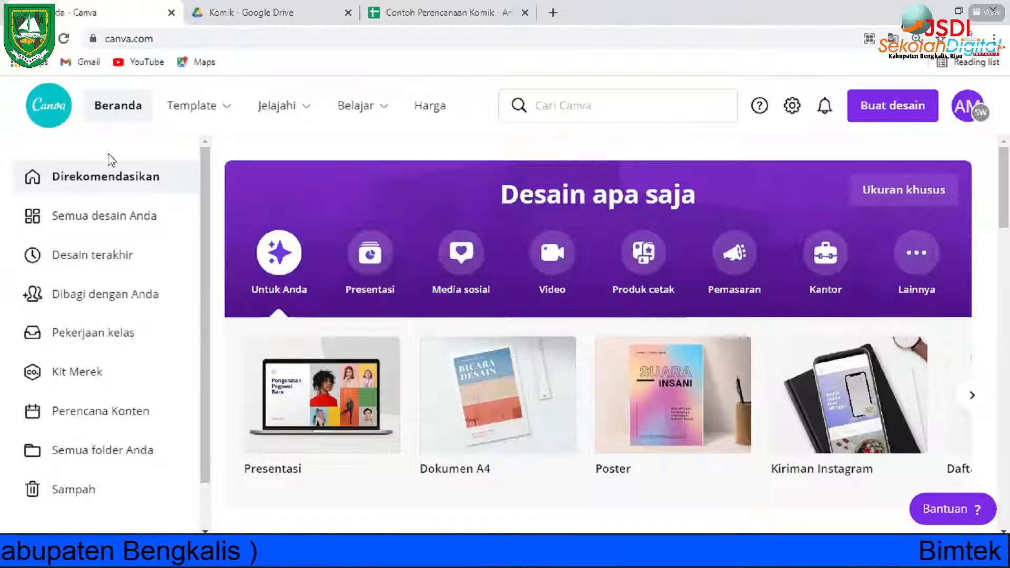
Step: Create a new blank design of type Dokumen A4 and collapse the template panel beside the page
mouse_move(240, 129)
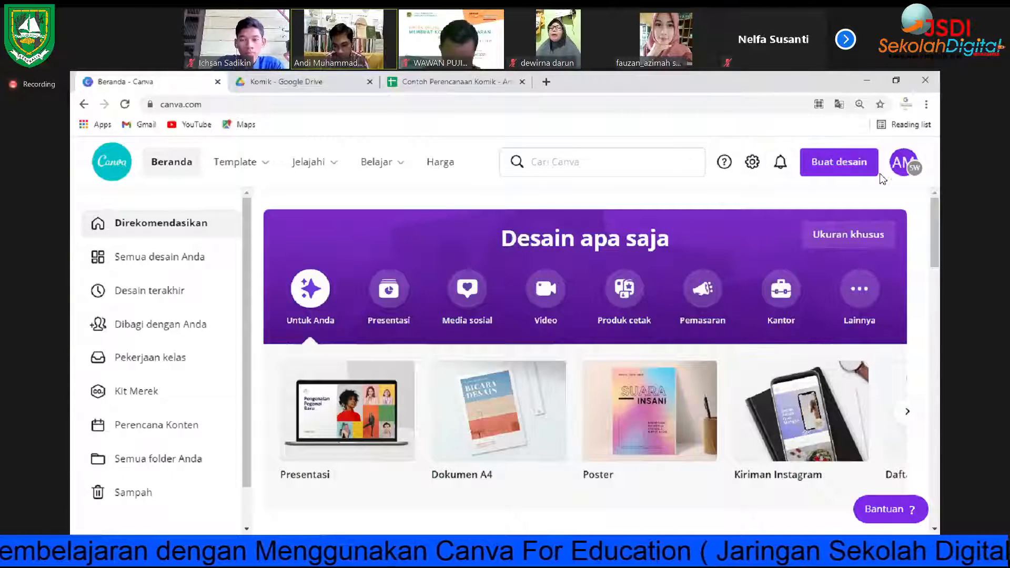
left_click(831, 171)
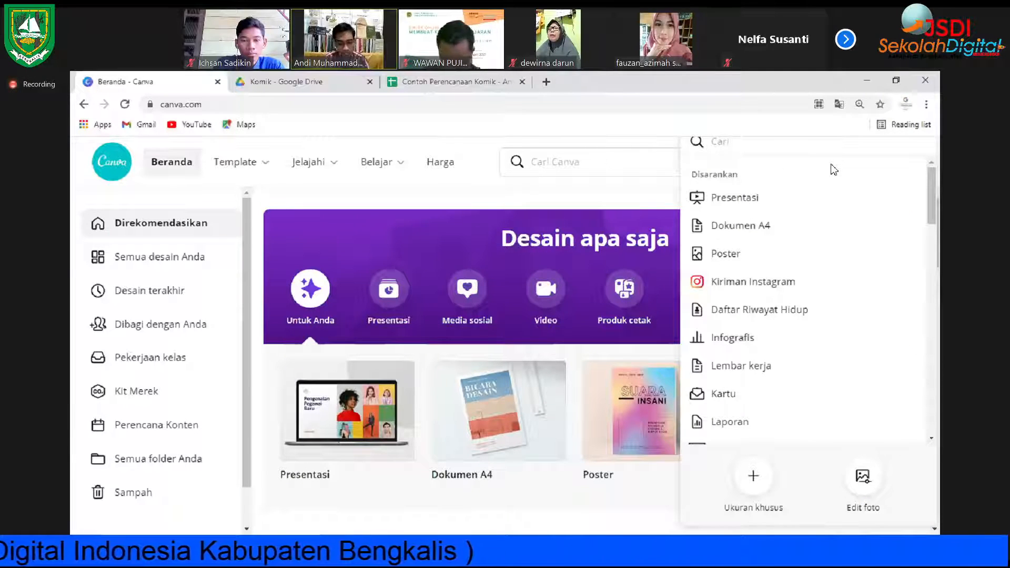
left_click(759, 215)
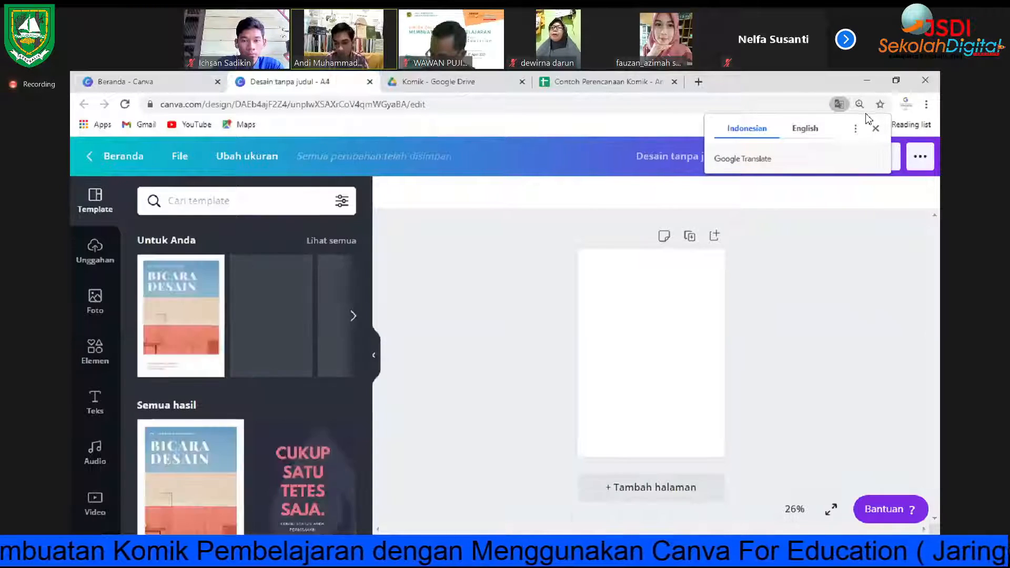
left_click(875, 129)
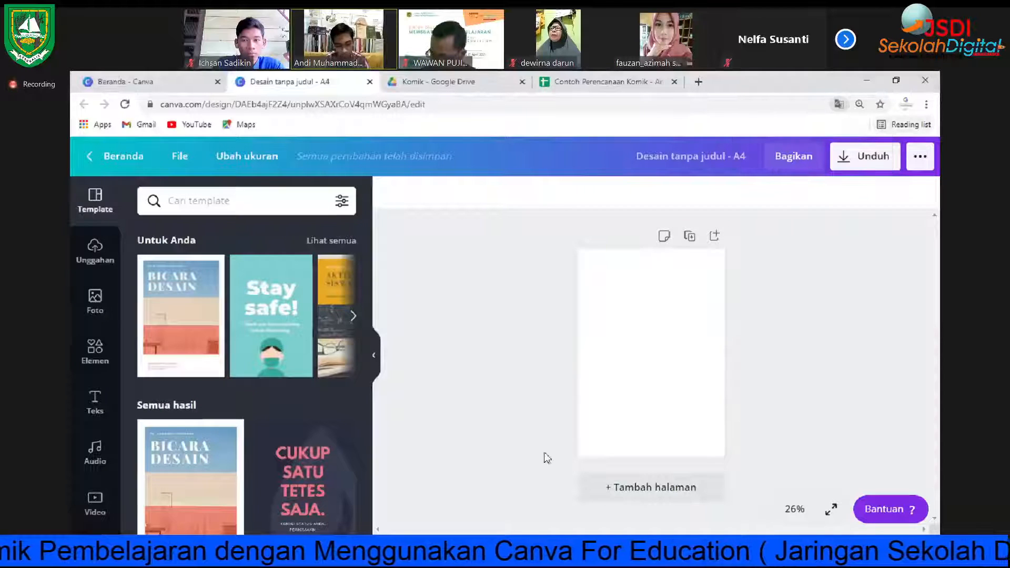
left_click(373, 356)
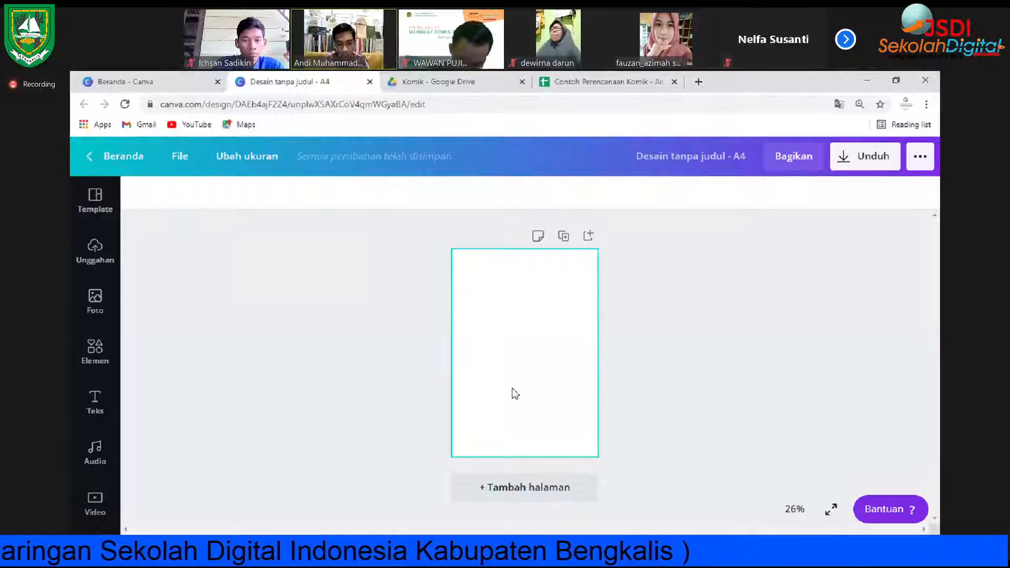
left_click(663, 159)
key("BackSpace")
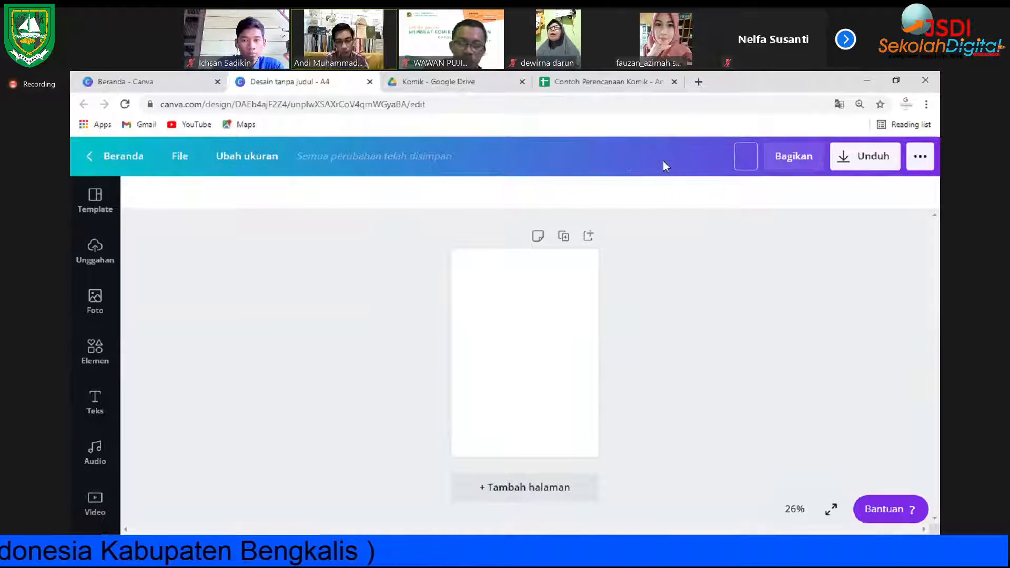
left_click(715, 200)
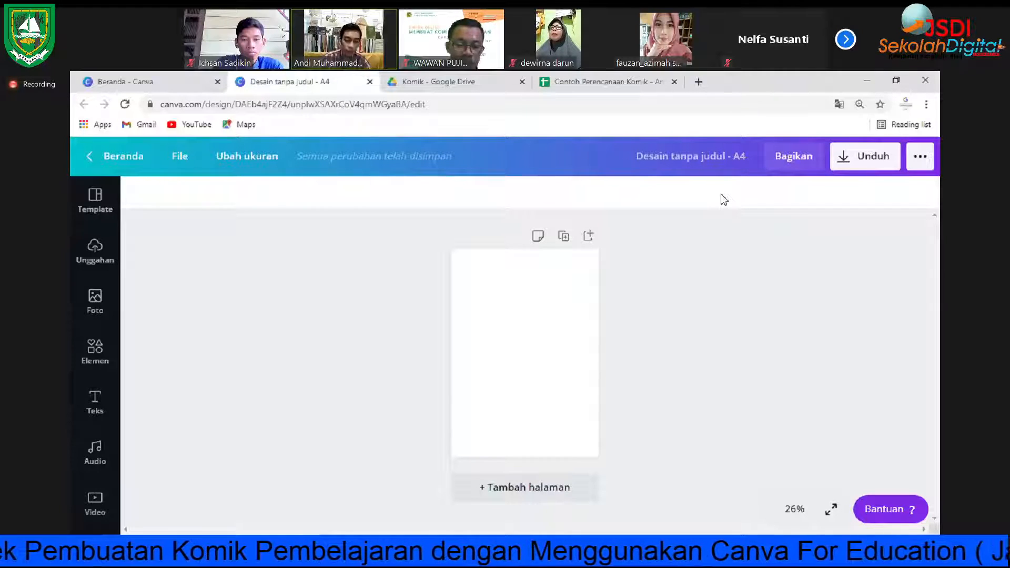
Step: Rename the untitled A4 design as "Komik Antariksa"
left_click(681, 157)
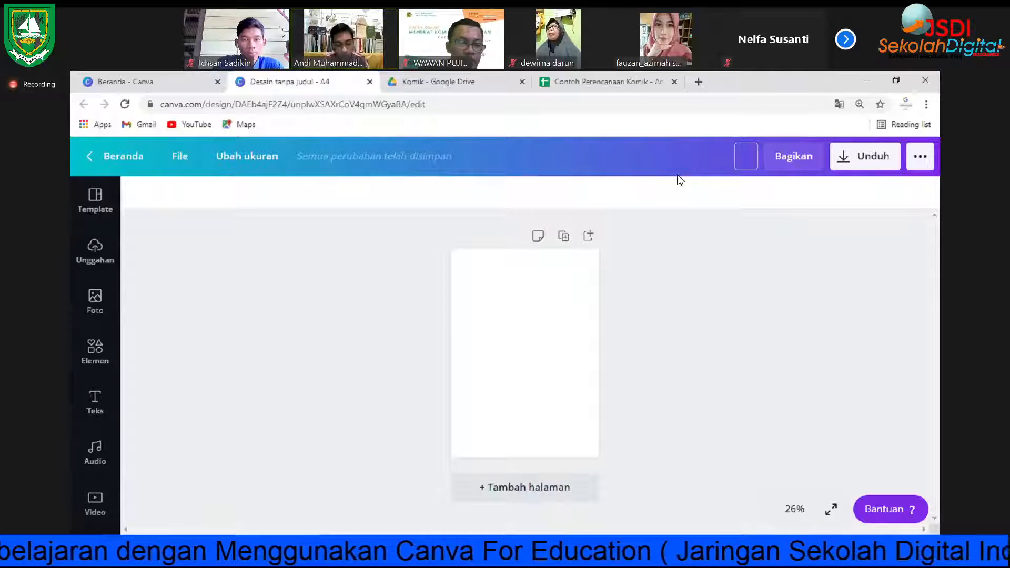
type("Komik")
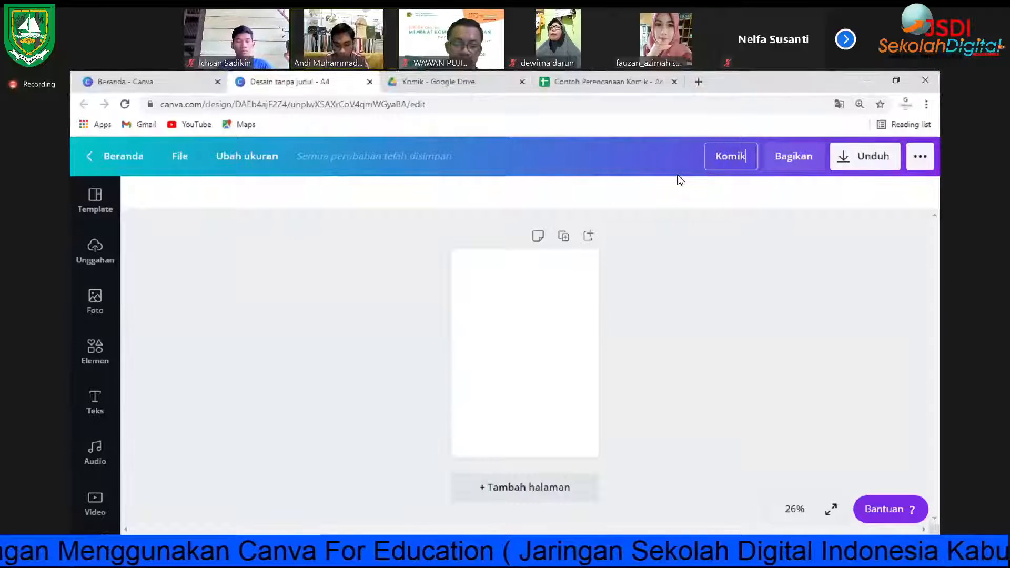
type(" Antari")
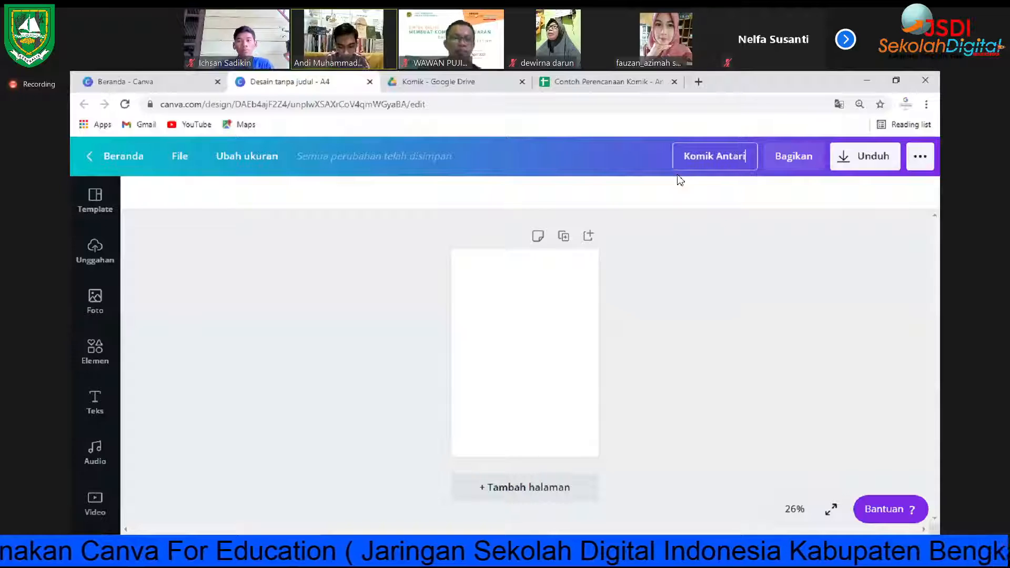
type("ksa")
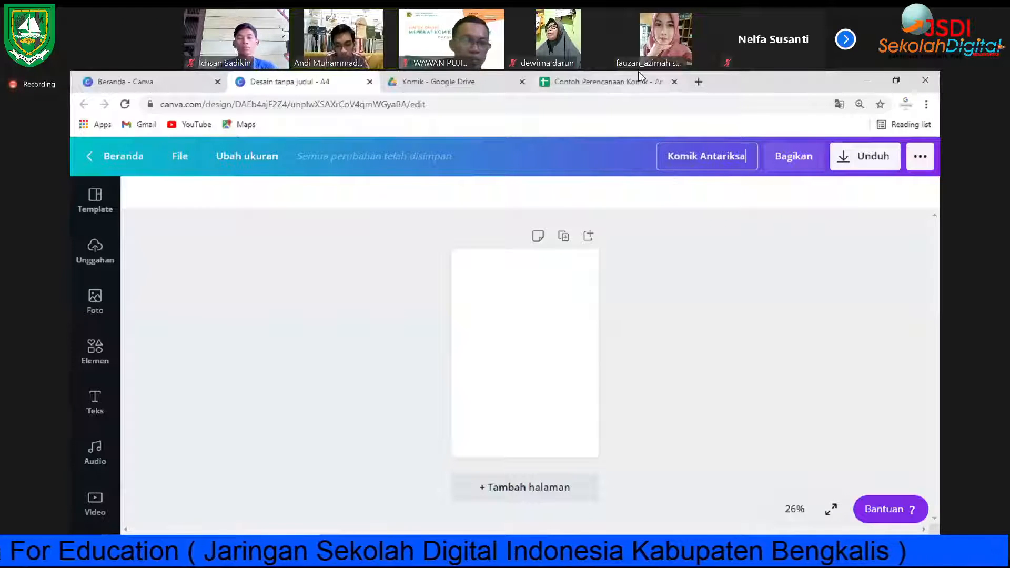
Step: Check the header of the comic planning spreadsheet, and append a hyphen and the author's full name to the Canva design's title
left_click(611, 82)
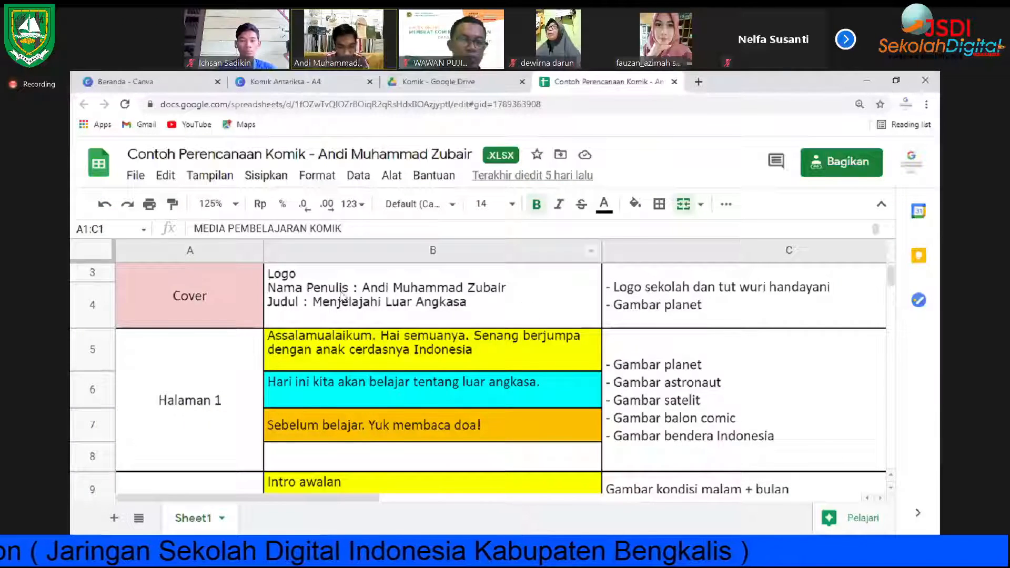
scroll(343, 297, "up", 5)
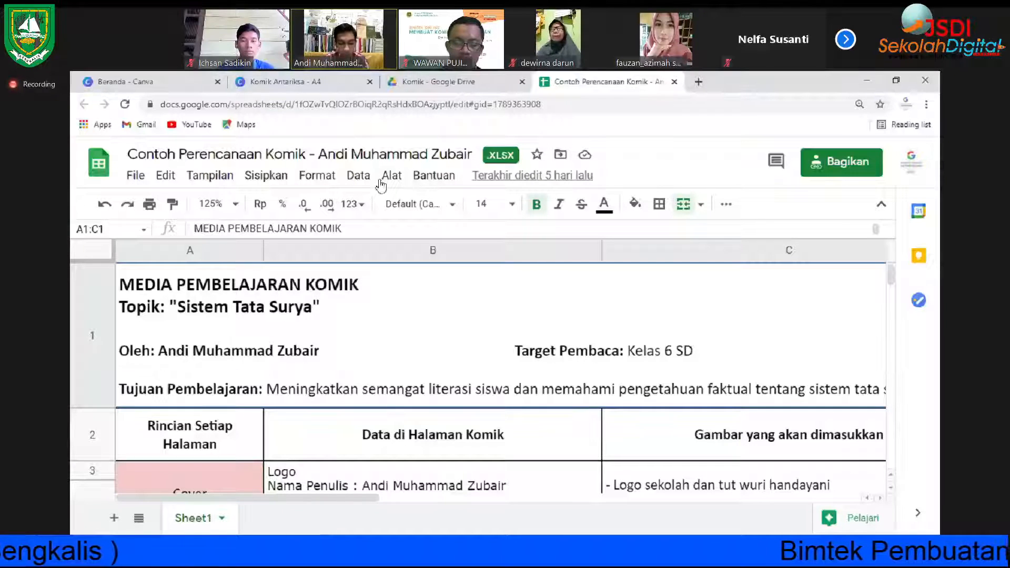
left_click(284, 79)
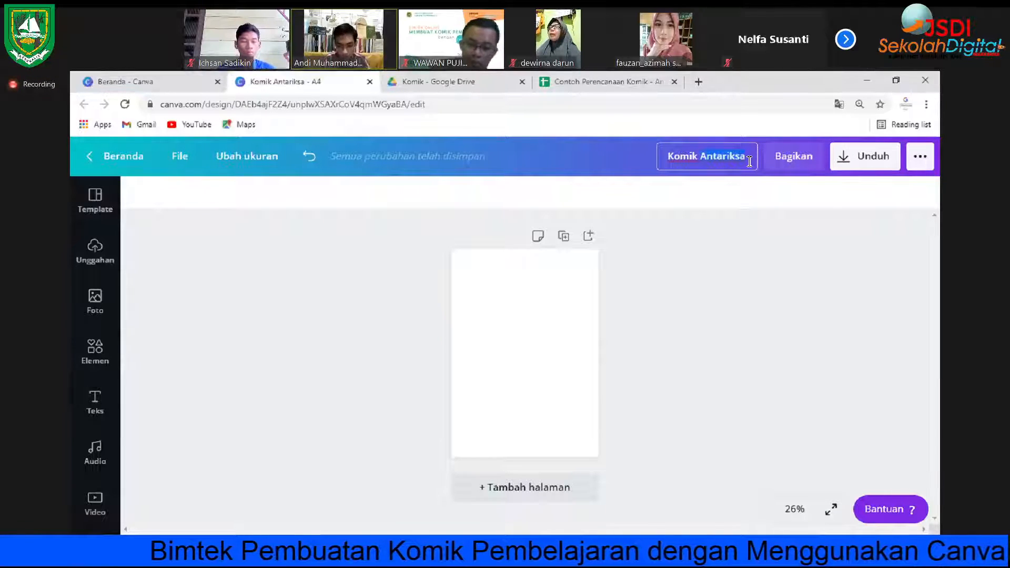
type("-")
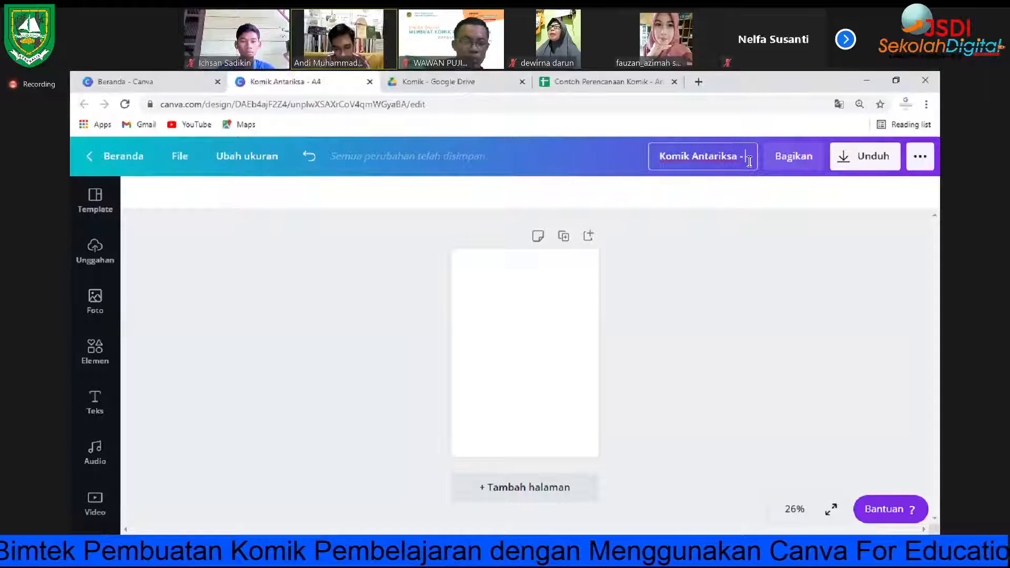
type(" And")
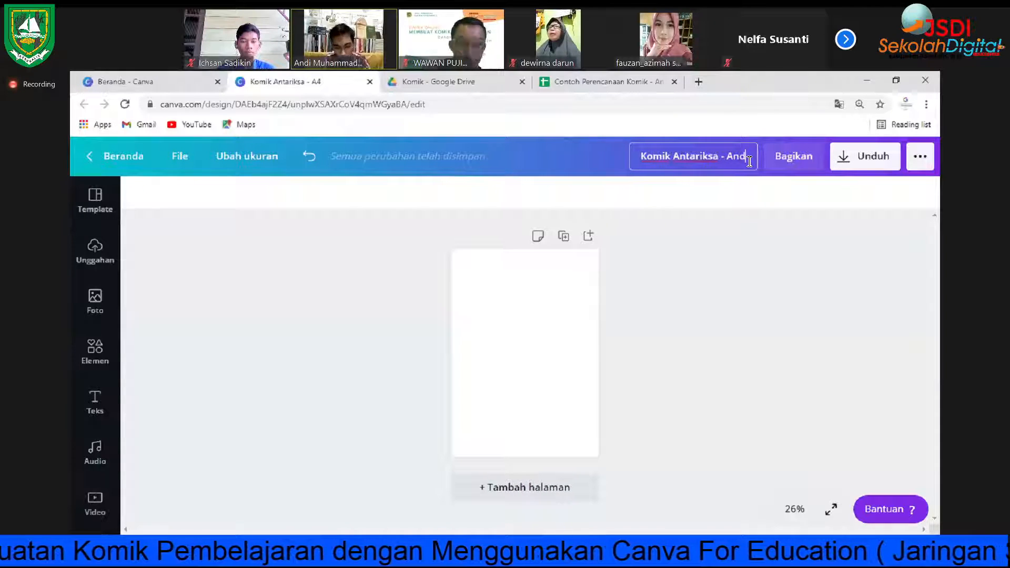
type("i Muhammad")
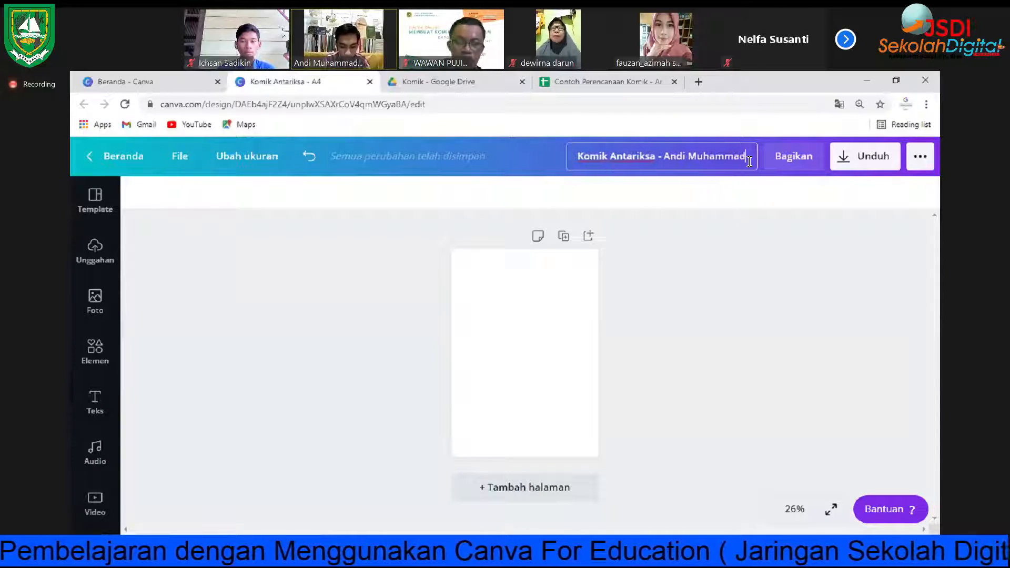
type(" Zubair")
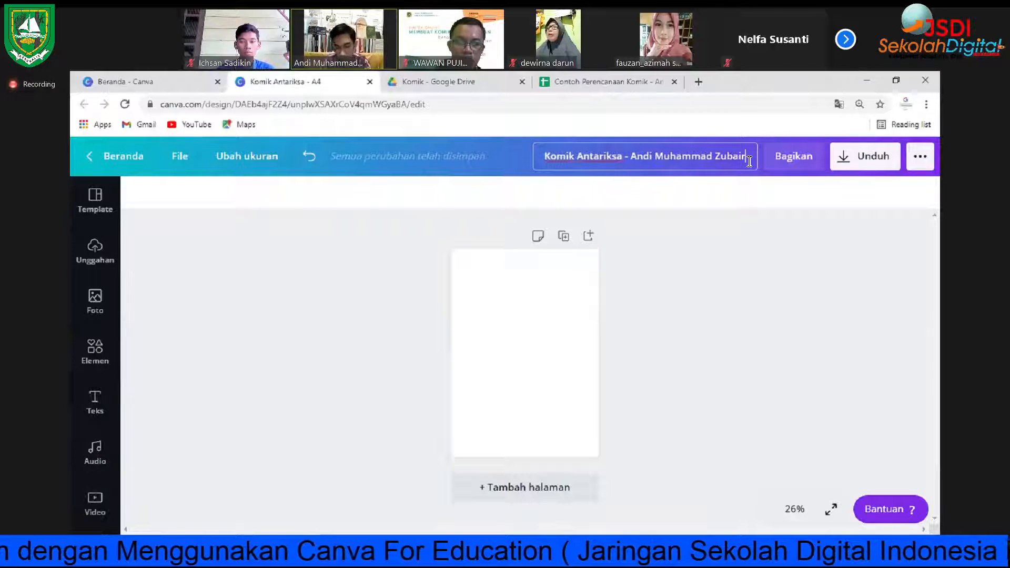
key("Return")
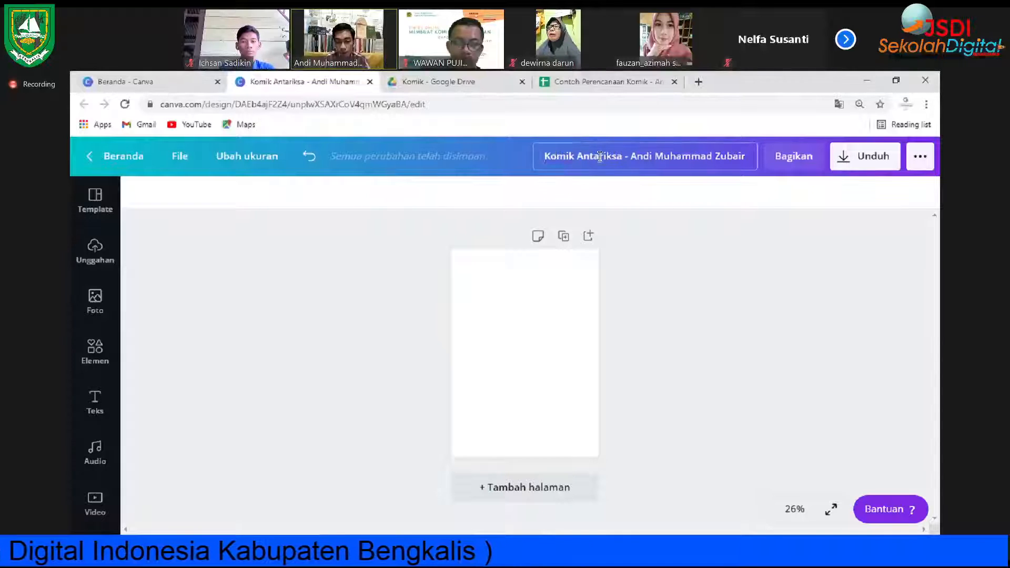
left_click(625, 158)
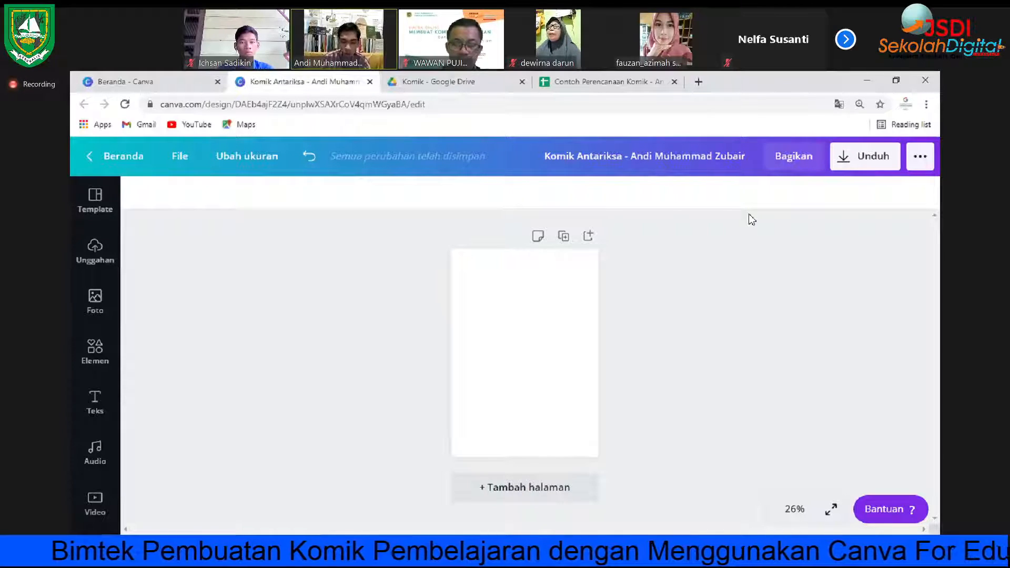
Step: Set the page zoom to 75% and check the Cover row in the comic planning spreadsheet
left_click(794, 509)
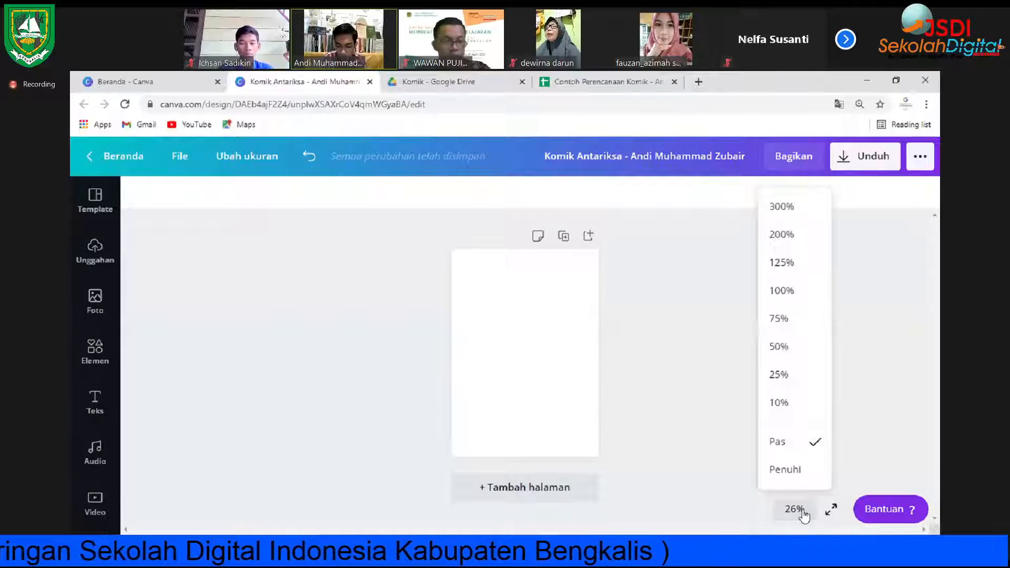
left_click(783, 323)
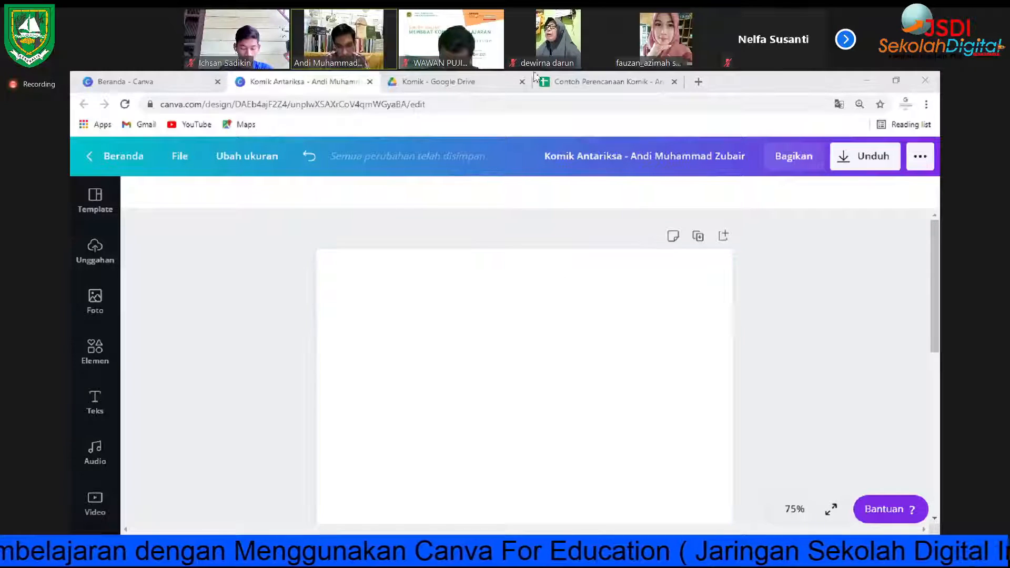
left_click(557, 80)
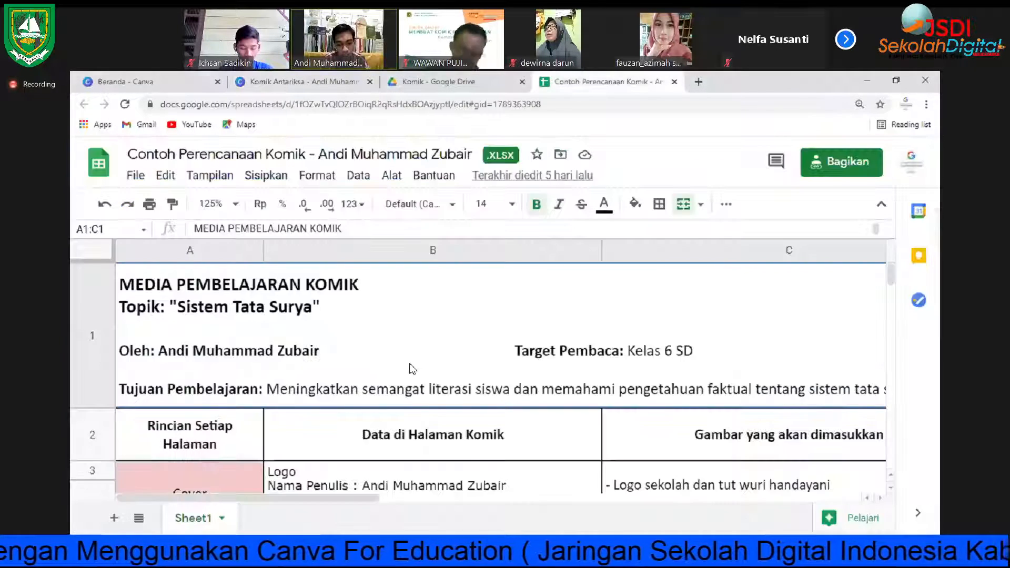
scroll(412, 368, "down", 2)
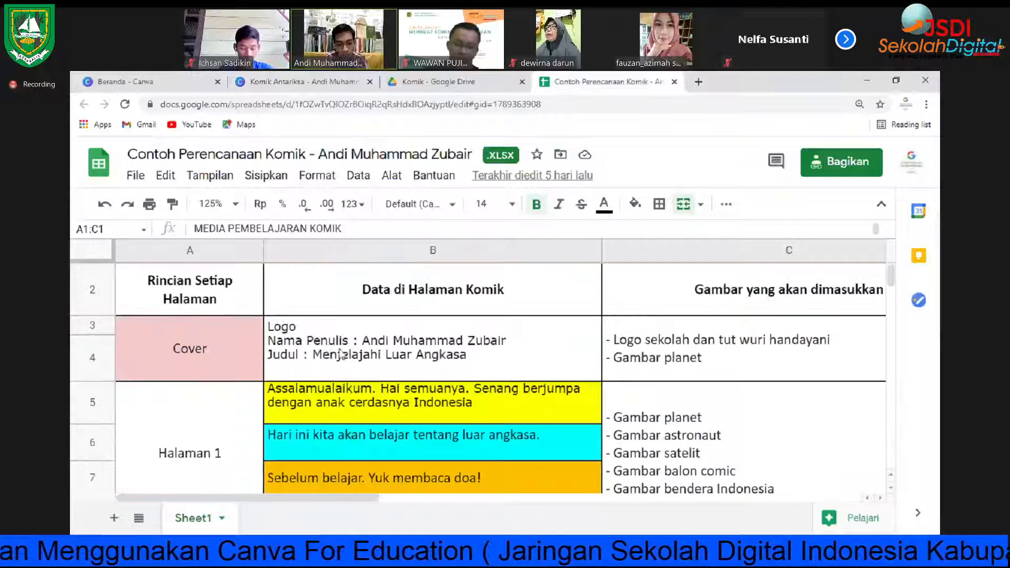
left_click(192, 336)
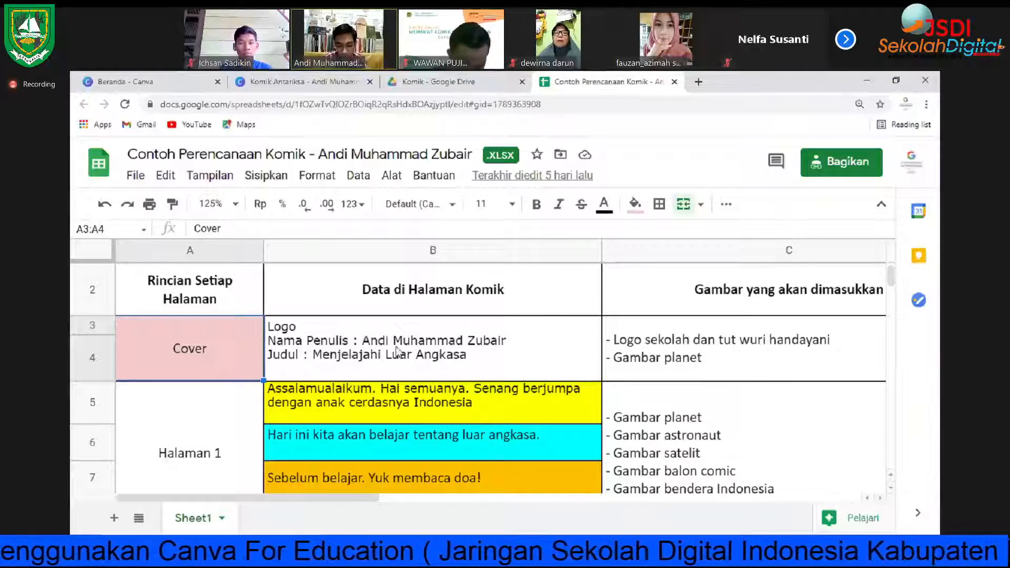
Step: Copy the cover title "Menjelajahi Luar Angkasa" from the planning spreadsheet and check the images listed for the cover
double_click(318, 358)
left_click_drag(312, 355, 445, 373)
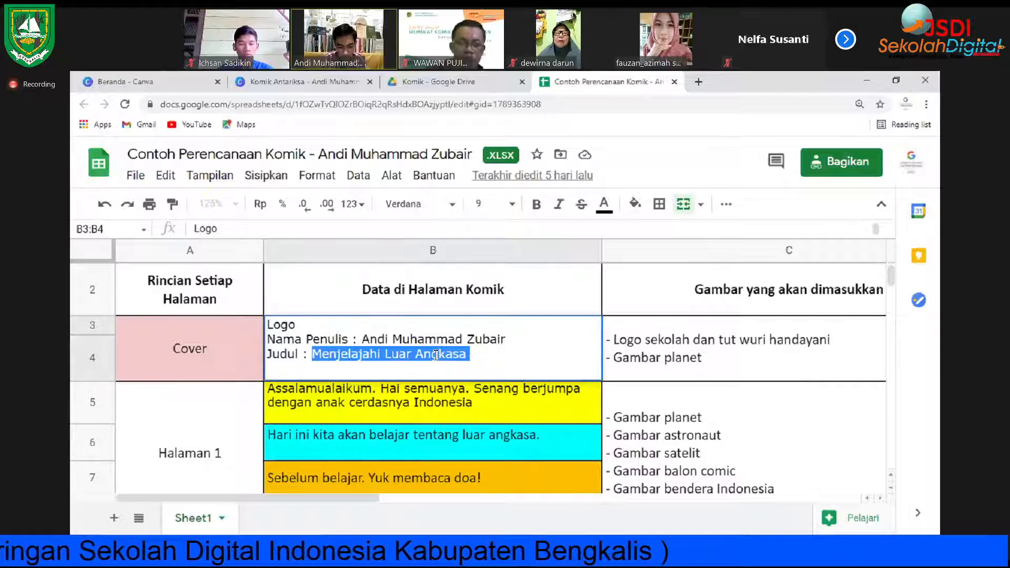
right_click(436, 356)
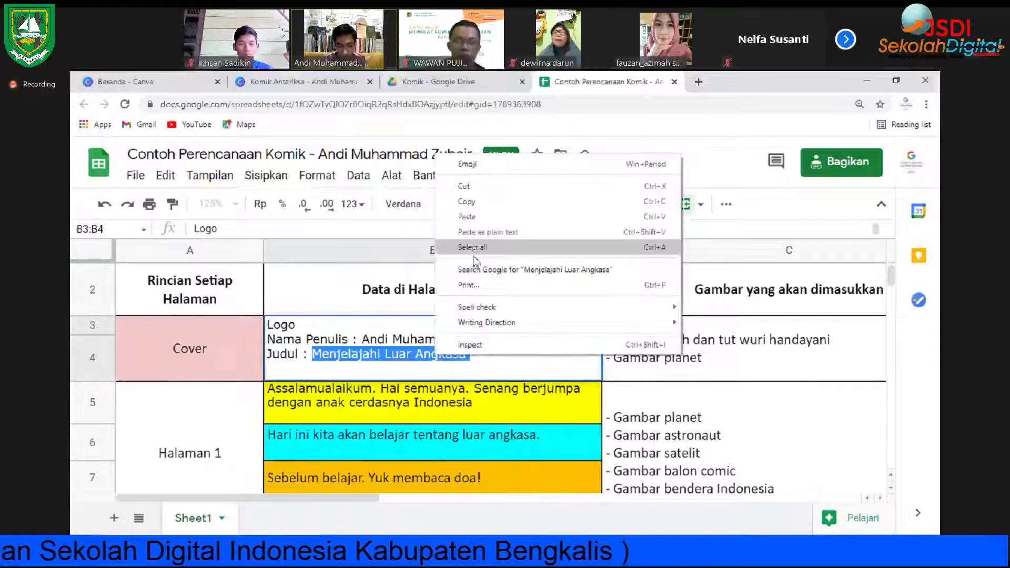
left_click(472, 206)
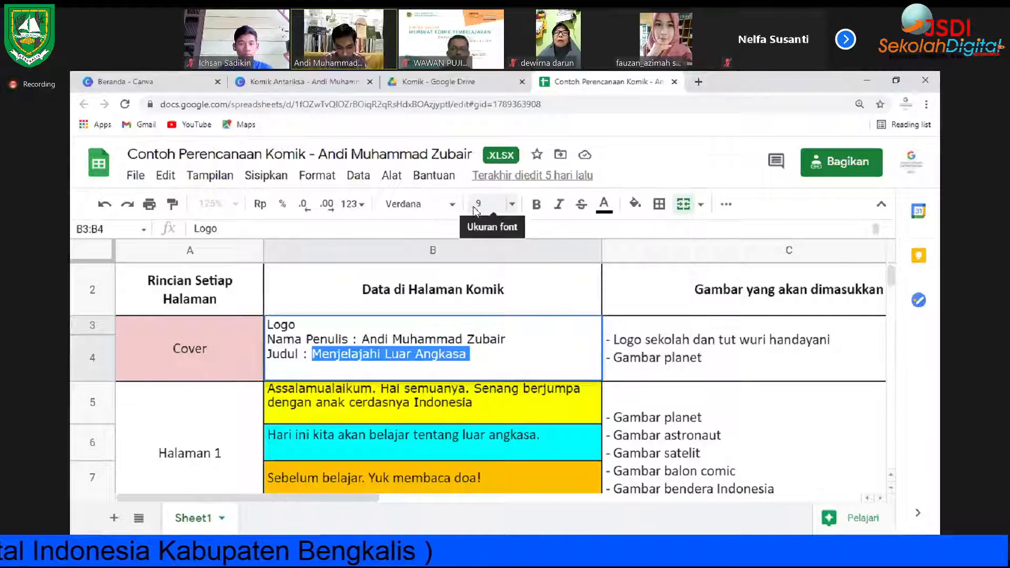
left_click(506, 351)
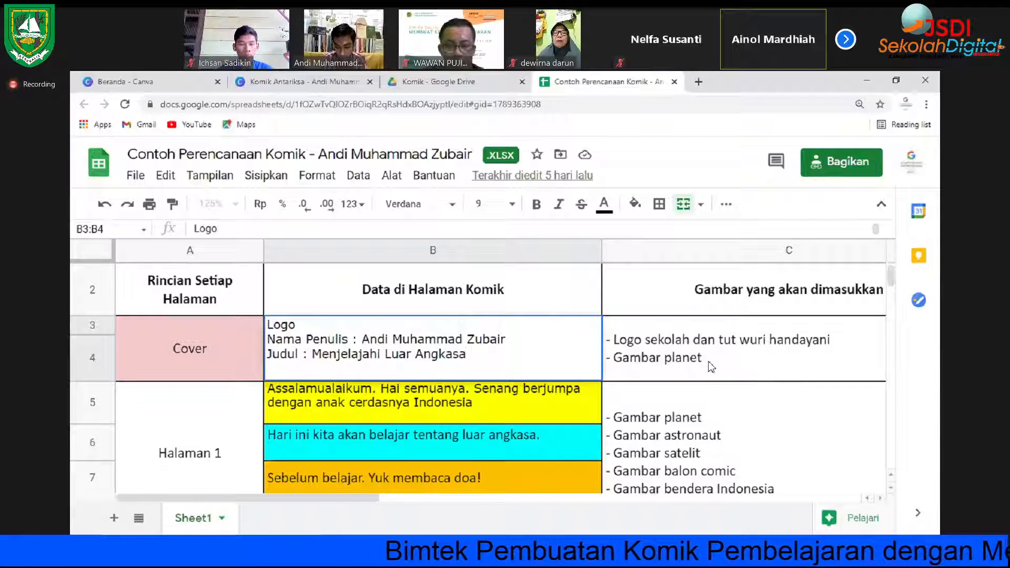
left_click(618, 364)
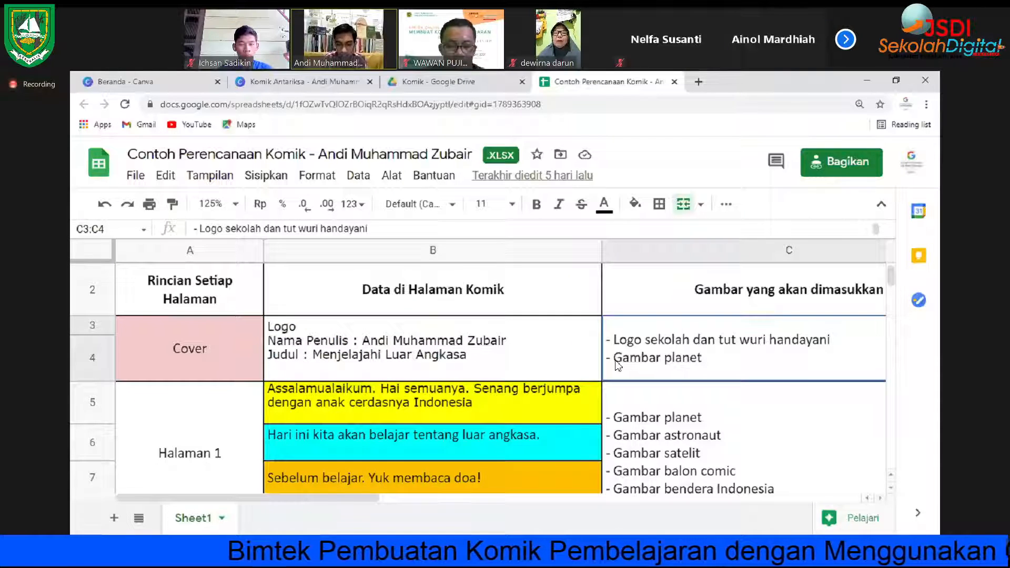
Step: Return to the "Komik Antariksa" design in Canva and search the photo library for "solar system"
left_click(251, 80)
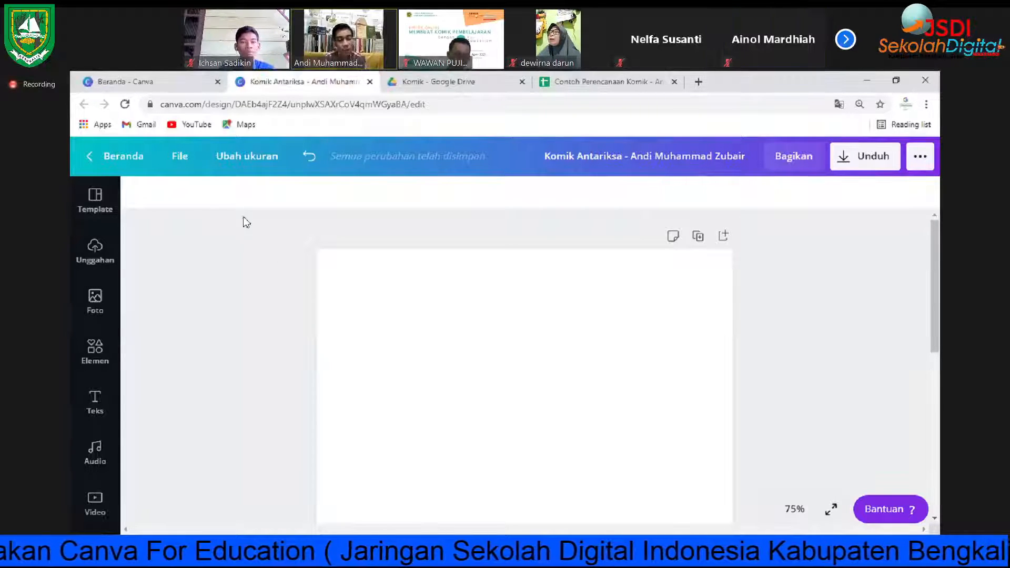
left_click(91, 307)
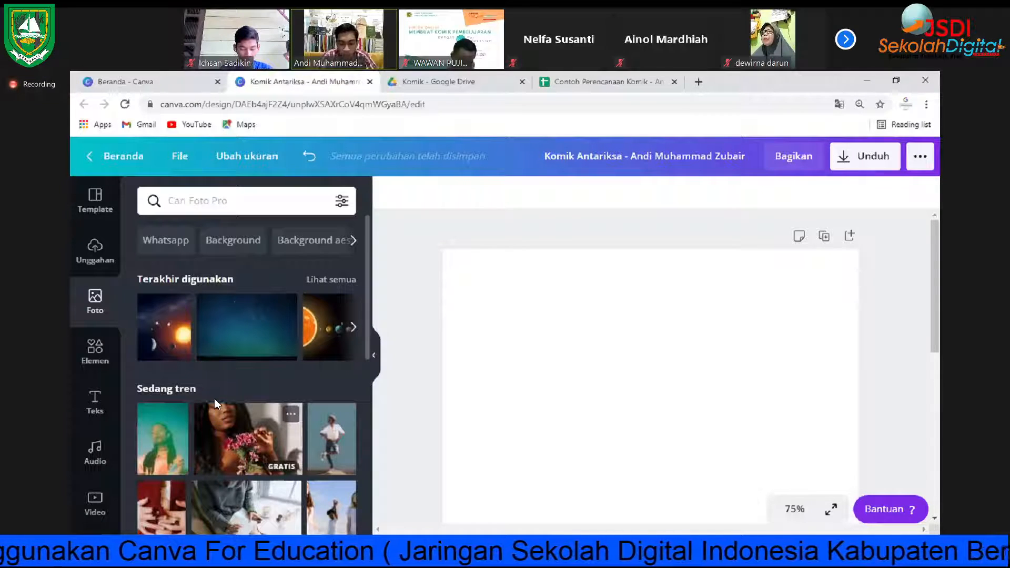
left_click(171, 204)
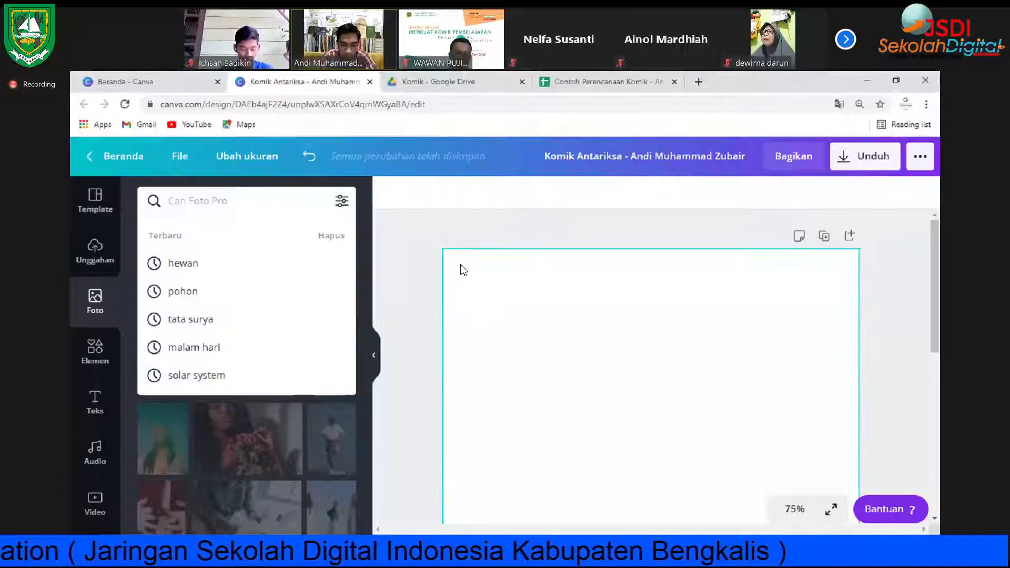
left_click(419, 265)
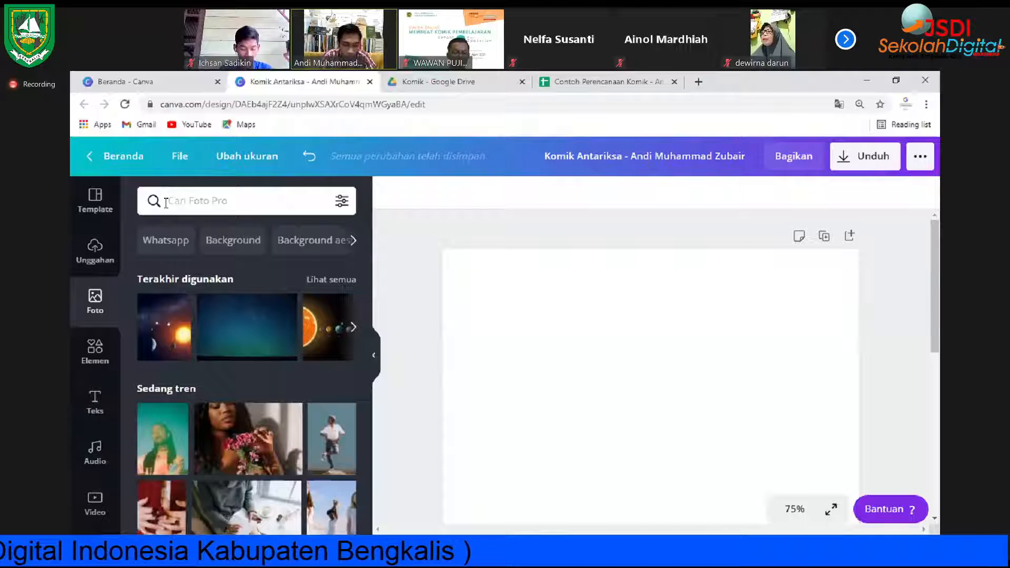
left_click(172, 204)
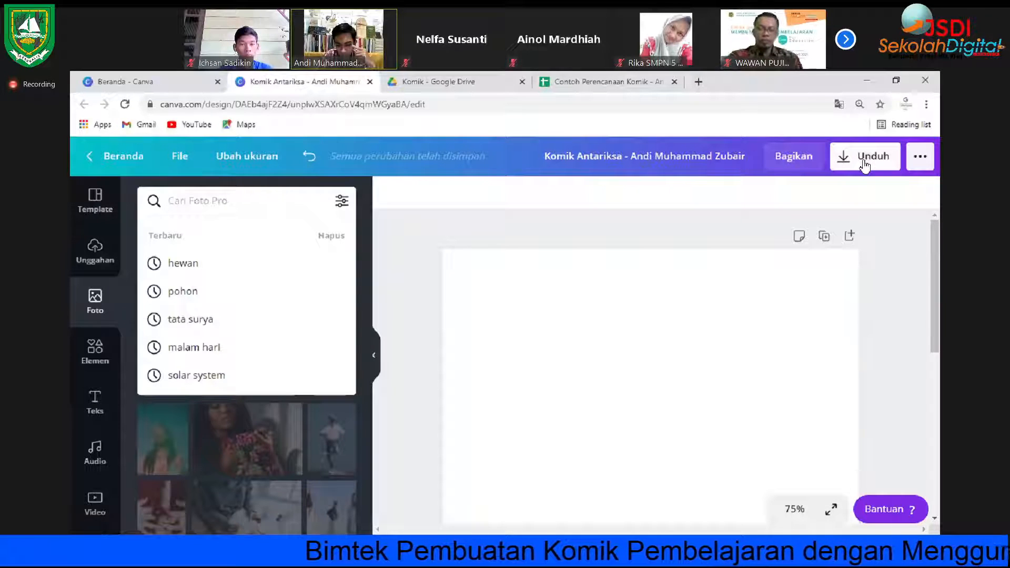
left_click(195, 207)
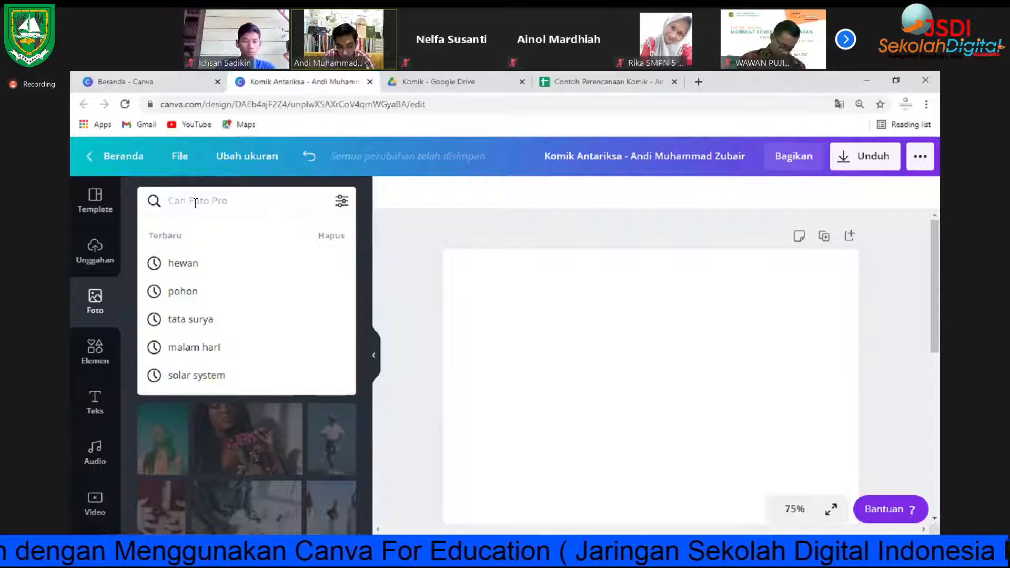
type("solar")
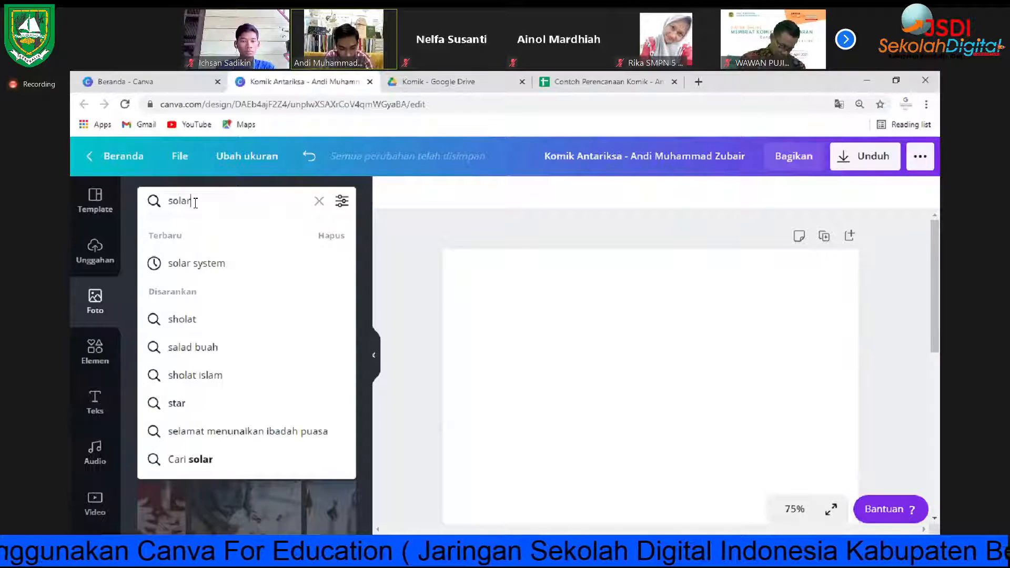
type(" system")
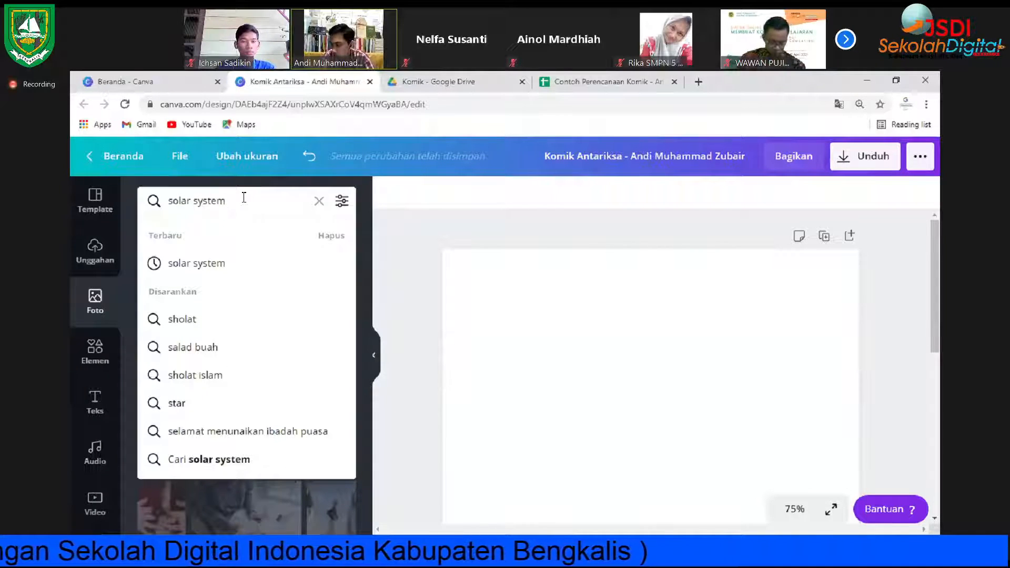
key("Return")
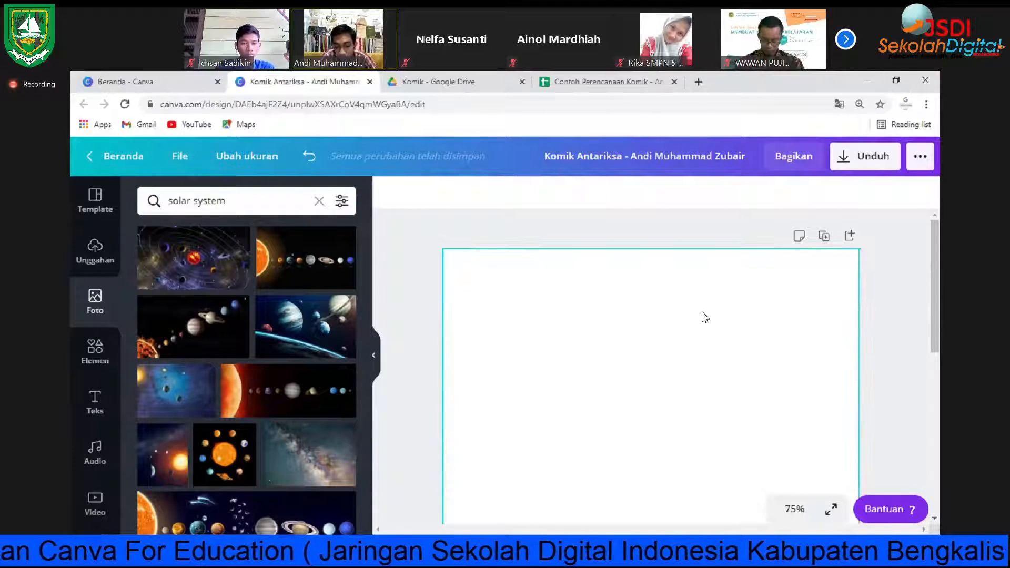
Step: Add the photo of planets orbiting a glowing sun to the page and collapse the photo results
scroll(702, 313, "down", 2)
scroll(702, 309, "up", 2)
scroll(702, 309, "down", 5)
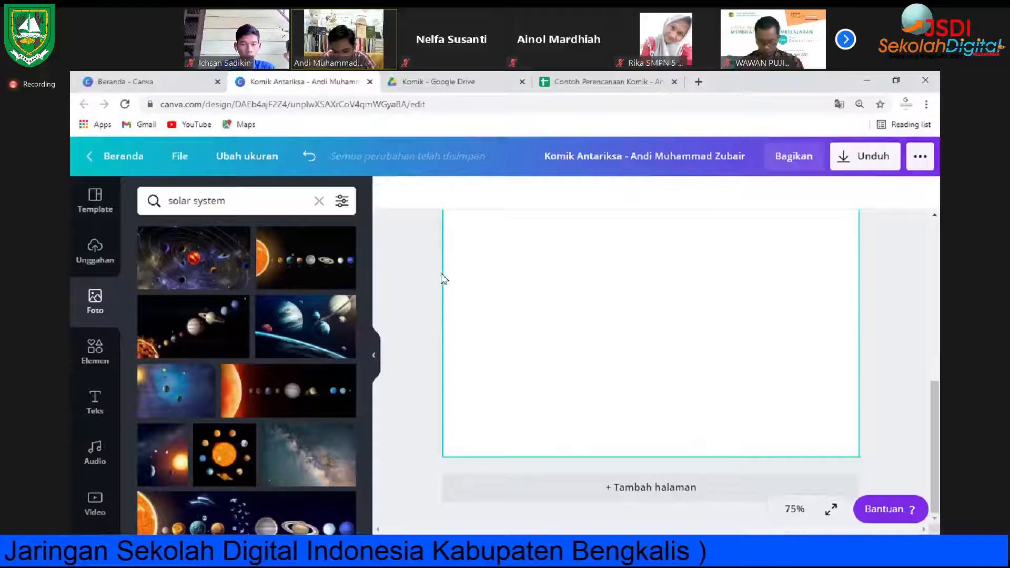
scroll(571, 303, "up", 5)
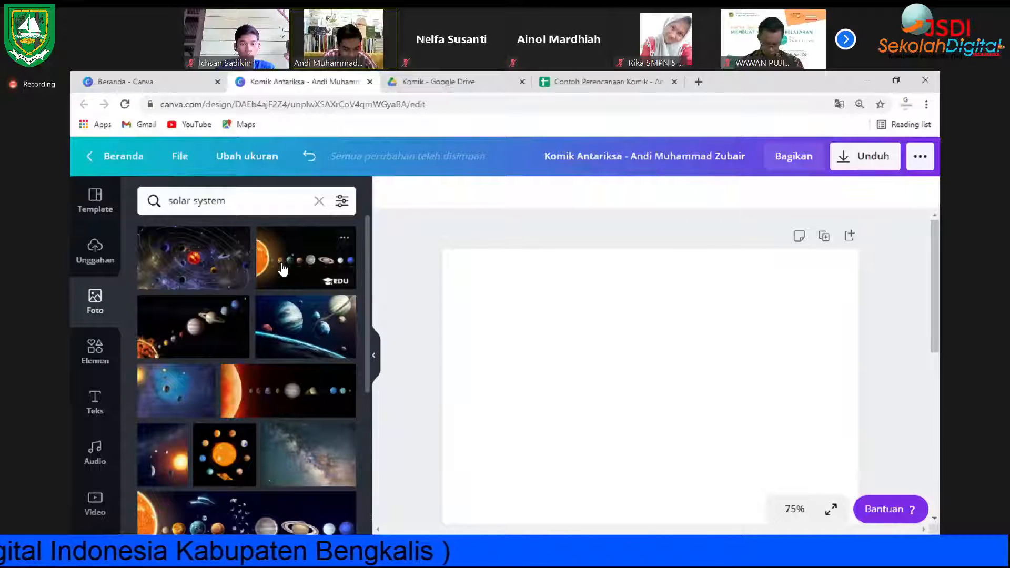
scroll(286, 354, "down", 1)
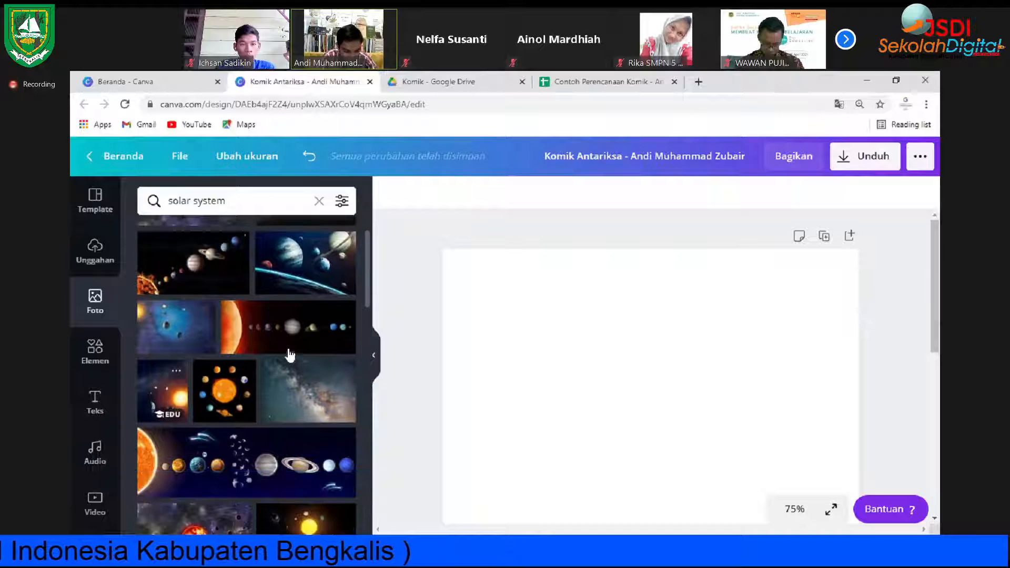
left_click(161, 394)
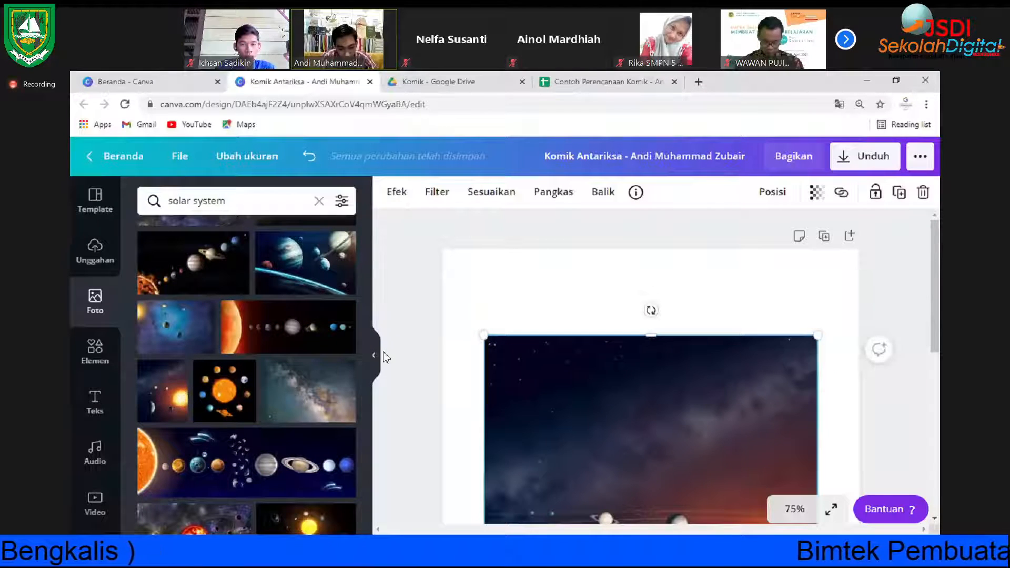
scroll(797, 361, "down", 2)
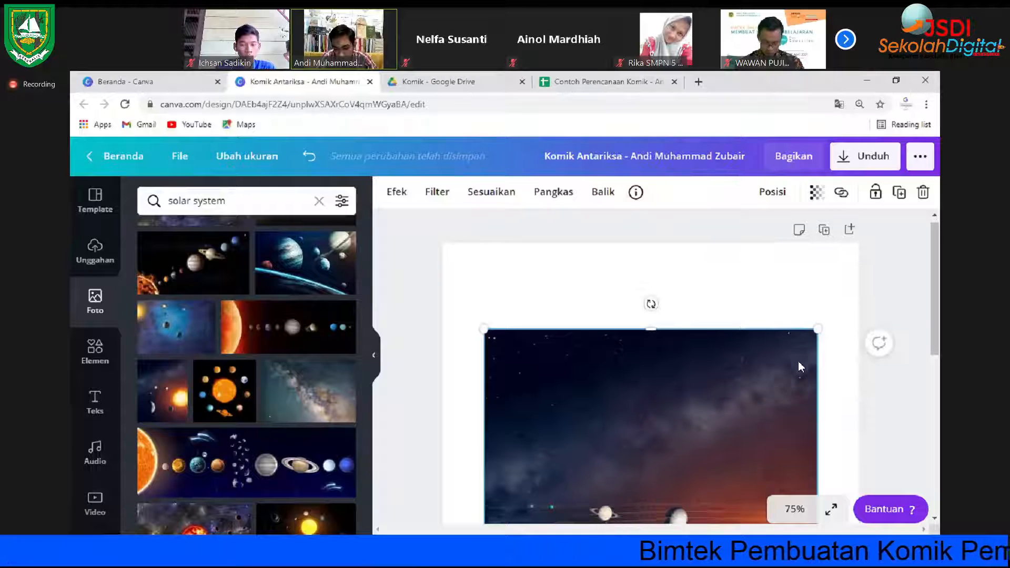
scroll(769, 339, "up", 2)
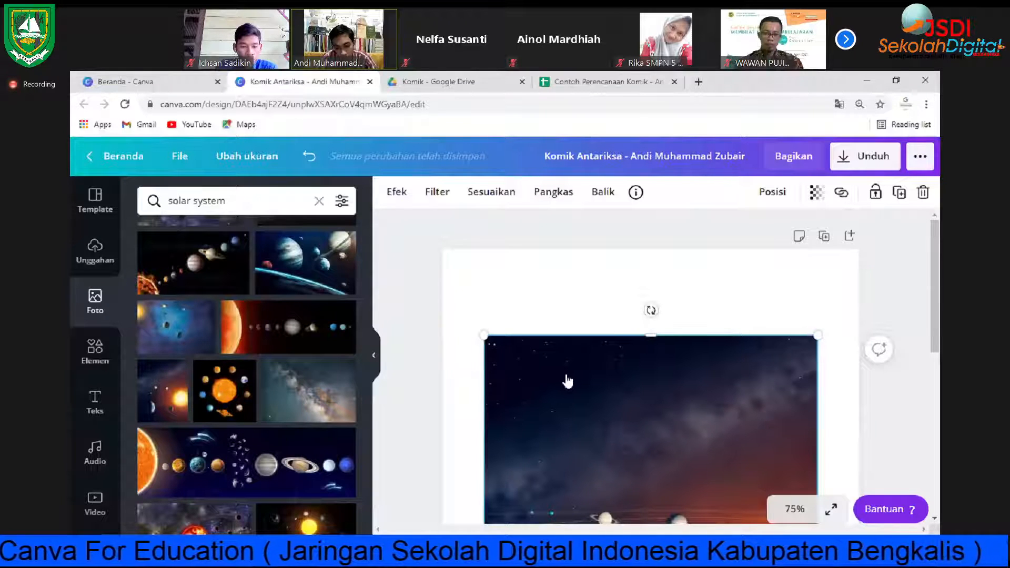
left_click(373, 356)
left_click(780, 429)
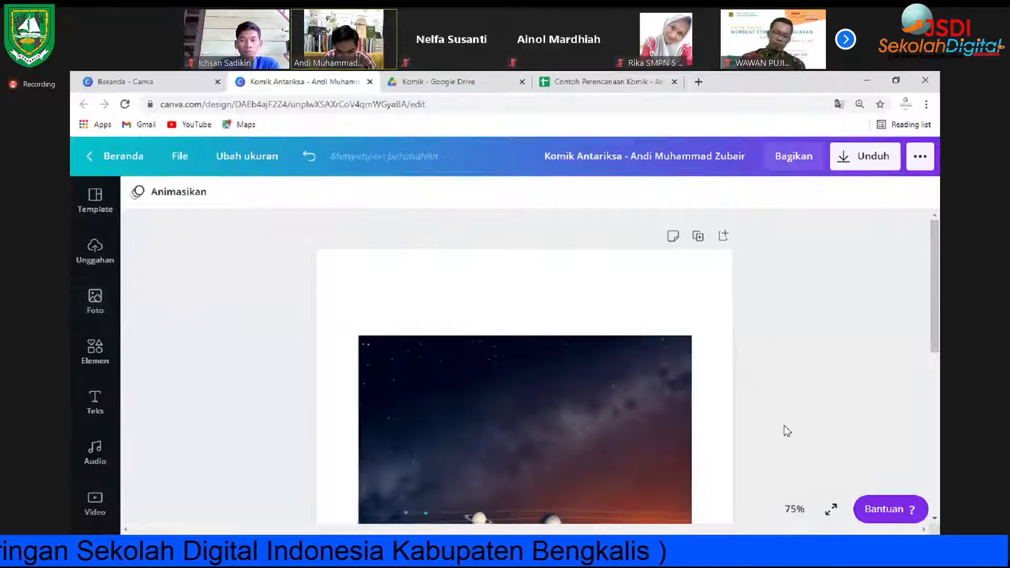
Step: Try to resize the solar system photo from its upper-right corner and look over the whole image on the page
scroll(782, 430, "down", 3)
scroll(782, 430, "up", 3)
left_click(568, 433)
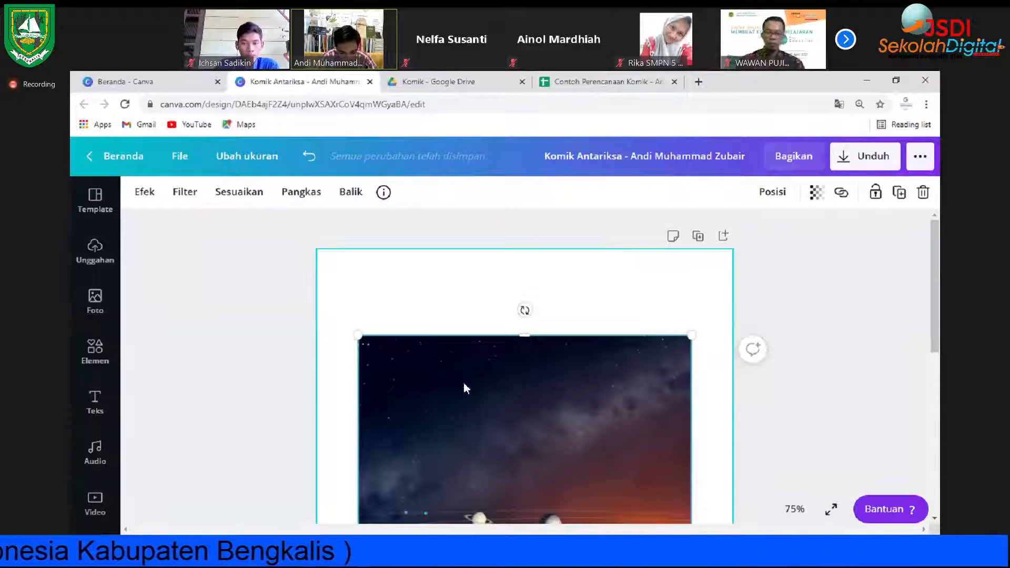
left_click_drag(698, 335, 685, 326)
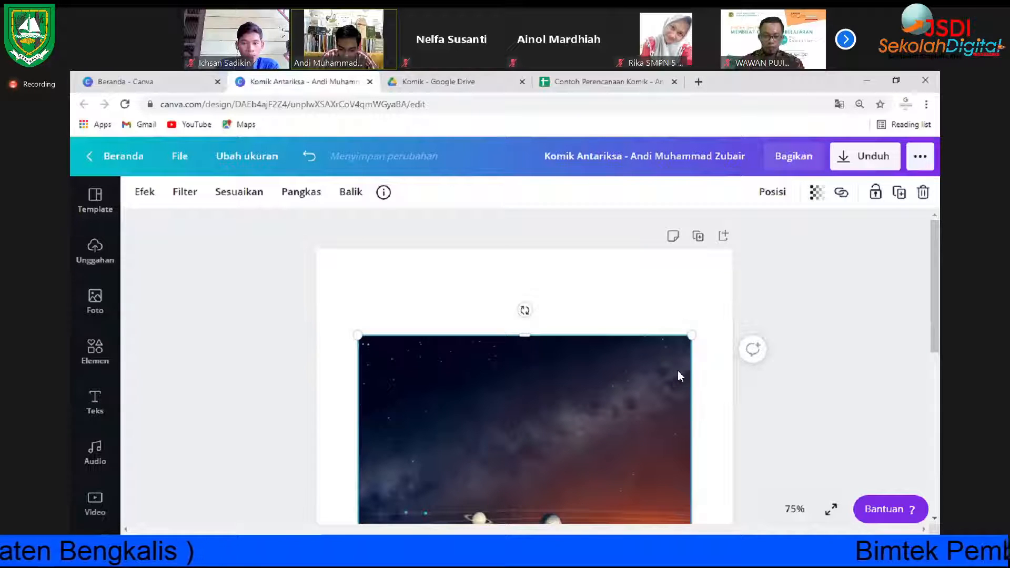
scroll(472, 384, "down", 5)
scroll(472, 384, "up", 1)
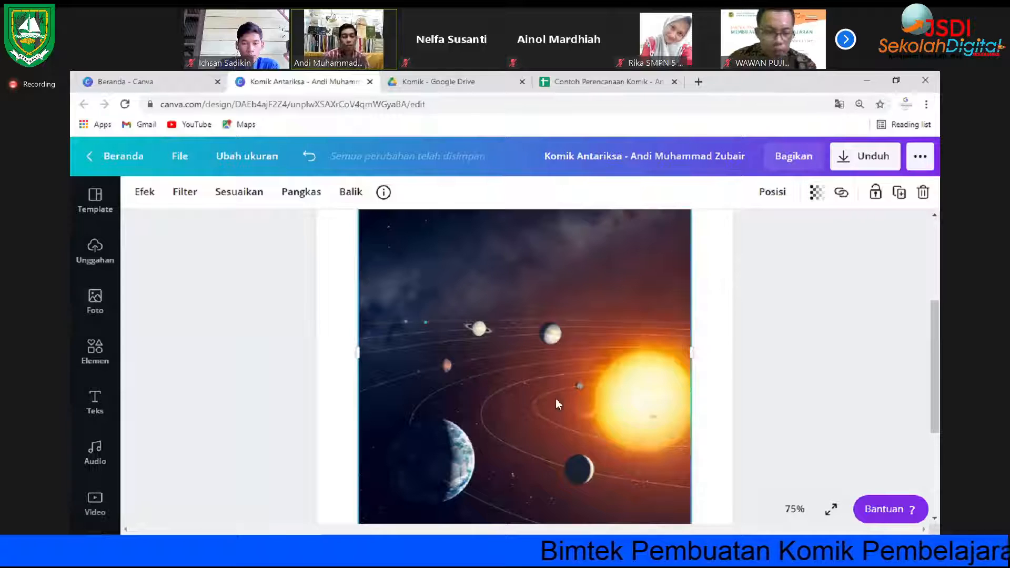
scroll(558, 404, "up", 3)
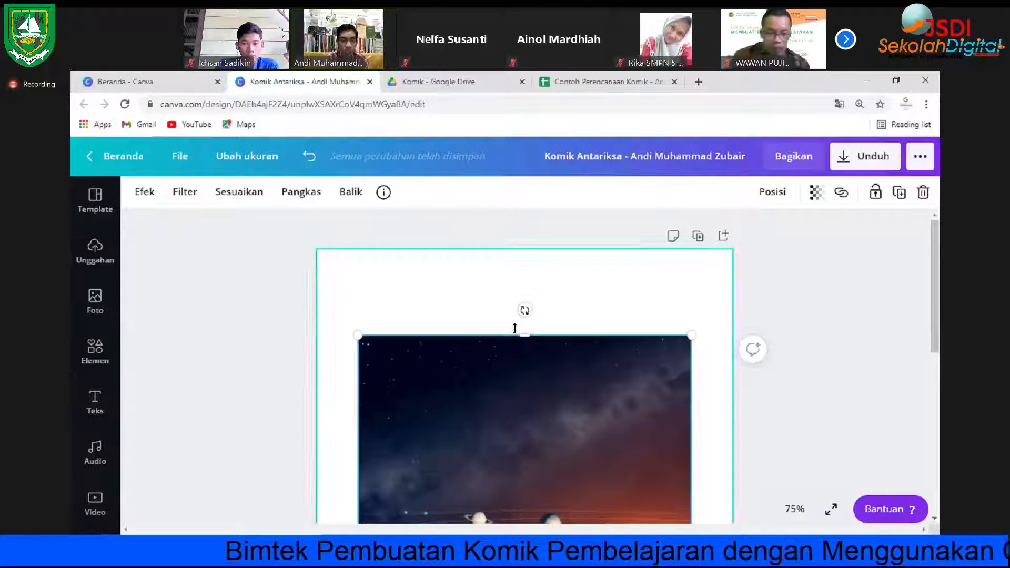
Step: Zoom the page to 125%, enlarge the solar system photo slightly from its upper-right corner and move it up toward the page's top edge
left_click(809, 506)
left_click(784, 262)
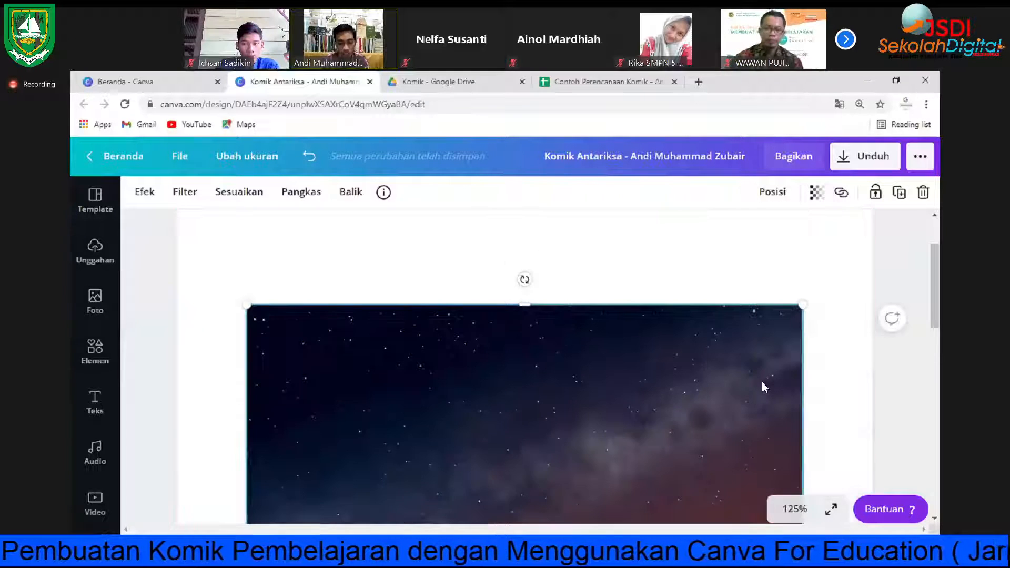
scroll(762, 387, "up", 2)
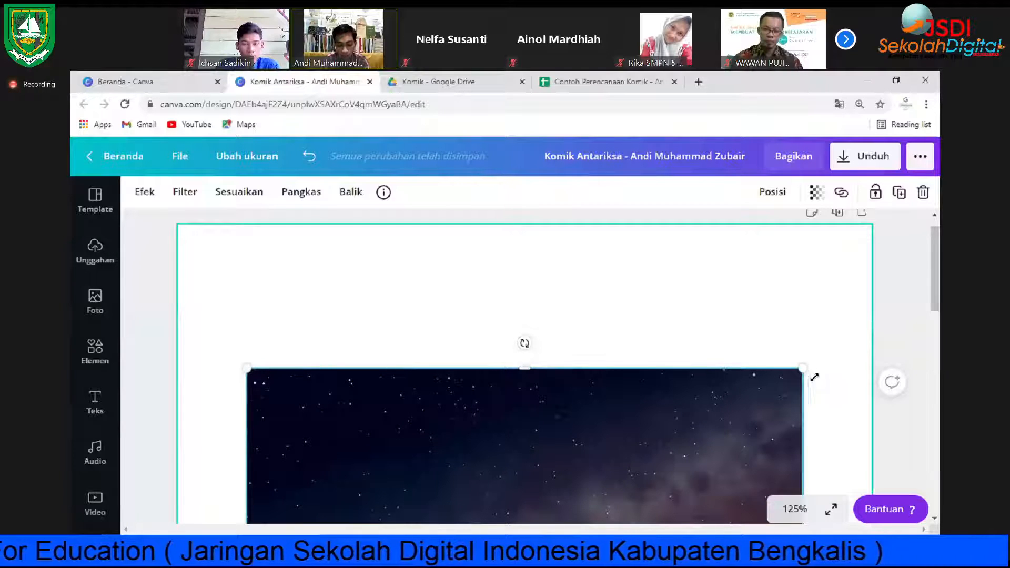
mouse_move(803, 369)
left_mouse_down()
mouse_move(793, 405)
mouse_move(810, 352)
left_mouse_up()
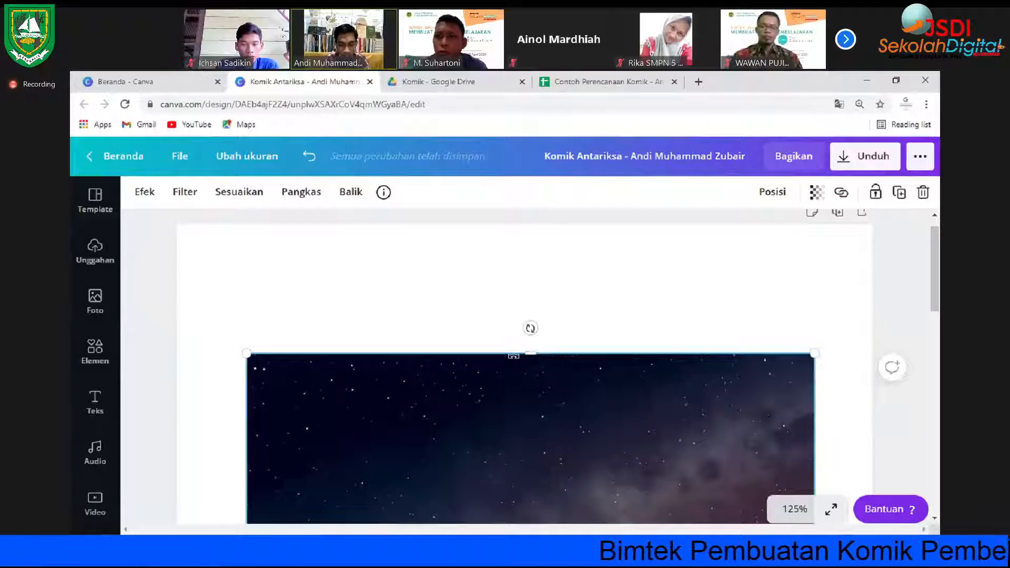
left_click(889, 252)
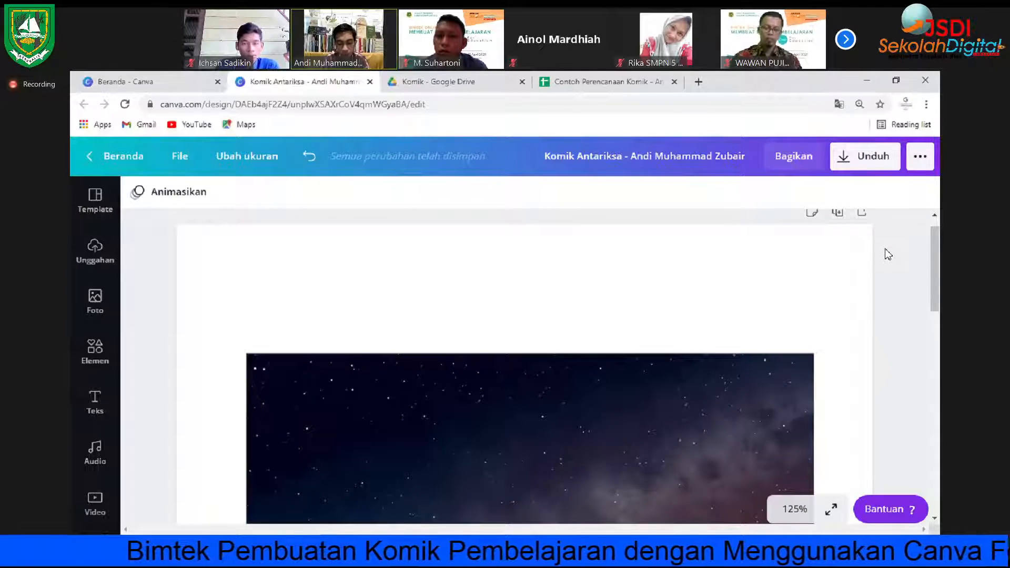
left_click_drag(705, 453, 692, 372)
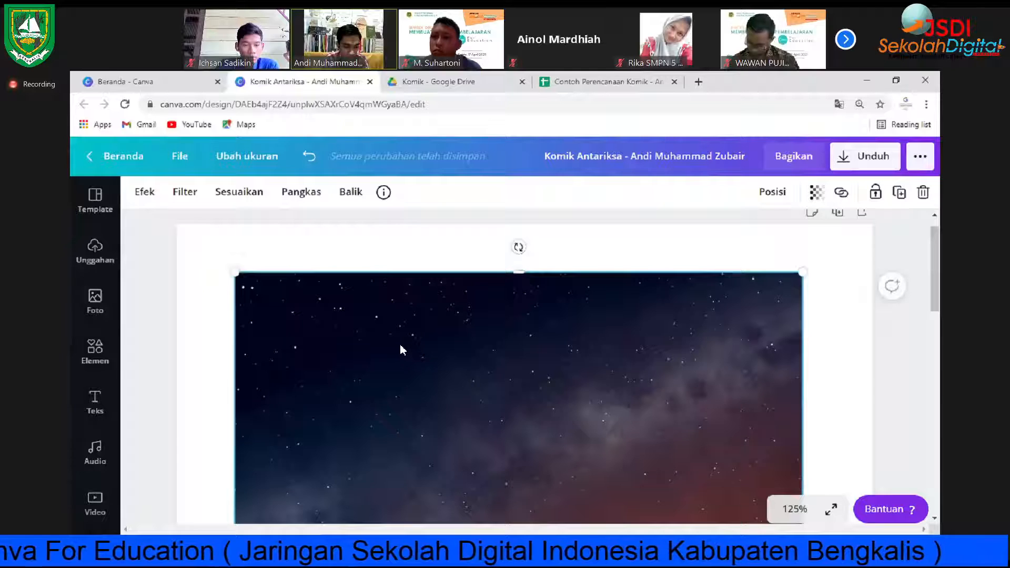
Step: Align the solar system photo with the page's upper-left corner and enlarge it from its lower-right corner to the full page width
key("ctrl+z")
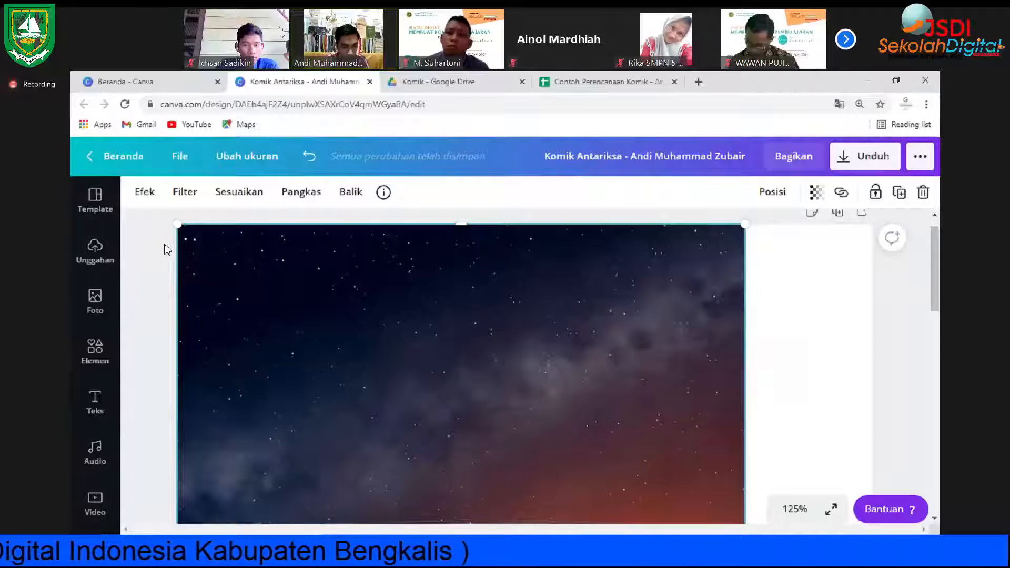
scroll(164, 249, "down", 5)
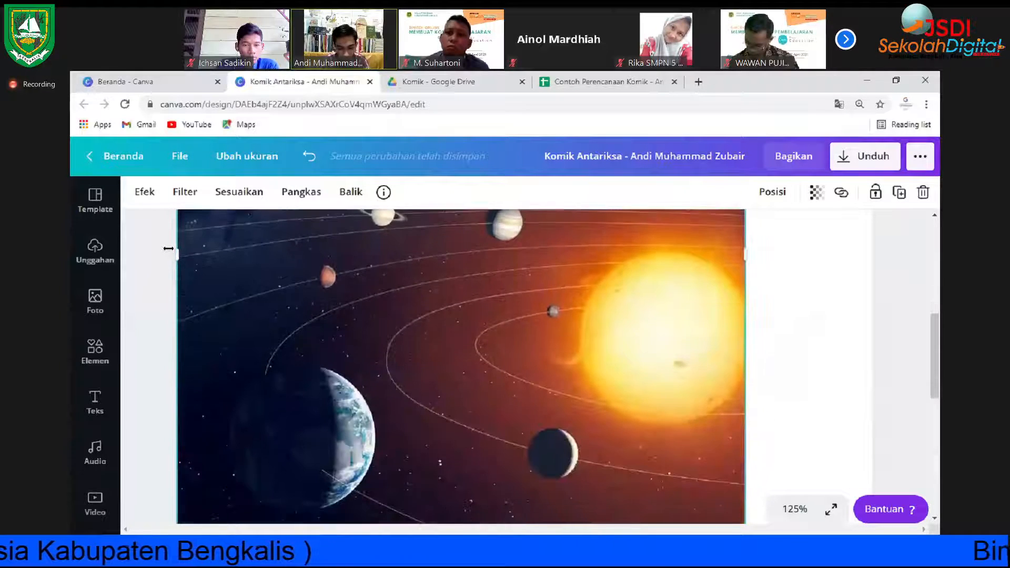
scroll(168, 248, "down", 3)
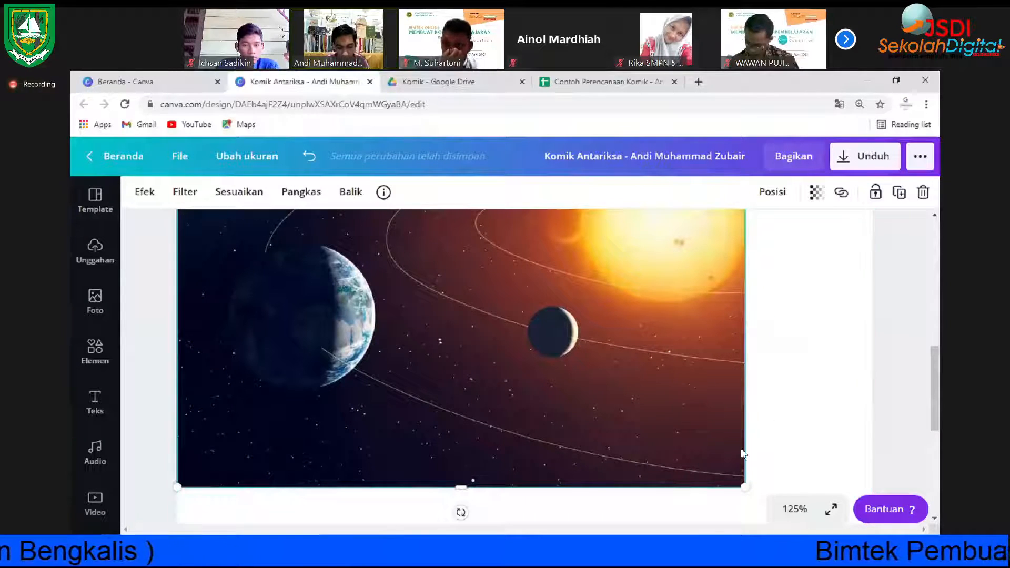
scroll(742, 453, "down", 4)
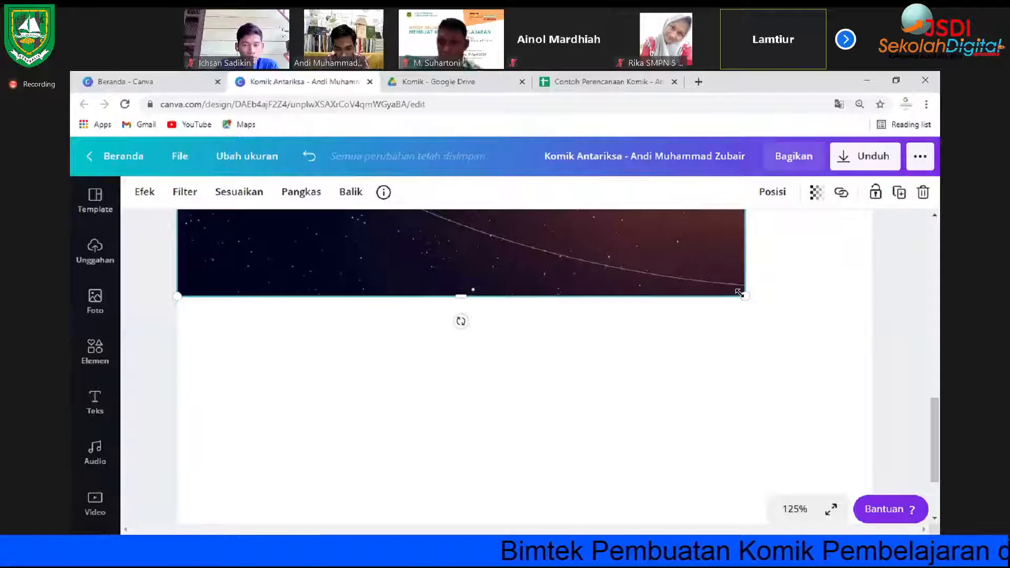
left_click_drag(739, 293, 863, 437)
scroll(845, 424, "up", 10)
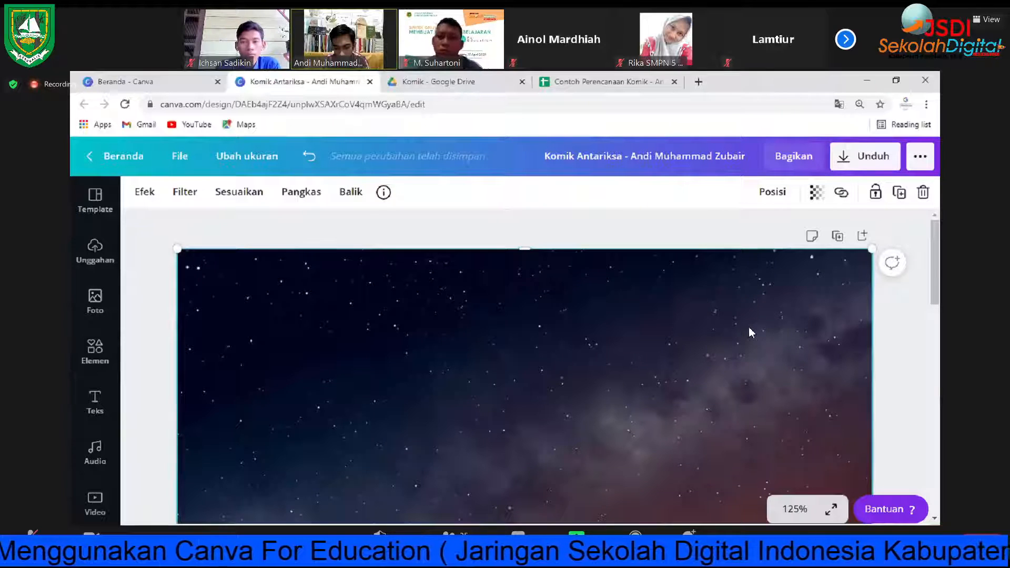
Step: Stretch the solar system photo's lower edge down to the page's bottom edge so it fills the page, and deselect it
scroll(749, 327, "down", 10)
scroll(750, 328, "down", 2)
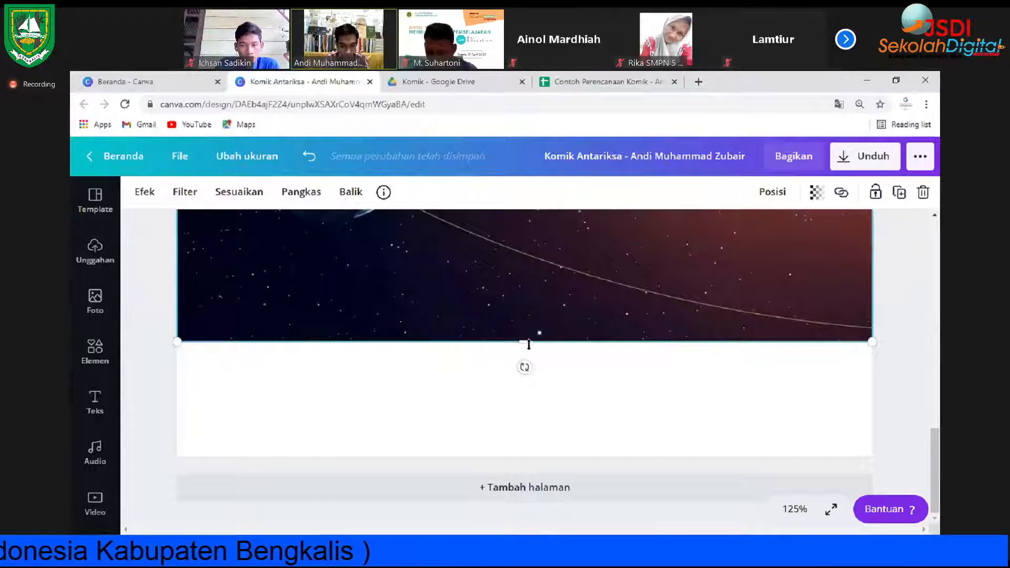
left_click_drag(528, 391, 535, 458)
scroll(535, 455, "up", 4)
scroll(534, 453, "up", 5)
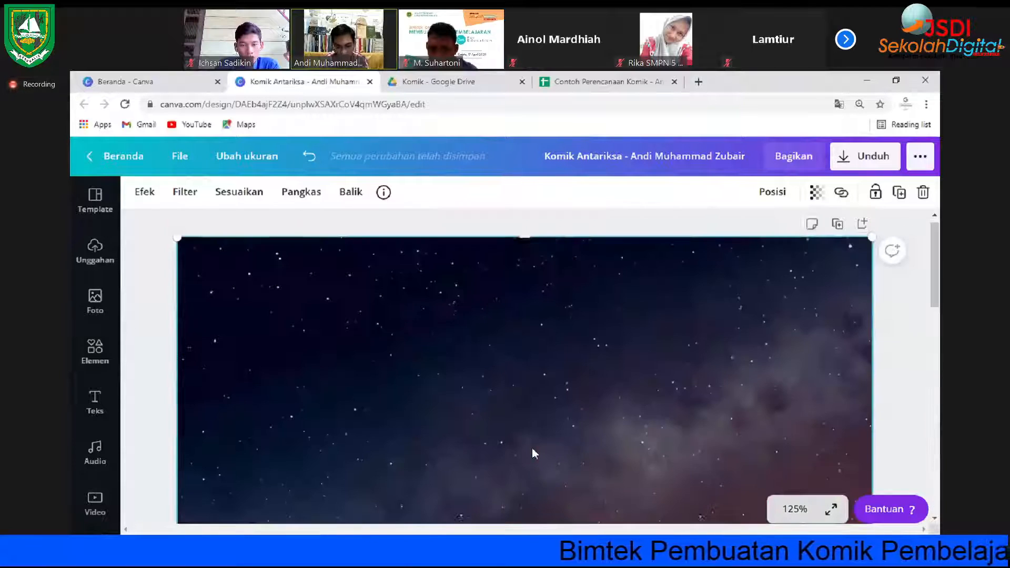
left_click(914, 387)
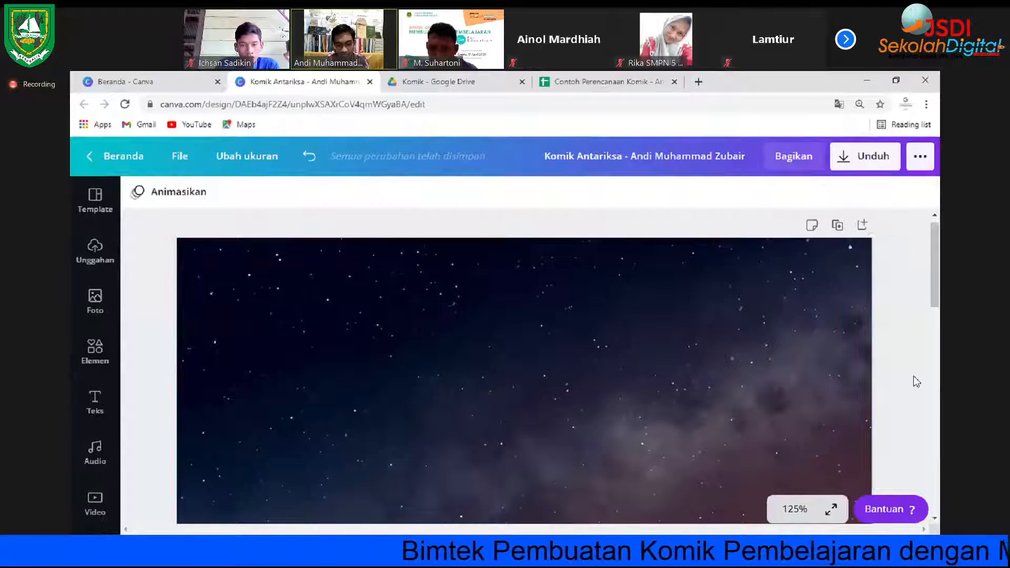
Step: Check the photo's coverage down the whole cover page and preview the page in full screen
scroll(915, 383, "down", 8)
scroll(916, 382, "down", 2)
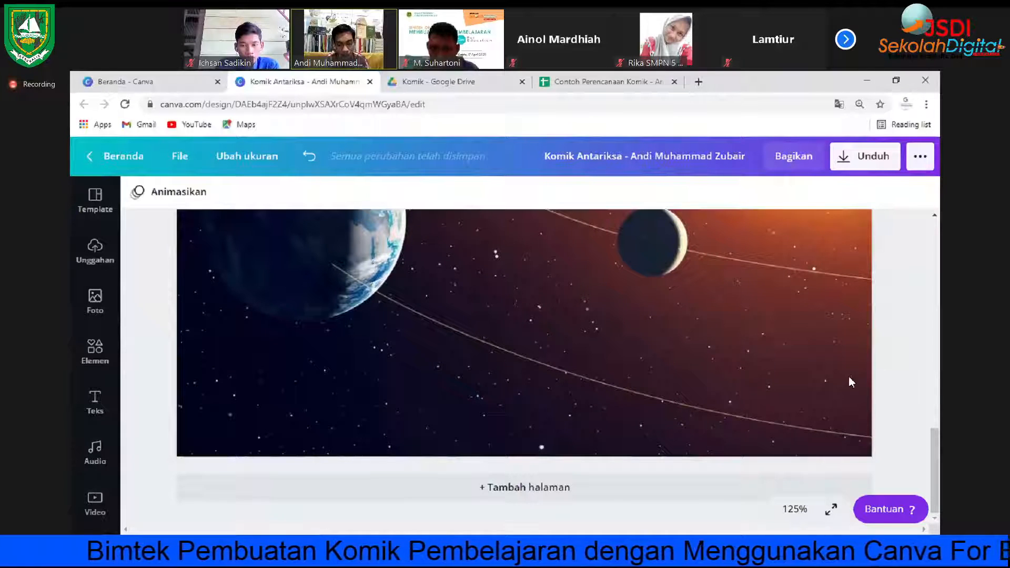
scroll(769, 391, "up", 4)
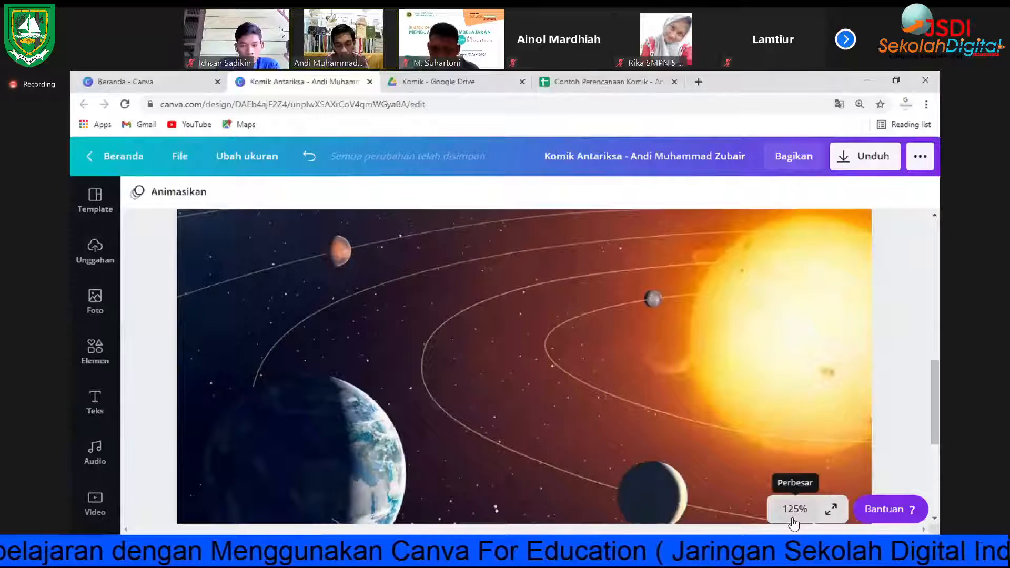
left_click(832, 510)
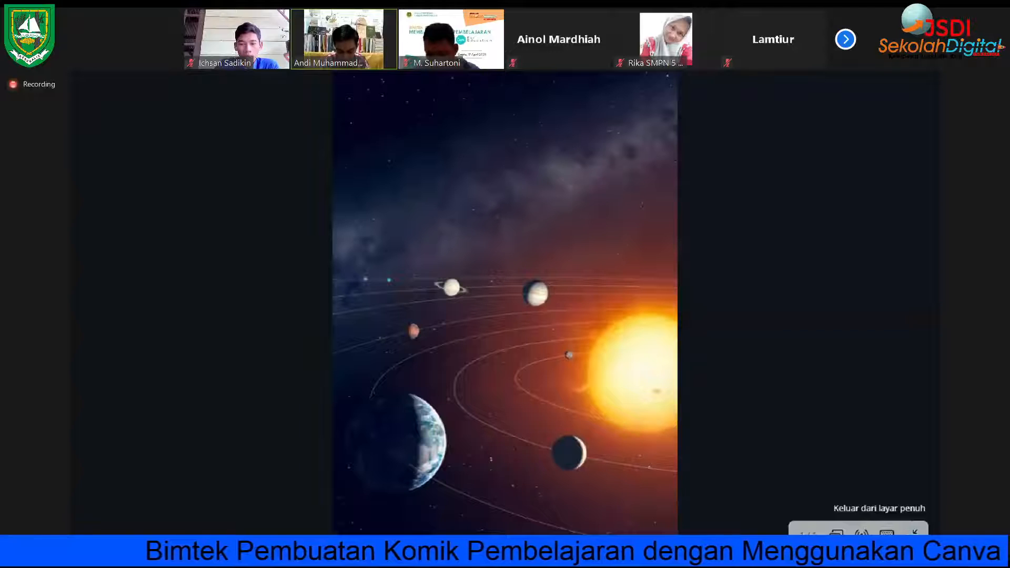
left_click(914, 532)
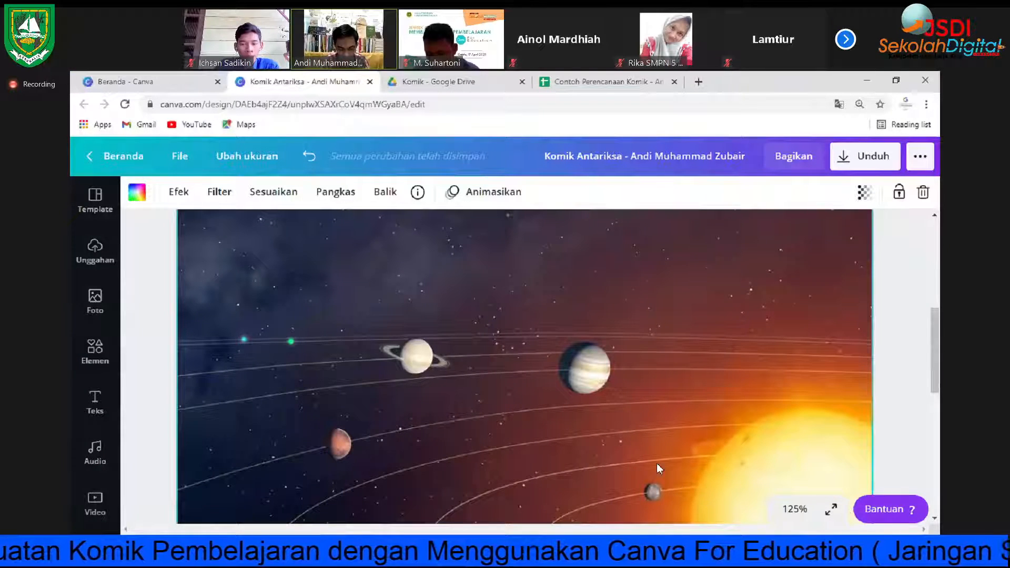
scroll(646, 440, "up", 5)
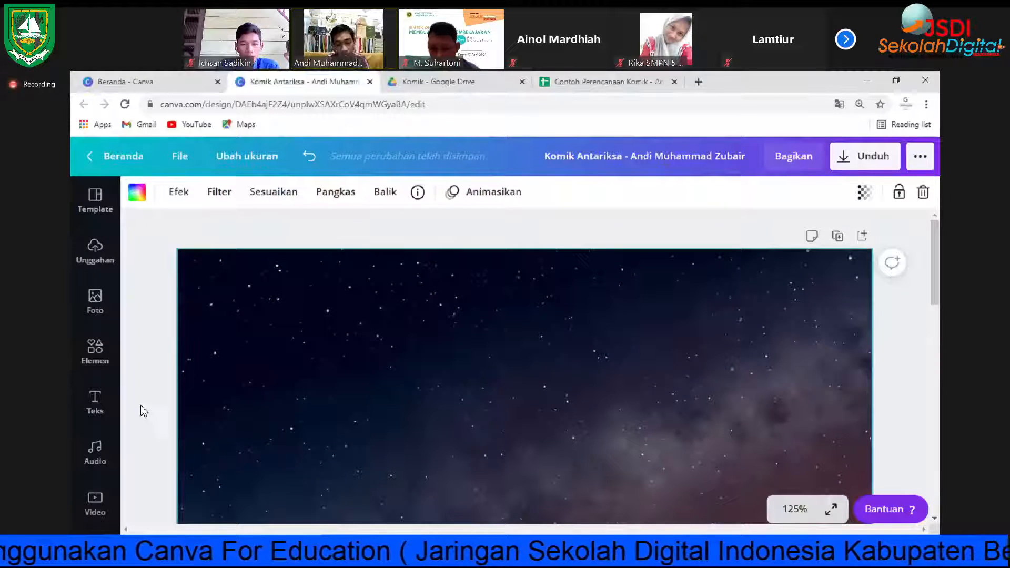
left_click(149, 308)
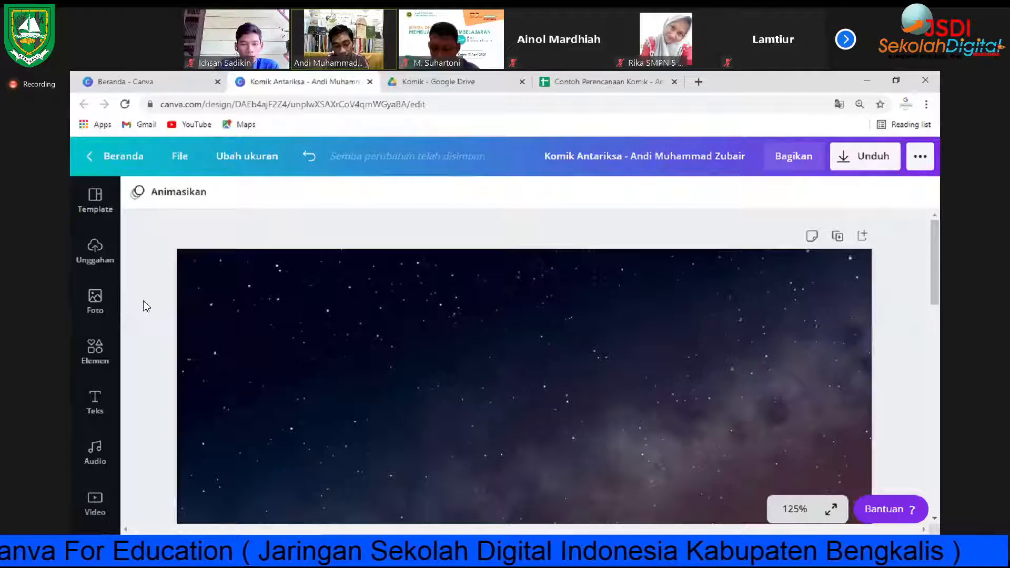
Step: Add the uploaded Tut Wuri Handayani logo to the cover page
left_click(87, 261)
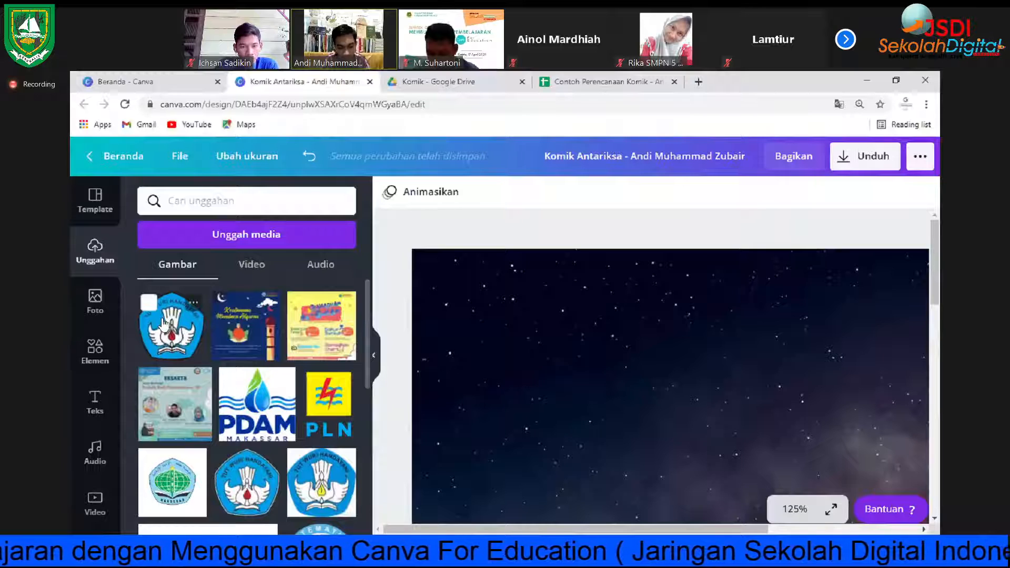
left_click(173, 345)
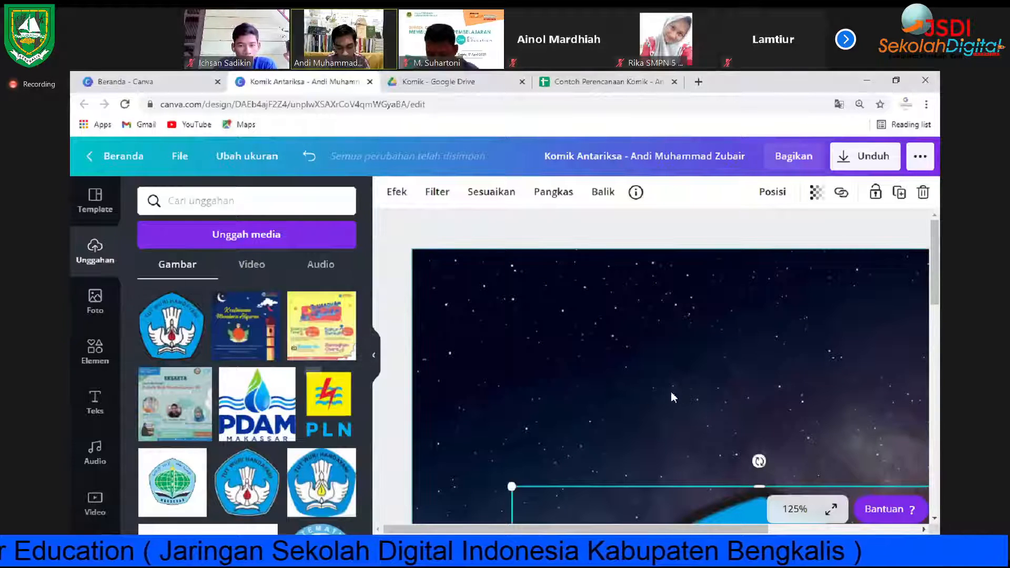
scroll(653, 340, "down", 5)
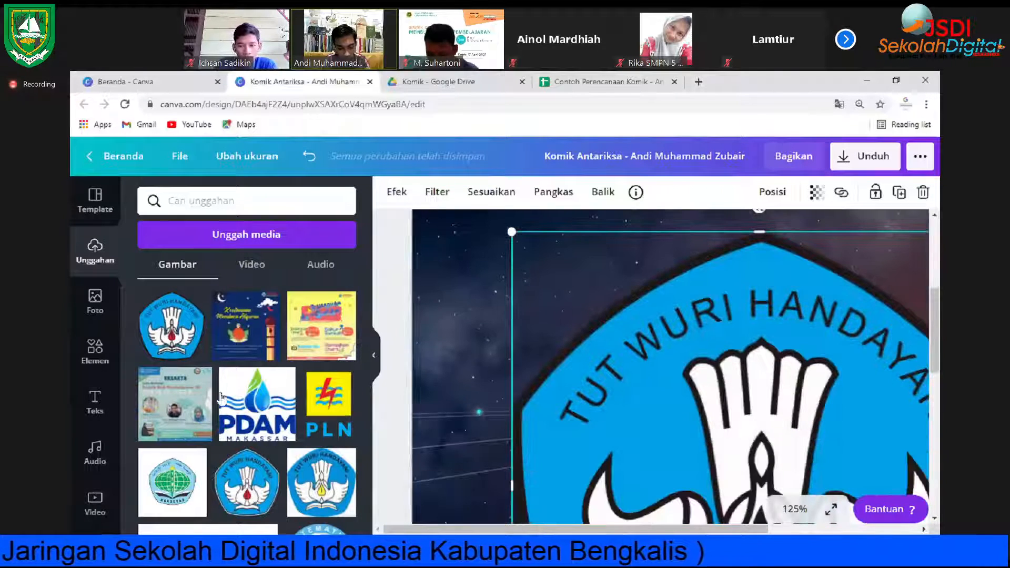
Step: Find the "SD Islam Terpadu Wahdah Islamiyah 01" school logo among the uploads, add it to the cover and collapse the uploads
scroll(357, 347, "down", 5)
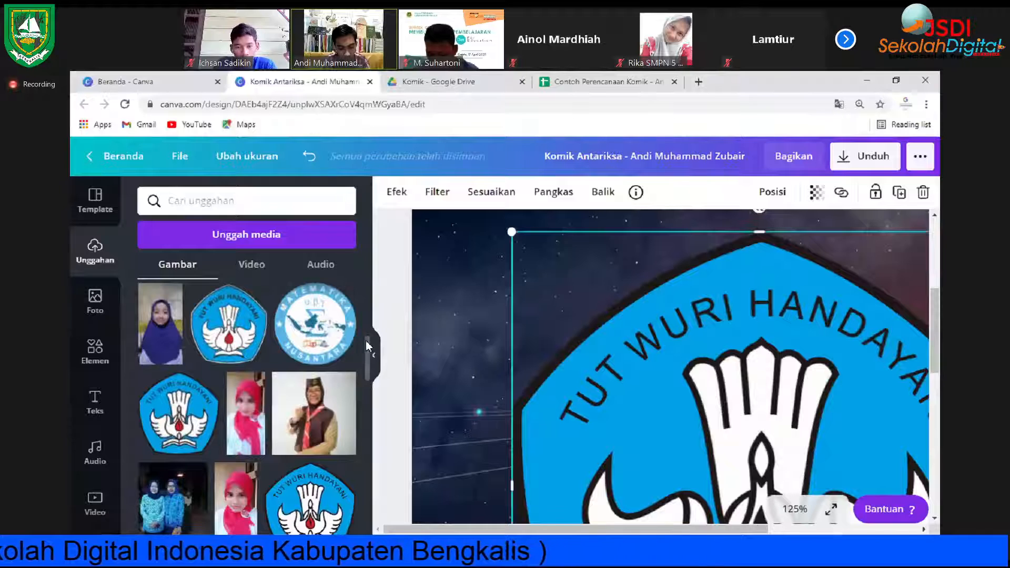
left_click_drag(367, 346, 370, 503)
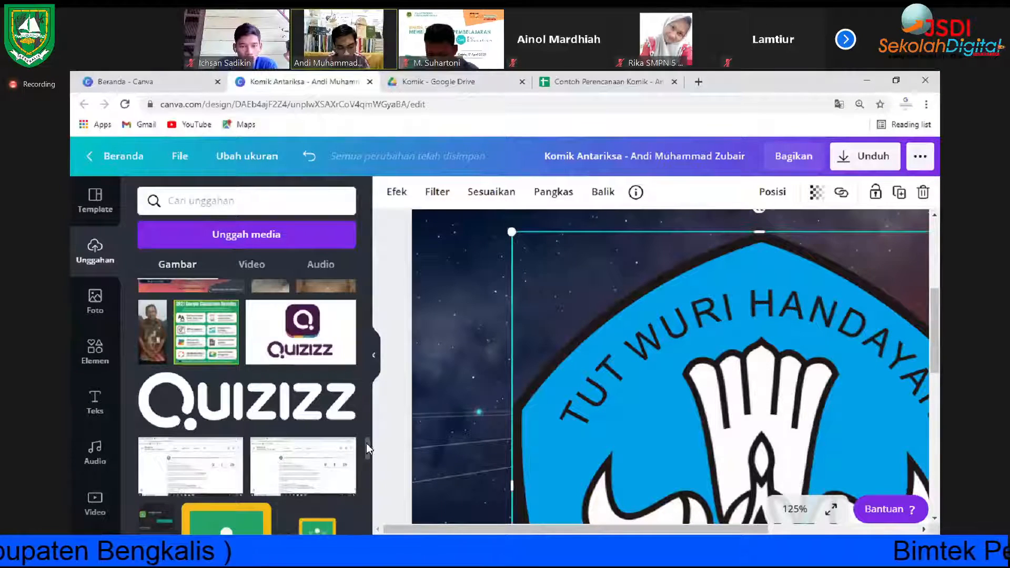
scroll(365, 498, "down", 10)
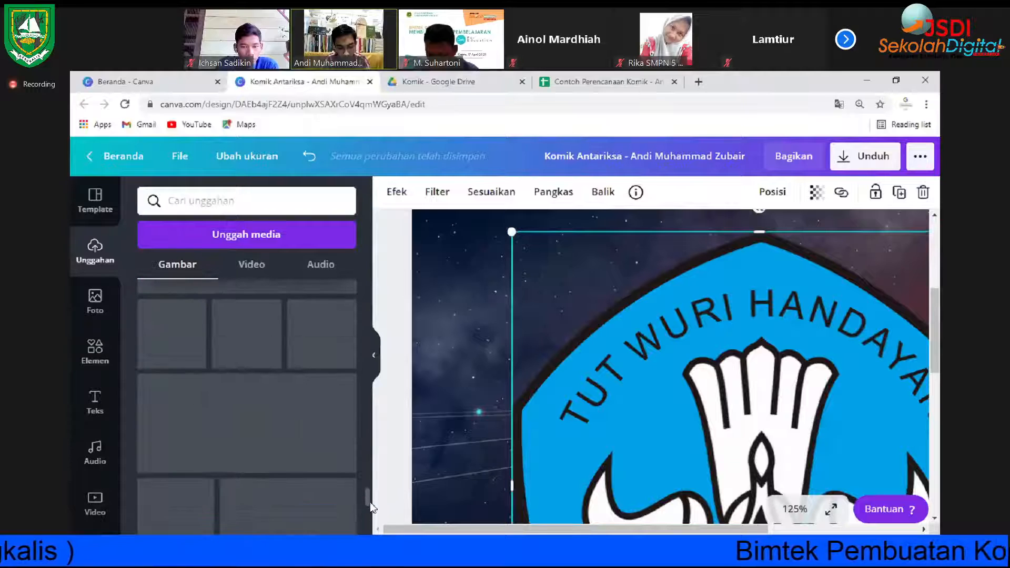
scroll(351, 474, "down", 5)
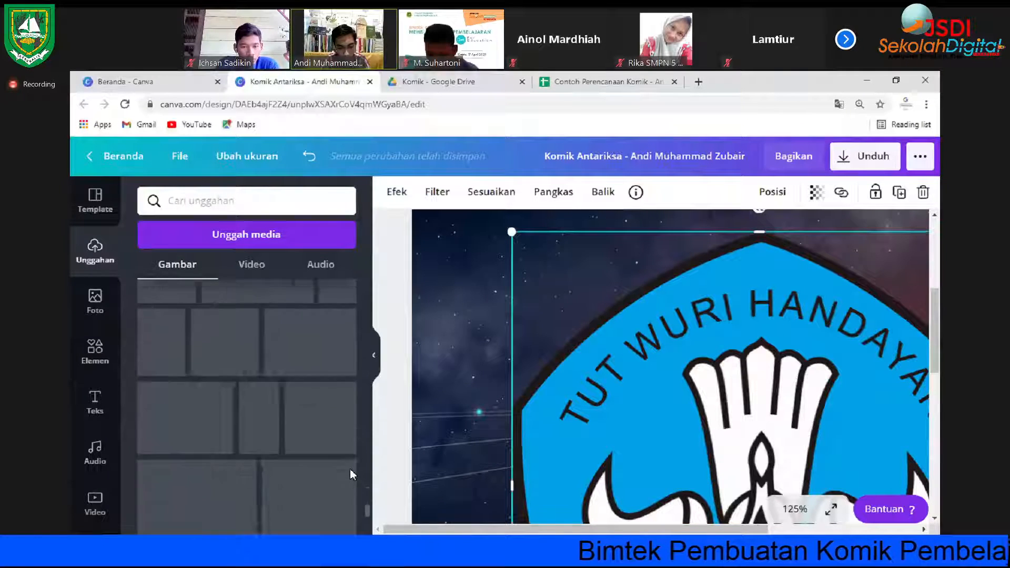
scroll(349, 469, "down", 5)
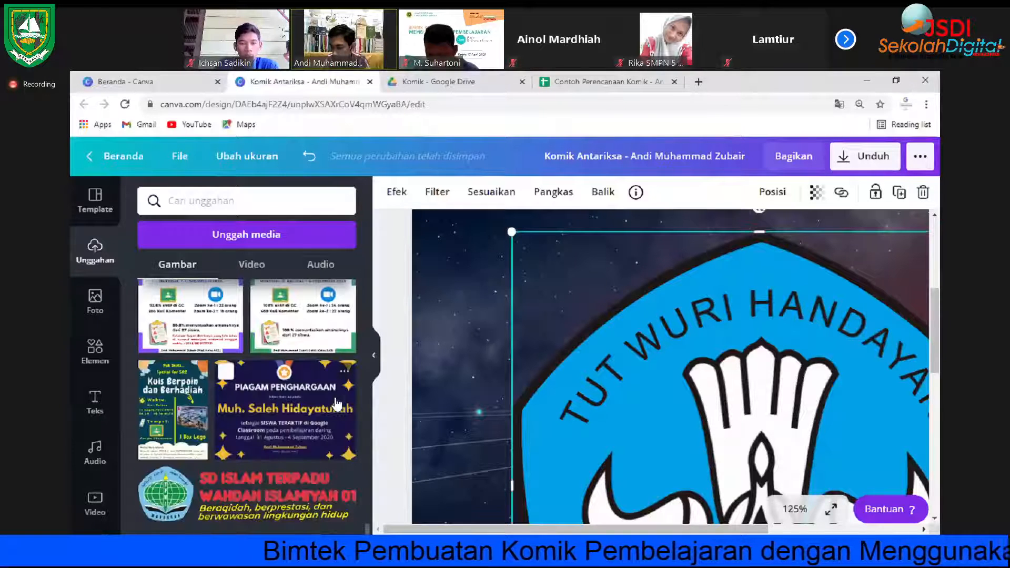
left_click(309, 469)
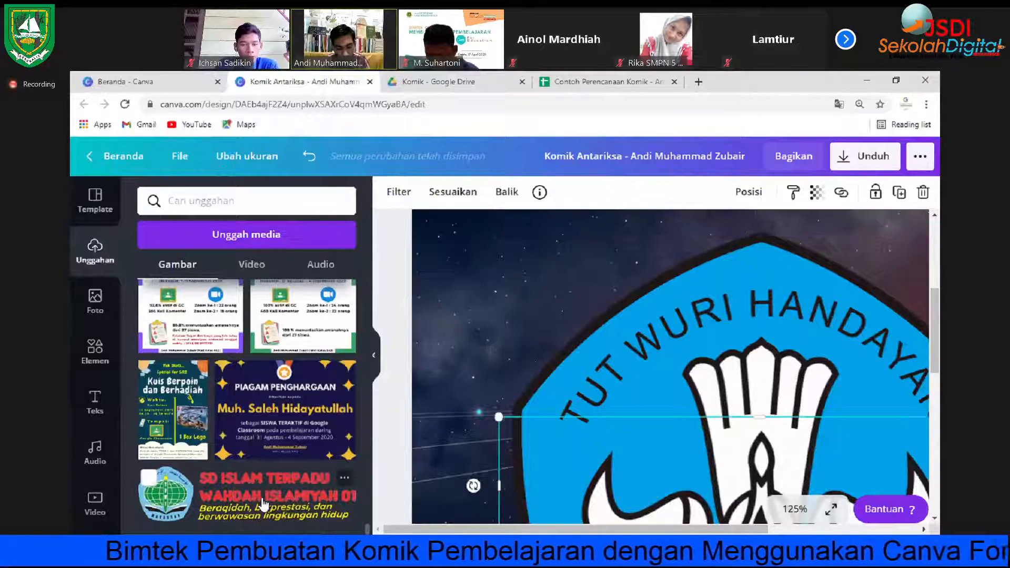
left_click(376, 356)
Step: Shrink the Tut Wuri Handayani logo from its lower-right corner to about a quarter of its inserted width
scroll(386, 357, "down", 5)
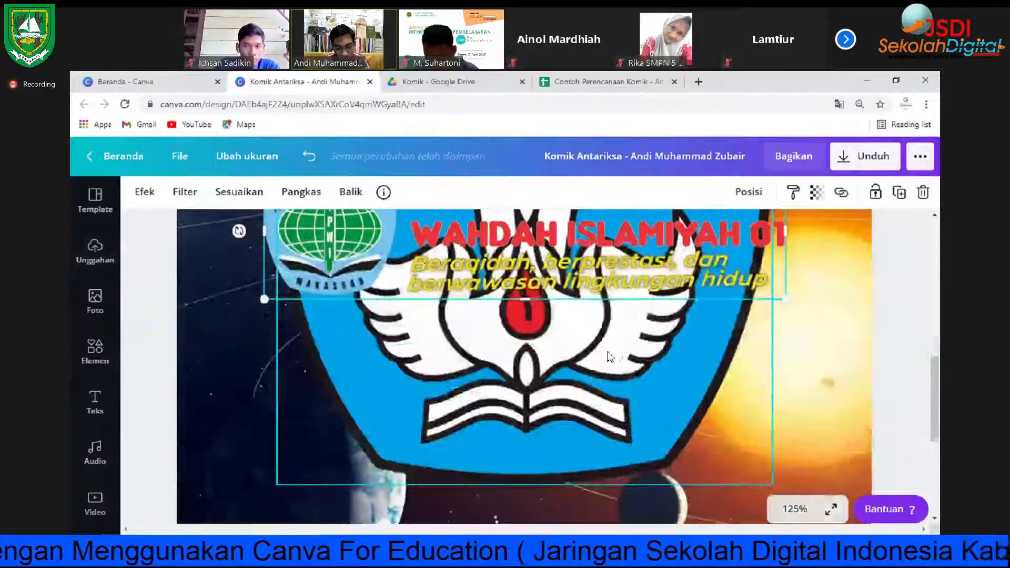
left_click(695, 402)
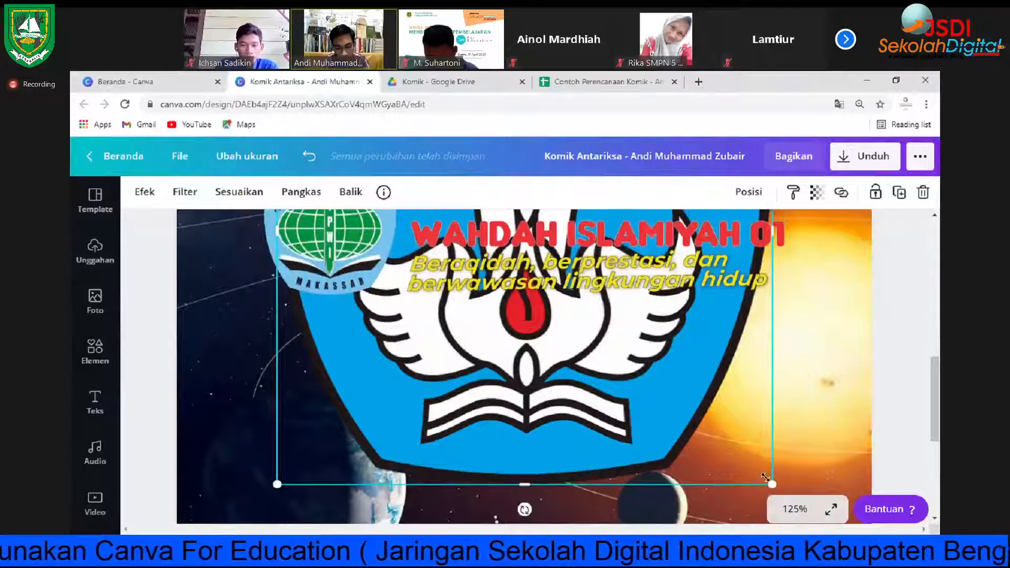
left_click_drag(604, 357, 512, 318)
scroll(512, 318, "up", 3)
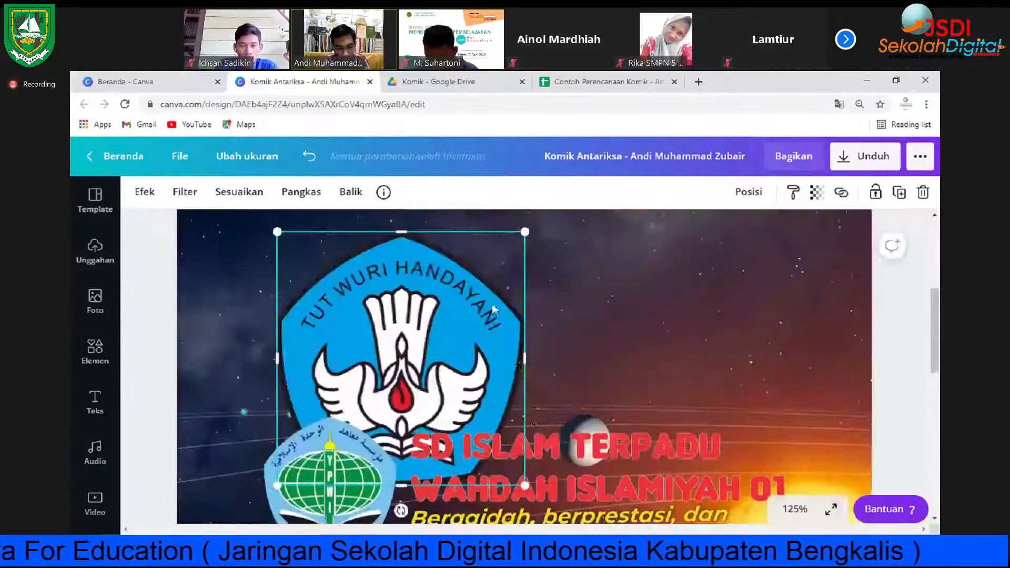
left_click_drag(525, 484, 399, 359)
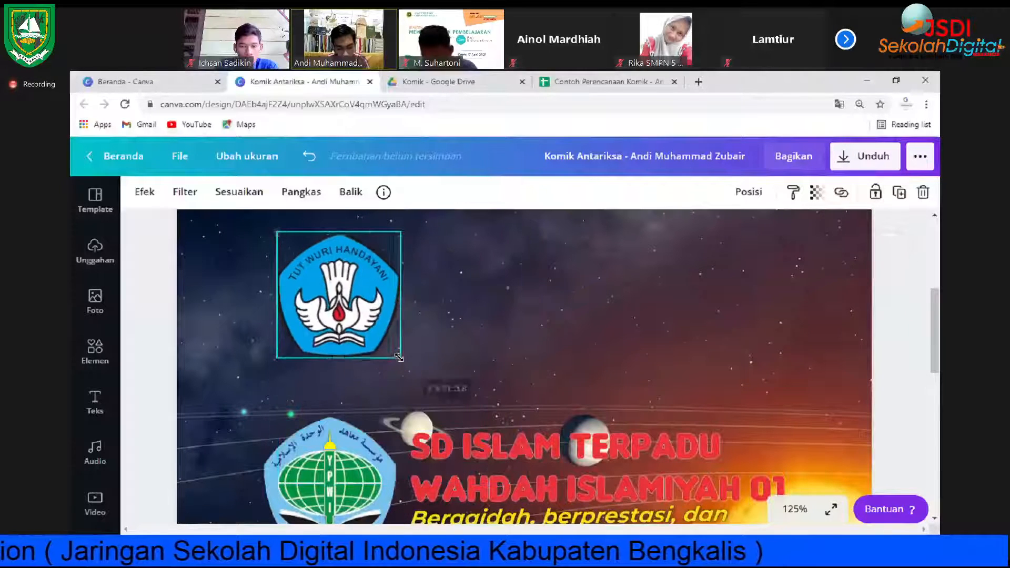
Step: Move the Tut Wuri Handayani logo near the page's upper-right corner and shrink it to about 1.8 by 1.9 cm
scroll(385, 492, "up", 5)
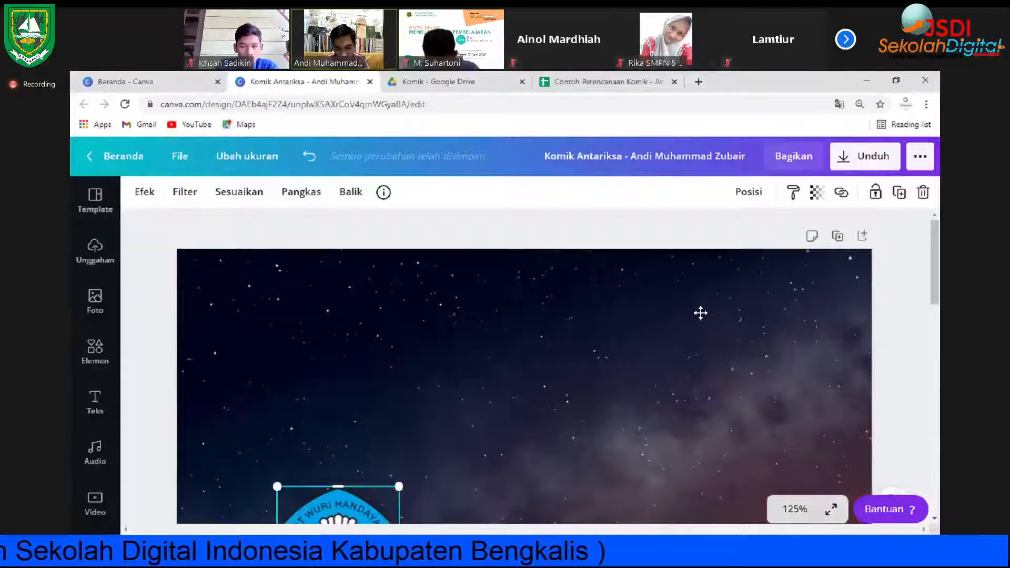
left_click_drag(356, 507, 766, 275)
left_click_drag(812, 381, 751, 318)
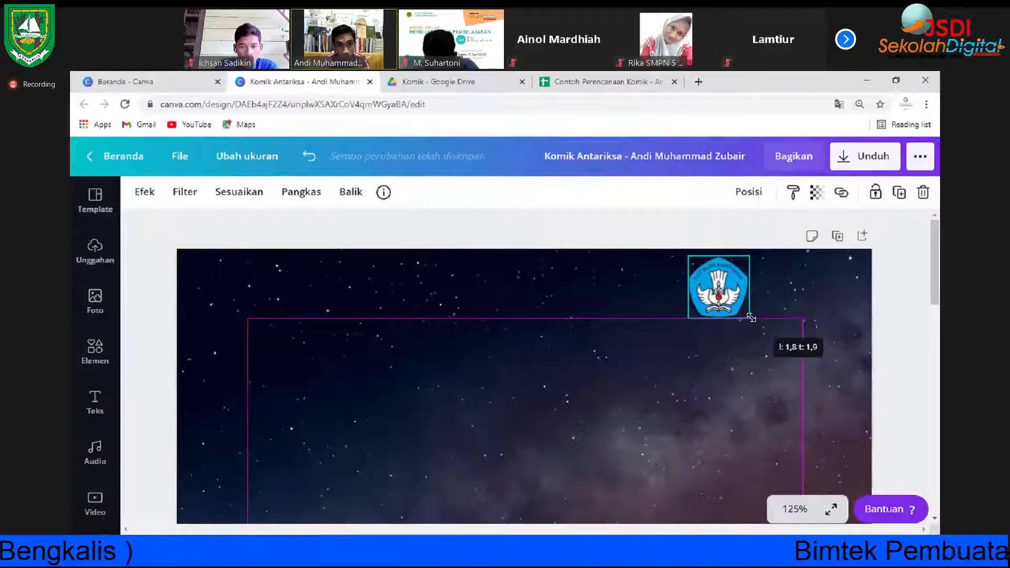
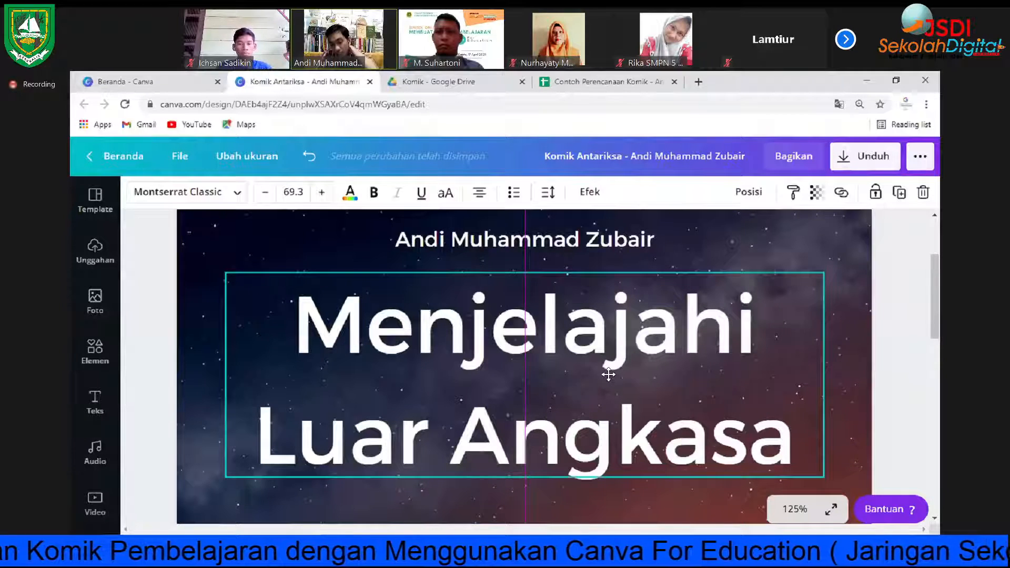
Step: Select all the text of the cover title "Menjelajahi Luar Angkasa" and search the fonts for "komik"
left_click(609, 374)
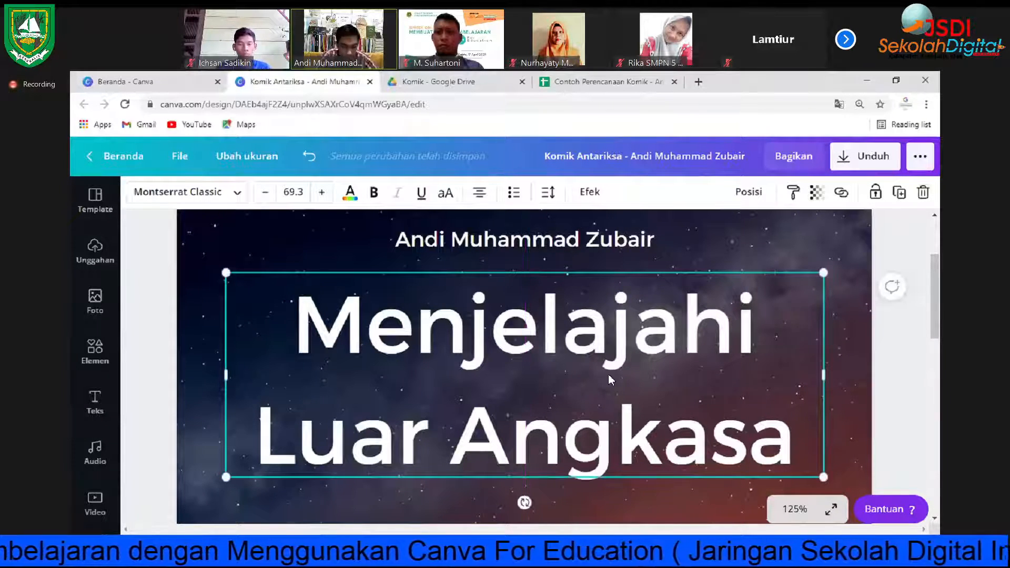
left_click(608, 374)
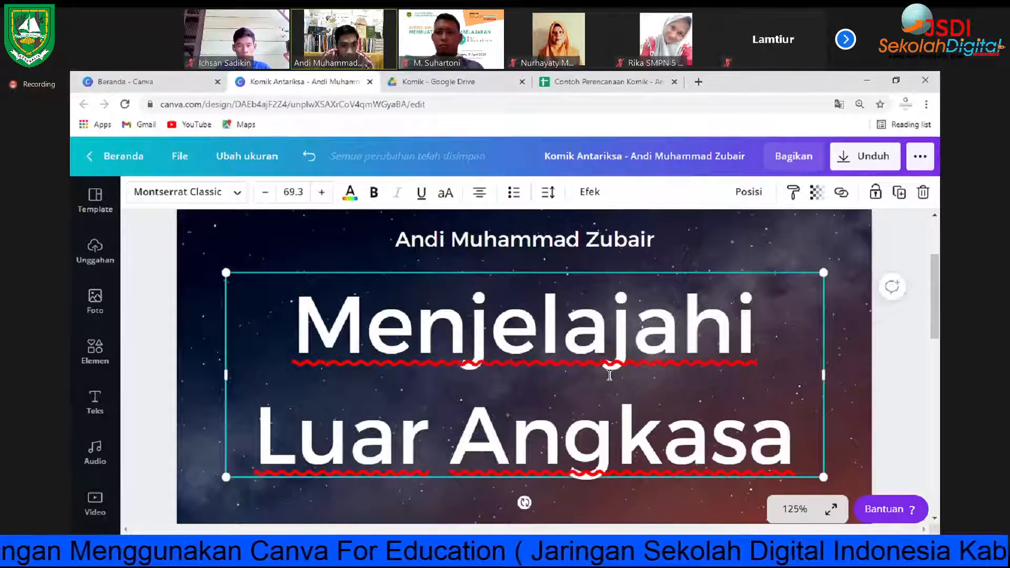
key("ctrl+a")
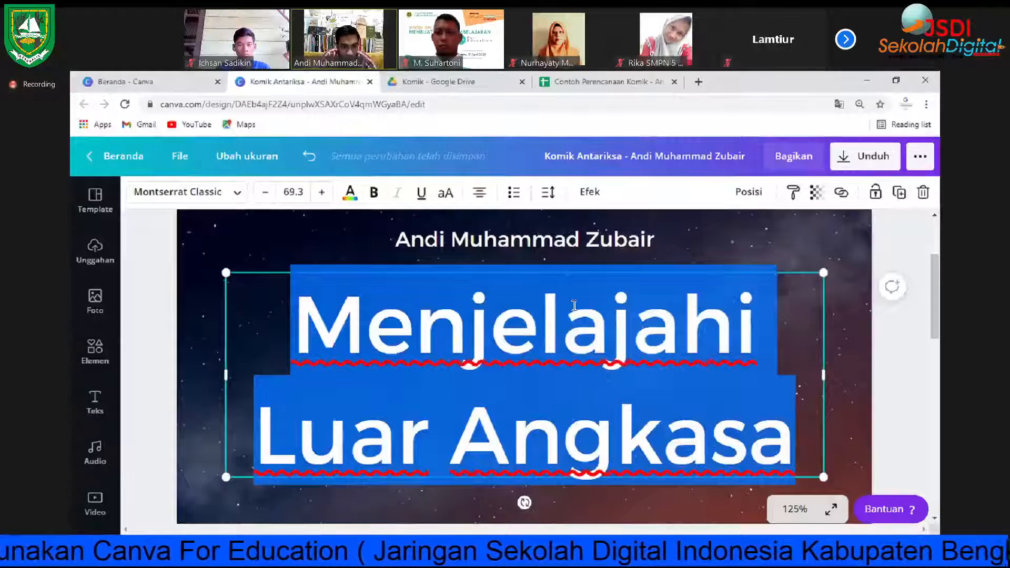
left_click(239, 193)
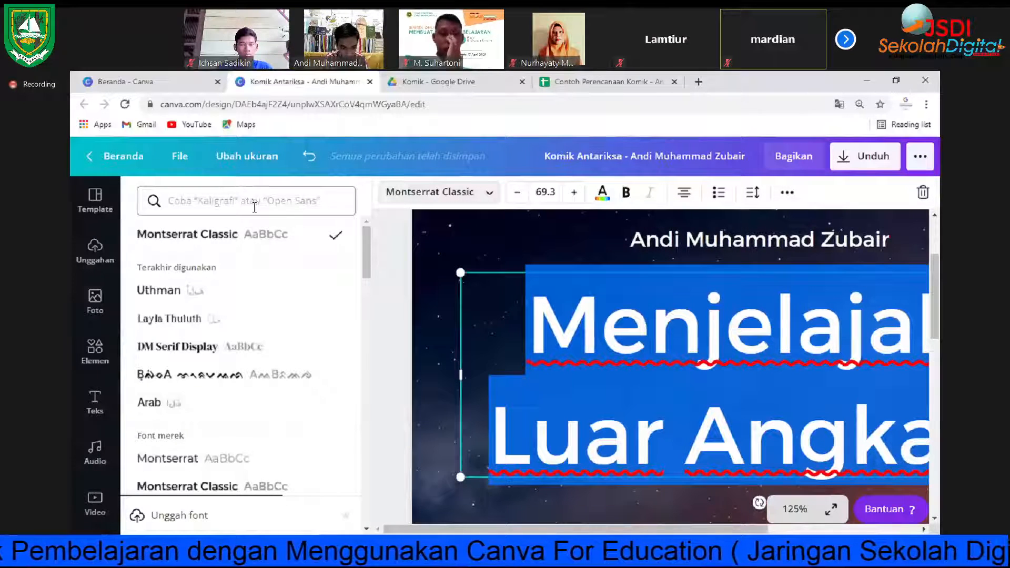
left_click(254, 202)
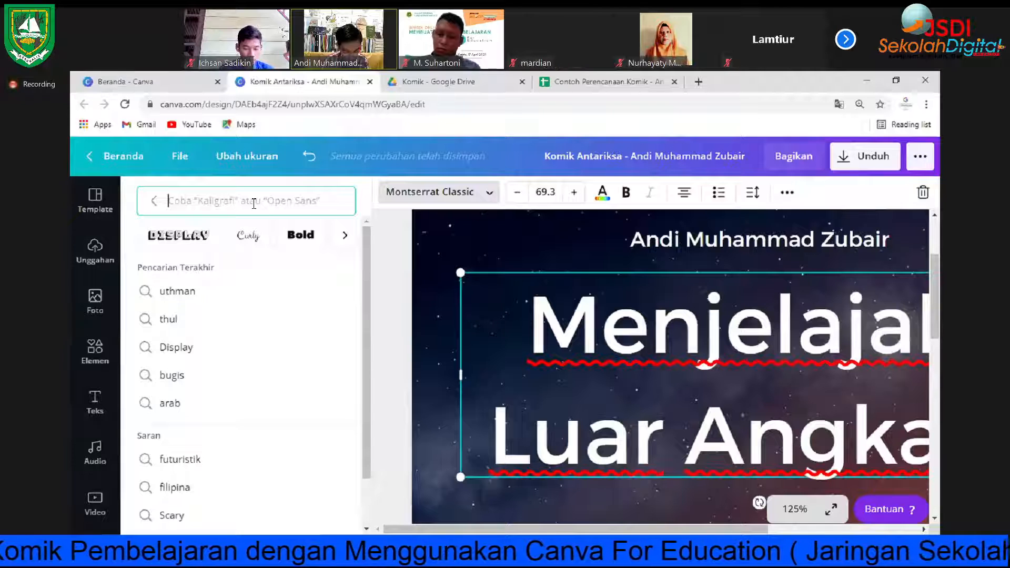
type("komik")
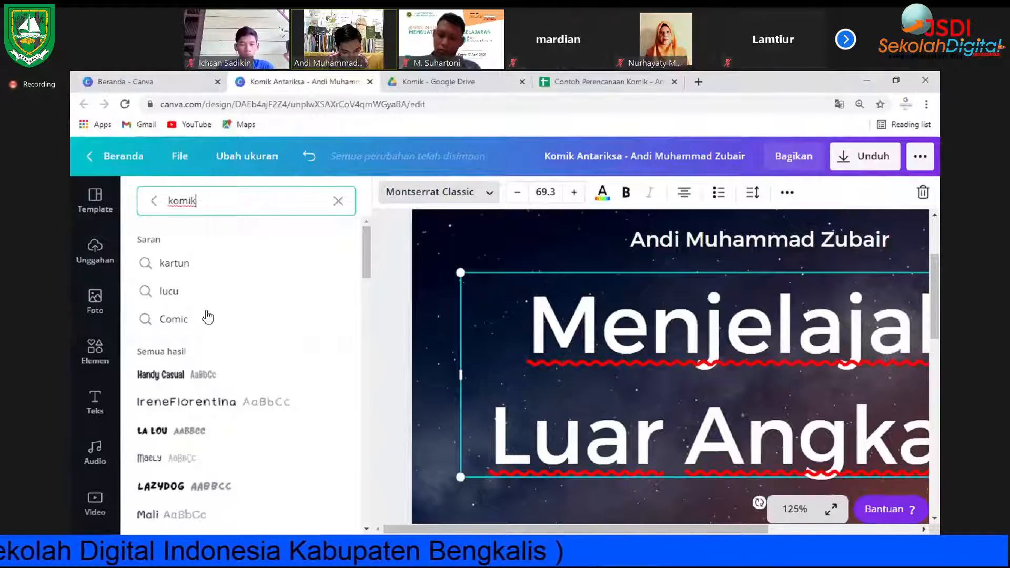
Step: Browse the comic-style fonts, try Racing Sans One on the title and settle on the Edo font
scroll(208, 319, "down", 6)
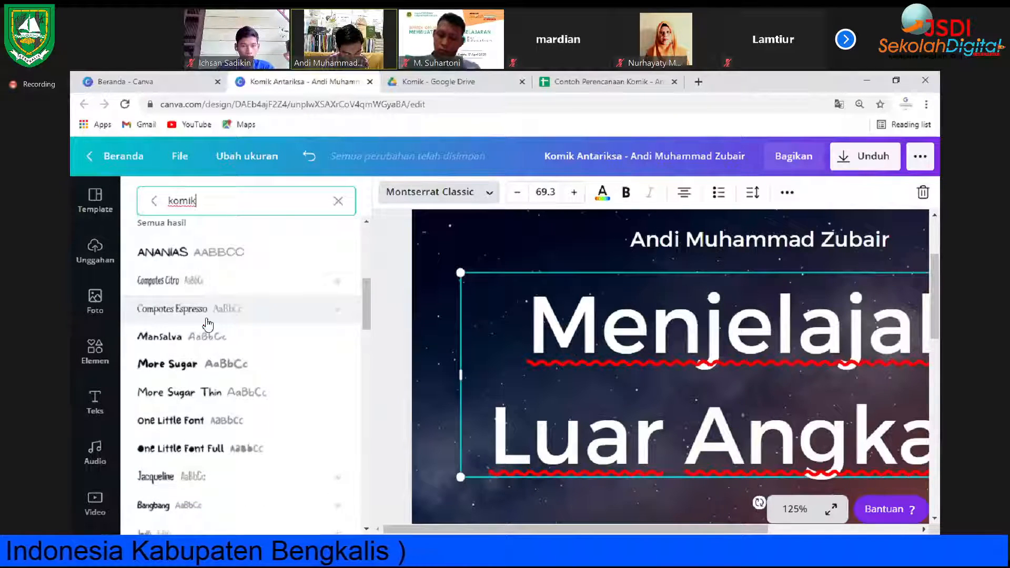
scroll(208, 325, "down", 3)
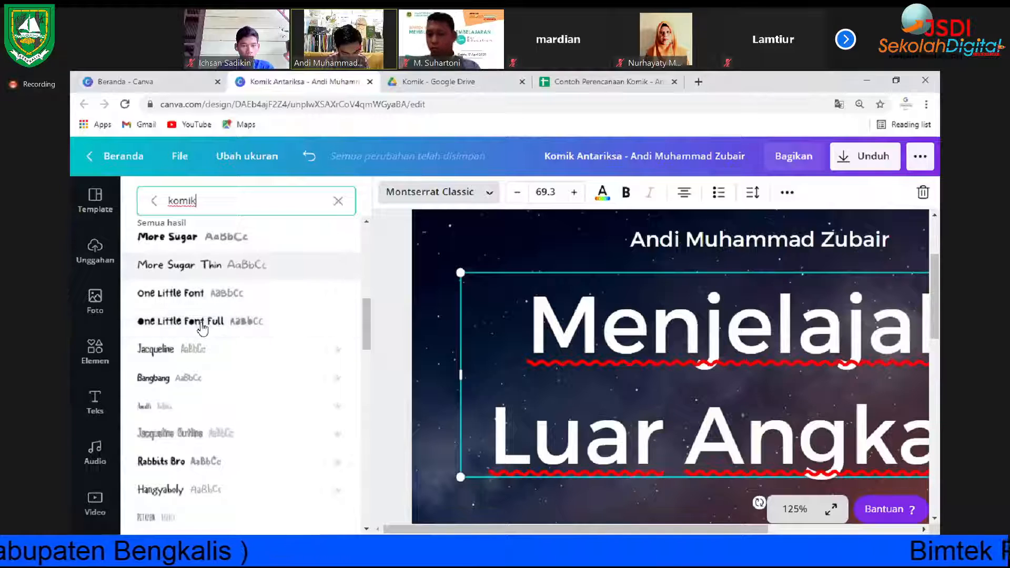
scroll(207, 324, "down", 3)
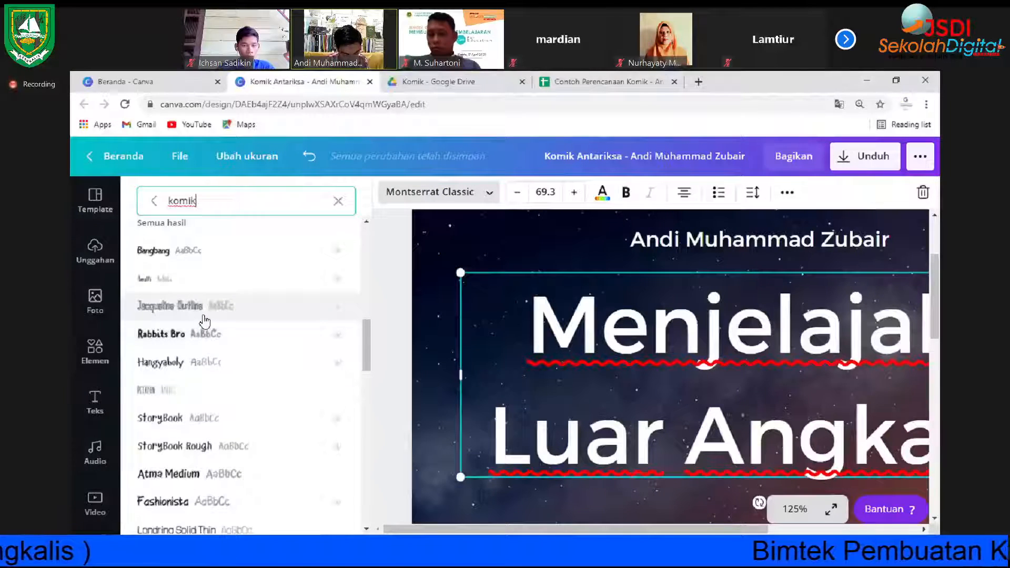
scroll(204, 321, "down", 8)
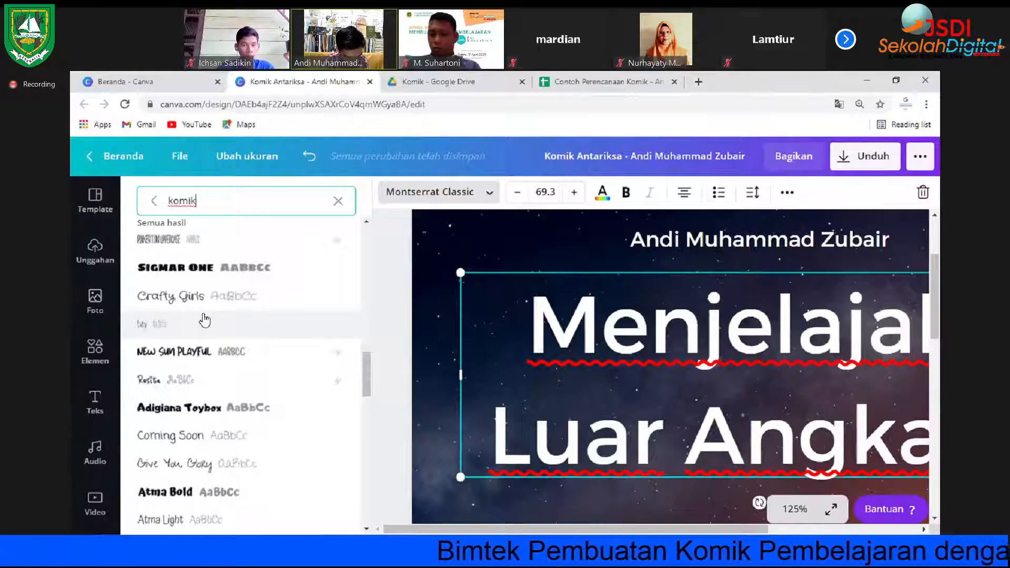
scroll(205, 319, "down", 10)
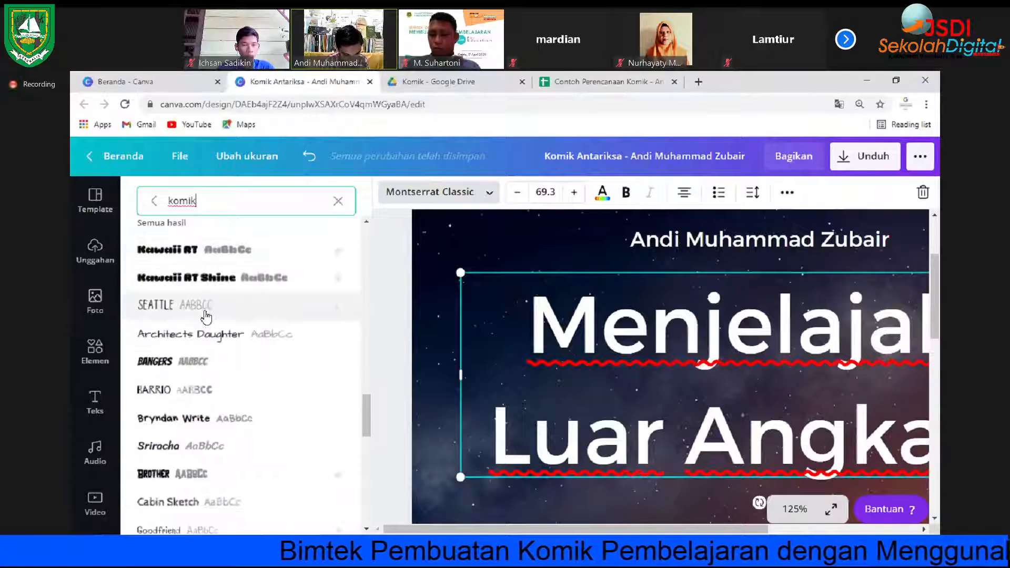
scroll(206, 317, "down", 8)
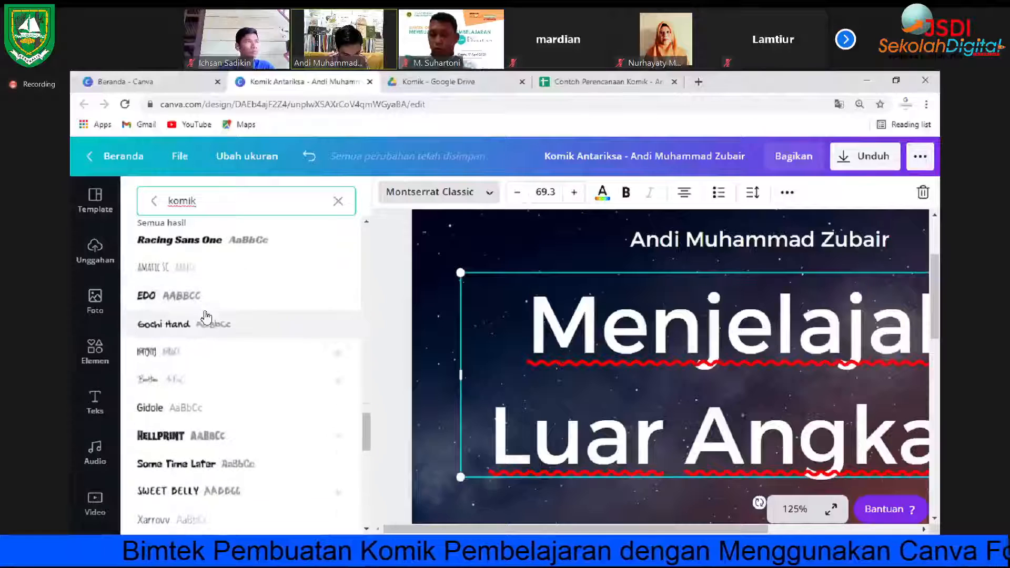
left_click(198, 243)
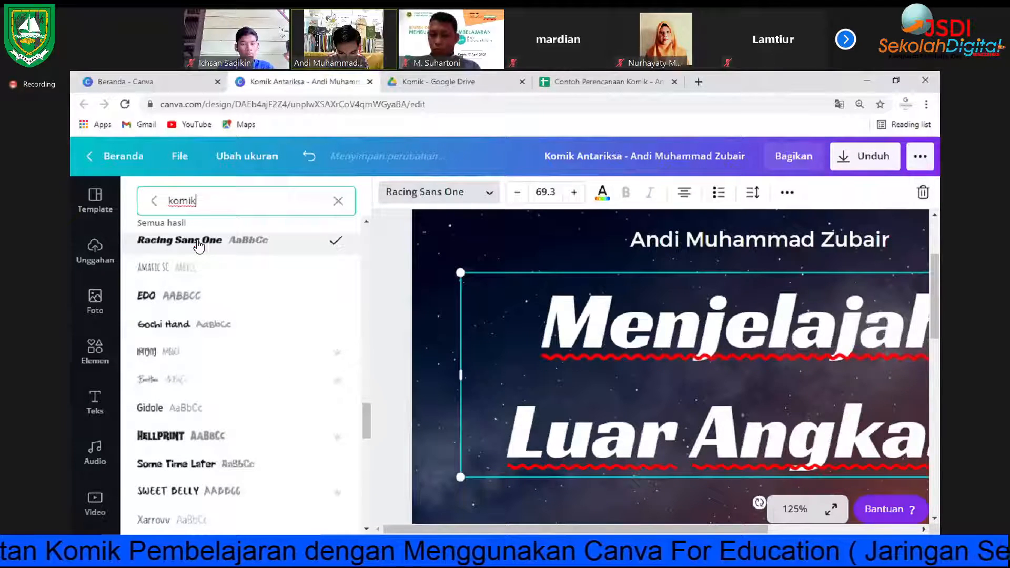
left_click(177, 294)
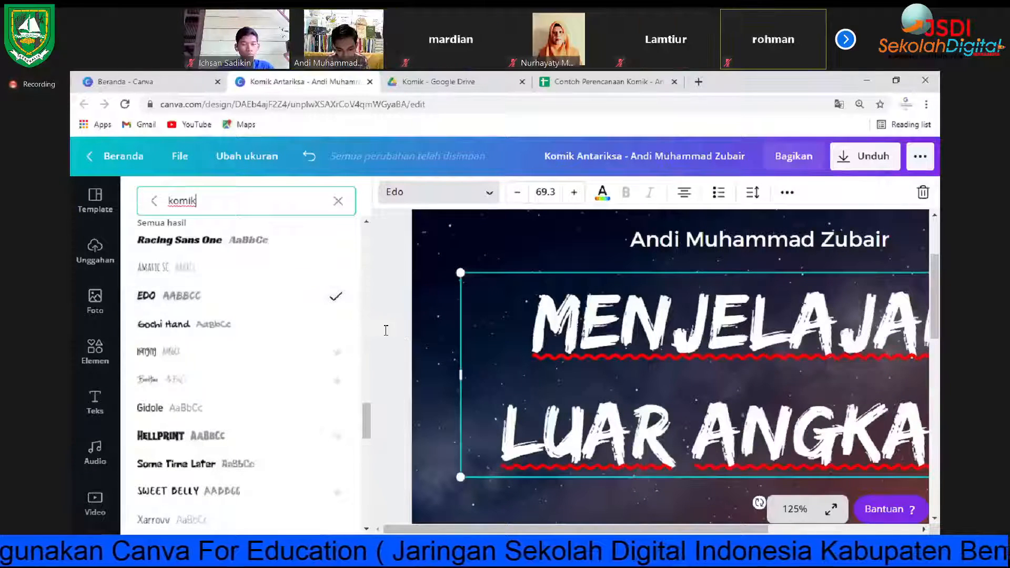
Step: Close the font list and examine how the restyled title sits with the author name, logos and planets on the cover
left_click(788, 412)
scroll(598, 348, "up", 3)
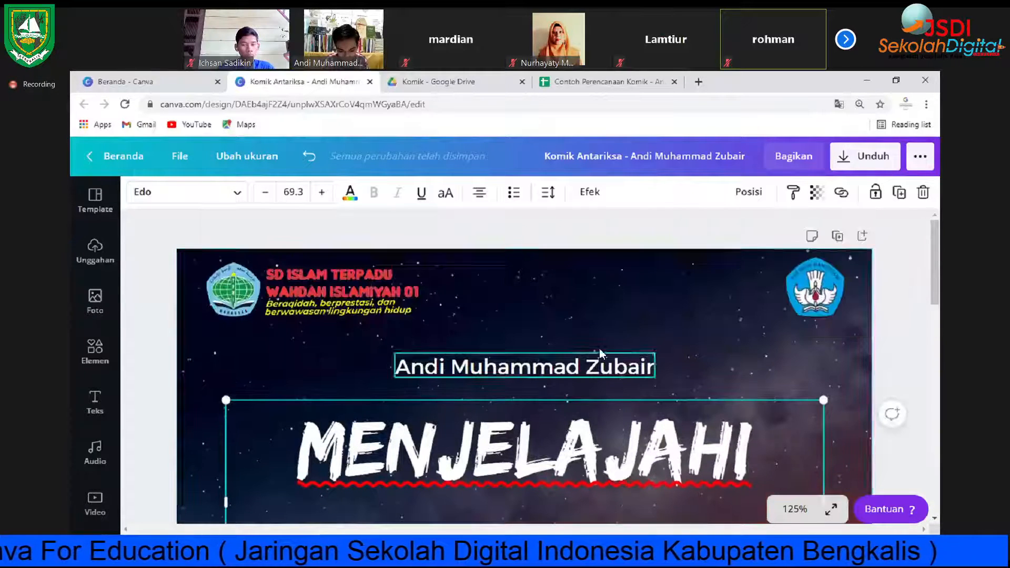
scroll(489, 308, "down", 1)
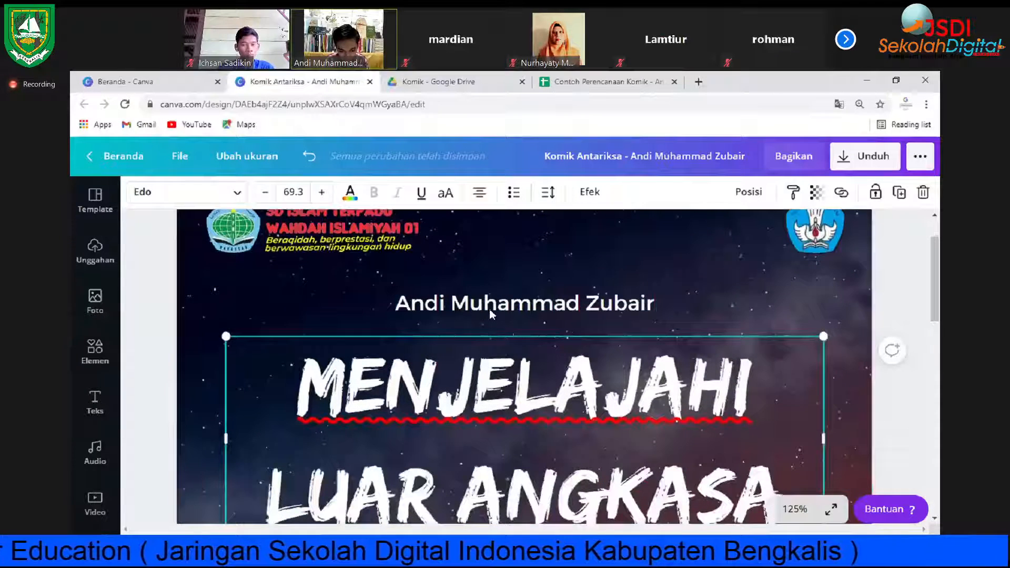
left_click(690, 286)
scroll(639, 320, "down", 3)
scroll(629, 340, "up", 1)
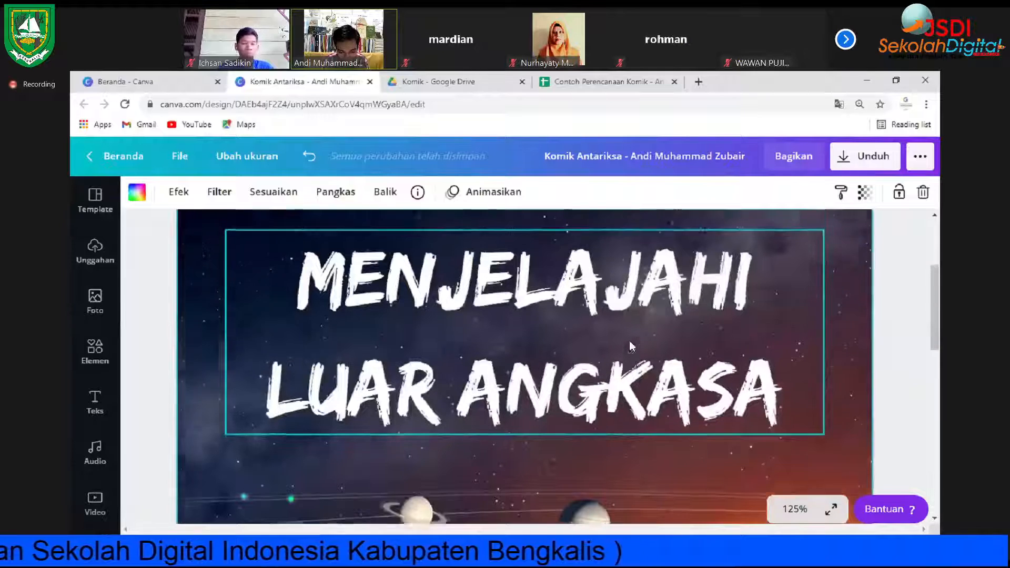
scroll(629, 345, "up", 1)
left_click(597, 340)
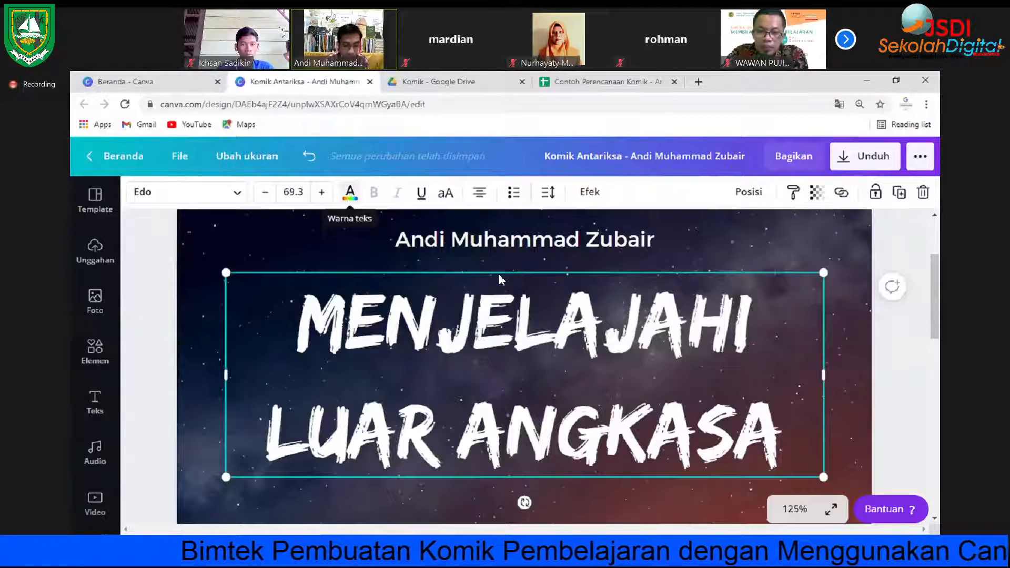
left_click(733, 240)
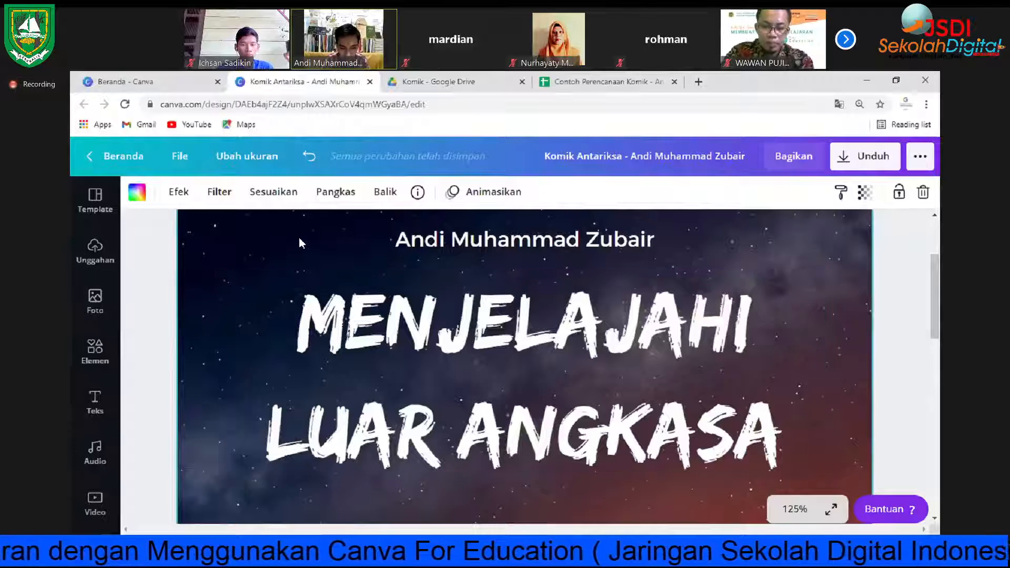
Step: Set the title's text colour to the custom bright yellow #FFE500 and deselect the title
left_click(368, 346)
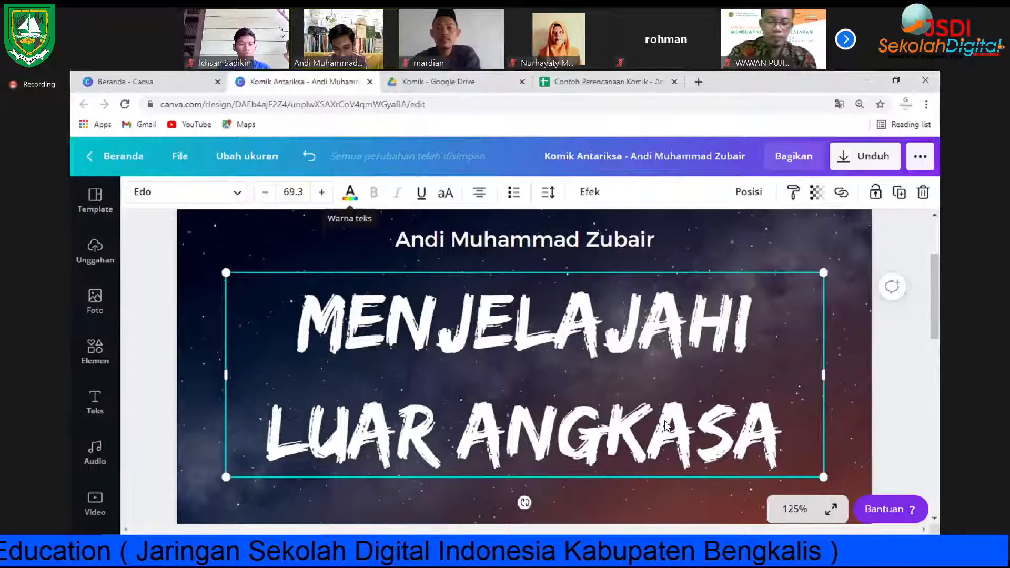
scroll(587, 336, "up", 2)
scroll(585, 335, "up", 2)
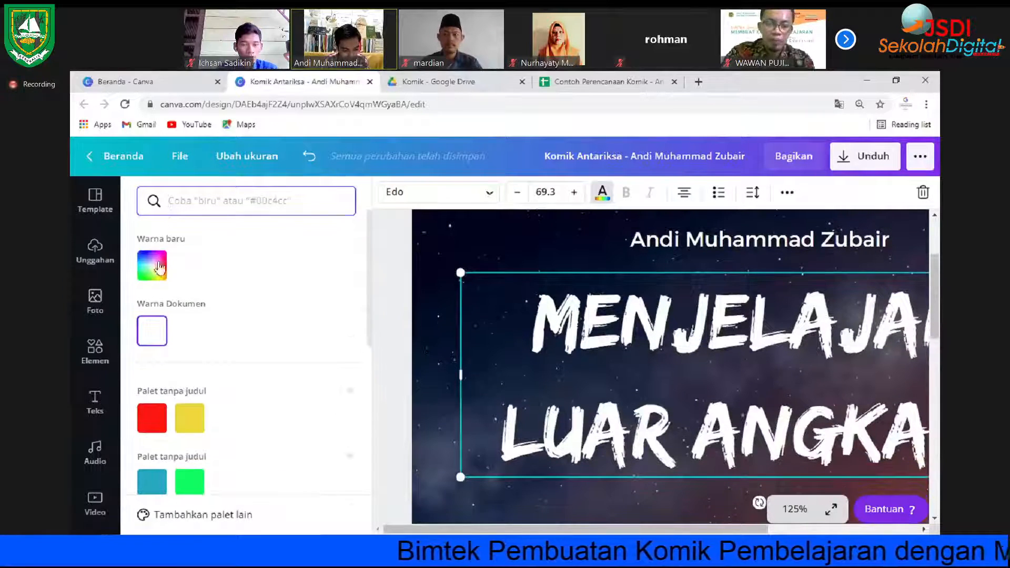
left_click(152, 266)
left_click(182, 387)
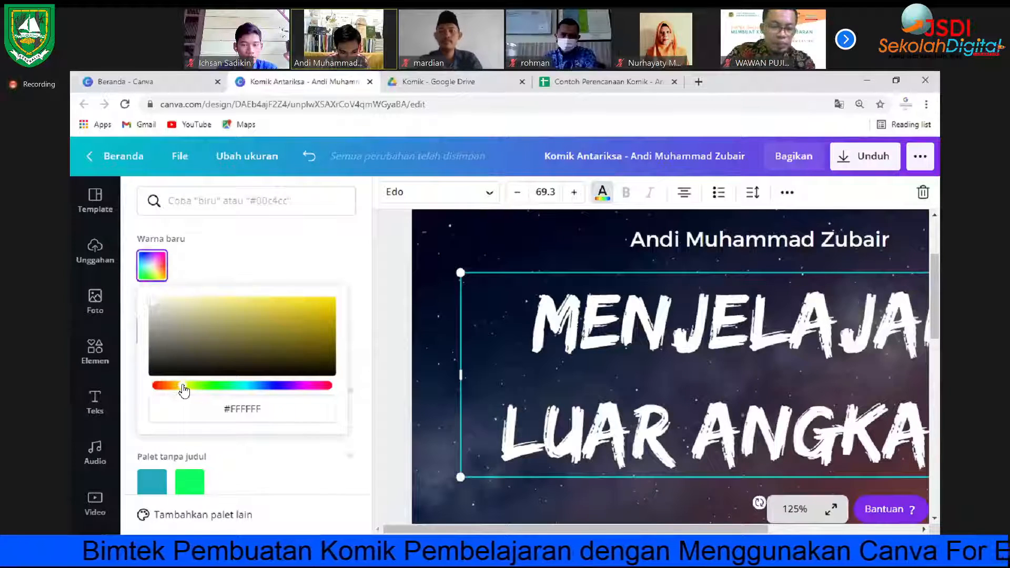
left_click(307, 301)
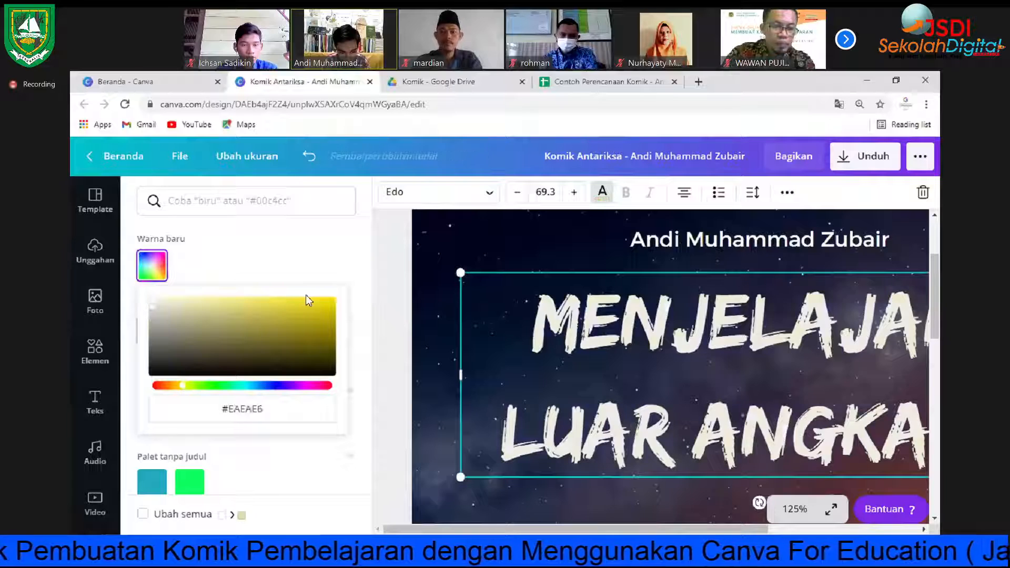
left_click_drag(341, 304, 431, 307)
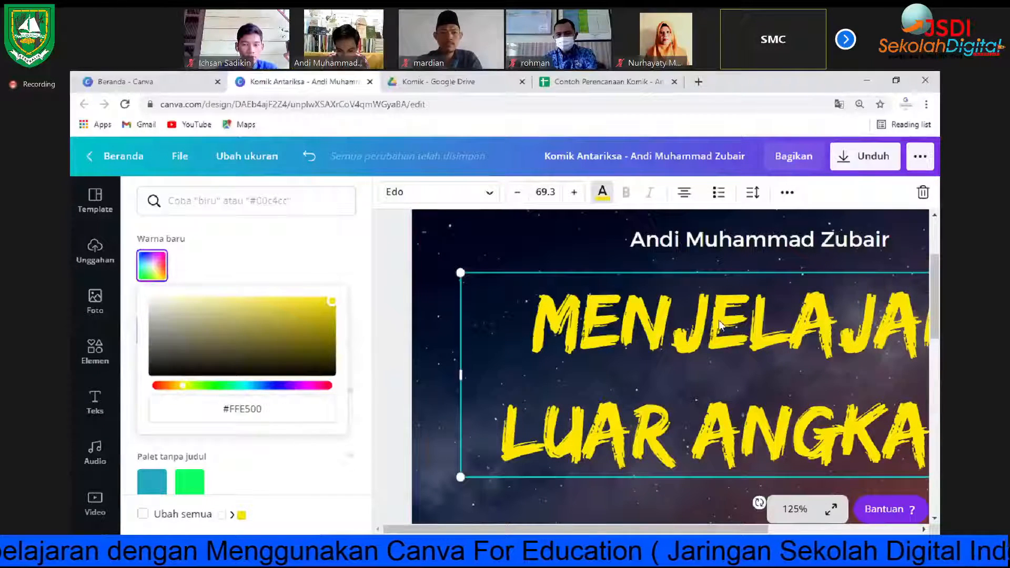
left_click(388, 363)
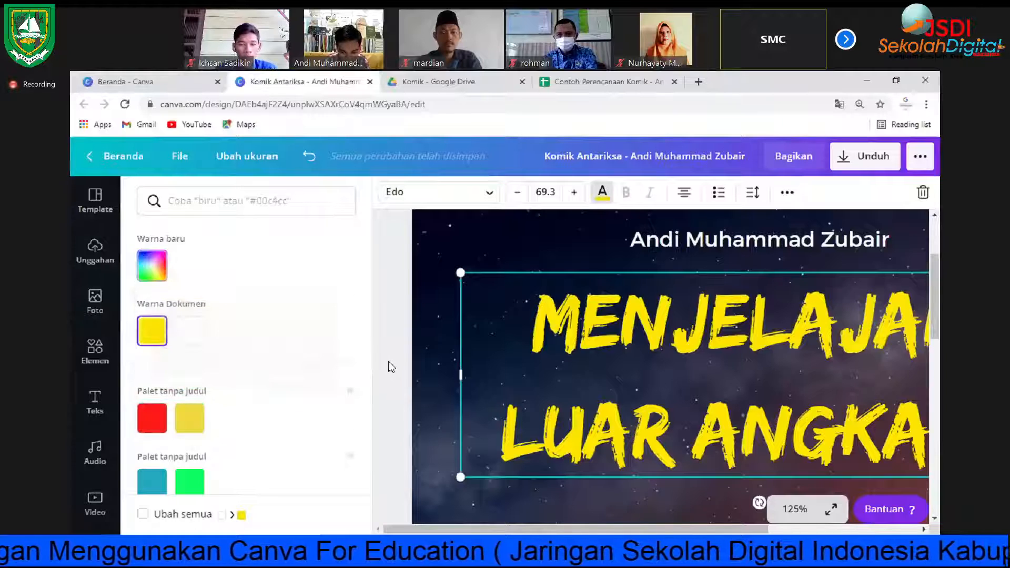
left_click(387, 363)
left_click(909, 361)
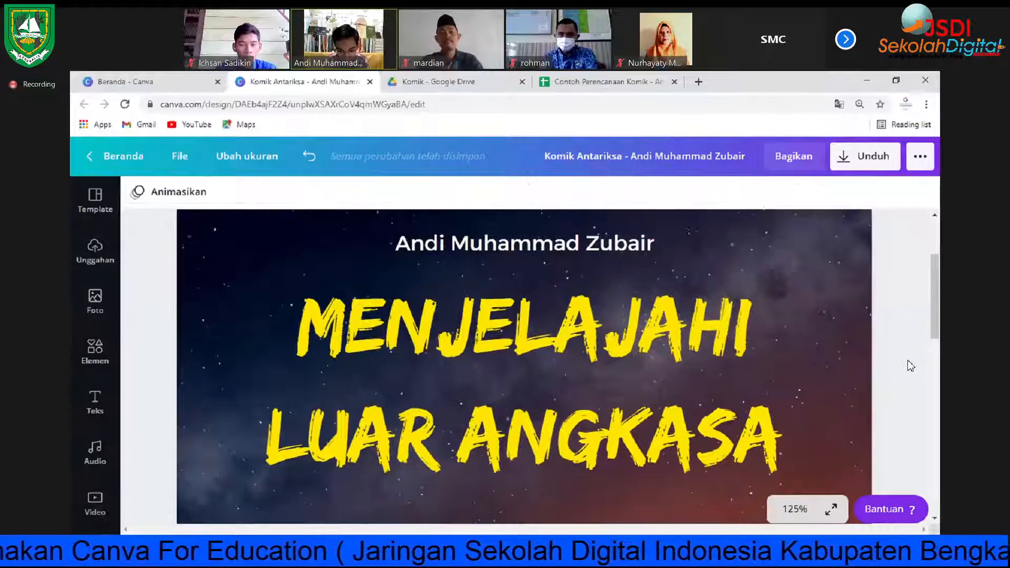
Step: Look over the cover page from the logos down to its lower edge and switch the editor to full screen
scroll(910, 362, "up", 3)
scroll(909, 363, "down", 2)
scroll(911, 364, "up", 1)
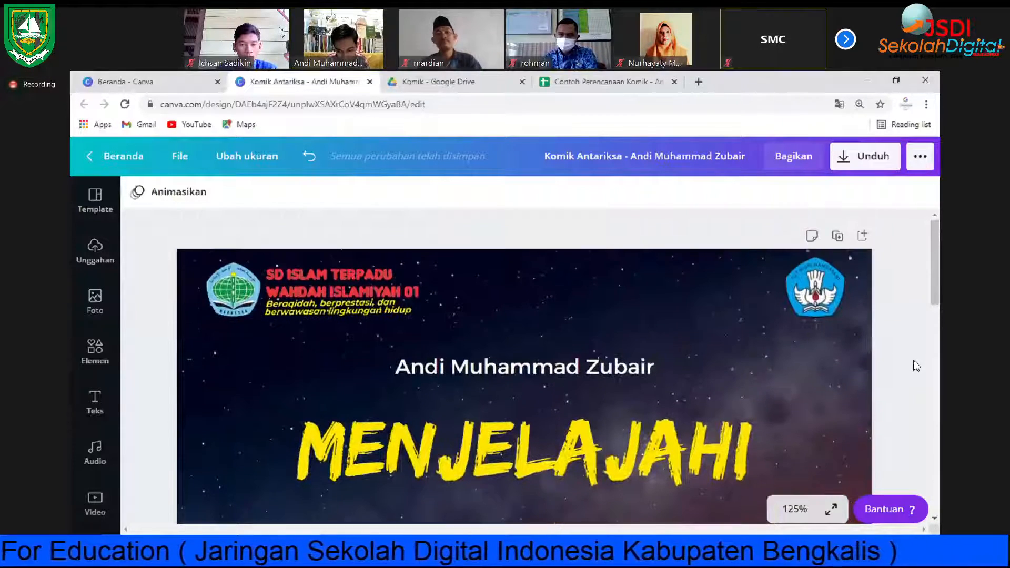
scroll(915, 366, "down", 4)
scroll(918, 367, "down", 8)
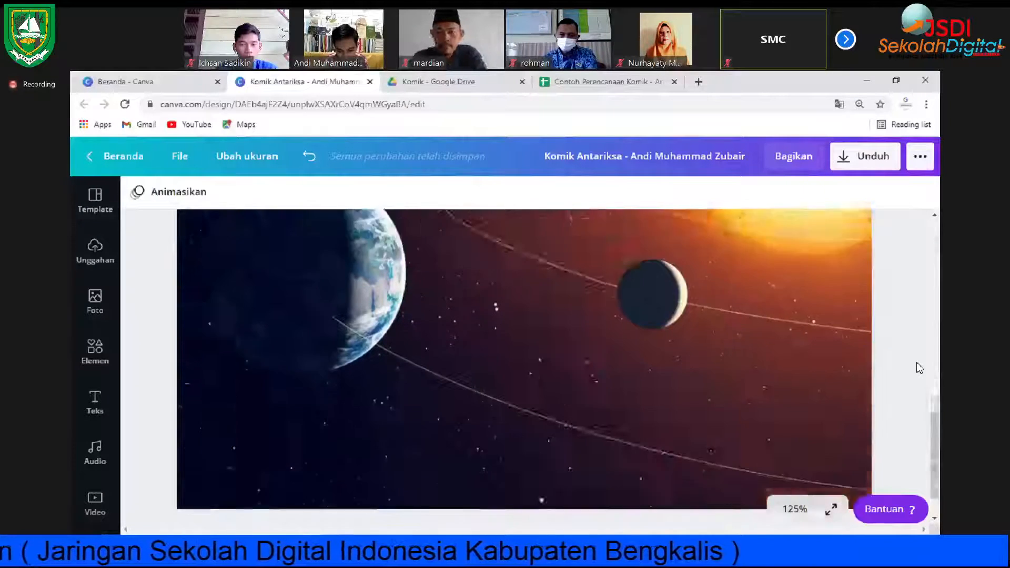
left_click(832, 508)
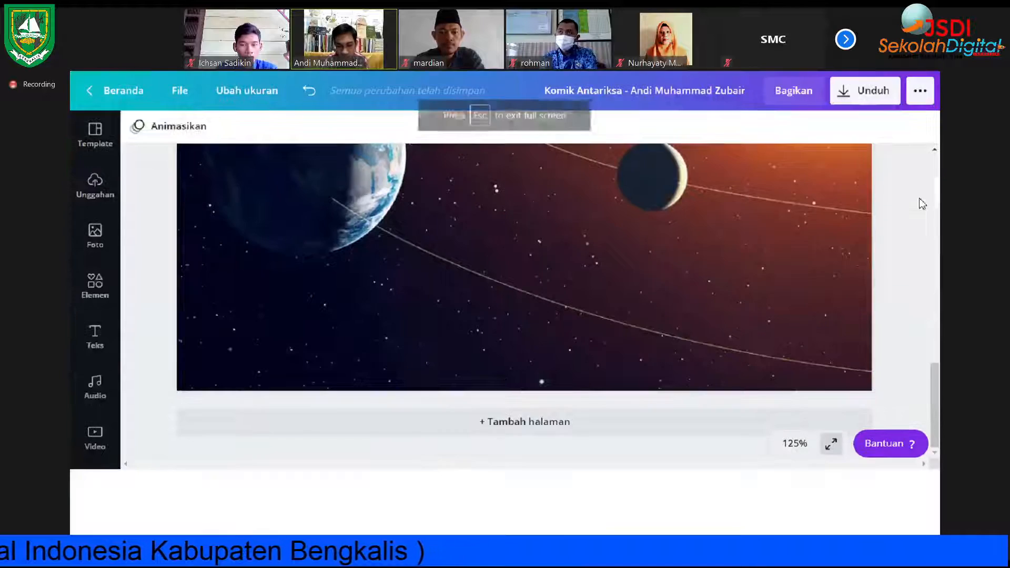
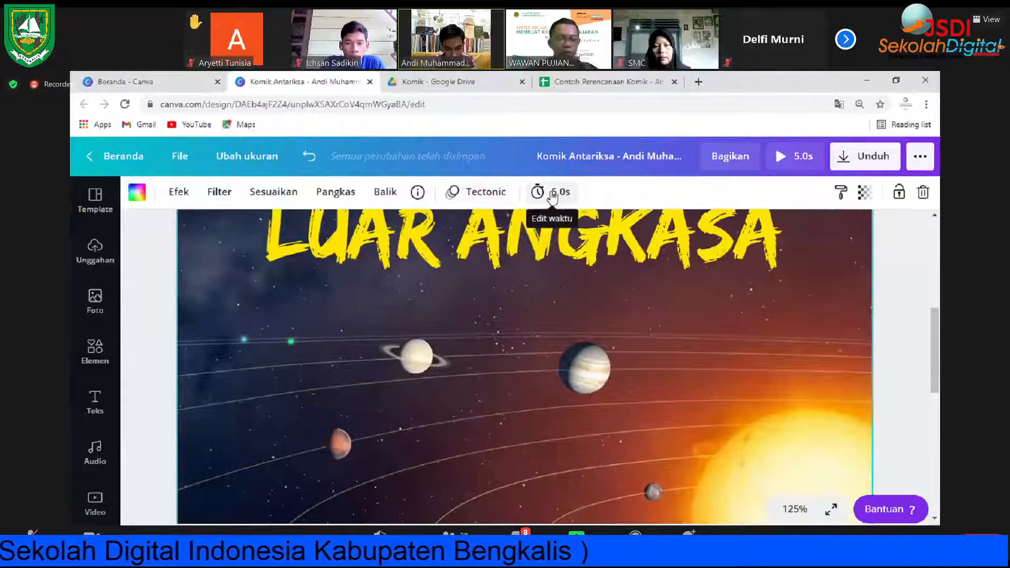
Step: Check the cover page's timing setting, close it without changing the duration, and look over the whole cover
left_click(551, 197)
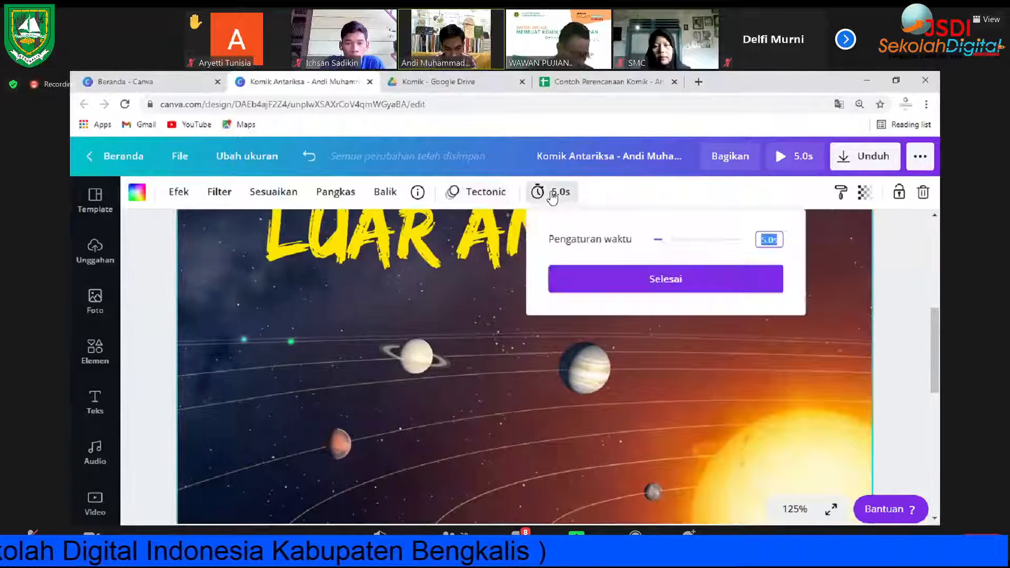
left_click(679, 290)
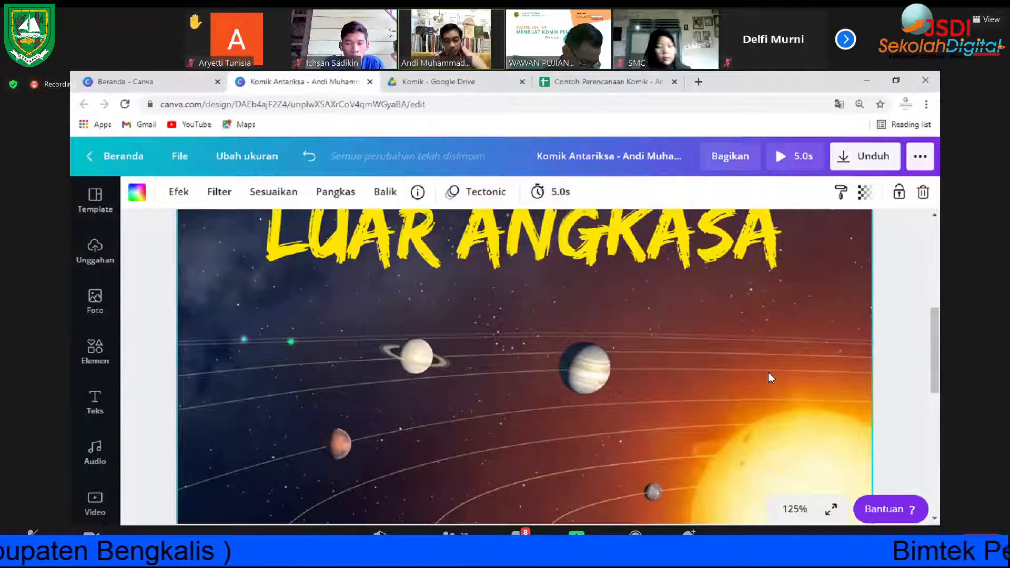
scroll(789, 373, "up", 5)
left_click(900, 370)
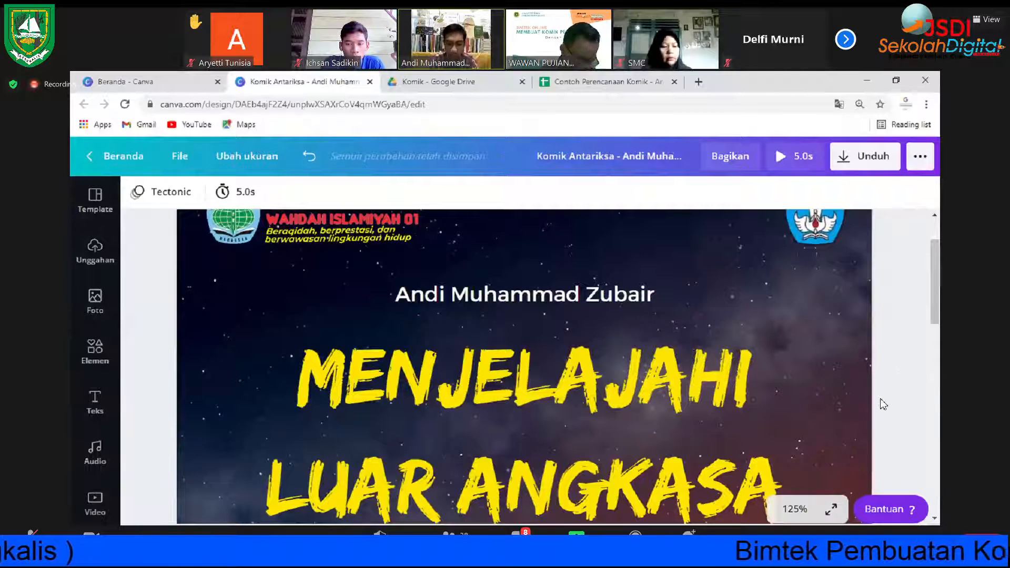
scroll(897, 392, "up", 2)
scroll(897, 392, "down", 6)
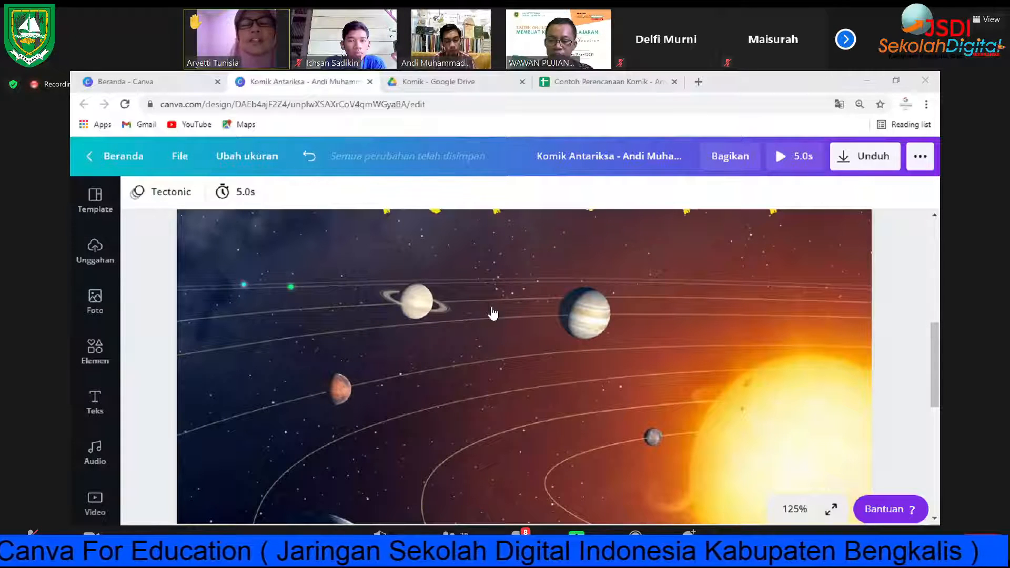
scroll(586, 266, "up", 6)
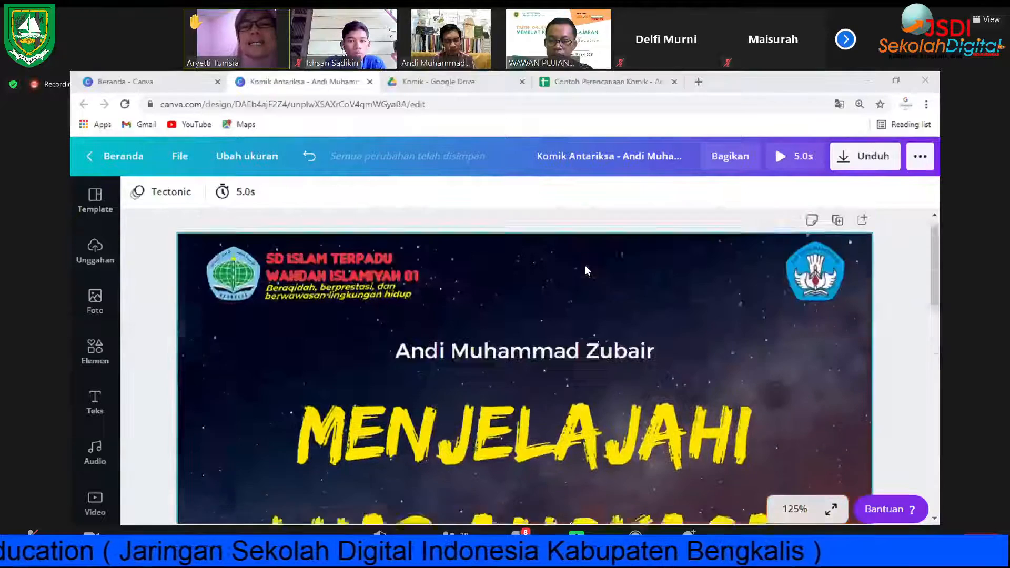
scroll(585, 266, "up", 1)
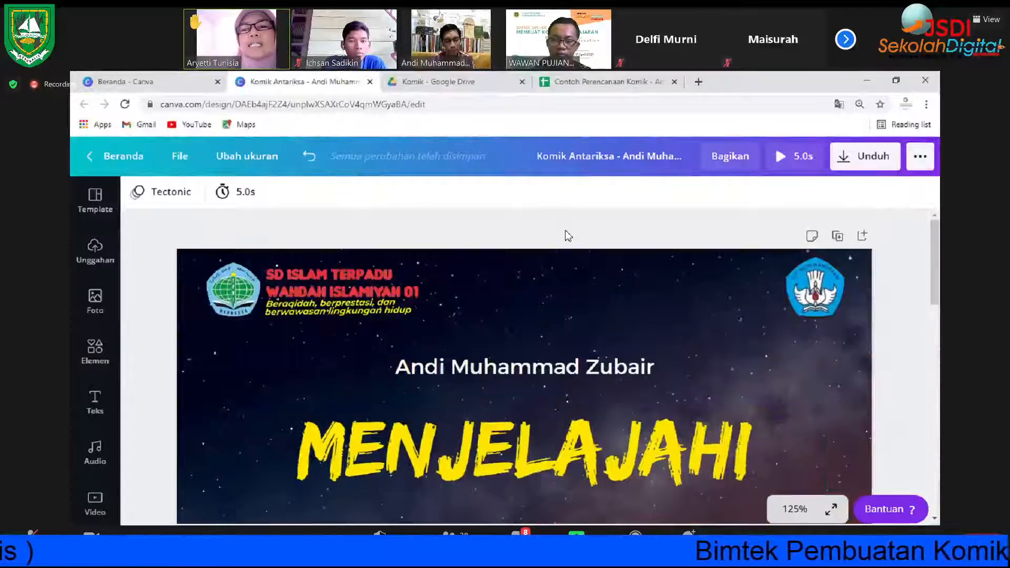
scroll(582, 278, "down", 1)
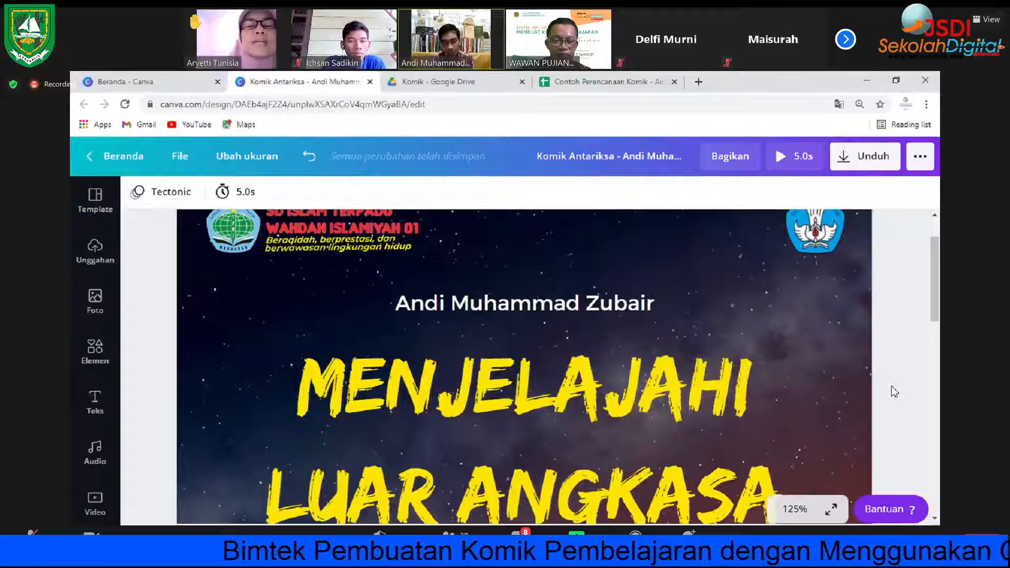
scroll(894, 392, "up", 1)
scroll(896, 393, "down", 1)
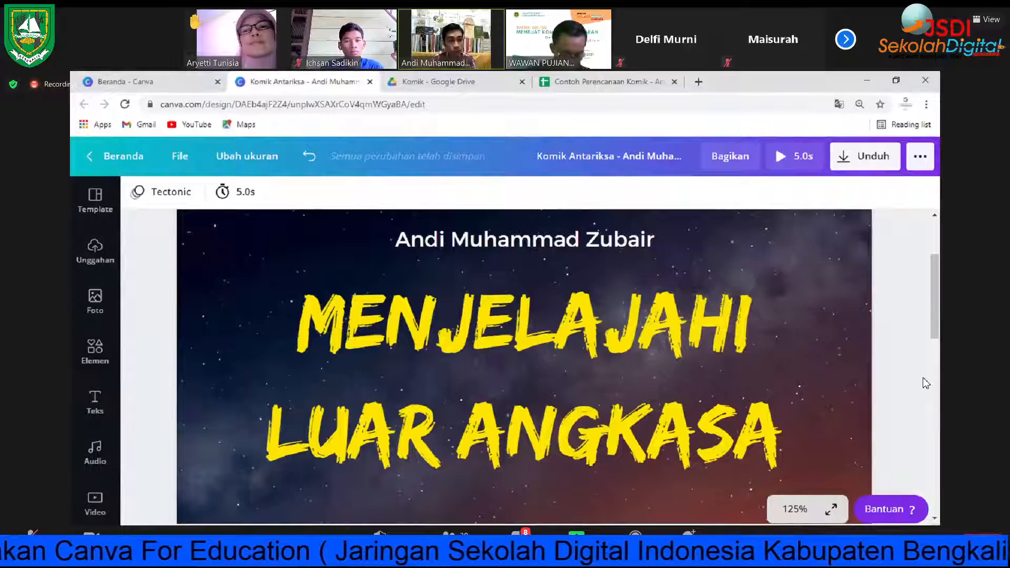
scroll(926, 383, "up", 3)
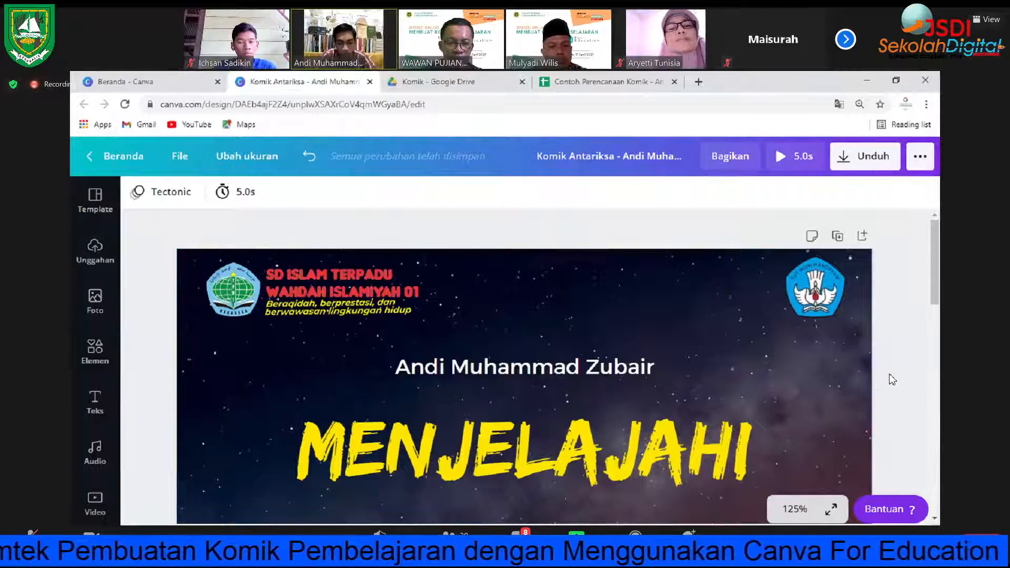
scroll(568, 372, "down", 2)
scroll(563, 367, "up", 2)
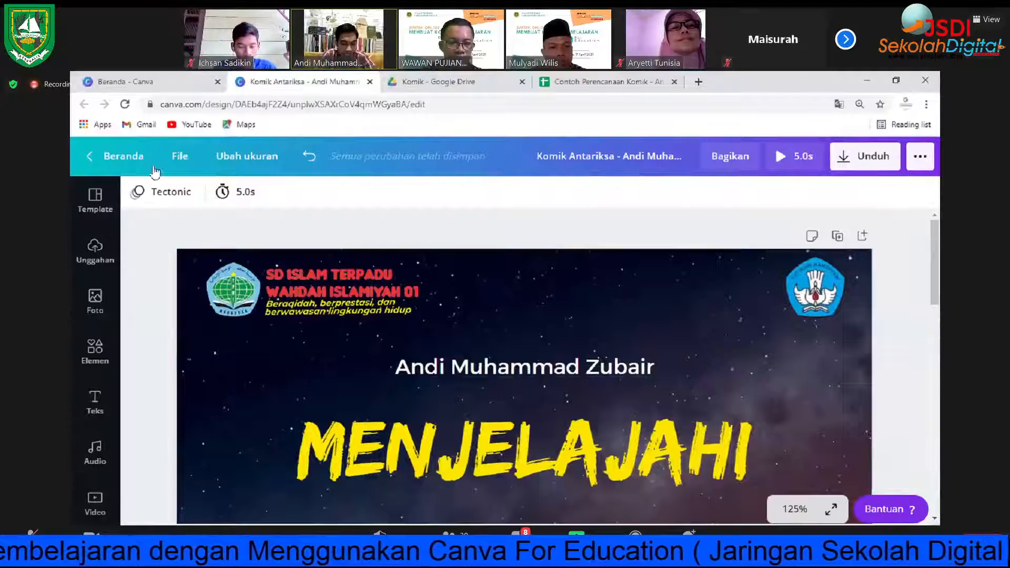
scroll(295, 311, "down", 3)
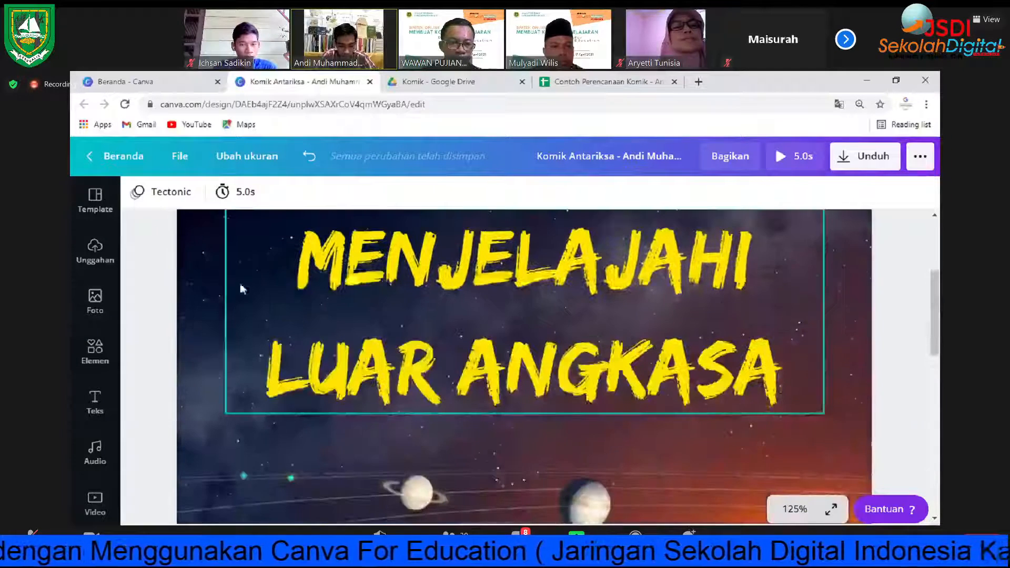
scroll(462, 282, "up", 3)
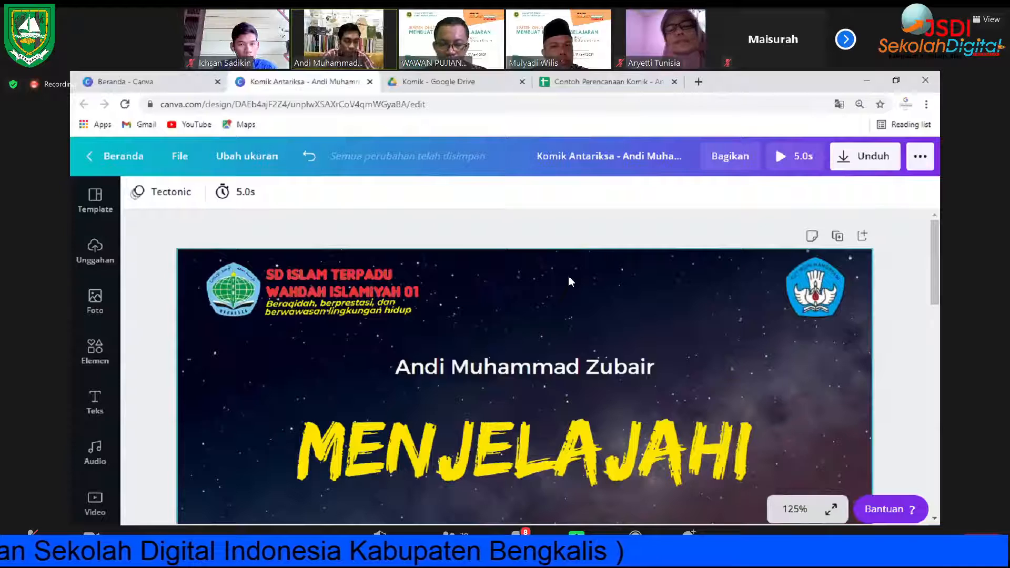
Step: View the available sources for uploading media, such as device, Facebook and Google Drive, and collapse the uploads area
left_click(94, 258)
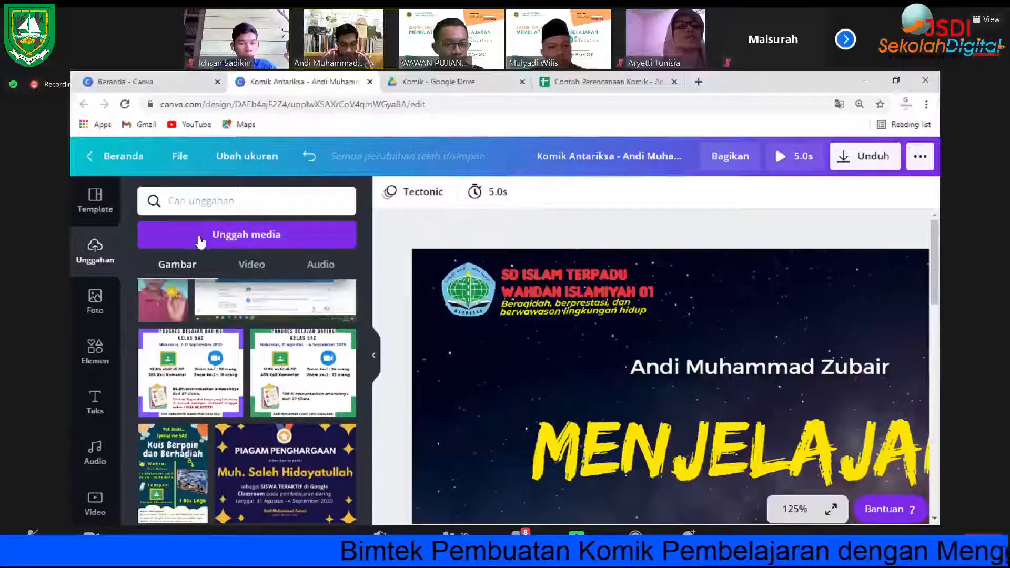
left_click(201, 241)
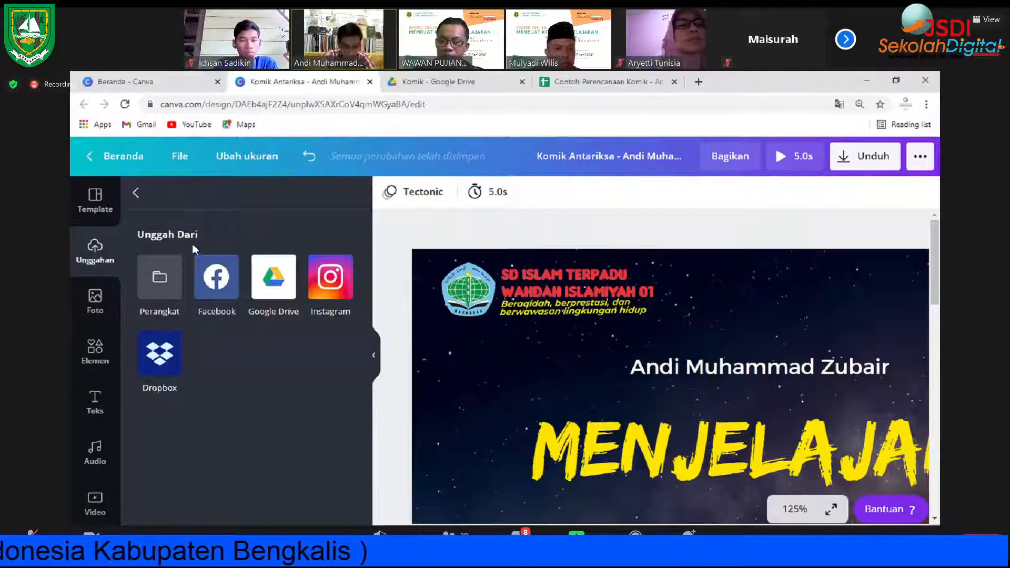
left_click(374, 357)
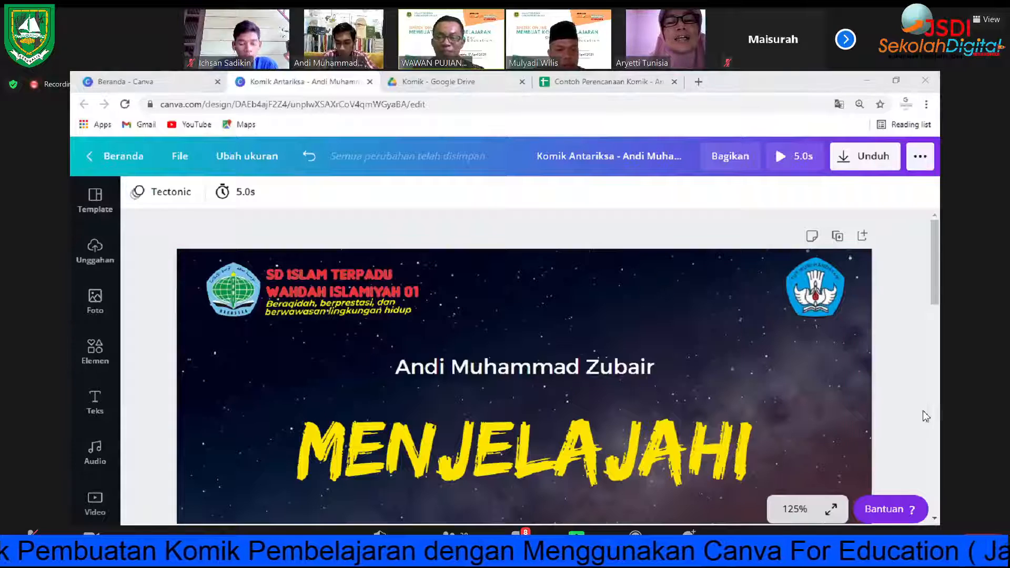
Step: Look over the cover page from its logos down to the planets near the lower edge
scroll(914, 402, "down", 3)
scroll(914, 401, "up", 3)
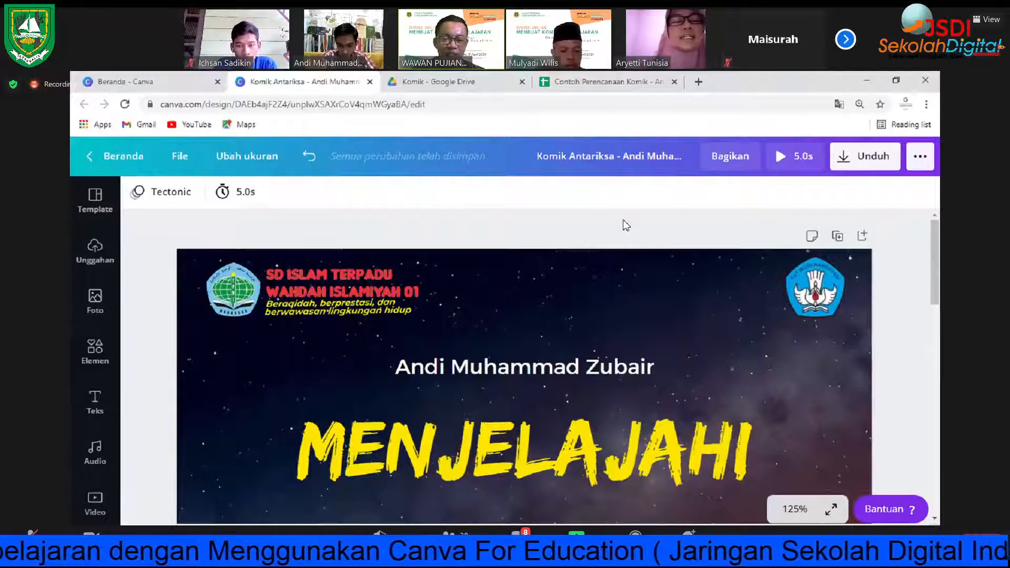
scroll(908, 307, "down", 5)
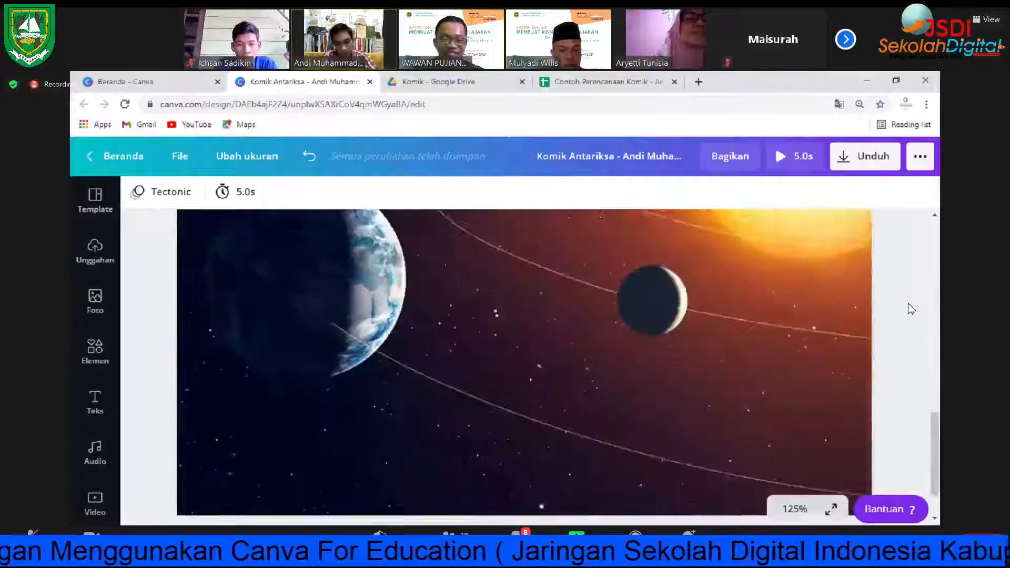
scroll(917, 299, "up", 5)
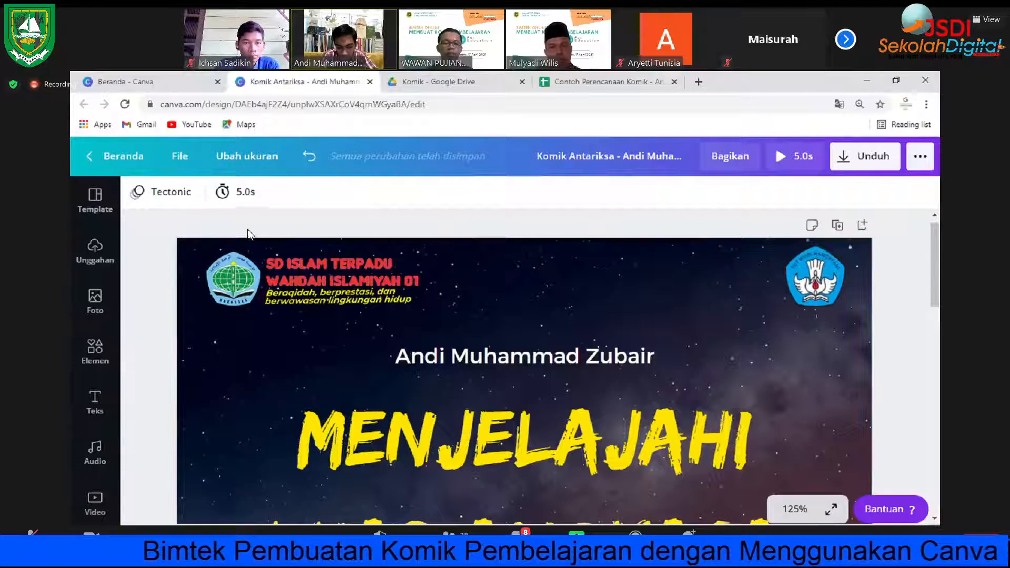
left_click(316, 274)
left_click(458, 232)
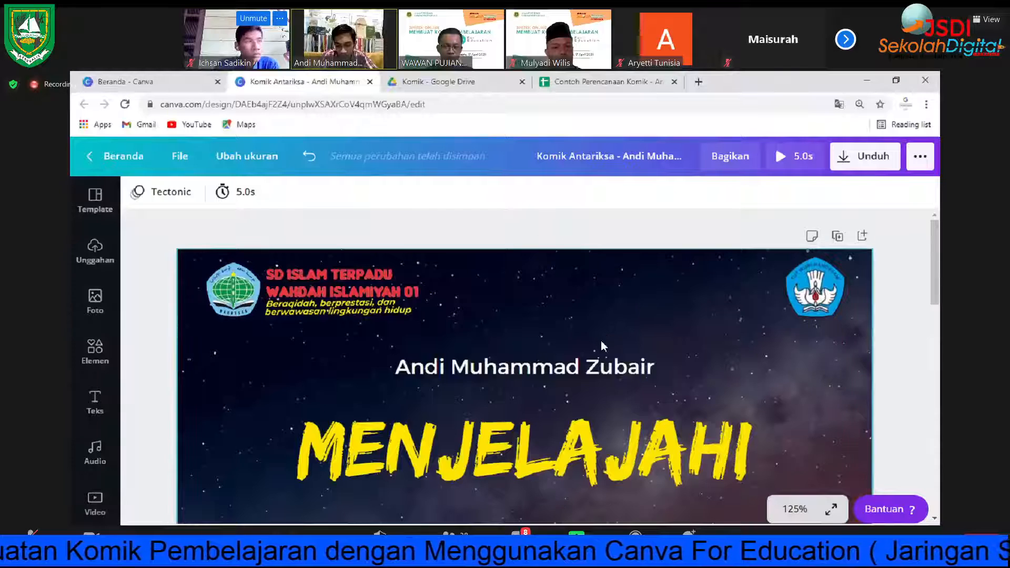
Step: Add a blank second page after the cover and bring its upper edge into view
scroll(603, 331, "down", 10)
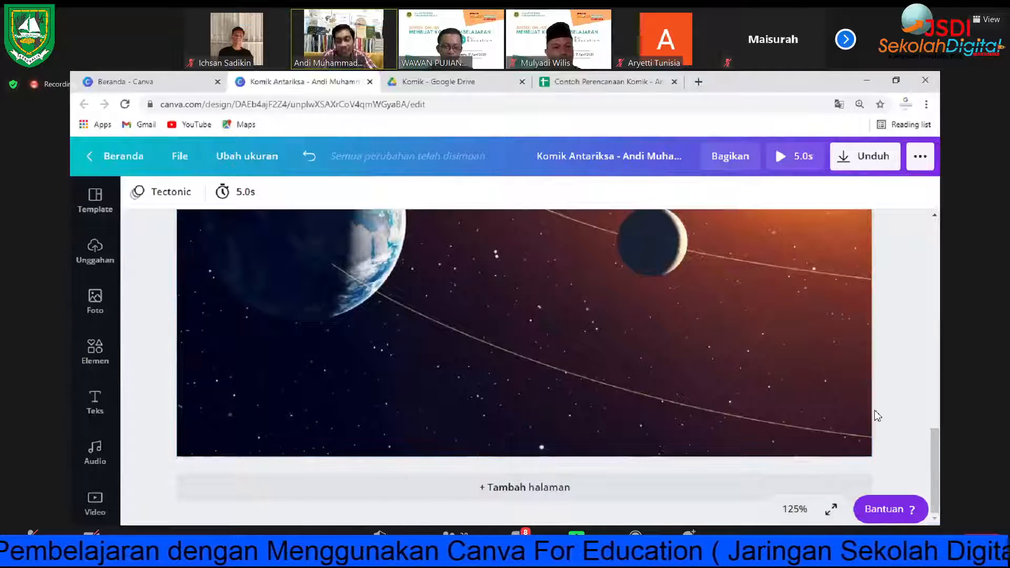
scroll(877, 410, "up", 10)
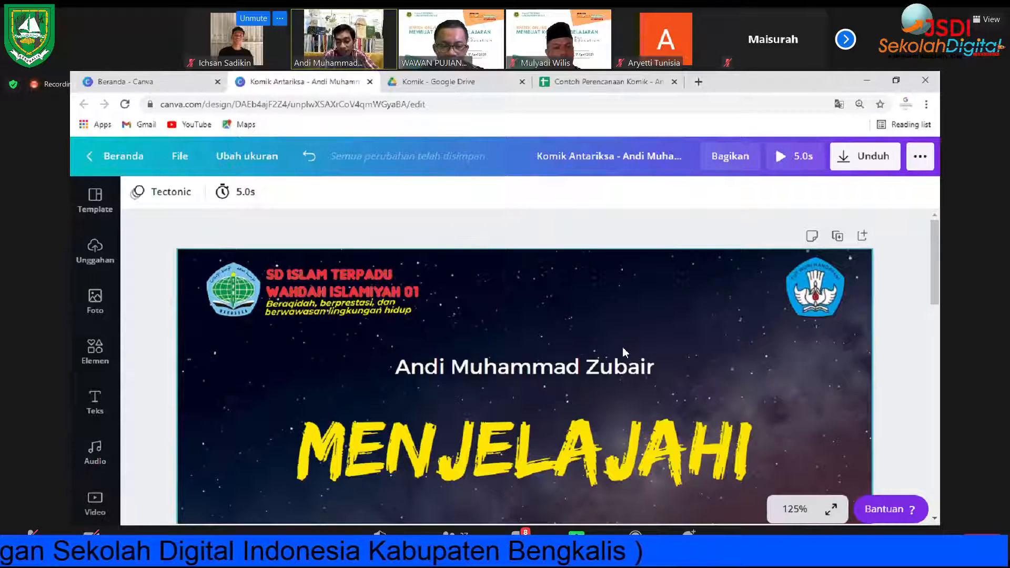
left_click(863, 239)
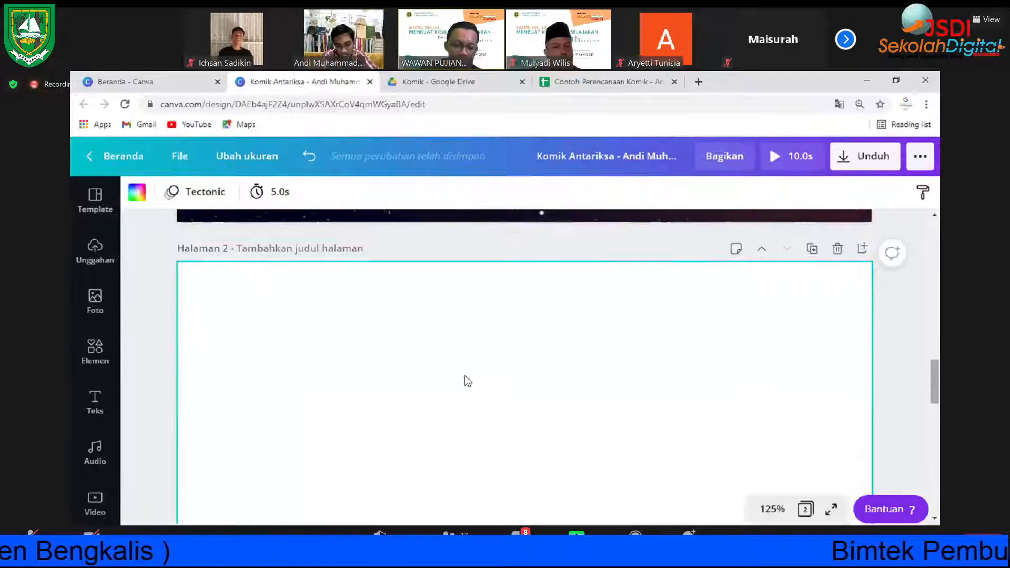
scroll(370, 347, "up", 2)
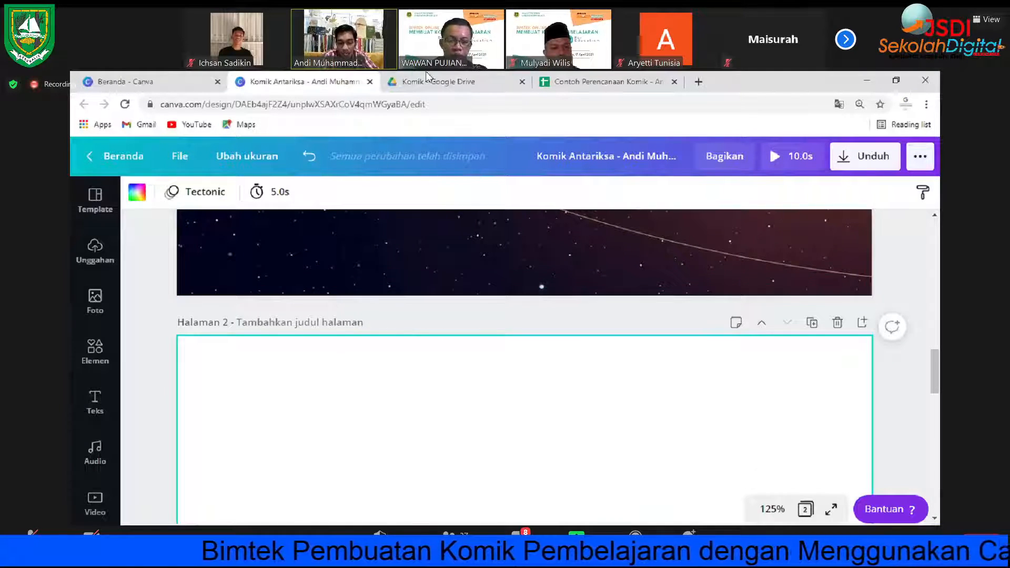
Step: Switch to Google Drive, open the Komik Luar Angkasa sample PDF and read from its cover to the moon scene on page 3
left_click(442, 81)
double_click(486, 300)
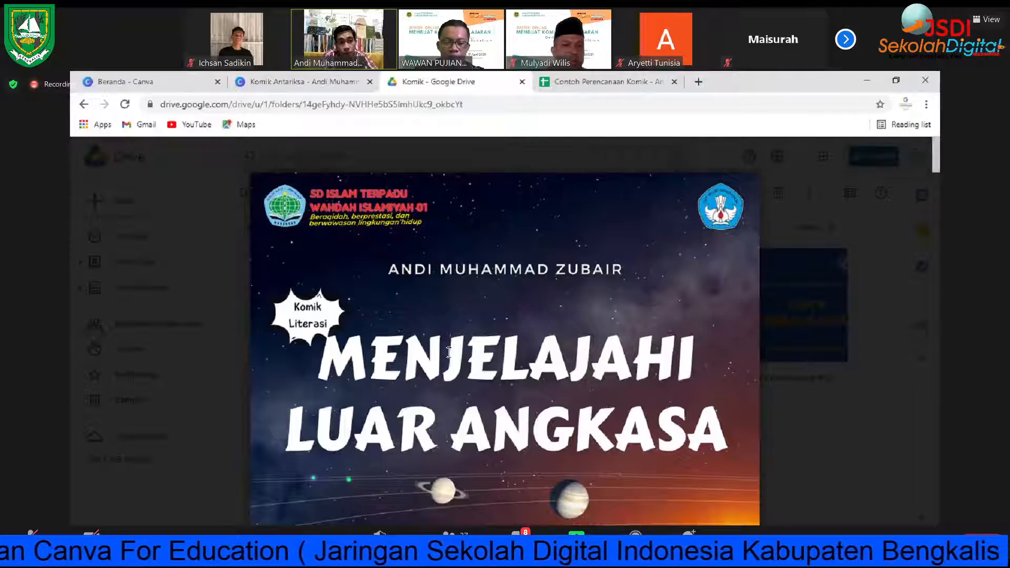
scroll(451, 346, "down", 3)
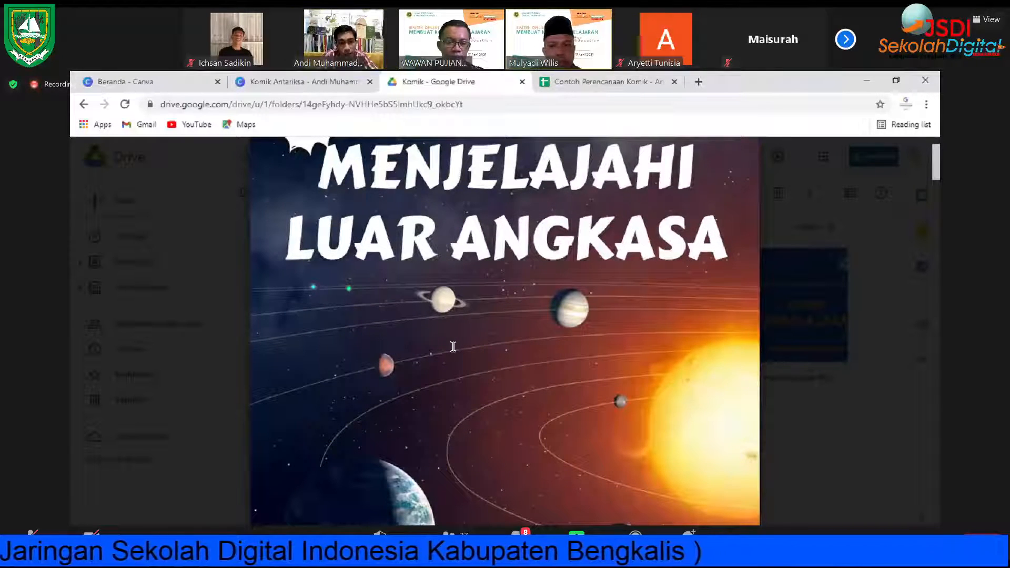
scroll(453, 347, "down", 10)
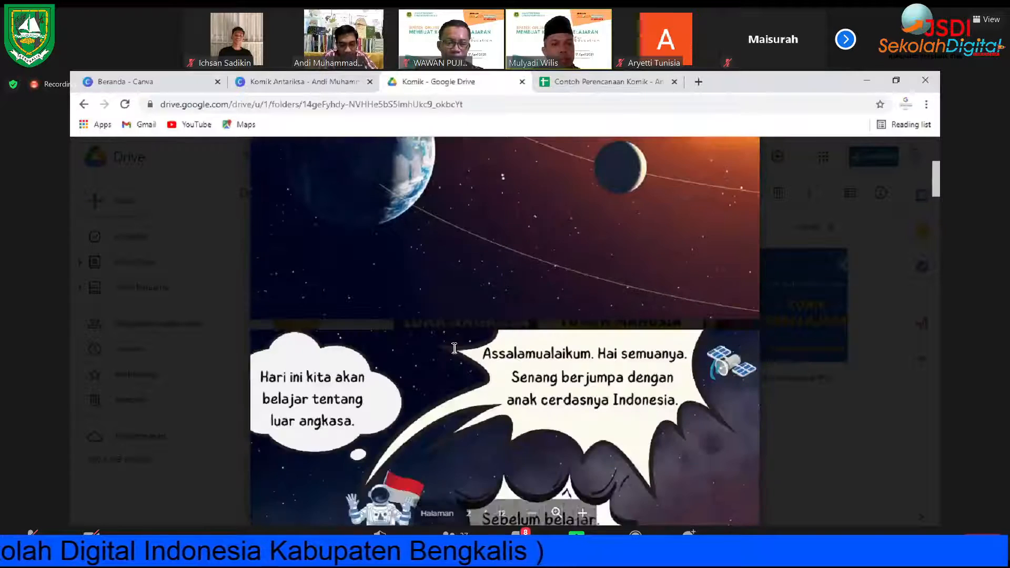
scroll(455, 348, "down", 8)
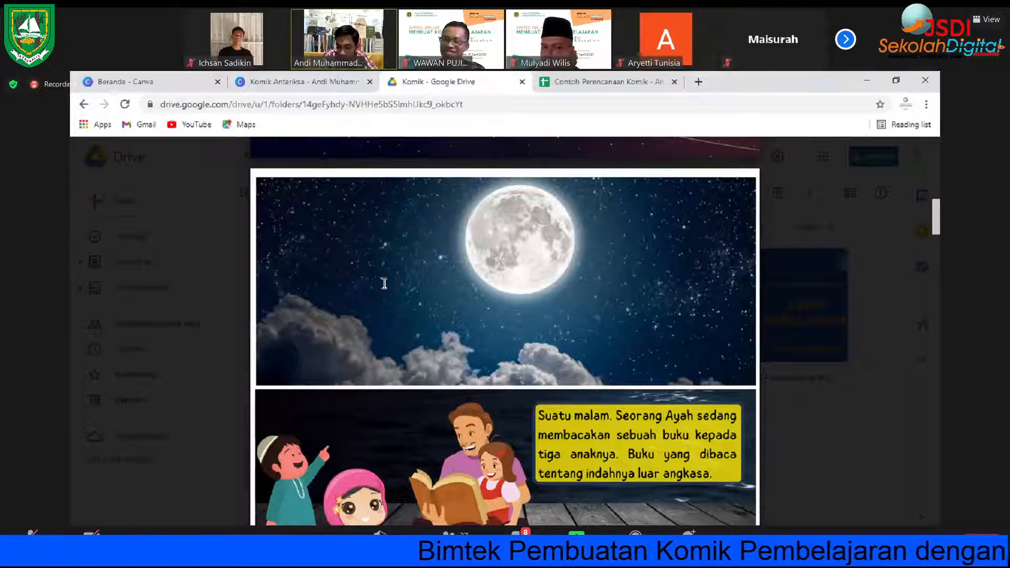
scroll(383, 287, "down", 2)
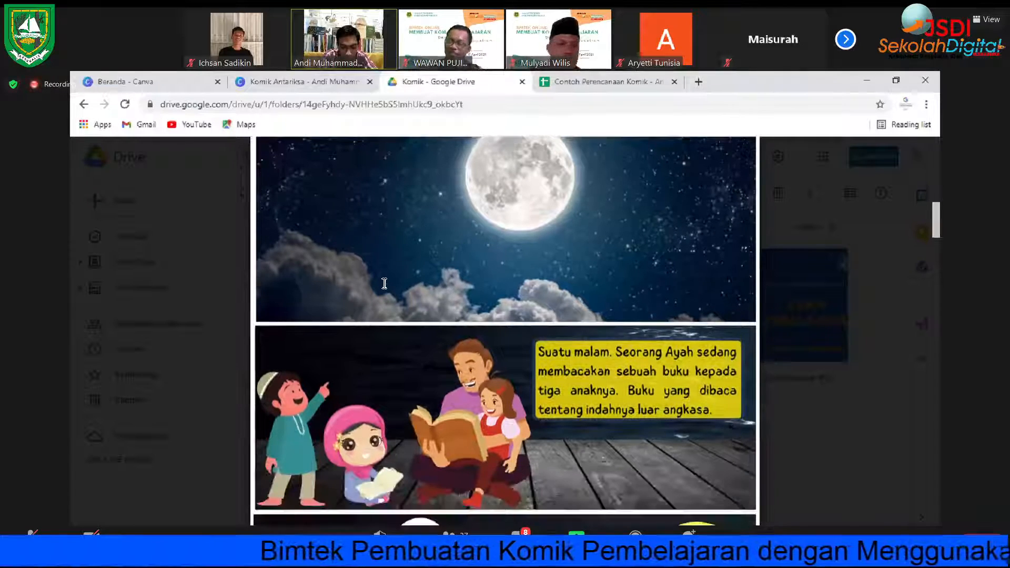
Step: Examine how the sample comic's pages 3 and 4 arrange panels, characters, backgrounds, narration boxes and speech bubbles
scroll(383, 285, "up", 3)
scroll(373, 275, "up", 3)
scroll(375, 278, "down", 6)
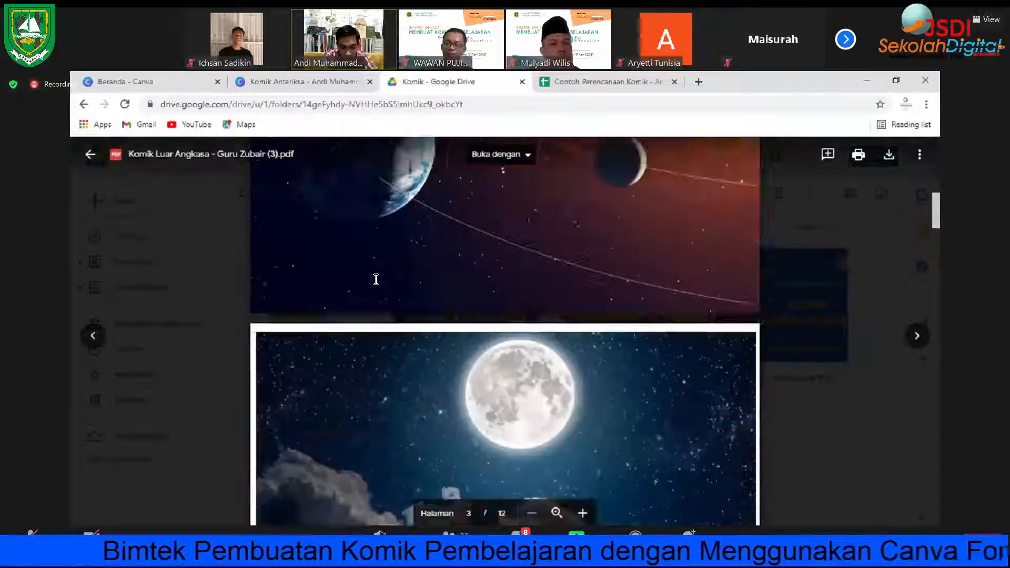
scroll(376, 279, "down", 6)
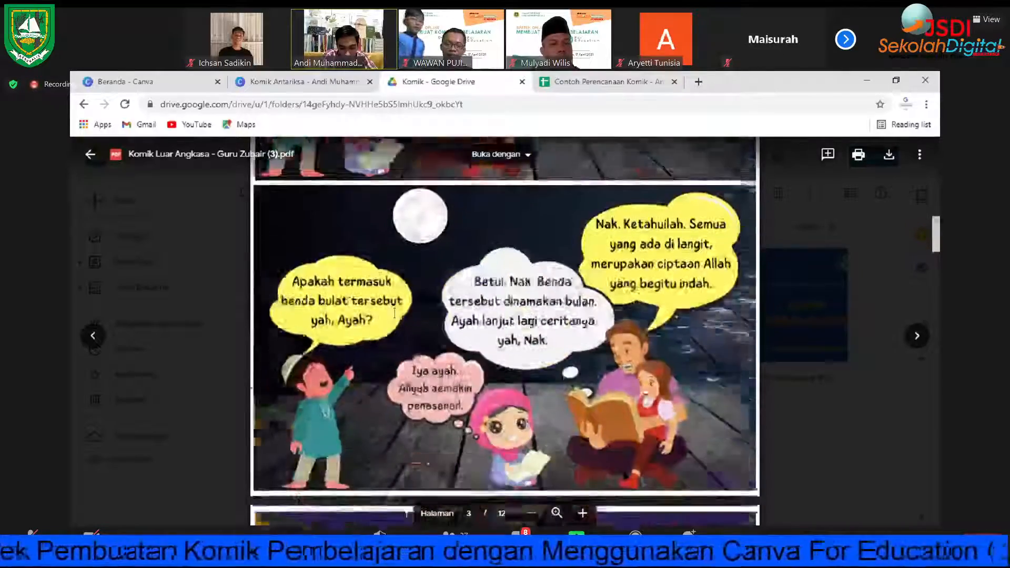
scroll(446, 279, "down", 9)
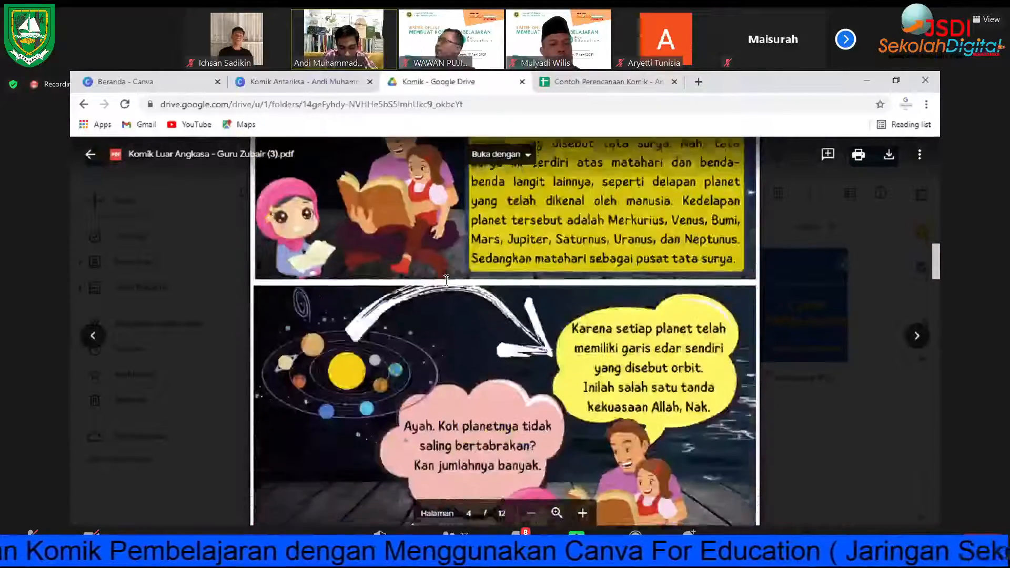
scroll(446, 280, "up", 6)
scroll(445, 280, "up", 6)
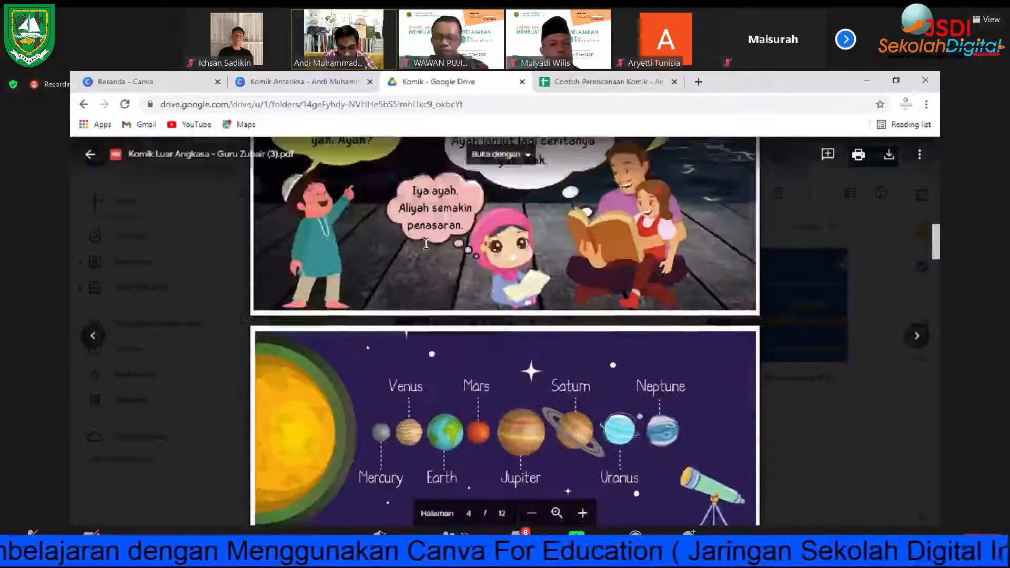
scroll(417, 234, "up", 8)
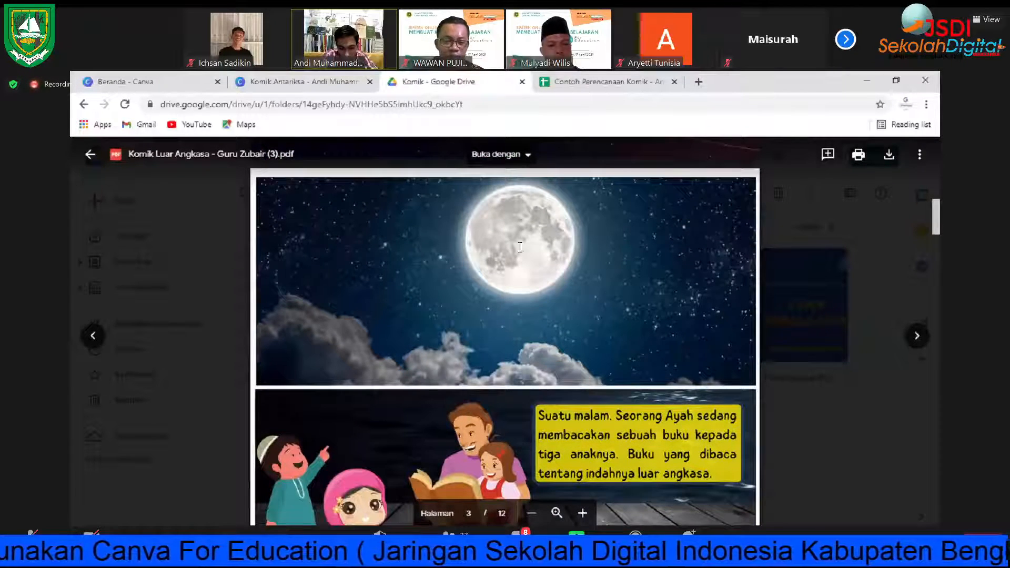
scroll(403, 276, "down", 8)
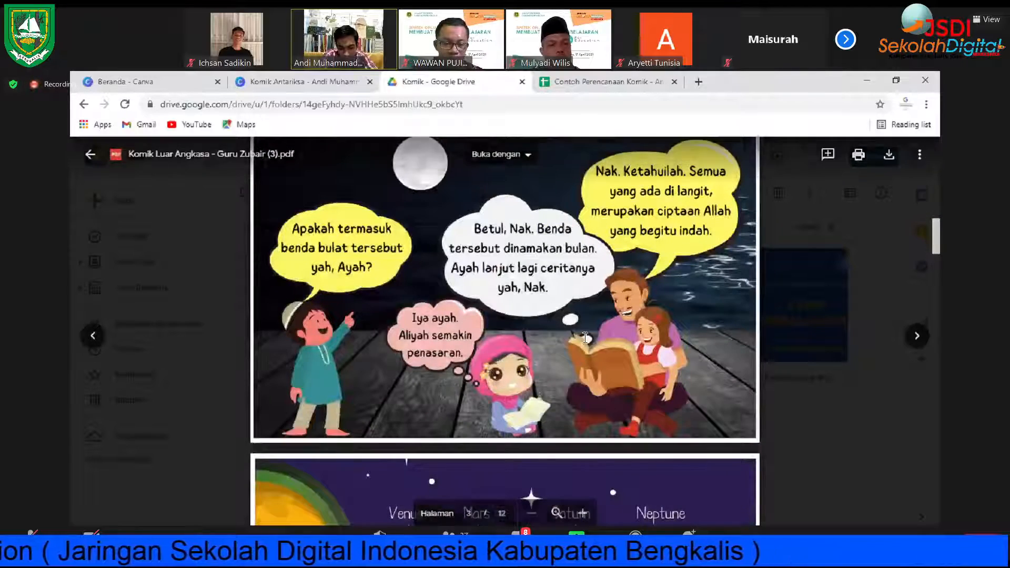
scroll(584, 335, "up", 1)
scroll(583, 334, "up", 4)
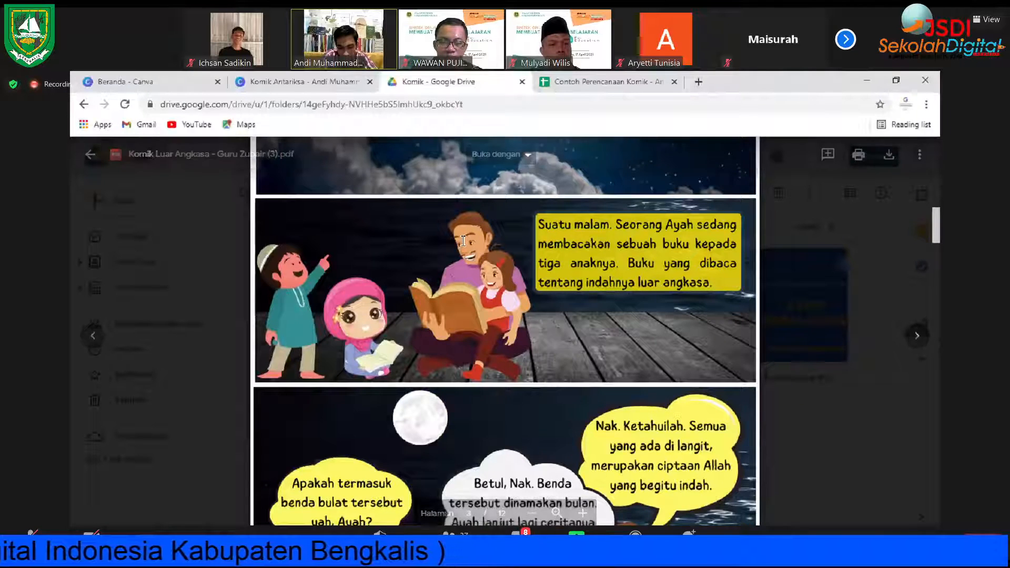
scroll(463, 241, "up", 2)
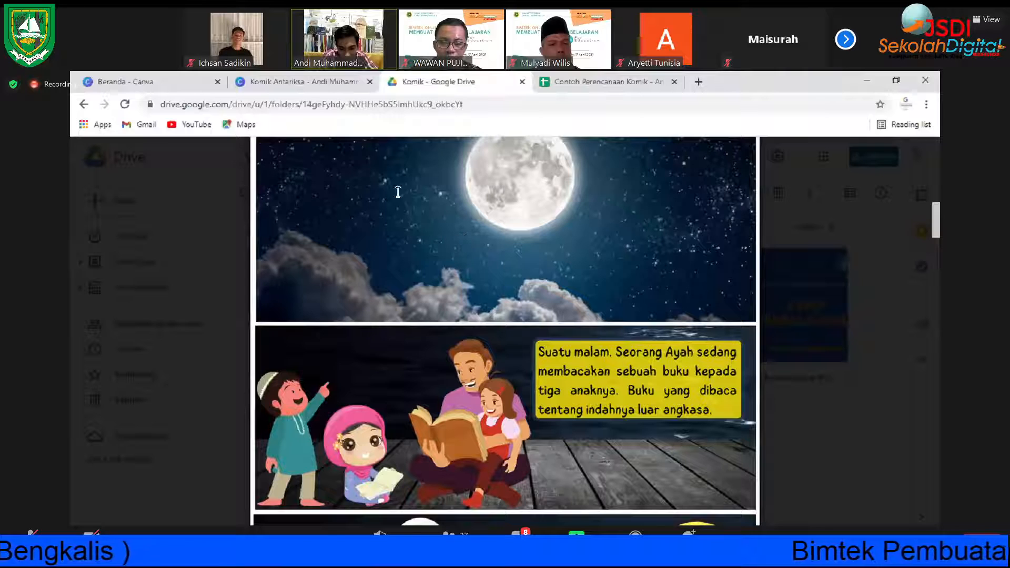
Step: Return to the Komik Antariksa design in Canva and browse the elements library down to its shapes and frames
left_click(184, 79)
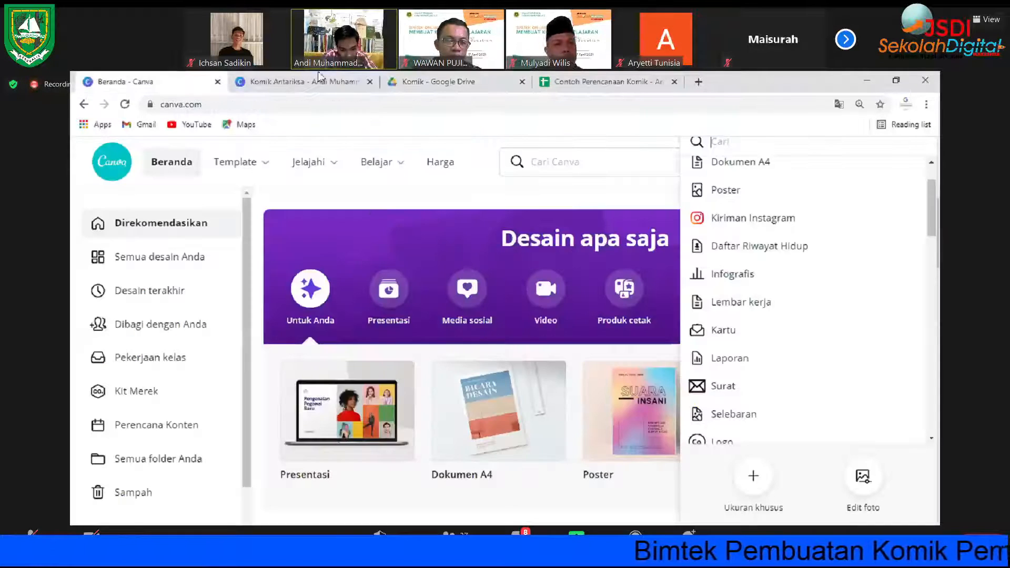
left_click(365, 79)
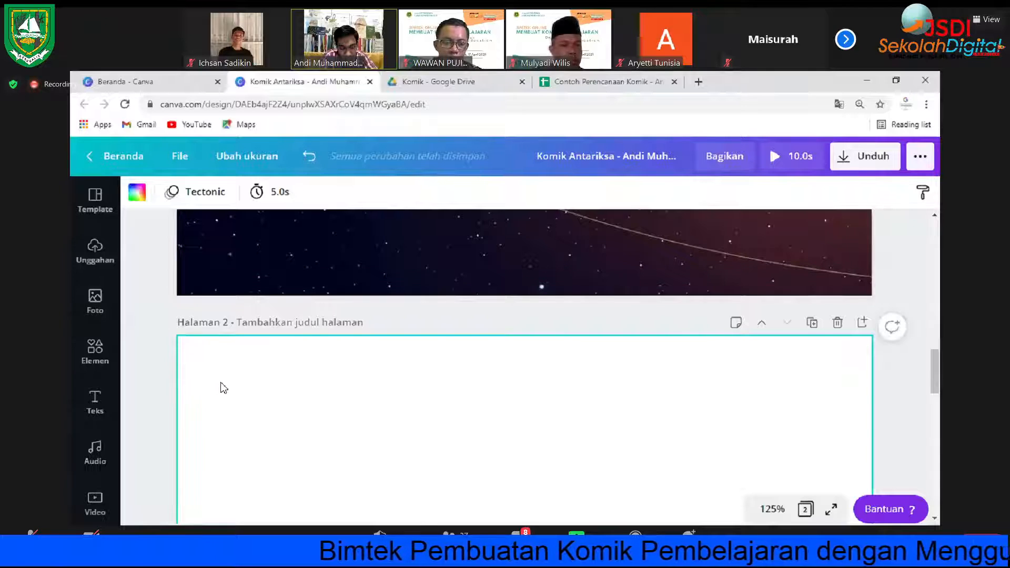
scroll(224, 388, "down", 1)
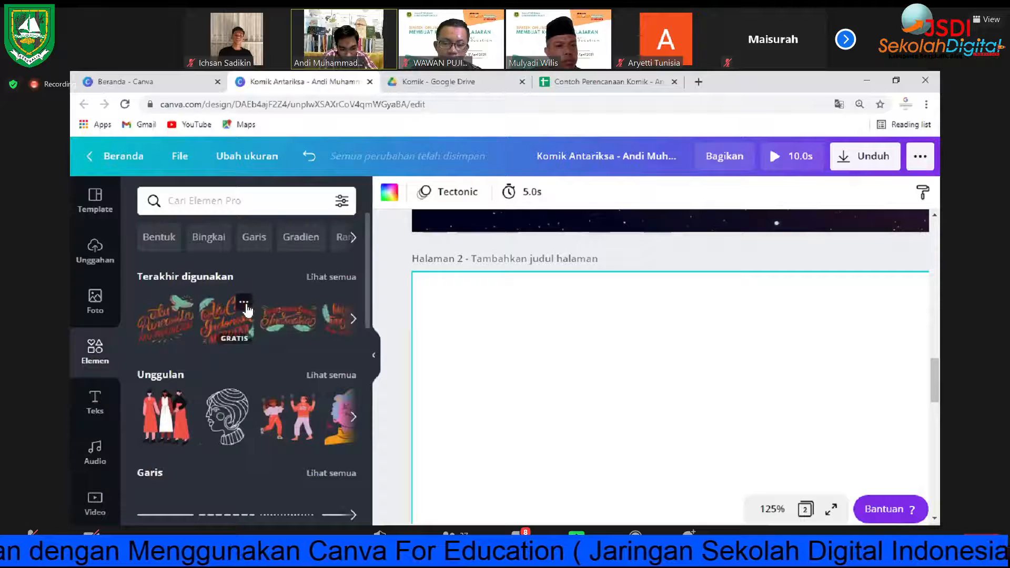
scroll(246, 310, "down", 5)
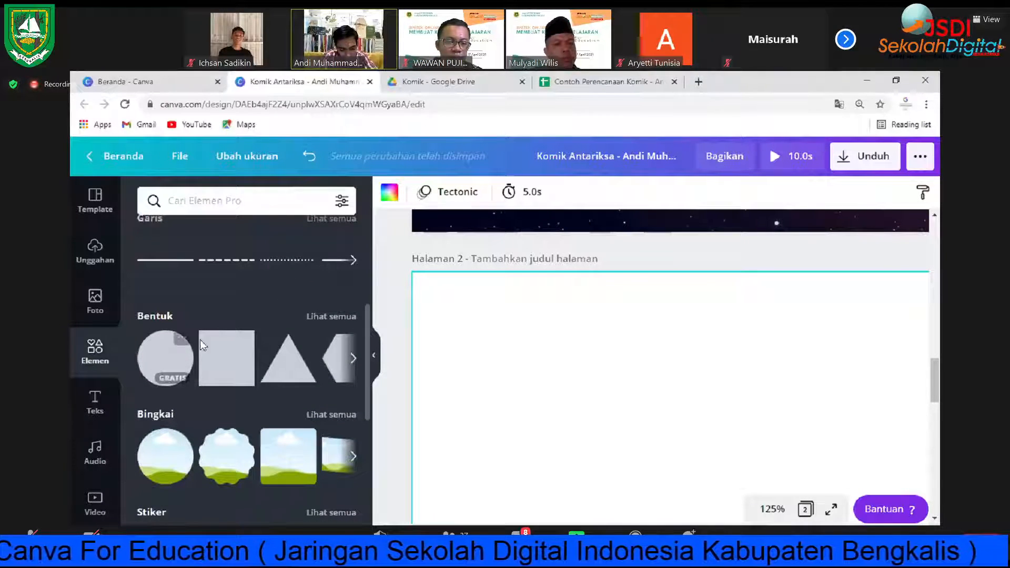
Step: Switch to the sample comic in Google Drive and read from the solar system panel on page 4 to Venus on page 6
left_click(436, 82)
scroll(394, 386, "down", 20)
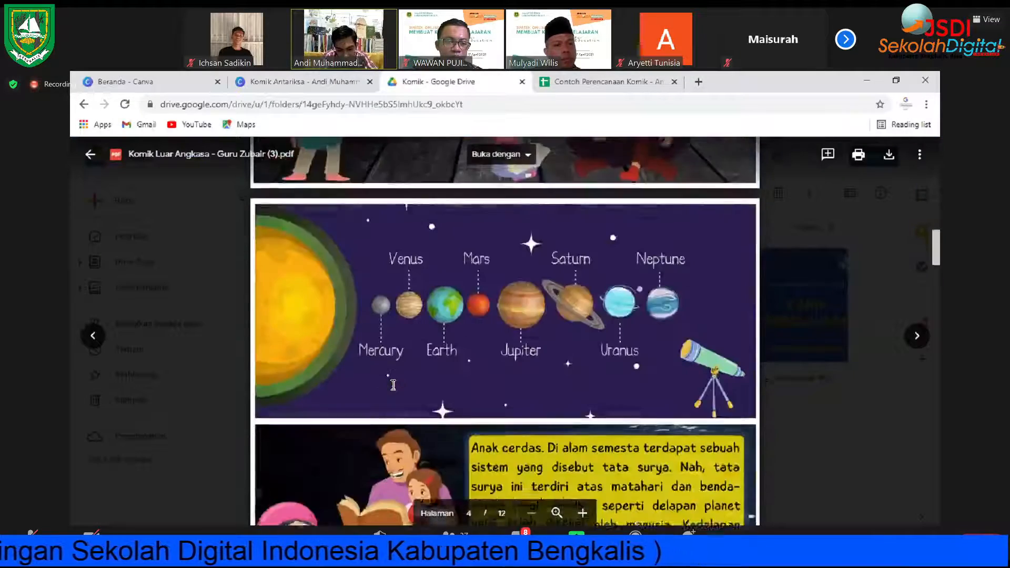
scroll(393, 386, "down", 15)
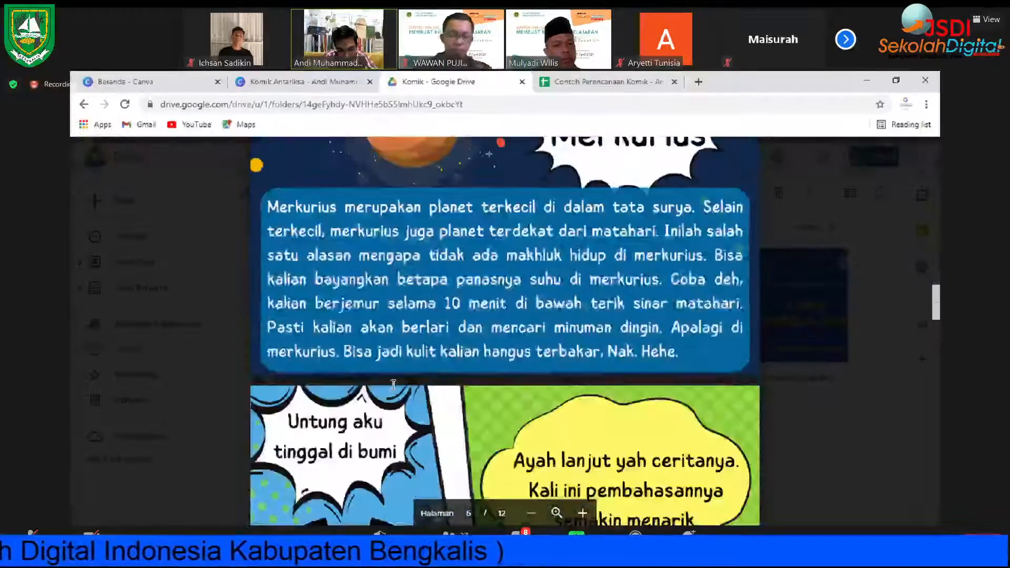
scroll(496, 313, "up", 3)
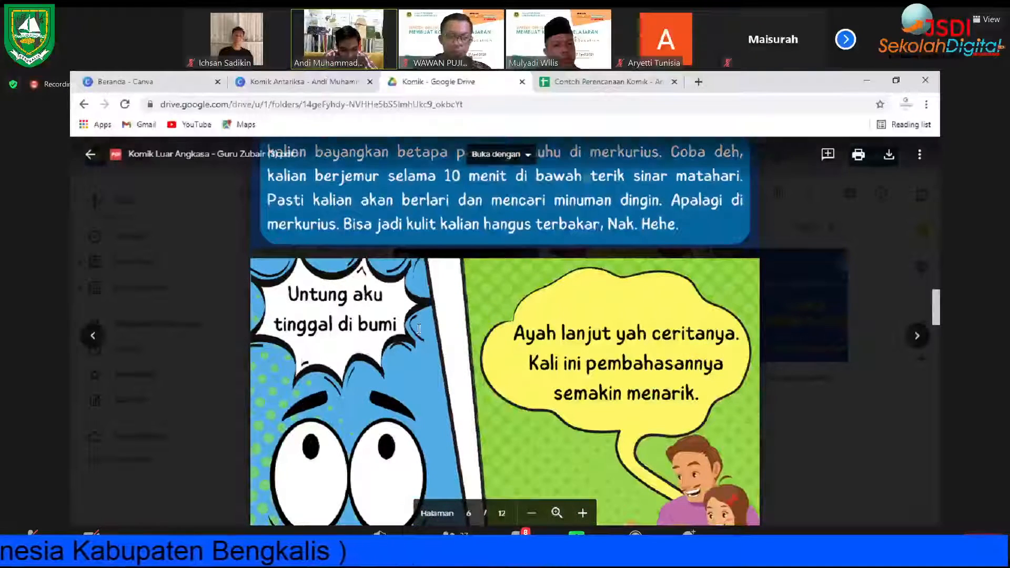
scroll(382, 338, "down", 3)
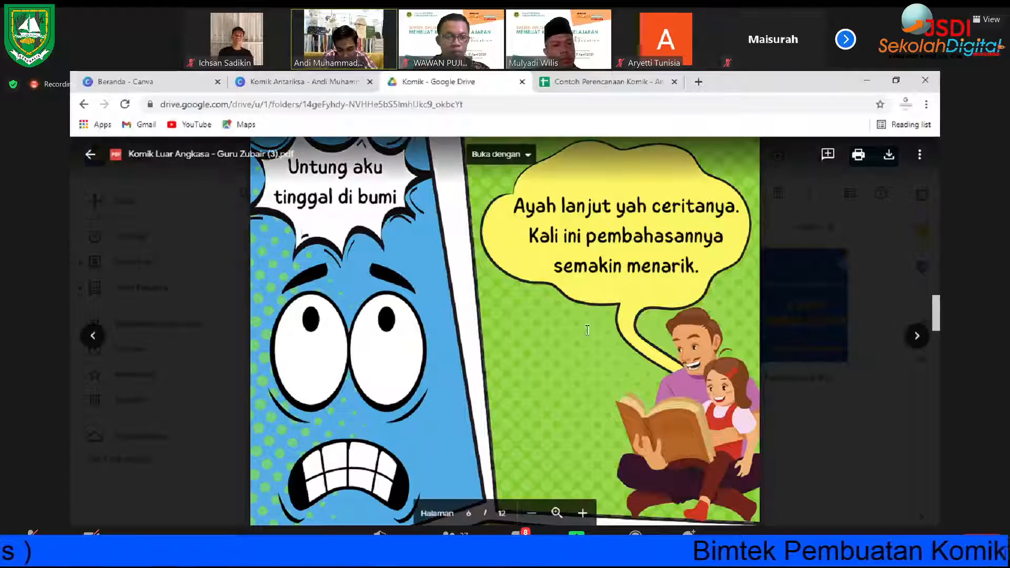
scroll(714, 283, "up", 3)
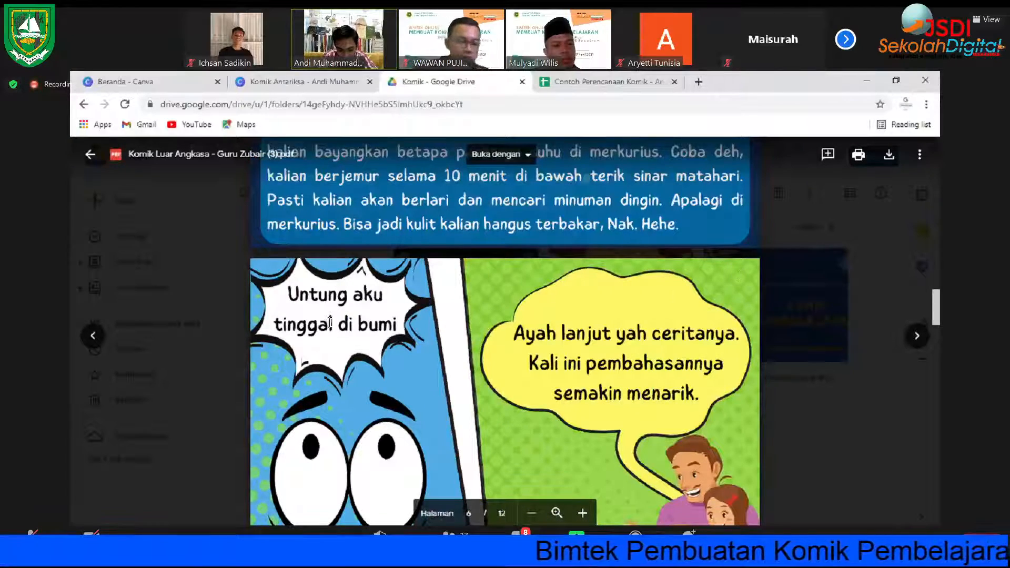
scroll(330, 327, "down", 20)
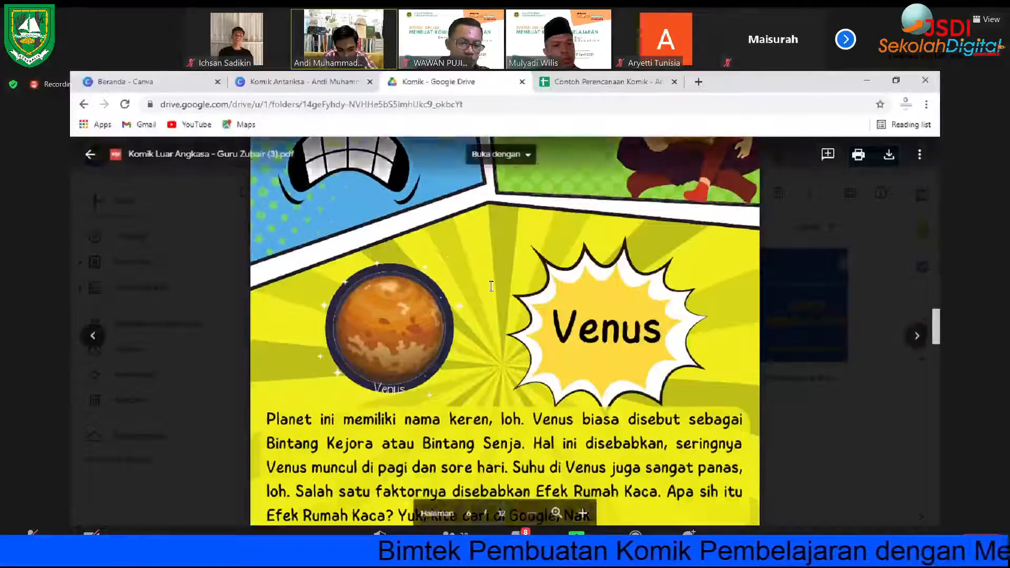
Step: Examine the panel layouts of the sample comic from Earth on page 7 to the rocket scene on page 10
scroll(491, 285, "down", 10)
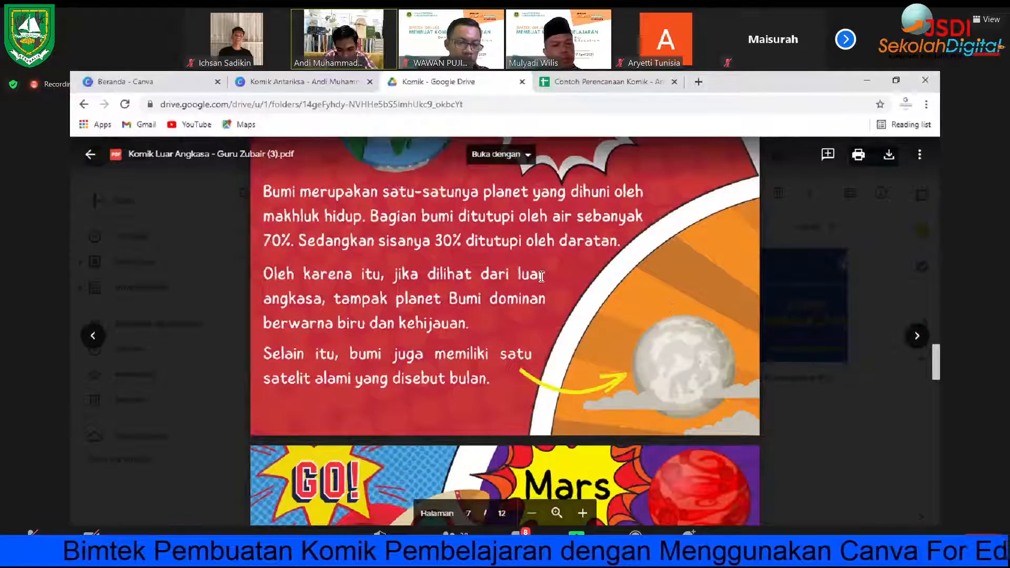
scroll(542, 274, "down", 8)
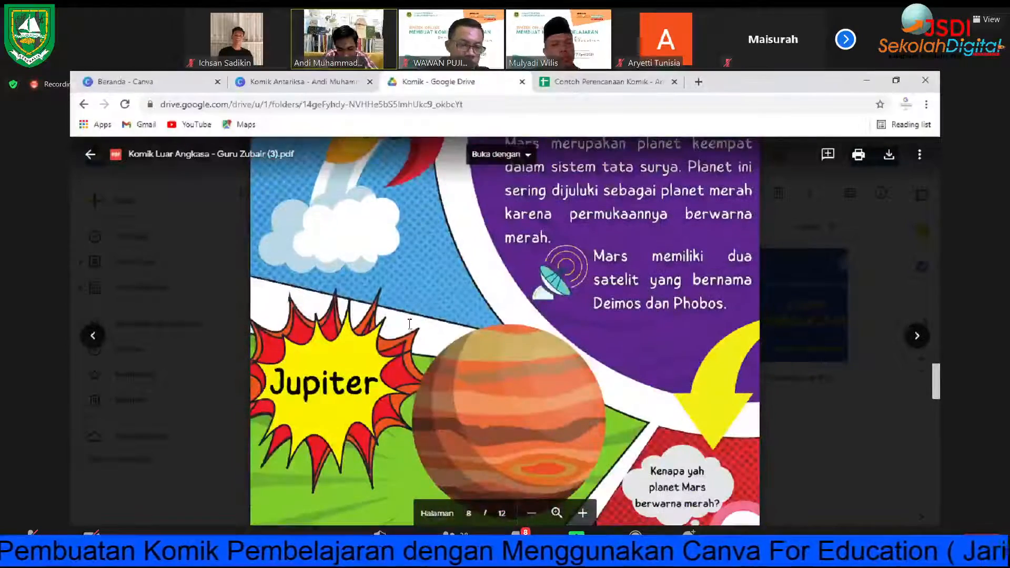
scroll(510, 352, "down", 5)
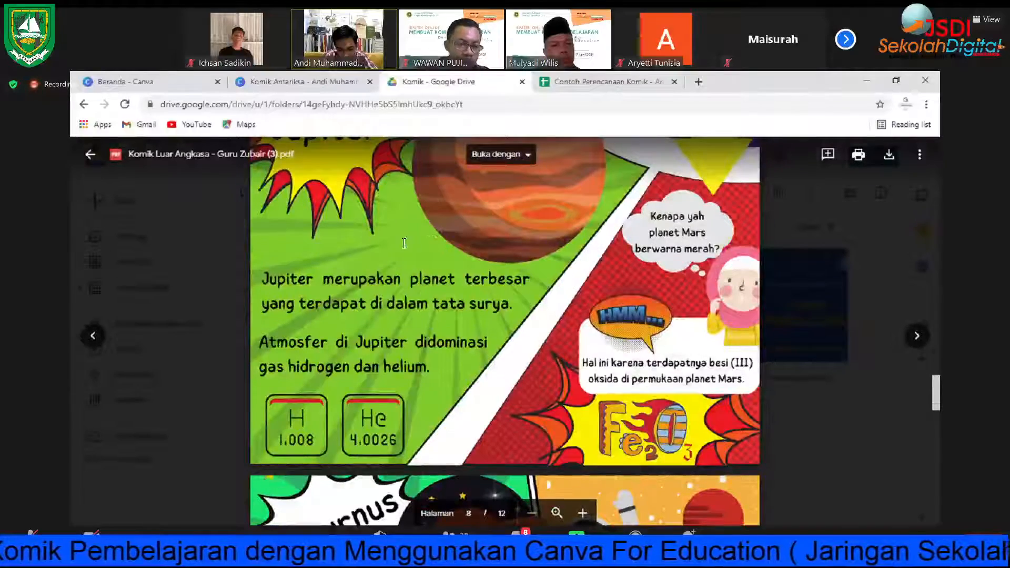
scroll(442, 246, "down", 10)
scroll(501, 277, "up", 5)
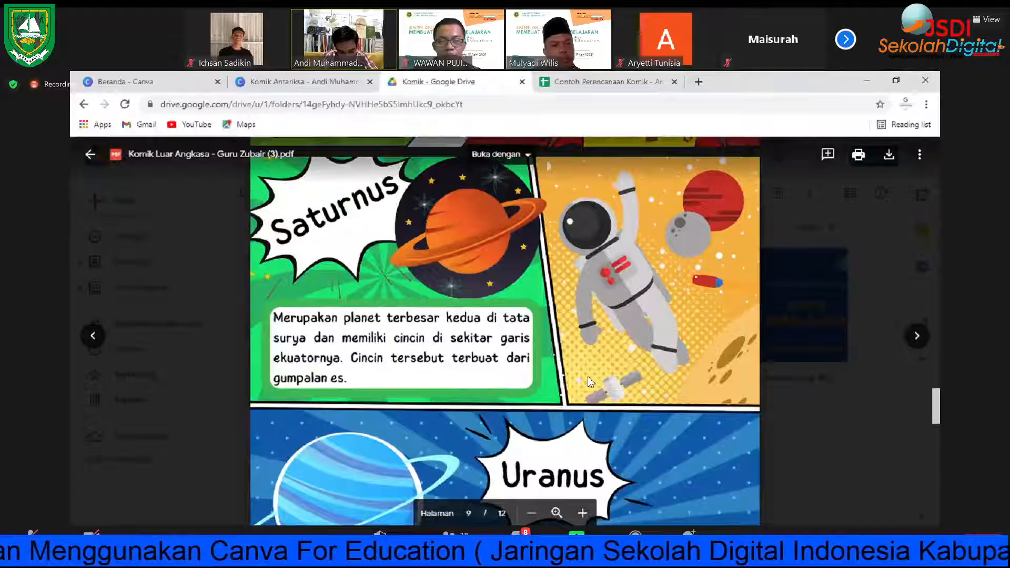
scroll(594, 368, "down", 6)
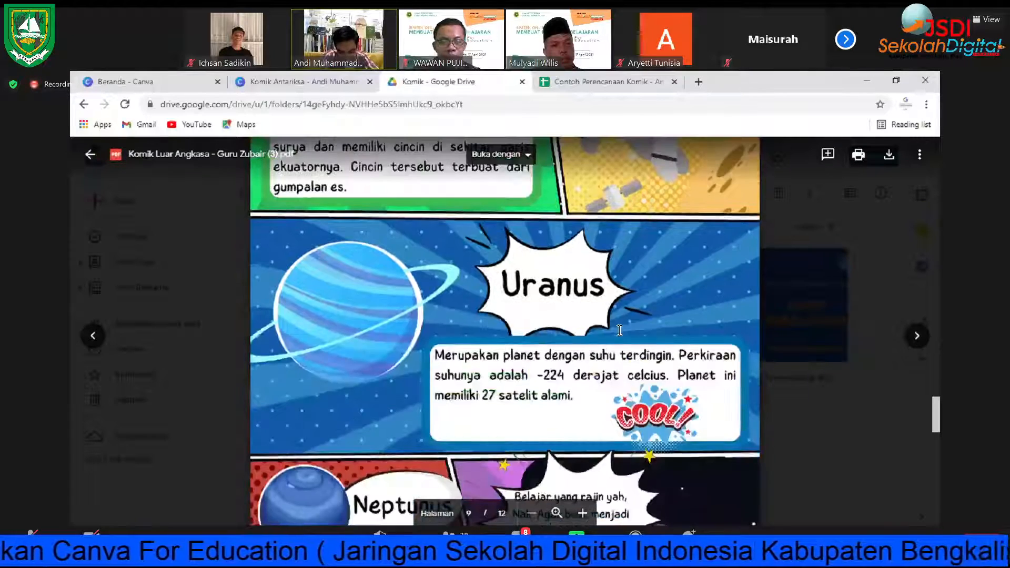
scroll(620, 330, "down", 5)
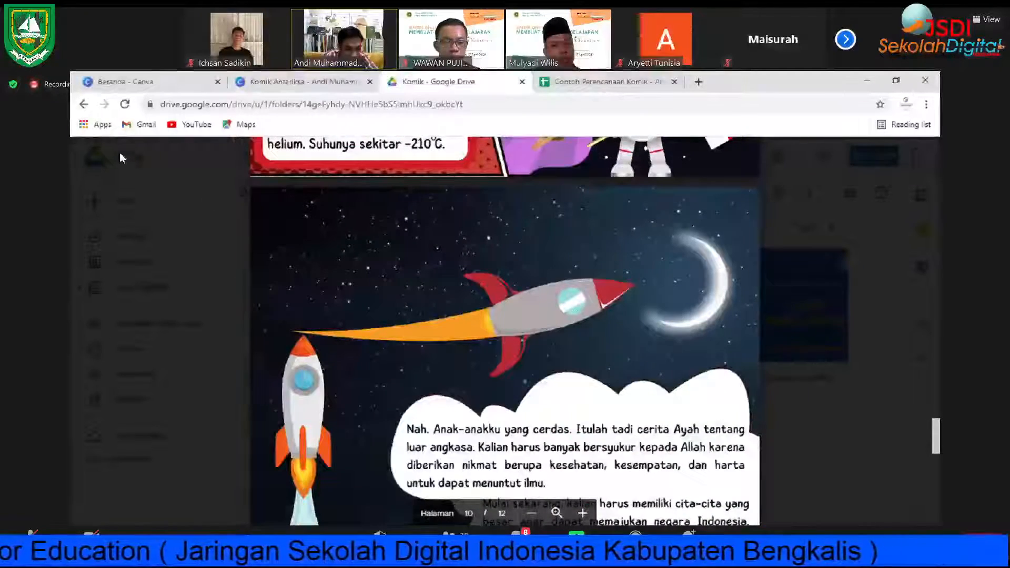
Step: Go back to the comic design in Canva, hide the elements library and look over blank page 2
left_click(284, 82)
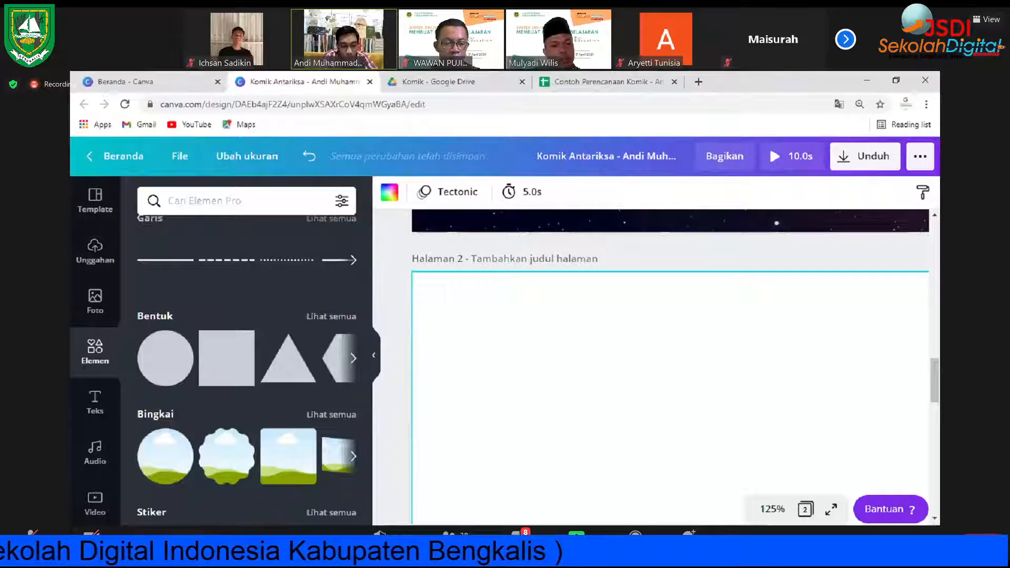
left_click(216, 203)
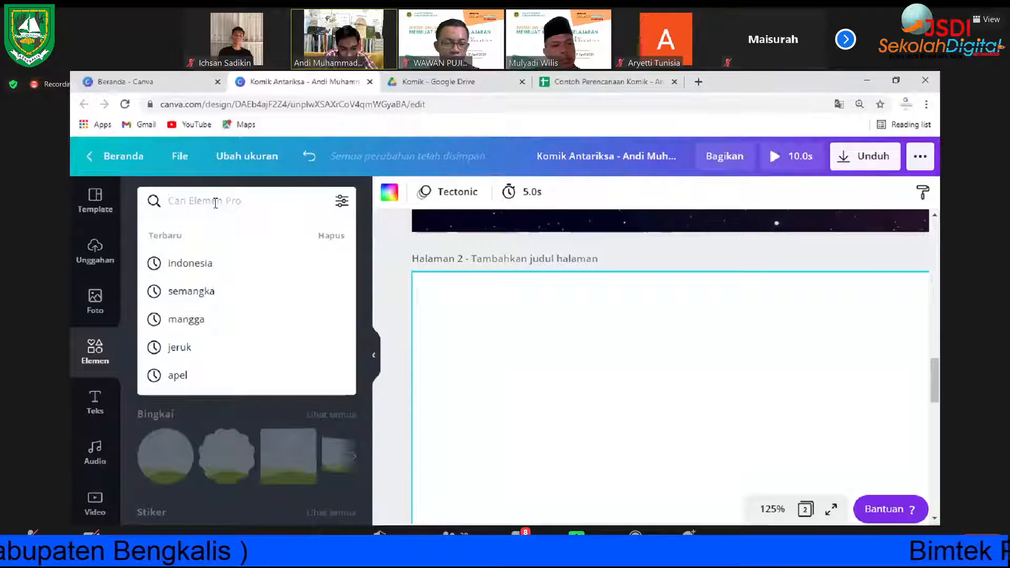
left_click(398, 297)
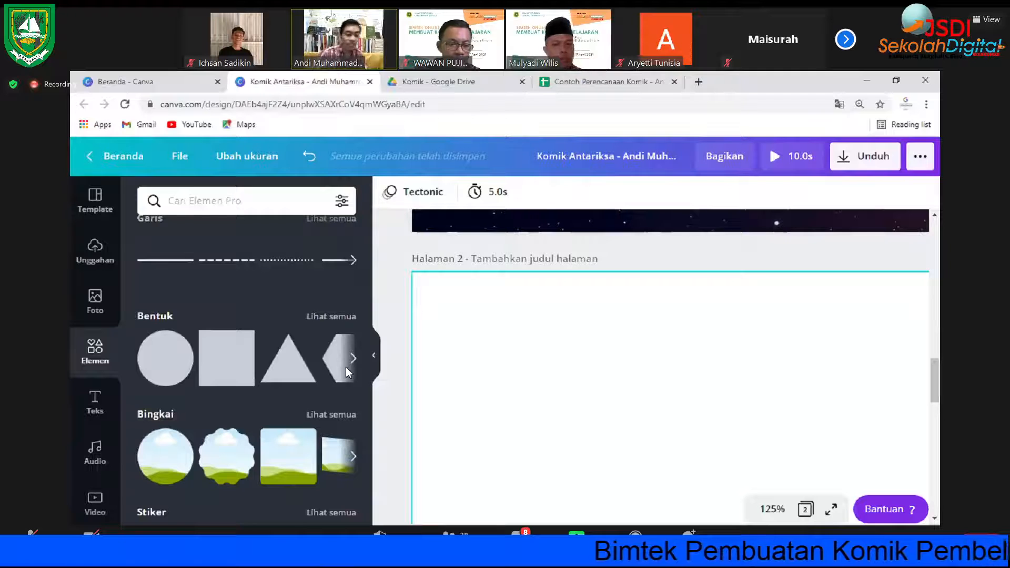
left_click(374, 356)
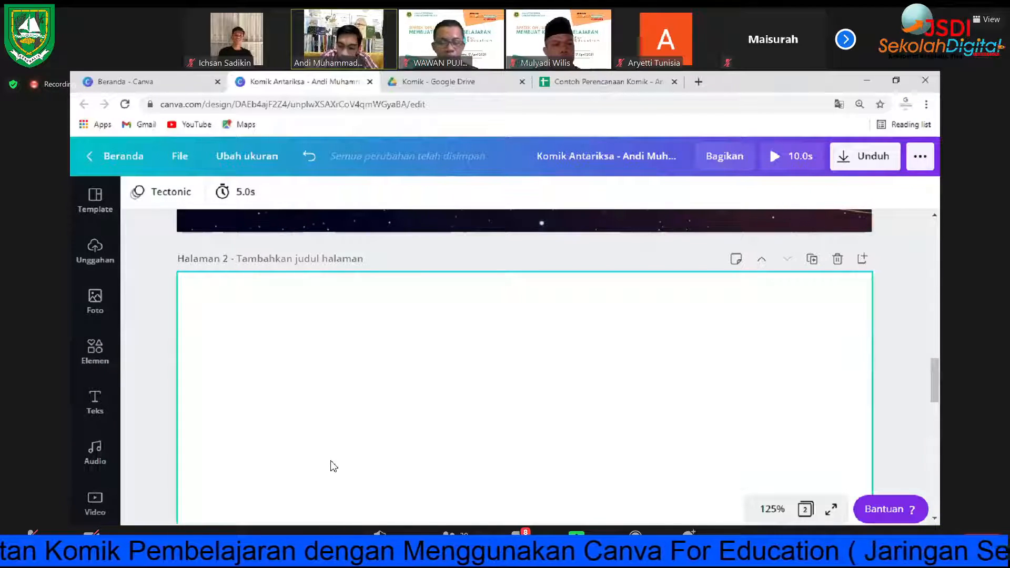
scroll(332, 467, "down", 1)
scroll(303, 383, "up", 1)
scroll(304, 382, "up", 3)
scroll(303, 383, "down", 6)
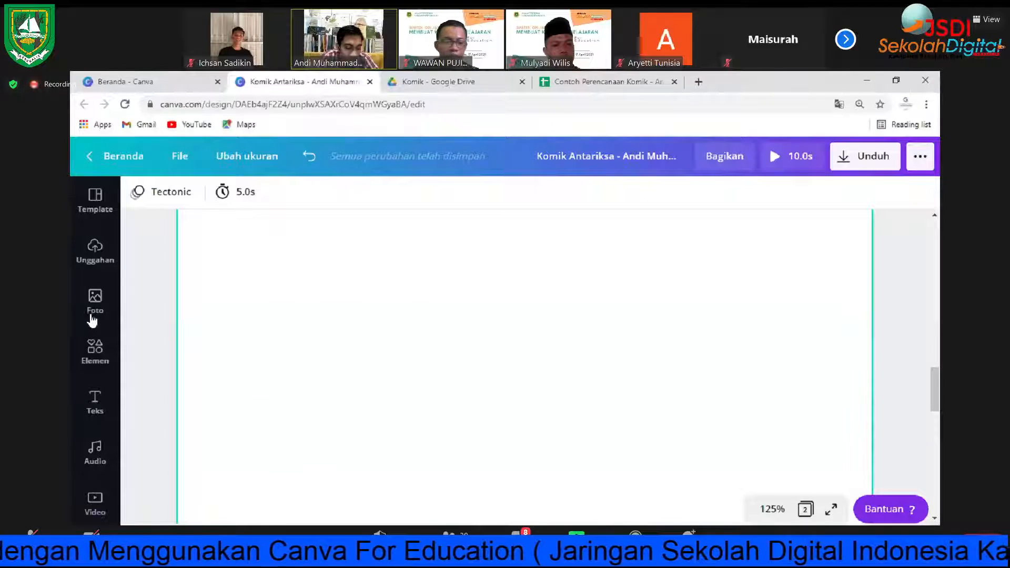
Step: Add a square shape from the elements library to page 2 and hide the library
left_click(95, 352)
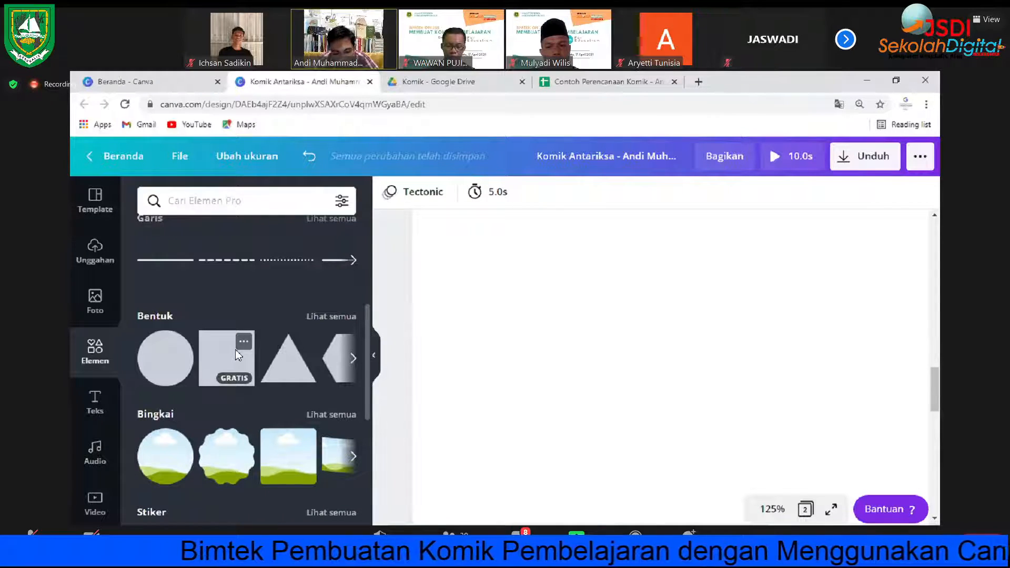
scroll(642, 331, "down", 5)
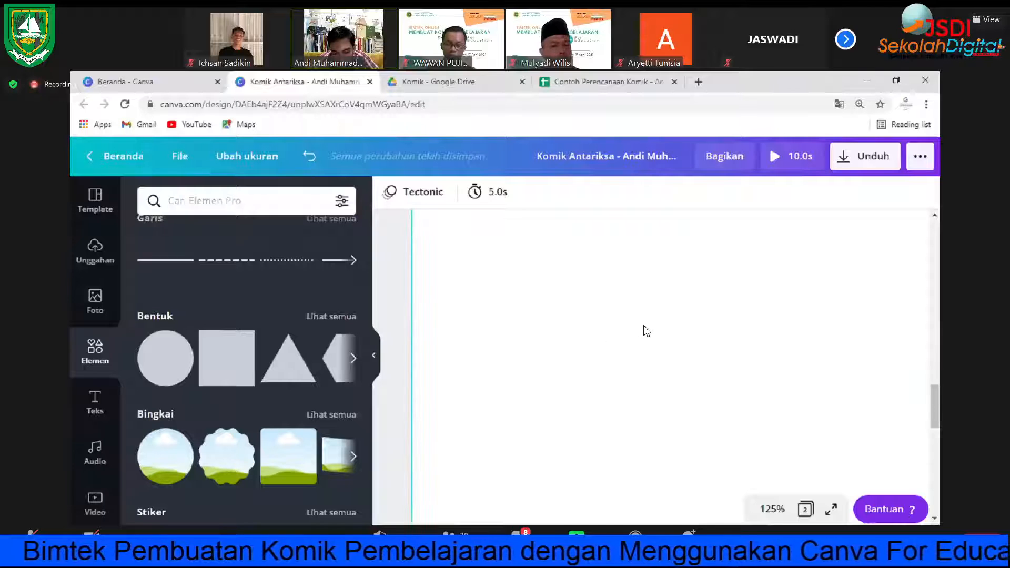
scroll(719, 360, "up", 5)
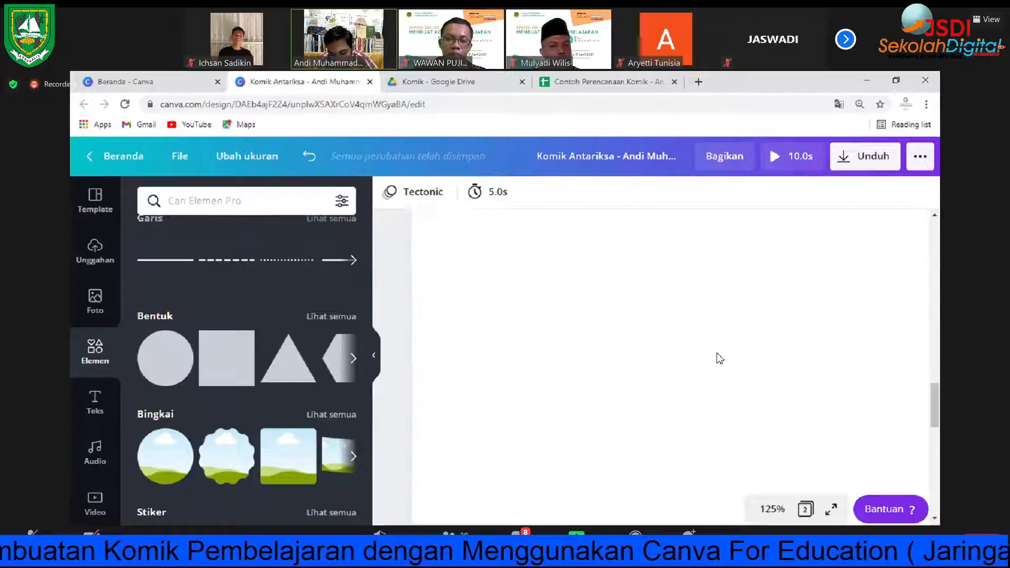
scroll(712, 353, "down", 6)
scroll(711, 351, "down", 3)
scroll(708, 349, "up", 3)
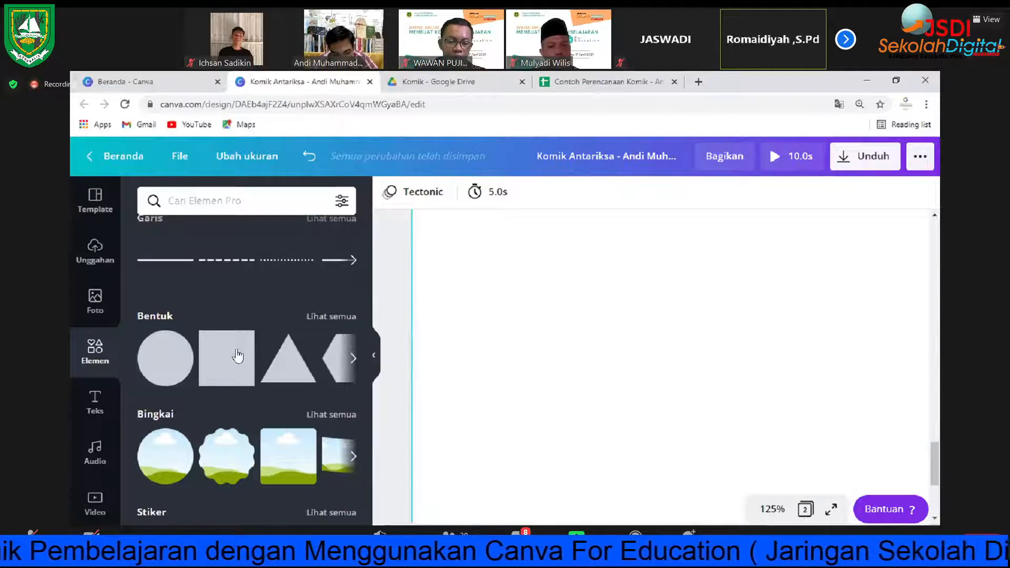
left_click(377, 351)
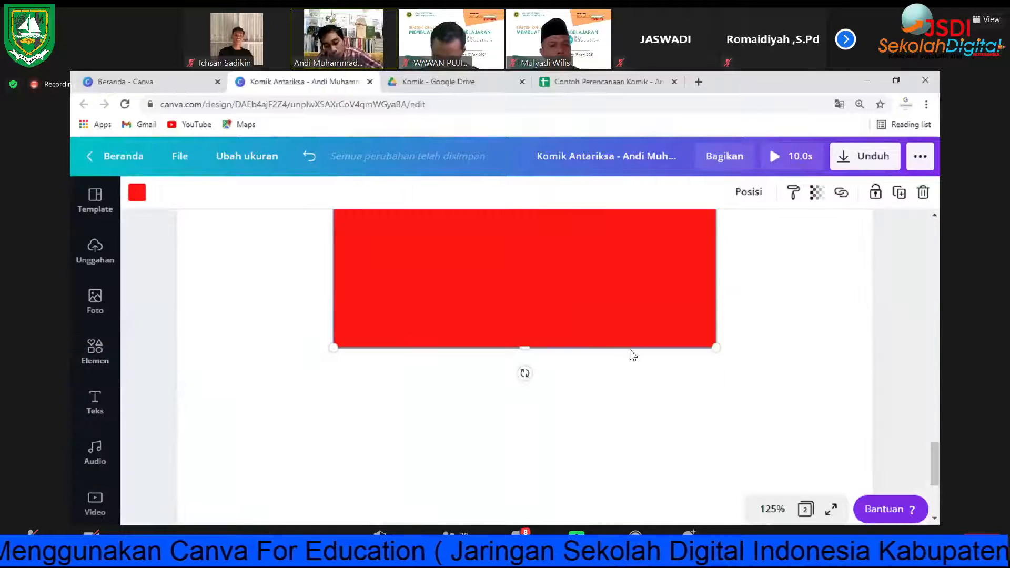
Step: Move the red square to the upper-left corner of page 2, leaving a narrow white margin along the page edges
scroll(631, 353, "up", 5)
scroll(637, 347, "up", 3)
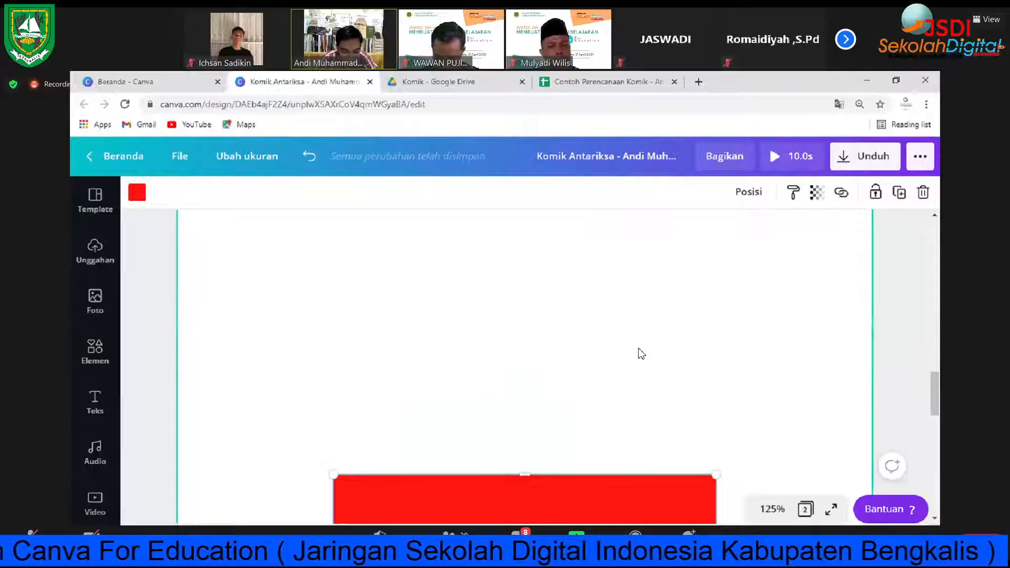
left_click_drag(584, 496, 537, 263)
scroll(556, 352, "up", 3)
scroll(446, 490, "down", 5)
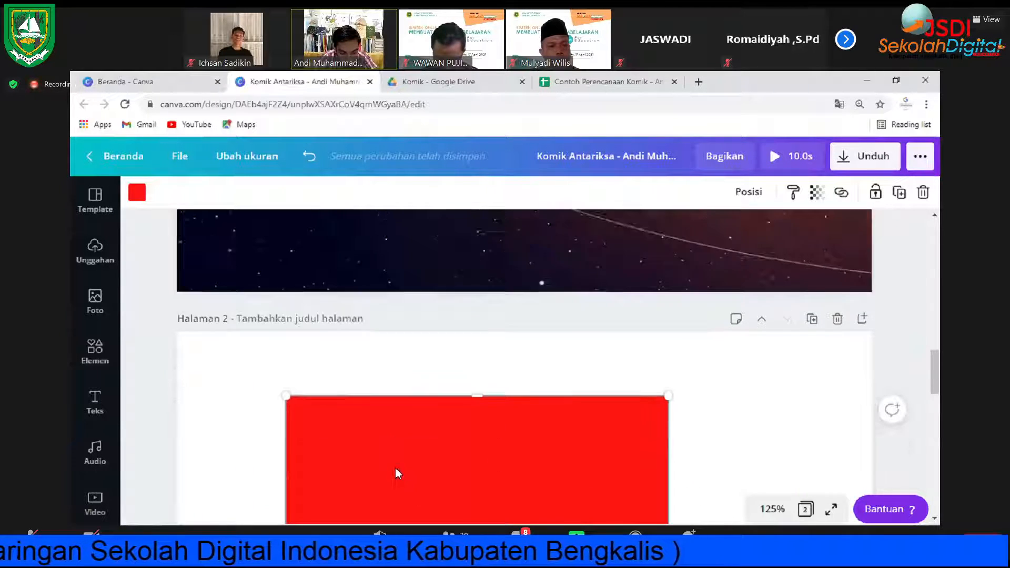
left_click_drag(387, 309, 388, 336)
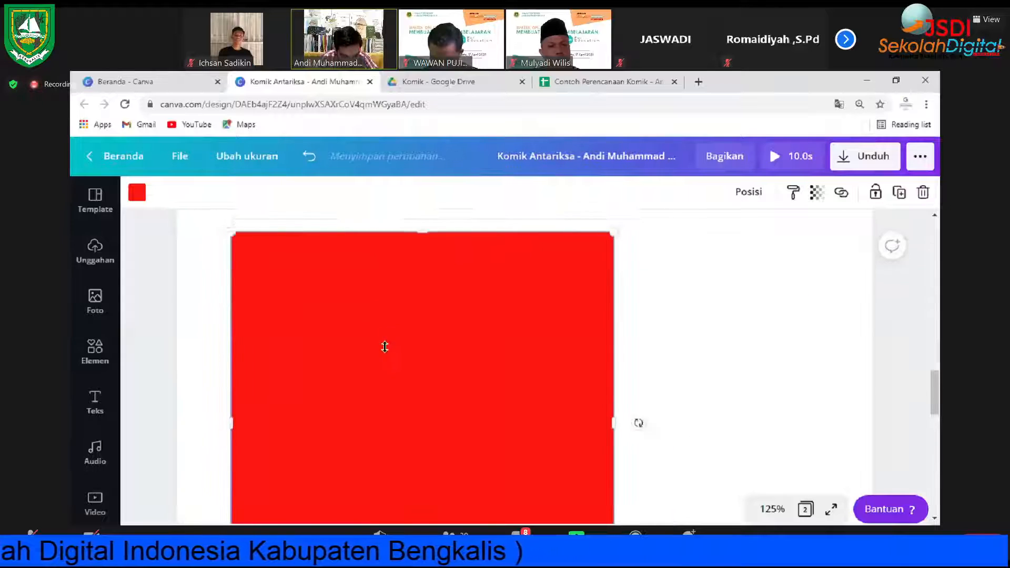
scroll(388, 336, "up", 2)
left_click_drag(423, 409, 377, 374)
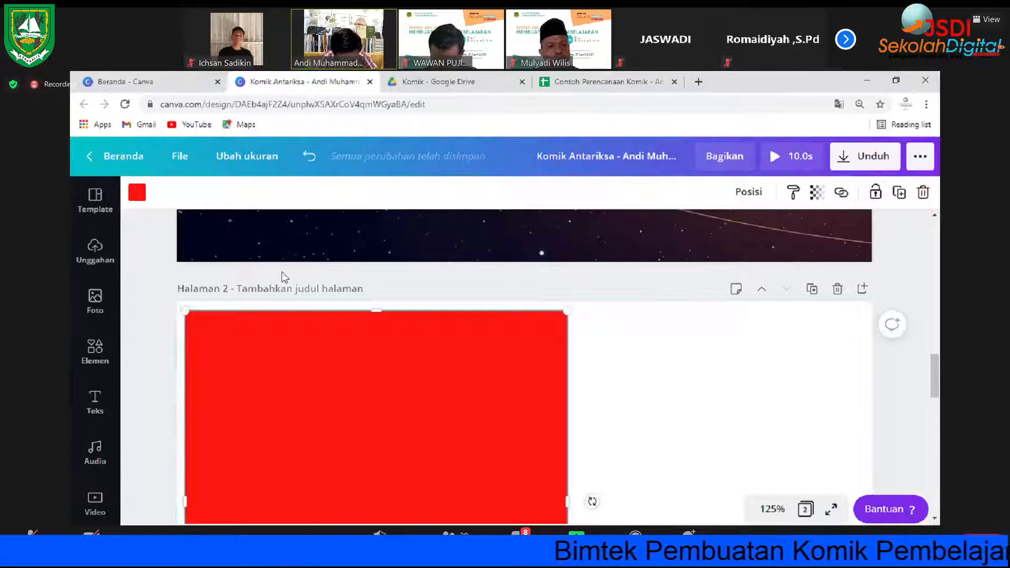
left_click_drag(480, 367, 478, 358)
left_click(619, 344)
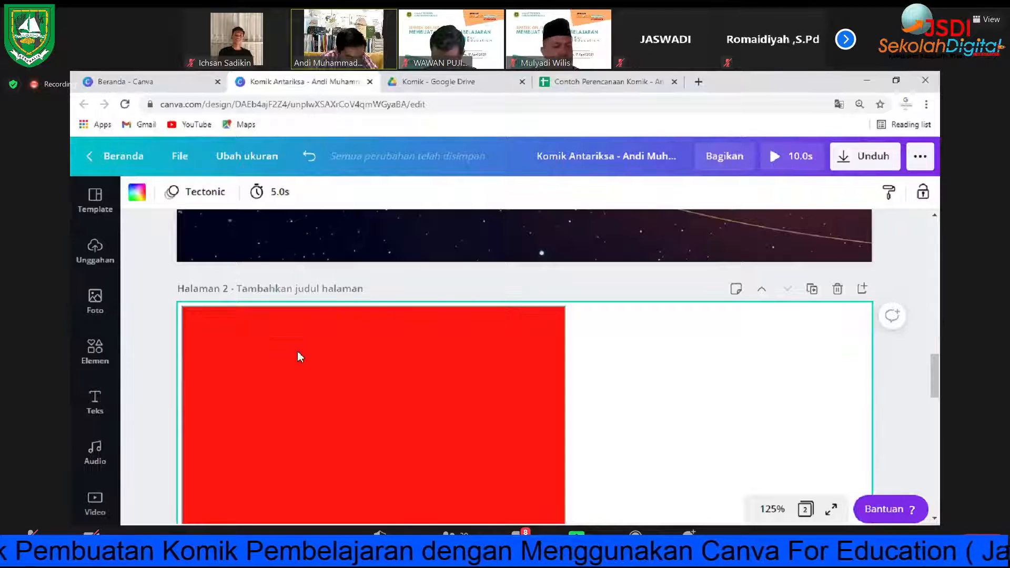
Step: Check the red square's placement on page 2 and nudge it slightly within the page's upper-left corner
scroll(411, 377, "down", 5)
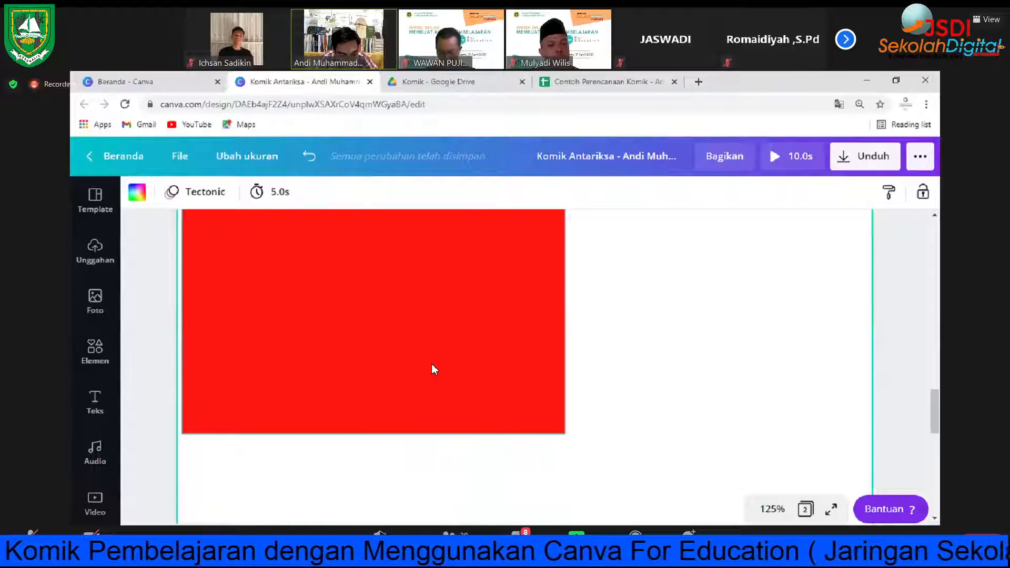
scroll(431, 364, "up", 4)
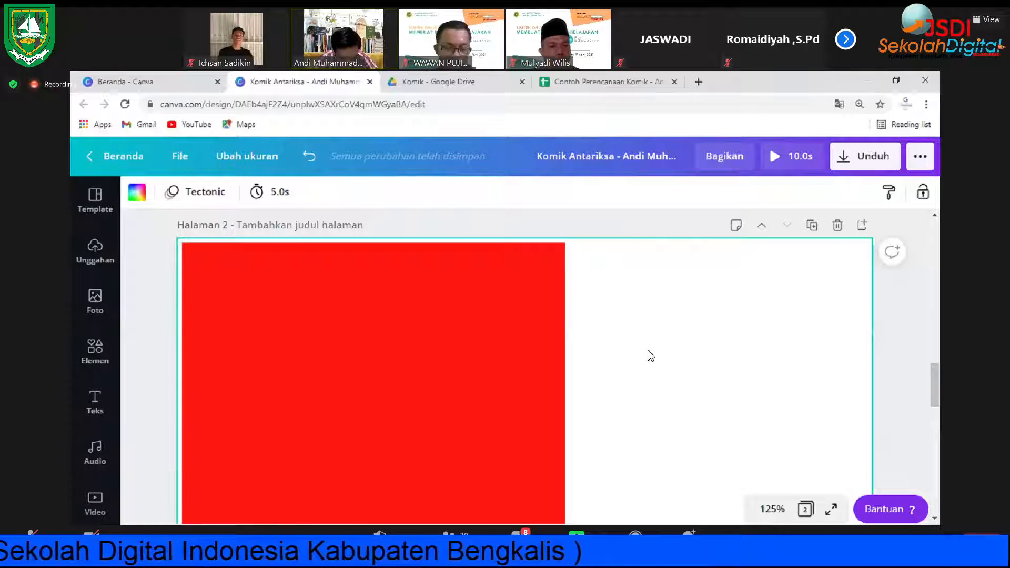
left_click_drag(227, 282, 228, 284)
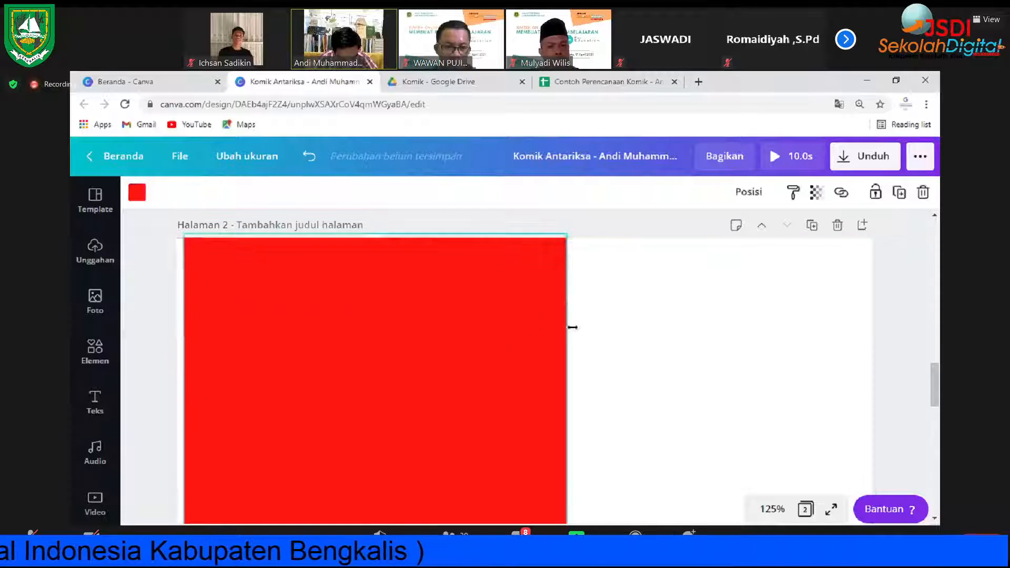
left_click(603, 321)
scroll(518, 342, "down", 1)
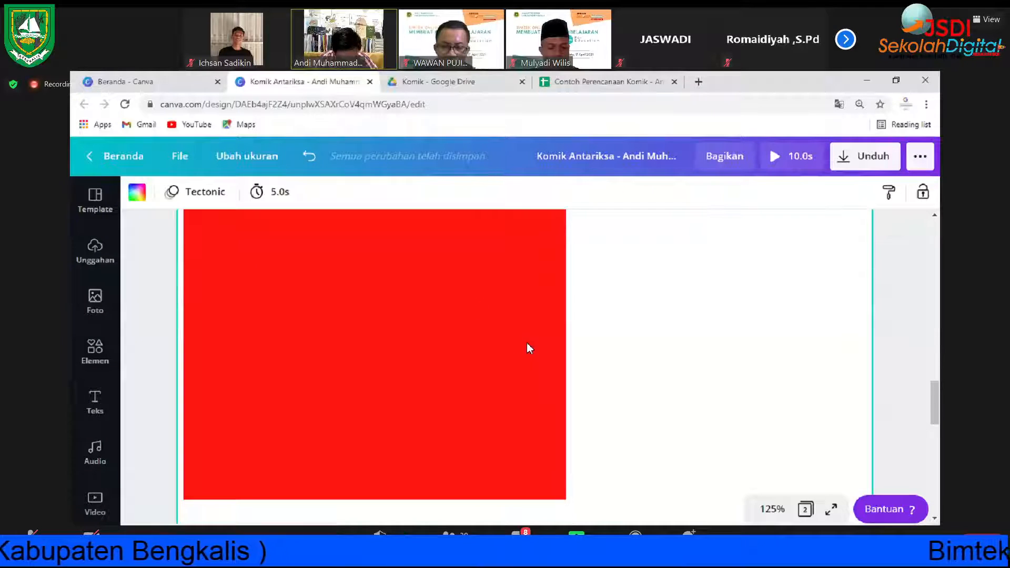
Step: Widen the red square on page 2 across the page to a width of about 20.6, leaving a narrow white margin
left_click(520, 342)
left_click_drag(610, 307, 892, 307)
left_click(924, 295)
scroll(932, 294, "up", 2)
scroll(932, 295, "down", 10)
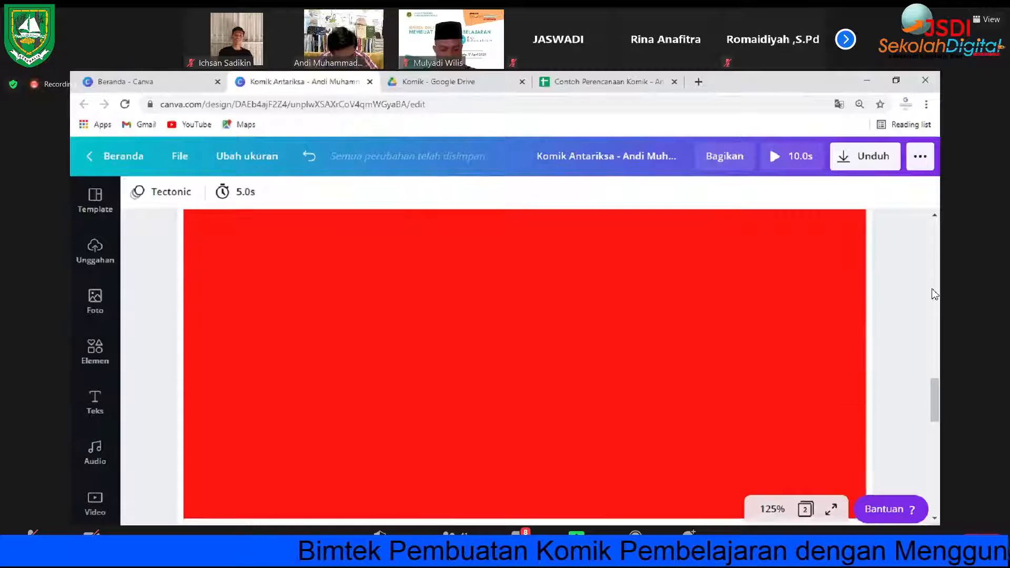
scroll(933, 293, "up", 6)
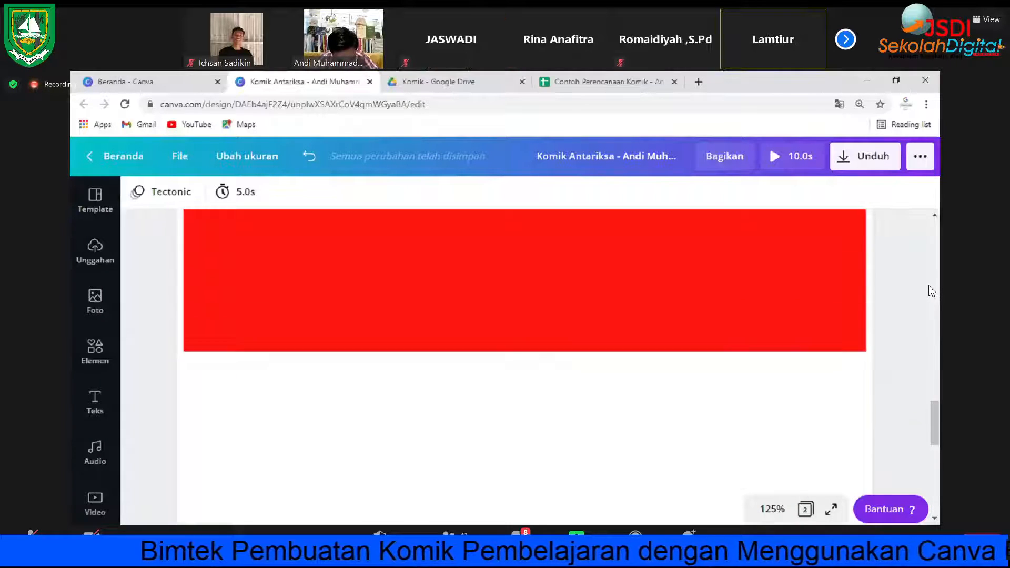
scroll(691, 291, "down", 2)
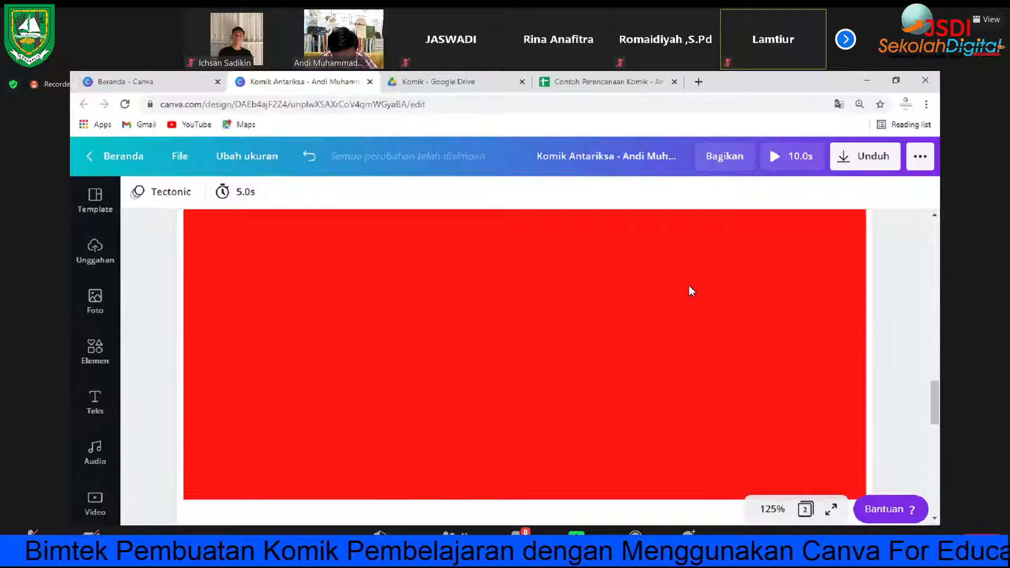
Step: Shorten the red rectangle from its lower edge to a height of about 10.6
left_click(525, 321)
scroll(528, 310, "down", 5)
scroll(515, 350, "up", 3)
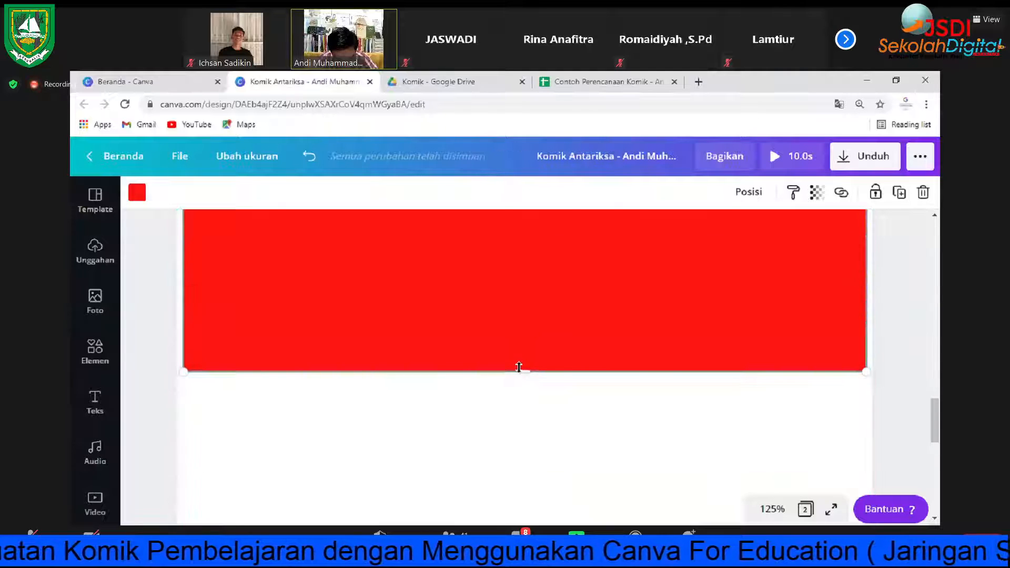
left_click_drag(522, 337, 766, 342)
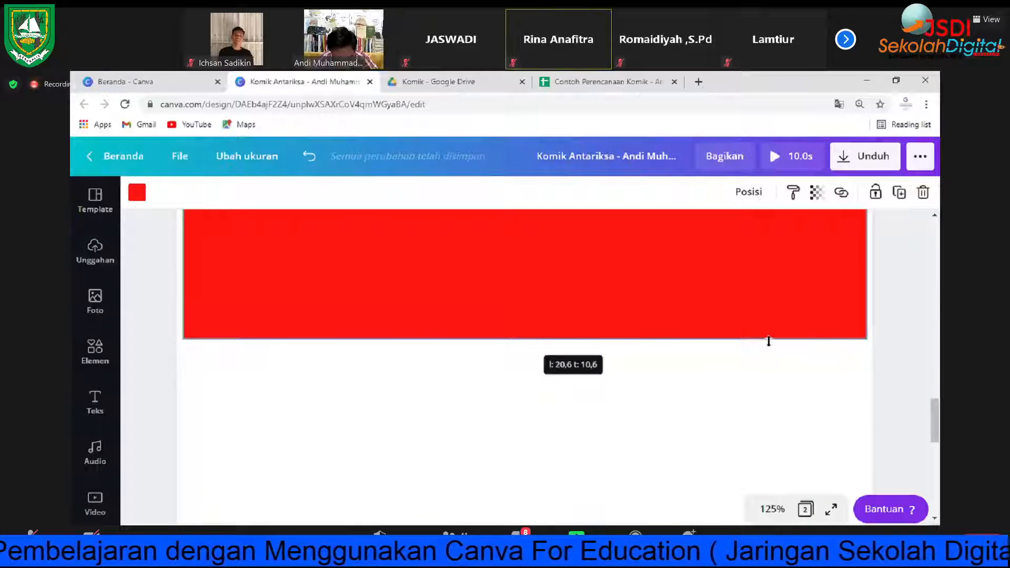
left_click(921, 289)
scroll(915, 284, "up", 5)
scroll(913, 284, "down", 4)
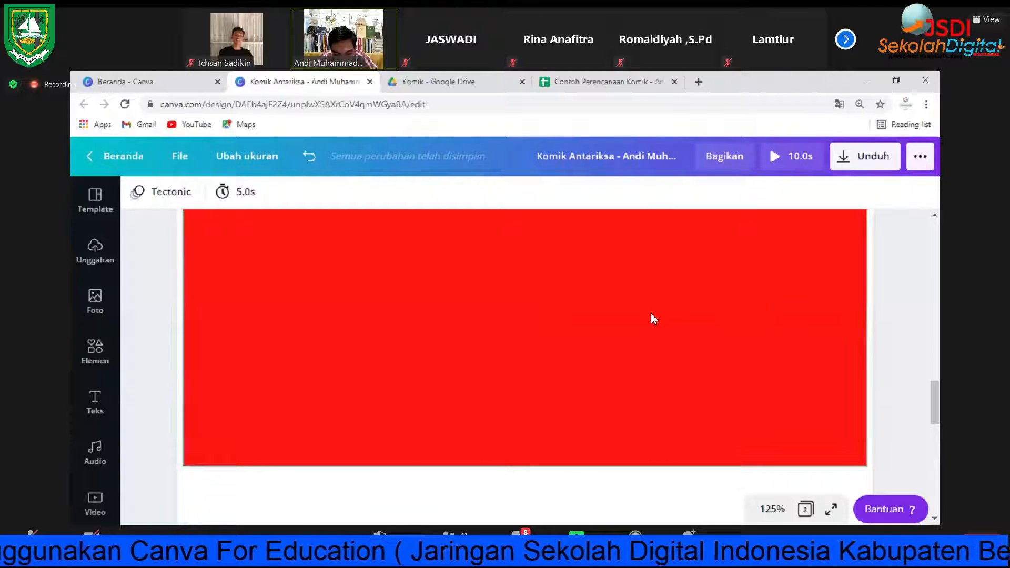
Step: Duplicate the red rectangle and place the copy directly below it, aligned to its sides with a narrow white gap
left_click(412, 320)
scroll(367, 283, "up", 2)
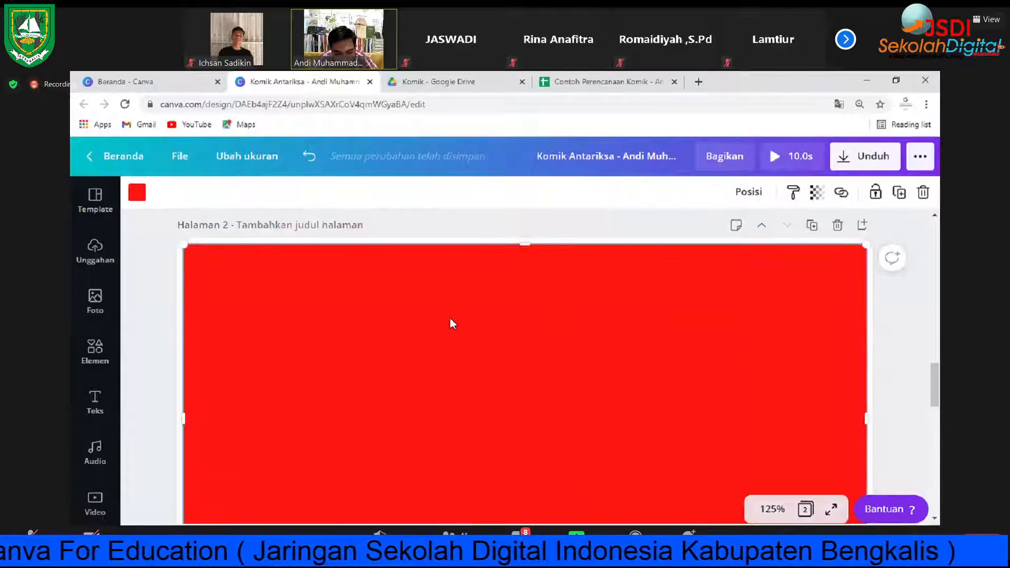
scroll(446, 321, "down", 2)
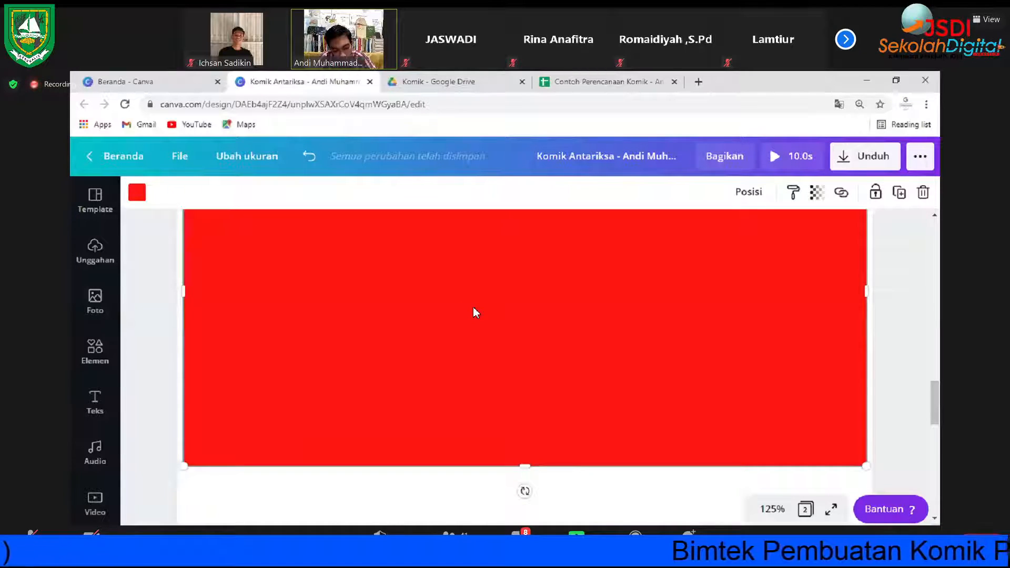
key("ctrl+d")
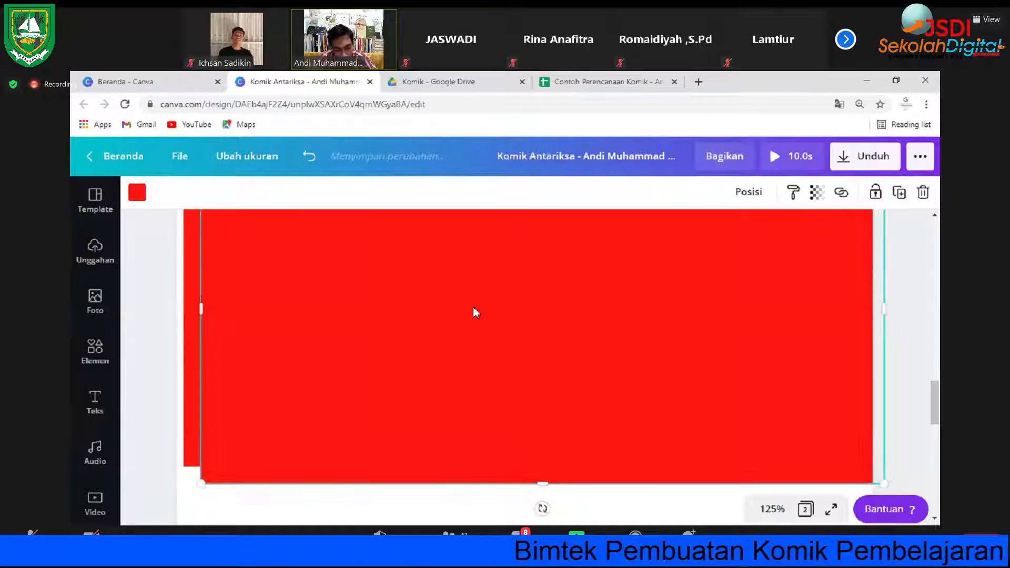
left_click_drag(459, 381, 423, 550)
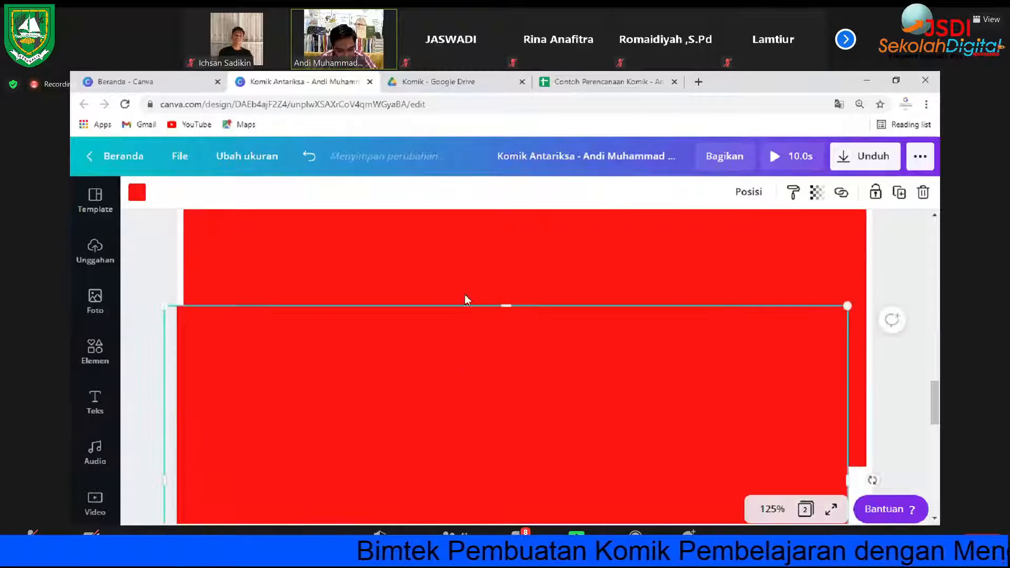
scroll(460, 258, "down", 2)
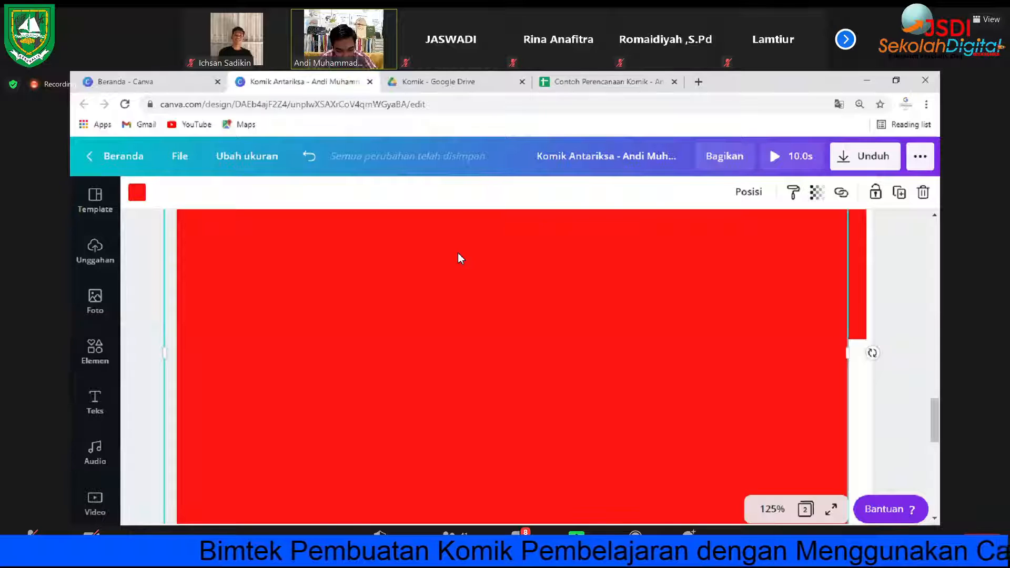
left_click_drag(458, 253, 481, 384)
scroll(597, 315, "down", 5)
scroll(828, 334, "down", 3)
scroll(896, 335, "up", 5)
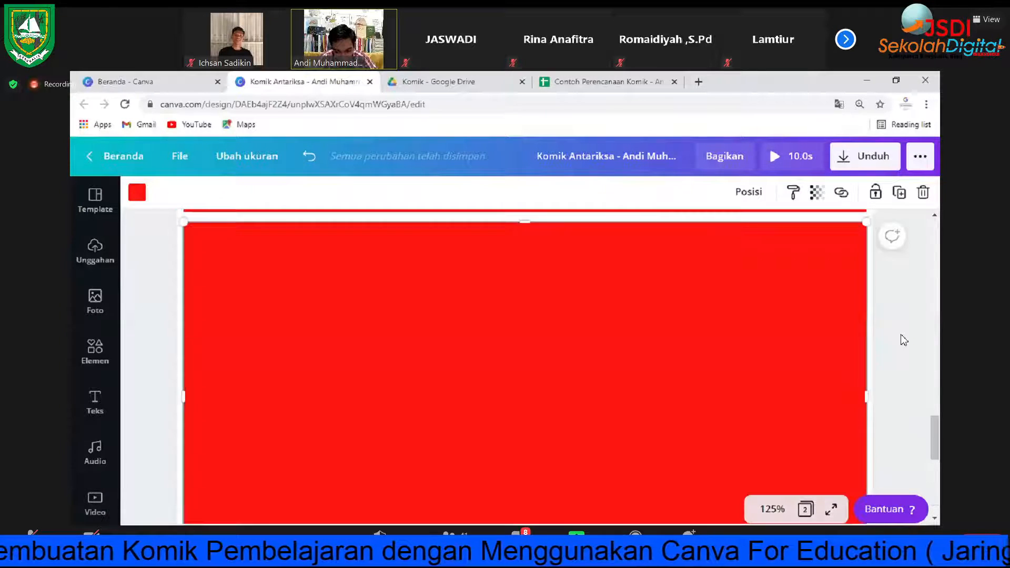
left_click(876, 324)
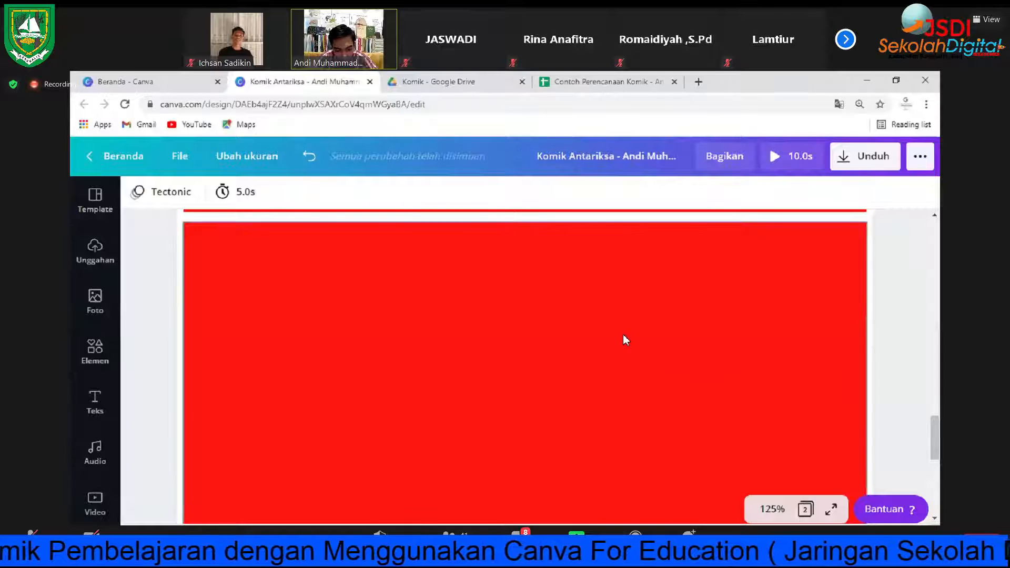
Step: Duplicate the second red panel and move the copy down to the bottom of page 2, aligned with the other panels
scroll(623, 340, "down", 5)
left_click(624, 340)
scroll(526, 279, "up", 3)
left_click_drag(485, 328, 454, 500)
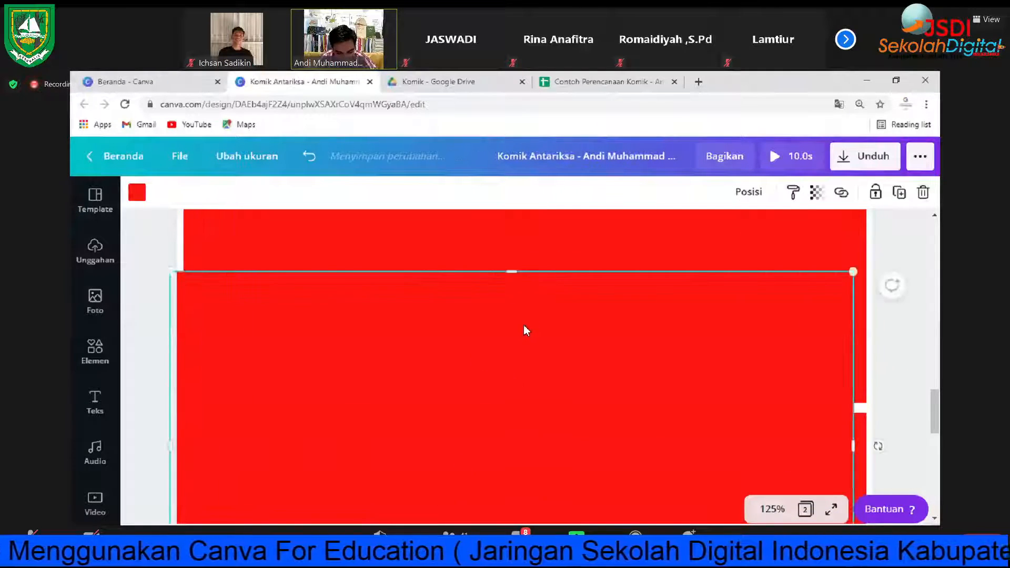
left_click_drag(526, 374, 555, 493)
scroll(488, 283, "down", 3)
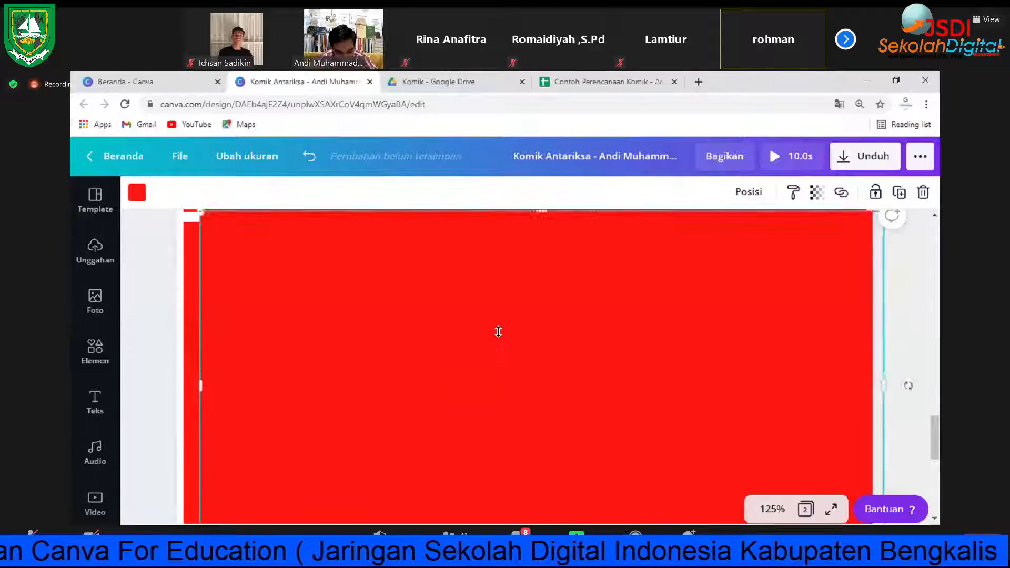
left_click_drag(498, 331, 481, 472)
scroll(498, 254, "down", 3)
left_click_drag(503, 377, 504, 395)
scroll(507, 284, "down", 3)
left_click_drag(500, 261, 539, 319)
scroll(532, 358, "up", 3)
Step: Shorten the middle panel from its lower edge and move the third panel up beneath it, leaving a narrow gap
left_click(529, 371)
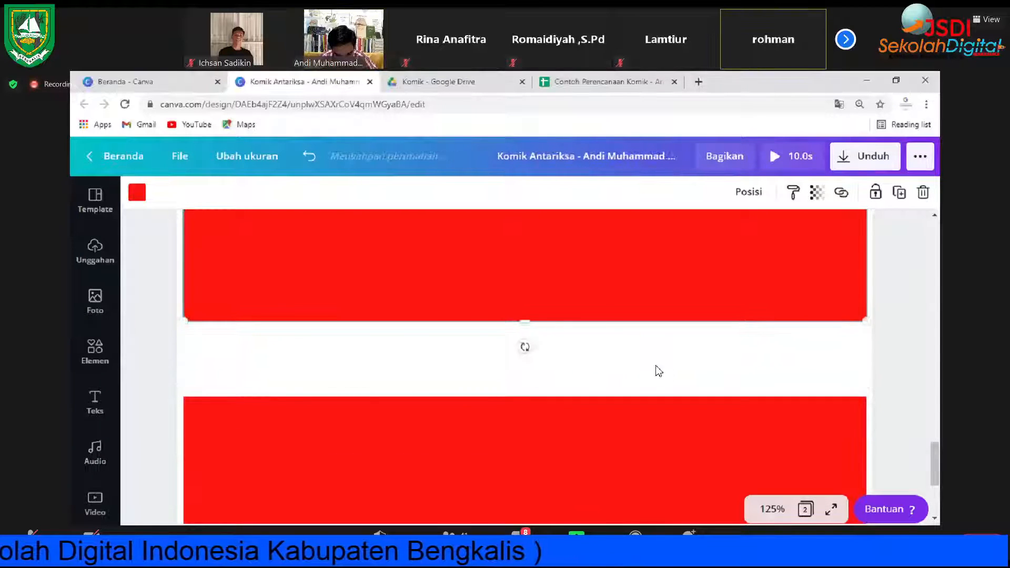
scroll(657, 369, "up", 4)
scroll(666, 361, "down", 4)
left_click_drag(721, 432, 727, 370)
scroll(727, 375, "down", 4)
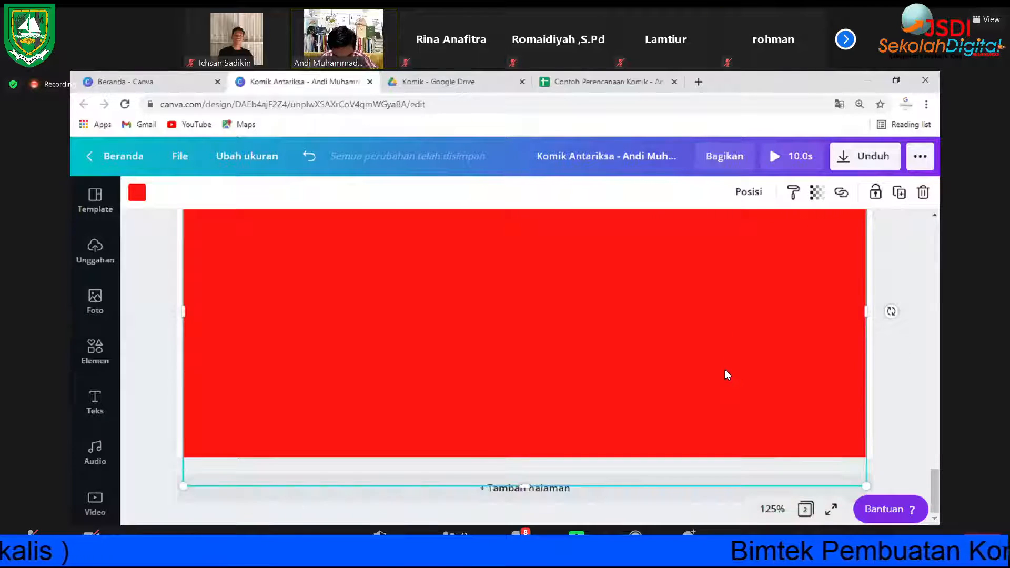
Step: Shorten the third panel from its lower edge so it ends inside page 2 with a narrow bottom margin
left_click_drag(522, 477, 520, 450)
left_click(905, 373)
scroll(905, 375, "up", 4)
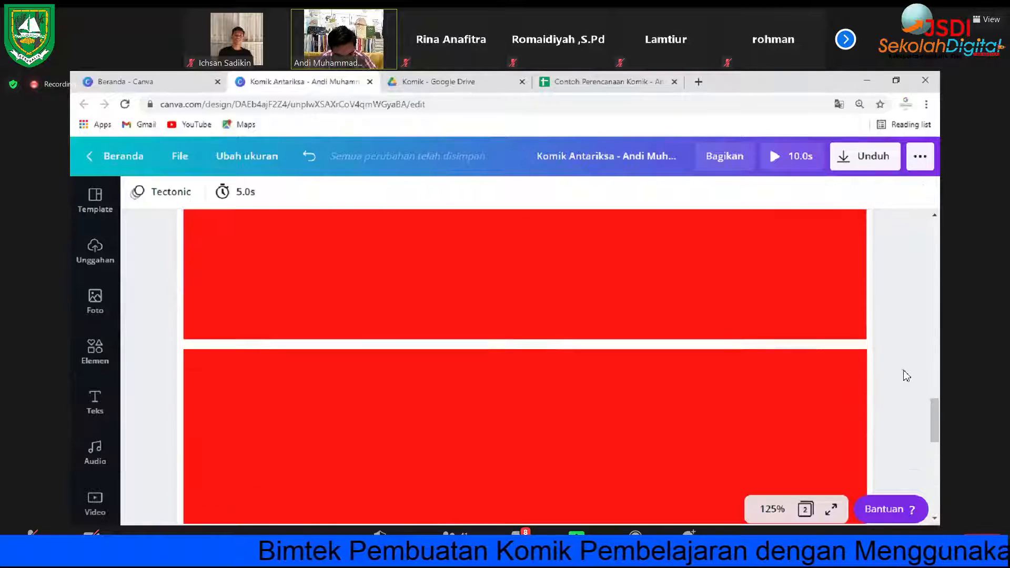
Step: Extend or shift the middle panel slightly upward to narrow the white gap below the first panel
scroll(905, 374, "up", 2)
scroll(316, 456, "down", 1)
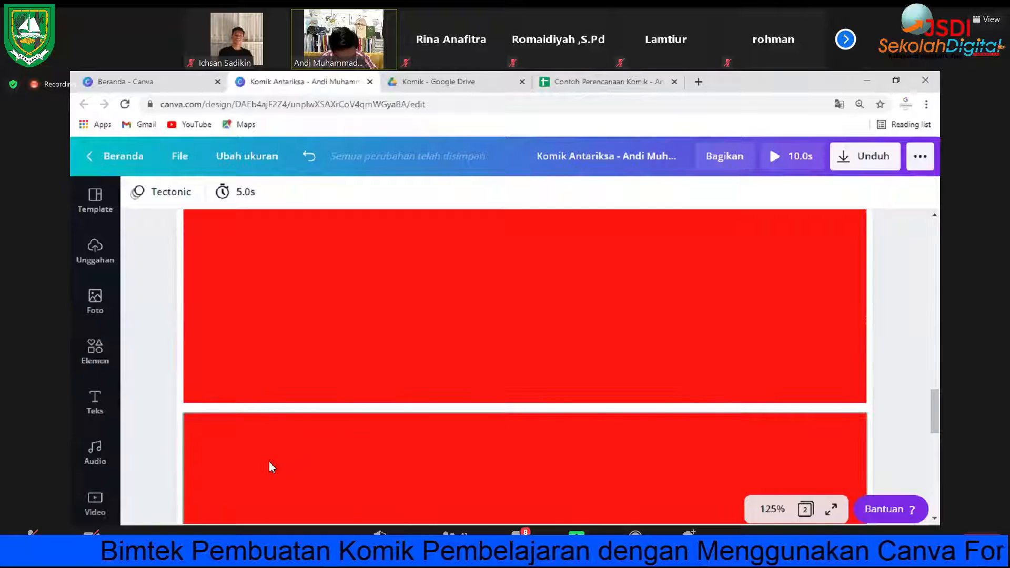
left_click(297, 453)
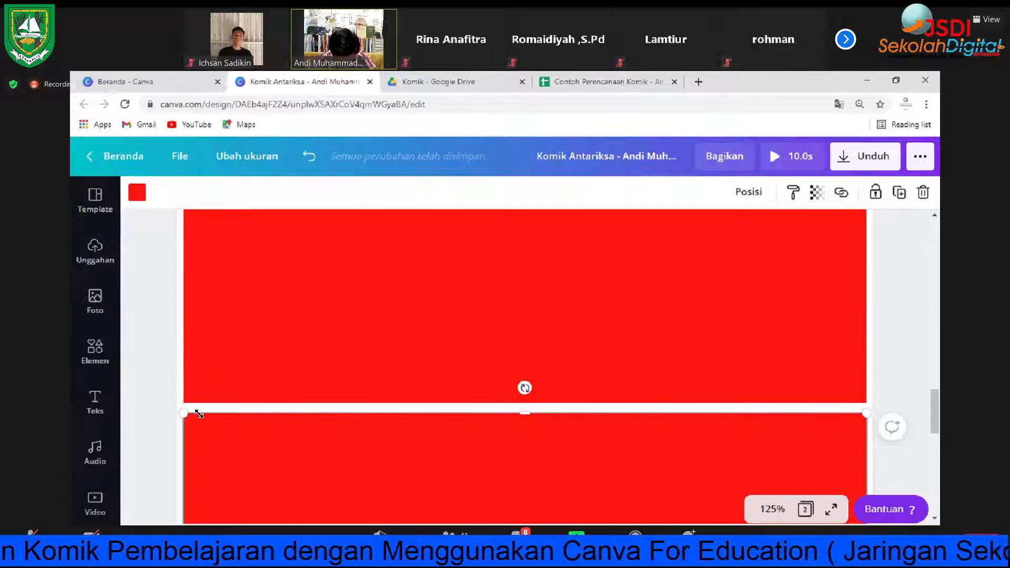
left_click_drag(199, 414, 199, 408)
left_click(915, 303)
scroll(909, 303, "up", 3)
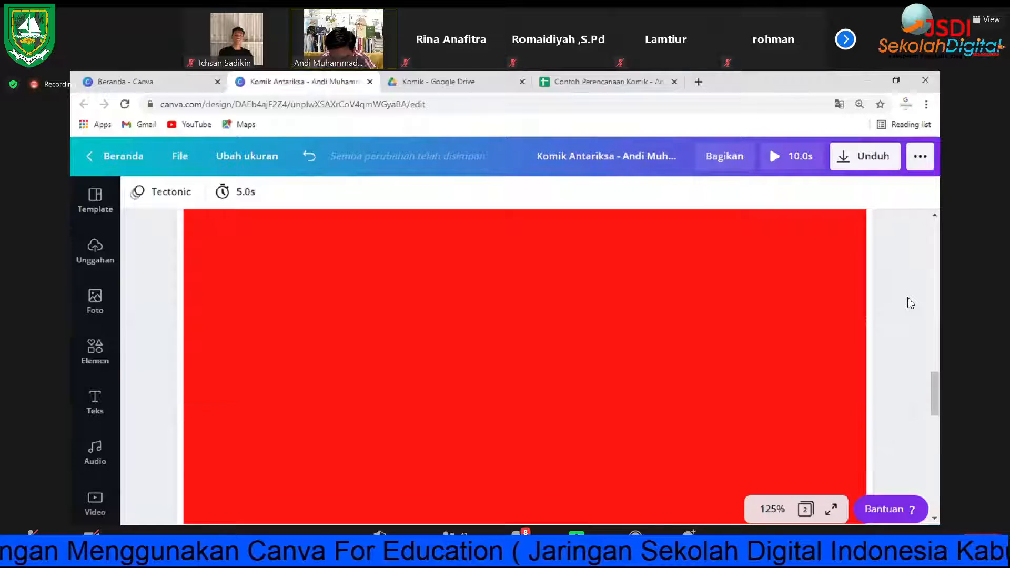
Step: Examine the three-panel layout of page 2 in the editor and in full-screen view, checking the margins and gaps
scroll(910, 303, "down", 5)
scroll(910, 303, "up", 2)
scroll(910, 304, "down", 3)
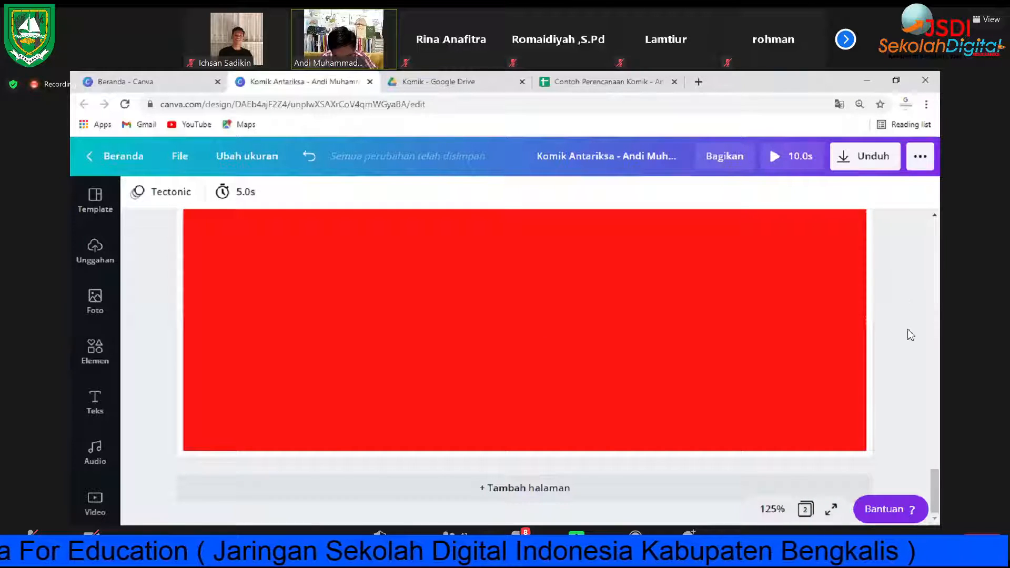
left_click(830, 513)
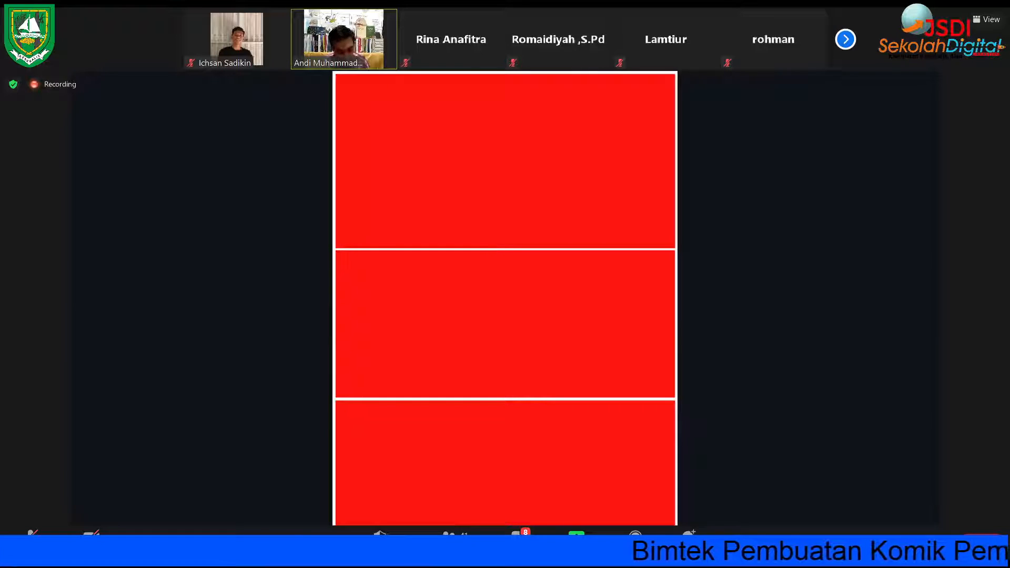
key("Escape")
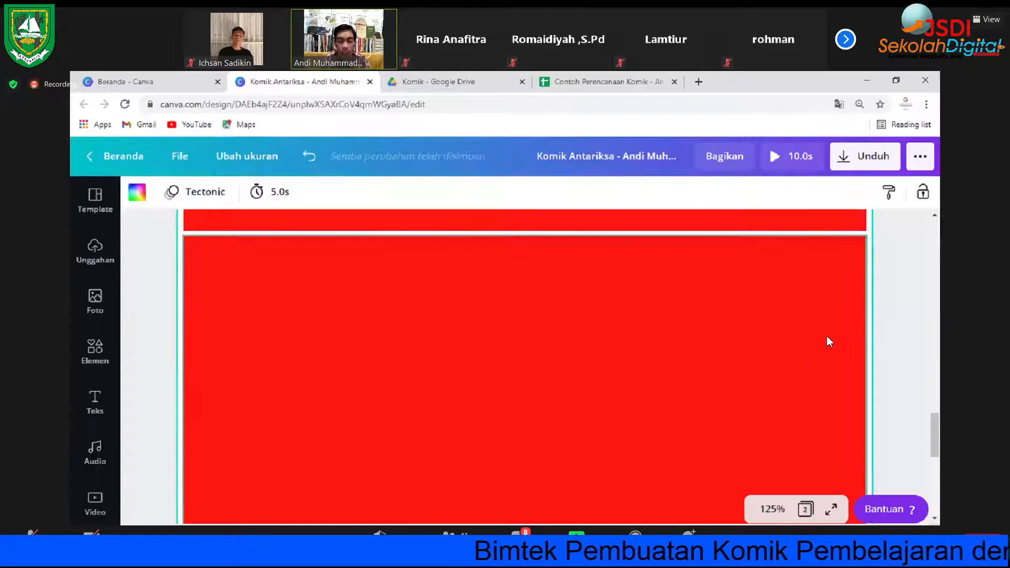
scroll(395, 378, "up", 6)
scroll(429, 345, "up", 5)
scroll(429, 346, "down", 3)
scroll(428, 345, "down", 5)
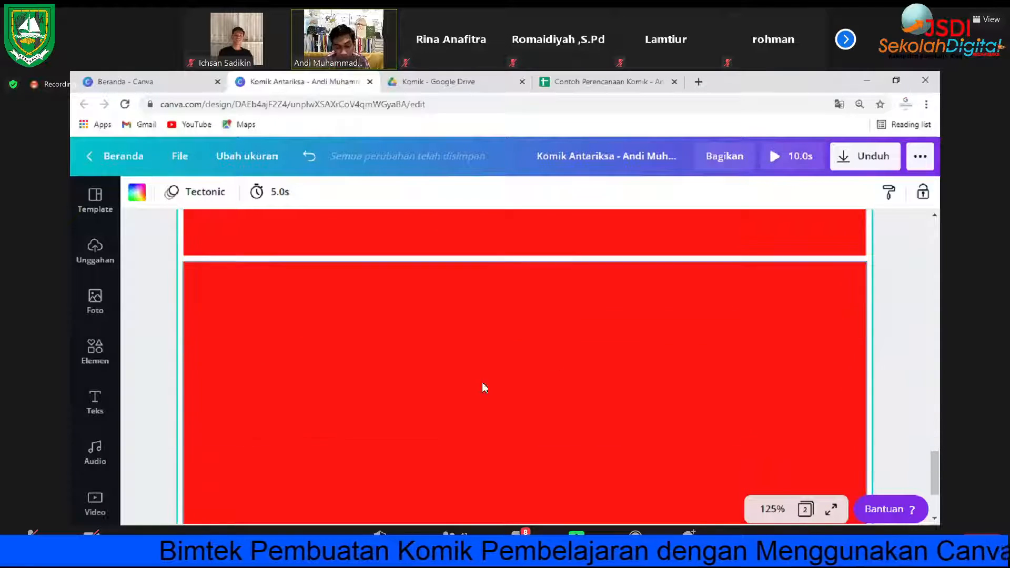
scroll(683, 309, "up", 4)
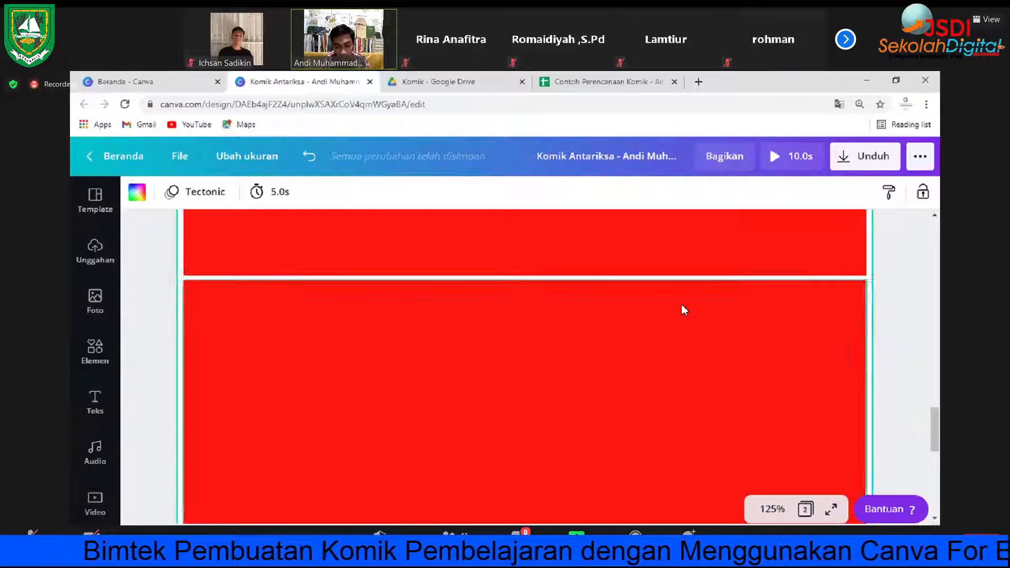
left_click(893, 327)
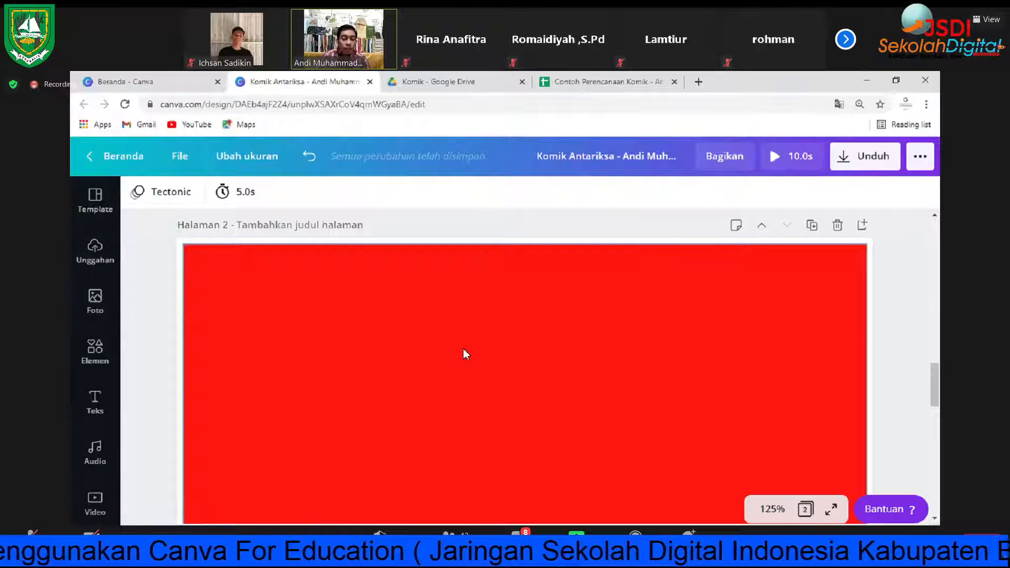
scroll(463, 348, "down", 3)
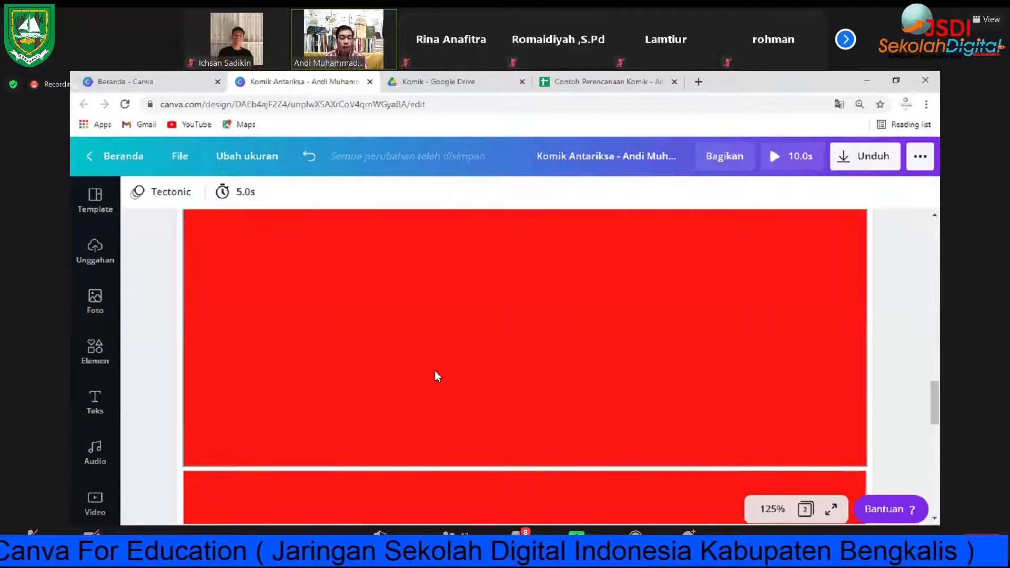
scroll(430, 364, "up", 2)
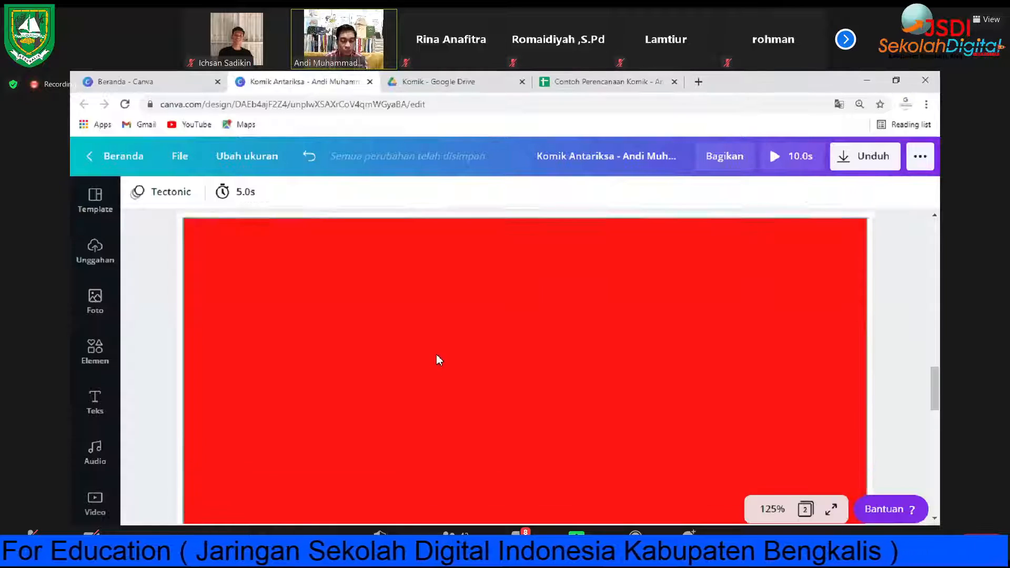
Step: Lock the top red panel on page 2 against editing and check its lock marker
left_click(421, 330)
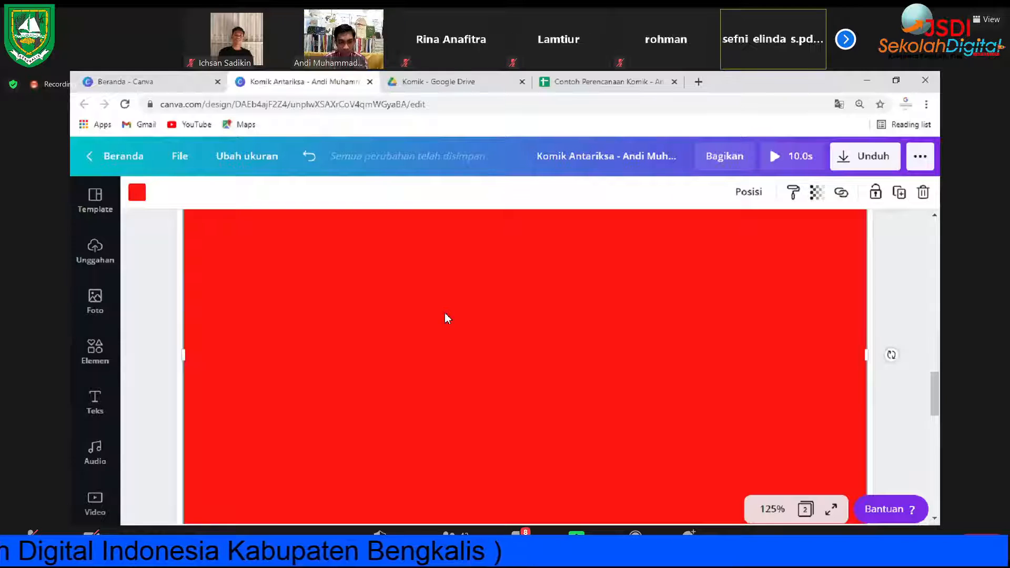
scroll(444, 313, "down", 1)
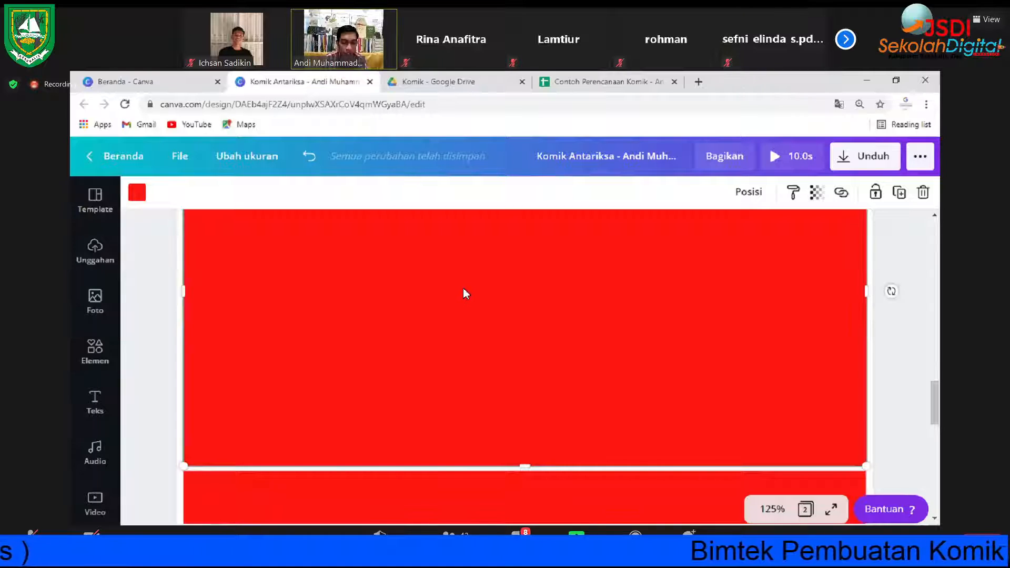
scroll(460, 303, "up", 3)
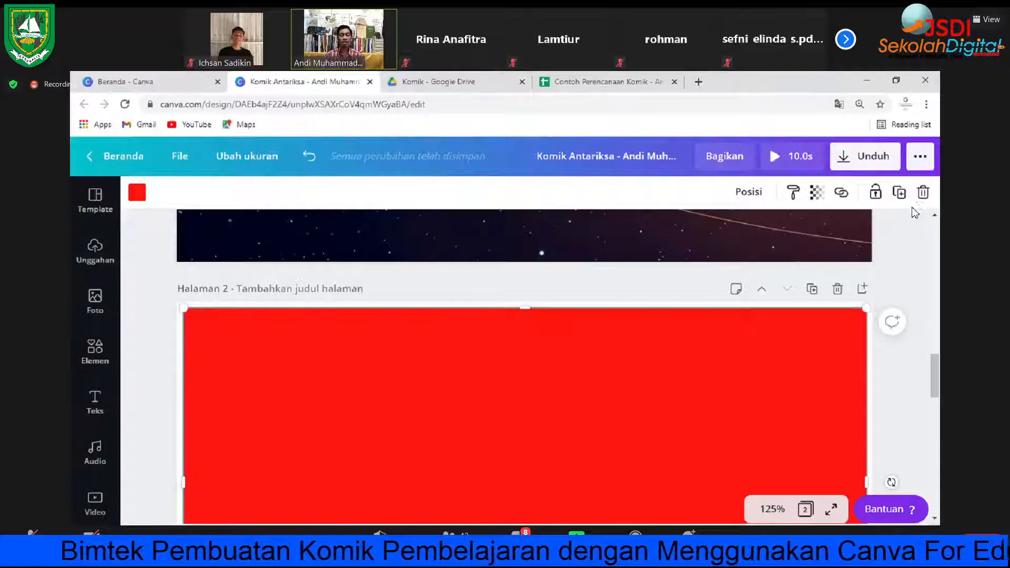
left_click(883, 193)
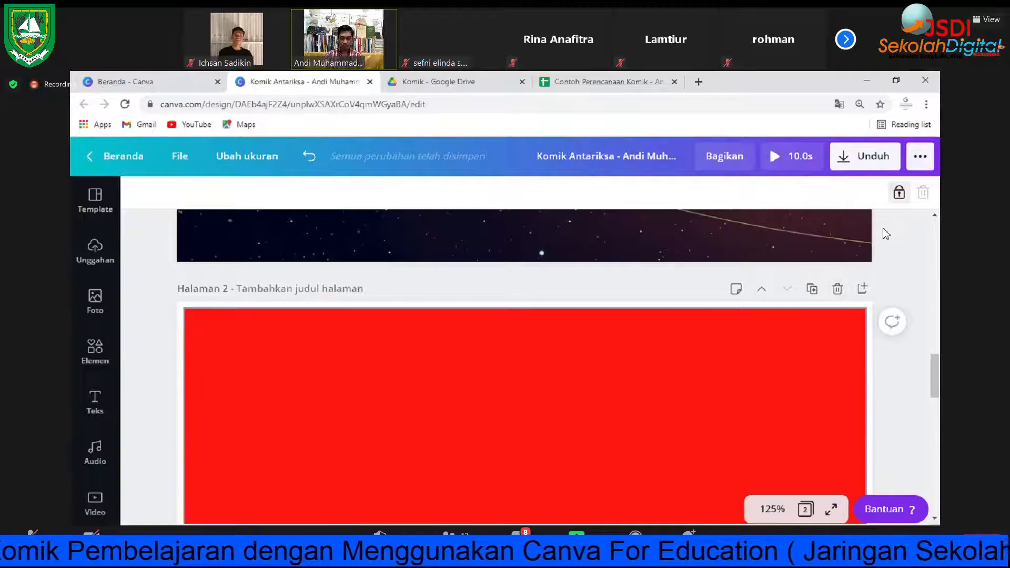
scroll(884, 242, "down", 5)
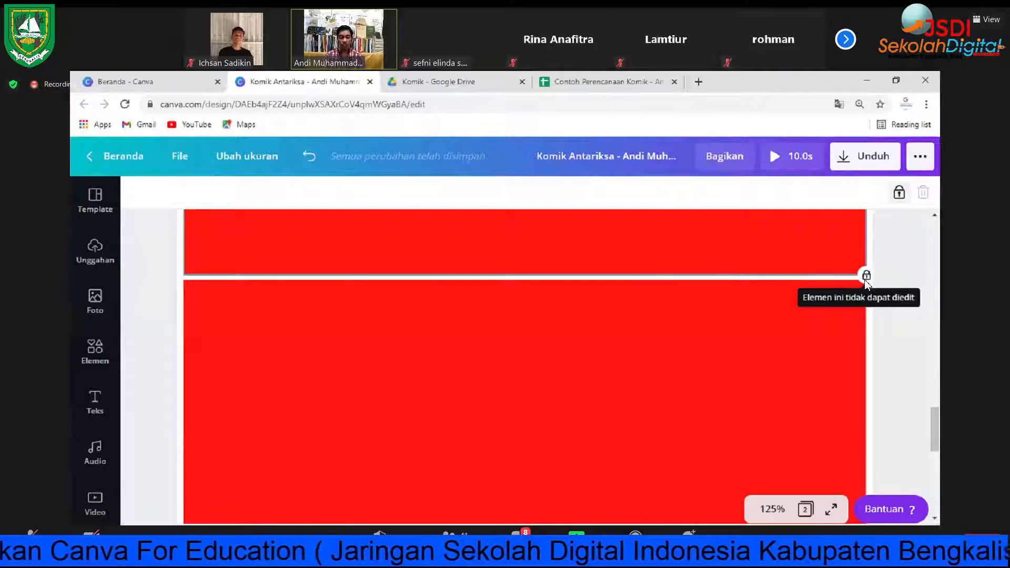
scroll(867, 284, "up", 2)
scroll(867, 284, "up", 4)
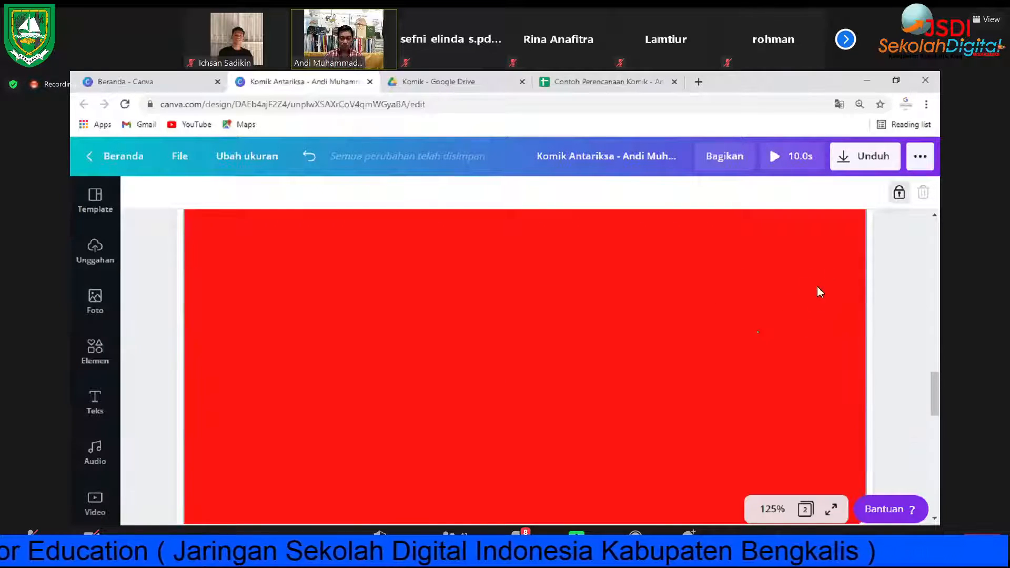
Step: Lock the middle red panel on page 2 against editing
left_click(783, 331)
scroll(771, 375, "up", 3)
scroll(769, 373, "down", 1)
mouse_move(768, 372)
left_mouse_down()
mouse_move(778, 355)
mouse_move(763, 361)
mouse_move(778, 357)
left_mouse_up()
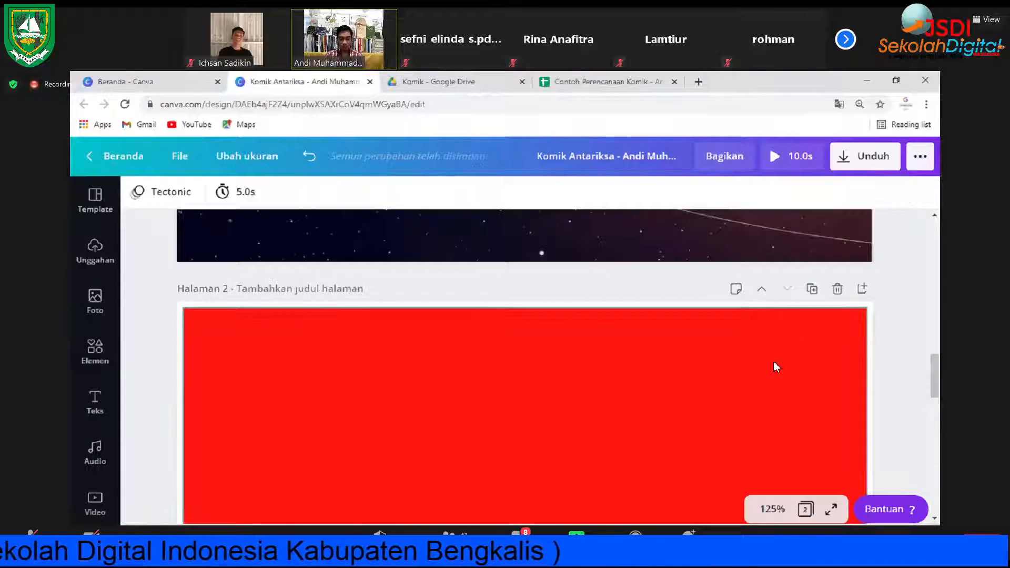
left_click(774, 363)
scroll(774, 363, "down", 2)
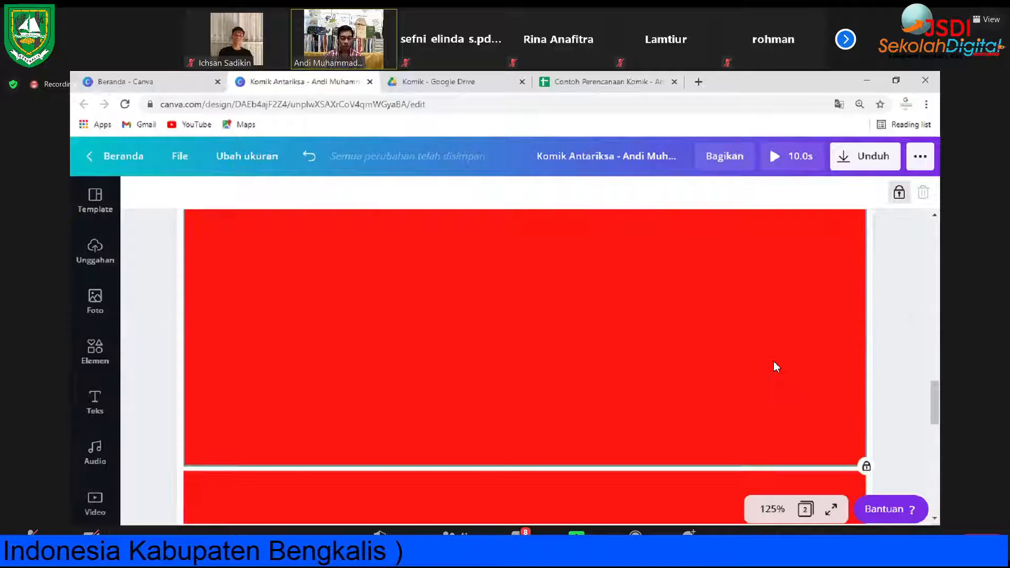
scroll(774, 363, "down", 5)
left_click(773, 363)
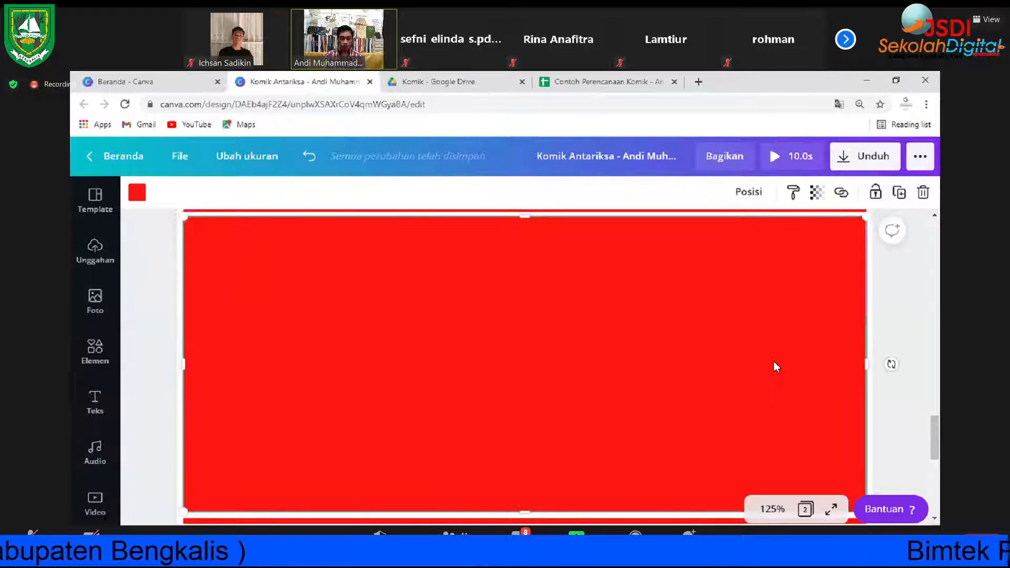
left_click(879, 199)
Step: Lock the bottom red panel on page 2 against editing
scroll(810, 359, "down", 5)
left_click(810, 359)
left_click(882, 190)
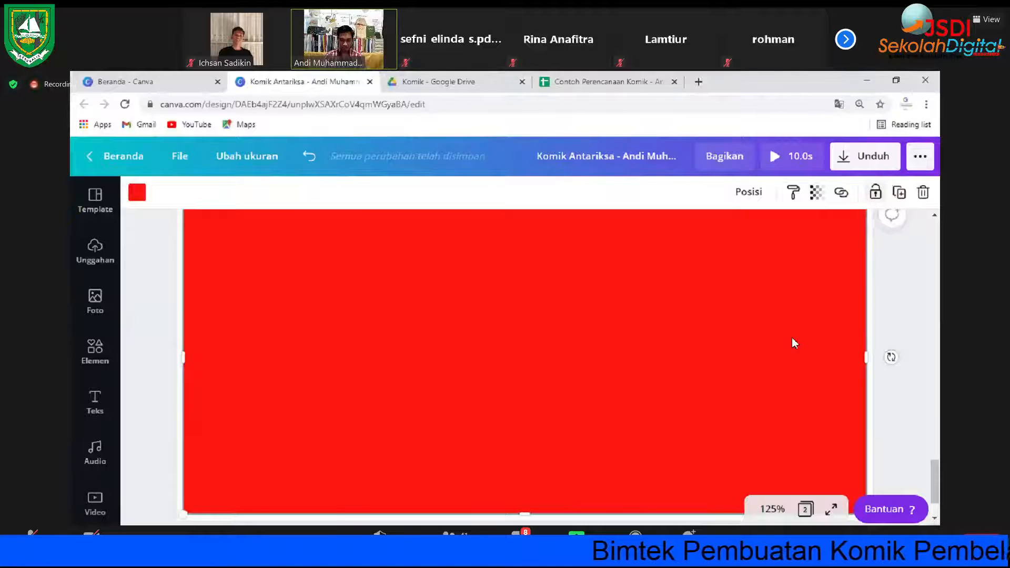
scroll(767, 368, "down", 2)
scroll(825, 370, "up", 10)
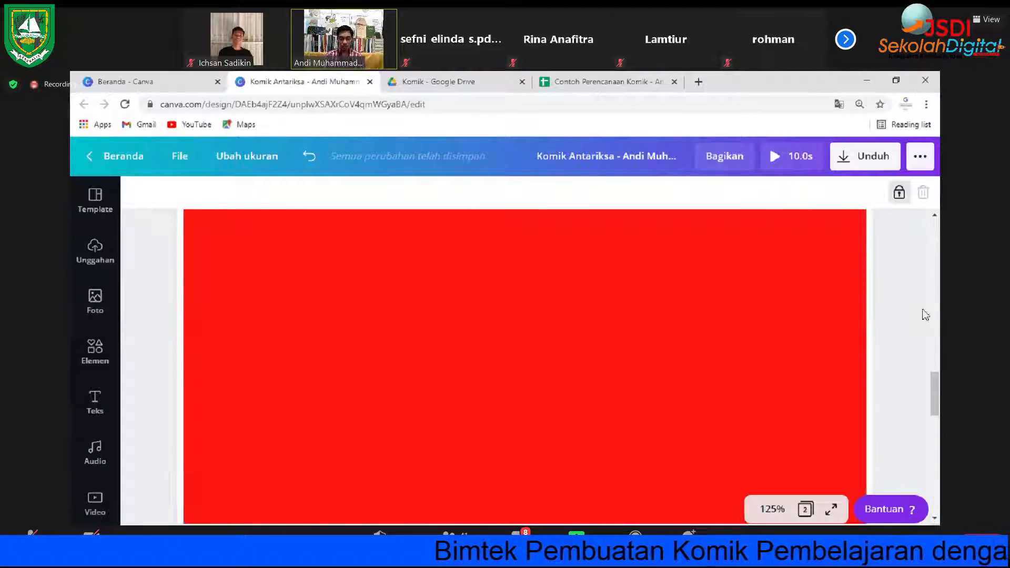
left_click(934, 294)
scroll(927, 298, "down", 4)
scroll(929, 303, "up", 2)
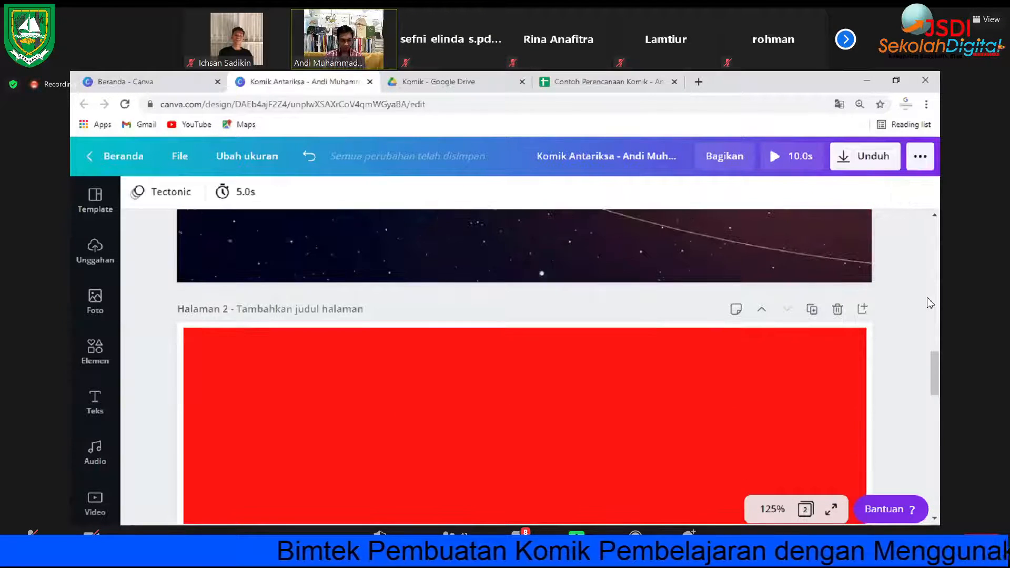
scroll(930, 303, "down", 2)
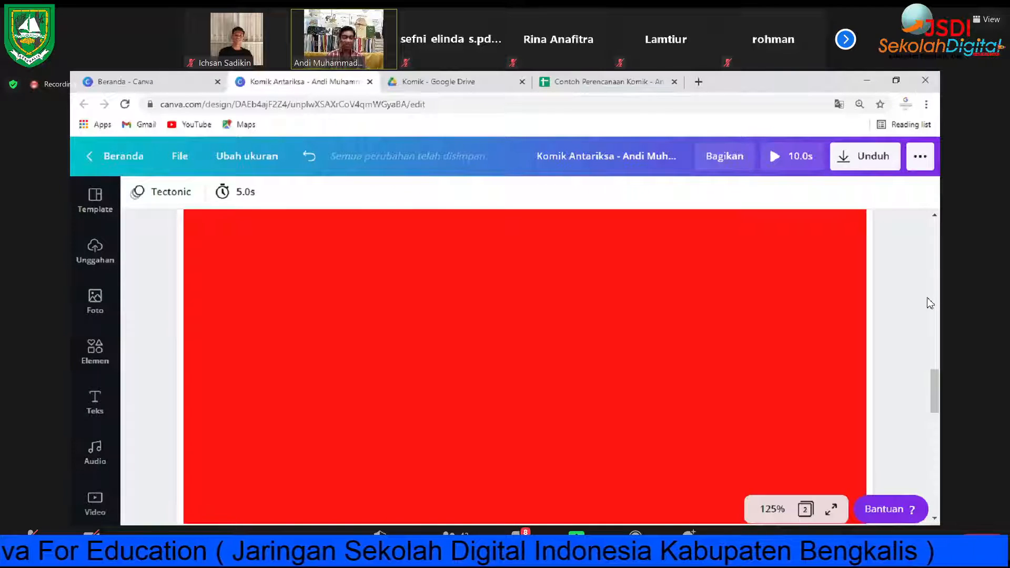
scroll(915, 316, "up", 2)
scroll(308, 261, "down", 2)
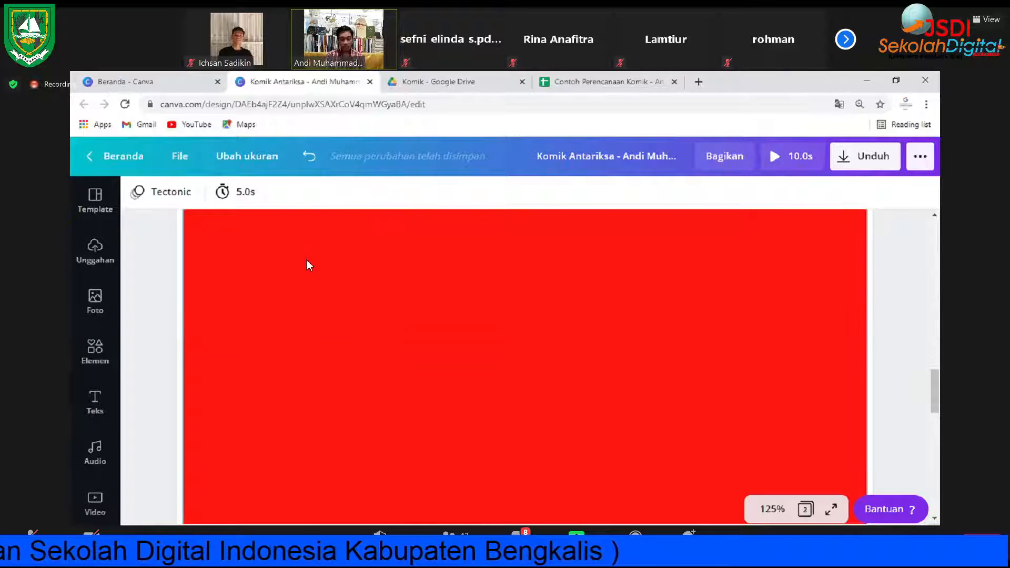
scroll(644, 298, "down", 2)
scroll(648, 302, "up", 5)
scroll(684, 320, "down", 3)
scroll(668, 339, "down", 1)
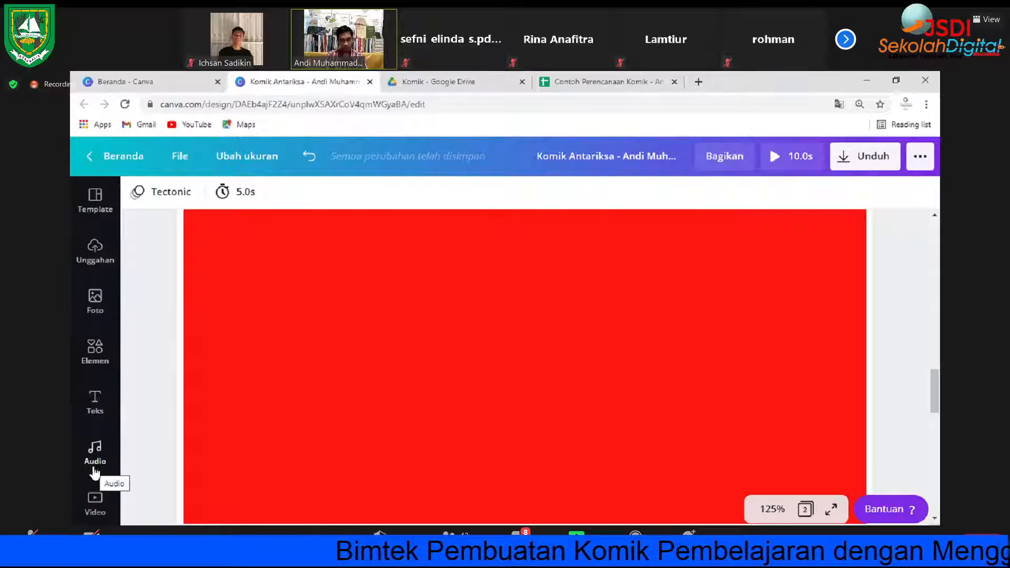
Step: Search the video library for "solar sytem"
scroll(96, 443, "down", 3)
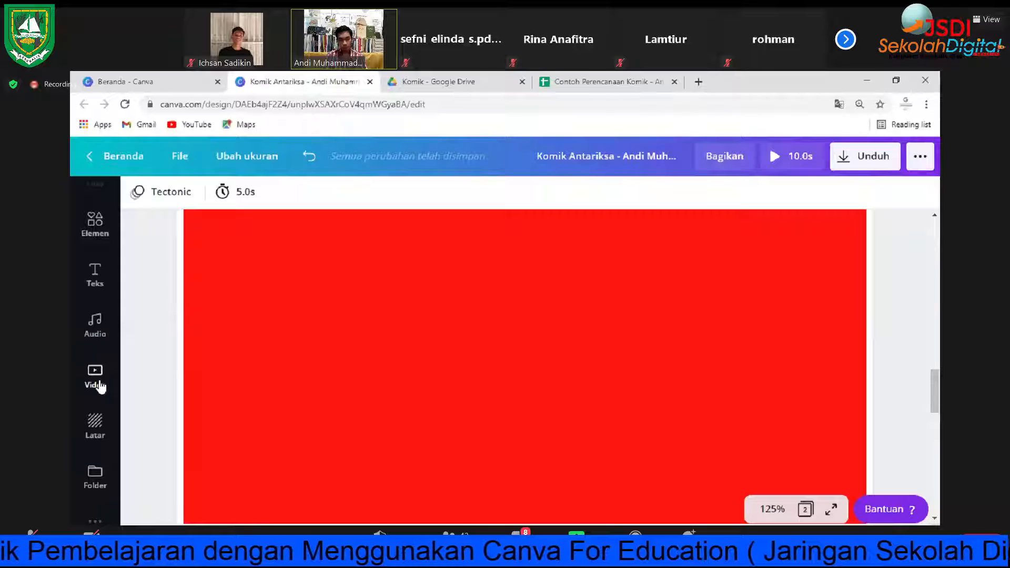
left_click(95, 376)
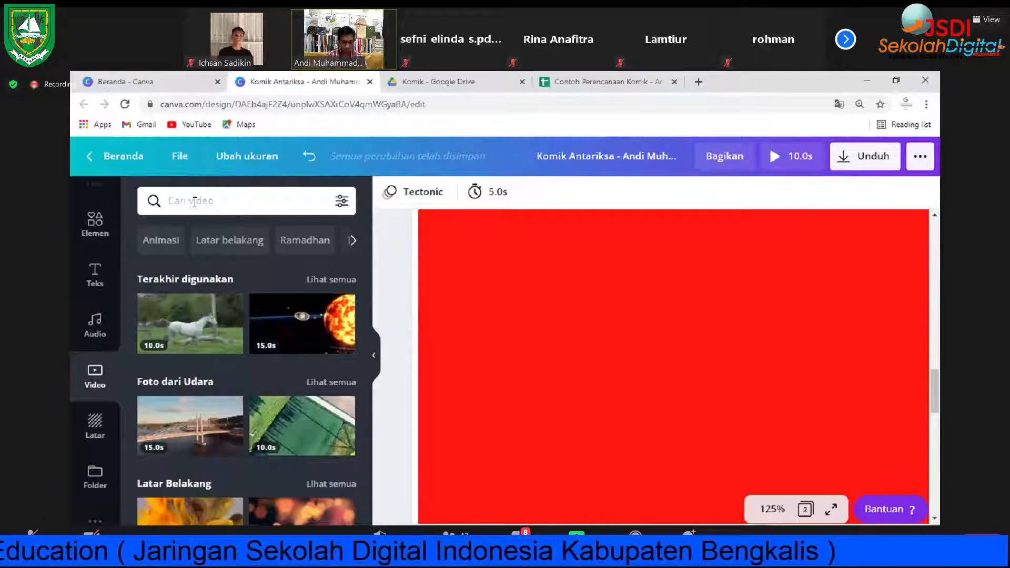
type("solar sy")
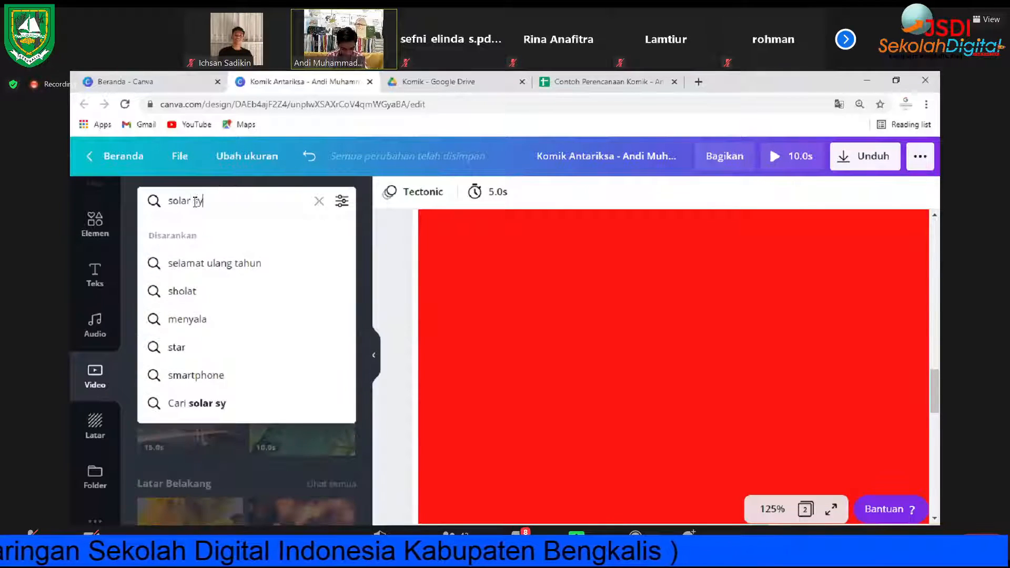
type("tem")
key("Return")
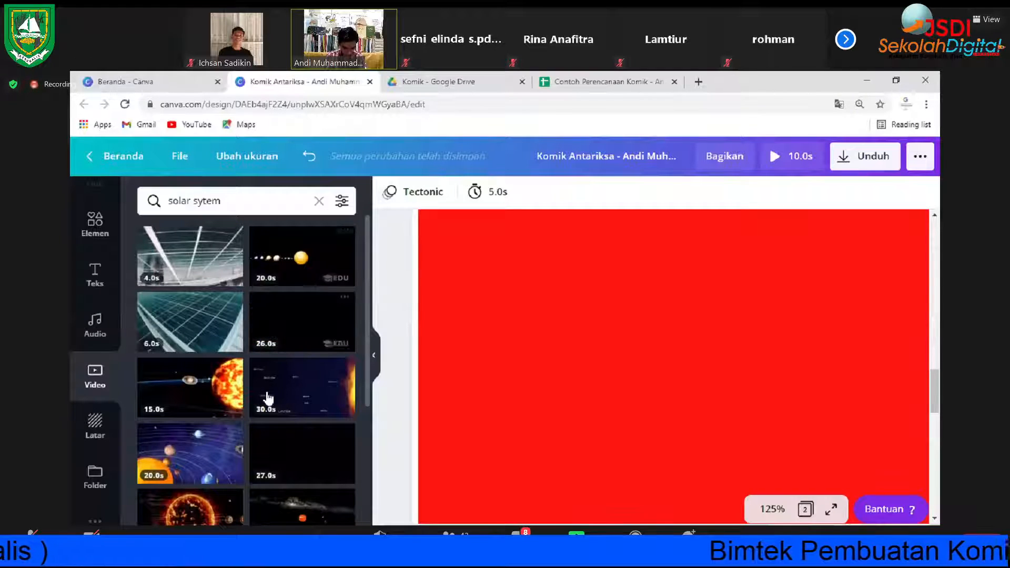
Step: Browse the video results and insert the 26-second video of planets orbiting the sun into page 2
scroll(266, 397, "down", 5)
scroll(267, 398, "down", 10)
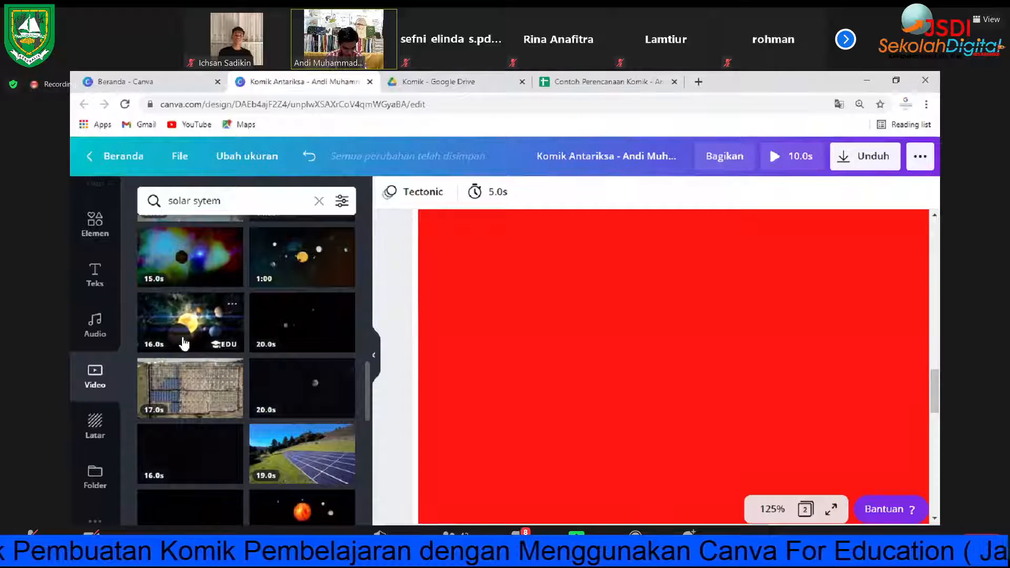
scroll(183, 342, "up", 3)
scroll(184, 342, "up", 5)
scroll(184, 343, "up", 2)
scroll(184, 343, "up", 2)
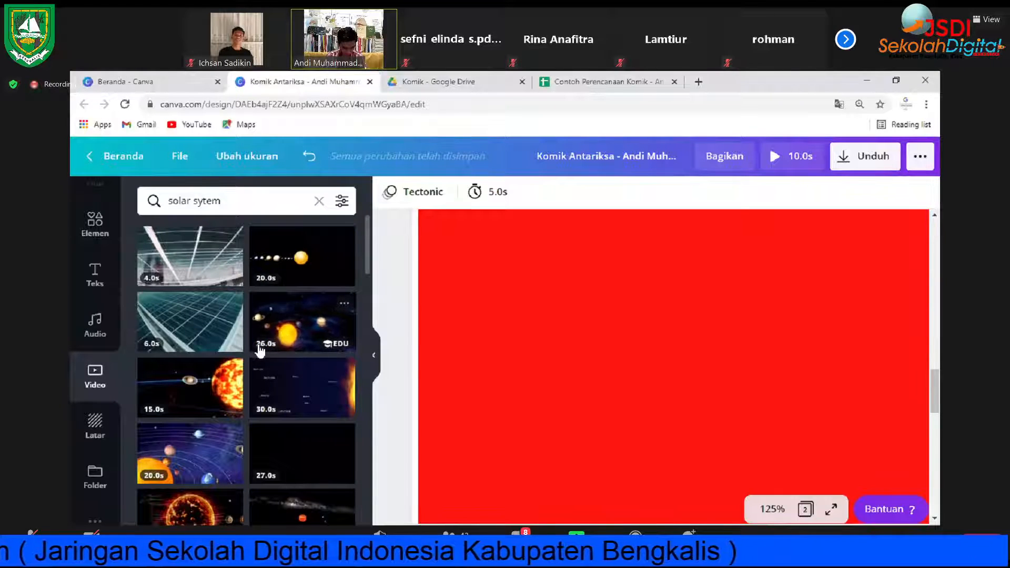
left_click(287, 323)
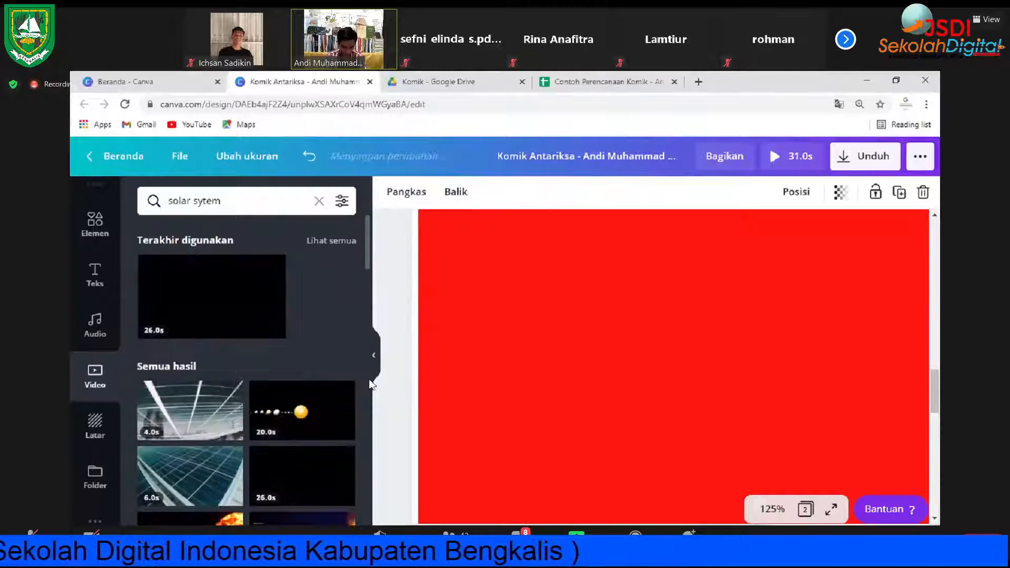
Step: Move the solar system video so its upper-left corner aligns with that of the first panel on page 2
scroll(487, 321, "down", 7)
scroll(517, 313, "up", 5)
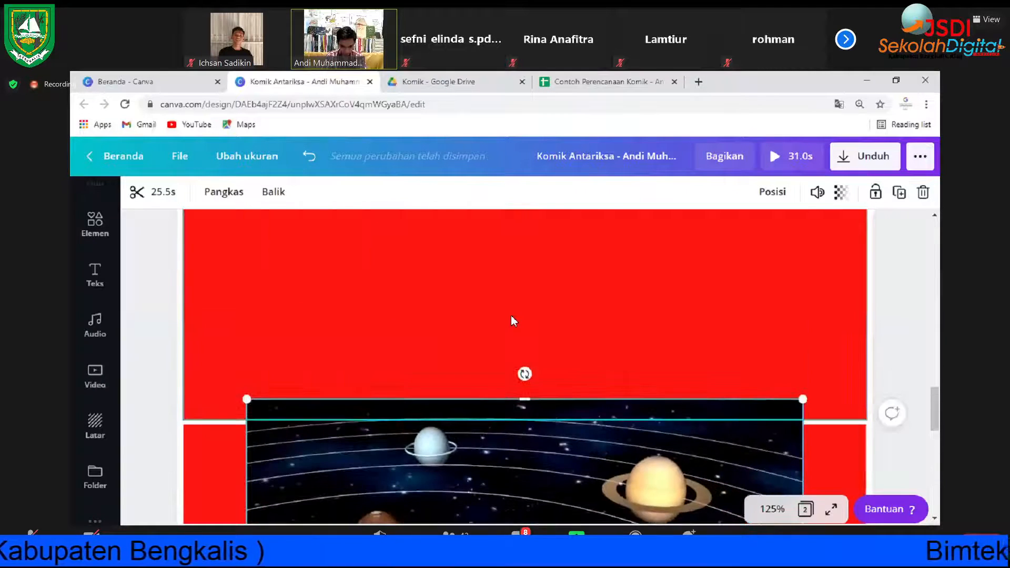
scroll(510, 314, "down", 4)
scroll(393, 346, "down", 3)
scroll(397, 363, "up", 6)
left_click_drag(398, 368, 356, 273)
scroll(326, 343, "up", 2)
left_click_drag(326, 344, 332, 307)
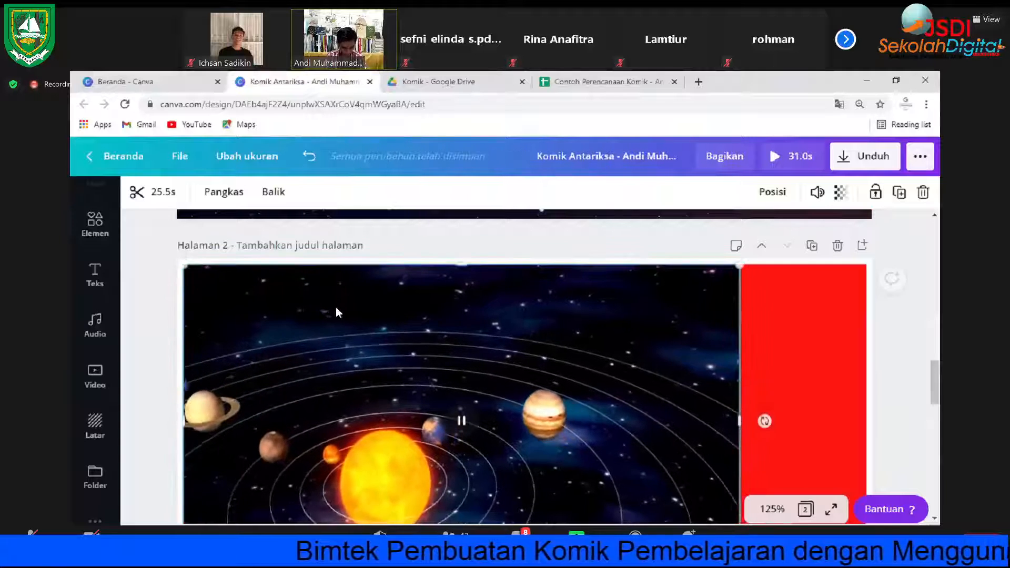
Step: Enlarge the solar system video from its lower-right corner until it covers the whole first panel, and deselect it
scroll(335, 308, "down", 5)
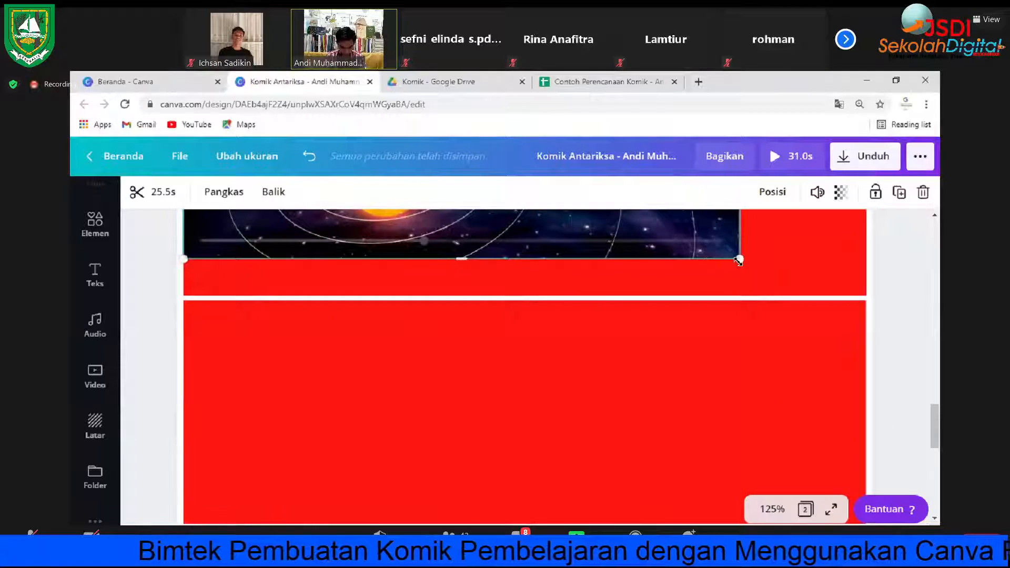
left_click_drag(739, 259, 866, 299)
scroll(691, 305, "up", 3)
left_click(906, 304)
scroll(903, 304, "up", 1)
scroll(903, 304, "down", 1)
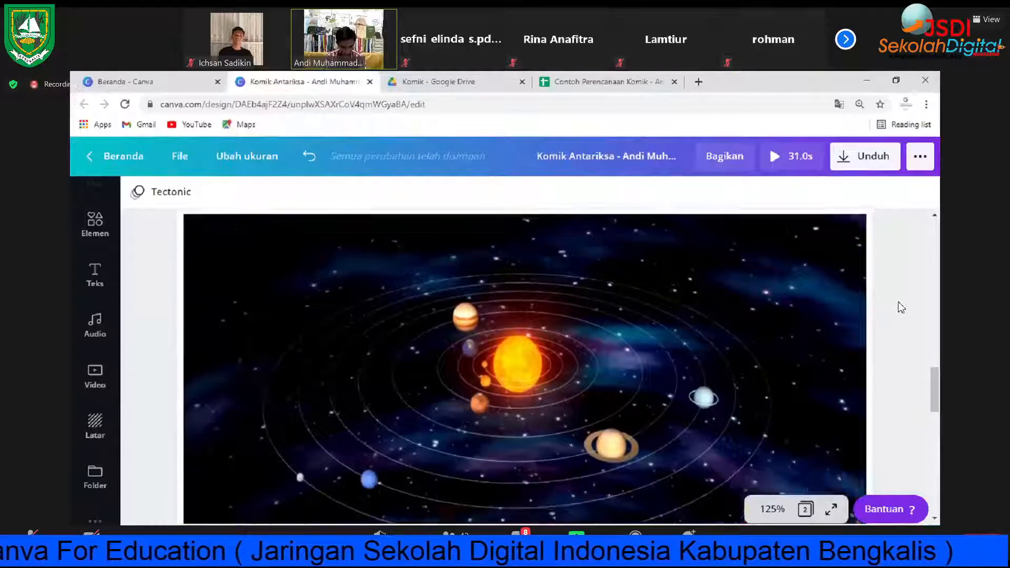
Step: Play the solar system video in the first panel and examine its motion and its fit within the panel
left_click(533, 365)
left_click(517, 316)
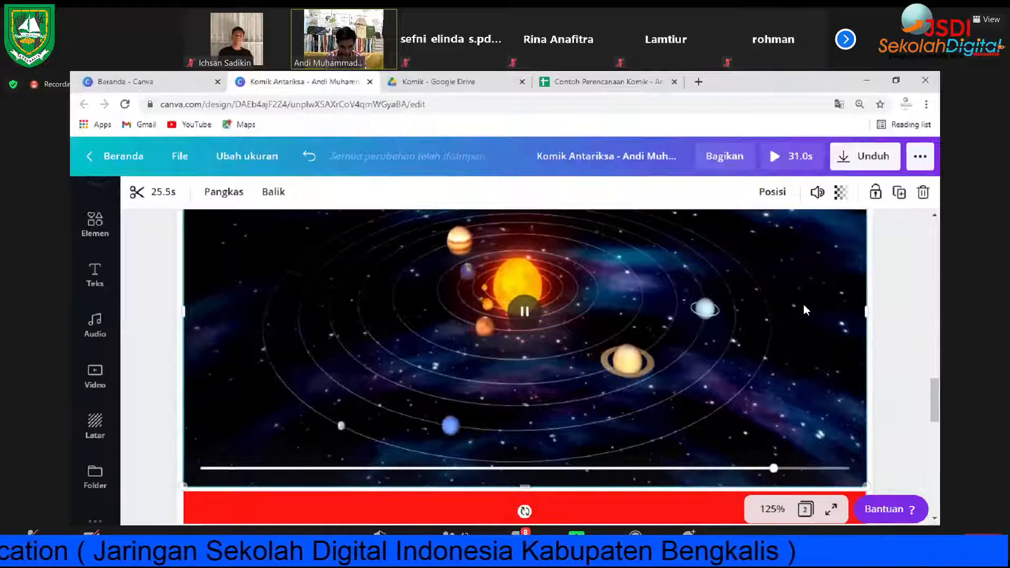
scroll(800, 309, "up", 1)
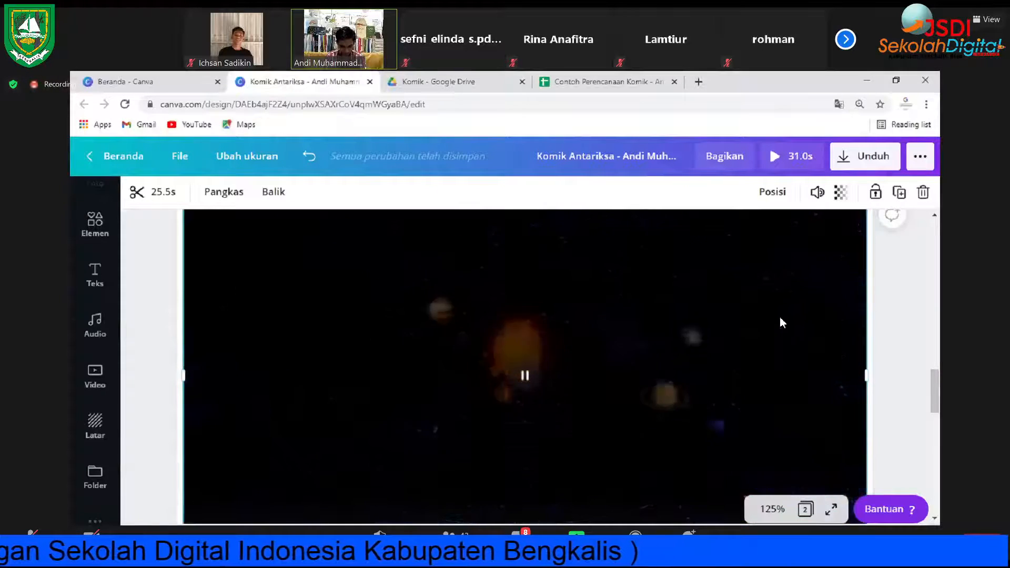
scroll(780, 316, "down", 1)
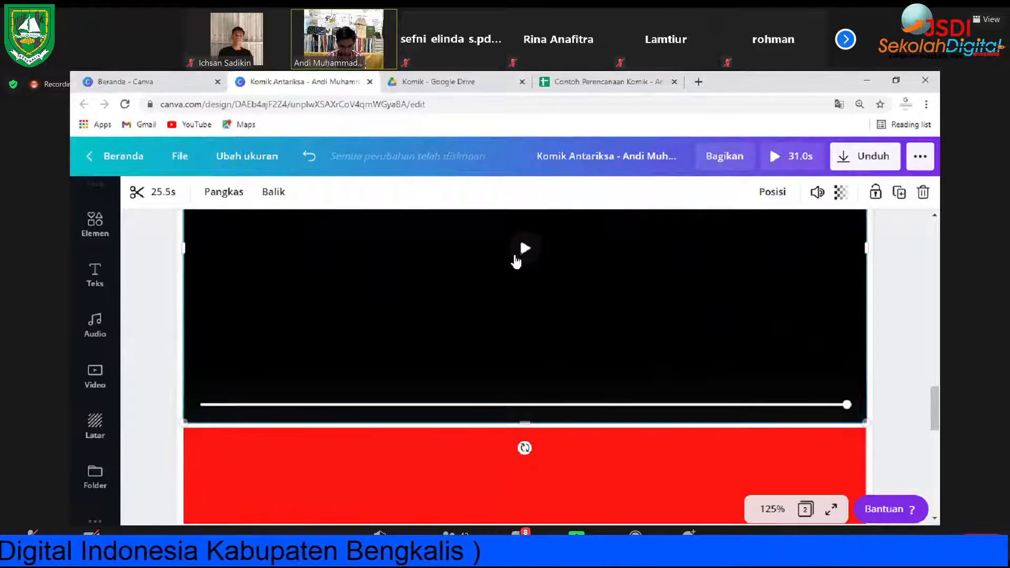
scroll(566, 293, "up", 3)
scroll(567, 294, "down", 2)
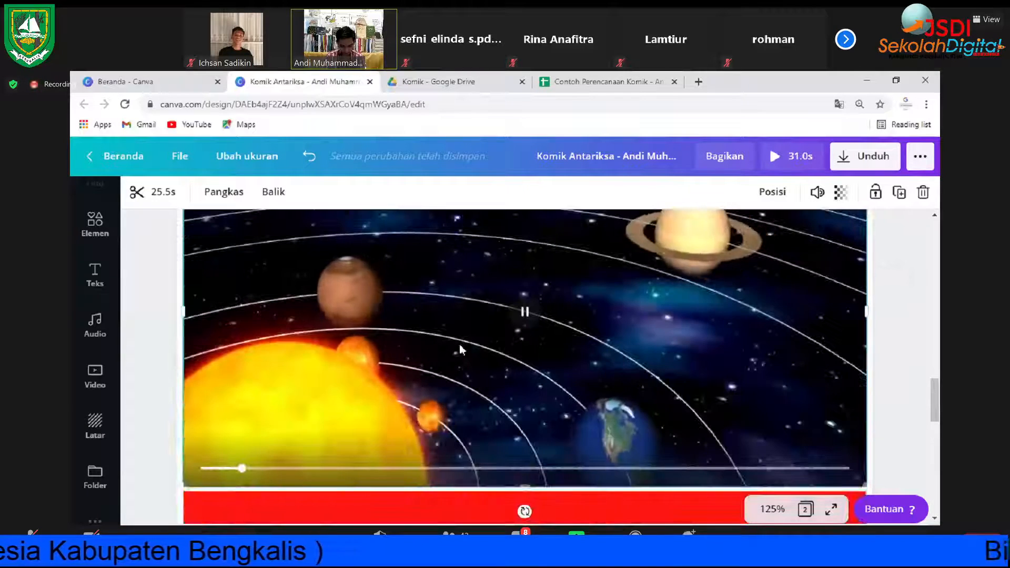
scroll(362, 368, "down", 3)
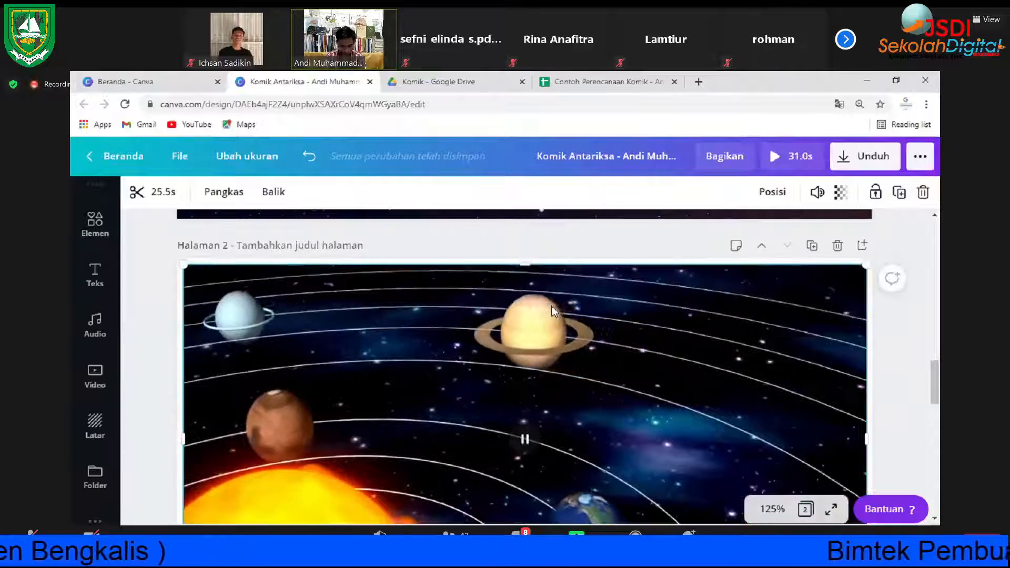
scroll(547, 368, "down", 3)
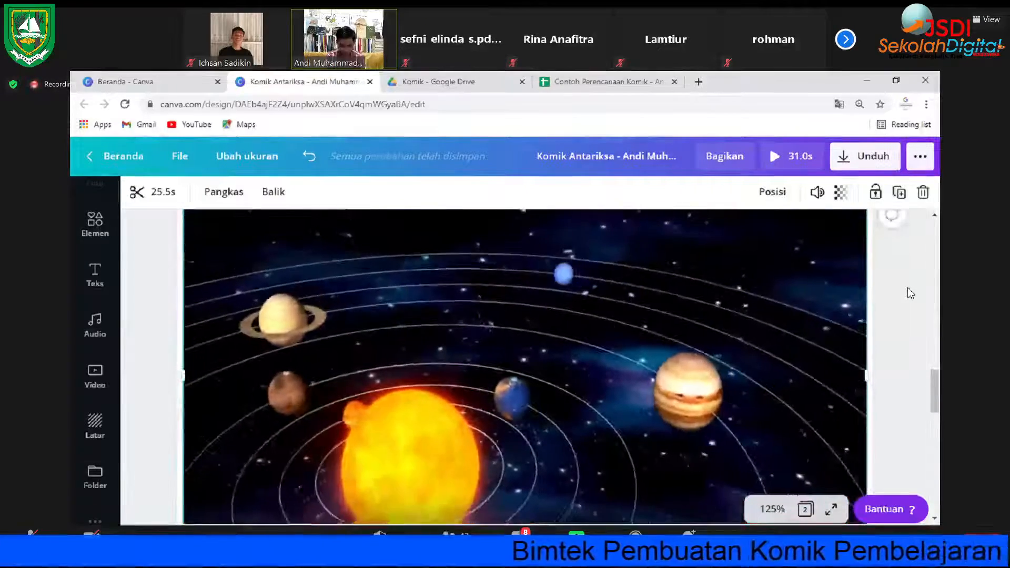
scroll(909, 292, "down", 1)
scroll(908, 293, "up", 1)
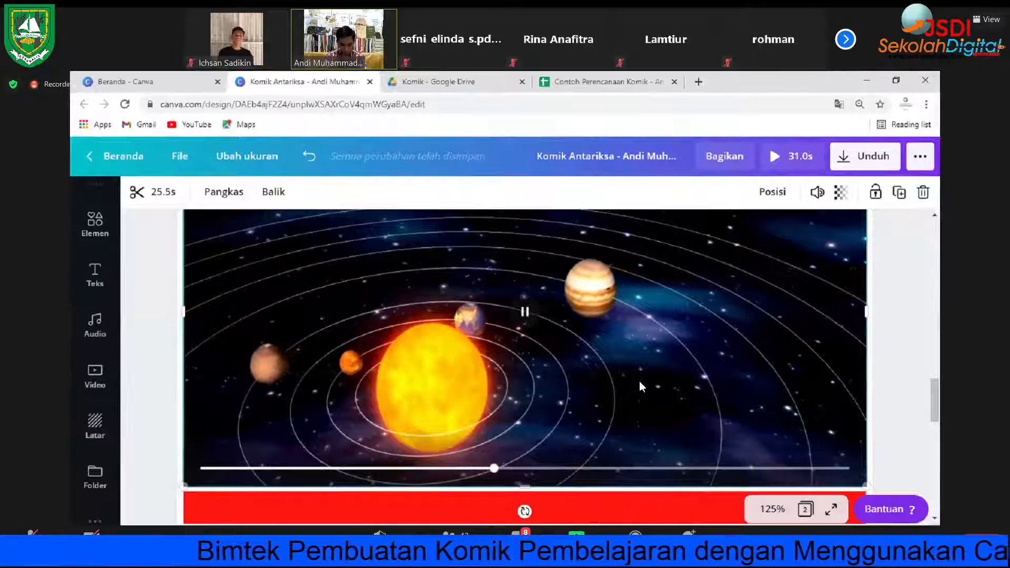
Step: Select the middle red panel to check its lock, and compare its position with the video above
scroll(646, 390, "down", 2)
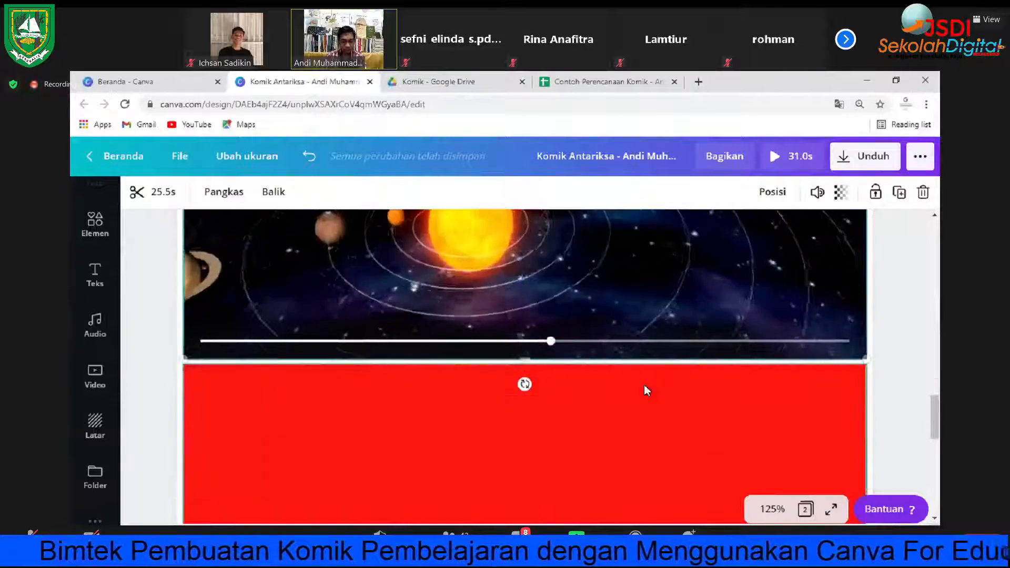
scroll(219, 454, "down", 2)
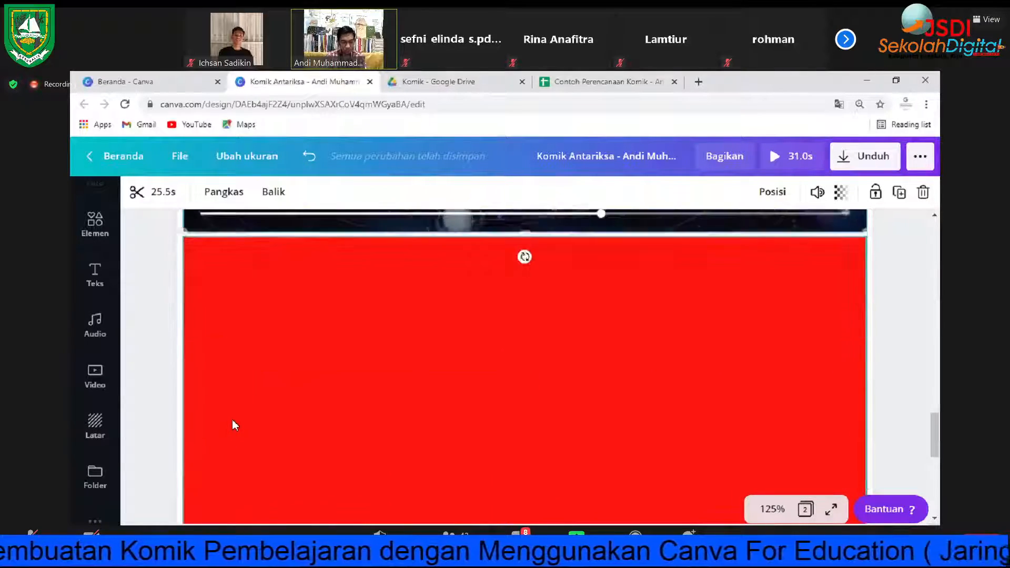
scroll(263, 347, "down", 3)
left_click(264, 343)
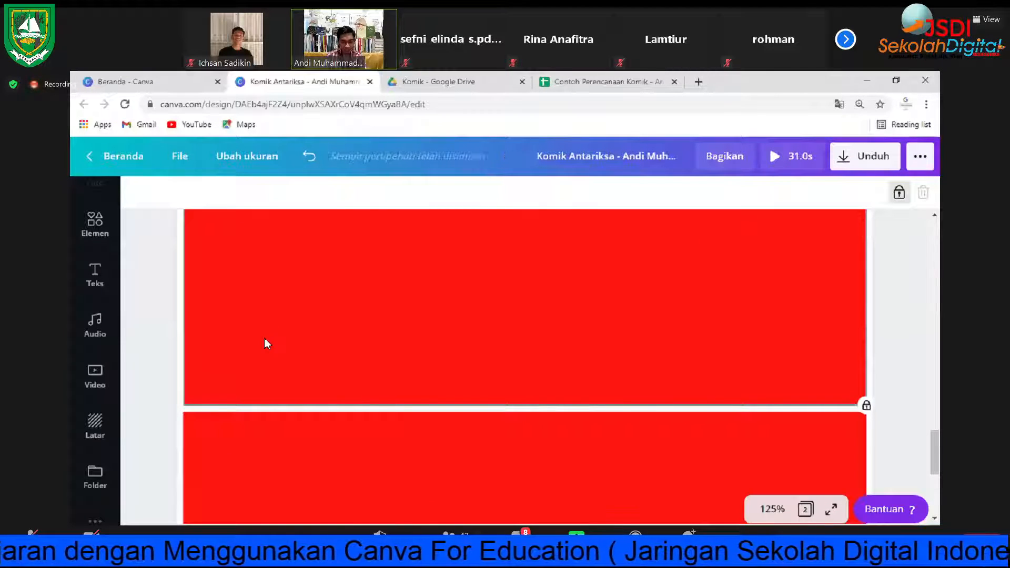
scroll(264, 345, "up", 3)
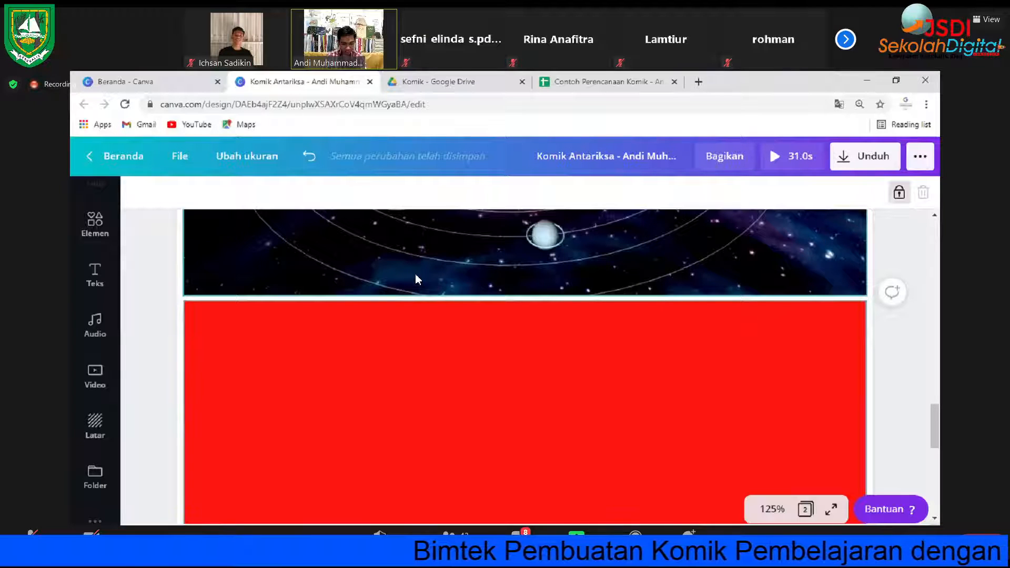
scroll(416, 278, "up", 2)
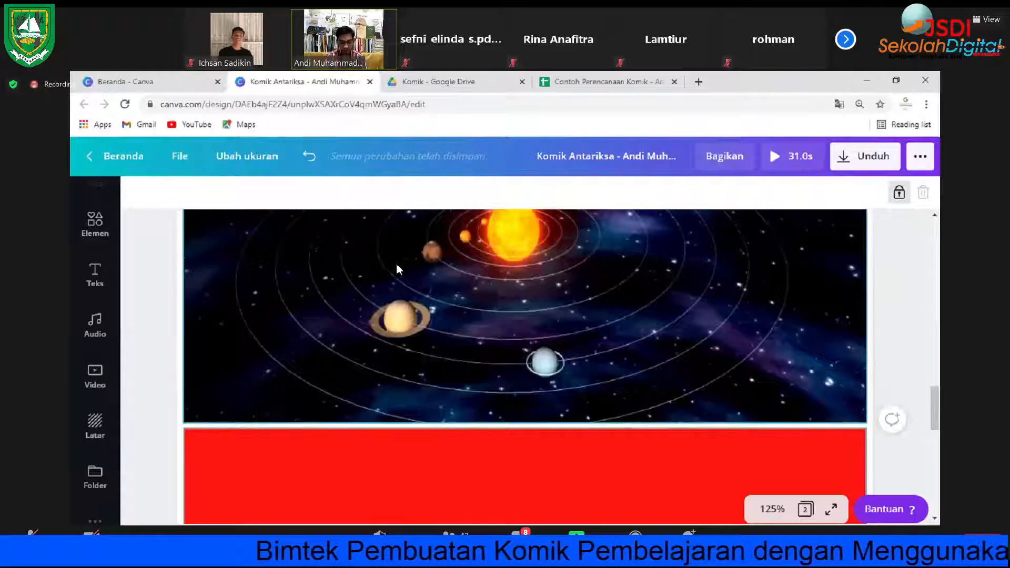
Step: Search the elements library for "solar sytem"
scroll(89, 344, "up", 2)
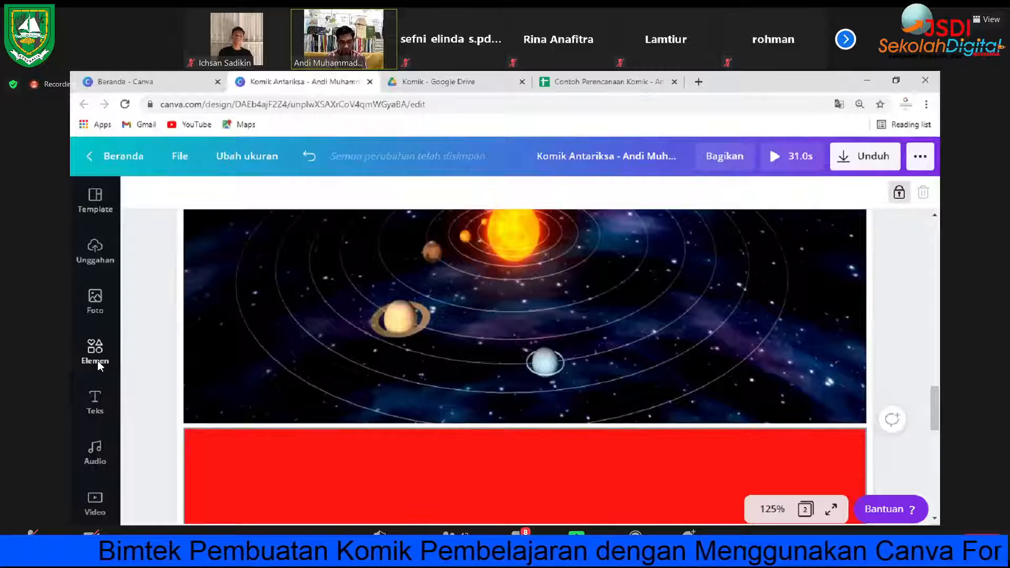
left_click(95, 353)
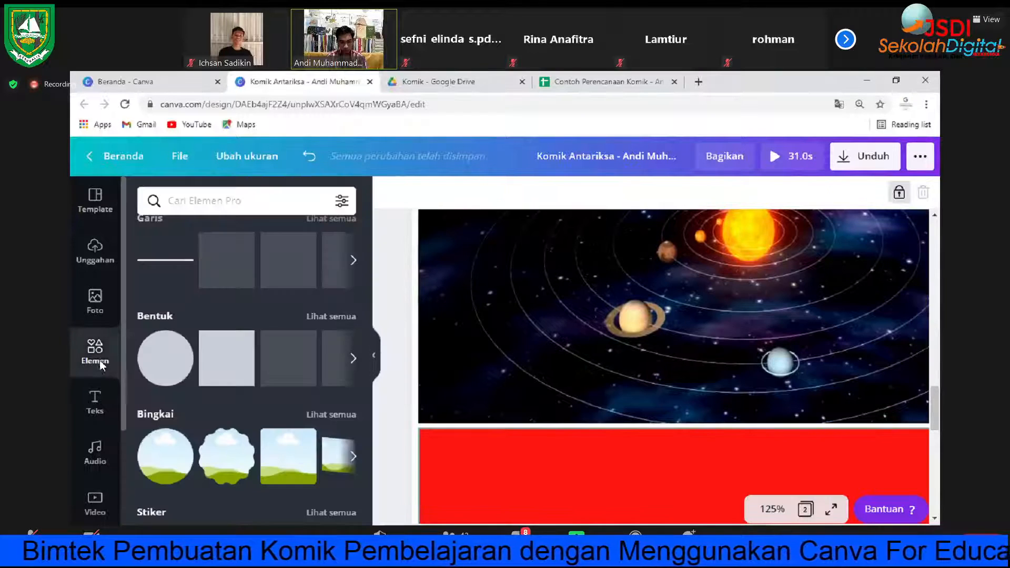
left_click(188, 204)
type("so")
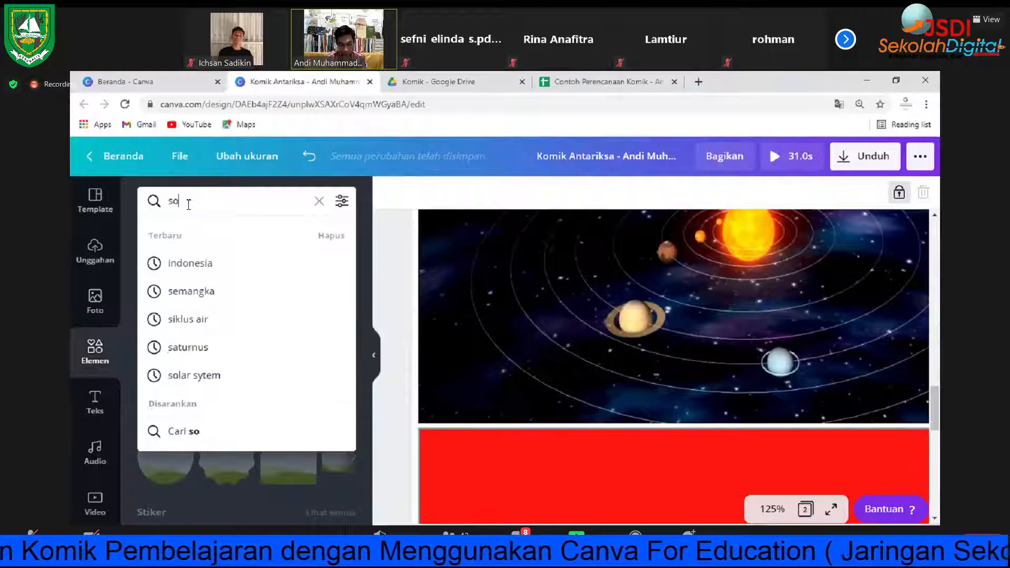
type("lar sytem")
key("Return")
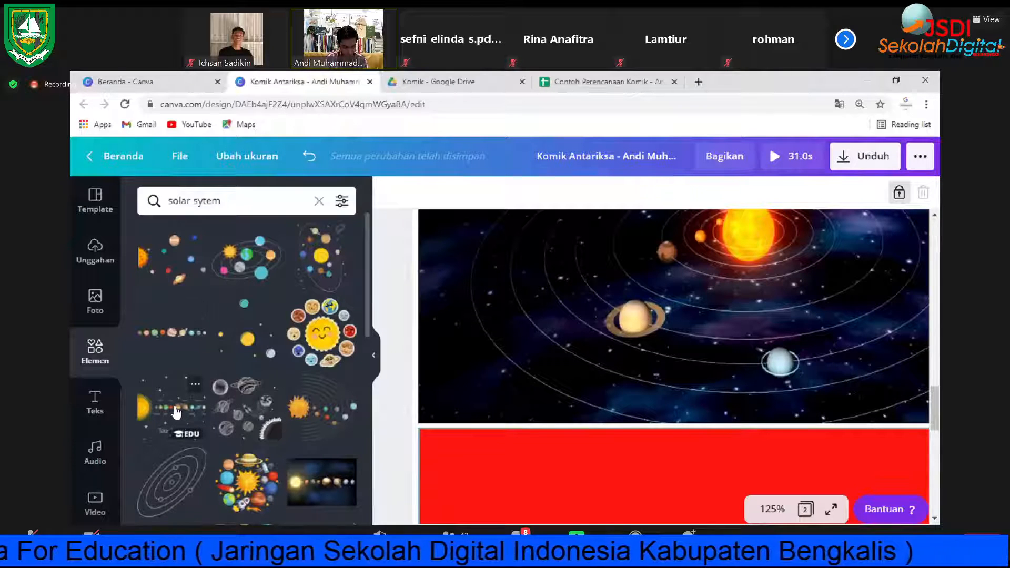
Step: Add the "Solar System" graphic with the half sun and labelled row of planets to page 2's middle panel, and collapse the search results
scroll(176, 412, "down", 5)
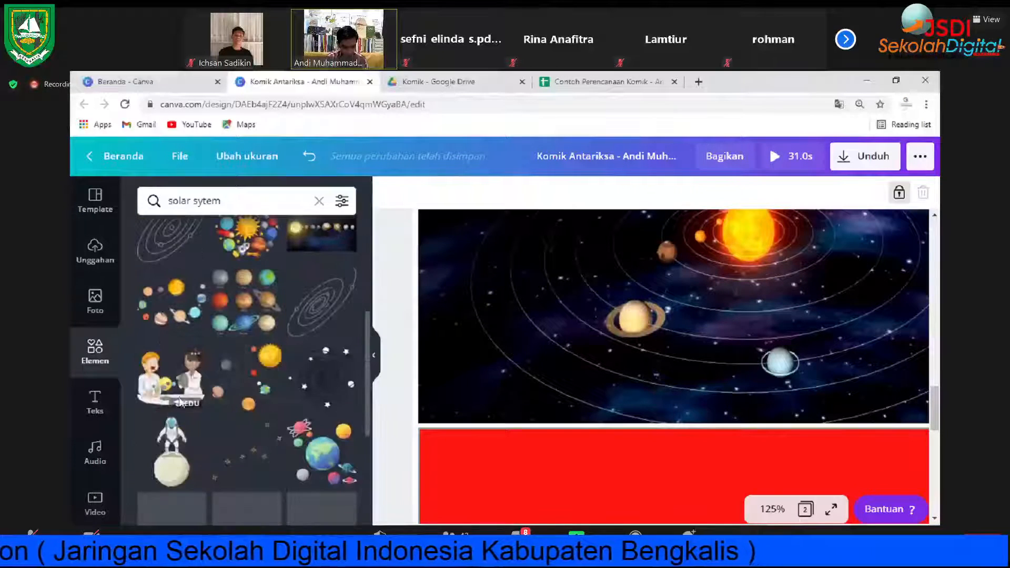
scroll(234, 339, "down", 5)
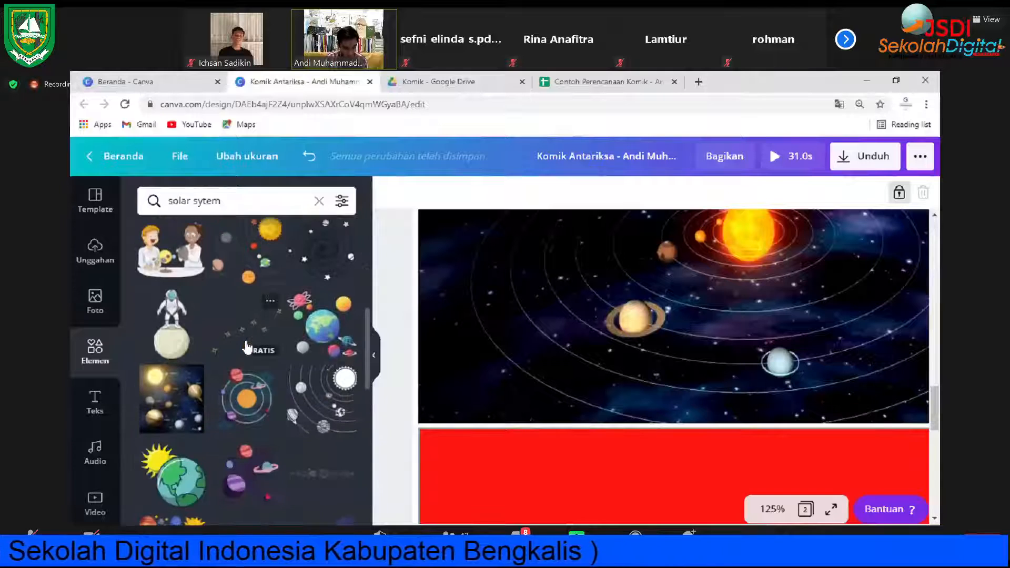
scroll(244, 344, "down", 4)
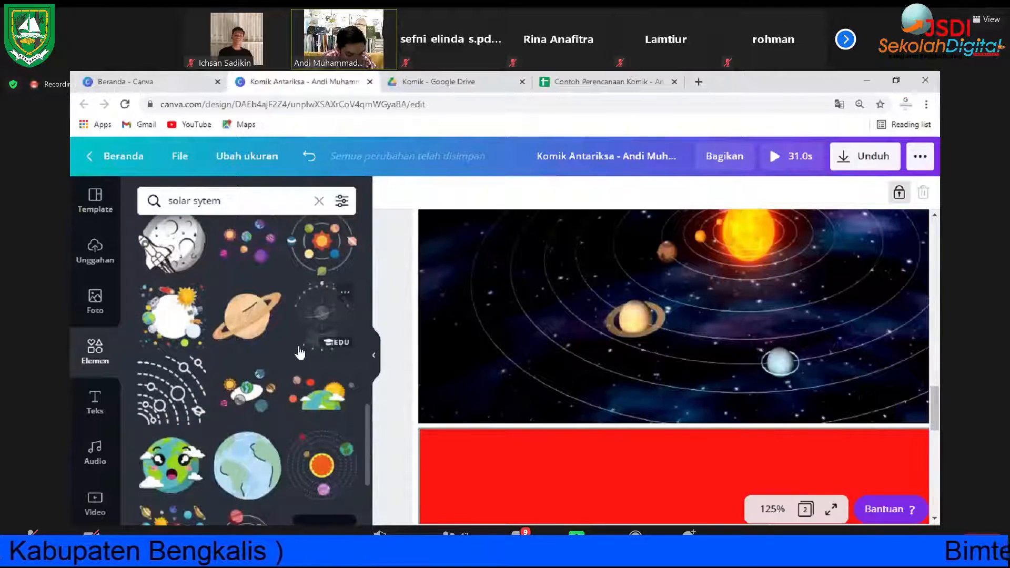
scroll(300, 351, "down", 4)
scroll(300, 352, "down", 5)
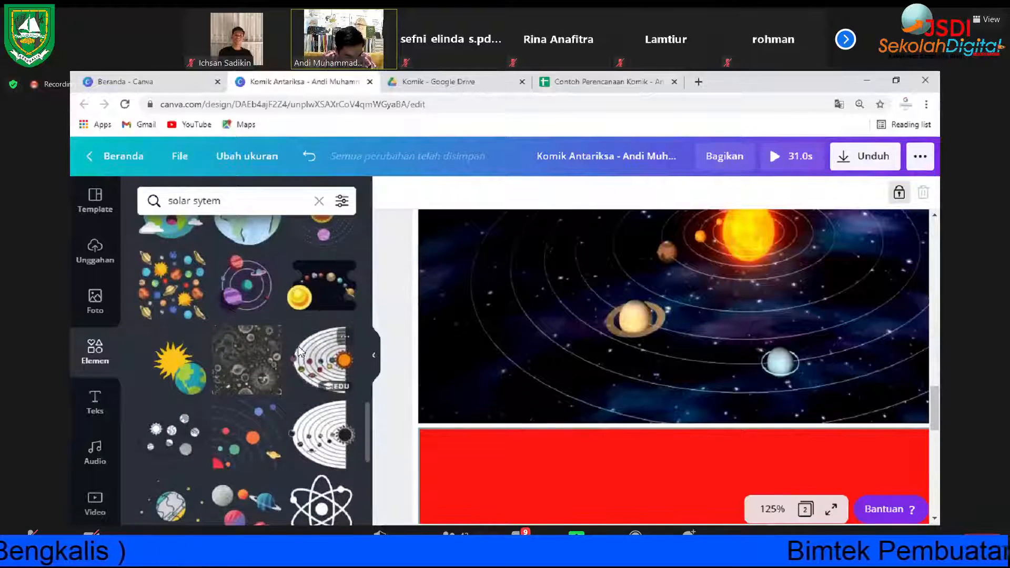
scroll(299, 348, "up", 3)
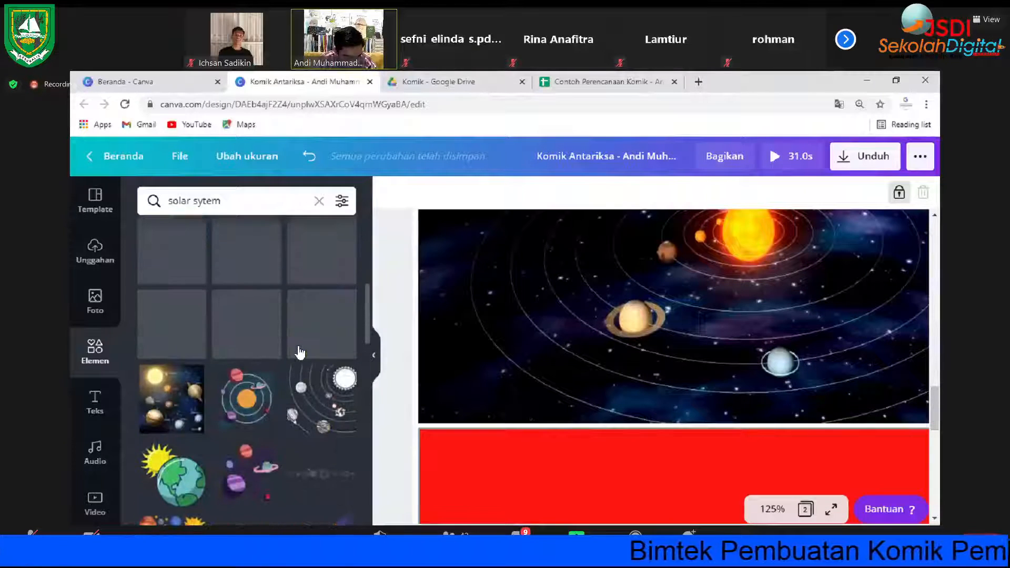
scroll(300, 351, "up", 3)
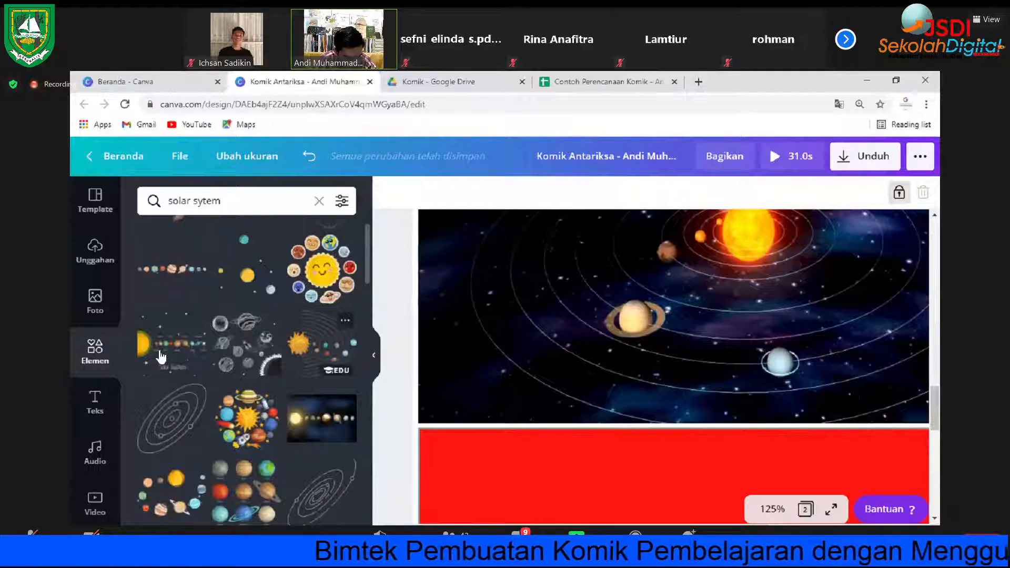
left_click(161, 356)
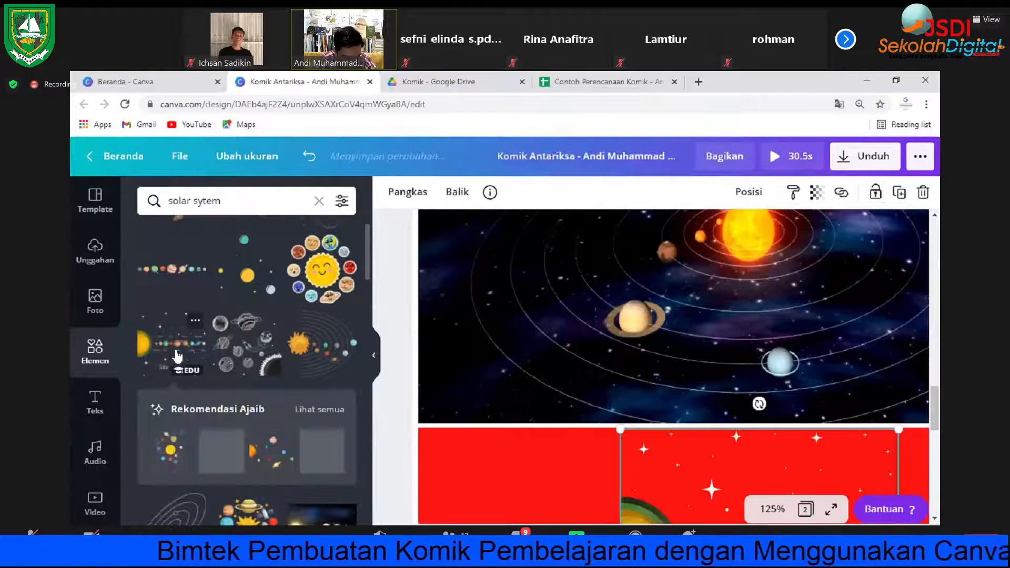
left_click(377, 357)
scroll(508, 363, "down", 4)
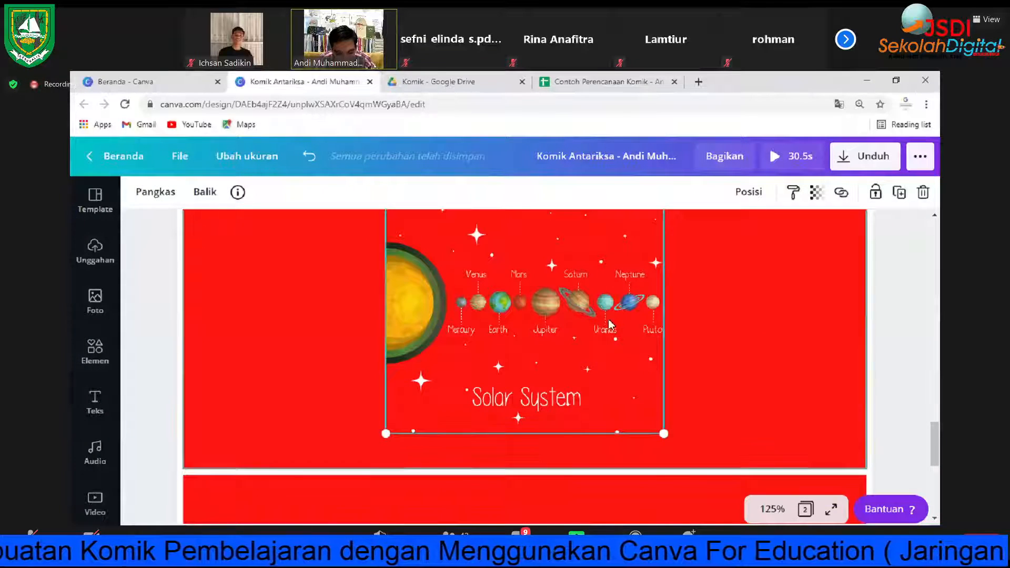
Step: Select the middle red panel behind the Solar System graphic and unlock it
left_click(763, 345)
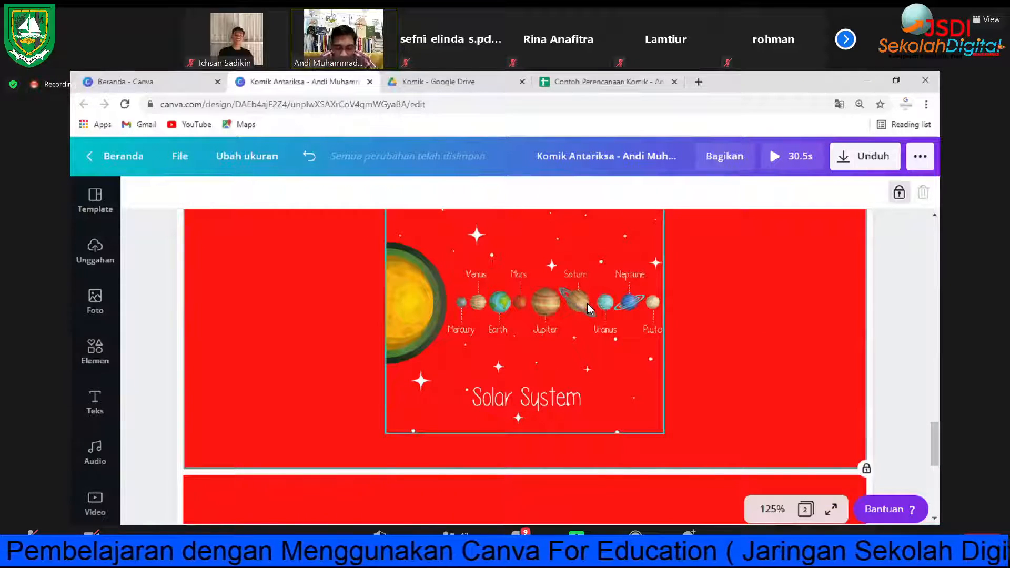
scroll(702, 381, "up", 2)
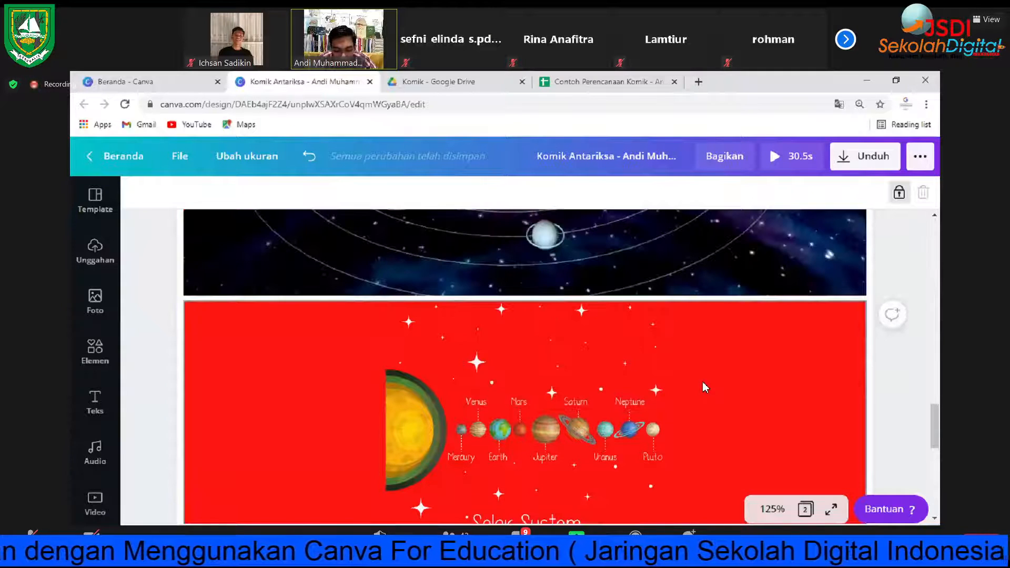
scroll(694, 362, "down", 2)
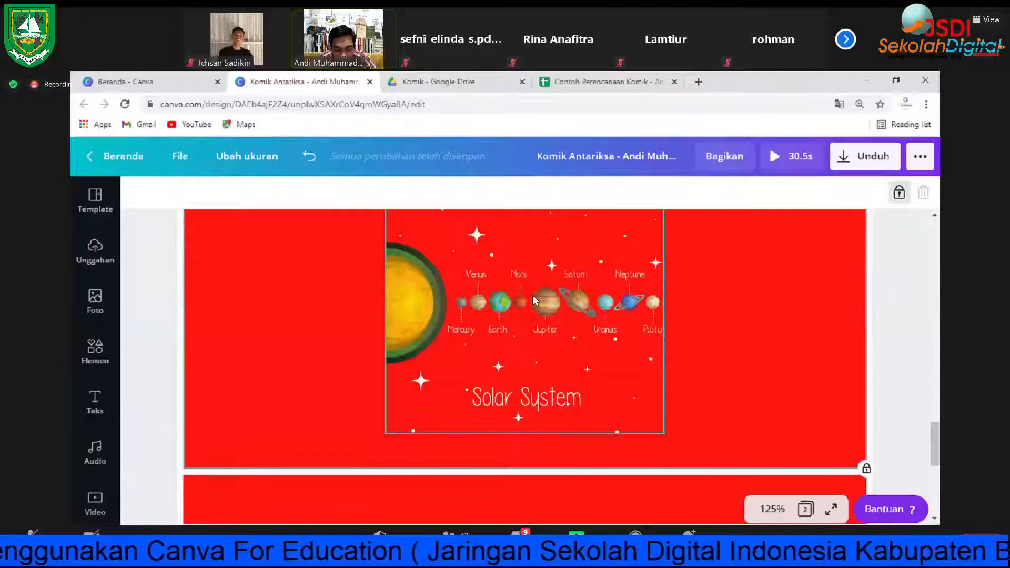
left_click(759, 347)
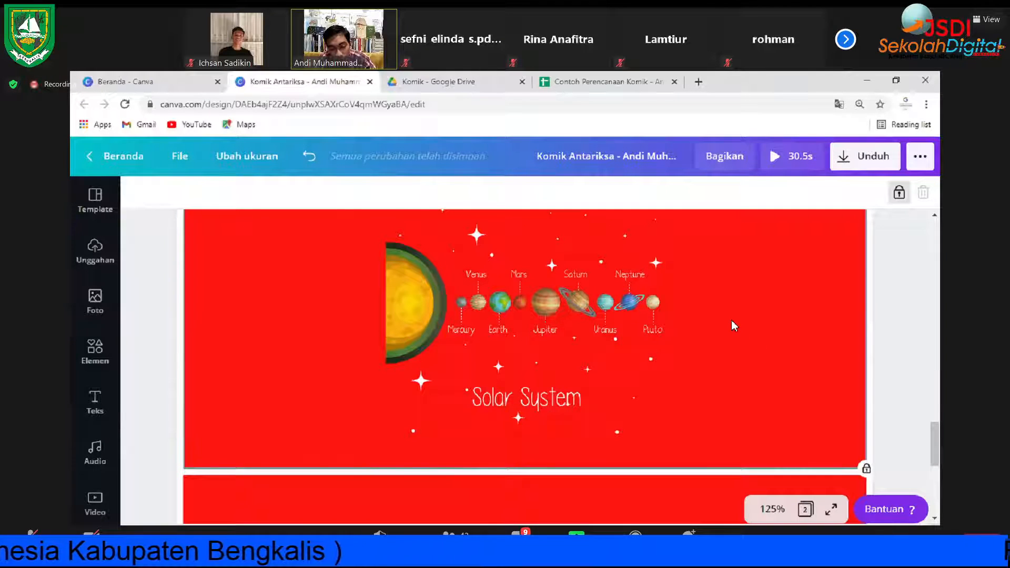
left_click(898, 193)
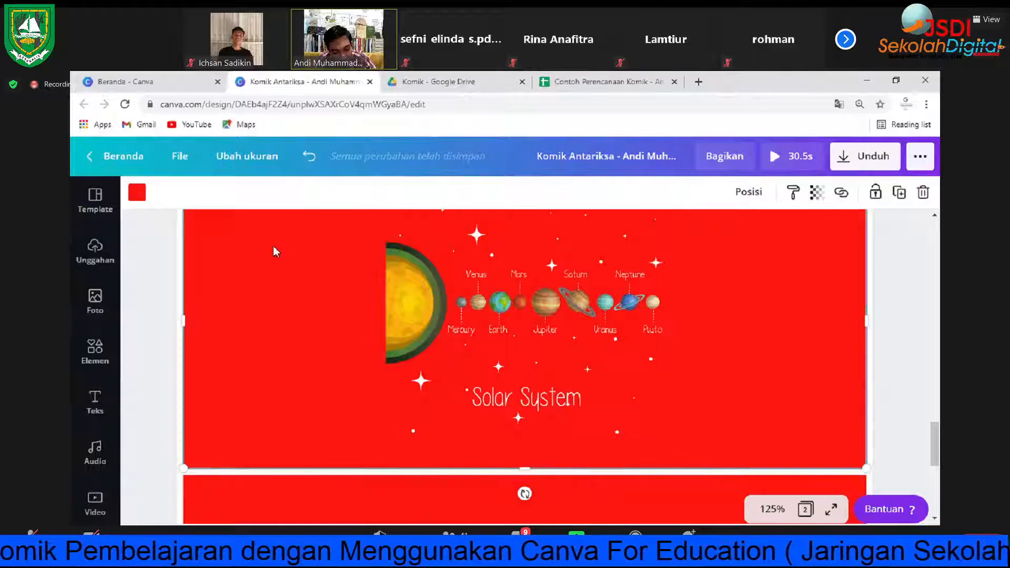
Step: Recolour the middle panel with a new custom blue-violet, #4710FF
left_click(137, 193)
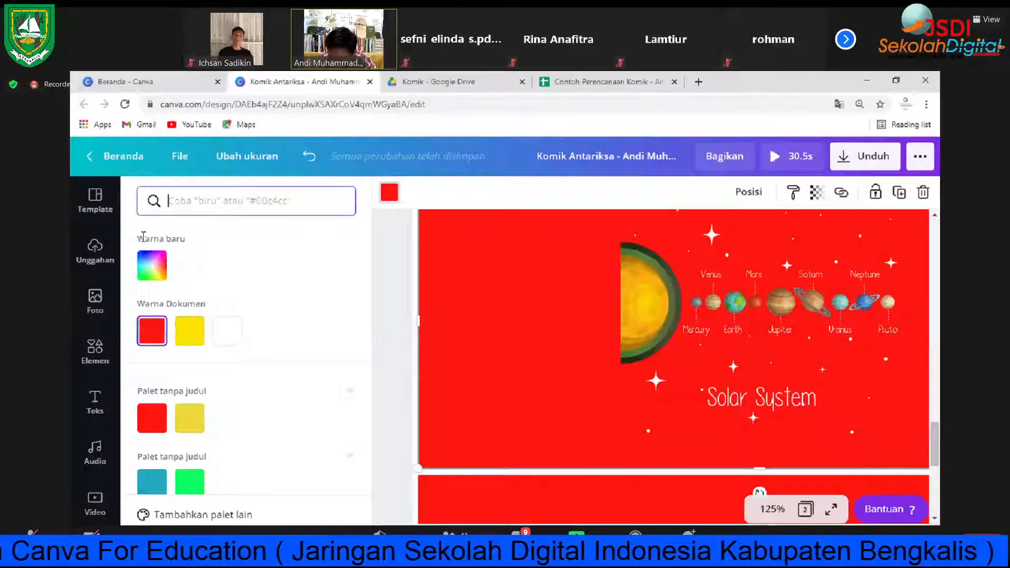
left_click(152, 267)
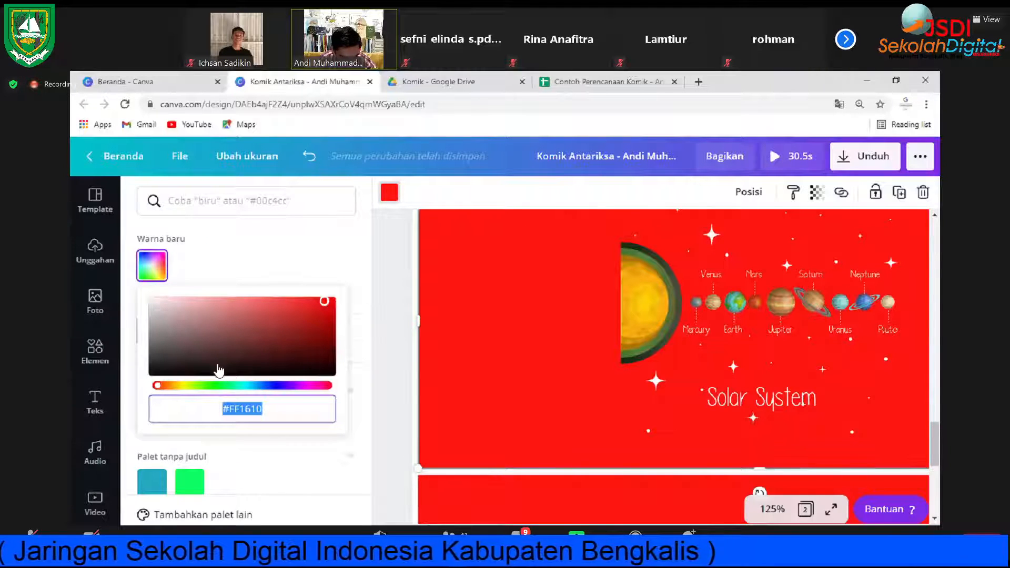
left_click(277, 385)
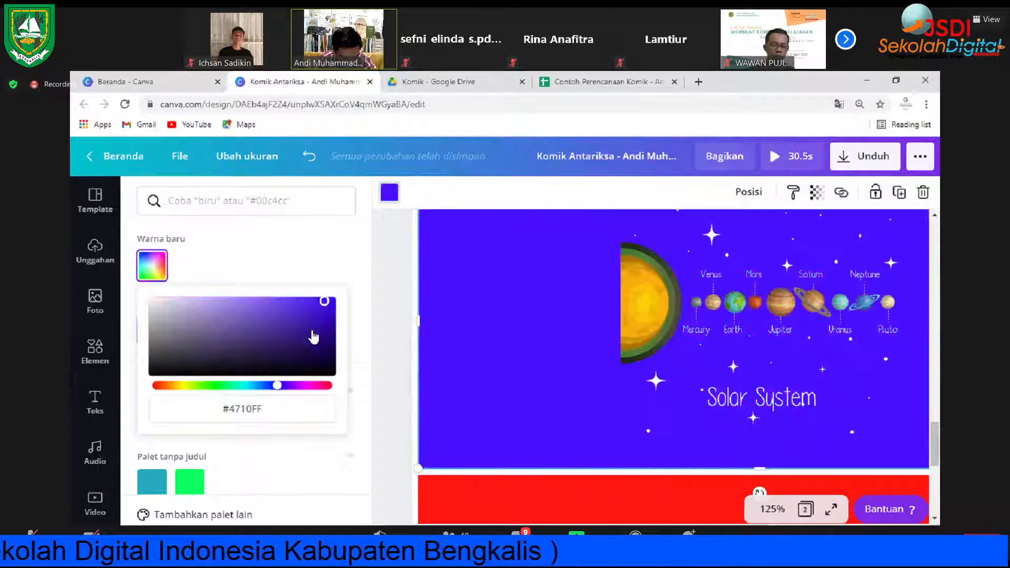
Step: Recolour the background of the panel behind the solar system graphic to dark navy #0A0322 and lock it in place
left_click_drag(324, 301, 321, 364)
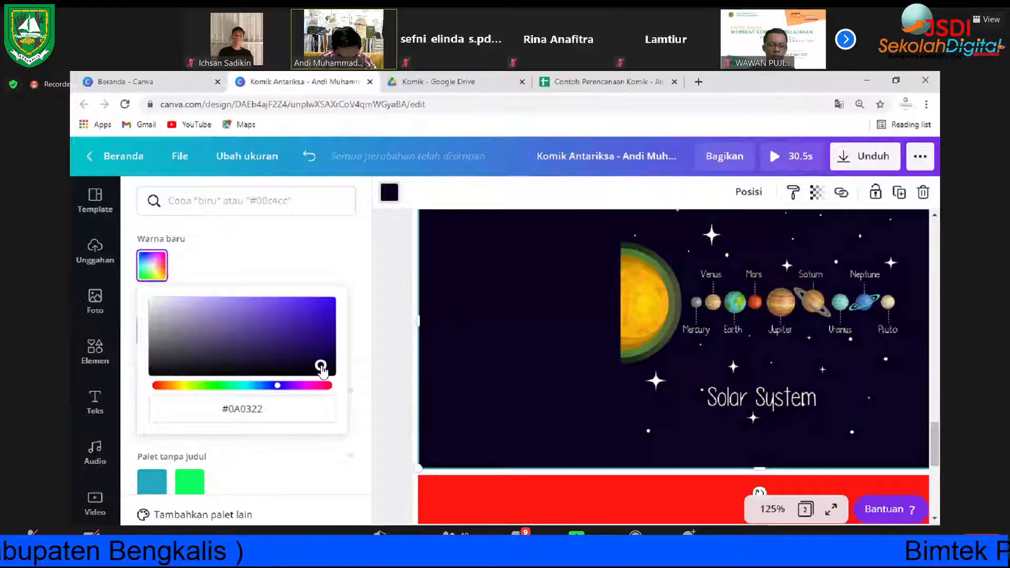
left_click(381, 315)
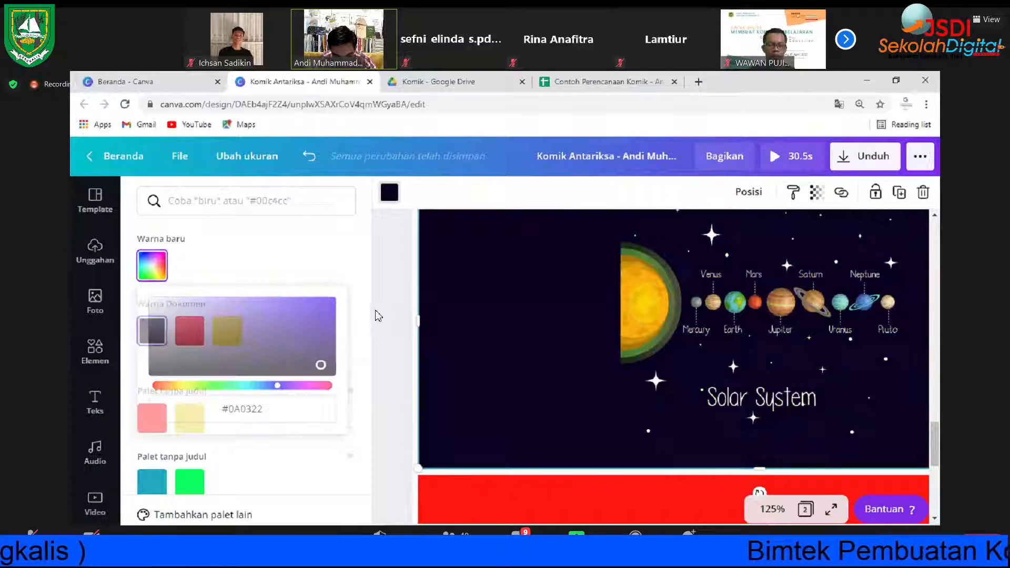
left_click(879, 190)
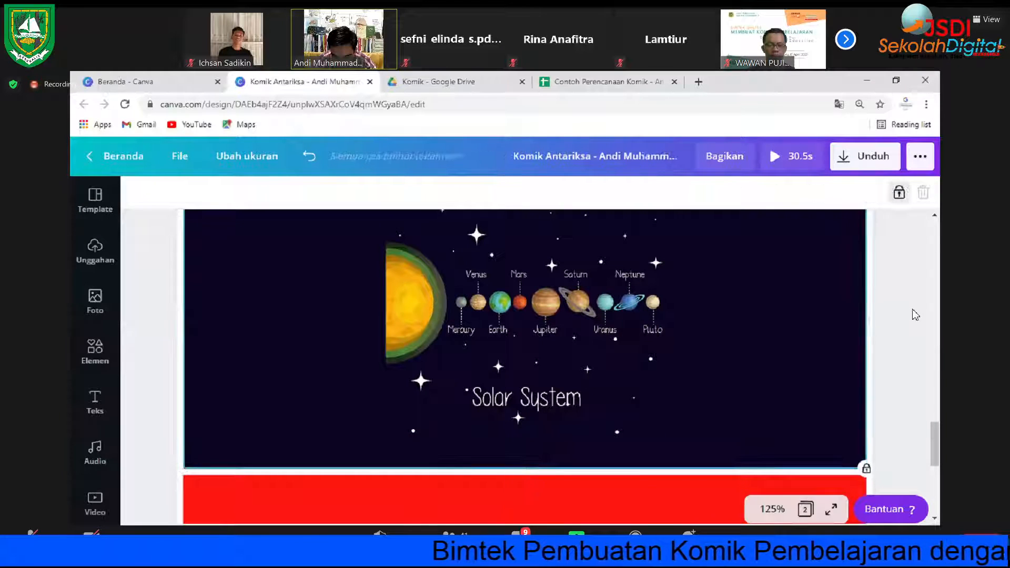
left_click(903, 309)
Step: Enlarge the solar system graphic and align it to the dark panel's left edge, with the row of planets inside the panel
scroll(653, 346, "up", 1)
left_click_drag(654, 347, 841, 384)
scroll(534, 458, "down", 3)
scroll(647, 352, "up", 1)
scroll(647, 355, "up", 4)
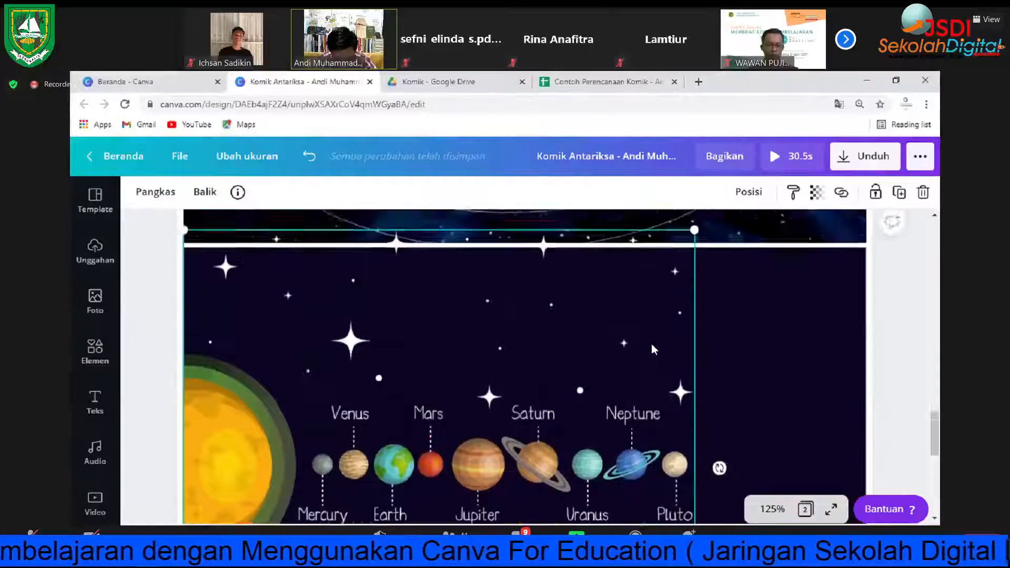
left_click_drag(622, 363, 640, 256)
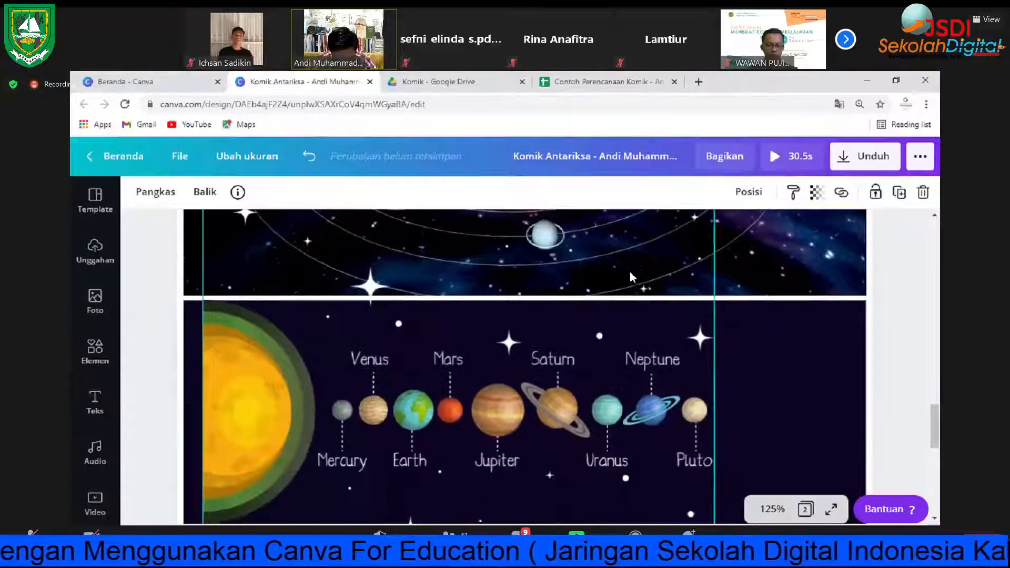
scroll(687, 385, "down", 4)
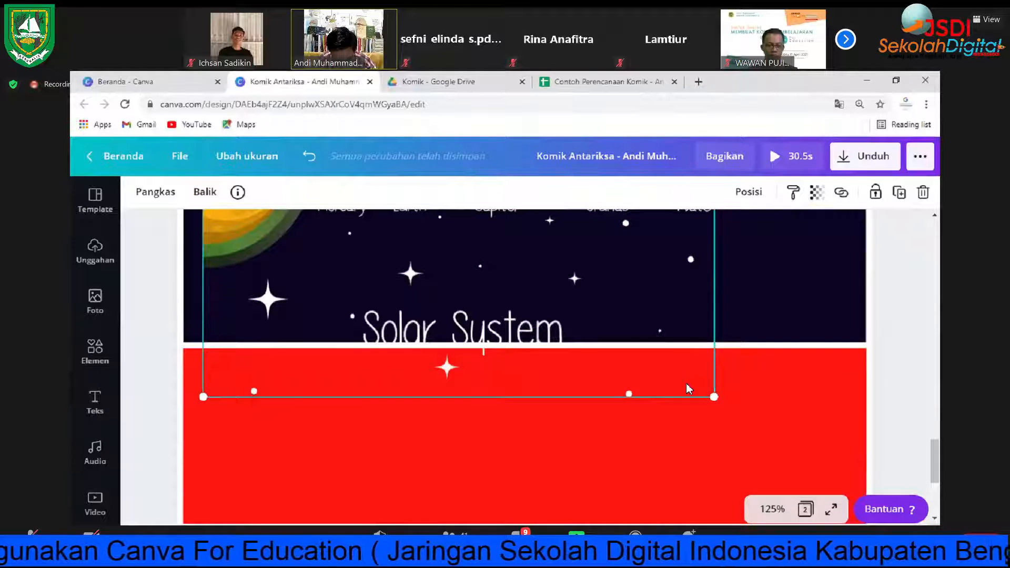
left_click_drag(713, 396, 823, 405)
scroll(769, 408, "up", 2)
left_click_drag(756, 403, 736, 399)
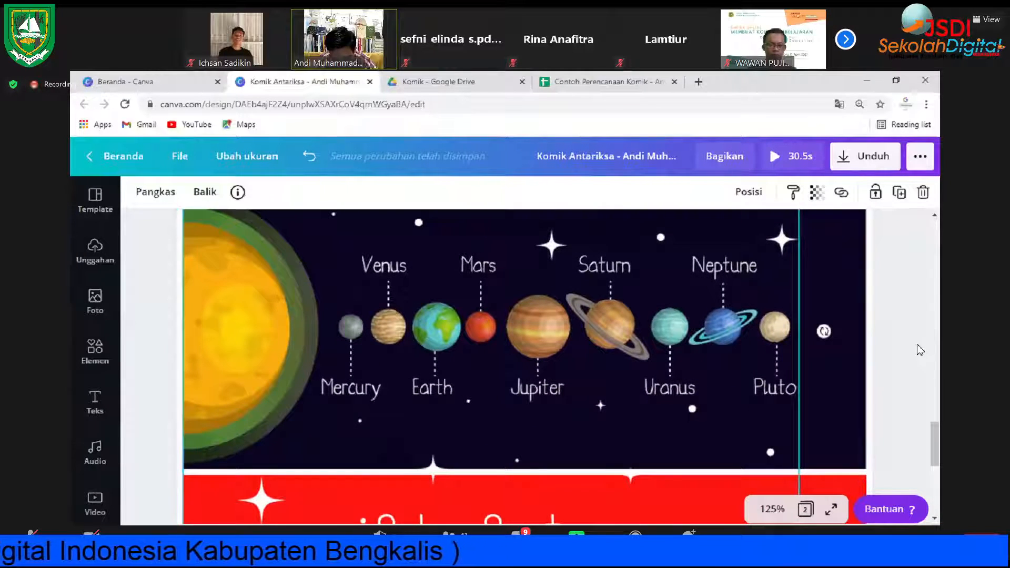
left_click(920, 350)
Step: Crop the lower part of the solar system graphic, including its Solar System title, off the red panel
scroll(919, 349, "up", 5)
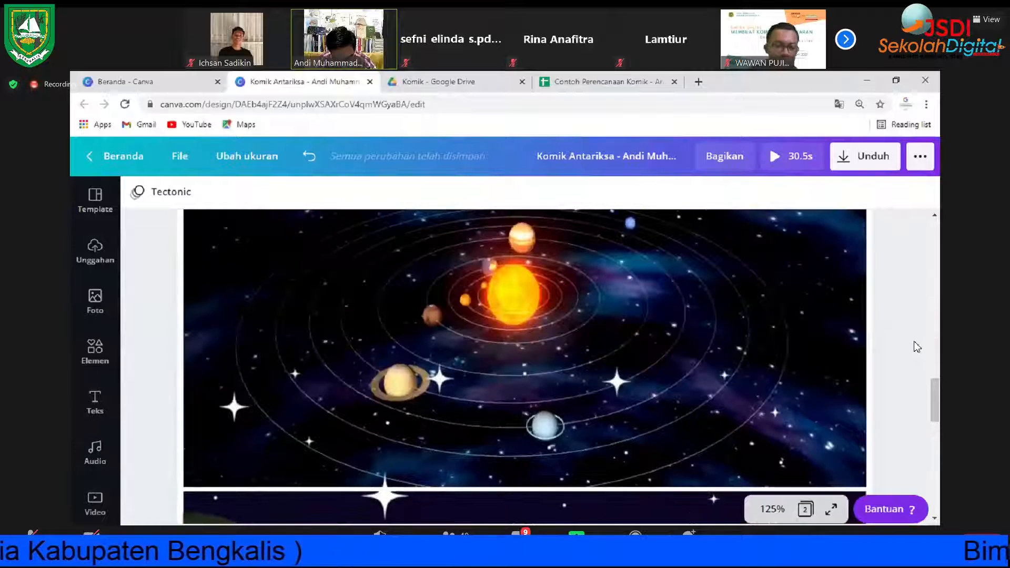
scroll(915, 345, "down", 5)
scroll(913, 344, "down", 3)
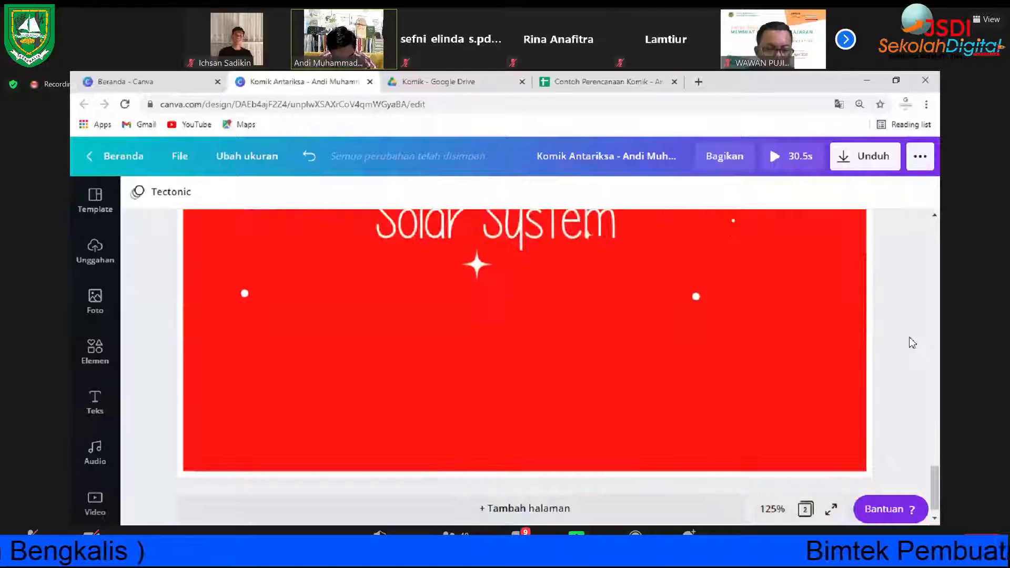
scroll(777, 336, "up", 3)
left_click(686, 321)
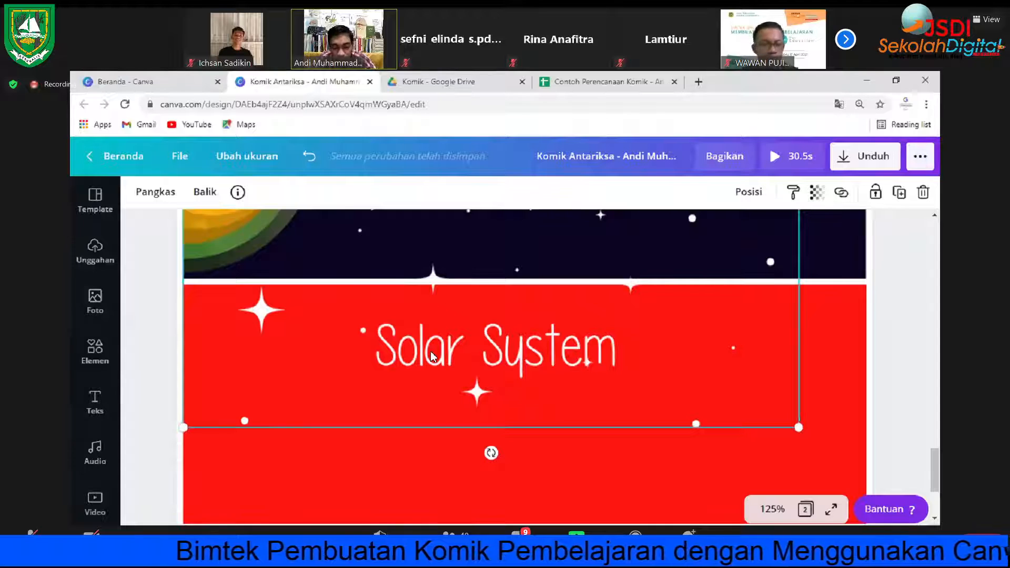
left_click(840, 326)
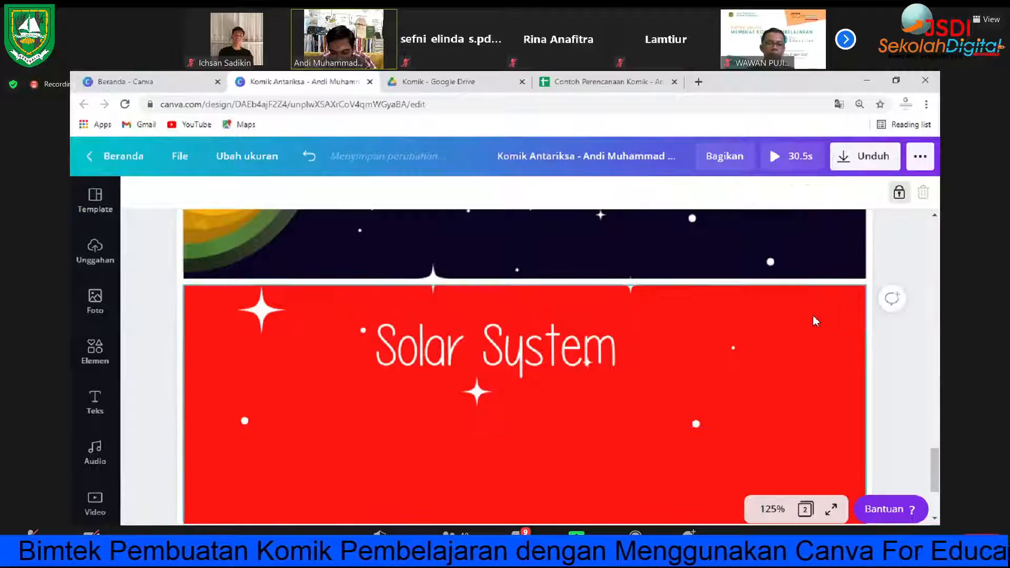
left_click(599, 319)
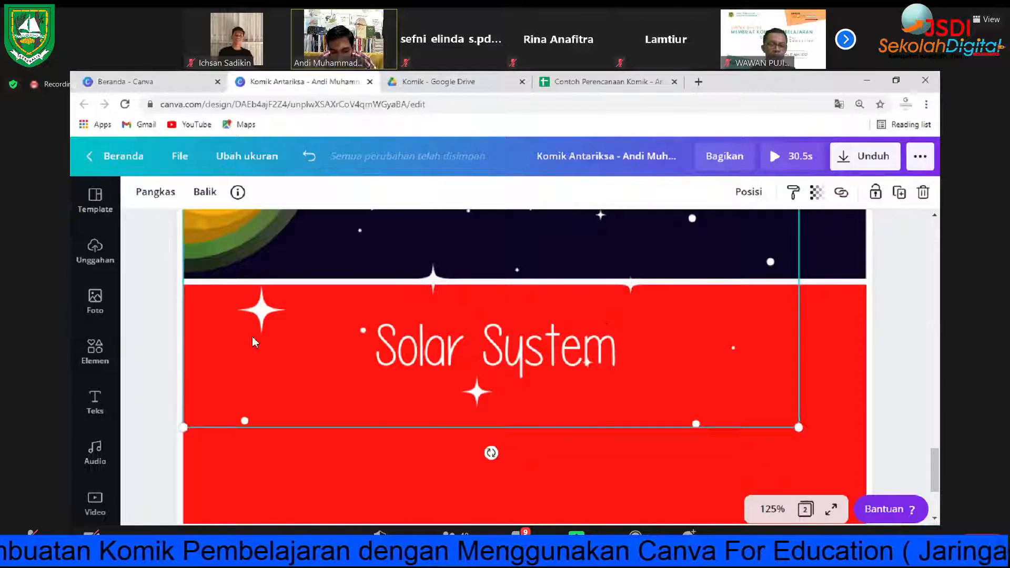
left_click(167, 201)
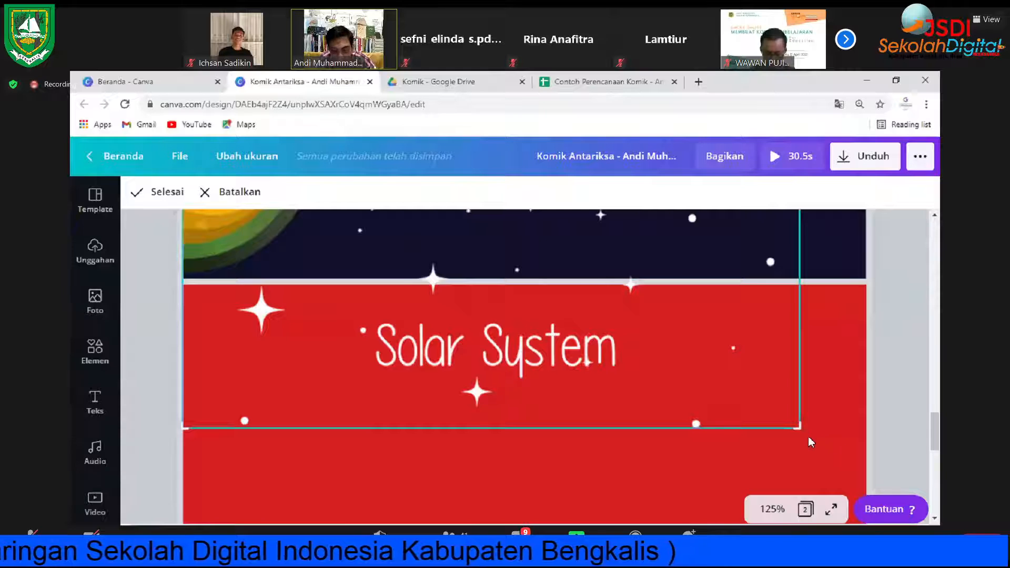
left_click_drag(798, 383, 805, 278)
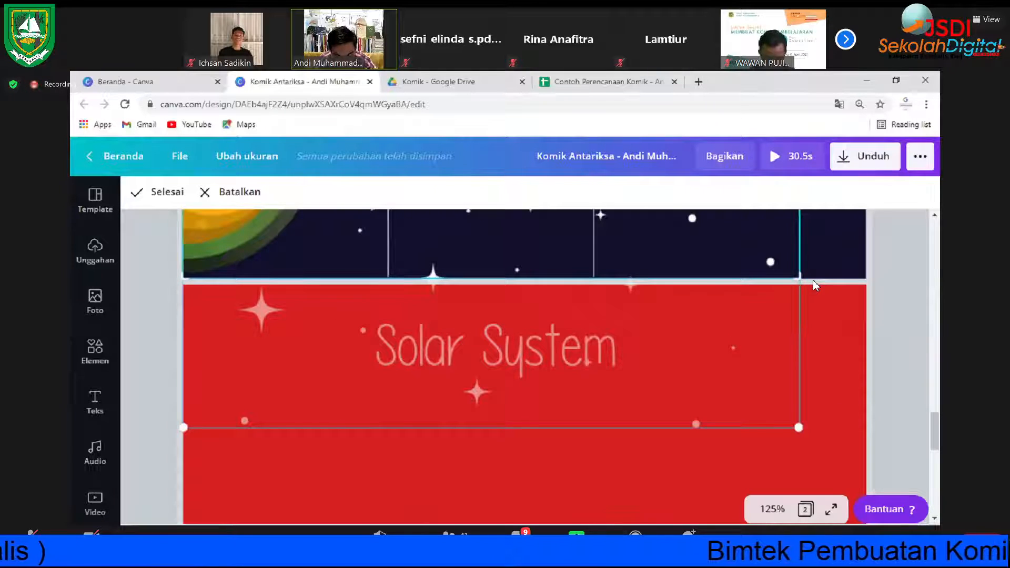
left_click(812, 280)
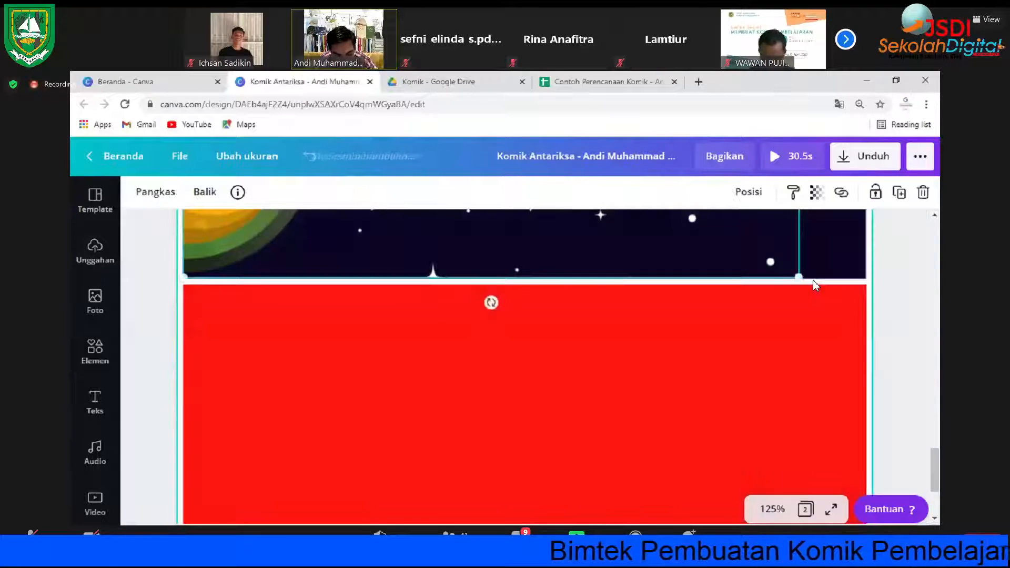
left_click(903, 323)
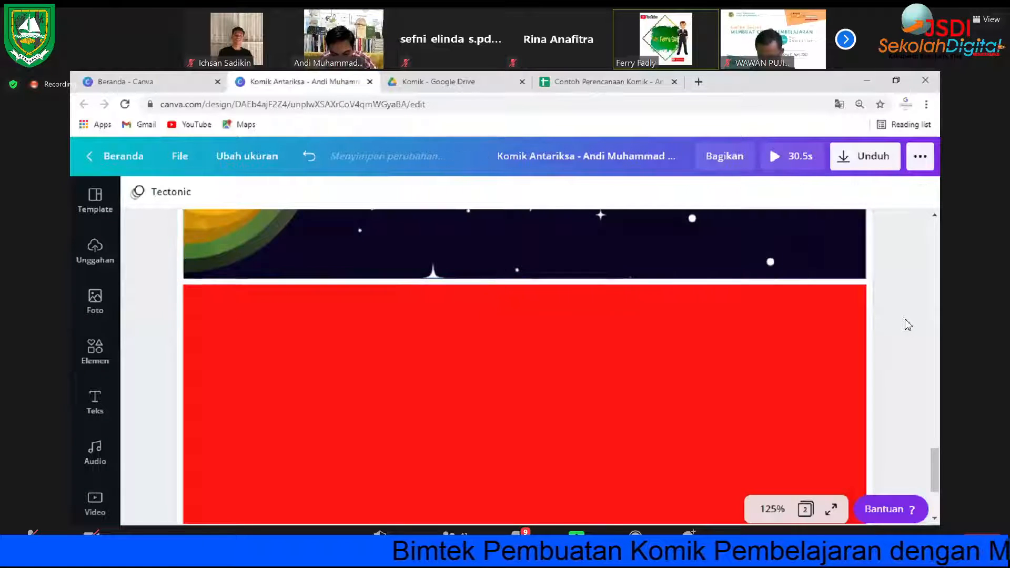
Step: Undo the last crop of the solar system graphic
scroll(907, 324, "up", 5)
scroll(908, 324, "down", 2)
key("ctrl+z")
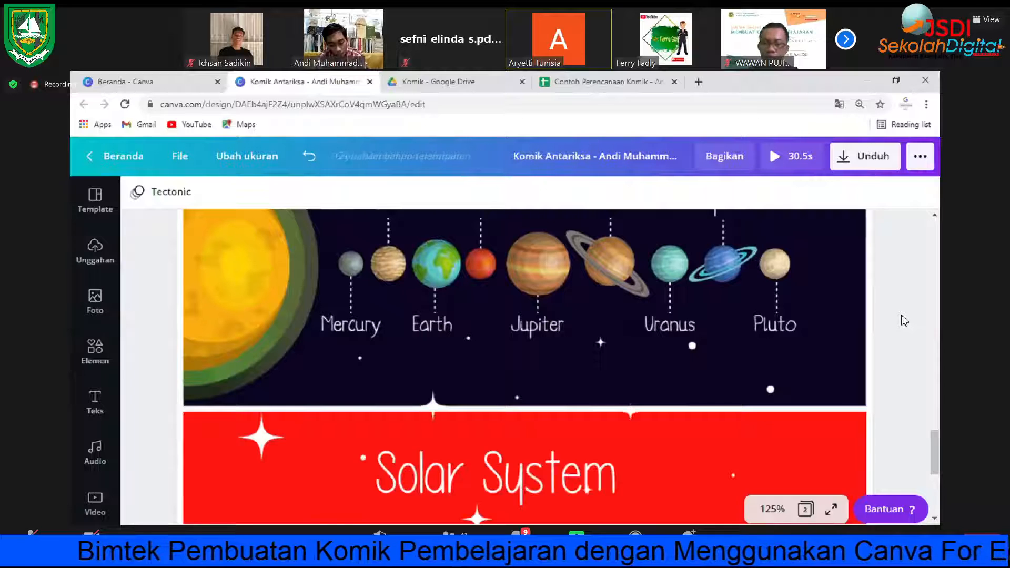
Step: Crop the solar system graphic's bottom edge up to the lower border of the dark navy panel
scroll(818, 321, "down", 3)
left_click(719, 305)
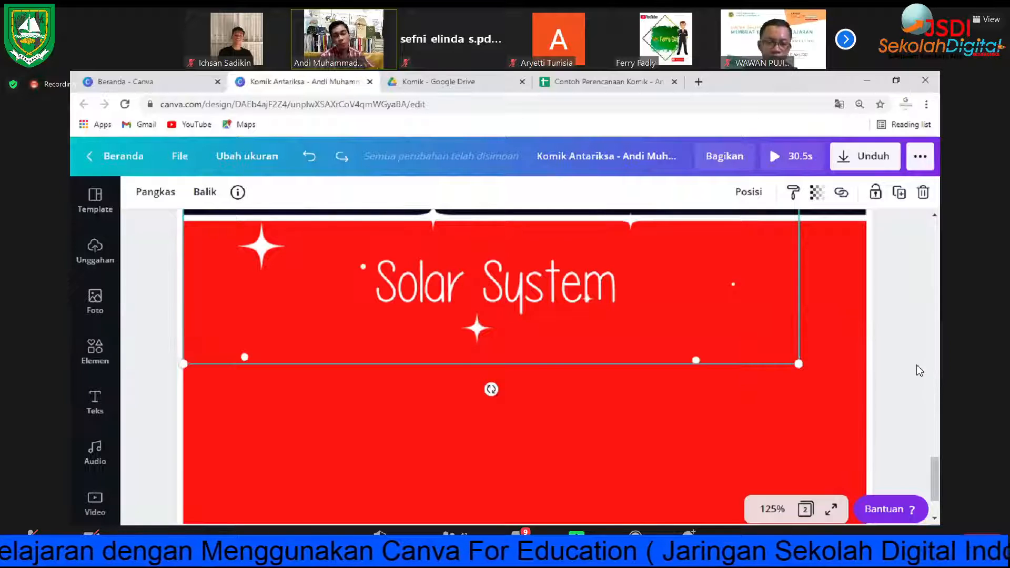
scroll(593, 387, "up", 5)
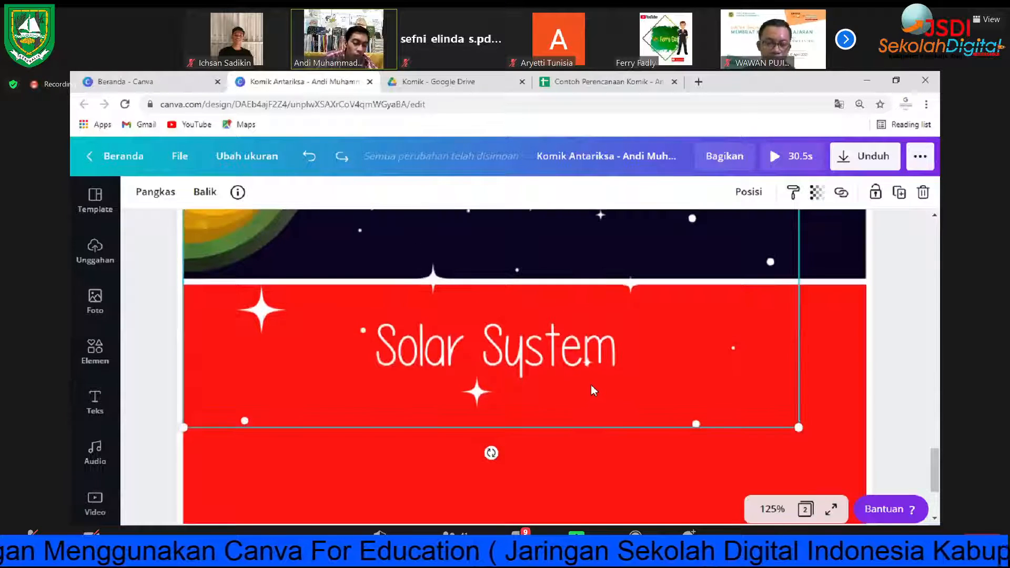
scroll(652, 359, "up", 1)
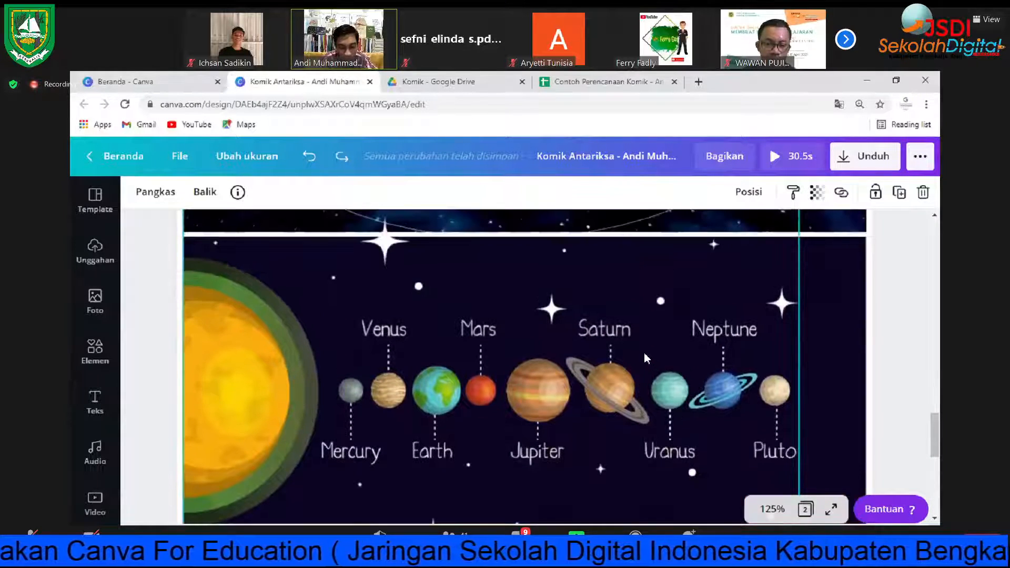
scroll(646, 358, "down", 5)
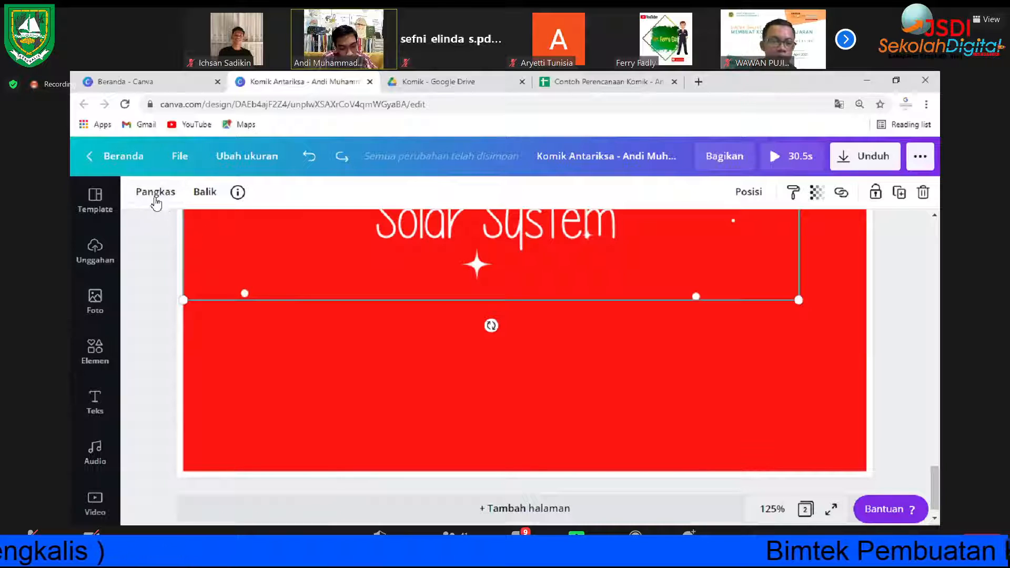
left_click(151, 195)
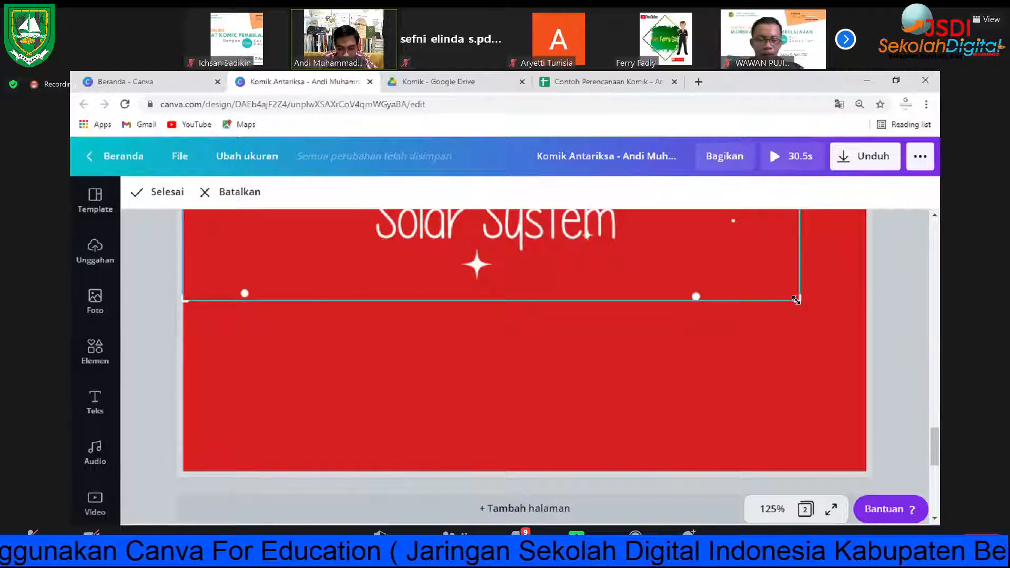
scroll(796, 299, "up", 4)
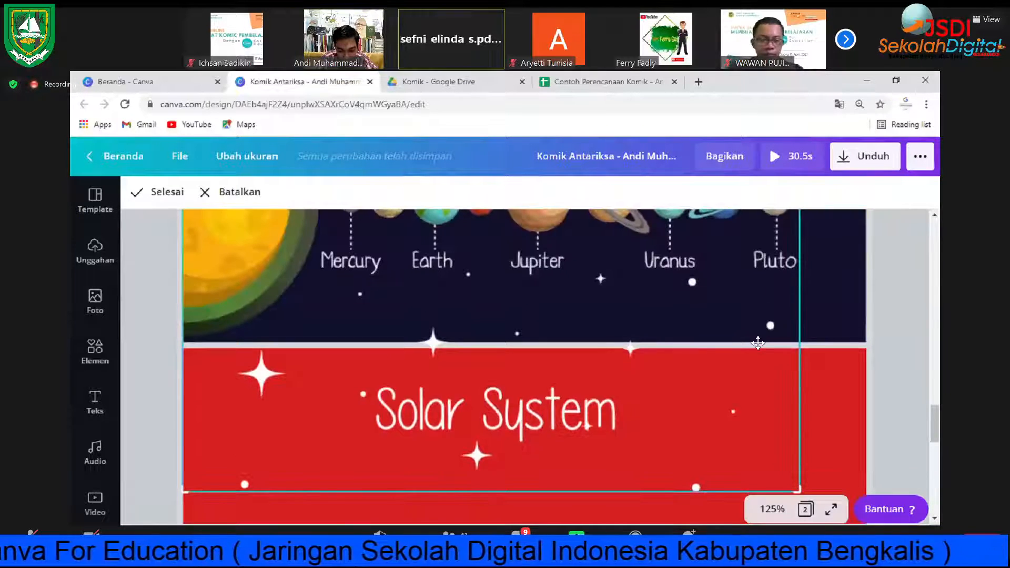
scroll(786, 402, "down", 1)
left_click_drag(789, 409, 796, 312)
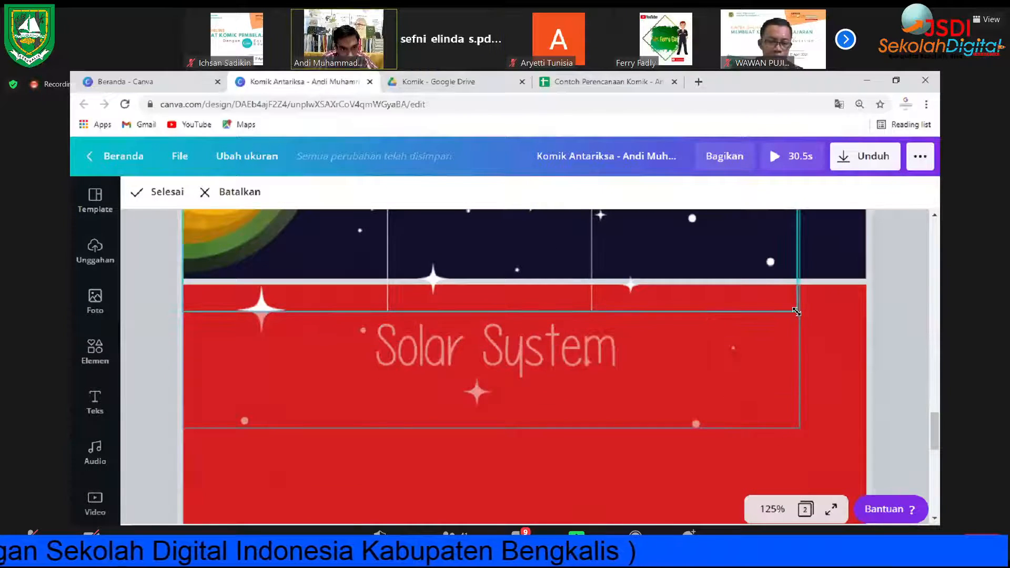
left_click_drag(795, 310, 798, 278)
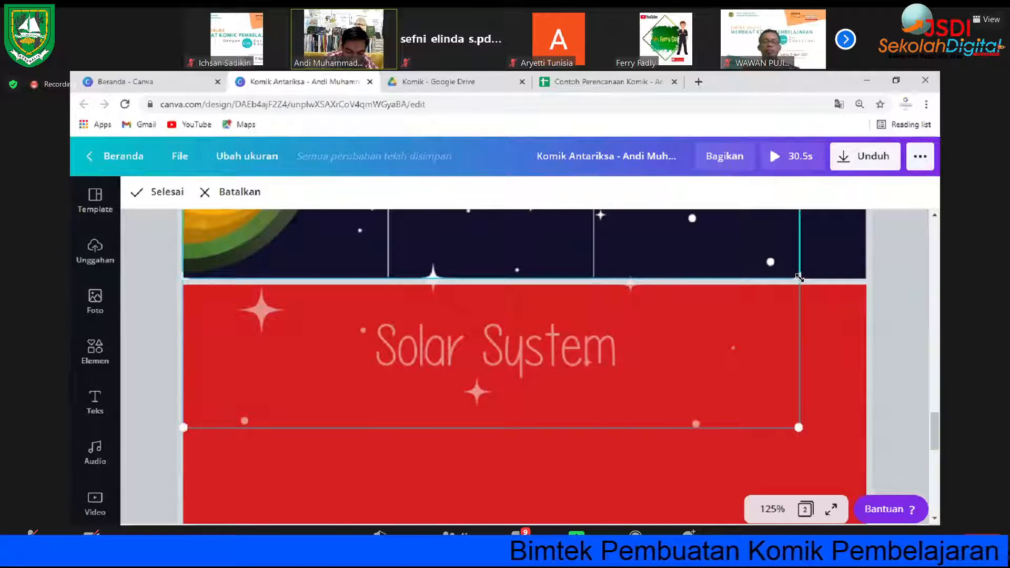
key("Return")
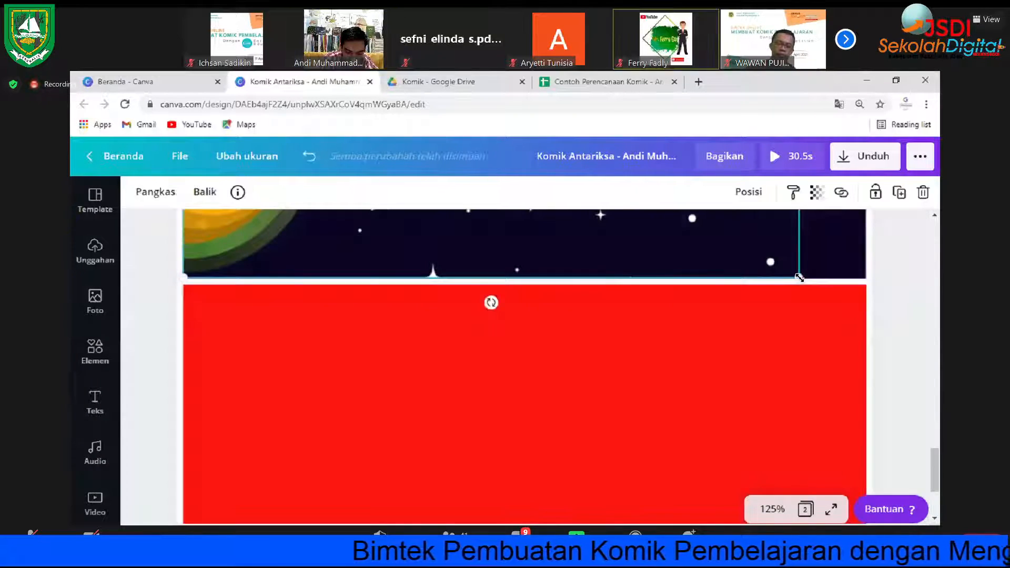
Step: Crop the solar system graphic's top edge down to the upper border of the dark navy panel
scroll(890, 302, "up", 5)
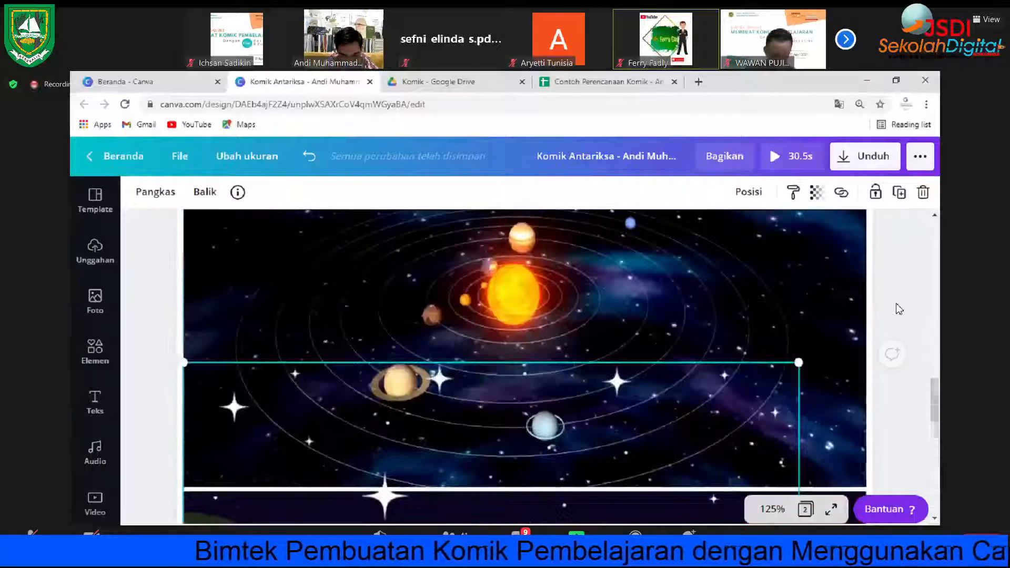
scroll(890, 305, "down", 3)
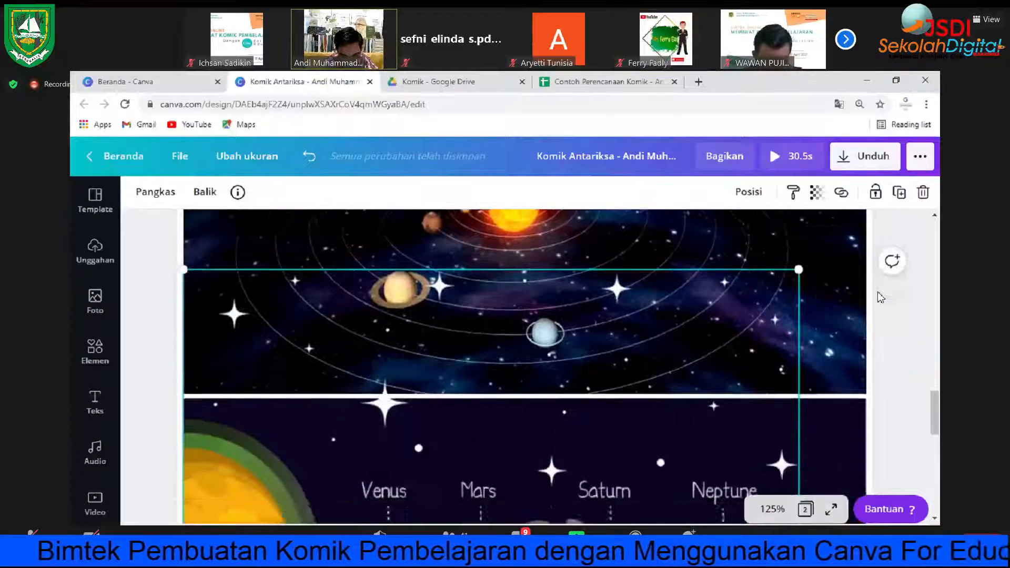
scroll(499, 378, "down", 5)
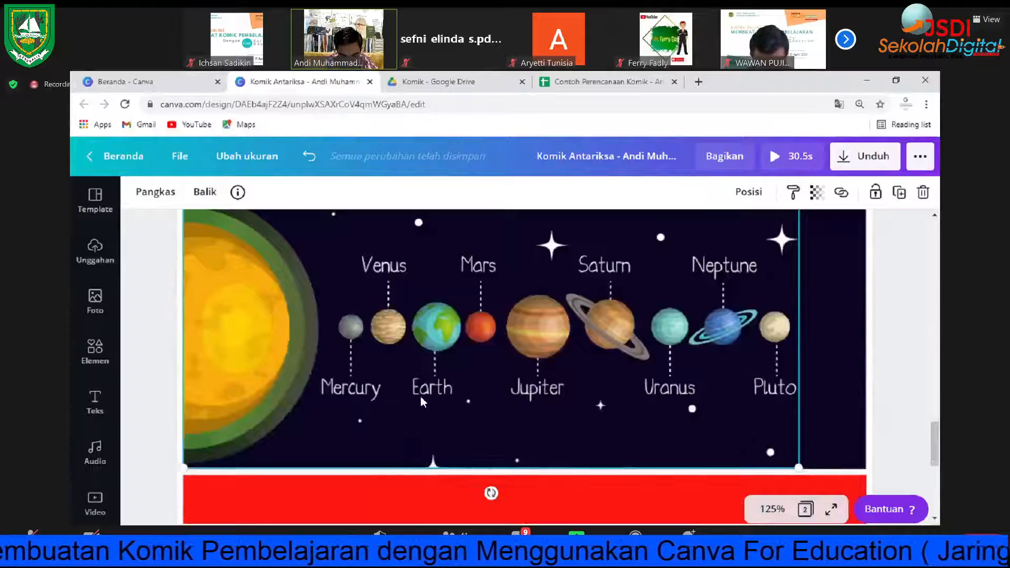
scroll(479, 409, "up", 5)
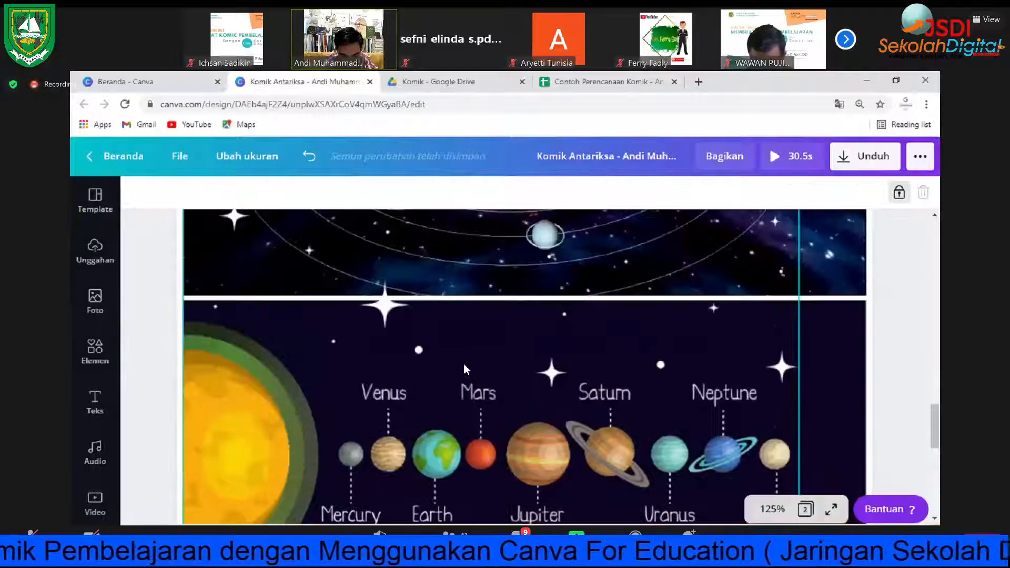
scroll(488, 332, "down", 2)
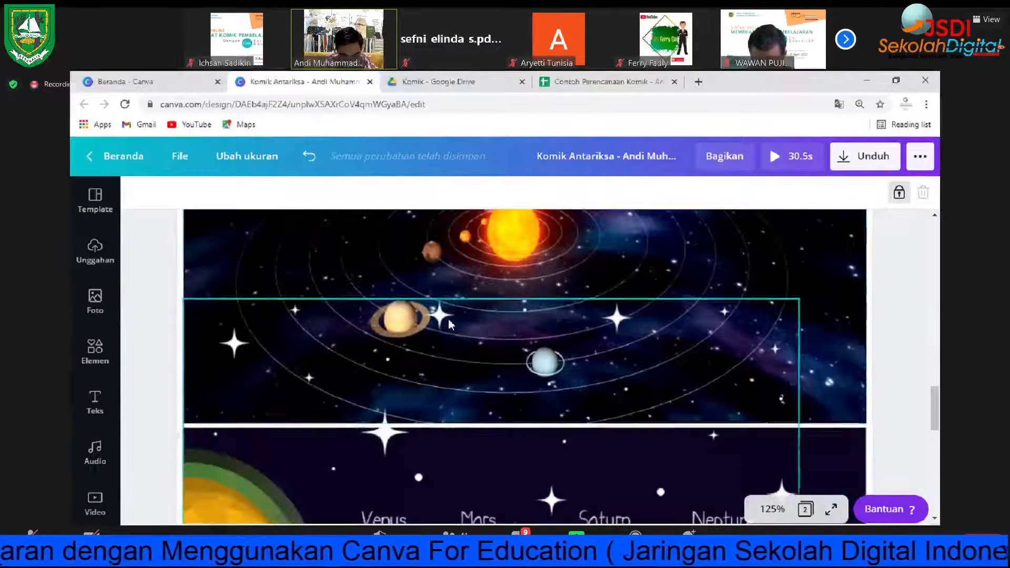
scroll(443, 318, "down", 1)
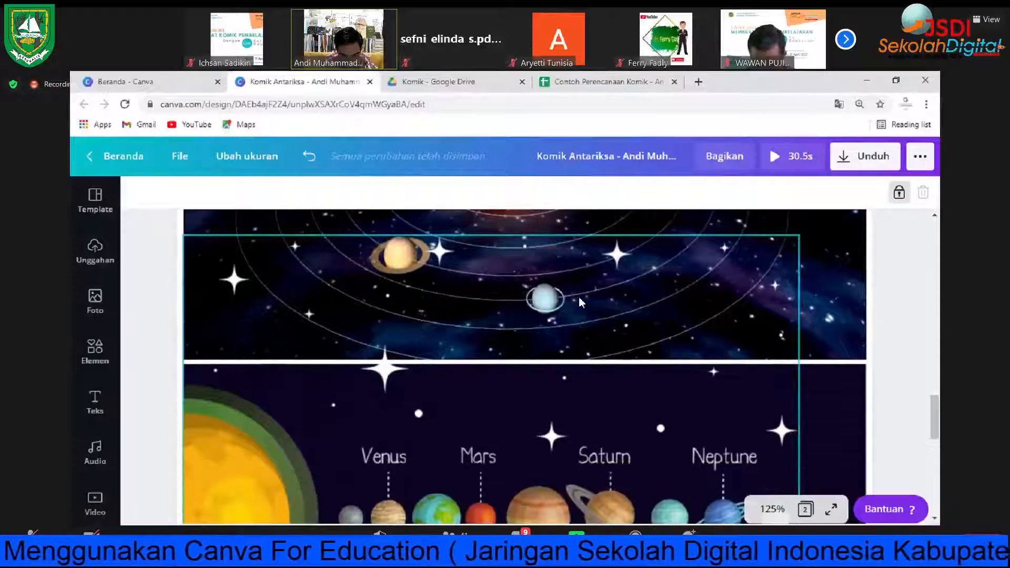
left_click(463, 426)
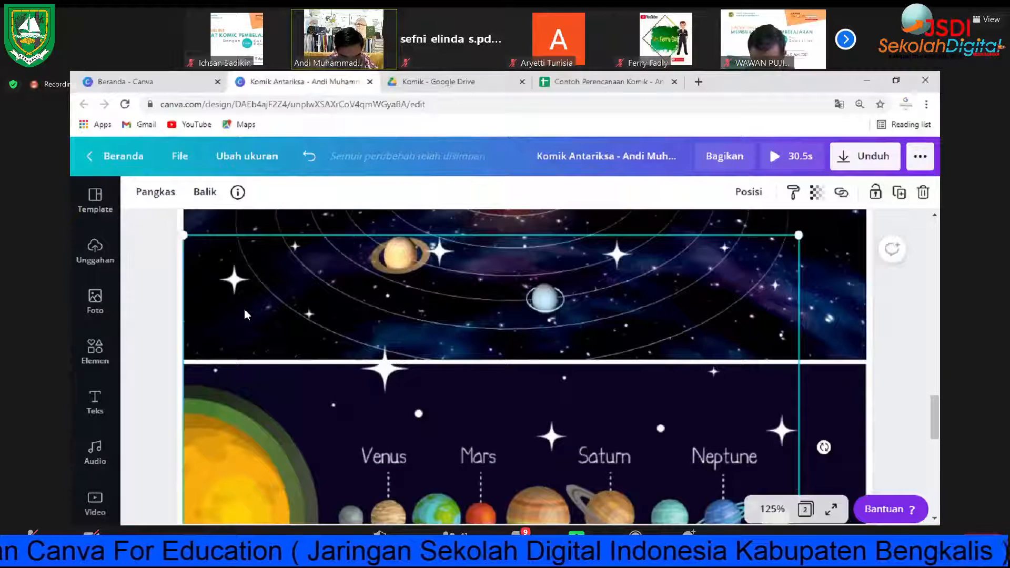
left_click(156, 200)
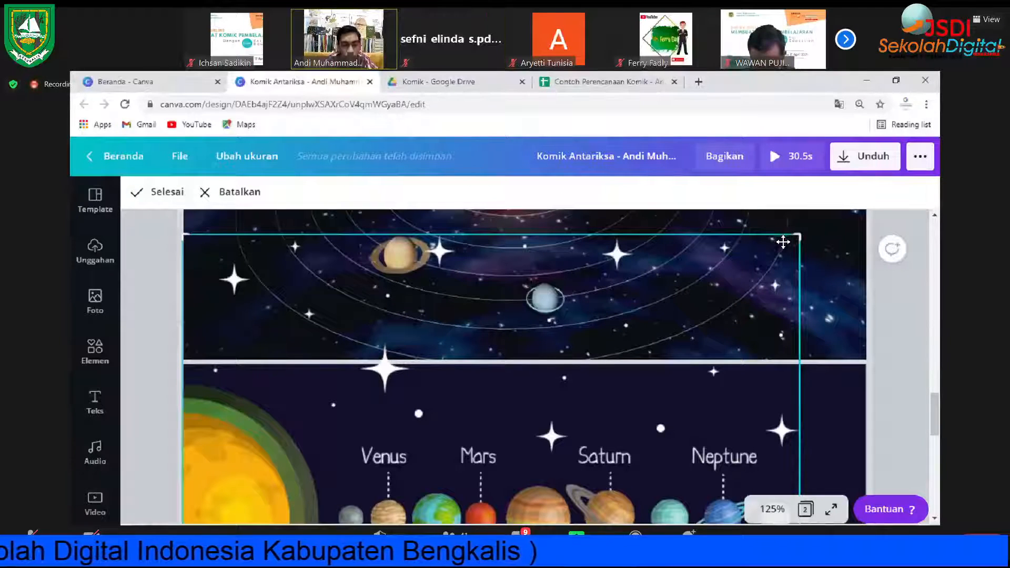
left_click_drag(799, 243, 822, 366)
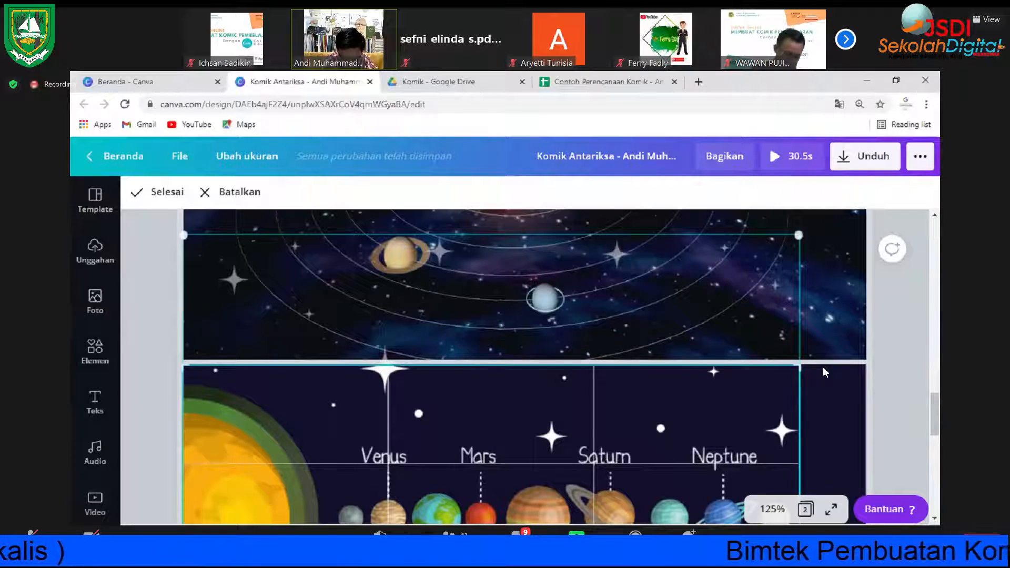
left_click(822, 366)
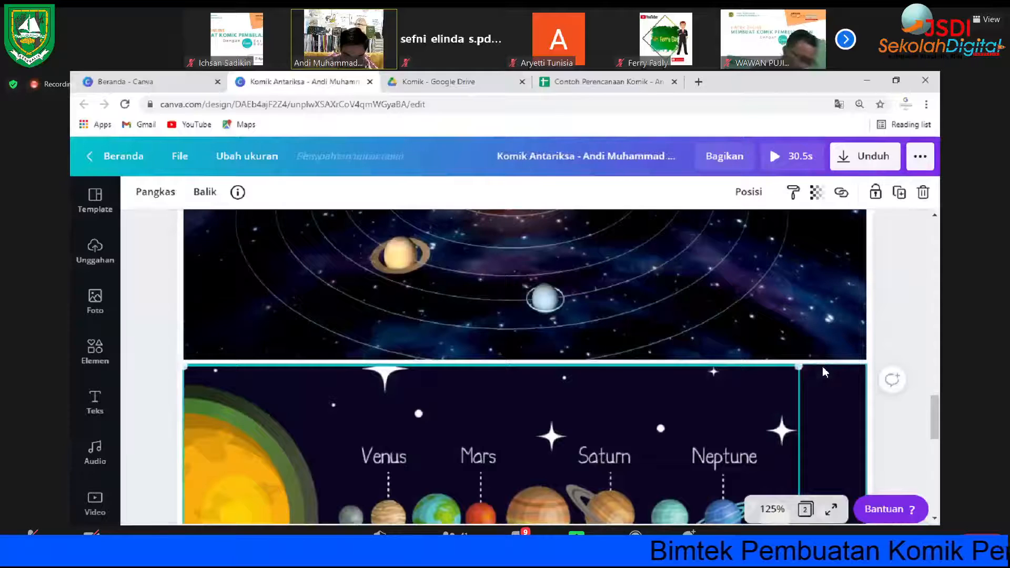
left_click(899, 328)
Step: Lock the cropped solar system graphic in place on the dark navy panel
scroll(898, 328, "down", 2)
scroll(894, 328, "down", 1)
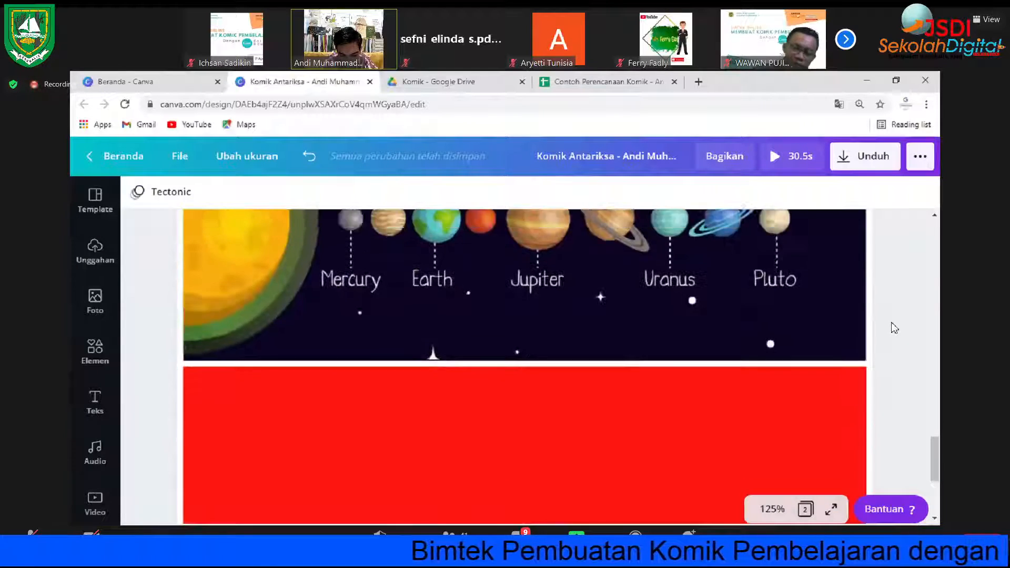
scroll(894, 328, "up", 2)
left_click(734, 354)
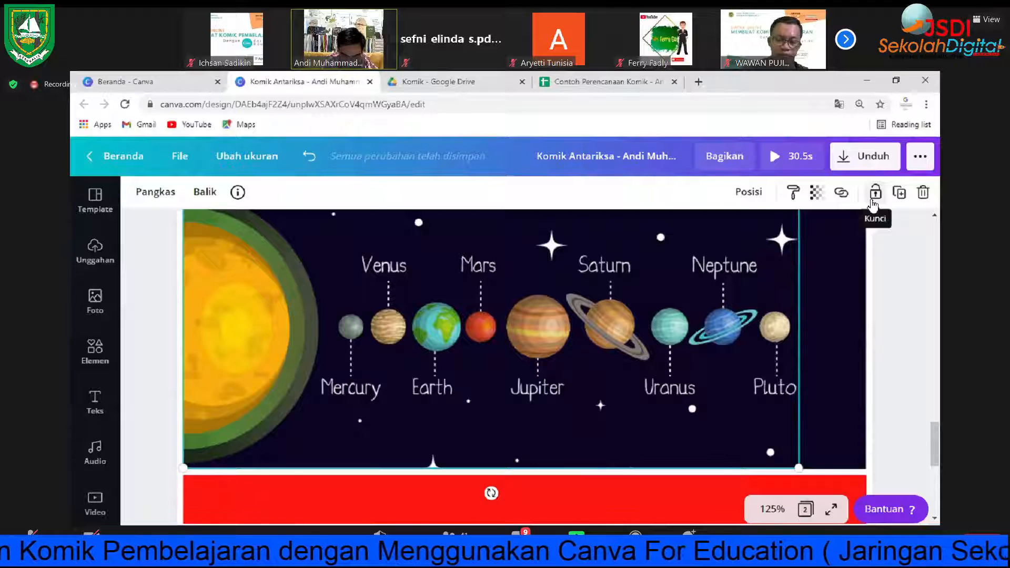
left_click(872, 202)
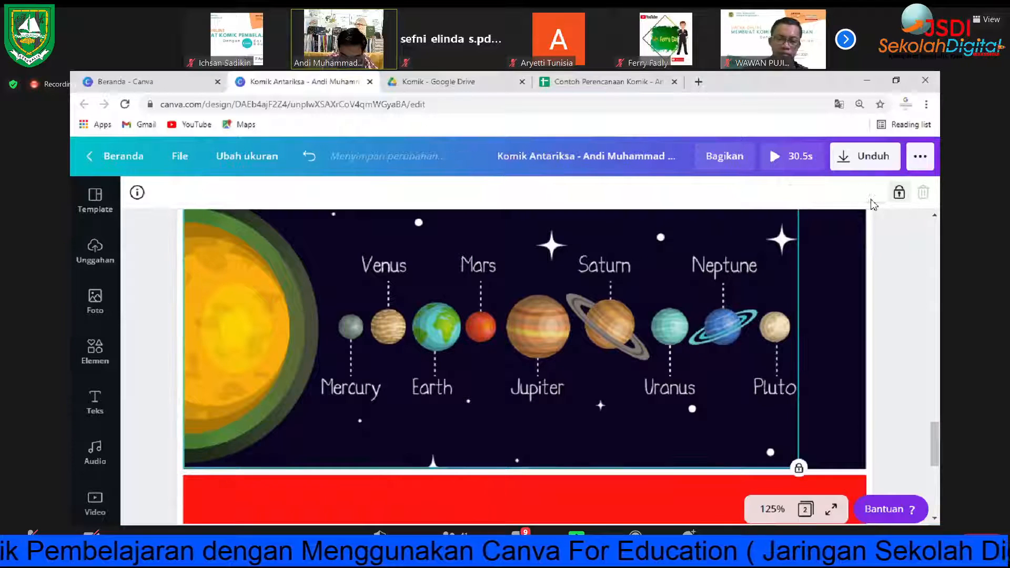
left_click(897, 337)
Step: Inspect how the planets panel fits between the galaxy panel above and the red panel below
scroll(896, 337, "down", 1)
scroll(904, 330, "up", 3)
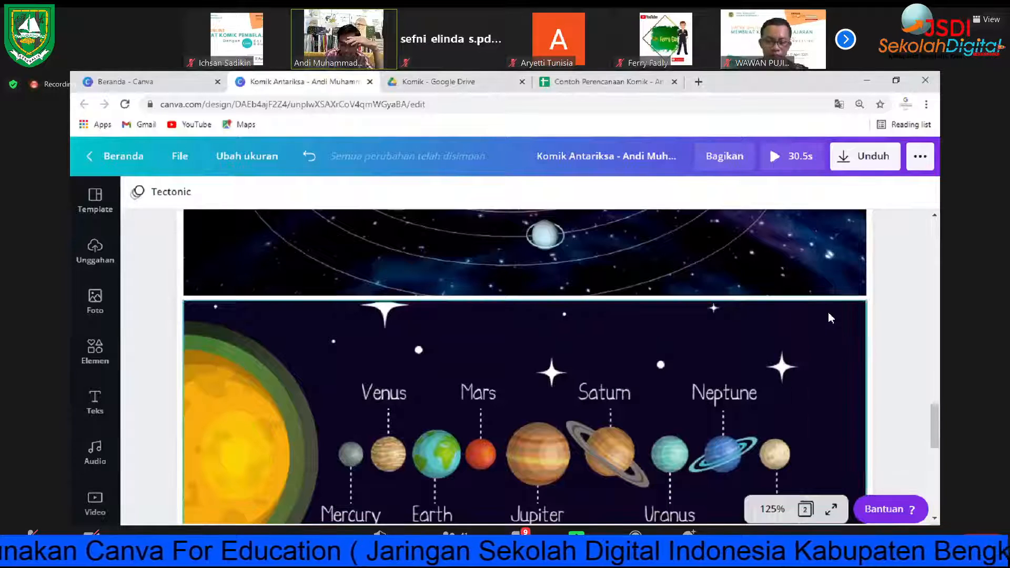
left_click(823, 452)
scroll(822, 316, "down", 3)
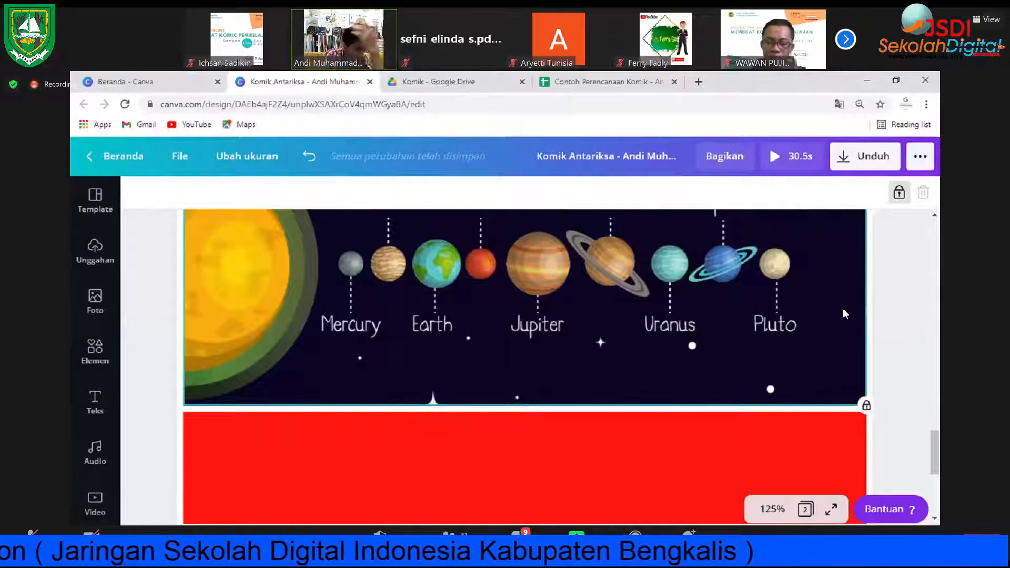
scroll(843, 314, "up", 3)
scroll(843, 314, "down", 2)
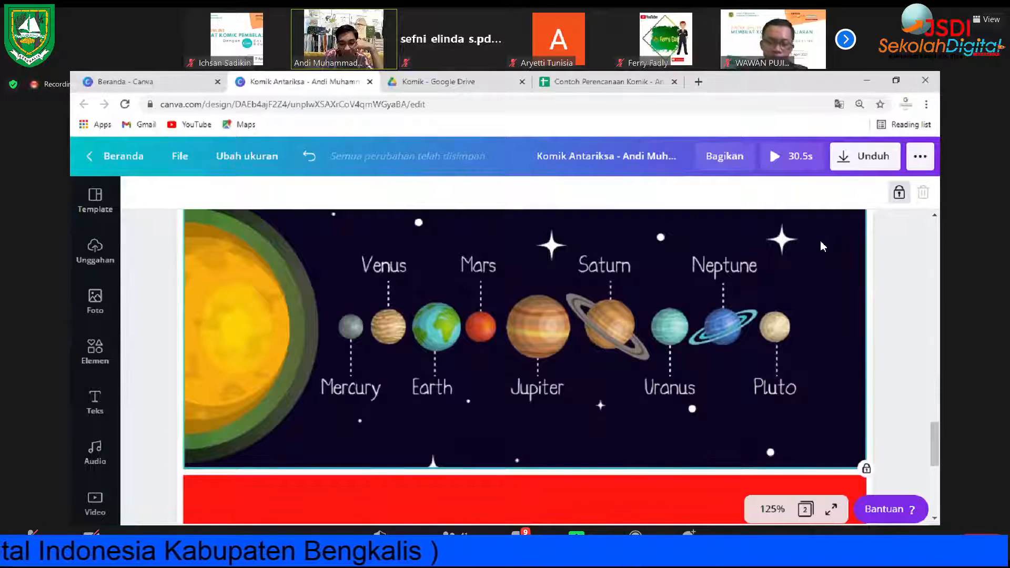
scroll(821, 243, "up", 1)
scroll(834, 268, "down", 2)
scroll(831, 235, "up", 1)
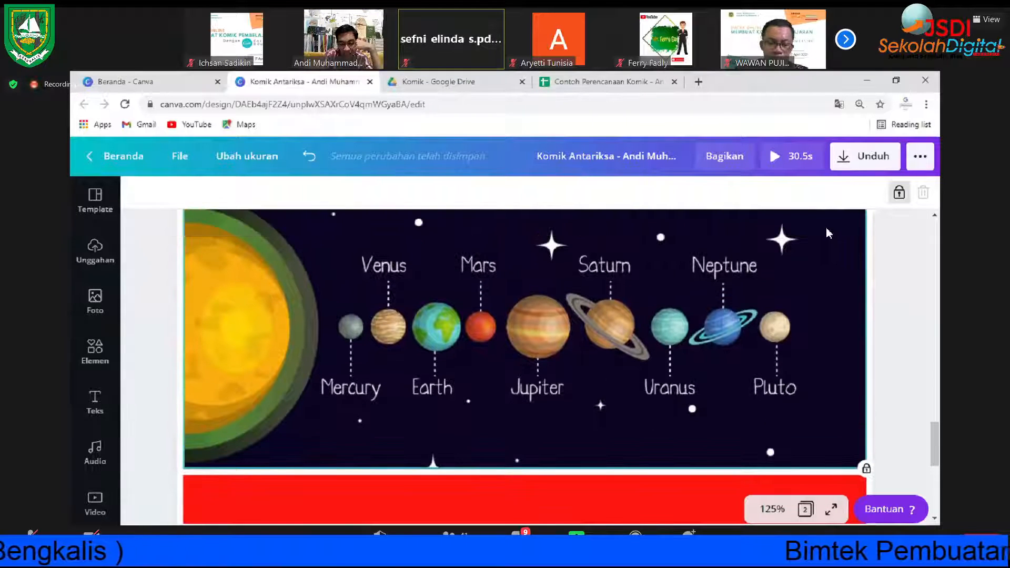
scroll(835, 242, "up", 2)
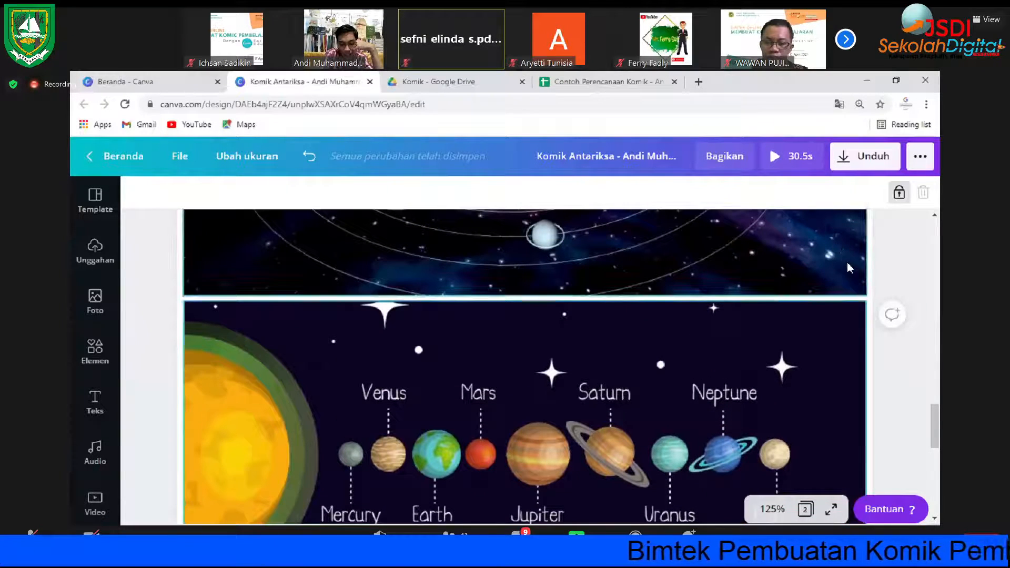
scroll(848, 285, "down", 2)
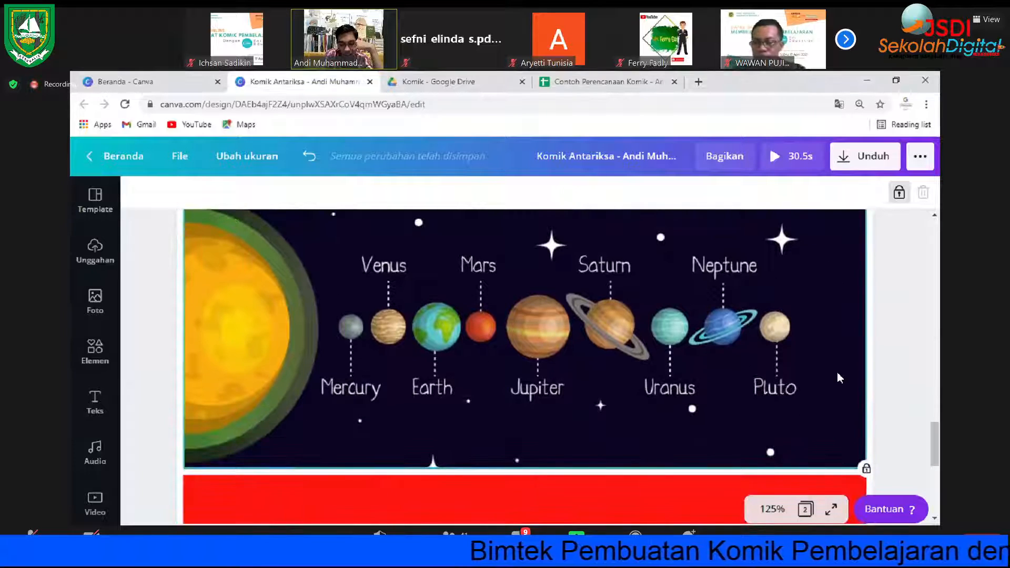
scroll(836, 370, "up", 3)
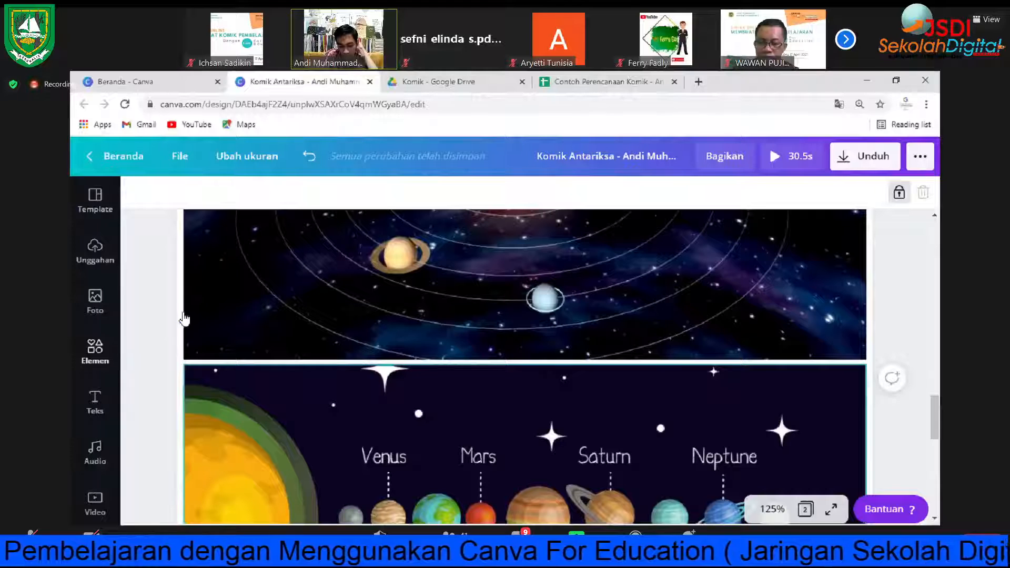
Step: Search the elements for "roket" and add the white rocket with red nose and fins and a white outline to the page
left_click(102, 351)
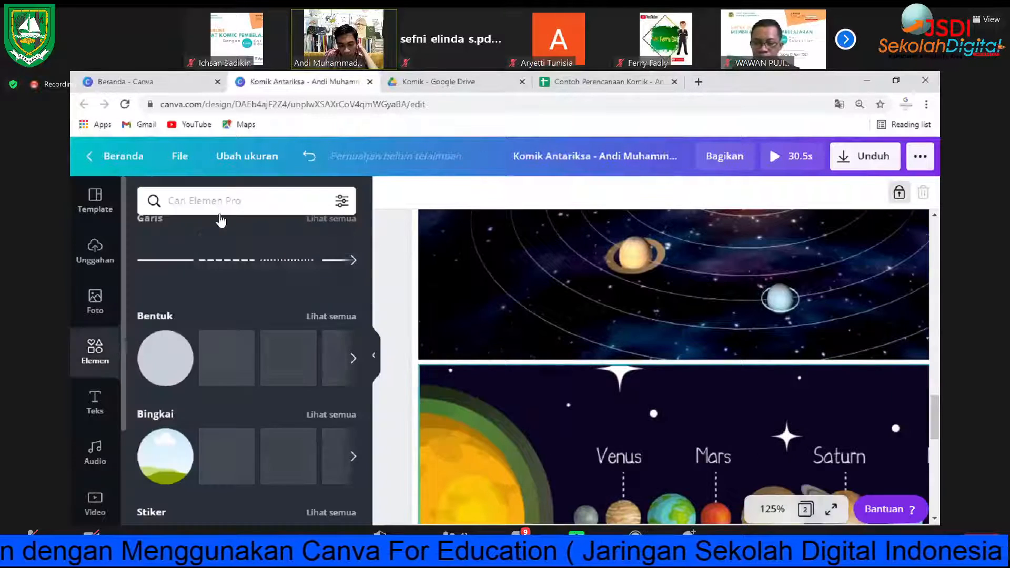
left_click(232, 199)
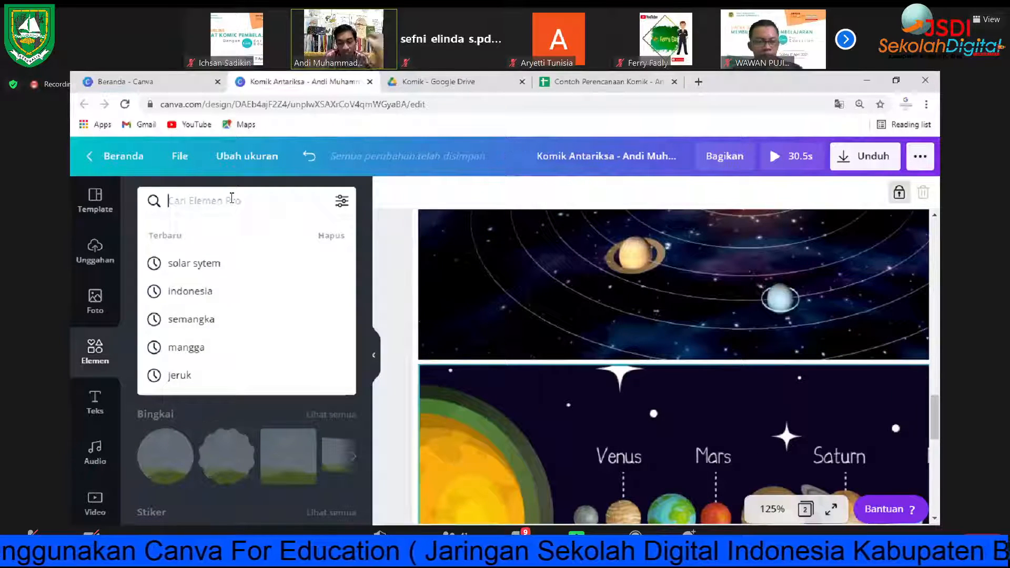
type("roket")
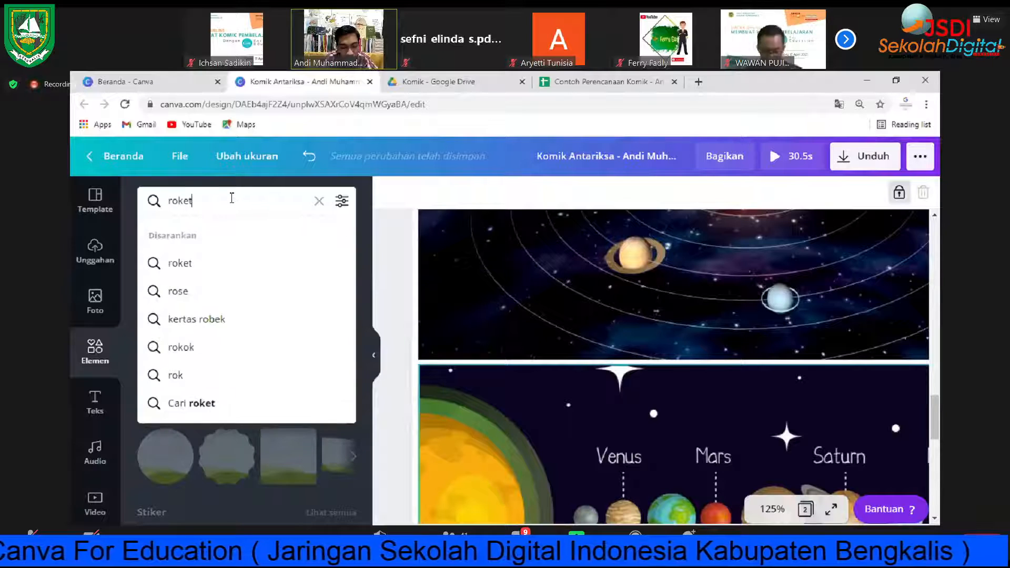
key("Return")
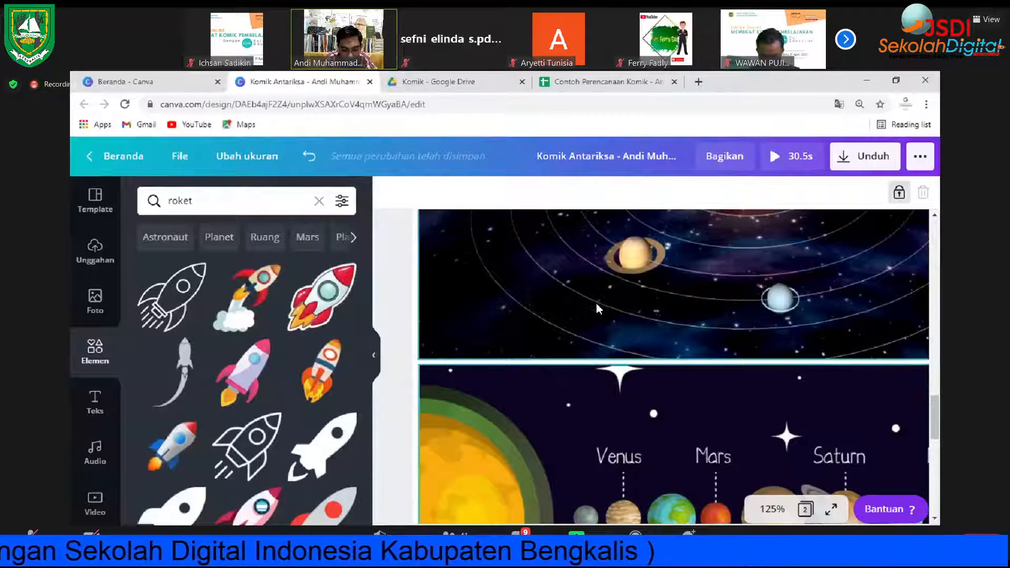
scroll(323, 378, "down", 5)
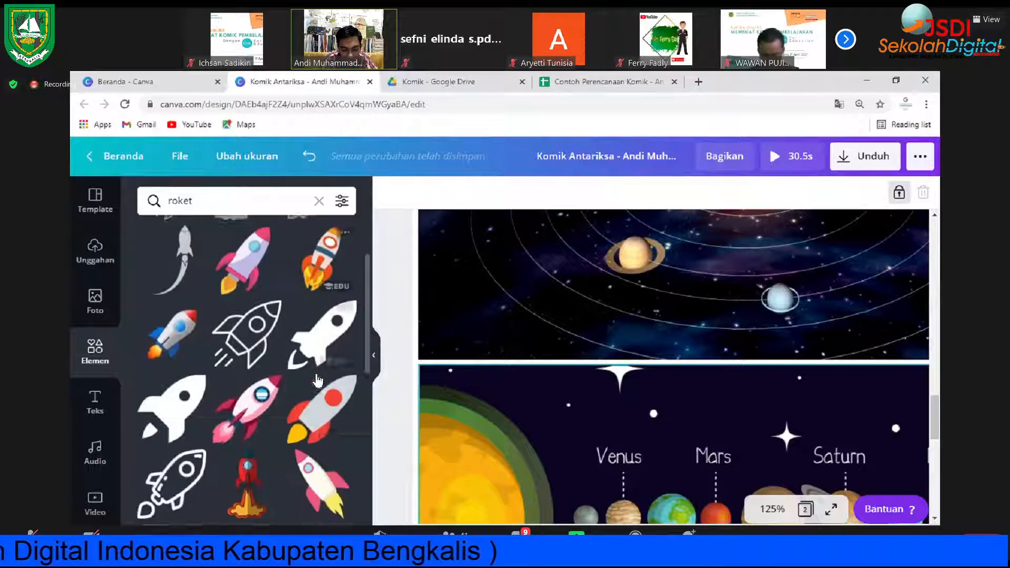
scroll(317, 377, "down", 5)
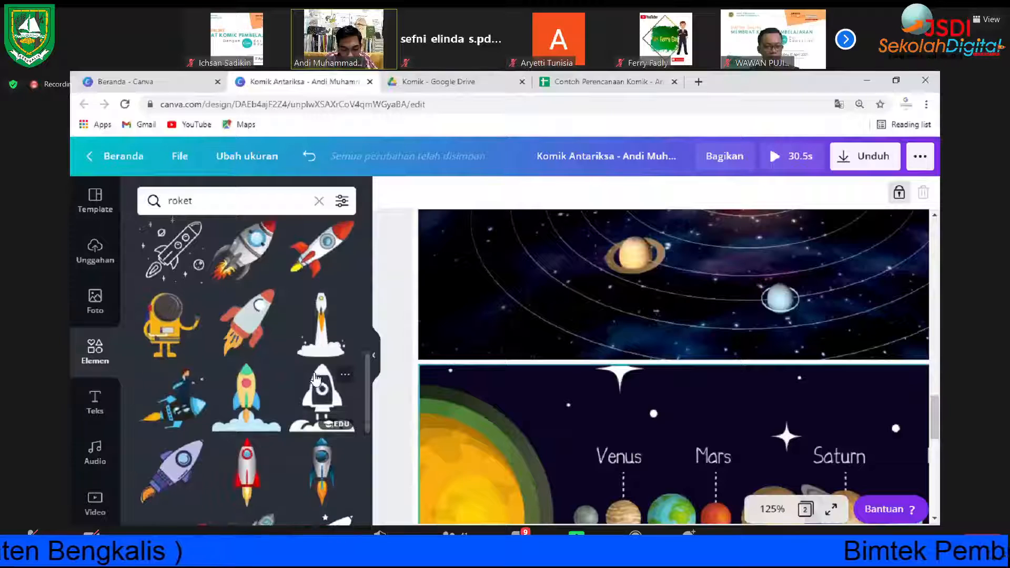
scroll(315, 377, "down", 5)
scroll(316, 368, "up", 5)
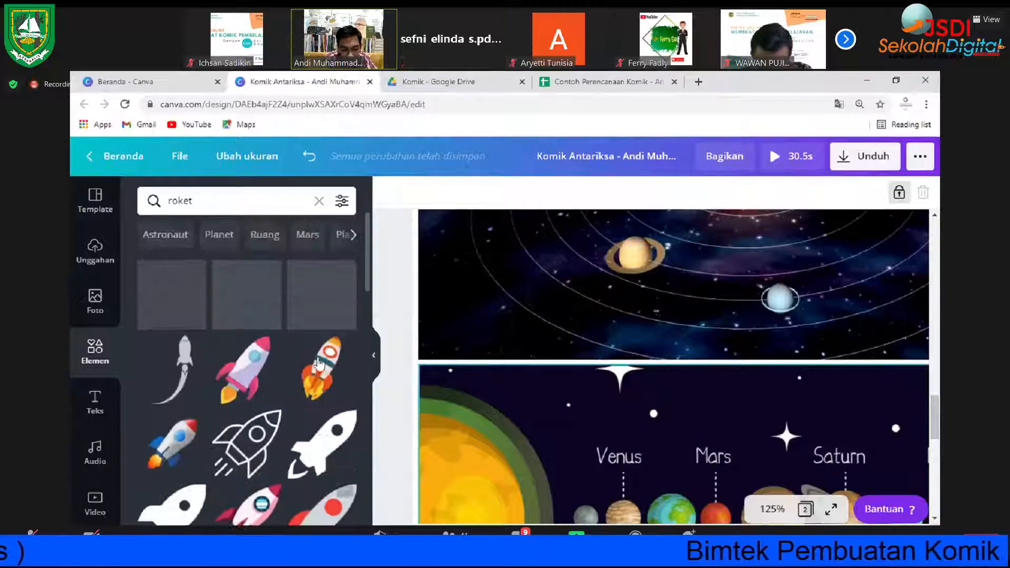
left_click(341, 305)
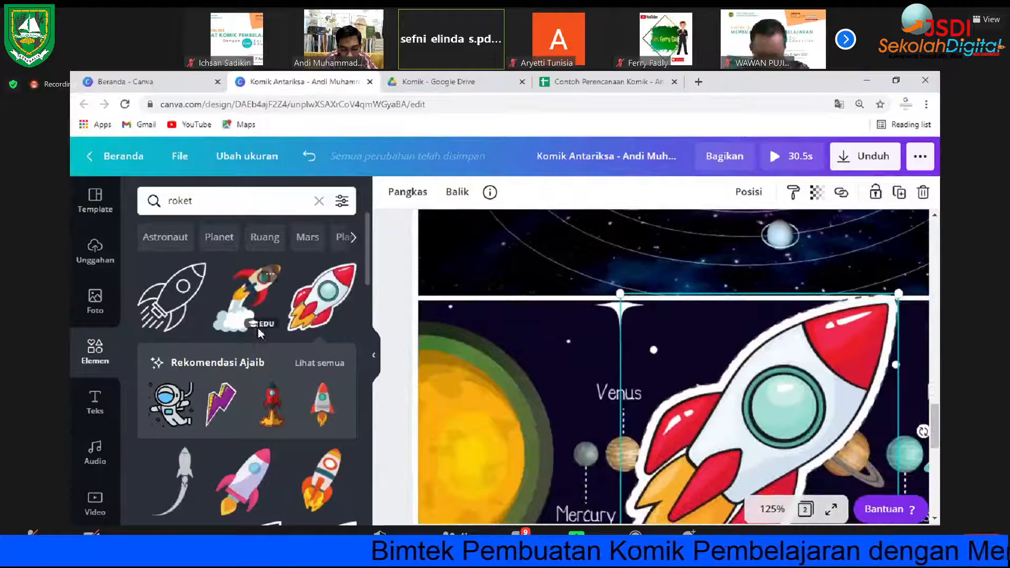
Step: Search the elements for "astronot" and add the standing astronaut in a white and blue spacesuit with one raised arm
scroll(257, 335, "down", 5)
scroll(258, 332, "down", 10)
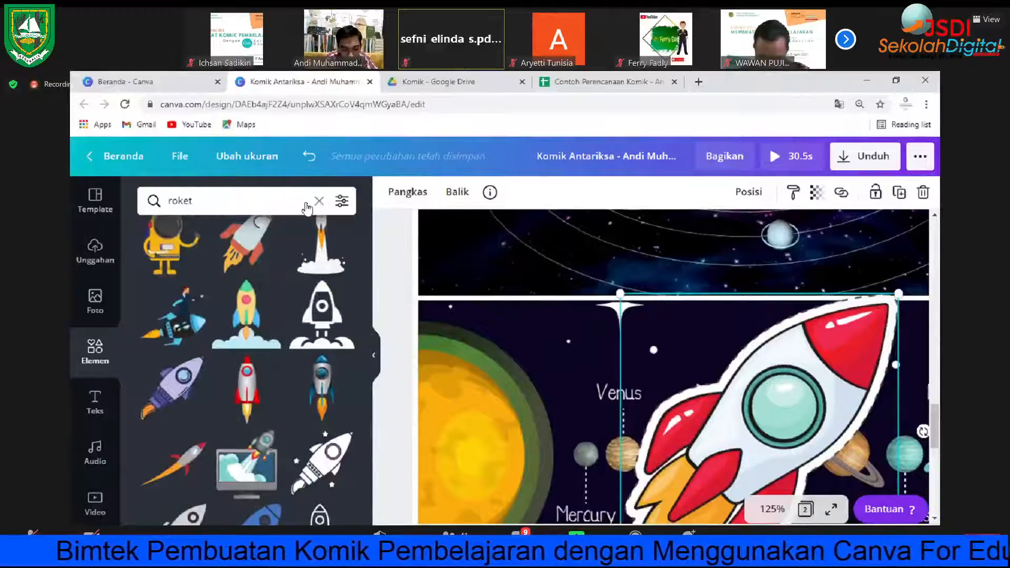
left_click(318, 202)
type("astronot")
key("Return")
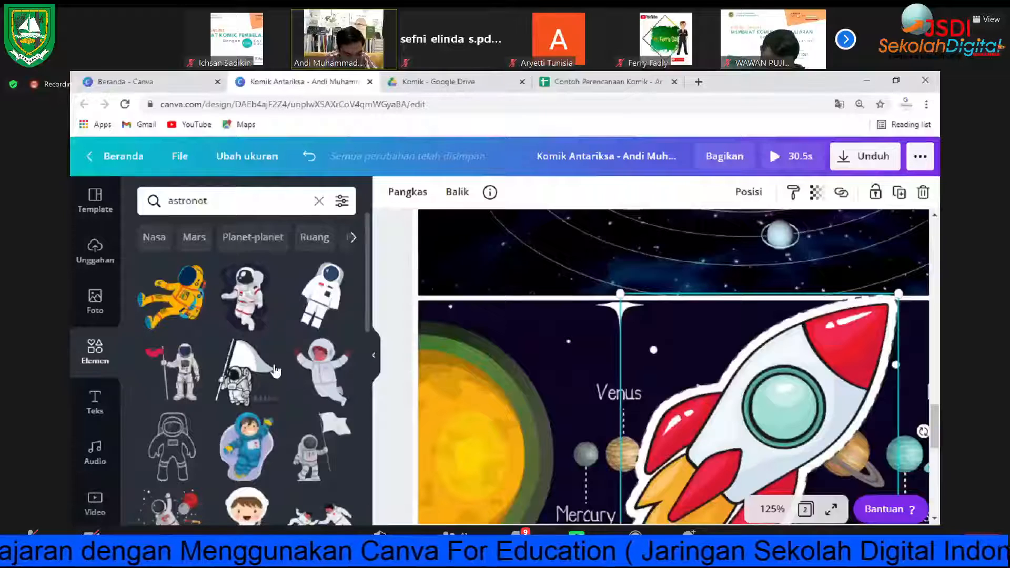
scroll(273, 369, "down", 3)
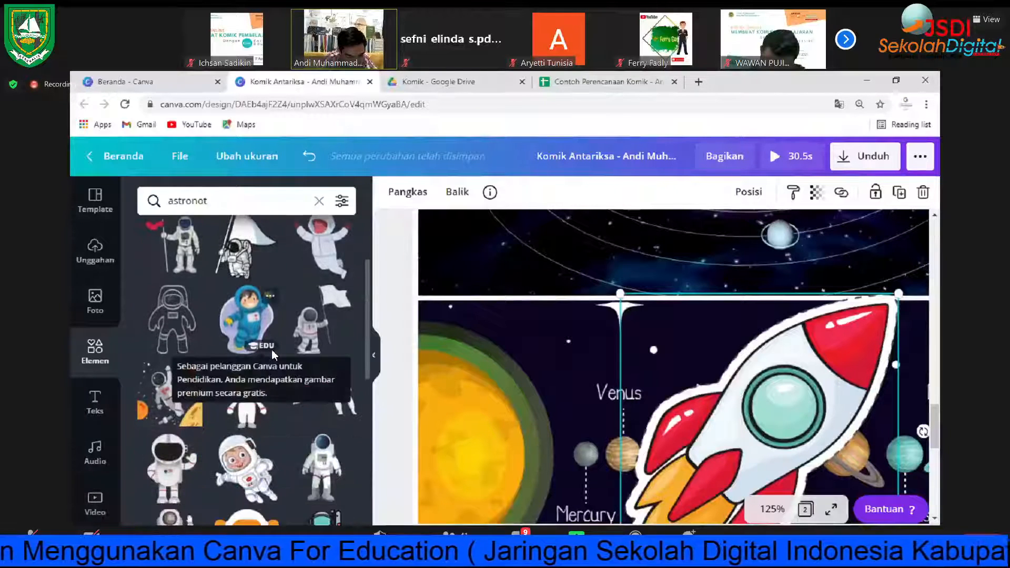
scroll(272, 350, "down", 5)
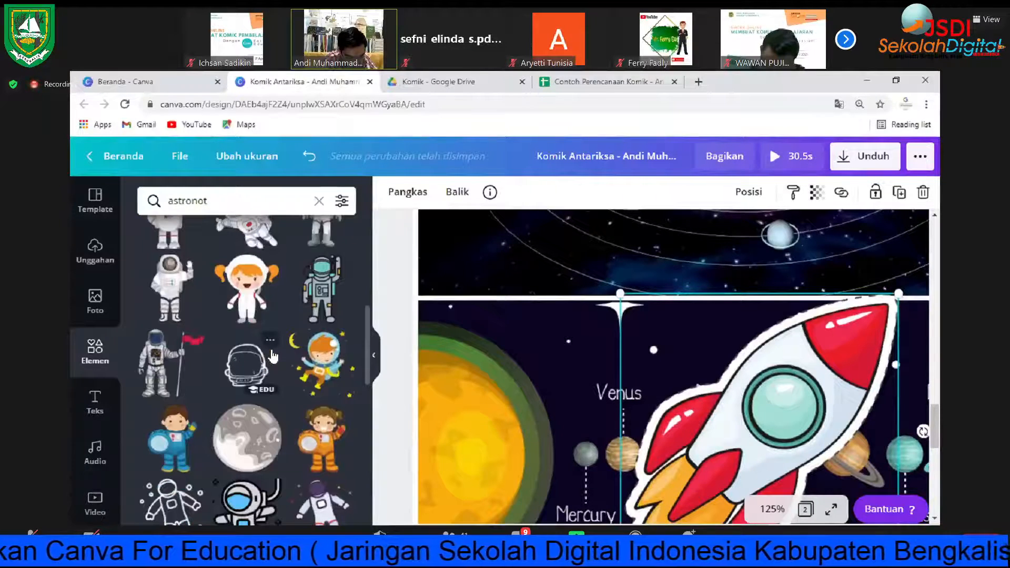
scroll(272, 356, "down", 2)
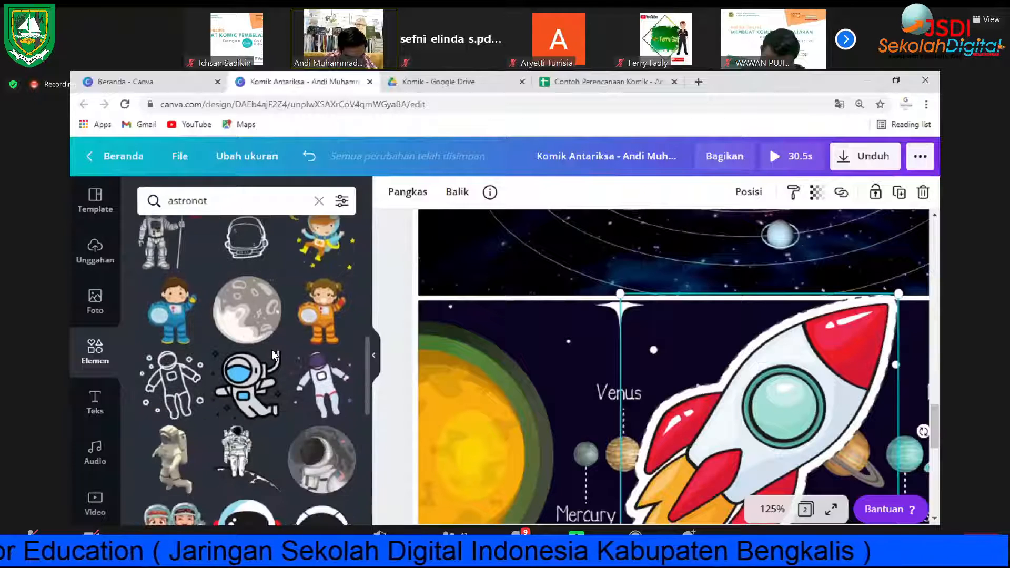
scroll(272, 357, "down", 3)
scroll(272, 356, "down", 5)
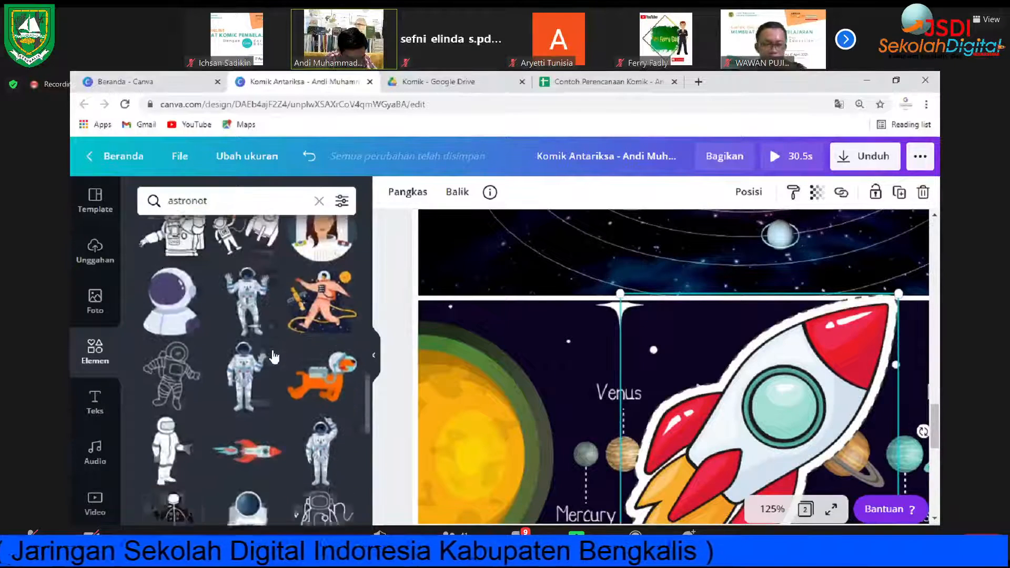
scroll(272, 351, "down", 2)
scroll(272, 351, "up", 2)
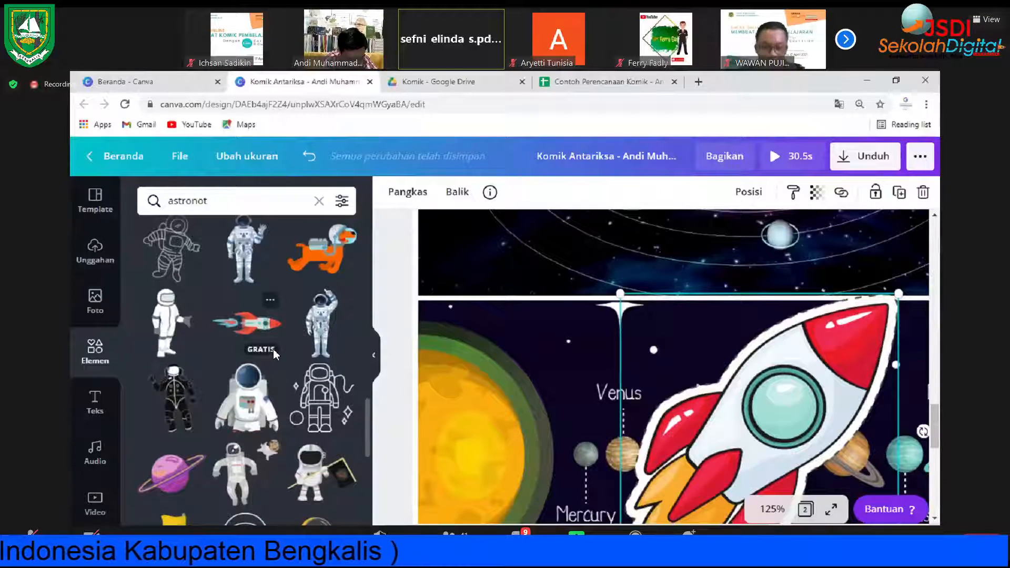
left_click(326, 318)
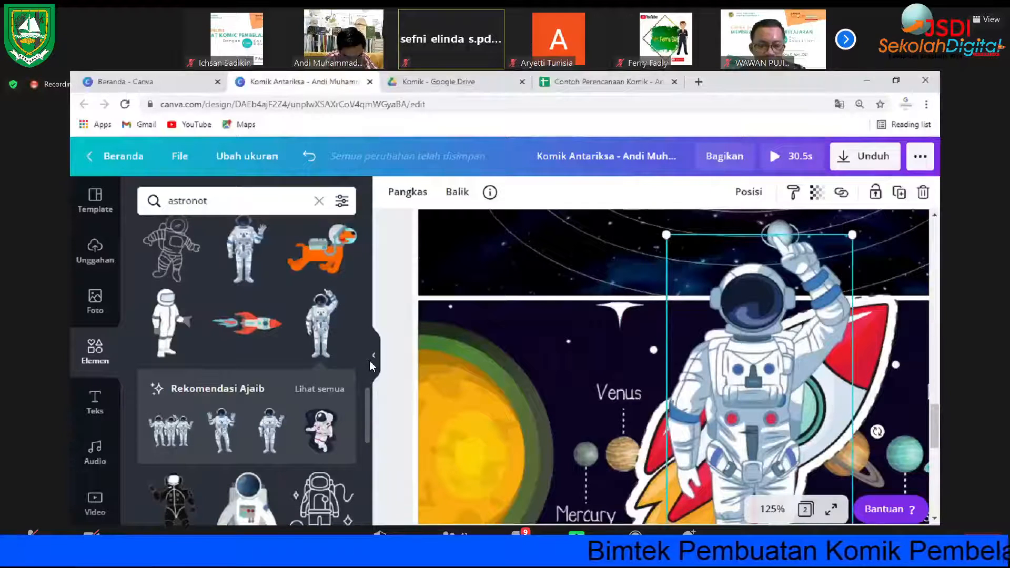
Step: Collapse the elements list and separate the overlapping pictures, with the astronaut near the sun and the rocket towards the outer planets
scroll(370, 365, "down", 5)
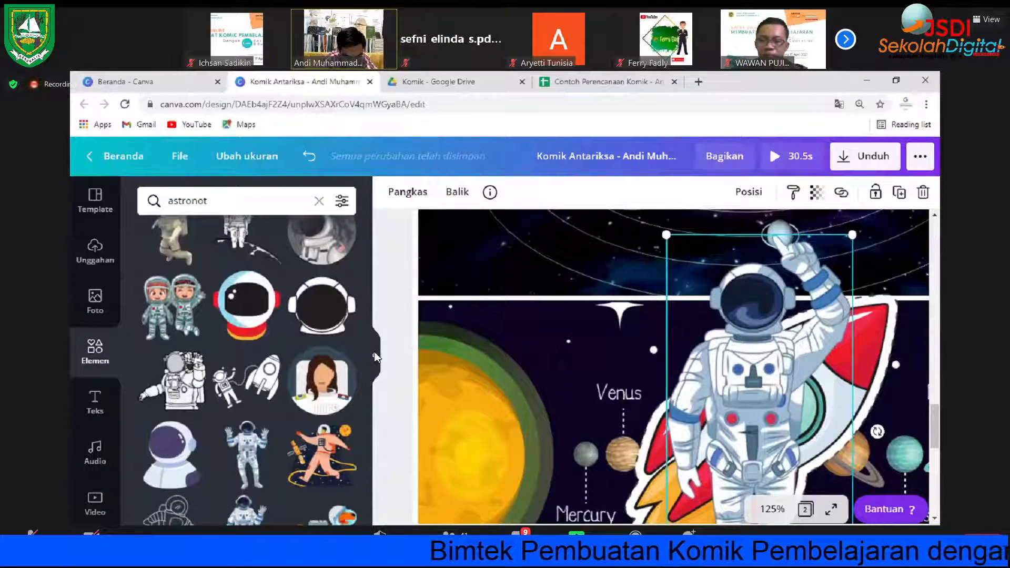
left_click(376, 356)
scroll(547, 328, "down", 2)
left_click_drag(547, 329, 362, 519)
left_click_drag(466, 321, 601, 384)
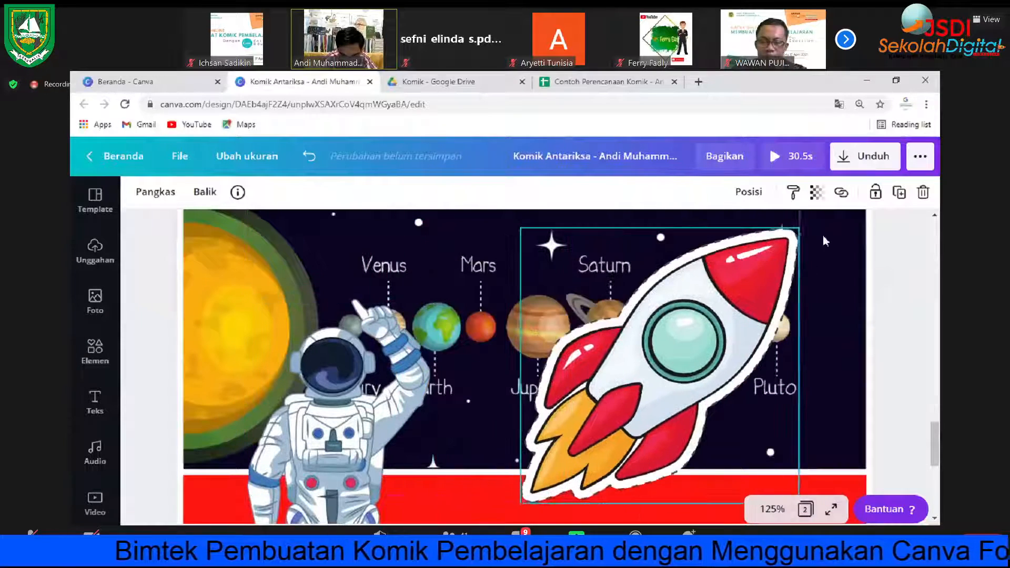
Step: Shrink the rocket to a small icon and place it in the upper-right corner of the planets panel, above Pluto
left_click_drag(799, 229, 767, 310)
scroll(816, 300, "up", 2)
left_click_drag(722, 402, 817, 299)
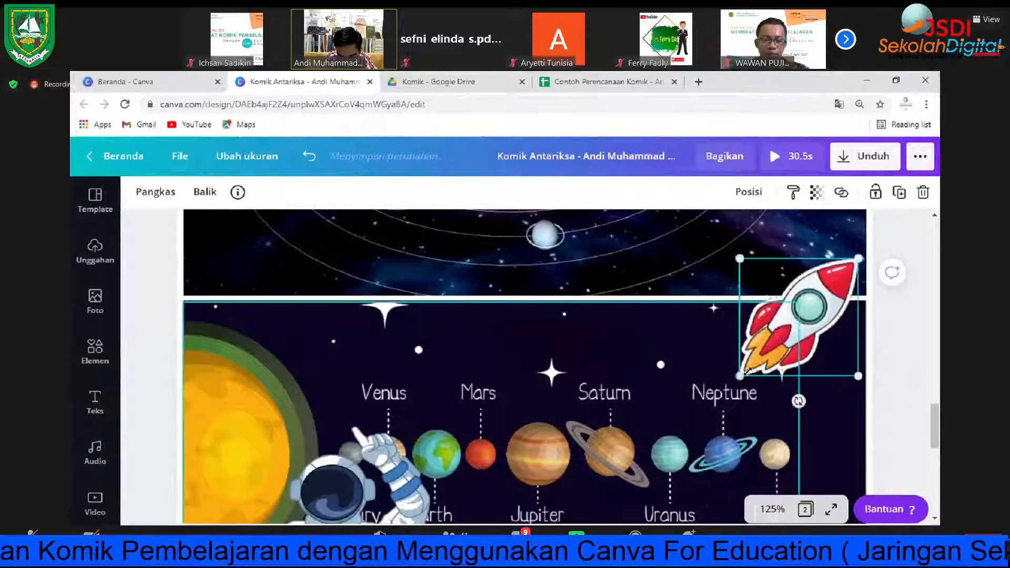
left_click_drag(740, 377, 836, 345)
left_click(931, 302)
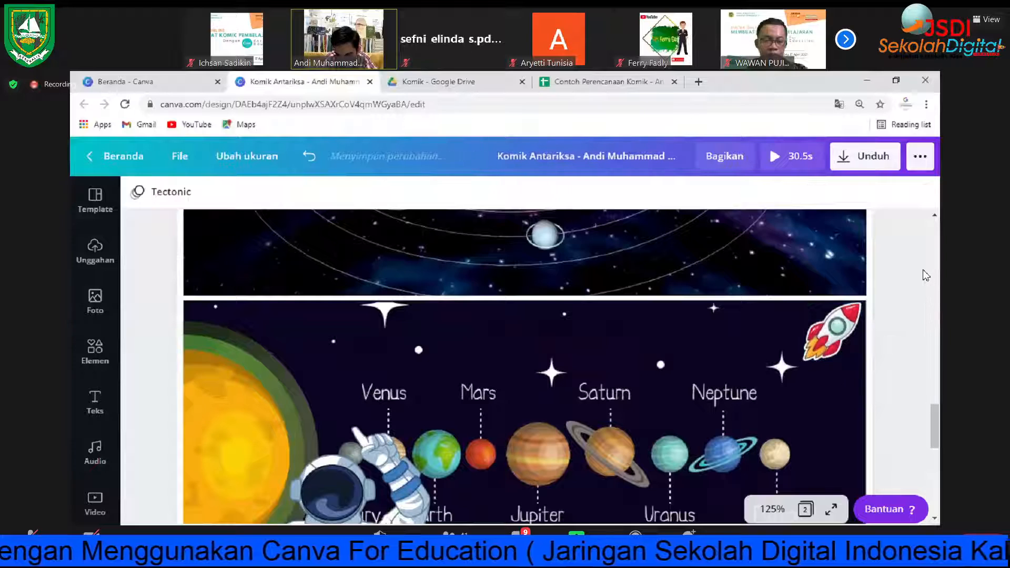
Step: Move the astronaut across to the Uranus side of the planets panel and scale it down to about half its size
scroll(922, 273, "down", 3)
left_click_drag(333, 417, 739, 314)
scroll(762, 305, "up", 2)
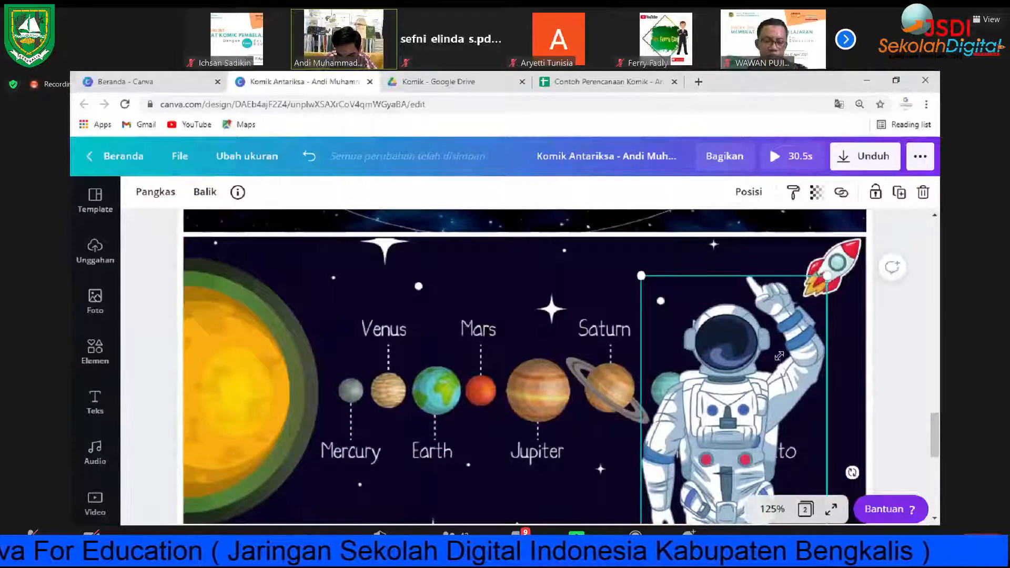
left_click_drag(827, 275, 734, 472)
scroll(715, 356, "down", 3)
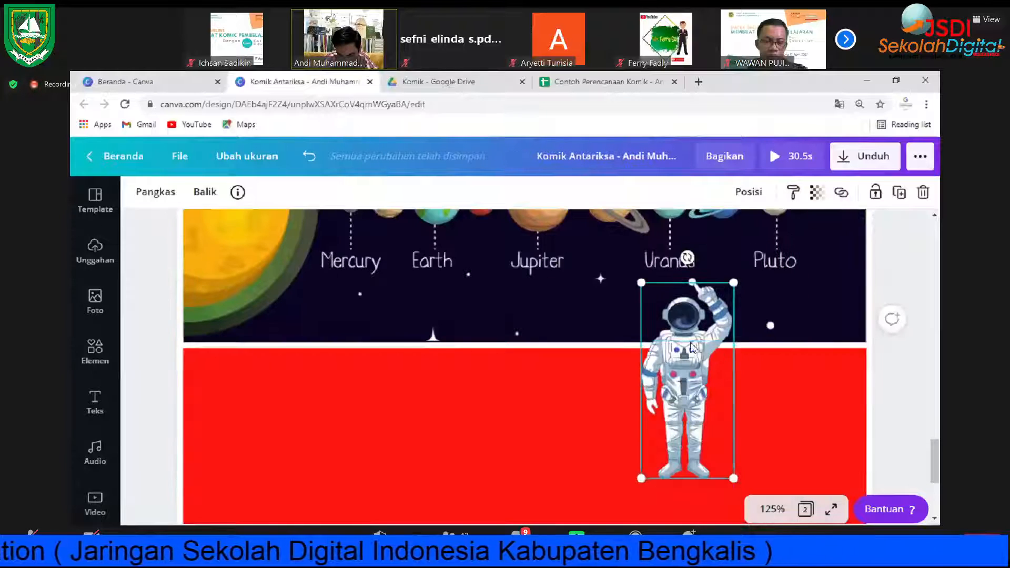
Step: Shrink the astronaut further and stand it in the lower-right corner of the planets panel, beside and below Pluto
left_click_drag(710, 357, 735, 285)
left_click_drag(759, 408, 820, 322)
left_click_drag(848, 227, 830, 264)
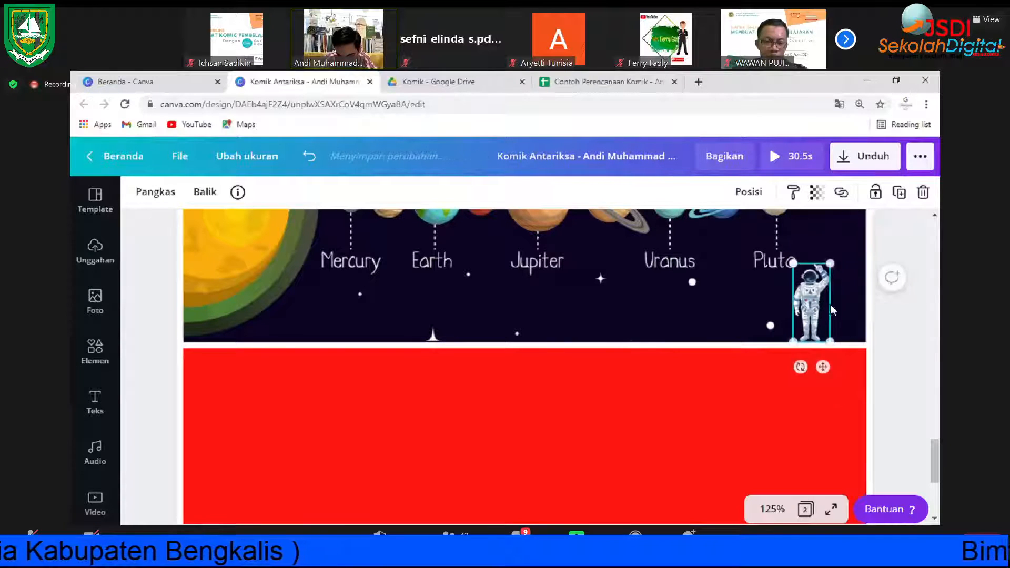
left_click_drag(816, 300, 840, 300)
left_click(927, 321)
Step: Review the planets panel with the small rocket and astronaut, including its border with the red panel below
scroll(928, 323, "up", 3)
scroll(929, 322, "down", 3)
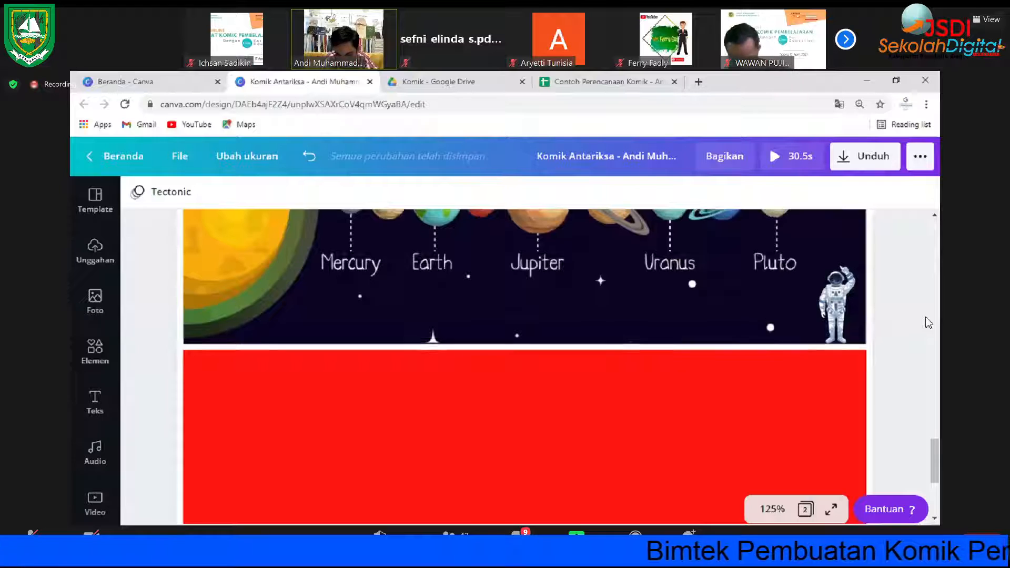
scroll(928, 324, "up", 4)
scroll(927, 326, "down", 3)
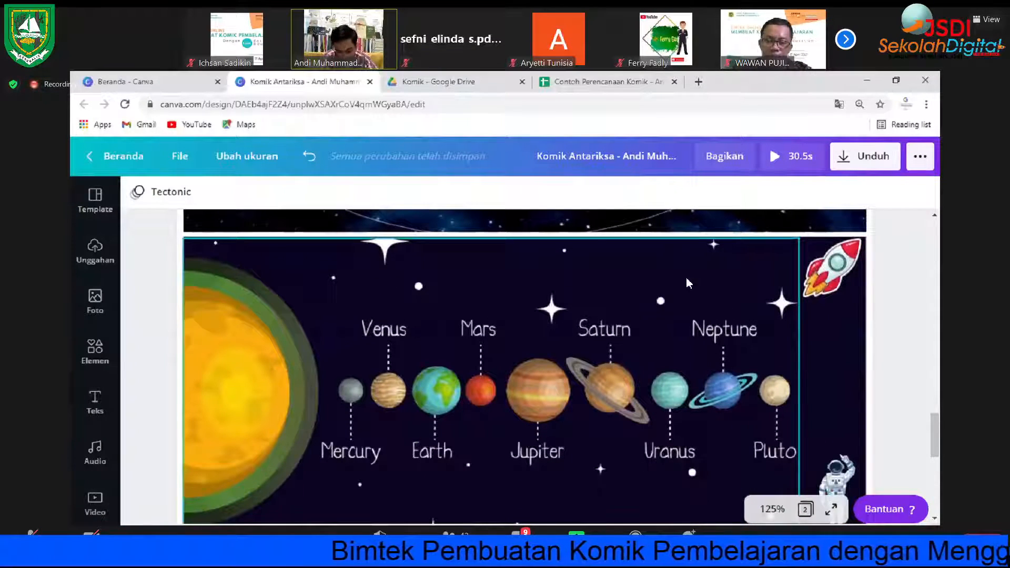
scroll(904, 246, "down", 3)
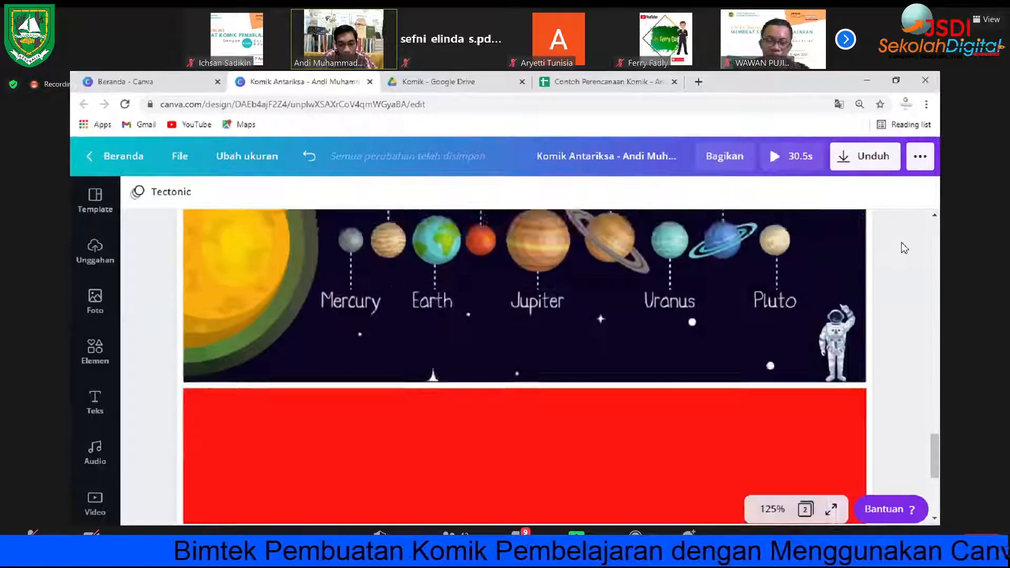
scroll(872, 236, "up", 2)
scroll(872, 236, "down", 3)
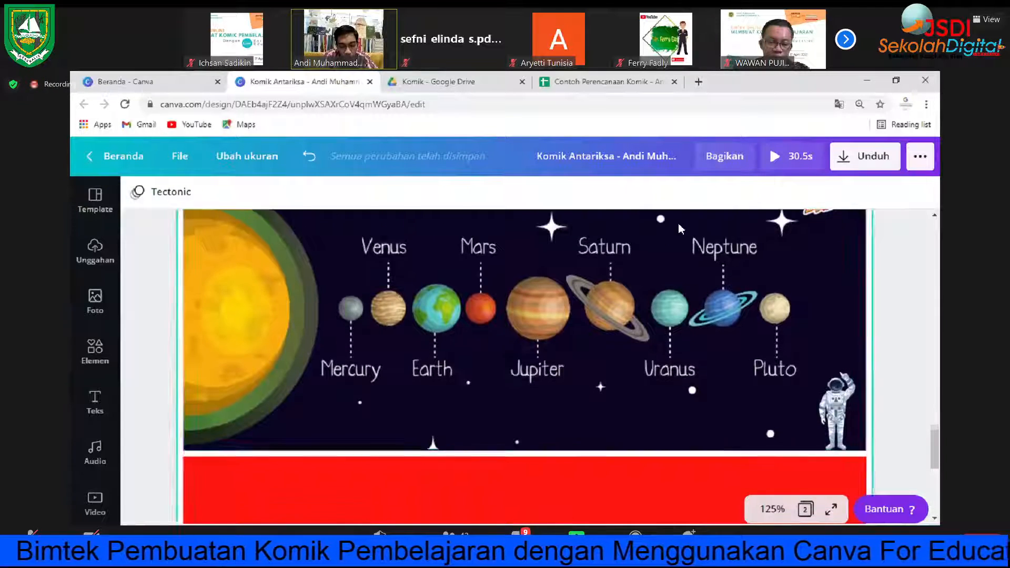
Step: Switch to the finished comic PDF in Google Drive and examine the father-and-daughters panel below the planets panel on page 4
left_click(605, 82)
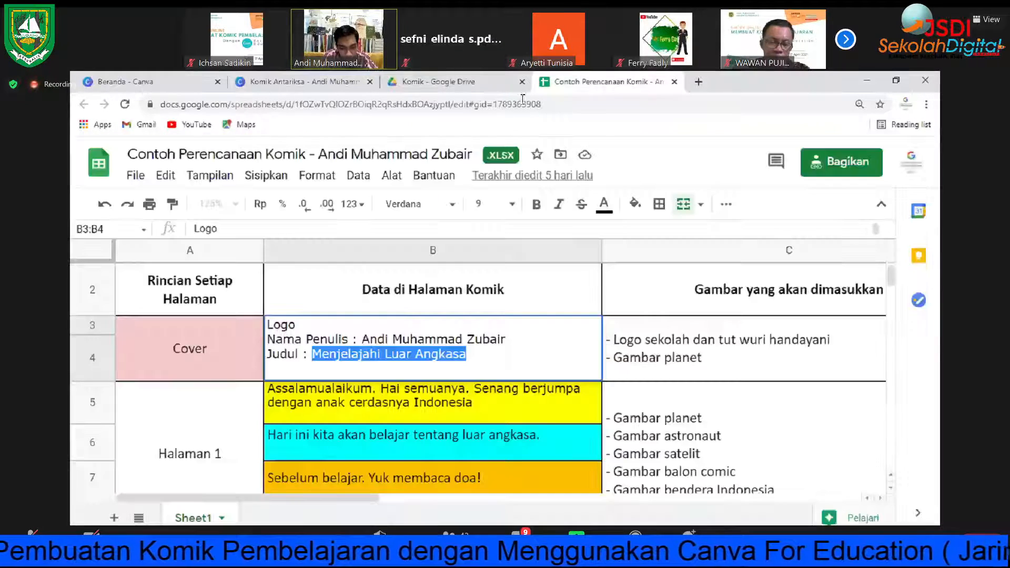
left_click(457, 82)
scroll(482, 296, "up", 1)
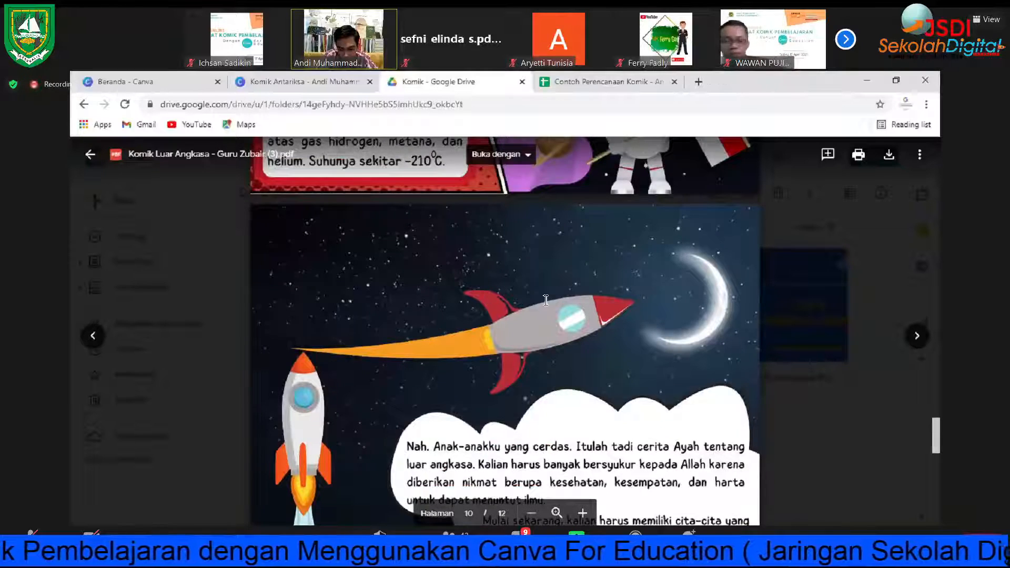
scroll(482, 296, "up", 5)
scroll(585, 351, "up", 8)
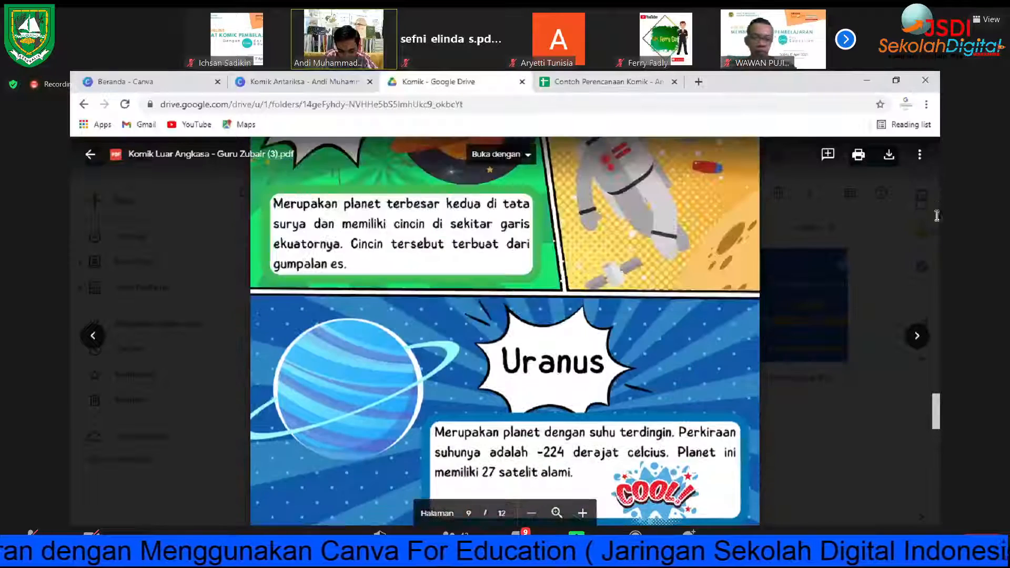
scroll(509, 385, "up", 20)
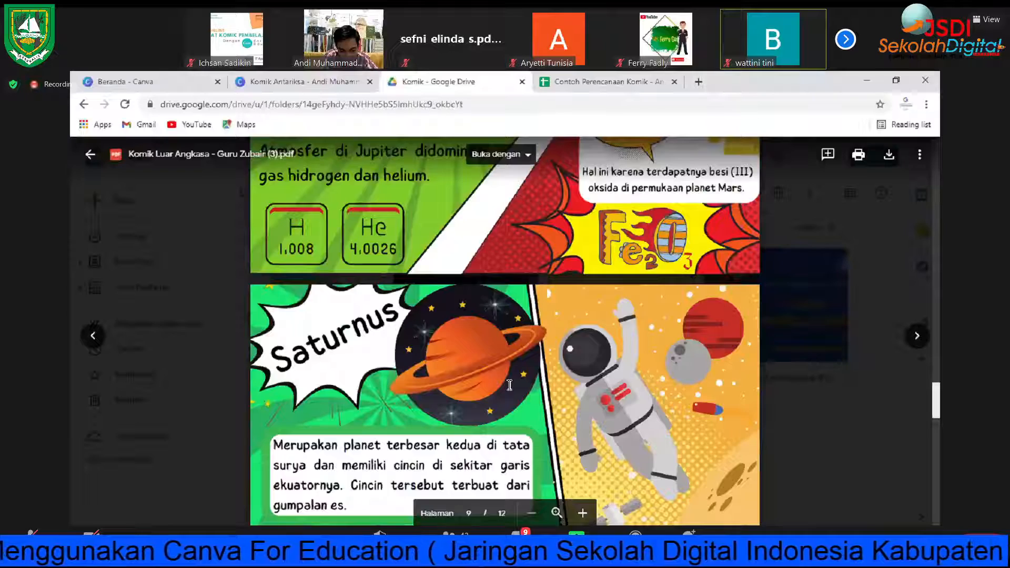
scroll(509, 385, "up", 5)
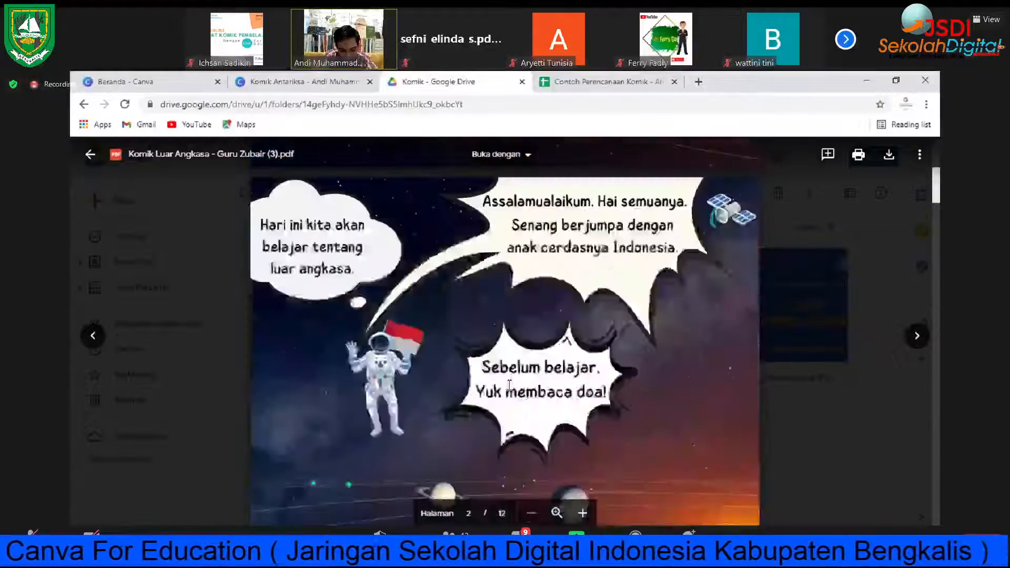
scroll(509, 385, "down", 20)
scroll(509, 385, "down", 6)
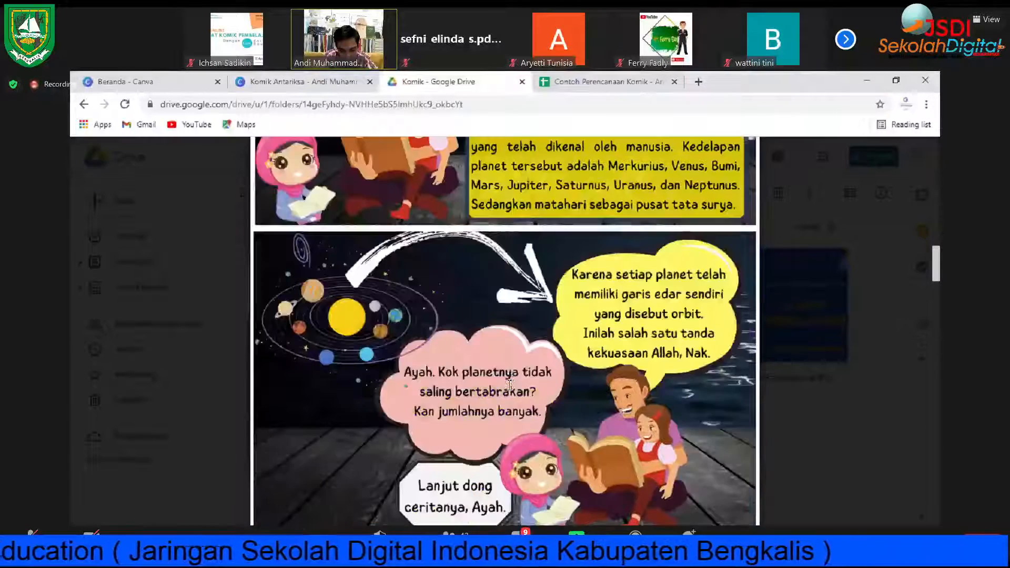
scroll(499, 326, "up", 4)
scroll(499, 318, "down", 1)
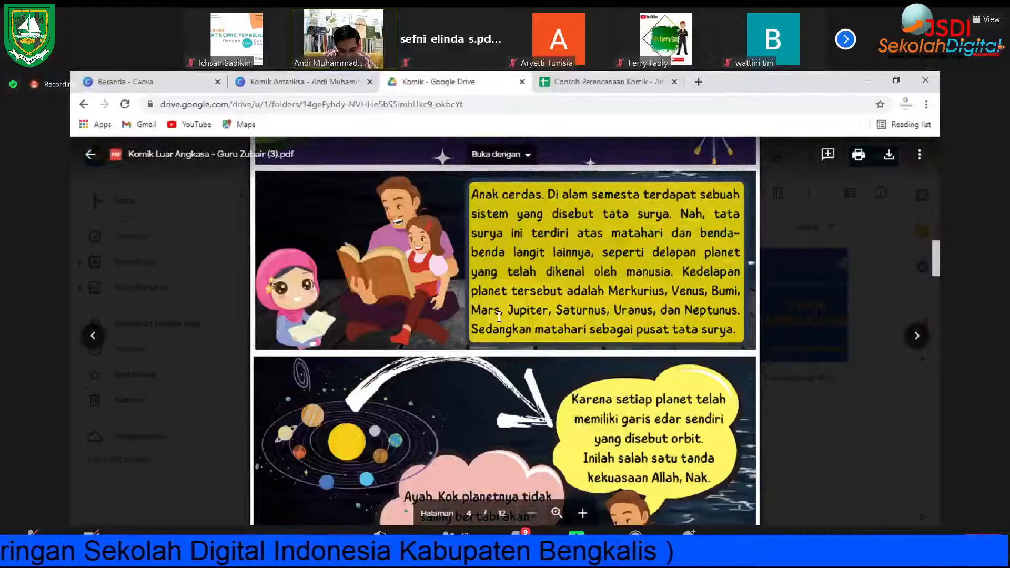
scroll(498, 317, "up", 1)
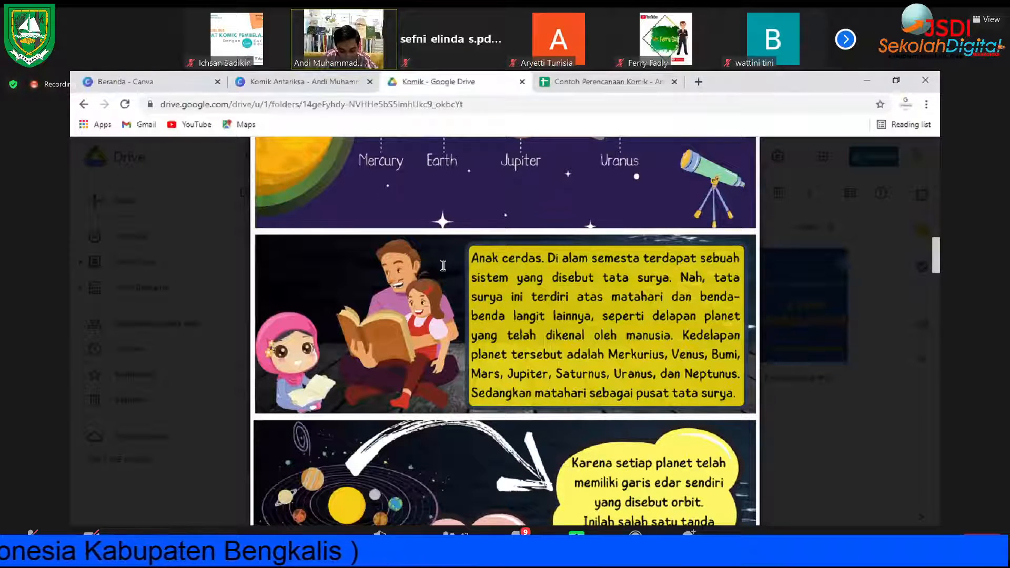
scroll(443, 266, "down", 3)
scroll(402, 301, "up", 2)
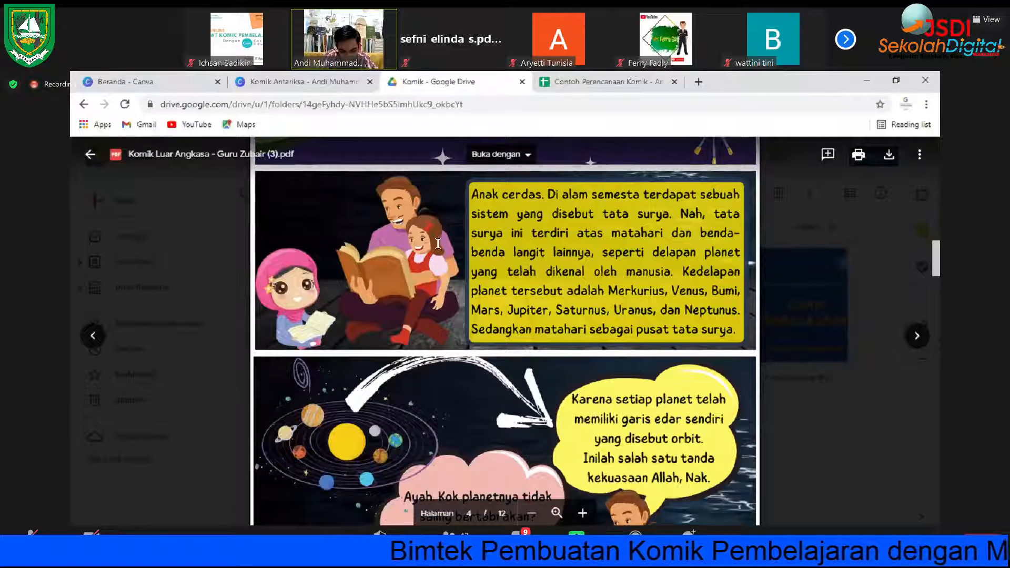
Step: Switch to the comic planning spreadsheet and read the Halaman 3 dialogue for Ayah and the picture needed for that panel
left_click(557, 90)
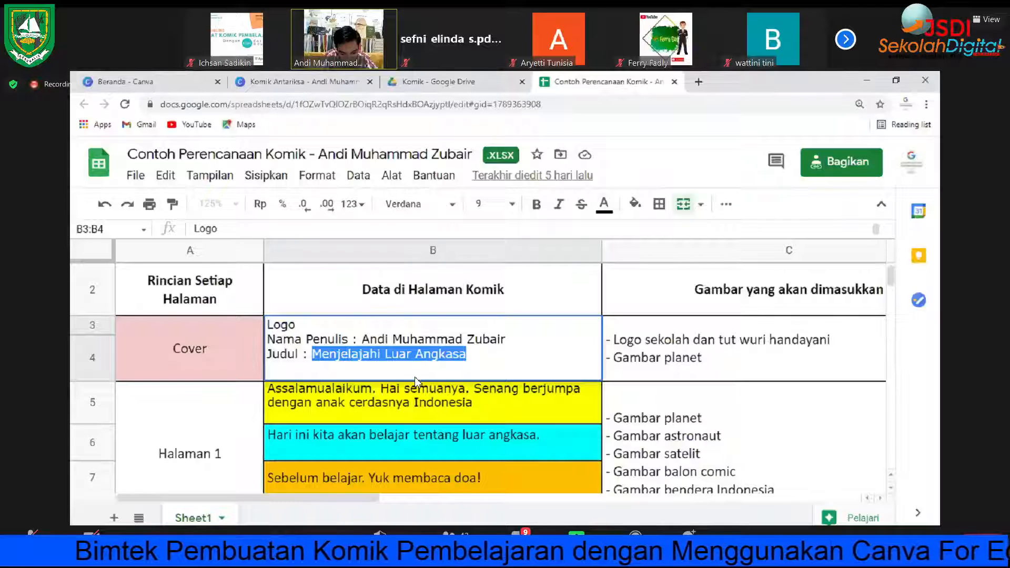
left_click(430, 392)
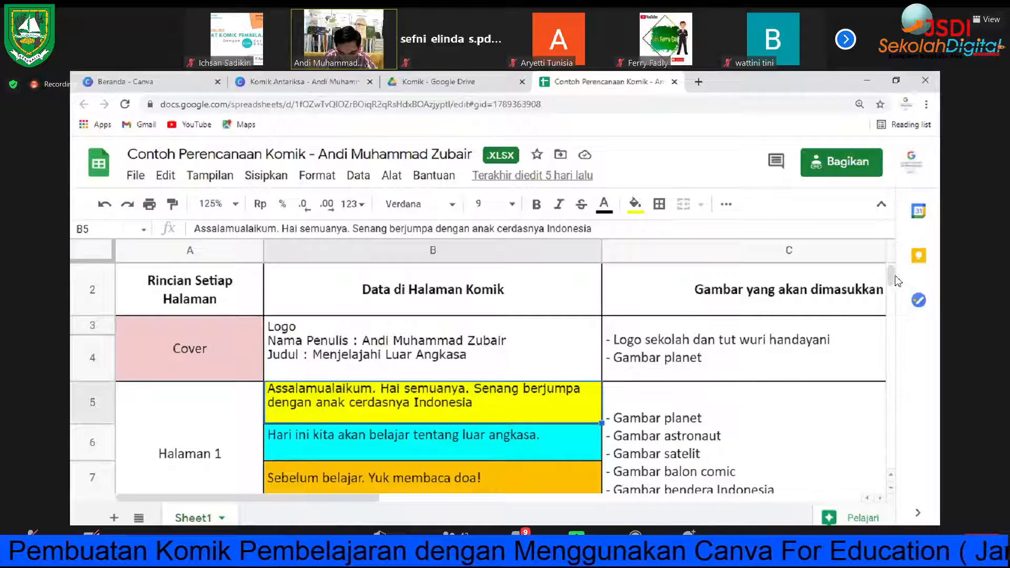
scroll(728, 353, "down", 5)
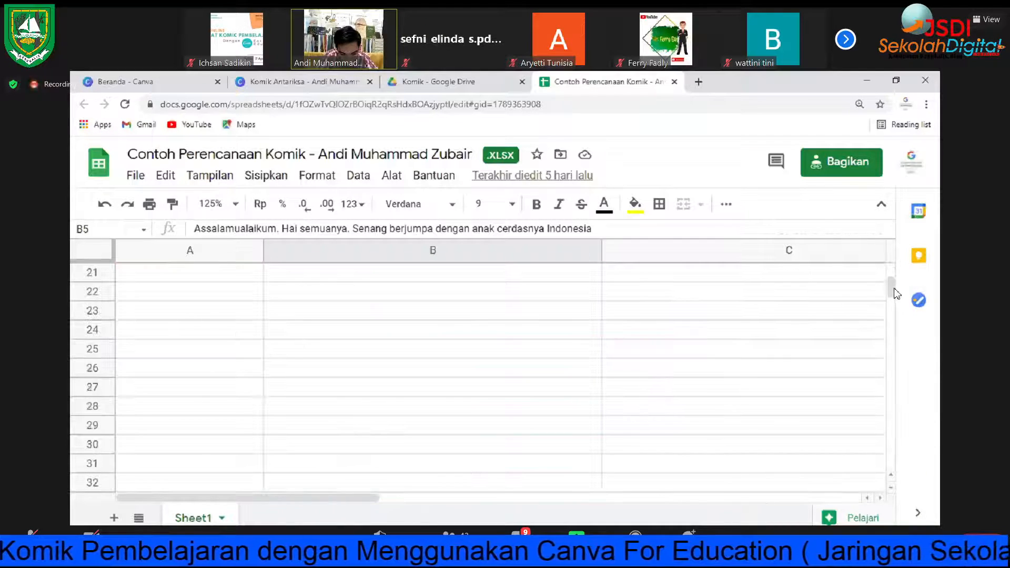
left_click_drag(894, 290, 894, 288)
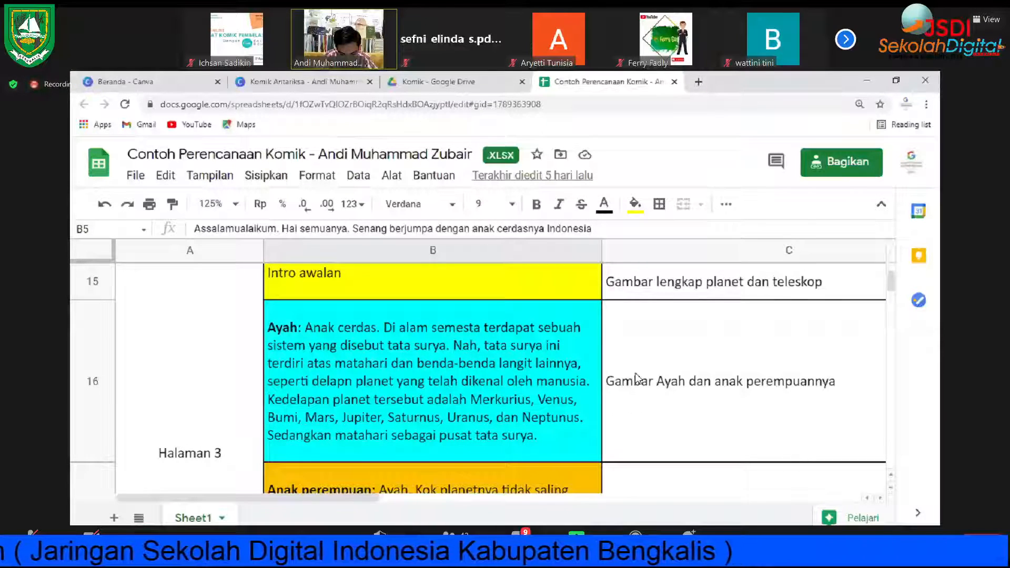
left_click(736, 388)
scroll(746, 376, "down", 4)
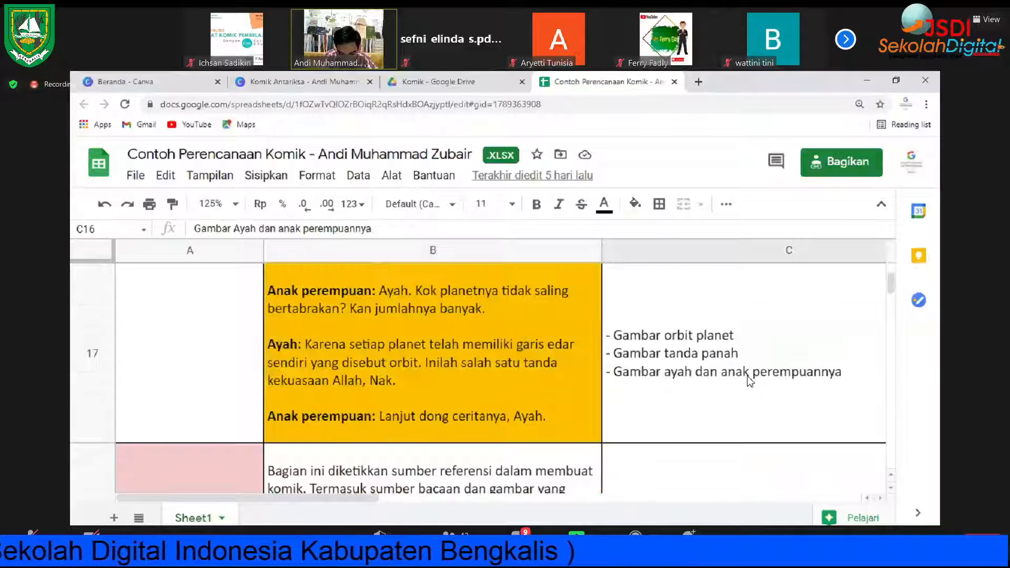
scroll(737, 369, "up", 3)
scroll(722, 357, "up", 1)
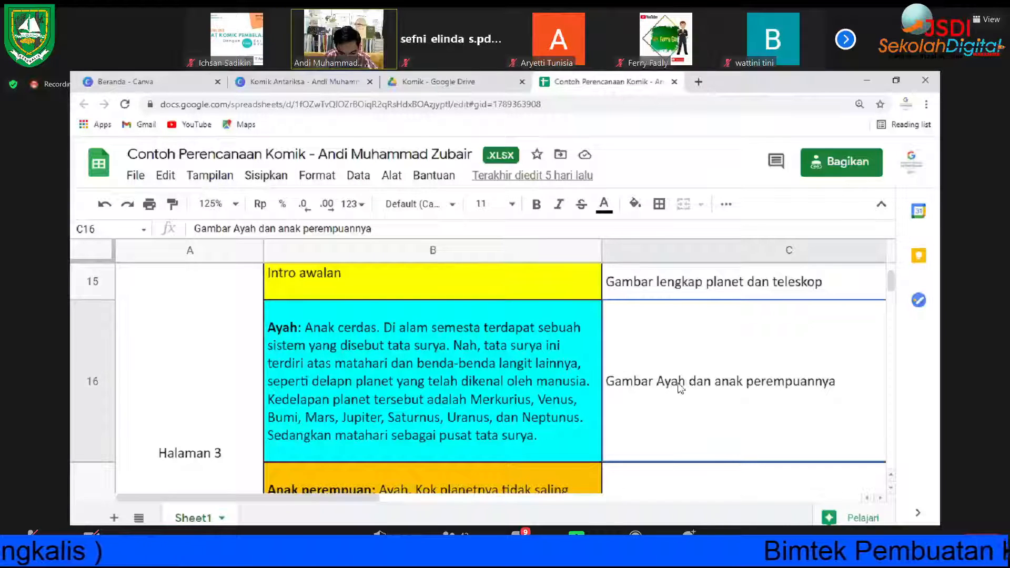
left_click(465, 307)
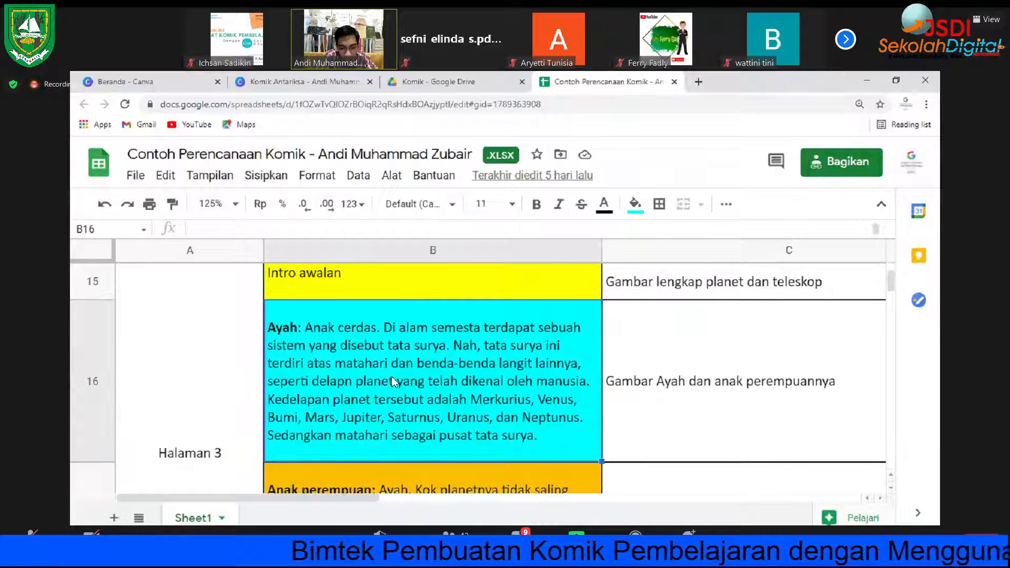
Step: Switch to the Canva comic design and select the empty red panel below the planets panel
left_click(268, 83)
scroll(500, 360, "down", 5)
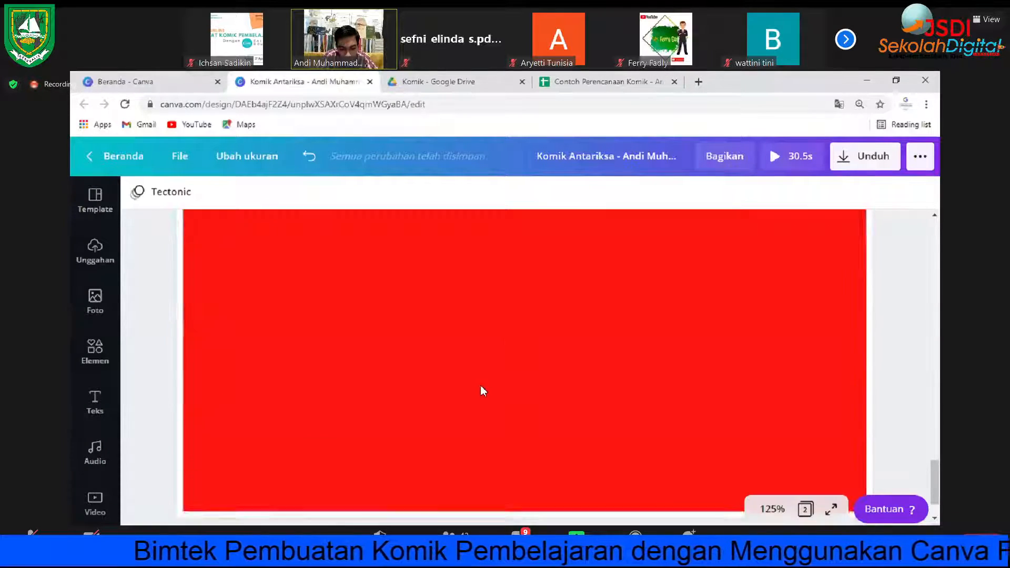
scroll(509, 335, "up", 2)
left_click(503, 370)
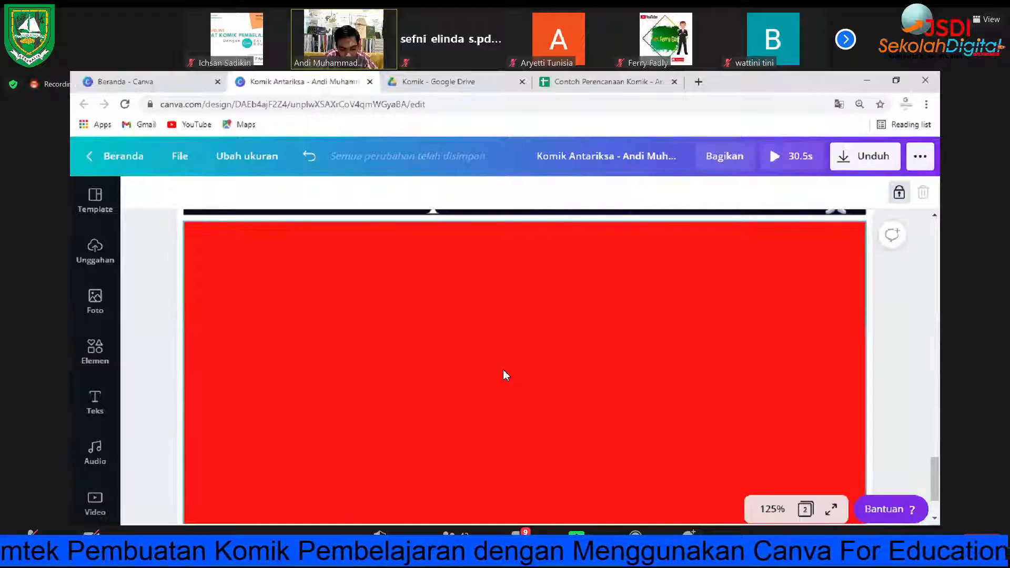
Step: Switch to the finished comic PDF in Google Drive and compare the father-and-daughters panel with the orbit panel below it
key("ctrl+Tab")
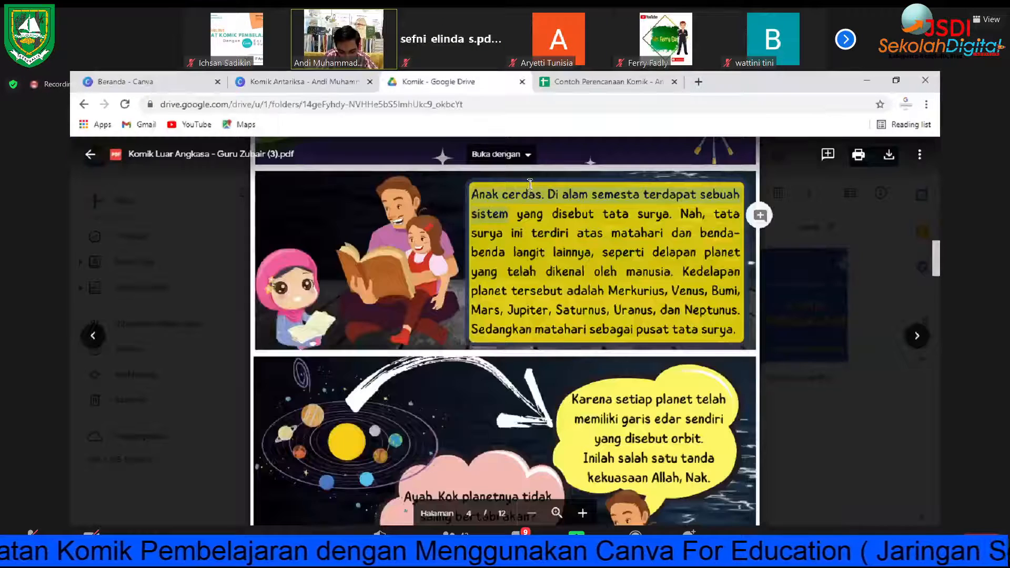
scroll(530, 184, "up", 1)
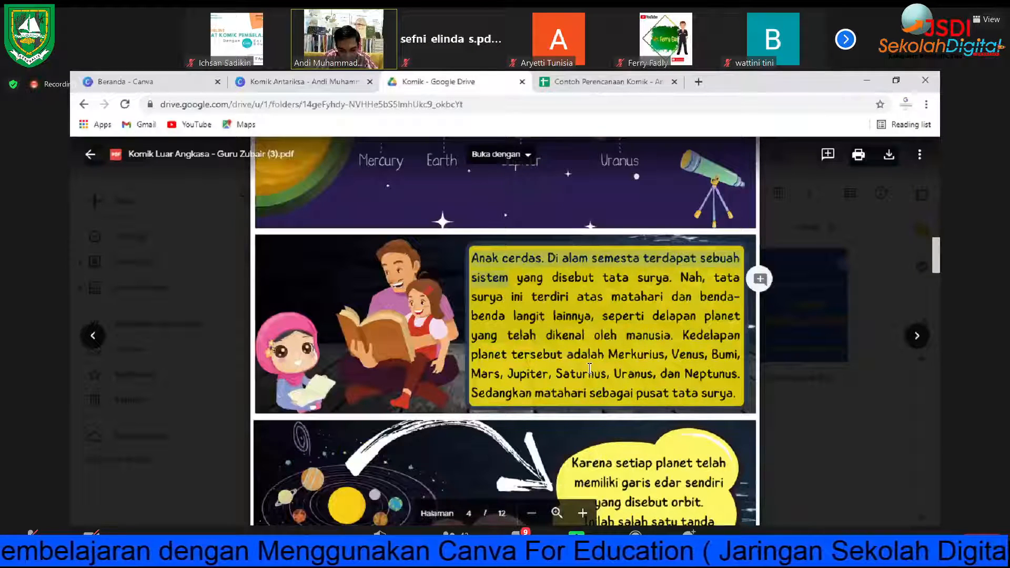
scroll(590, 369, "down", 2)
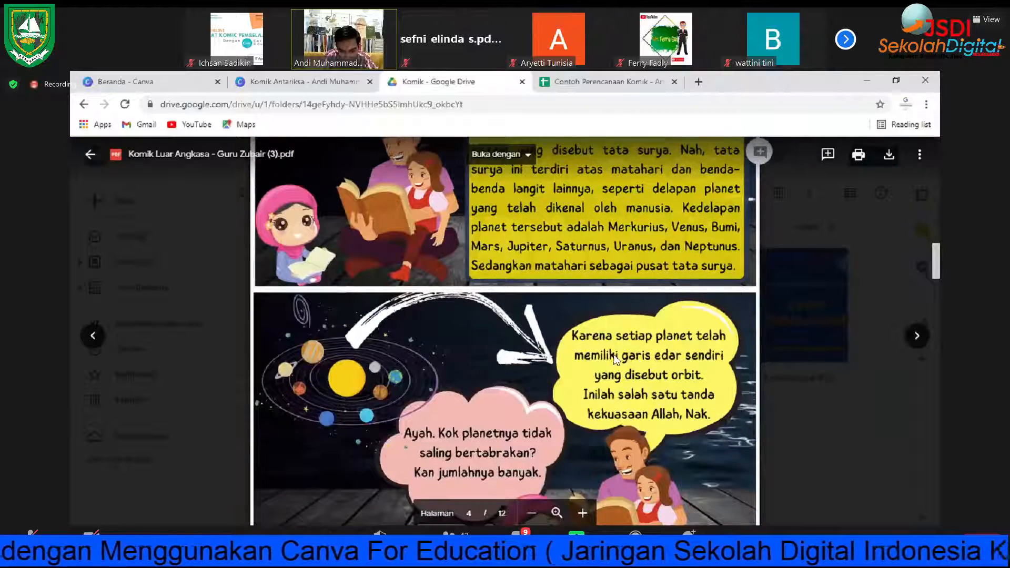
Step: Switch to the comic planning spreadsheet and review the Halaman 2 dialogue and the pictures planned for its night scene
key("ctrl+Tab")
scroll(618, 357, "down", 3)
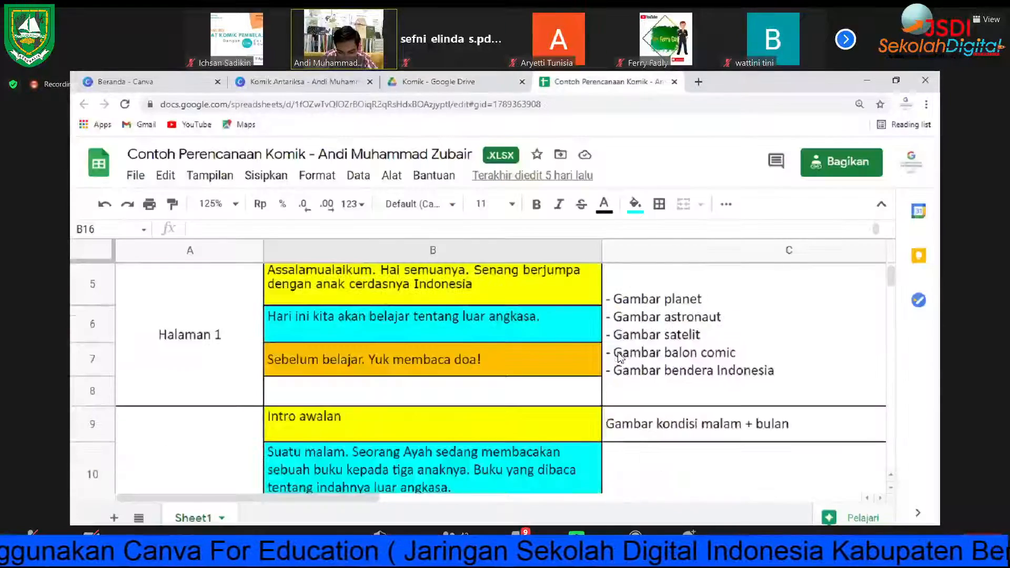
scroll(619, 358, "down", 2)
scroll(621, 355, "up", 2)
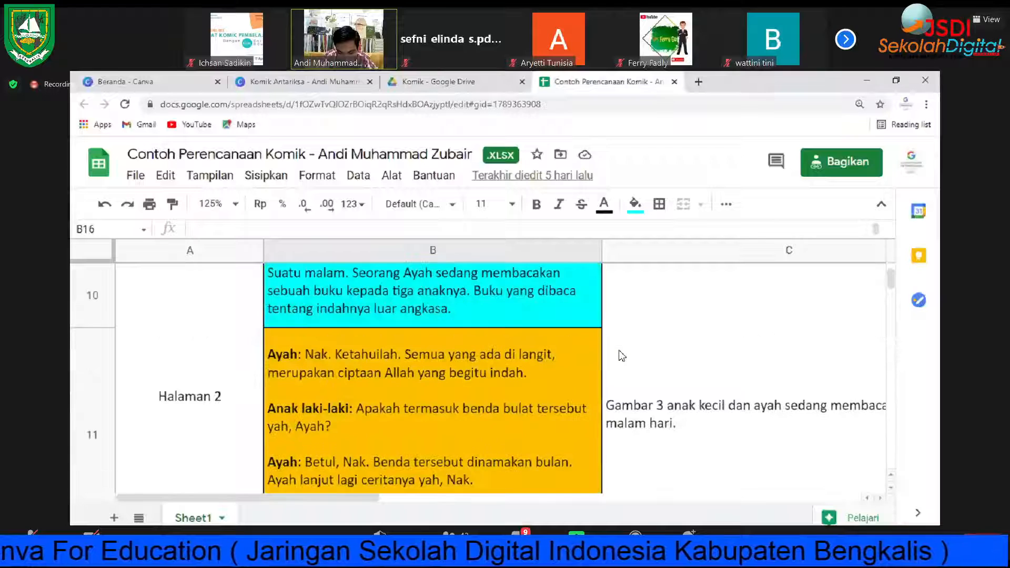
scroll(624, 351, "up", 1)
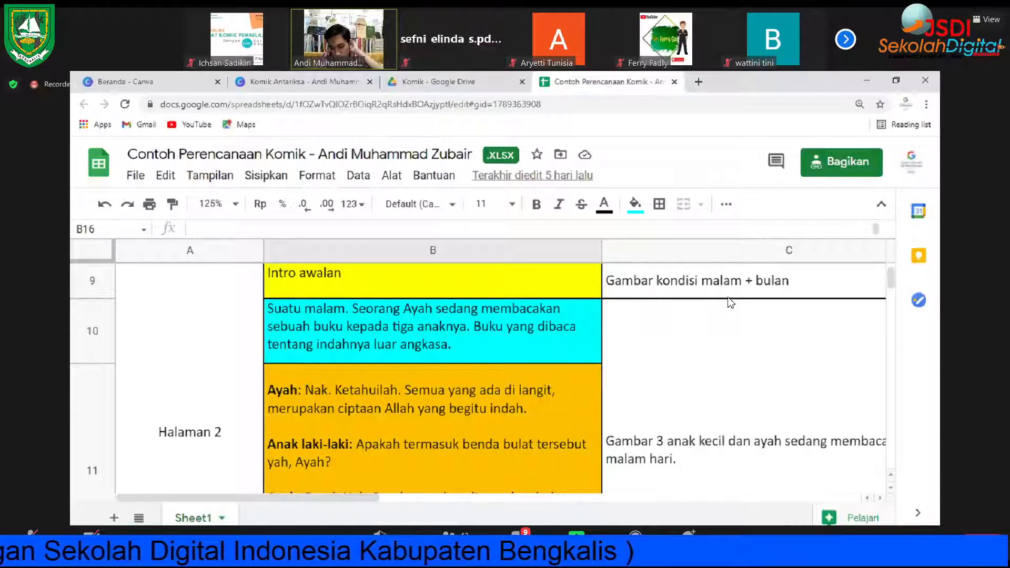
scroll(729, 300, "down", 1)
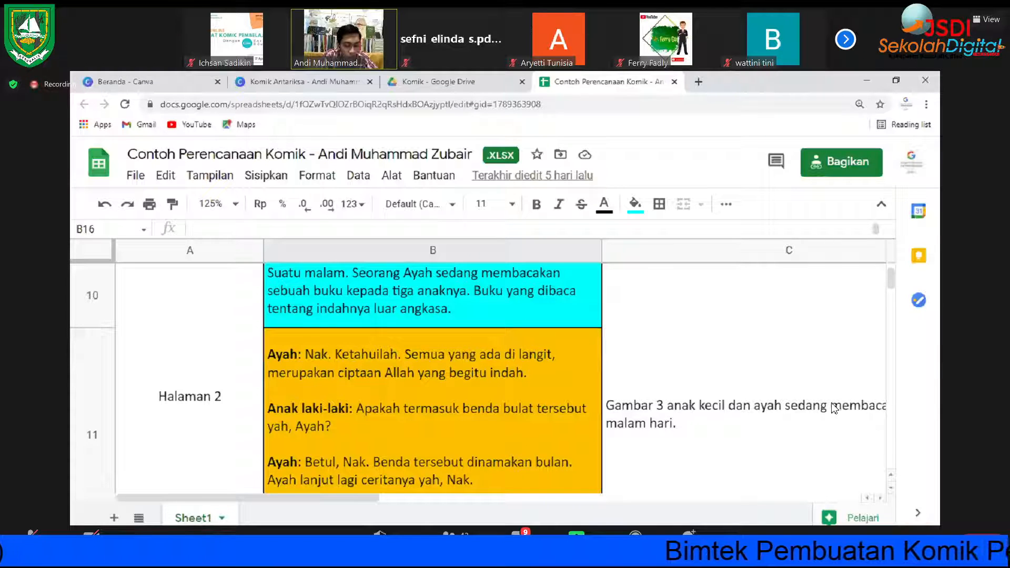
Step: Return to the Canva comic design and search the photo library for "malam hari"
left_click(323, 79)
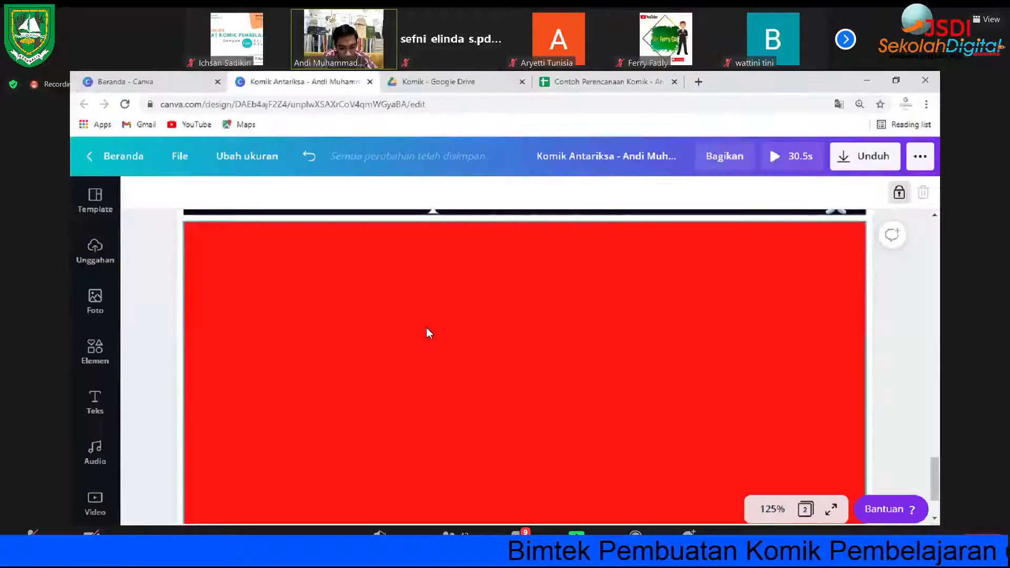
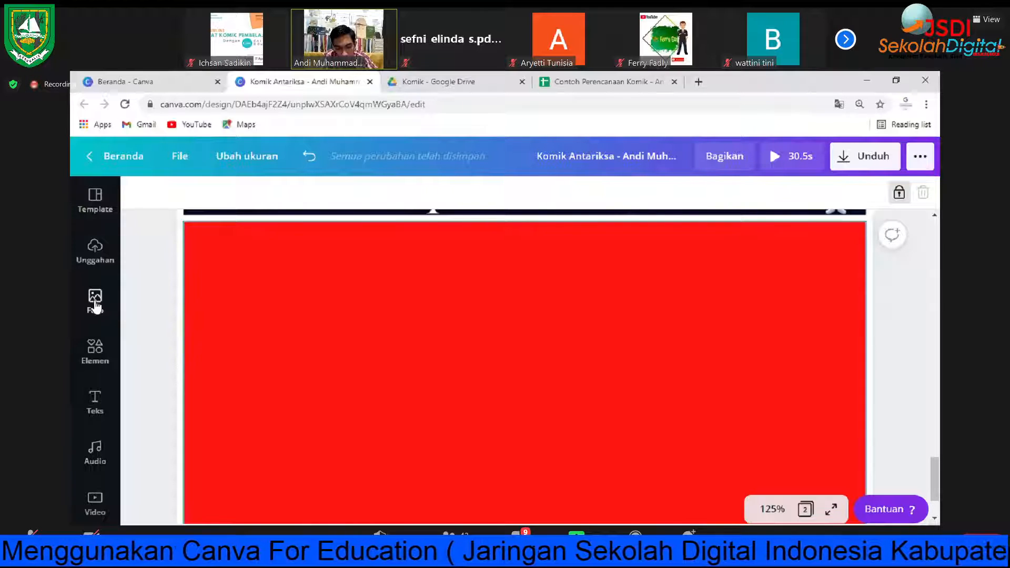
left_click(96, 304)
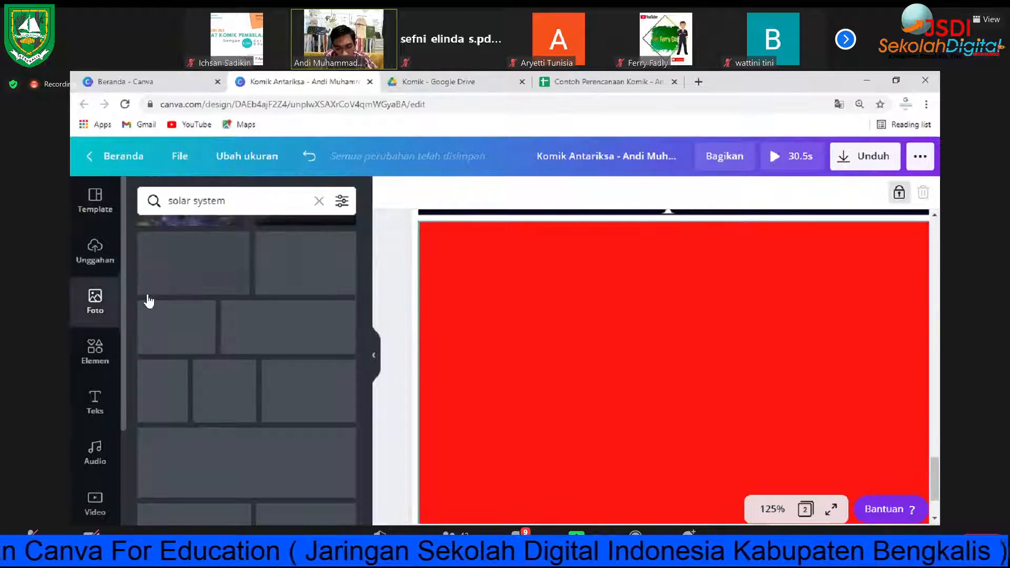
left_click(319, 202)
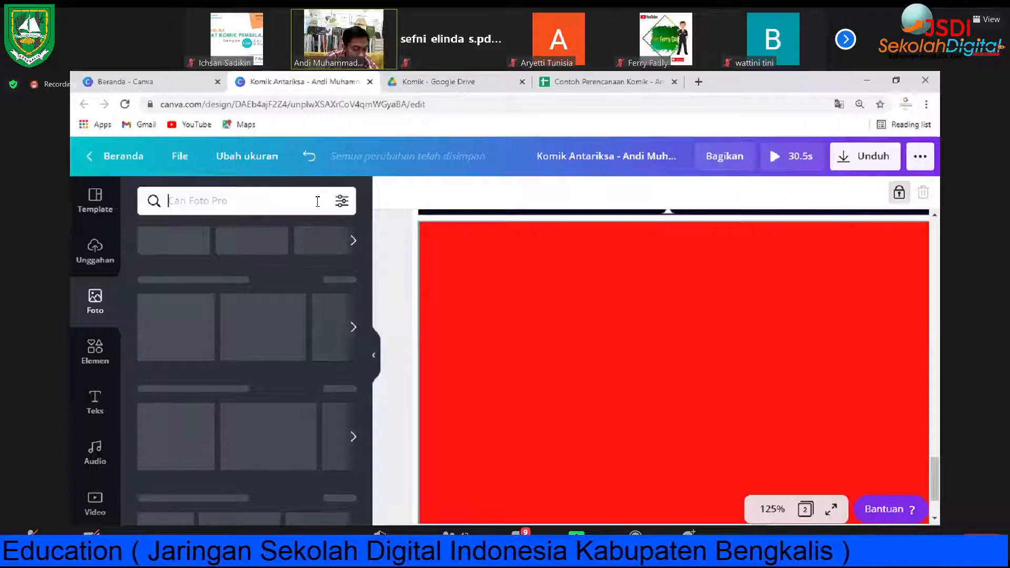
type("malam har")
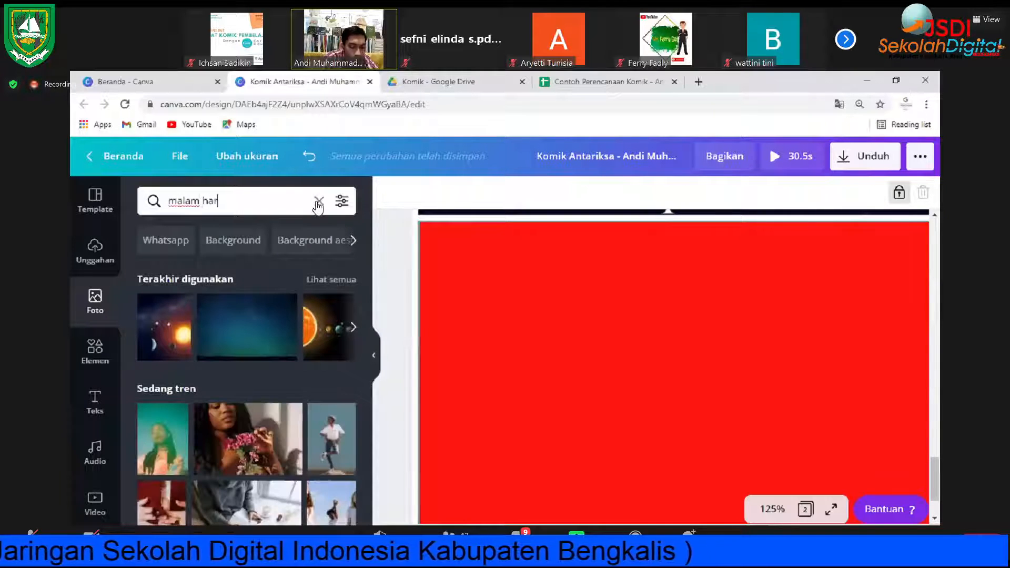
type("i")
key("Return")
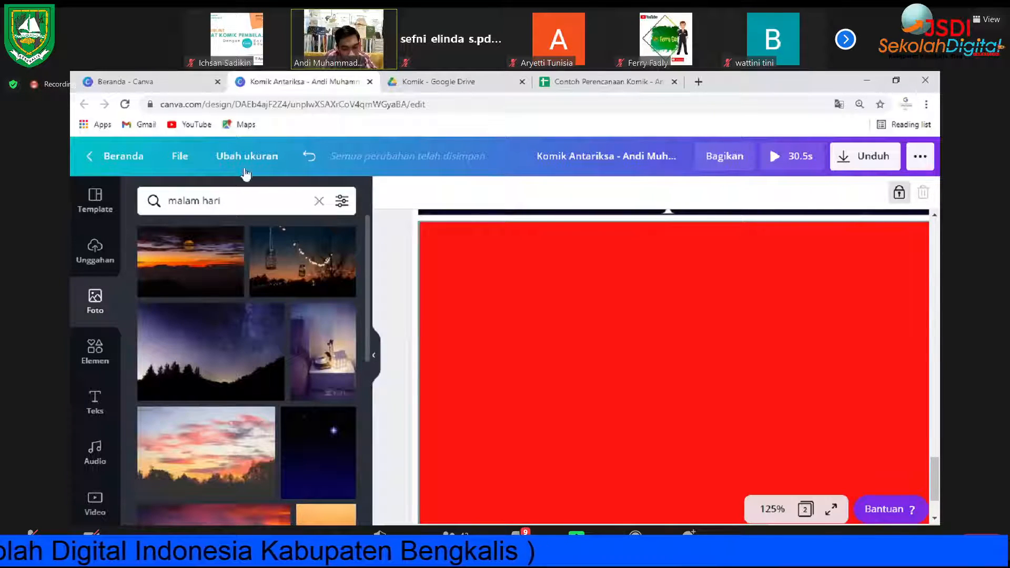
Step: Browse the "malam hari" photos for a night-time background suited to the empty red panel
scroll(252, 305, "down", 10)
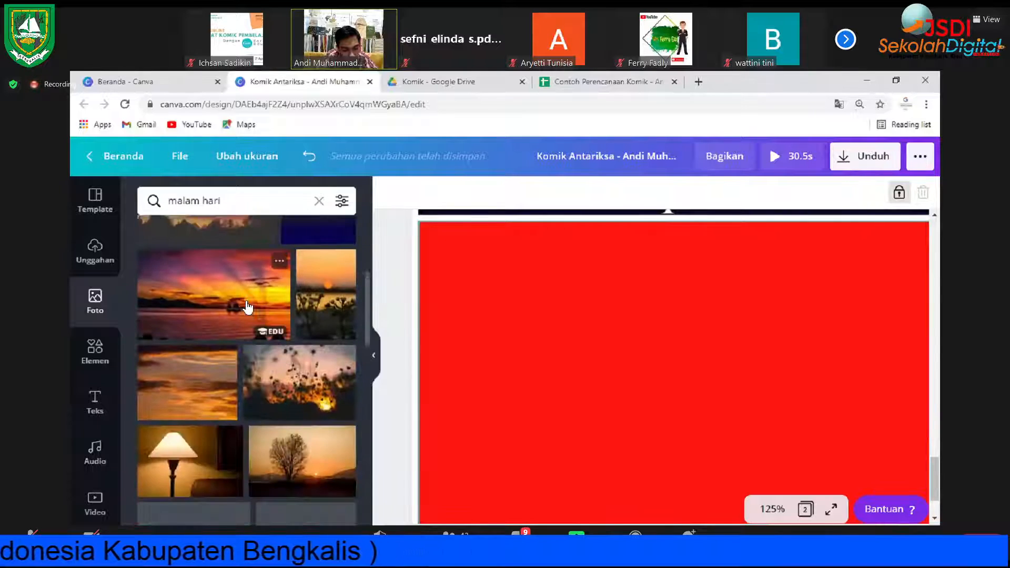
scroll(242, 310, "down", 10)
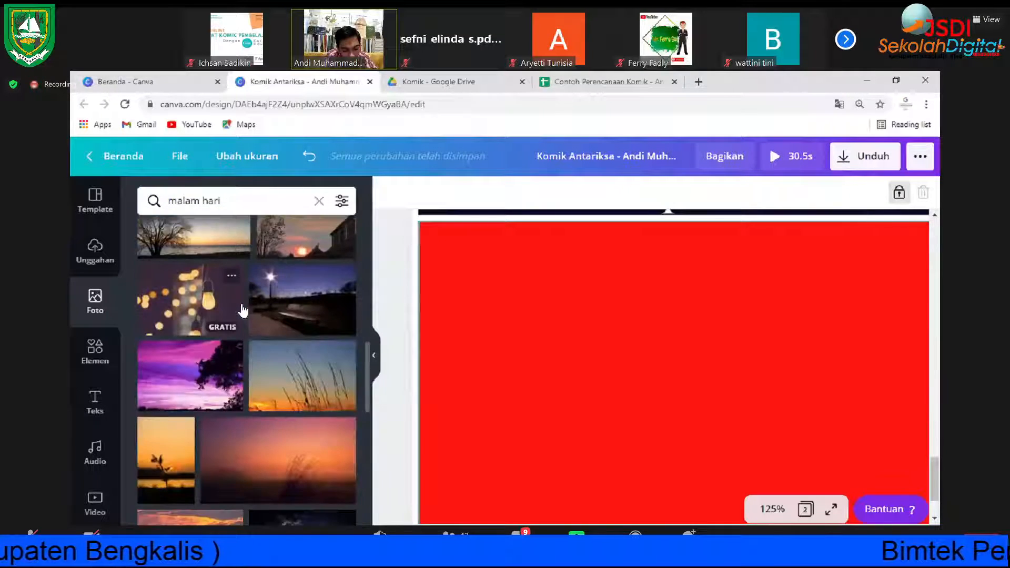
scroll(243, 311, "down", 10)
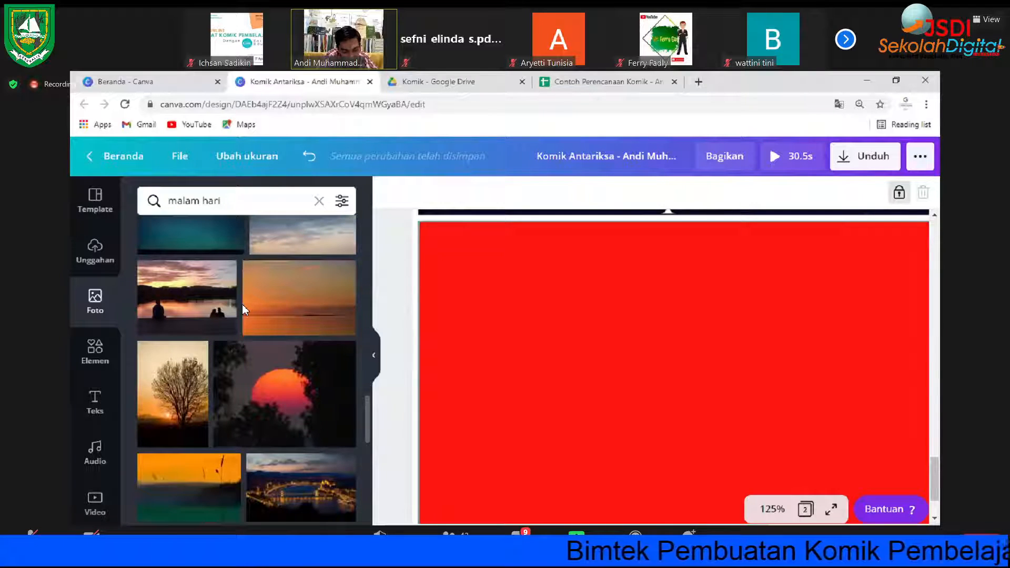
scroll(243, 311, "down", 5)
scroll(244, 311, "down", 10)
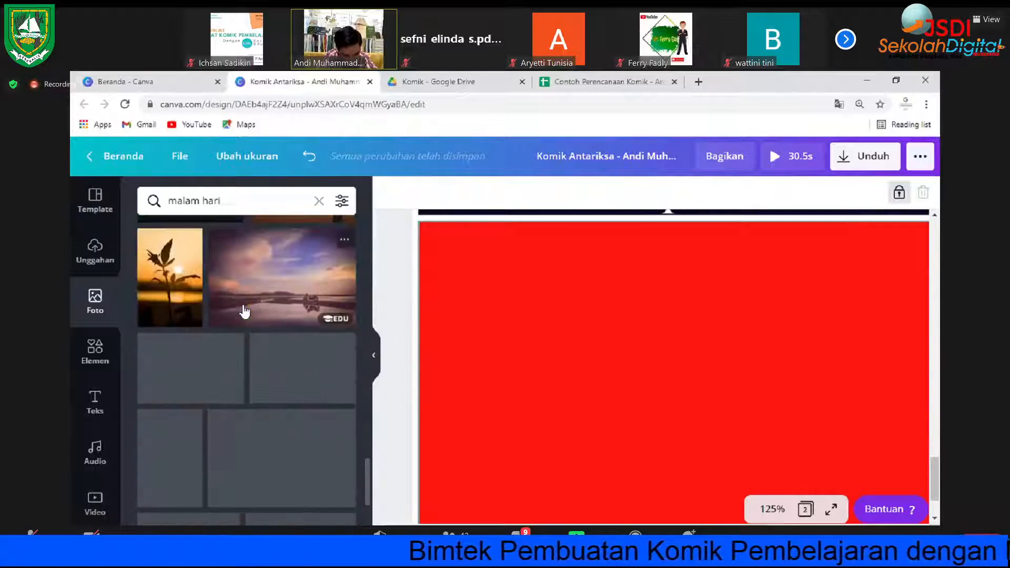
scroll(243, 311, "down", 5)
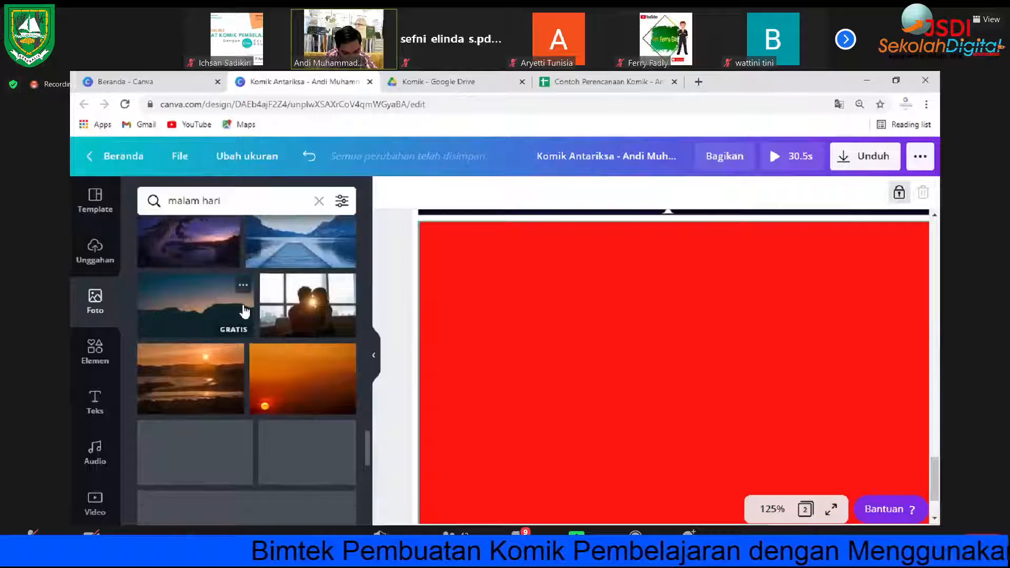
scroll(243, 310, "down", 10)
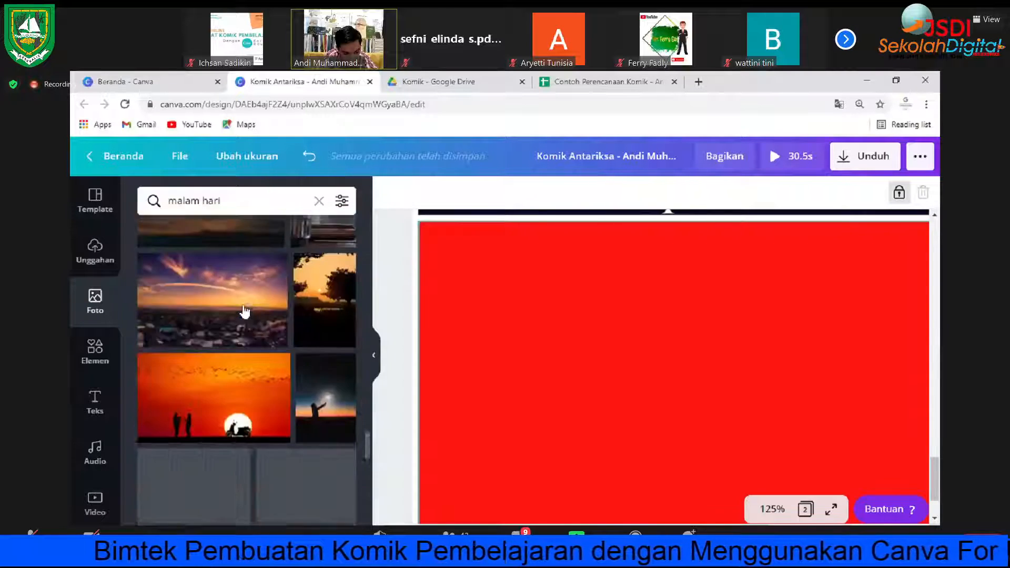
scroll(244, 310, "down", 10)
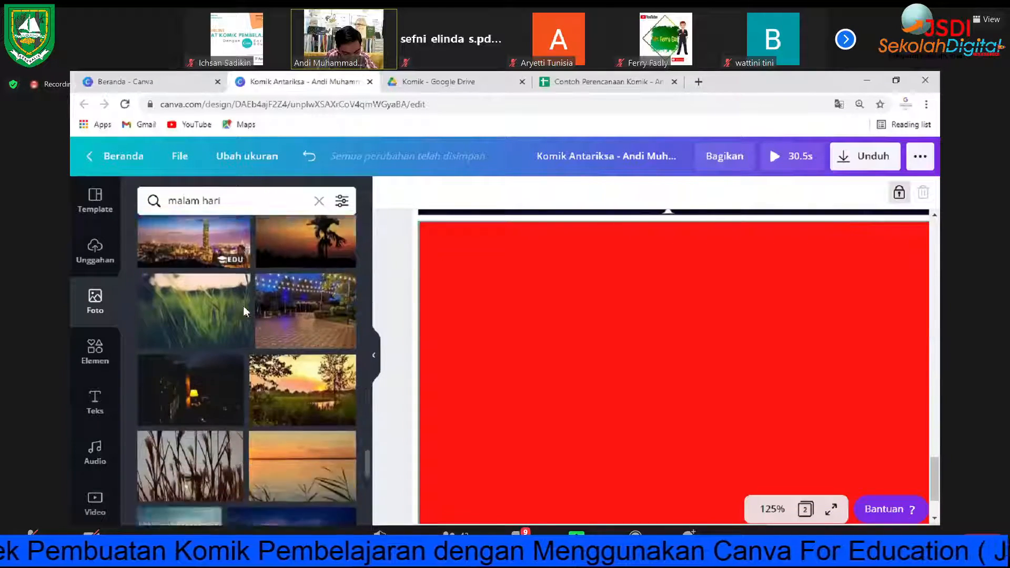
scroll(244, 311, "down", 10)
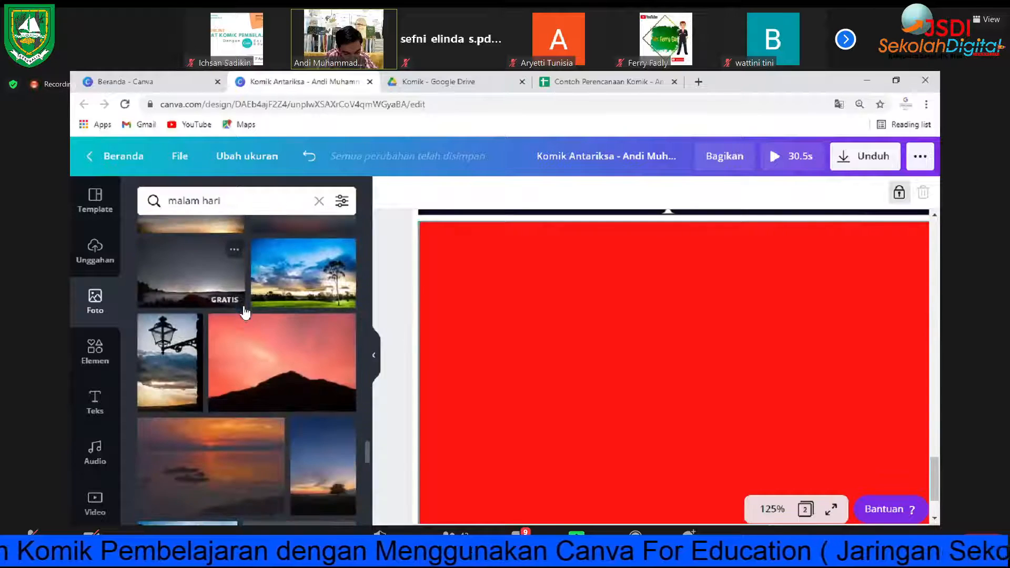
scroll(243, 311, "down", 10)
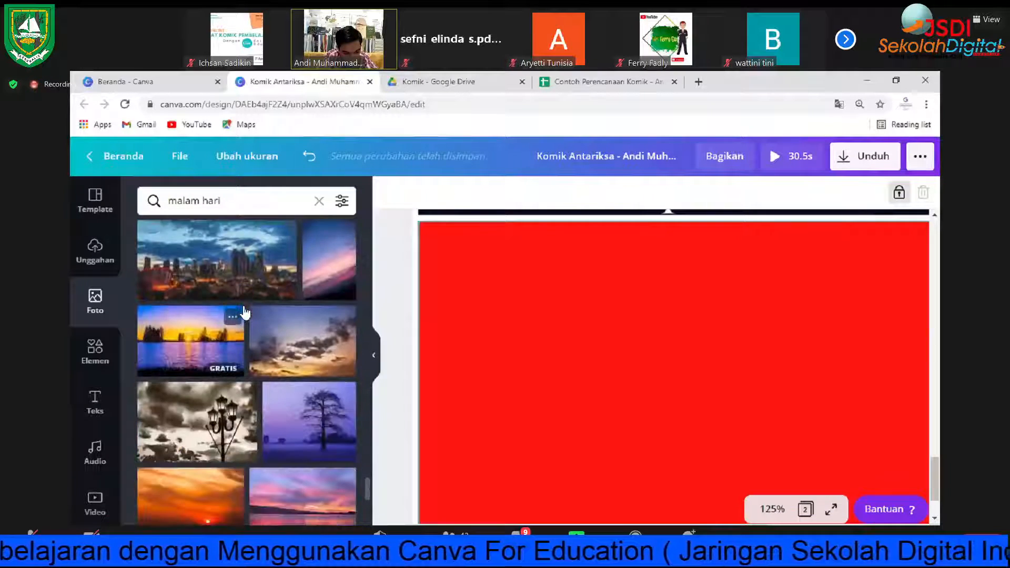
scroll(243, 312, "down", 10)
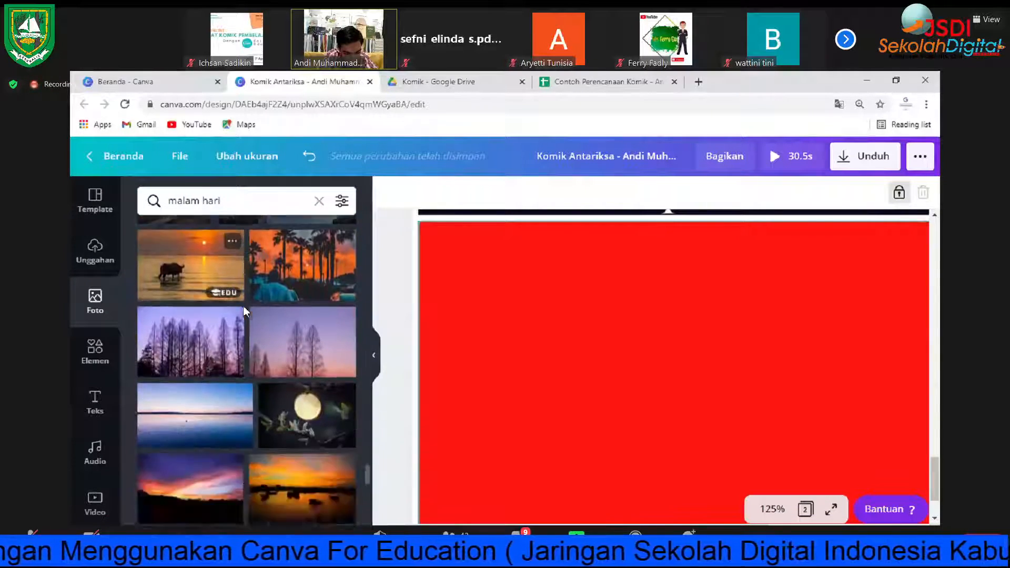
scroll(245, 312, "down", 10)
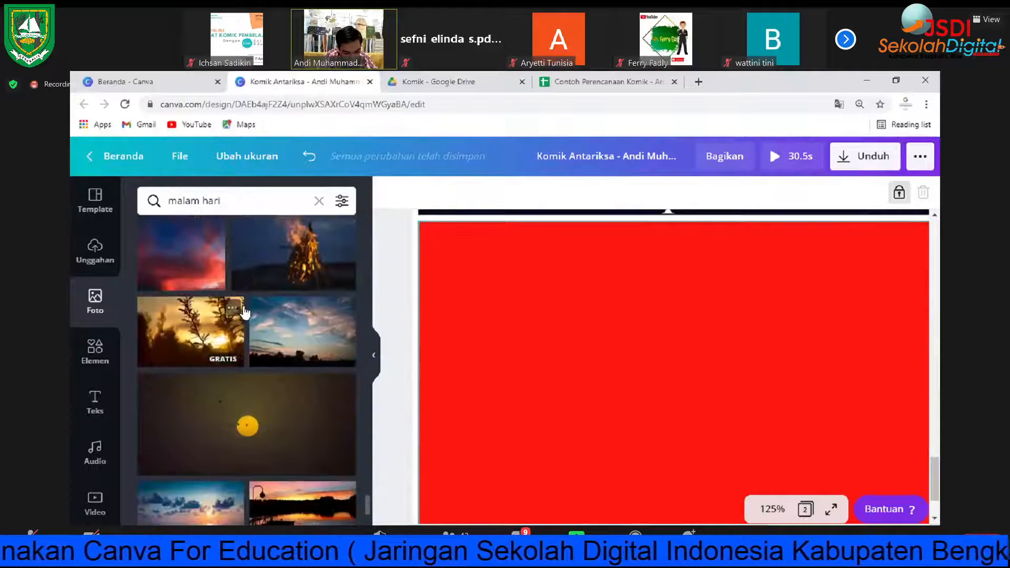
scroll(244, 312, "down", 10)
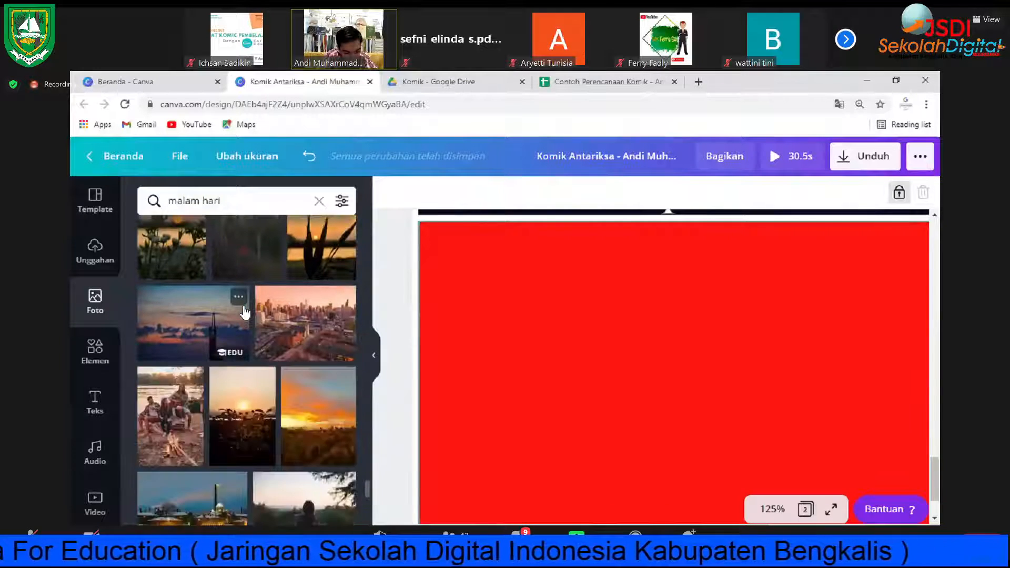
scroll(244, 312, "down", 10)
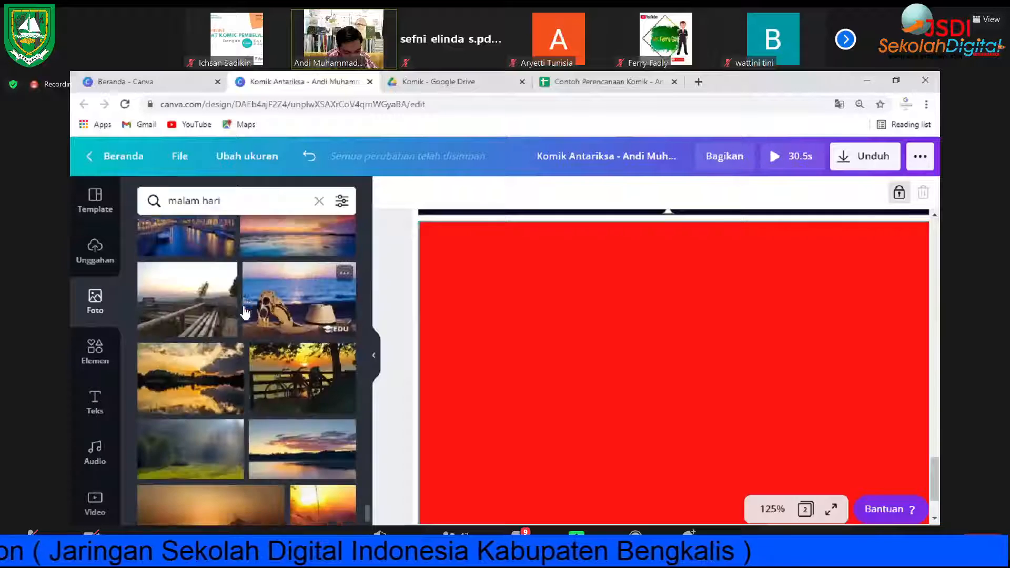
scroll(245, 313, "down", 10)
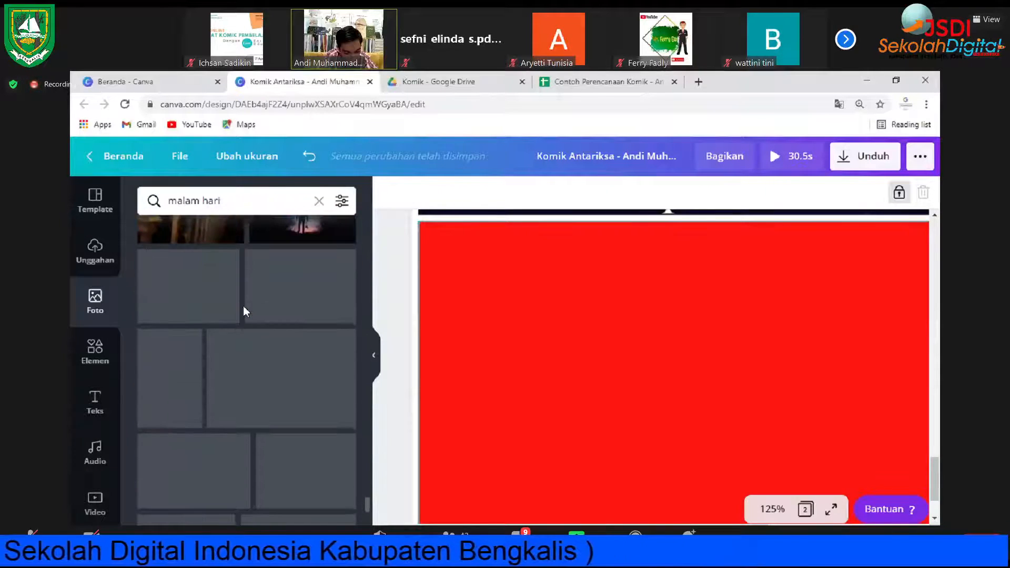
scroll(244, 312, "down", 10)
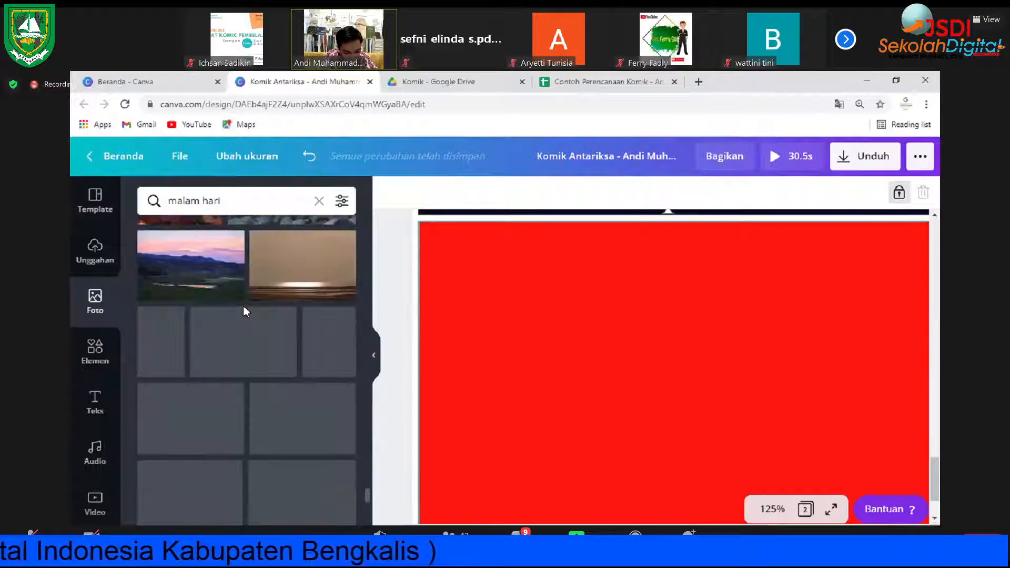
scroll(244, 312, "down", 3)
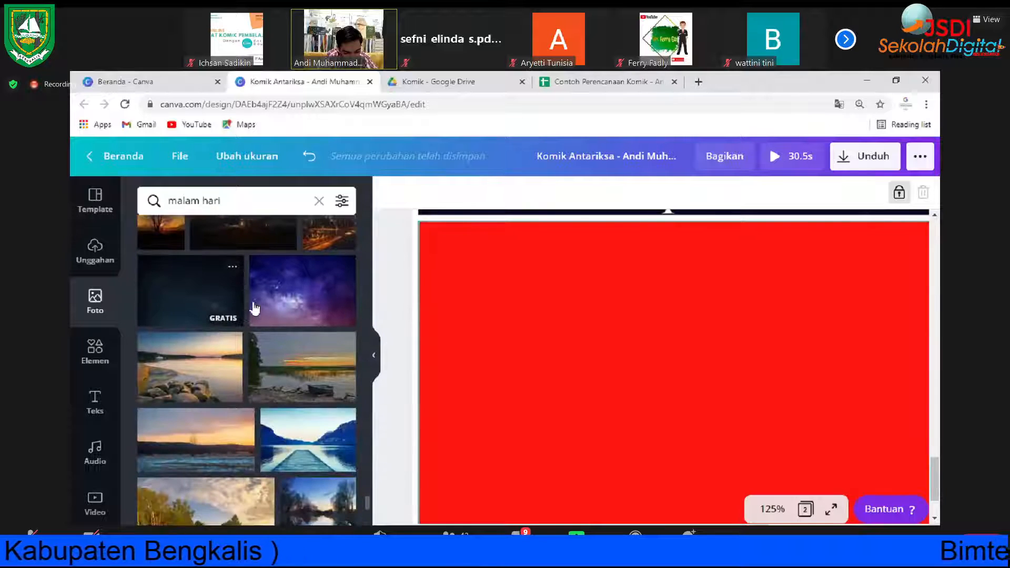
scroll(260, 301, "down", 3)
scroll(260, 302, "down", 10)
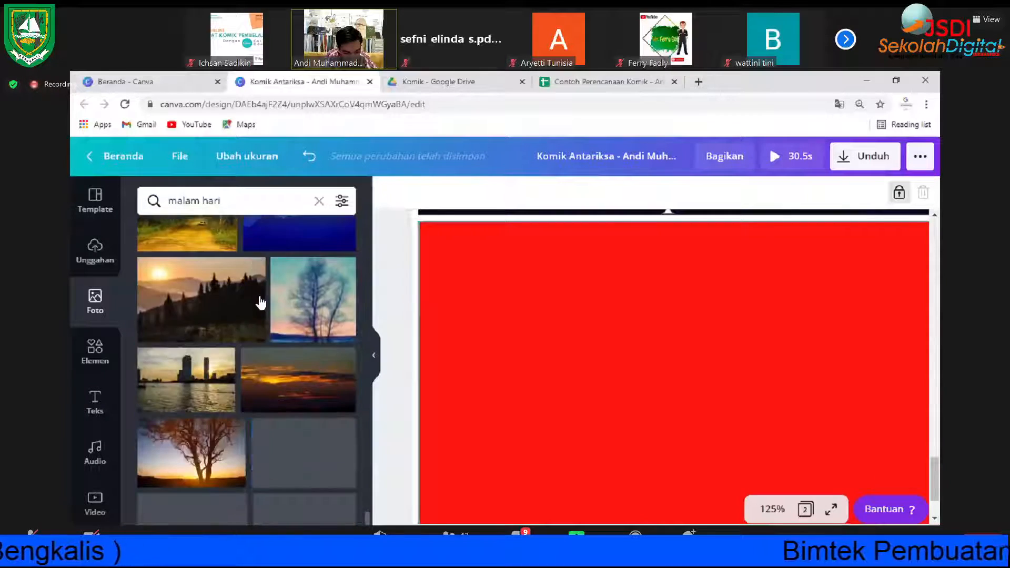
scroll(260, 303, "down", 10)
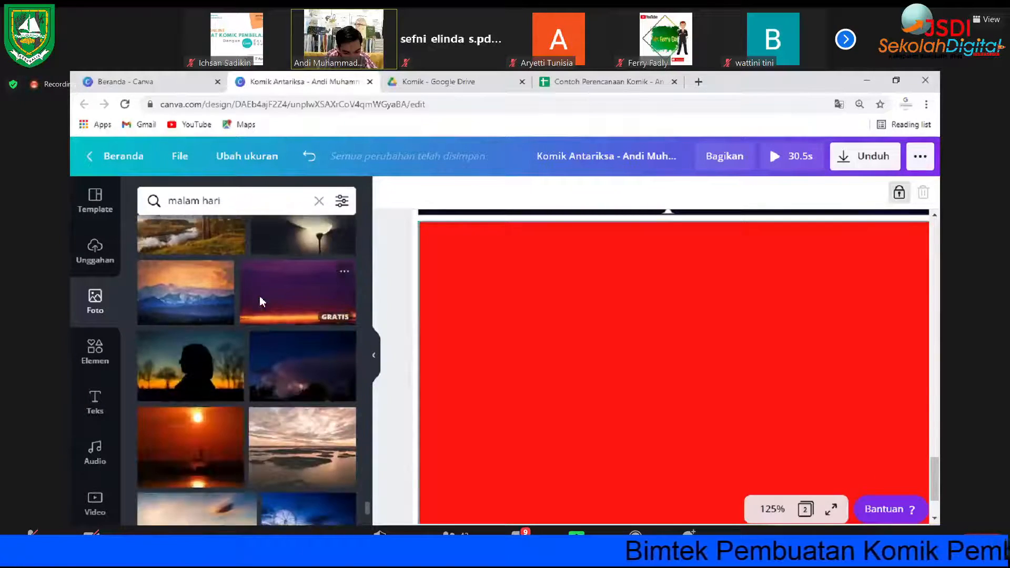
scroll(259, 300, "down", 15)
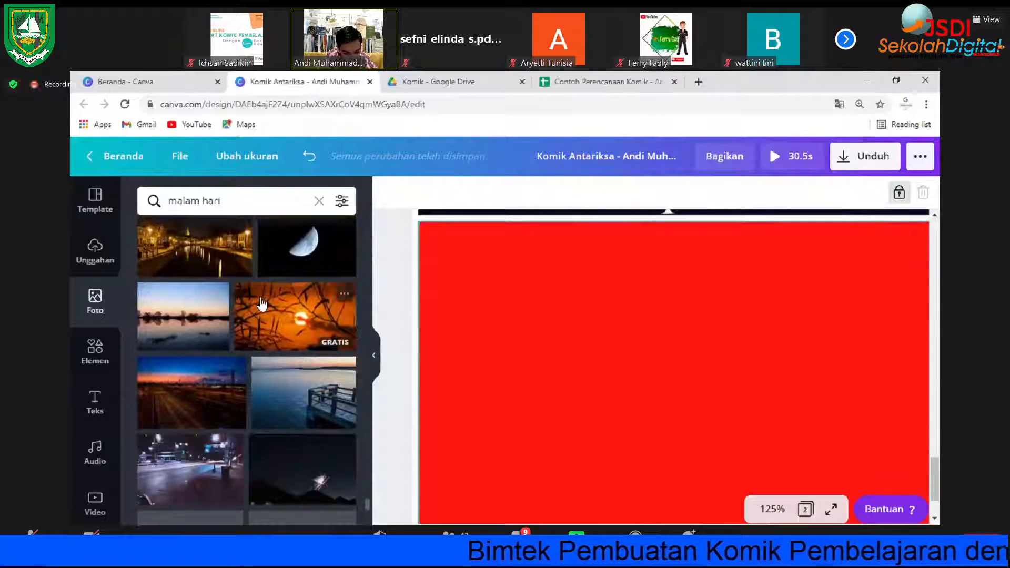
scroll(261, 303, "down", 10)
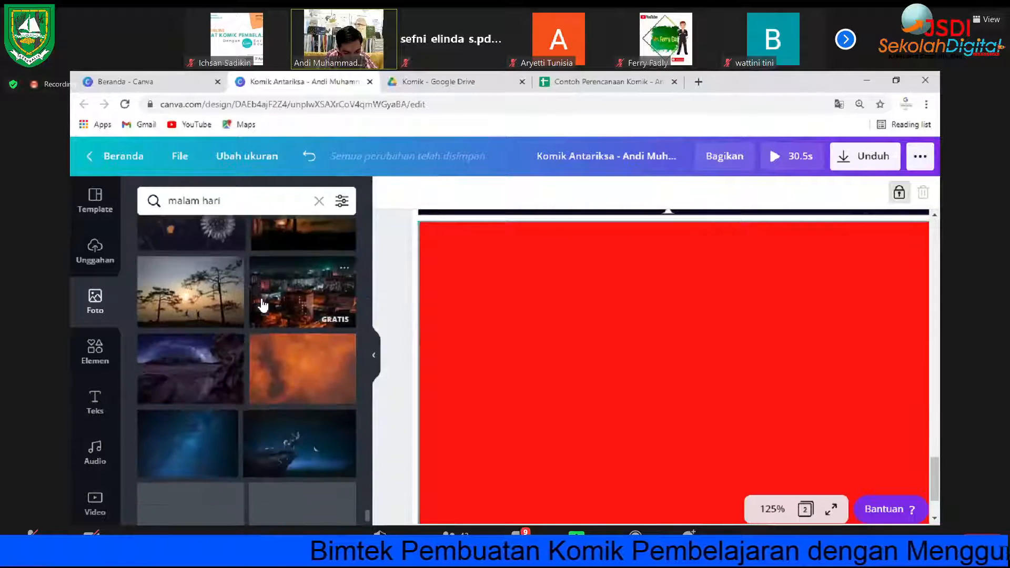
Step: Search the photo library for "pantai" and narrow the search to "pantai malam"
left_click(254, 195)
key("ctrl+a")
type("pantai")
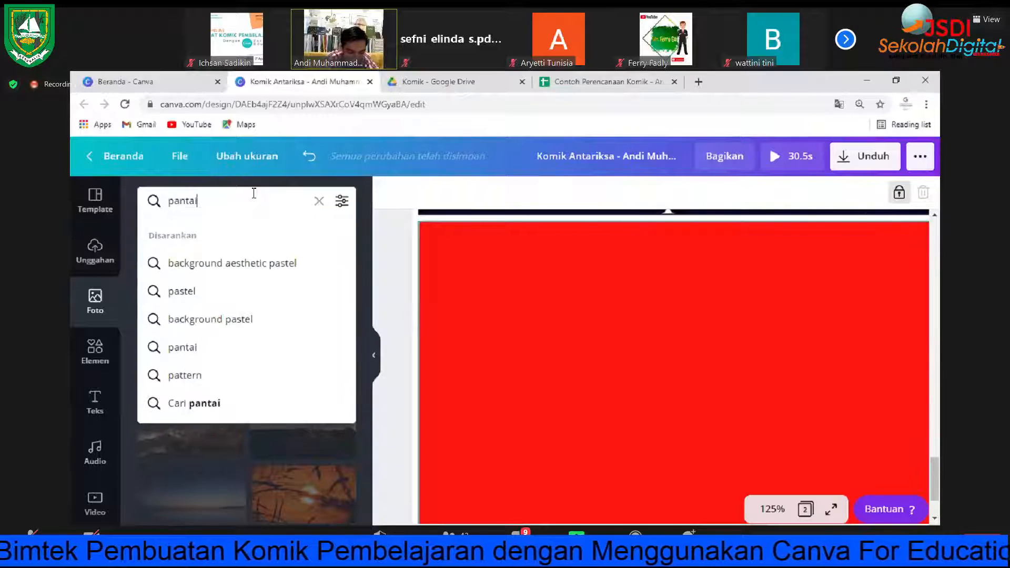
key("Return")
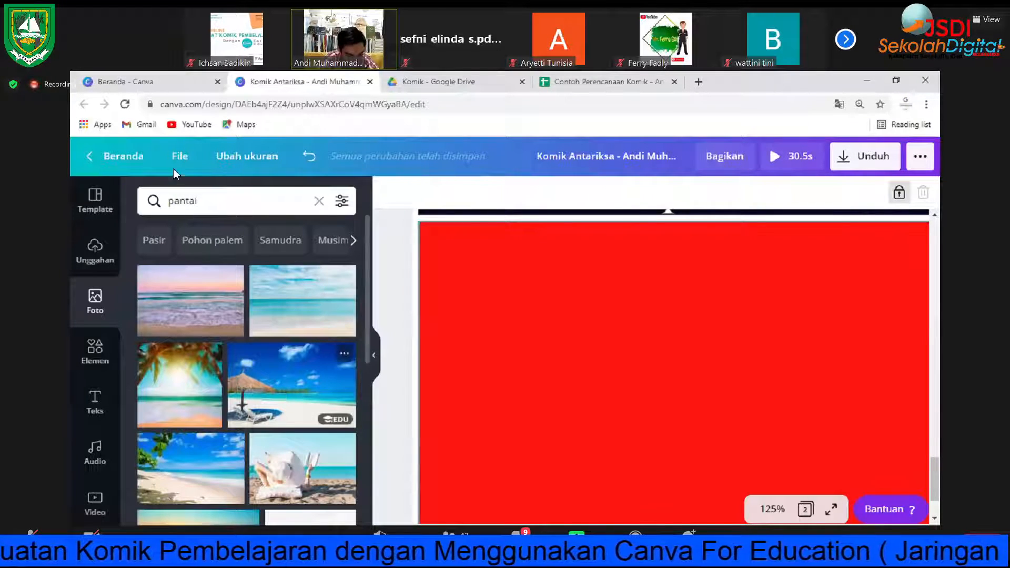
left_click(221, 202)
type("ma")
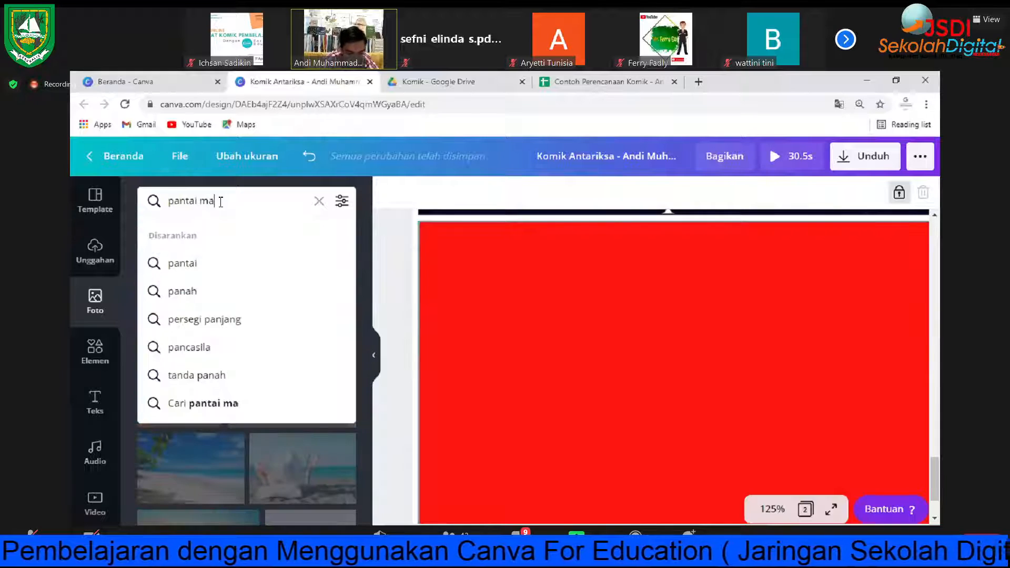
type("lam")
key("Return")
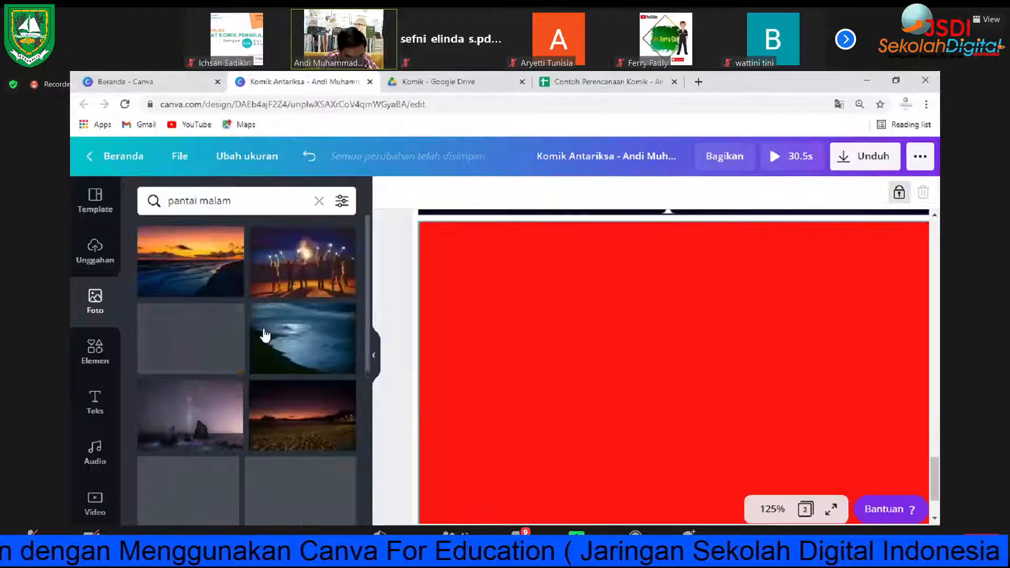
Step: Browse the "pantai malam" photos for a night beach background suited to the red panel
scroll(280, 320, "down", 6)
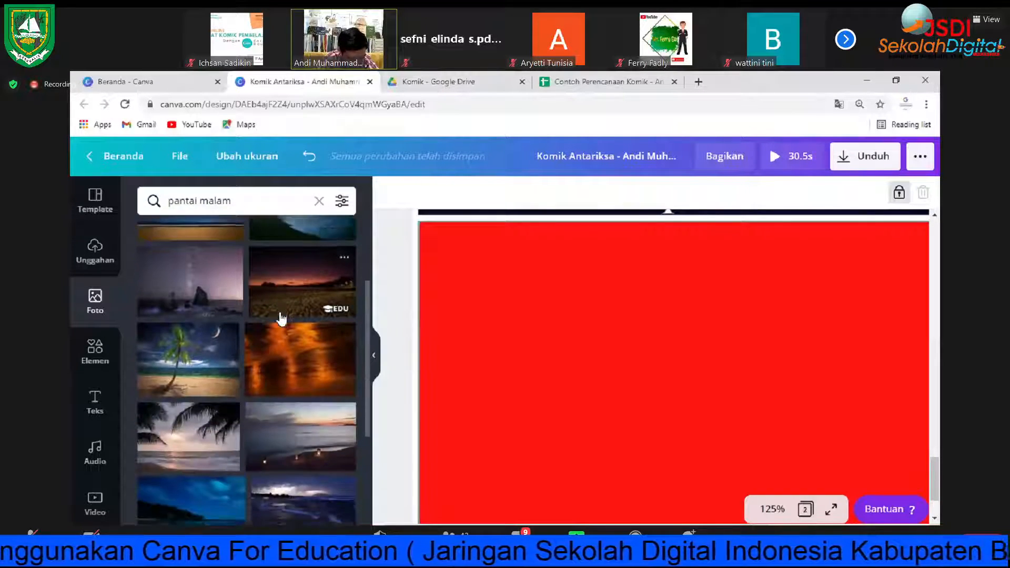
scroll(283, 316, "down", 4)
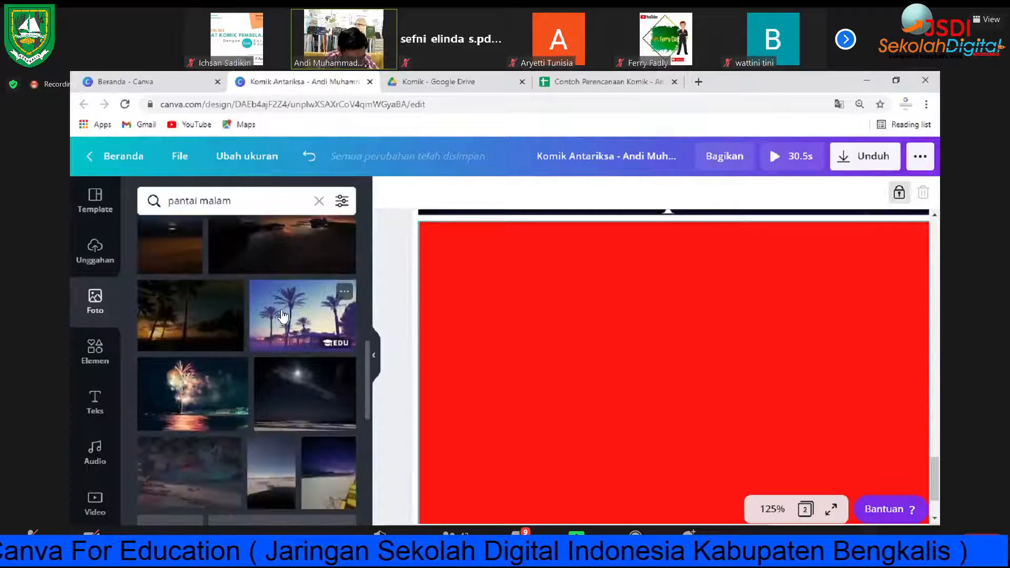
scroll(283, 316, "up", 1)
scroll(284, 314, "down", 3)
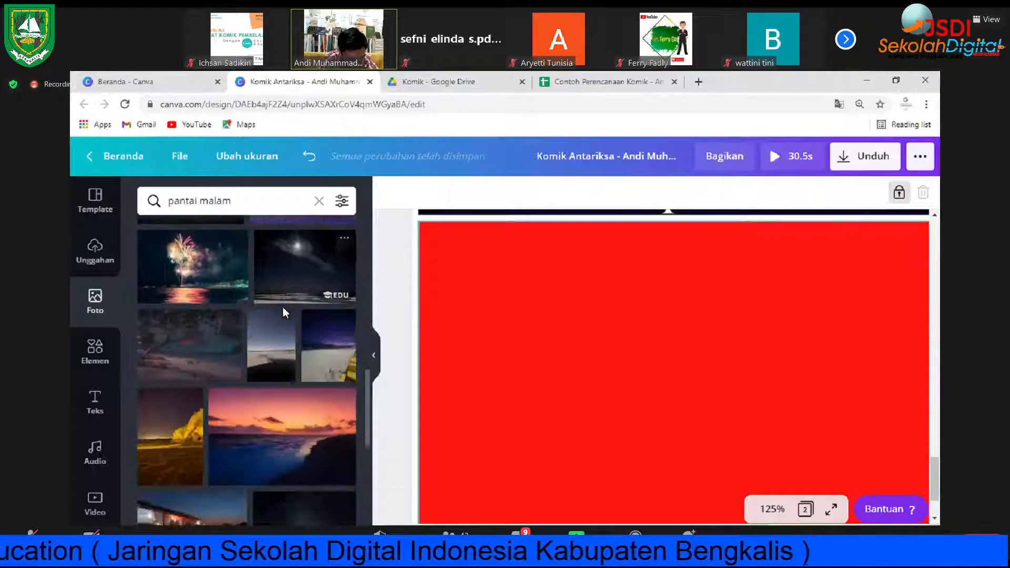
scroll(286, 310, "down", 3)
scroll(286, 311, "down", 8)
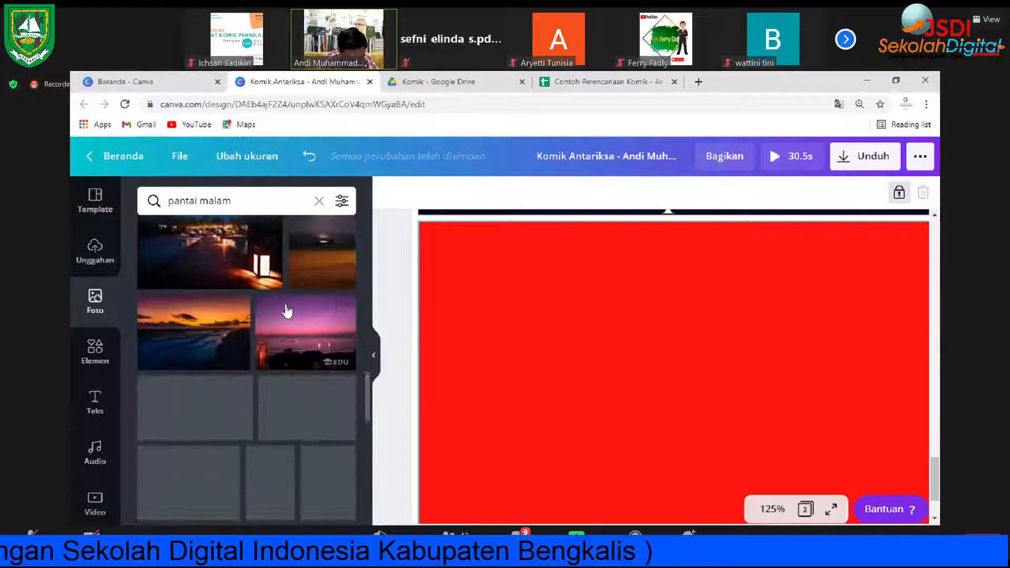
scroll(287, 310, "down", 8)
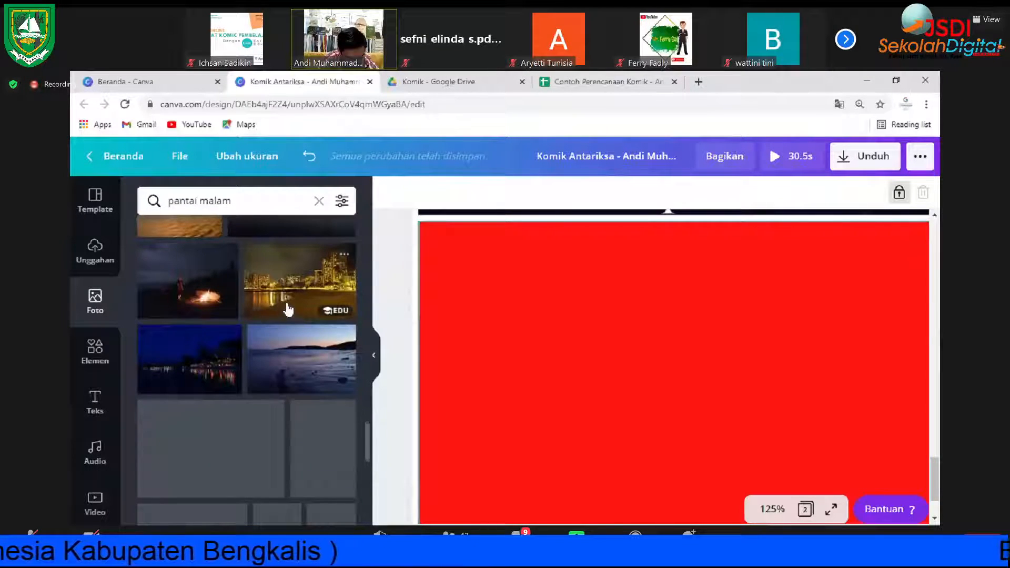
Step: Search the photo library for "dermaga", narrow it to "dermaga malam", and look through the night pier photos
left_click(320, 204)
type("dermaga")
key("Return")
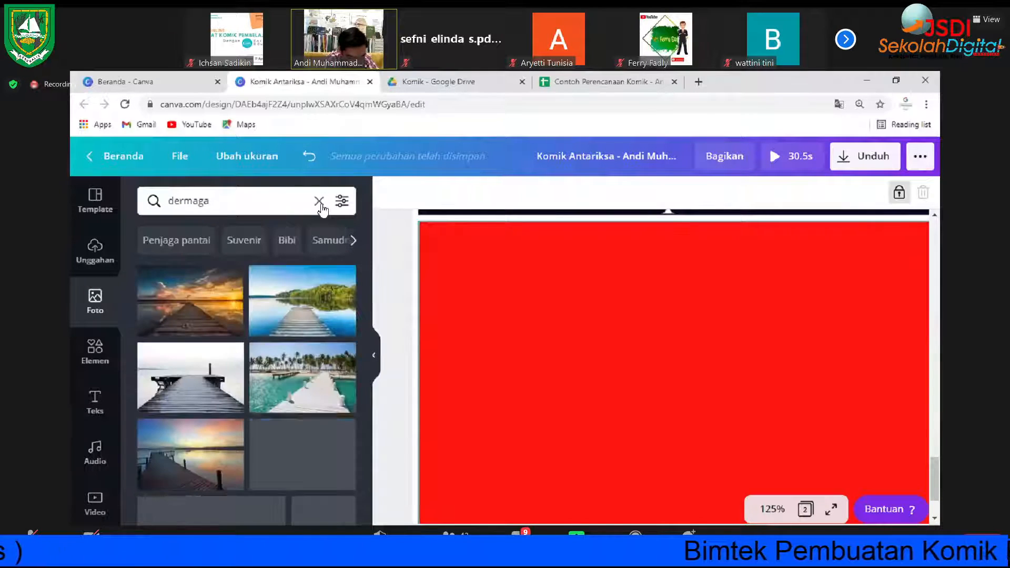
left_click(237, 203)
type("malam")
key("Return")
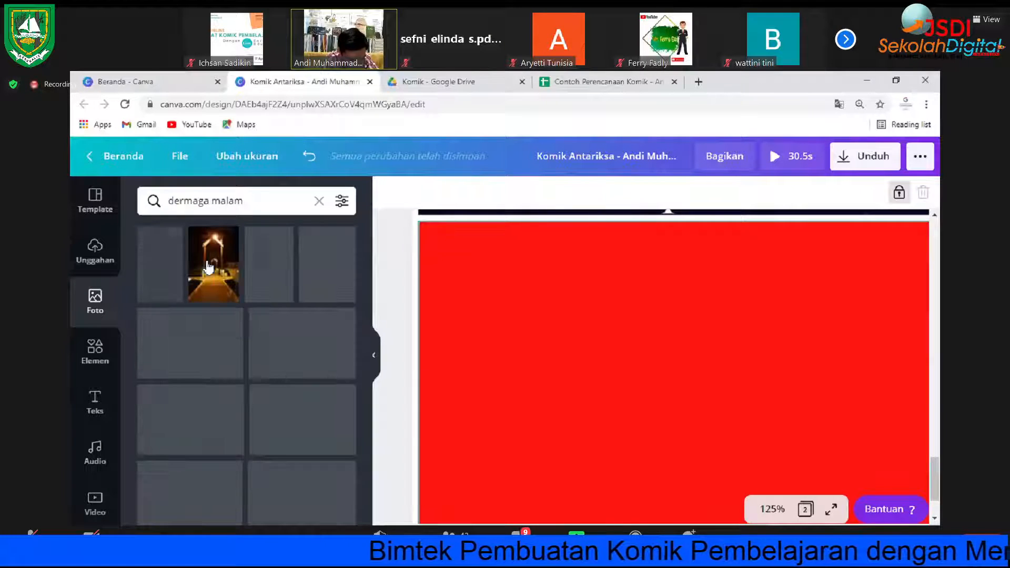
scroll(197, 321, "down", 10)
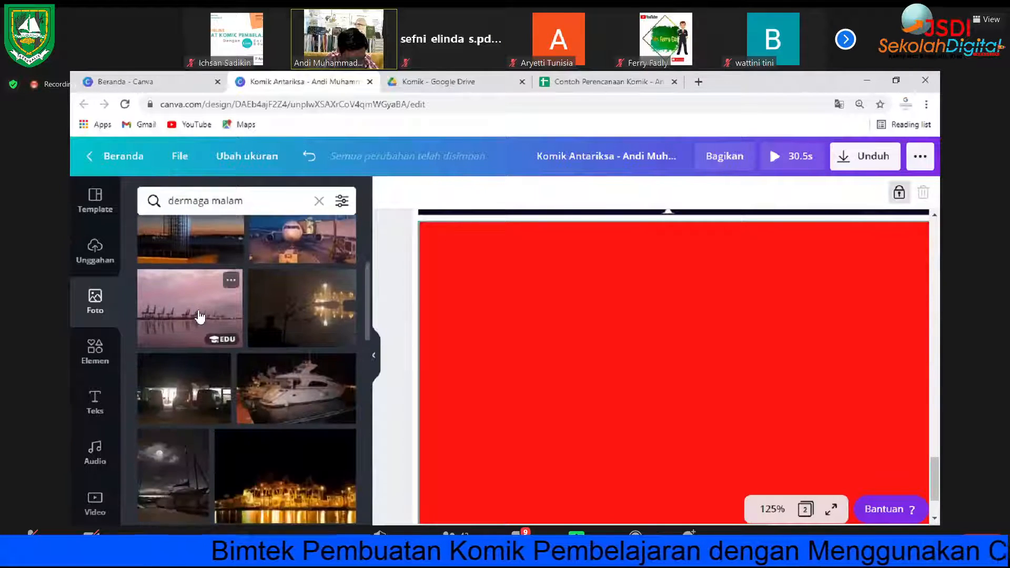
Step: Widen the photo search back to "dermaga" and browse the pier photos for a suitable panel background
left_click_drag(243, 202, 218, 202)
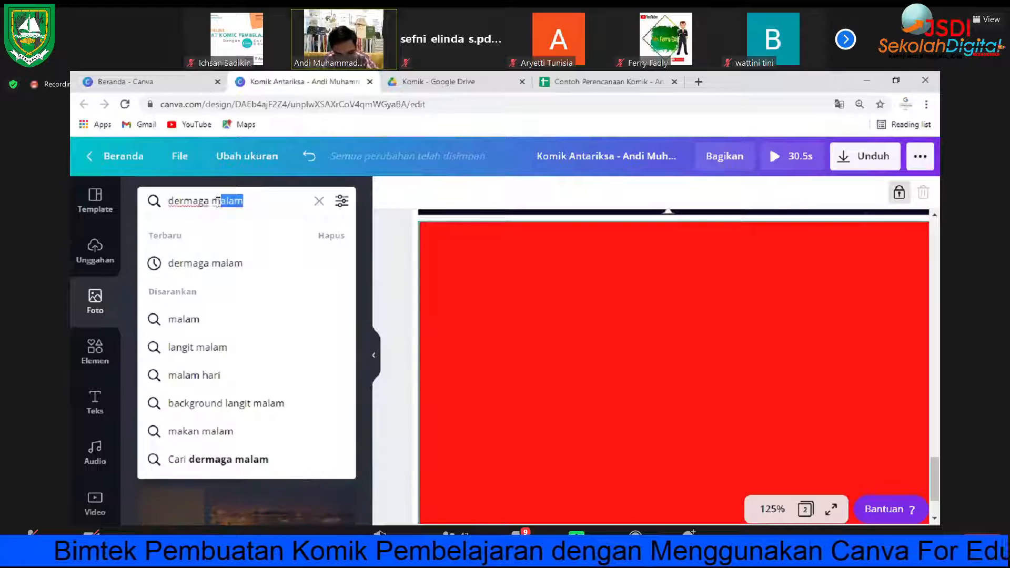
key("BackSpace")
key("Return")
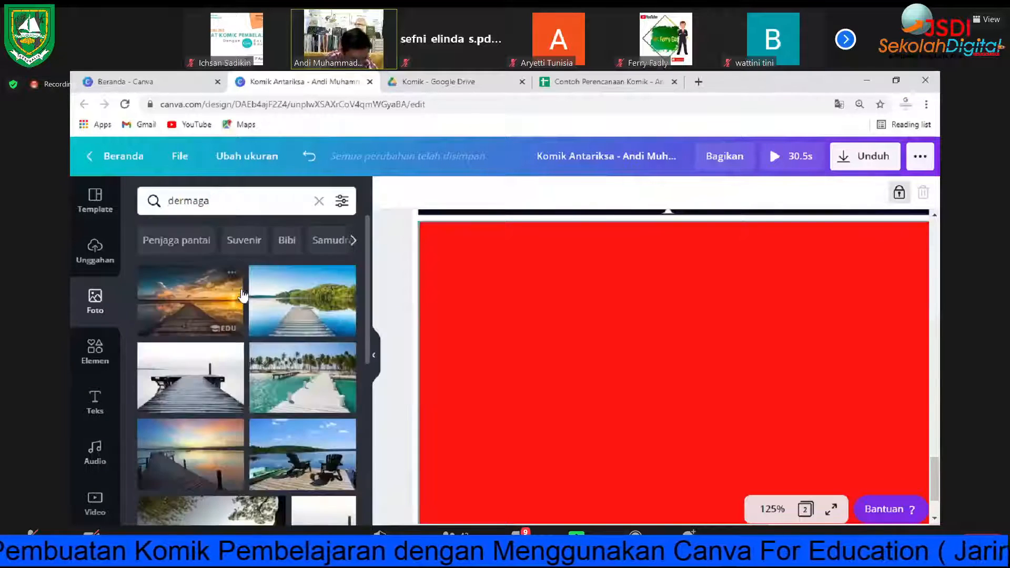
scroll(247, 311, "down", 5)
scroll(247, 310, "down", 3)
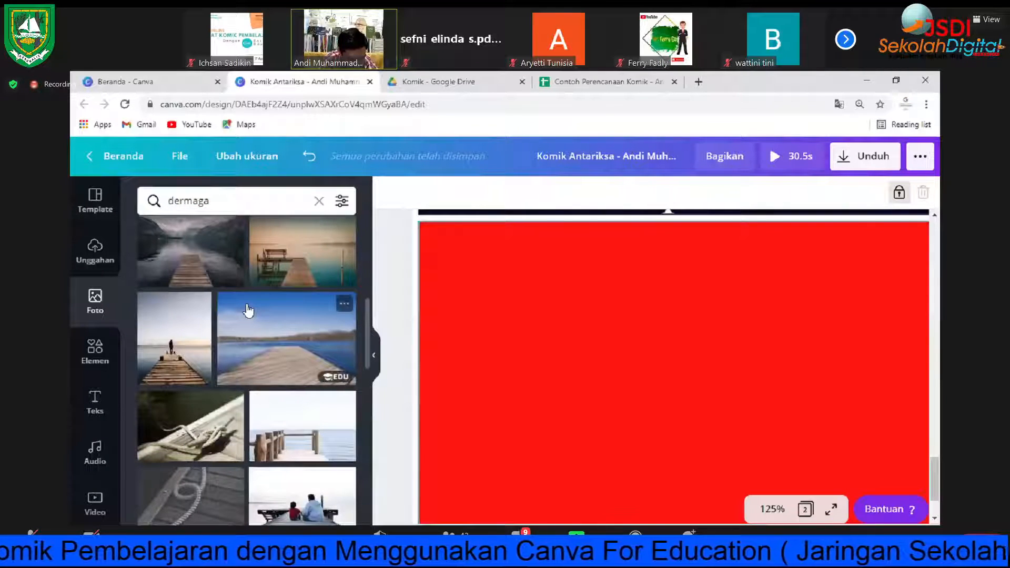
scroll(249, 308, "down", 3)
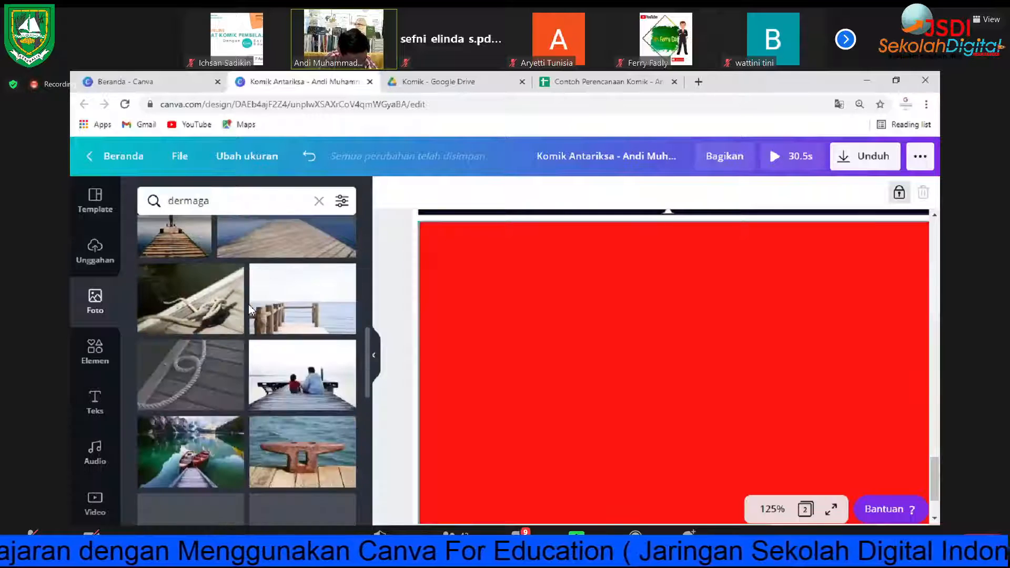
scroll(248, 309, "down", 3)
scroll(249, 308, "down", 3)
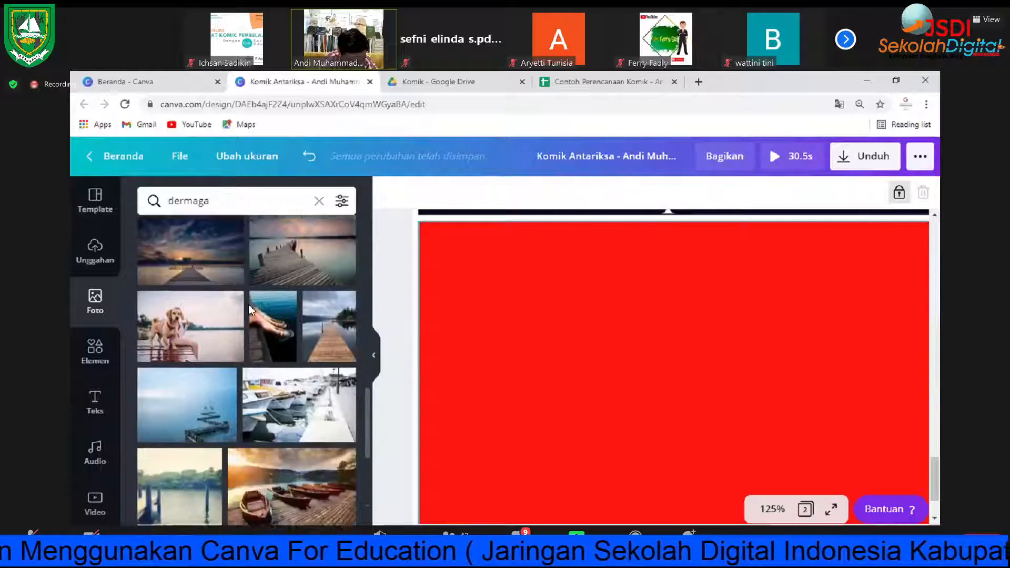
scroll(249, 309, "down", 3)
scroll(250, 312, "down", 3)
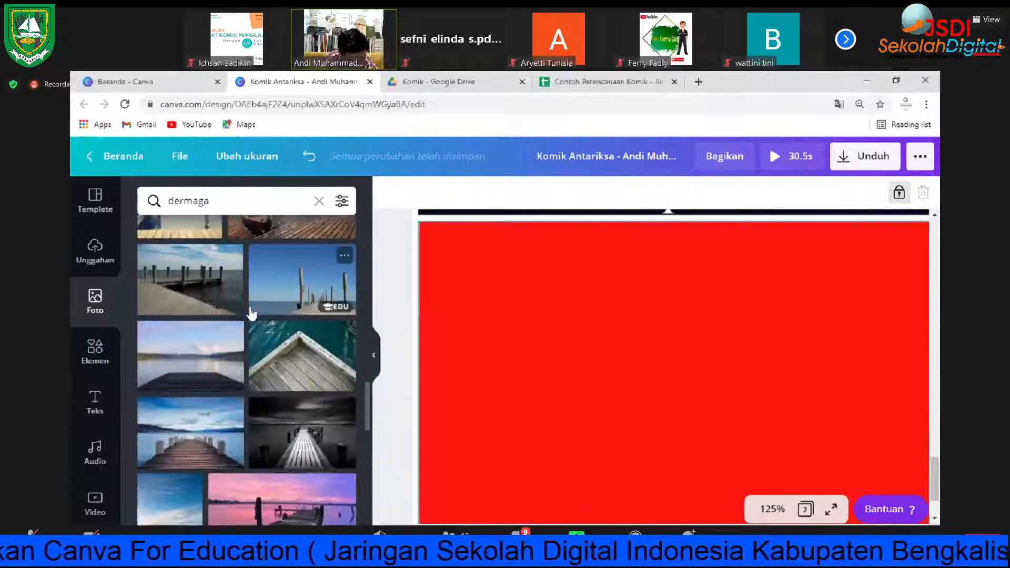
scroll(251, 313, "down", 3)
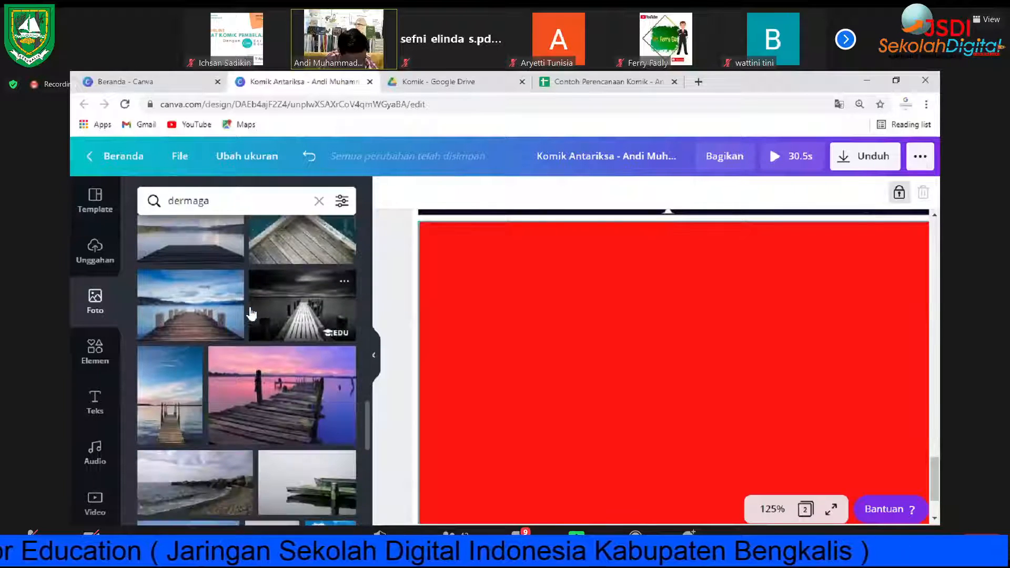
scroll(251, 313, "down", 3)
scroll(251, 310, "down", 10)
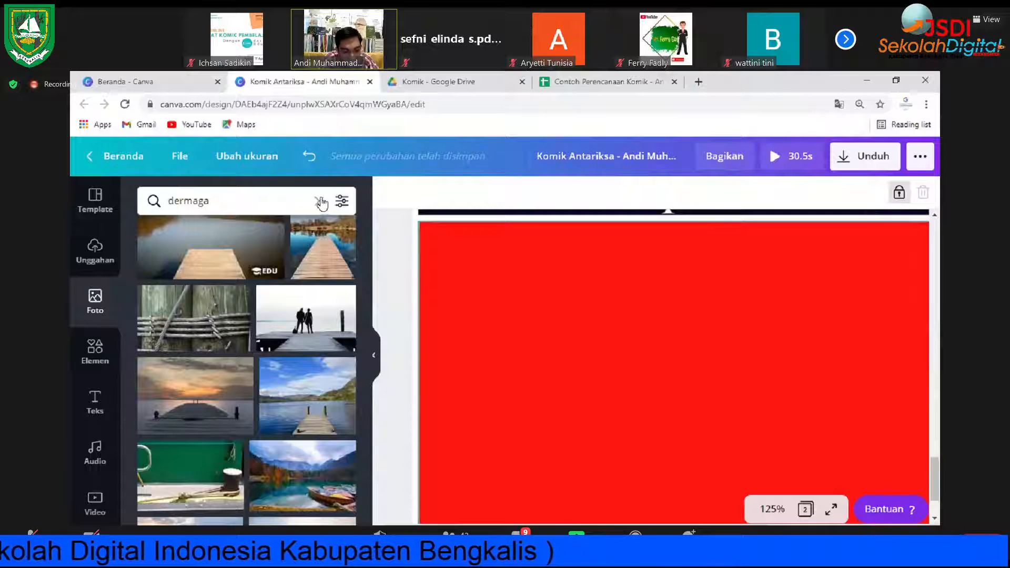
Step: Replace the photo search term with "malam hari" to bring back the night-time photos
key("ctrl+a")
type("har")
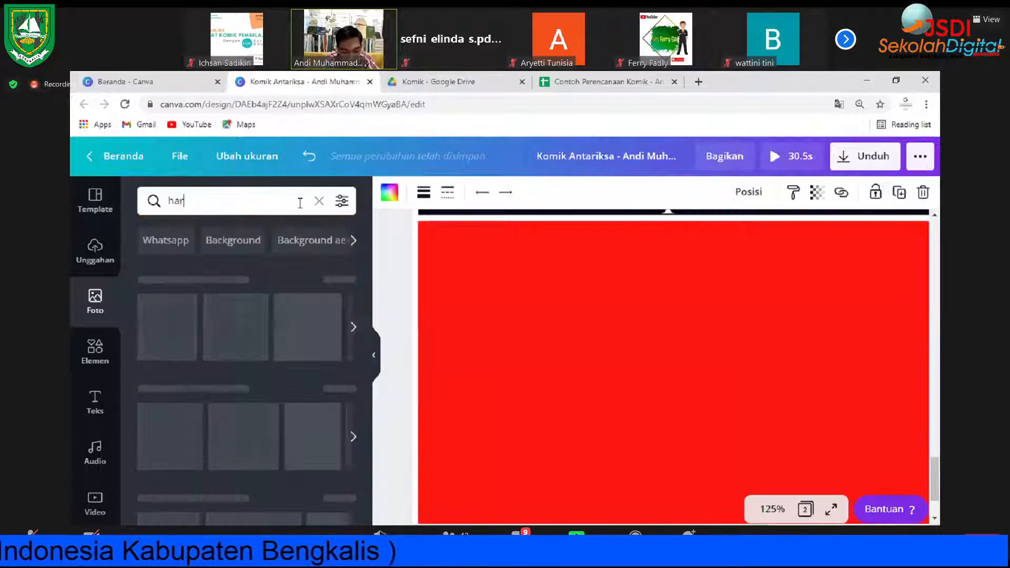
type("i")
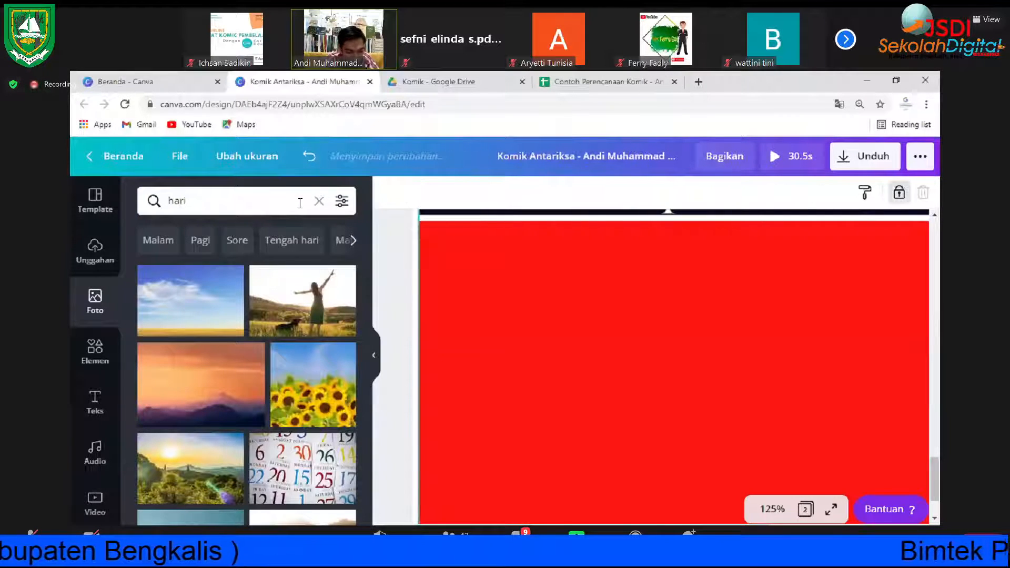
left_click(294, 204)
key("ctrl+a")
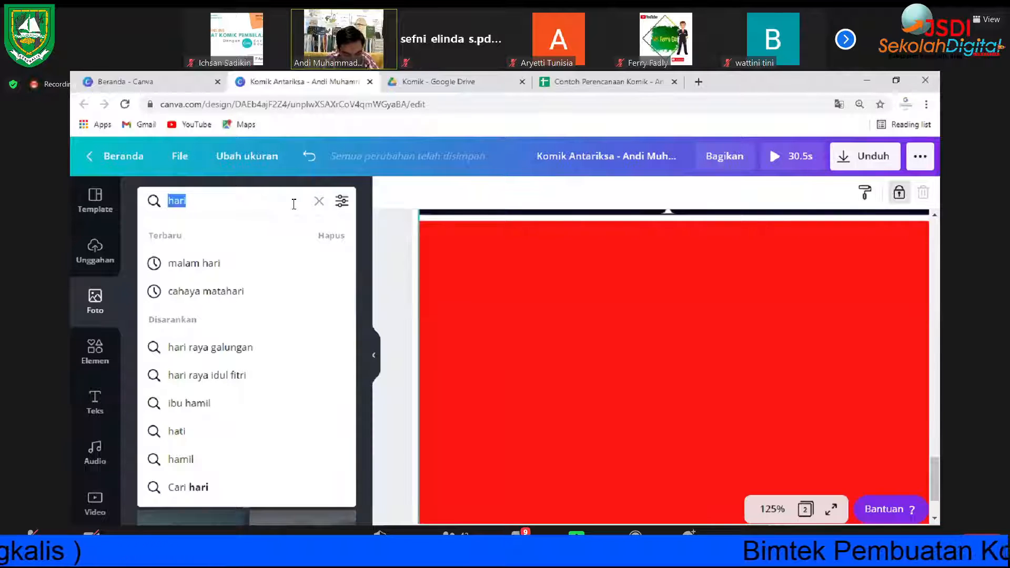
type("malam hari")
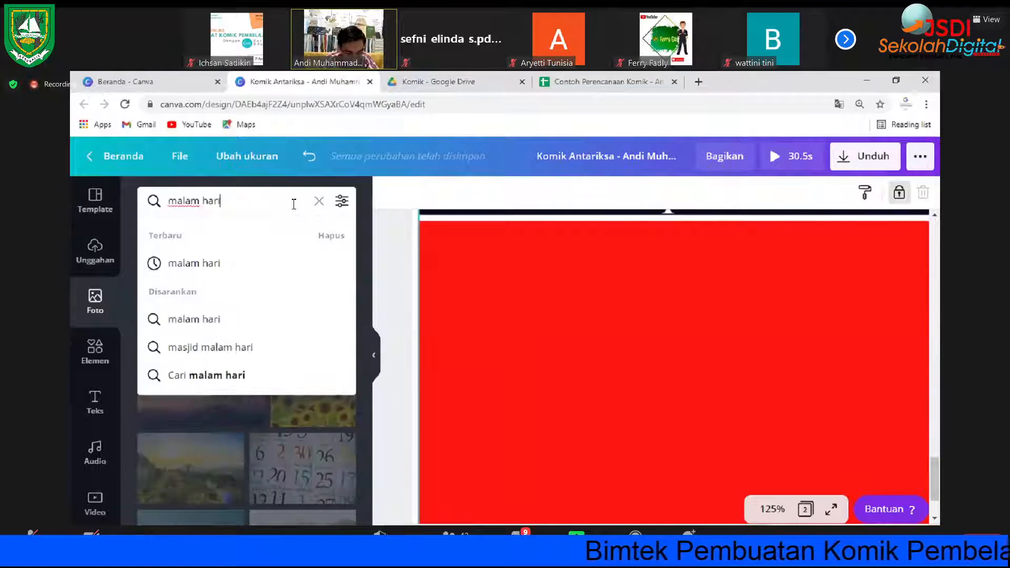
key("Return")
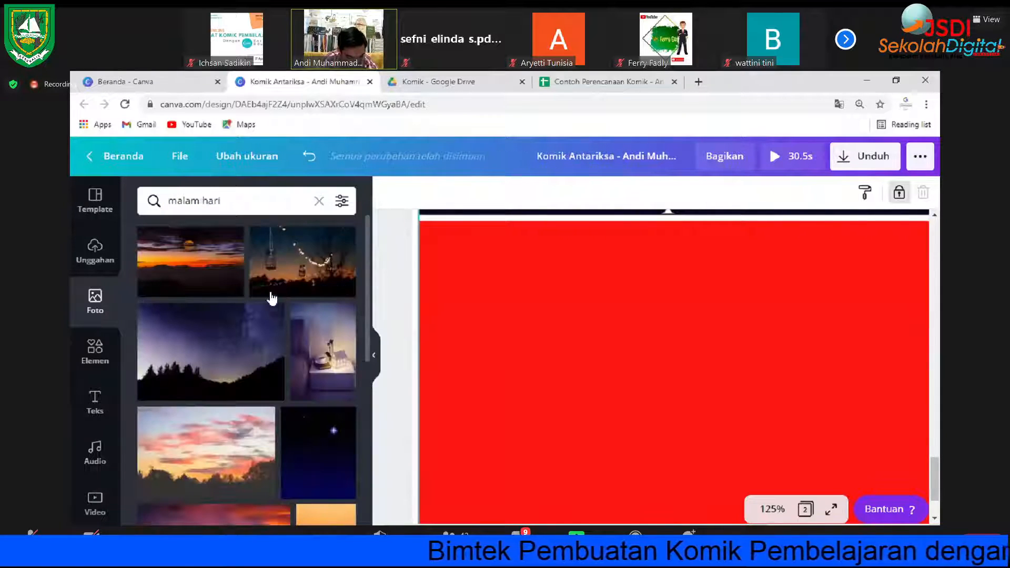
Step: Find the blue-green starry sky photo among the "malam hari" photos and add it to the comic page
scroll(265, 289, "down", 10)
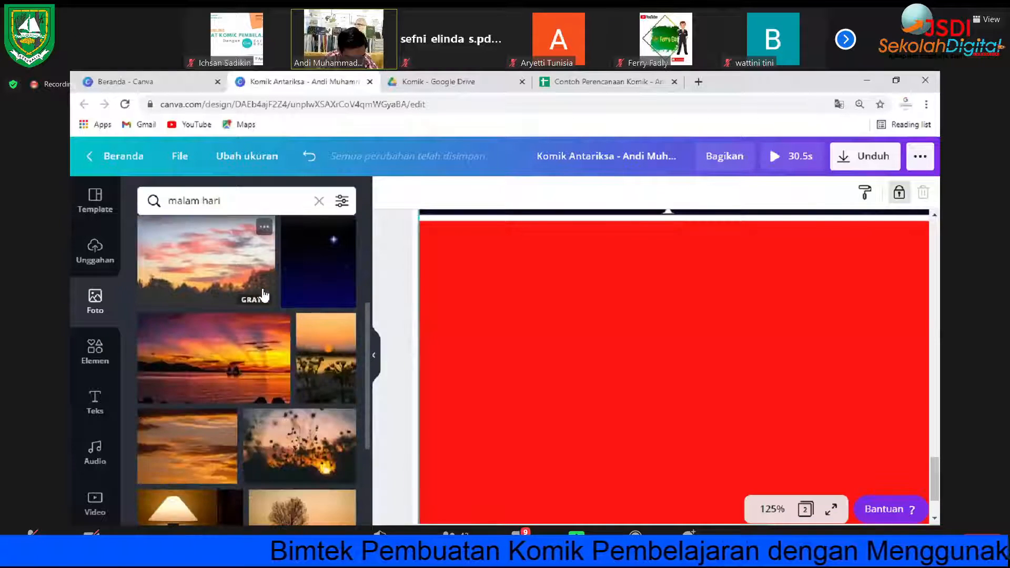
scroll(265, 296, "down", 10)
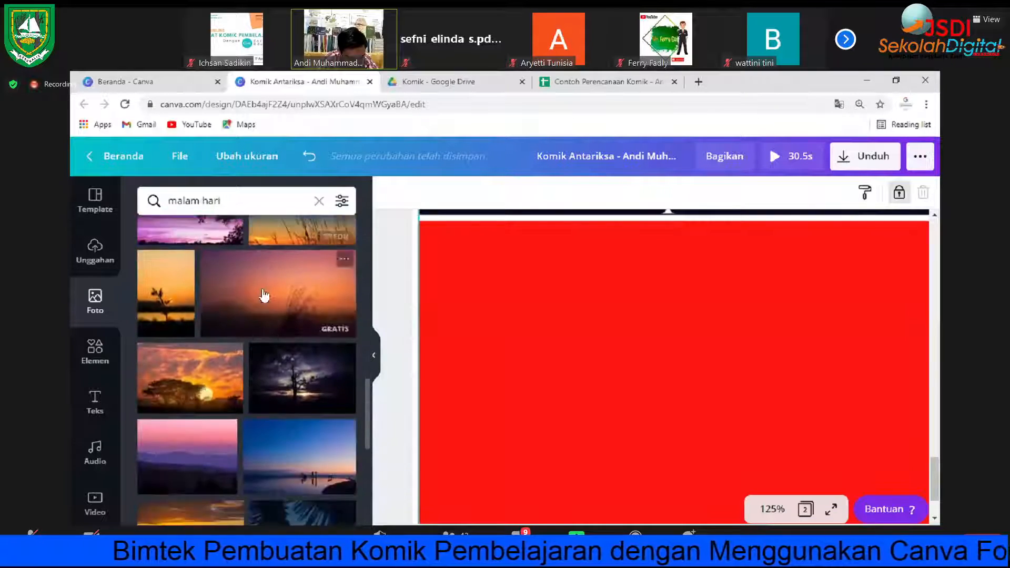
scroll(265, 296, "down", 3)
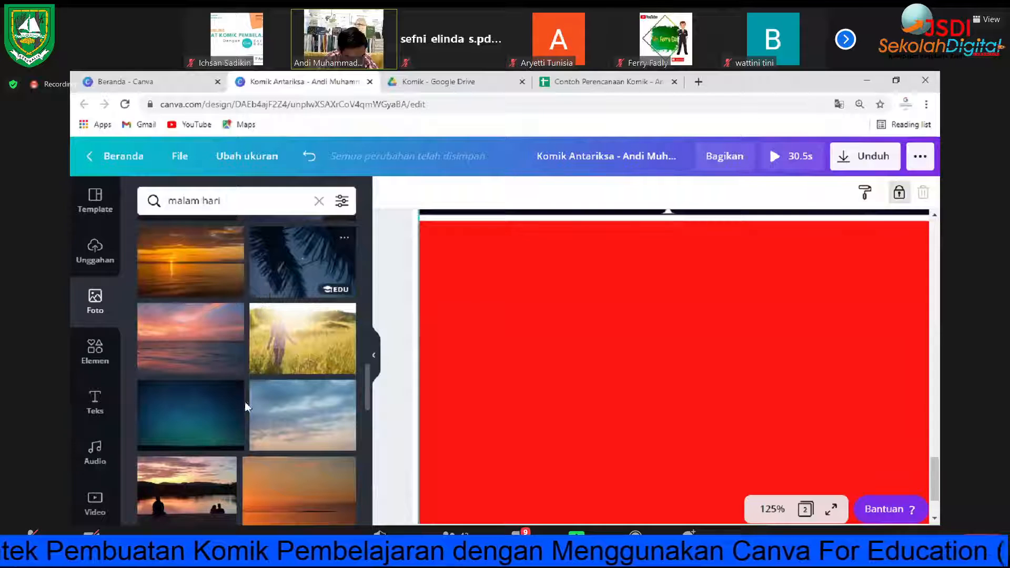
left_click(200, 428)
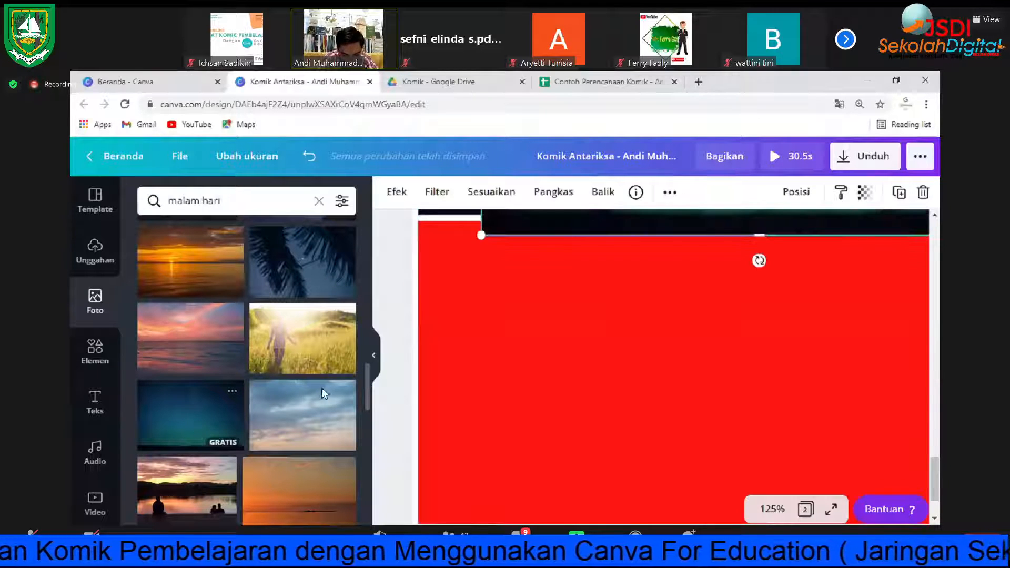
Step: Move the starry sky photo down over the red panel, aligned with the panel's bottom-left corner
left_click(375, 362)
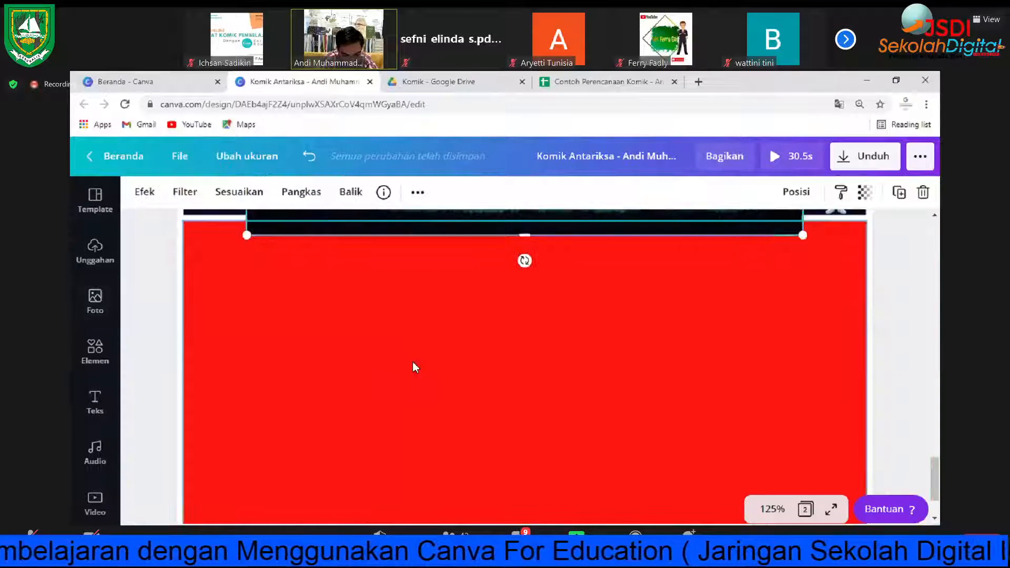
scroll(544, 349, "up", 3)
left_click_drag(520, 249, 519, 381)
scroll(494, 282, "down", 3)
left_click_drag(478, 236, 449, 379)
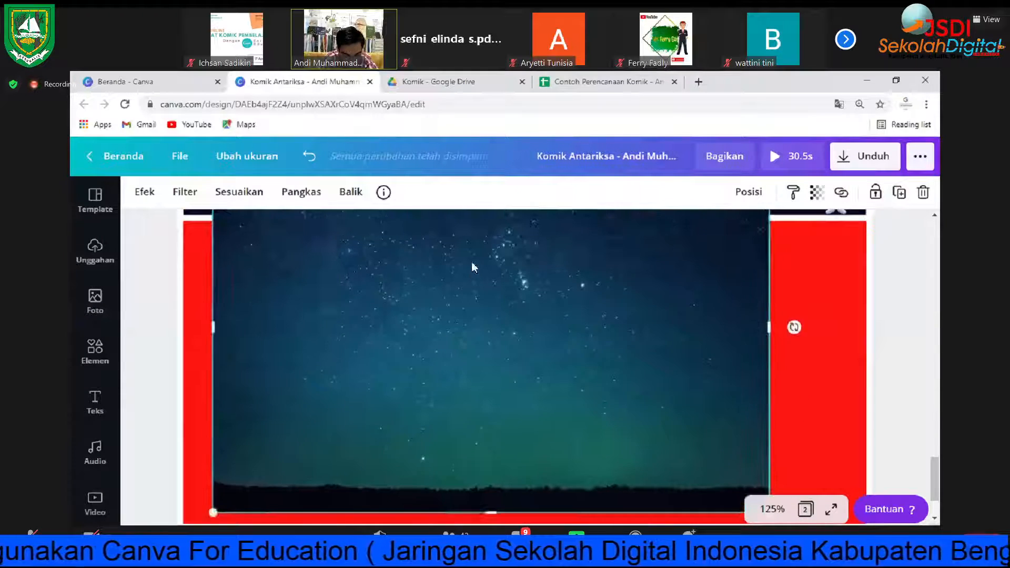
scroll(472, 268, "down", 2)
left_click_drag(460, 271, 442, 278)
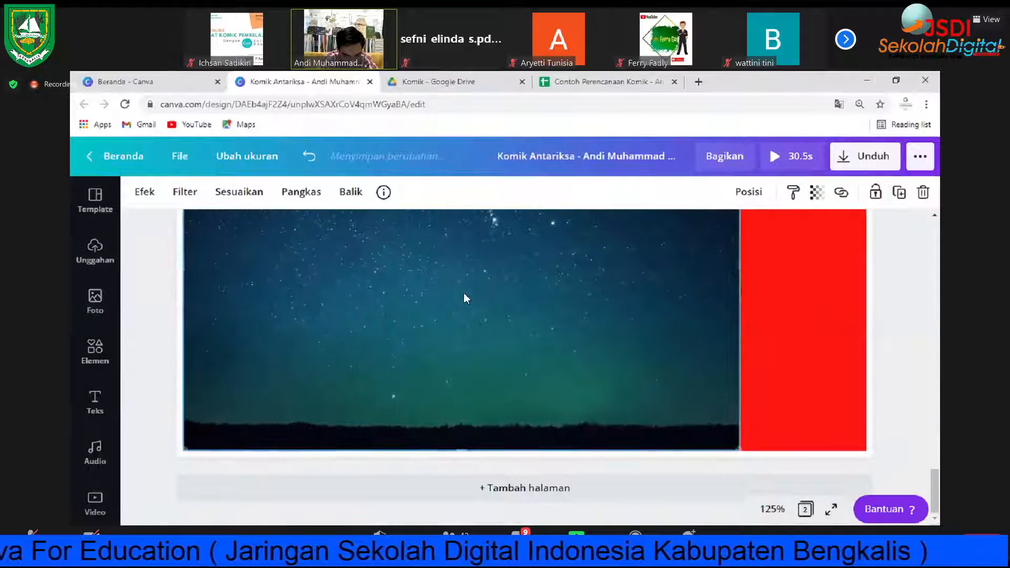
Step: Crop and stretch the starry sky photo to cover the whole red panel, about 20.6 wide by 9.5 high
scroll(456, 302, "up", 3)
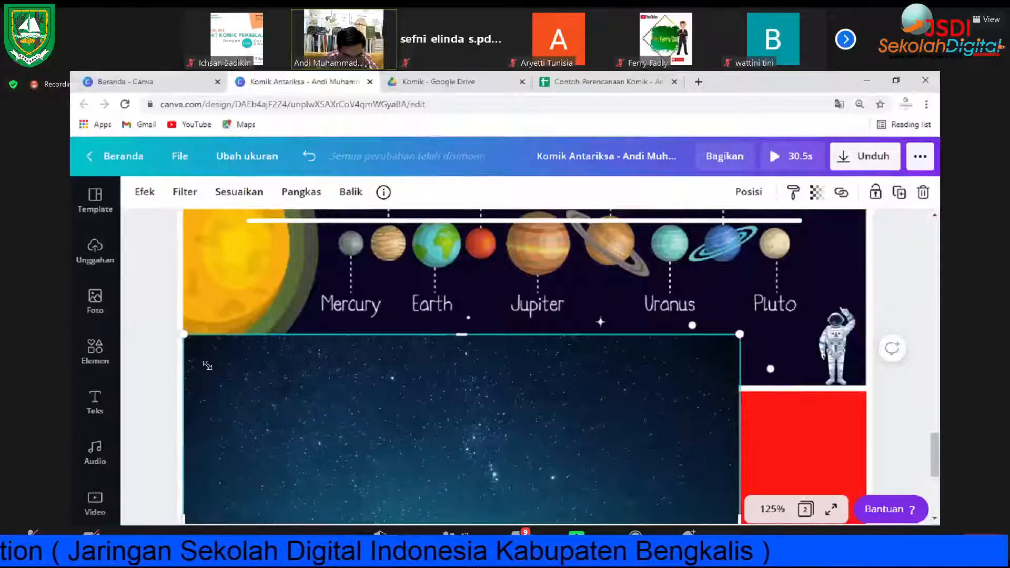
left_click_drag(240, 414, 182, 419)
scroll(320, 389, "down", 2)
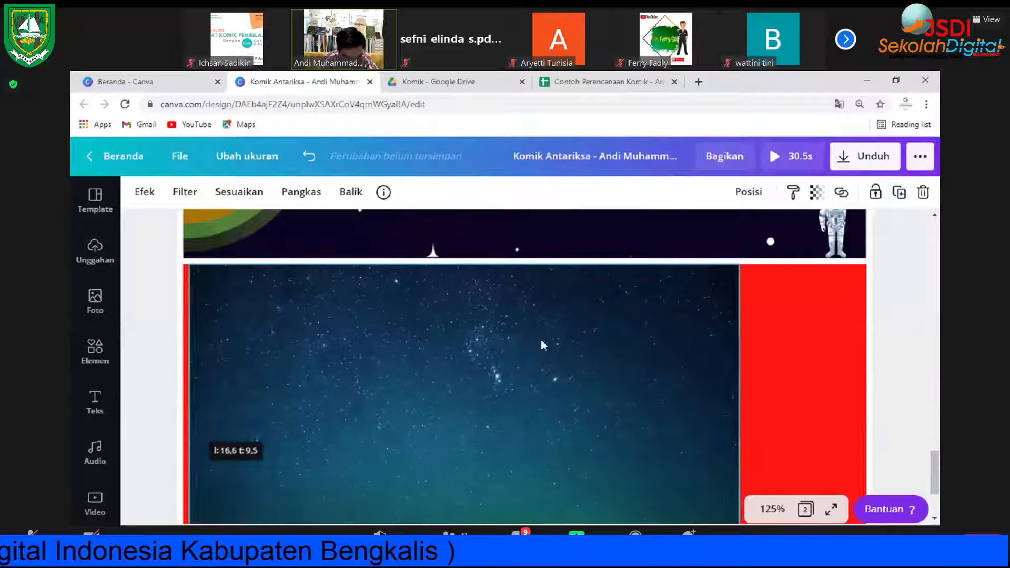
scroll(739, 312, "down", 2)
left_click_drag(767, 298, 867, 344)
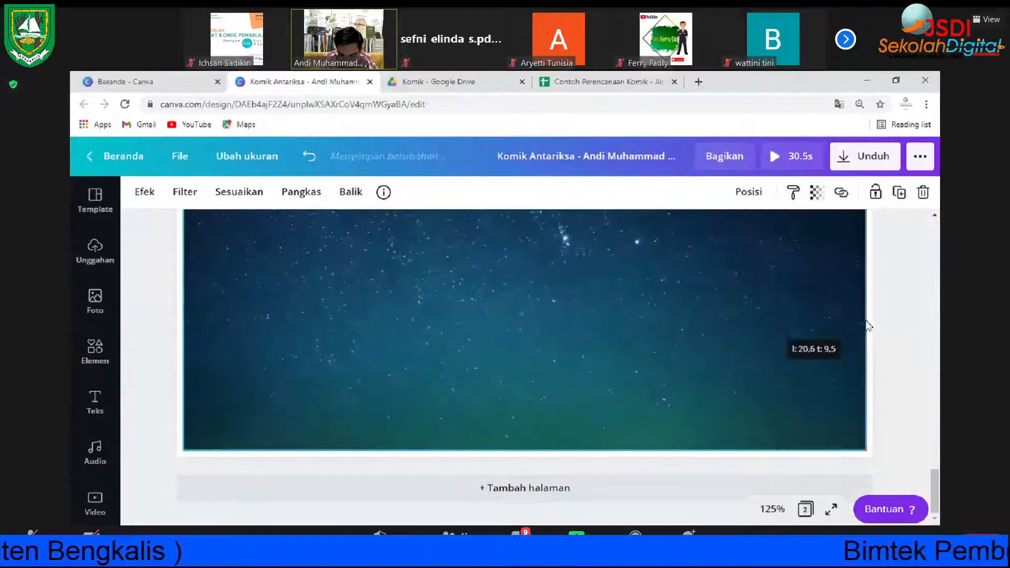
Step: Shift the starry sky photo upward inside its crop so the dark treeline runs along the panel's bottom edge
double_click(464, 359)
left_click_drag(462, 315, 492, 210)
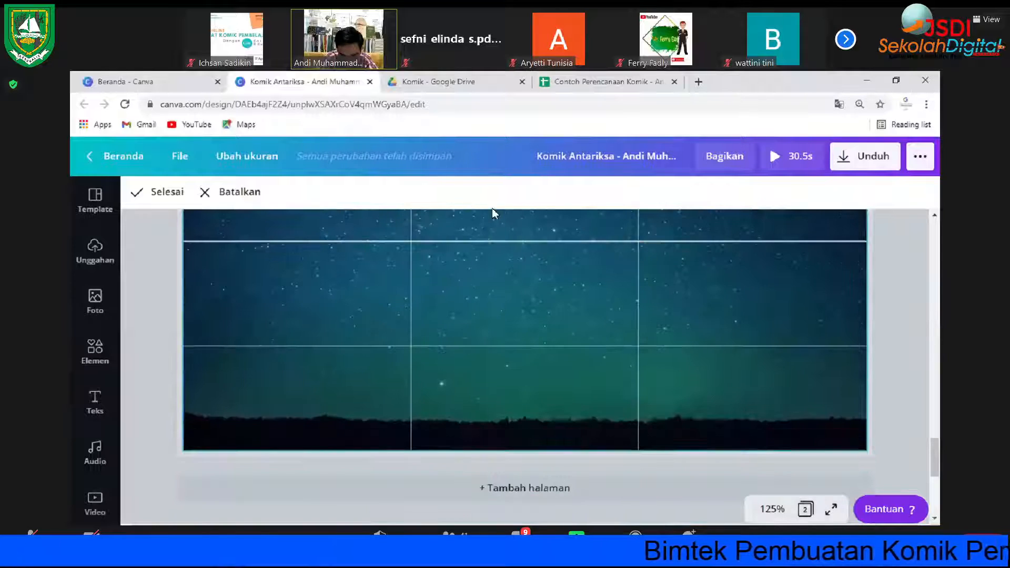
left_click(899, 326)
scroll(901, 326, "up", 5)
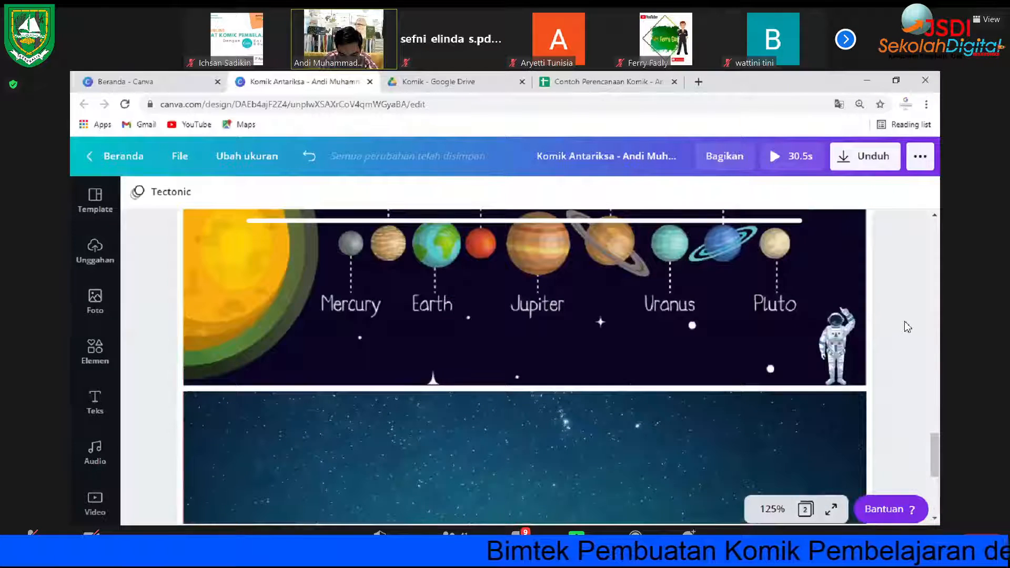
scroll(909, 327, "down", 5)
scroll(908, 326, "up", 7)
scroll(909, 326, "down", 4)
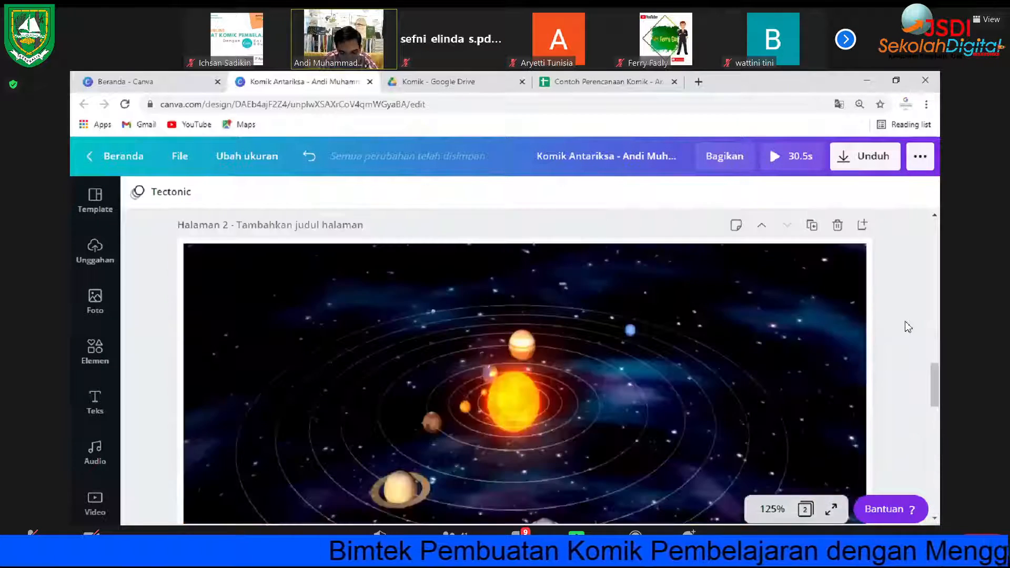
scroll(907, 327, "down", 8)
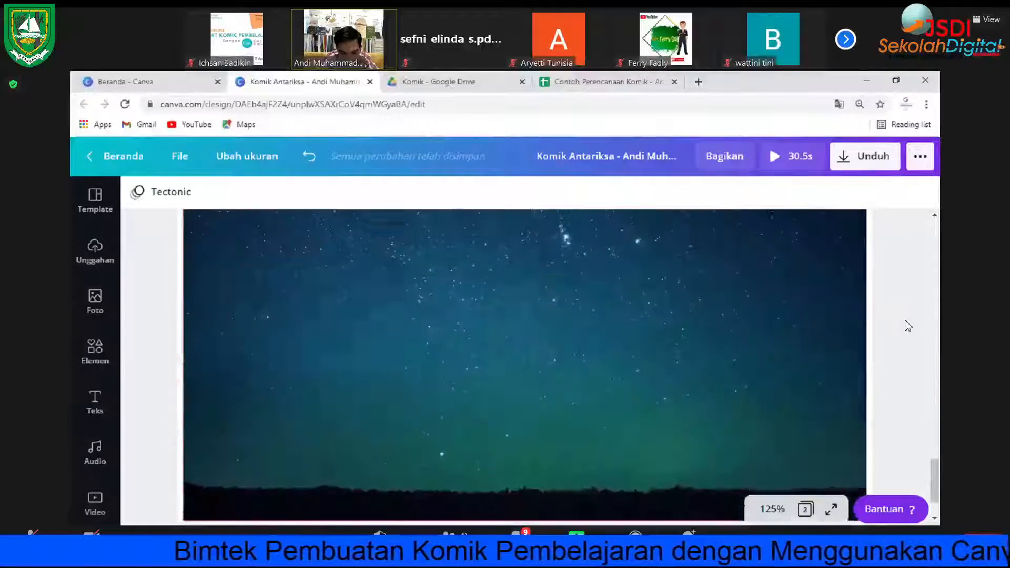
scroll(906, 327, "up", 4)
Step: Lock the starry sky photo in place as the background of the lower comic panel
left_click(693, 285)
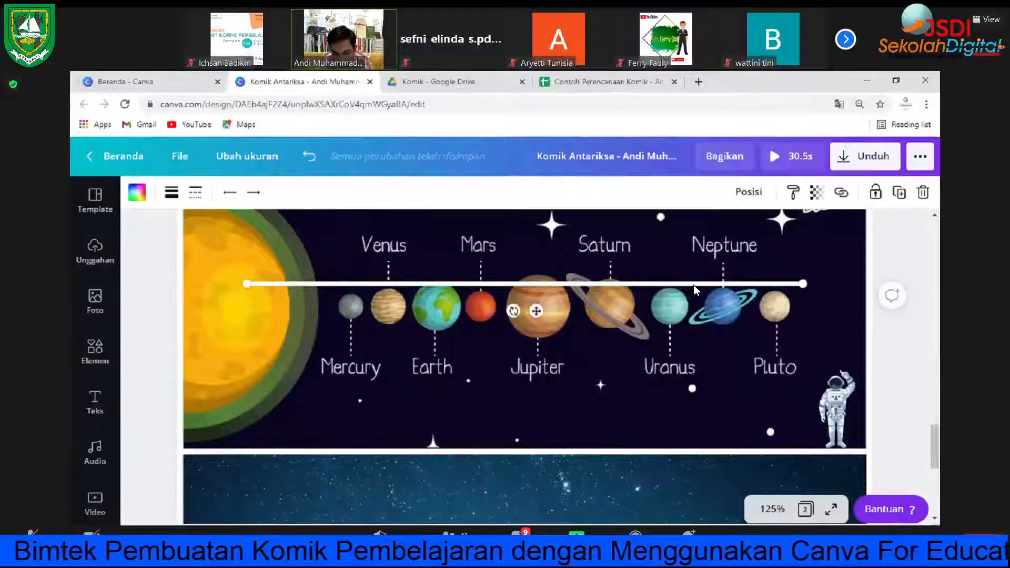
scroll(693, 285, "down", 5)
left_click(694, 286)
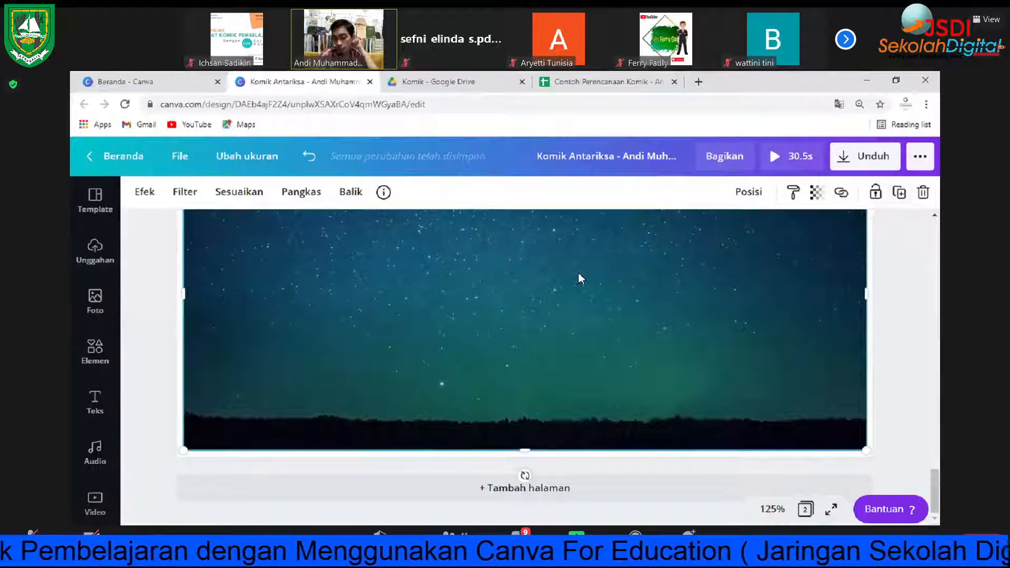
mouse_move(573, 279)
left_mouse_down()
mouse_move(541, 268)
mouse_move(631, 284)
mouse_move(520, 251)
mouse_move(579, 270)
left_mouse_up()
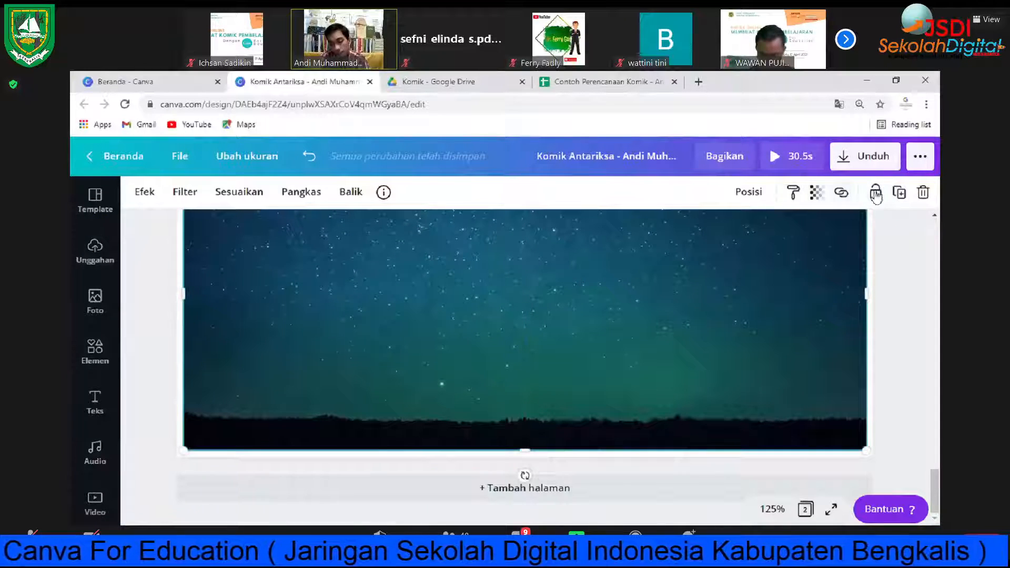
left_click(917, 279)
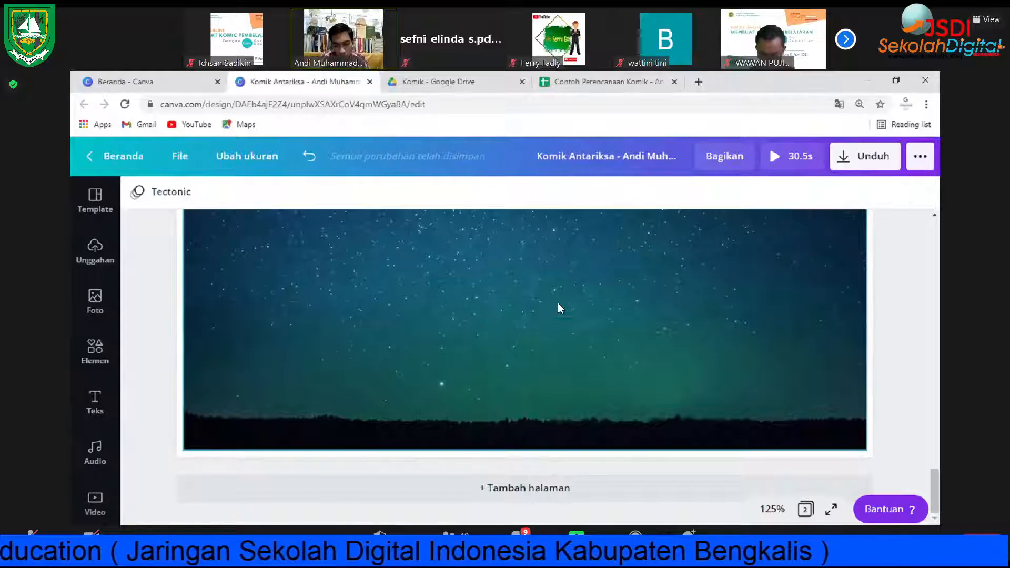
scroll(529, 375, "up", 3)
scroll(538, 361, "down", 2)
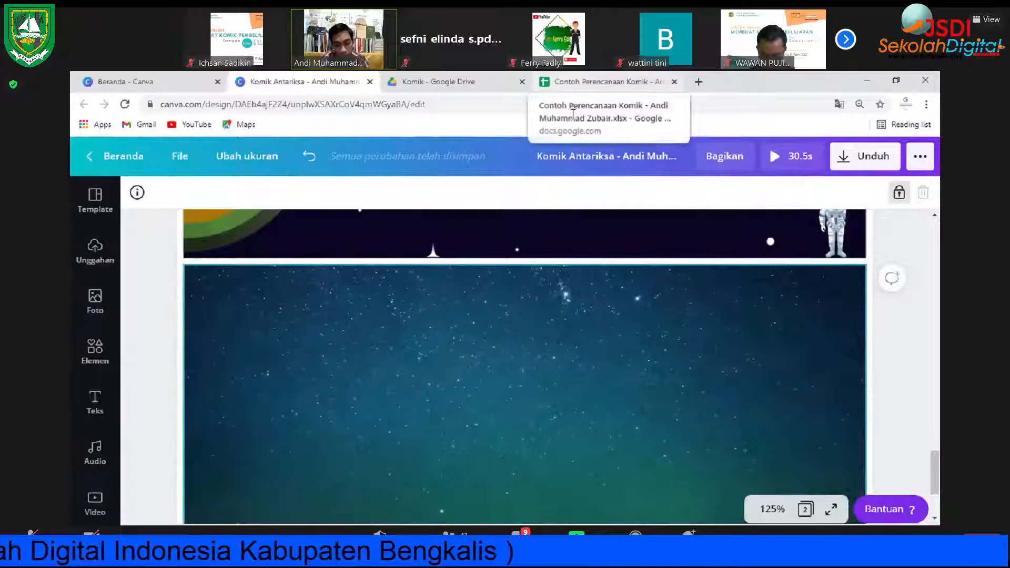
scroll(512, 305, "down", 2)
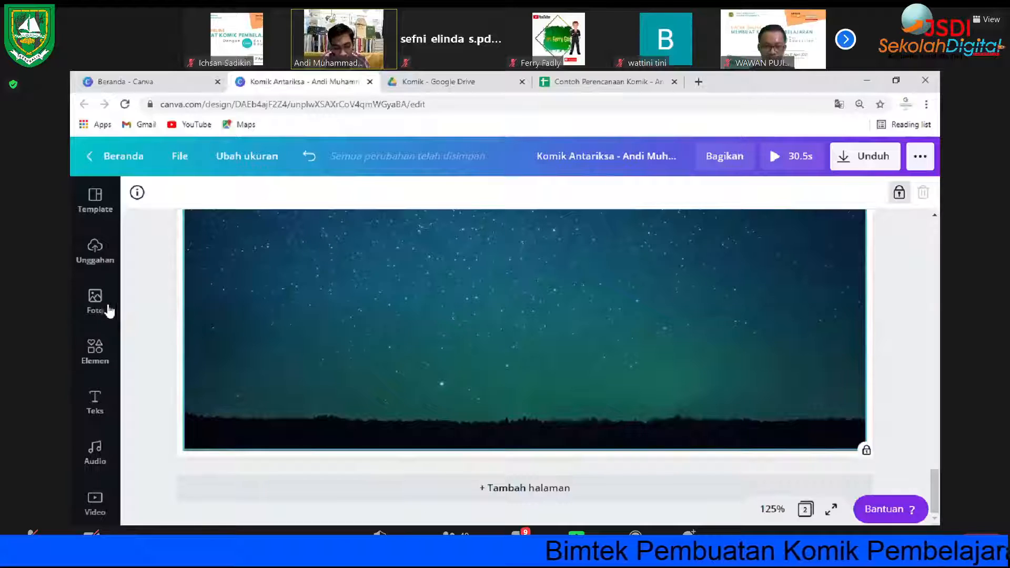
Step: Replace the element search term "astronot" with "reading" and run the search
left_click(96, 368)
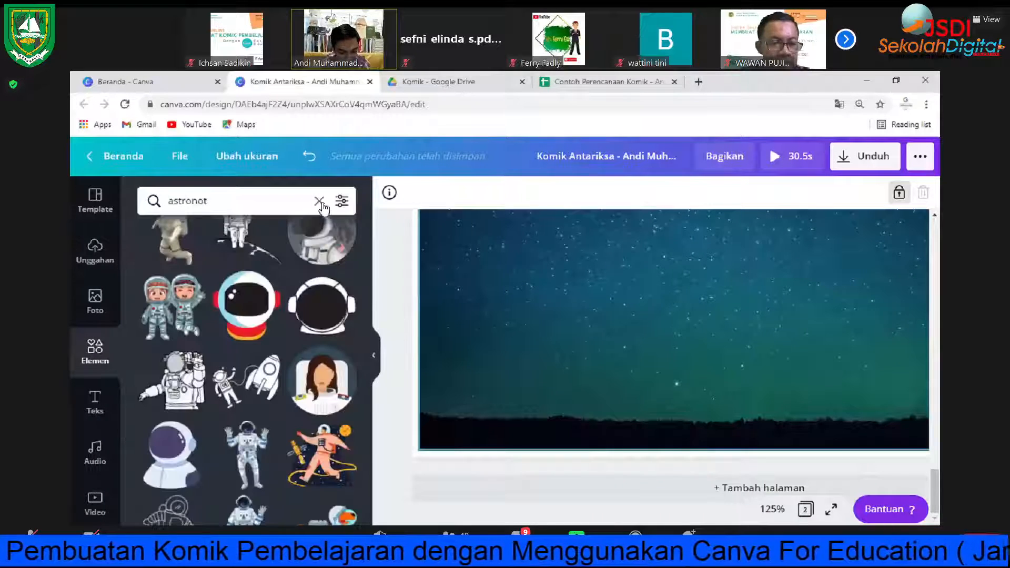
left_click(317, 200)
type("read")
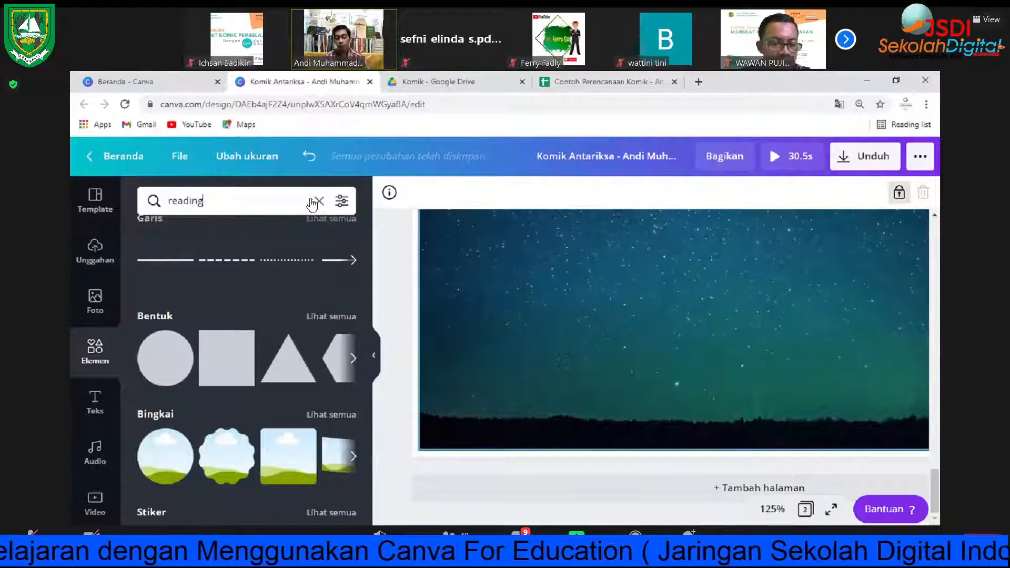
type("ing")
key("Return")
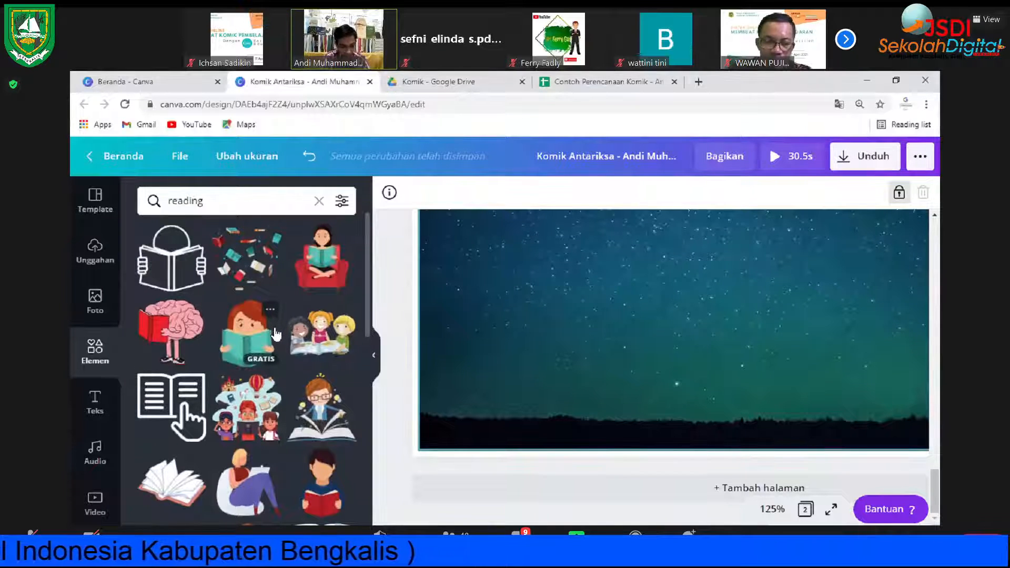
Step: Add the illustration of a father reading a book to his daughter and move it down toward the starry panel
scroll(279, 326, "down", 1)
scroll(274, 335, "down", 1)
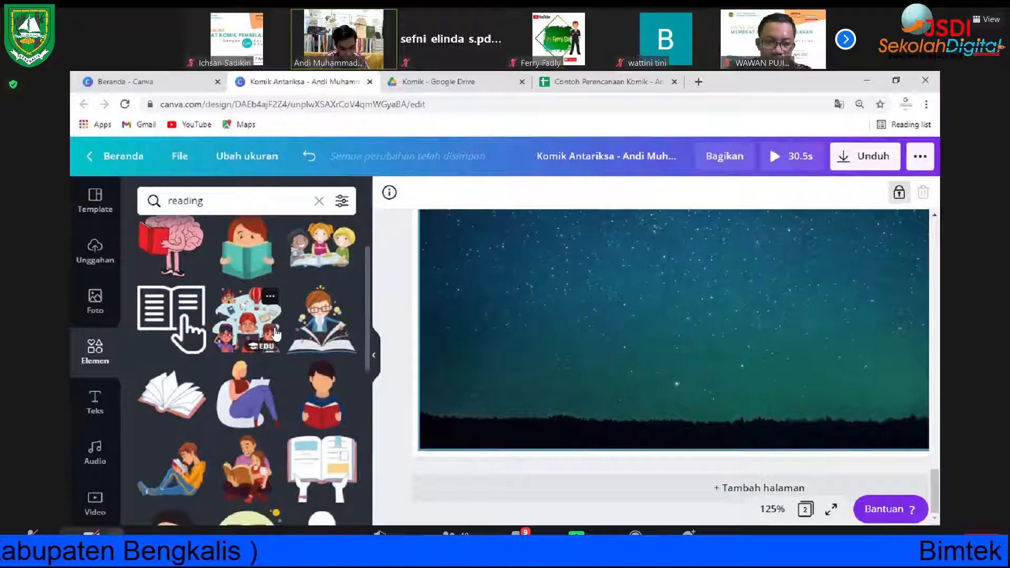
scroll(275, 335, "down", 1)
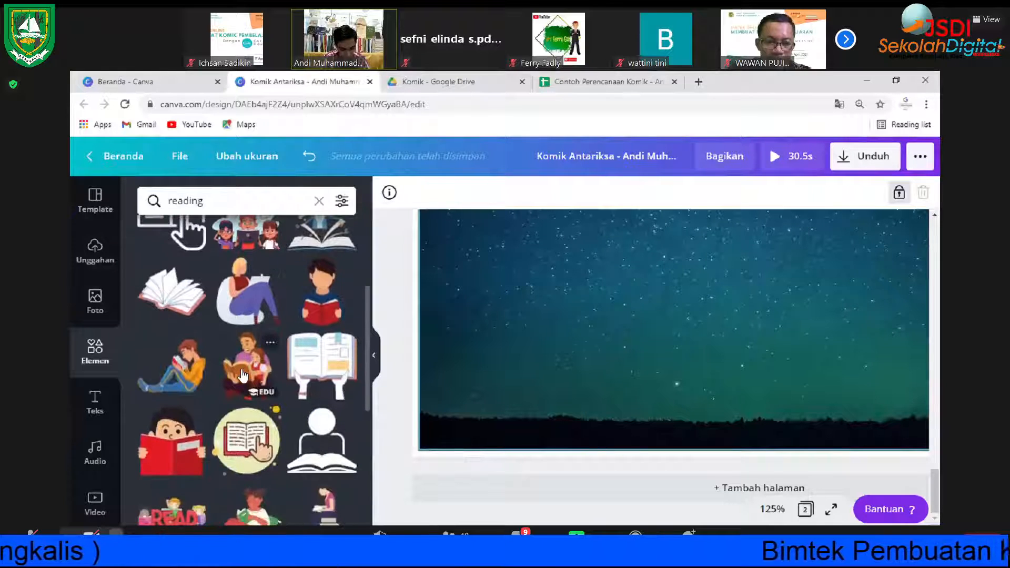
scroll(243, 374, "down", 1)
scroll(243, 375, "down", 2)
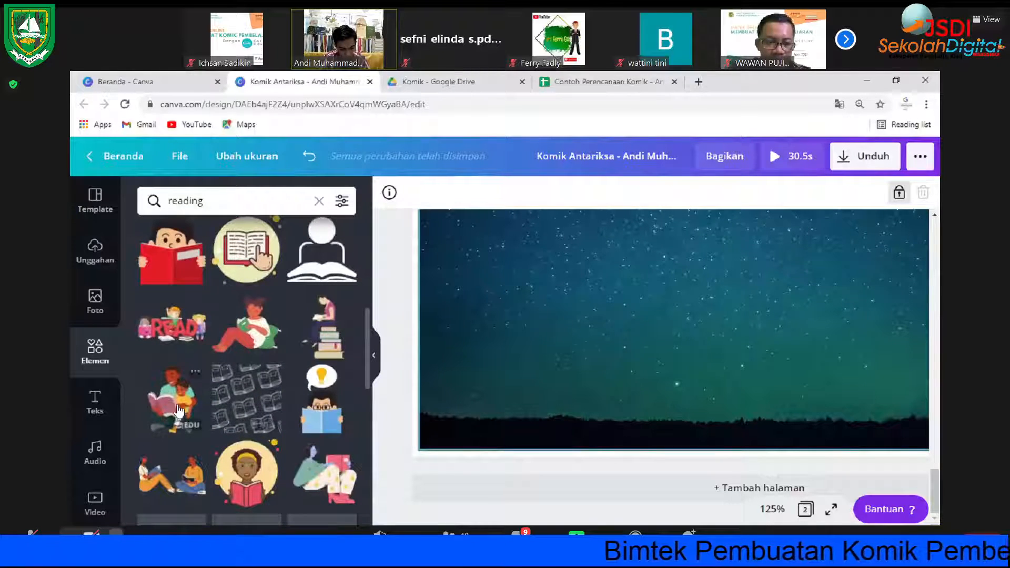
scroll(179, 409, "down", 5)
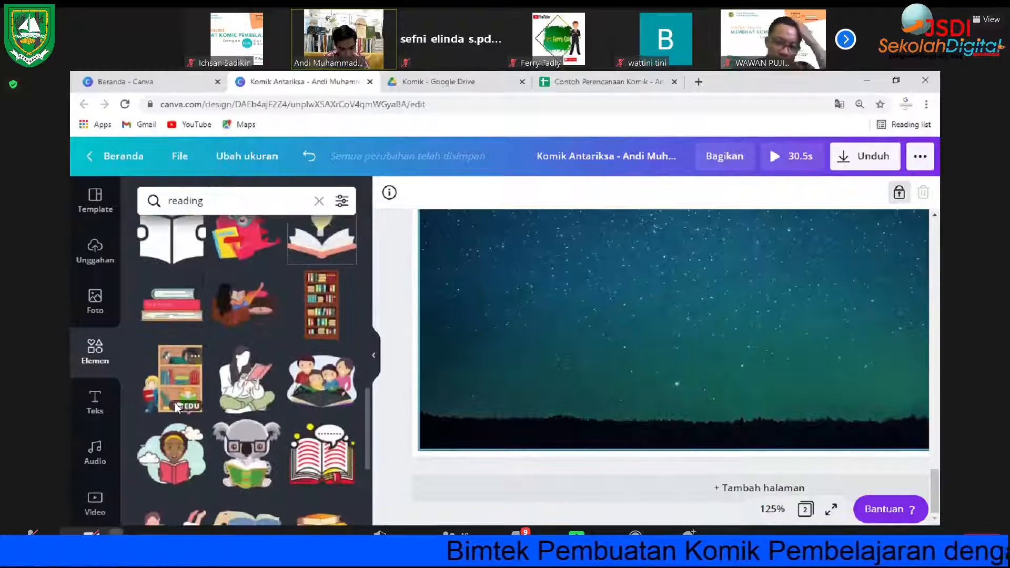
scroll(231, 379, "down", 3)
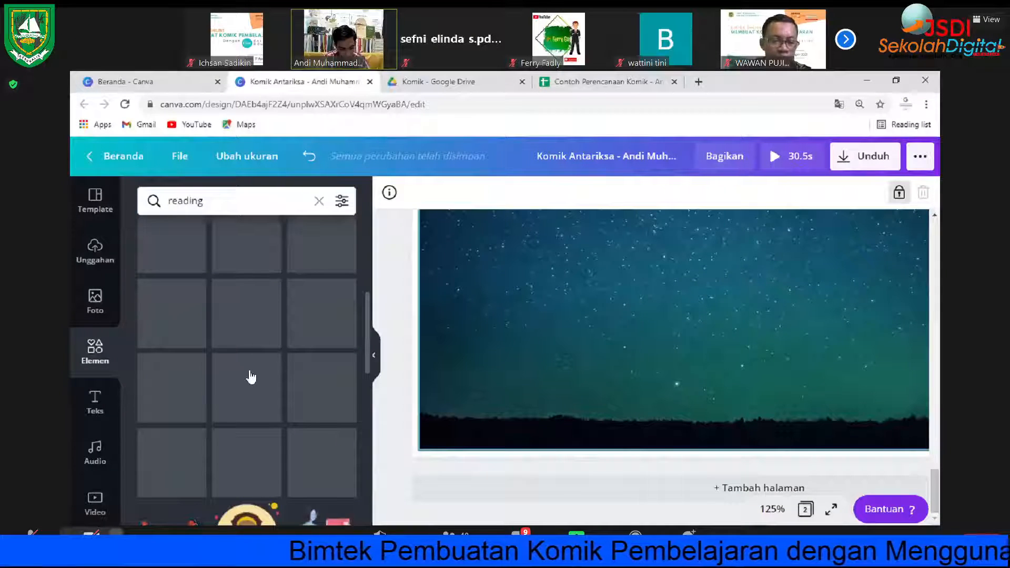
scroll(250, 377, "up", 2)
left_click(252, 375)
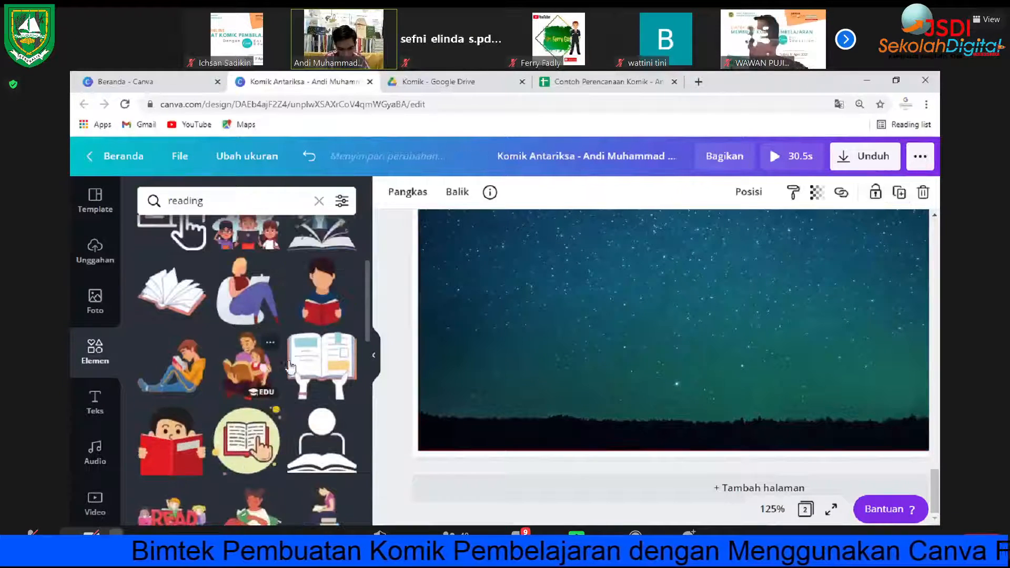
left_click_drag(752, 326, 718, 518)
left_click_drag(710, 380, 677, 451)
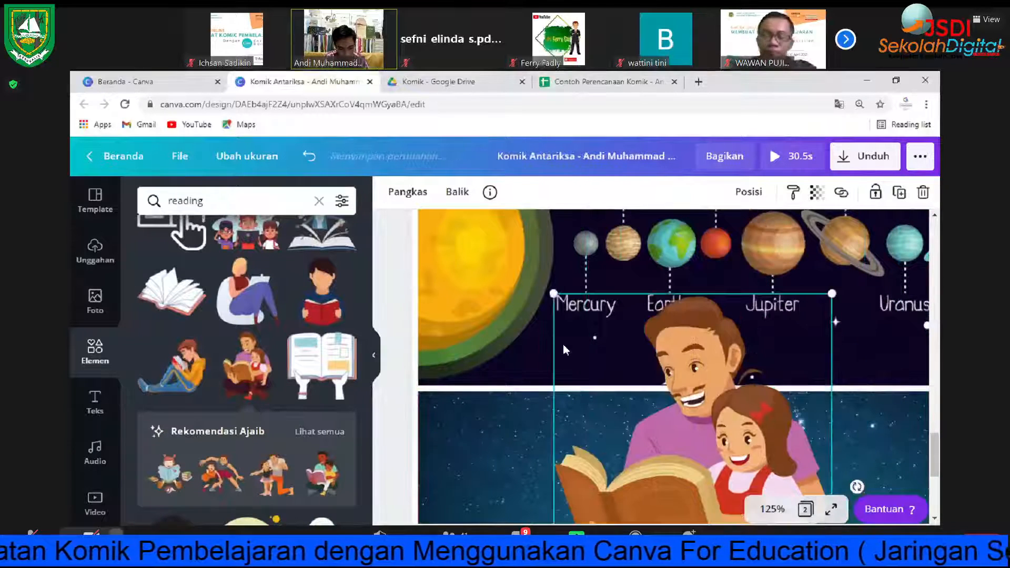
Step: Find the boy with glasses holding two open books among the "reading" elements and add him to the page
scroll(296, 350, "down", 2)
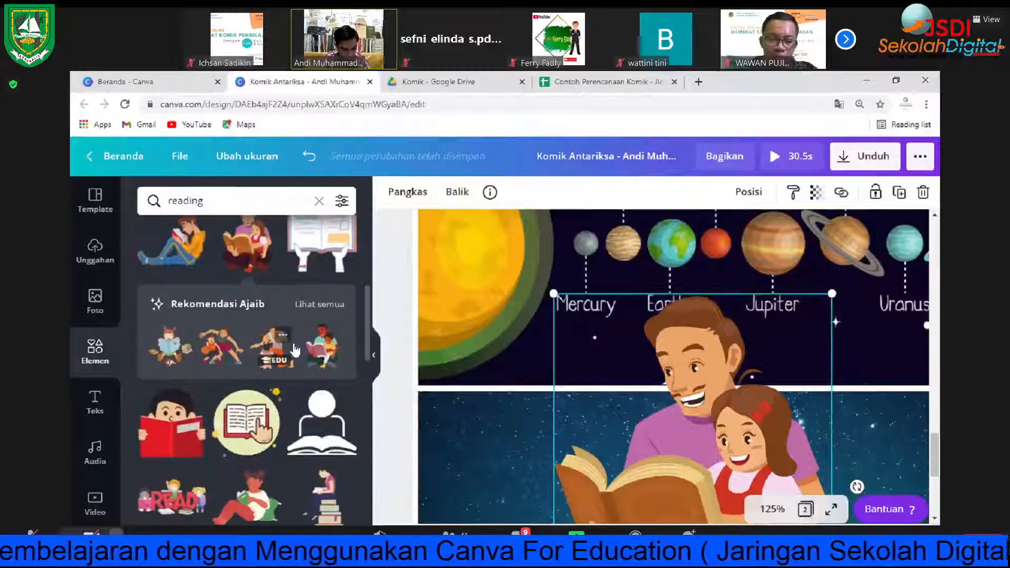
scroll(294, 350, "down", 2)
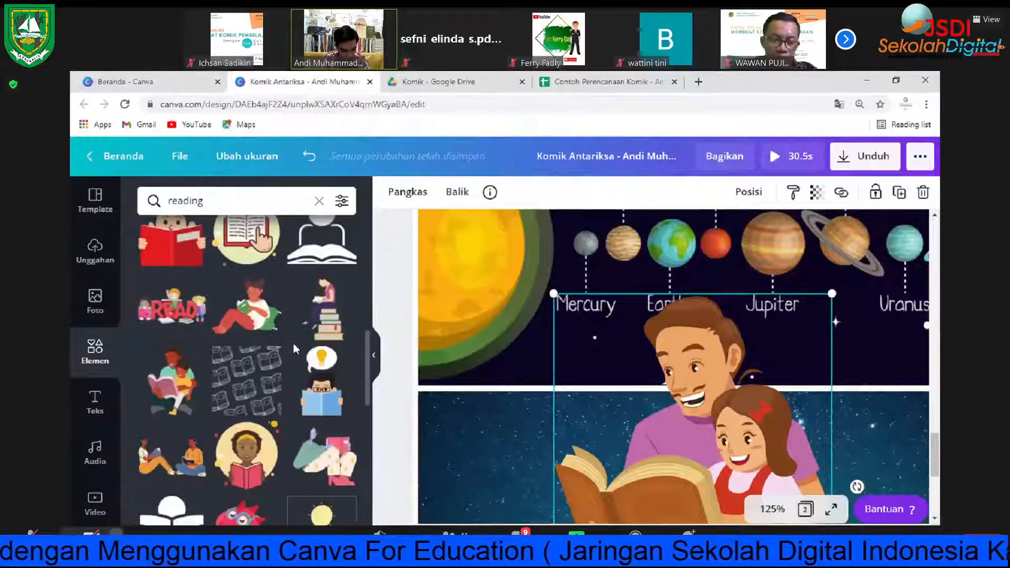
scroll(294, 350, "down", 2)
scroll(295, 349, "down", 3)
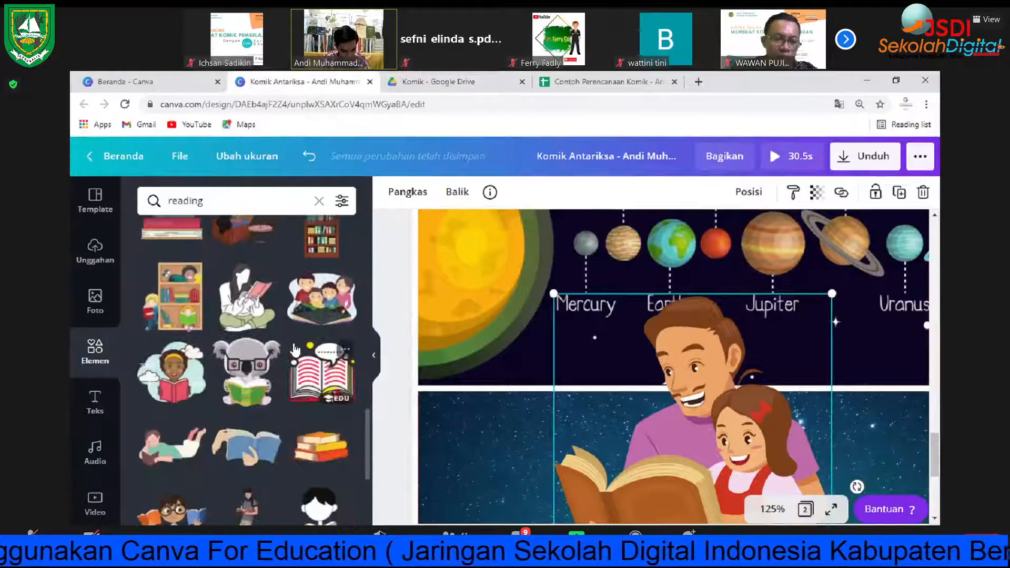
scroll(295, 350, "down", 2)
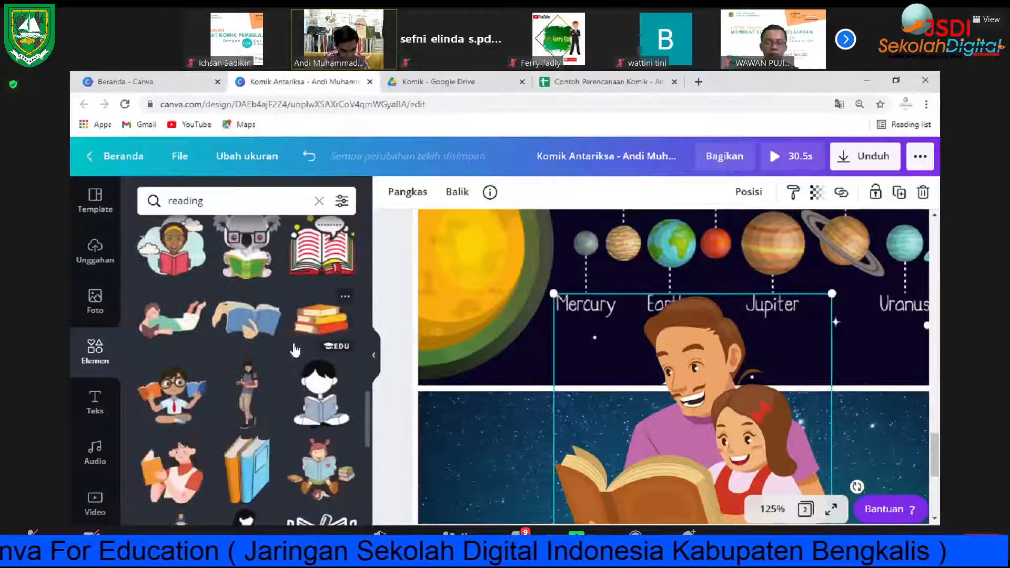
scroll(295, 350, "down", 2)
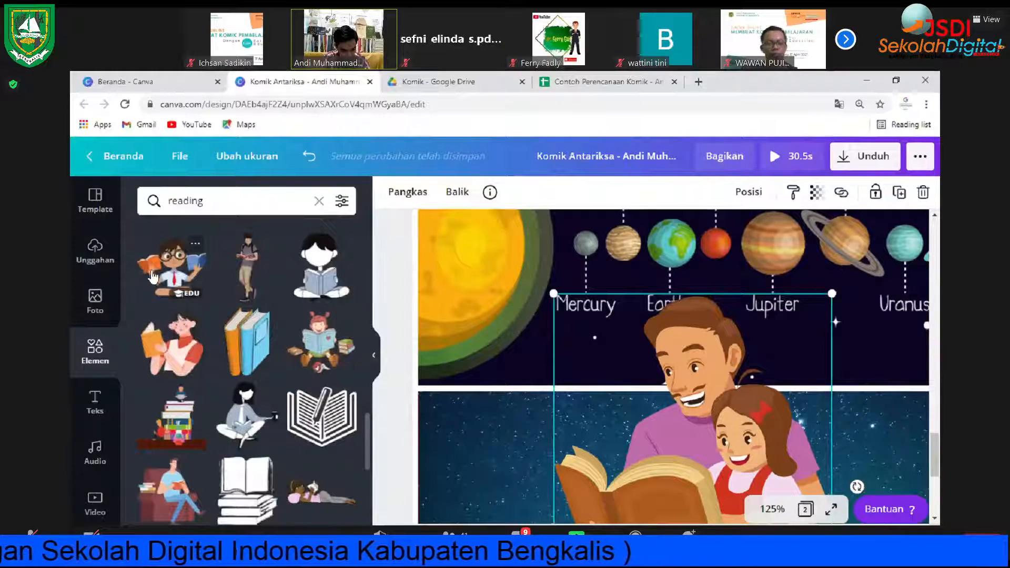
left_click(172, 265)
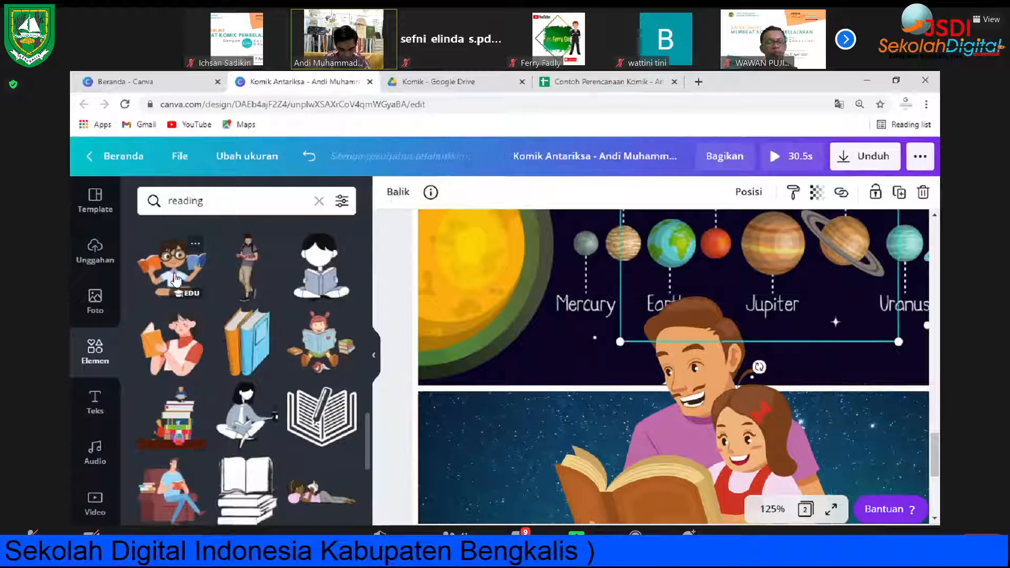
left_click(375, 356)
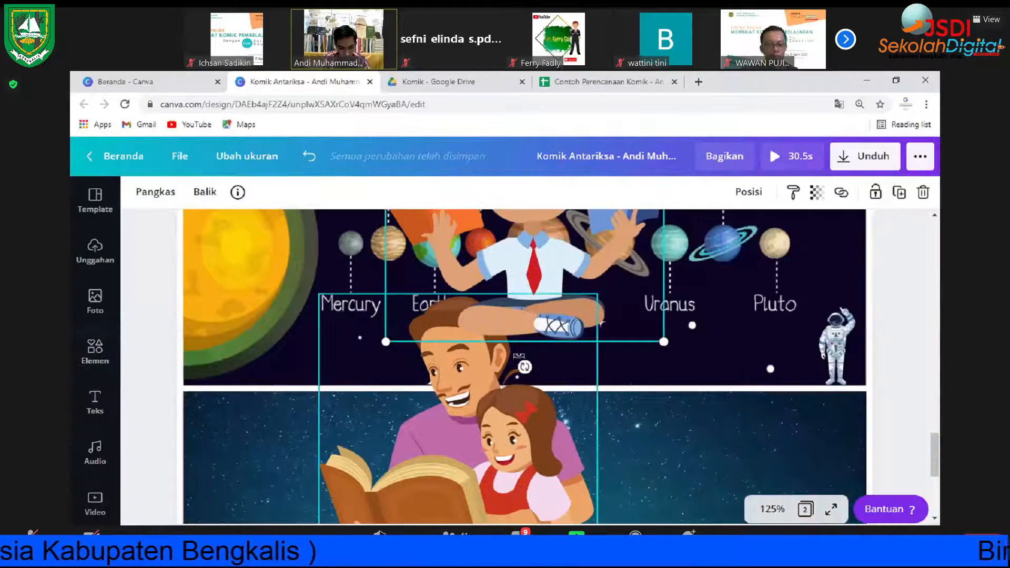
Step: Shrink the father-and-daughter illustration and seat it on the treeline near the middle of the starry panel
scroll(478, 348, "down", 3)
left_click_drag(506, 351, 678, 340)
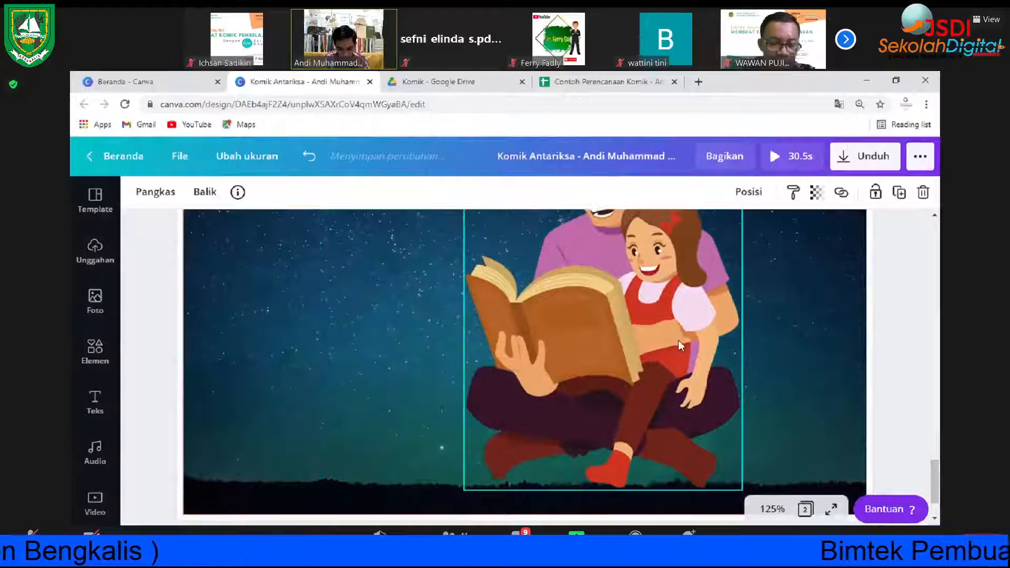
scroll(773, 240, "up", 1)
scroll(766, 244, "up", 2)
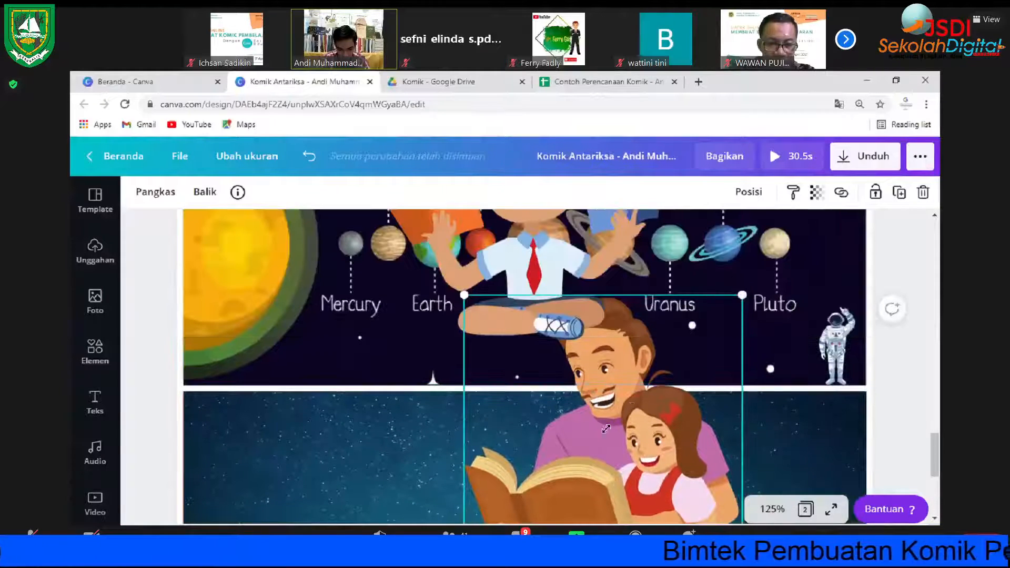
left_click_drag(742, 294, 626, 361)
scroll(618, 339, "down", 3)
left_click_drag(629, 260, 591, 367)
left_click(699, 299)
scroll(684, 305, "down", 1)
left_click(692, 309)
Step: Move the boy with two books from the planets panel down into the left part of the starry panel
scroll(693, 307, "up", 3)
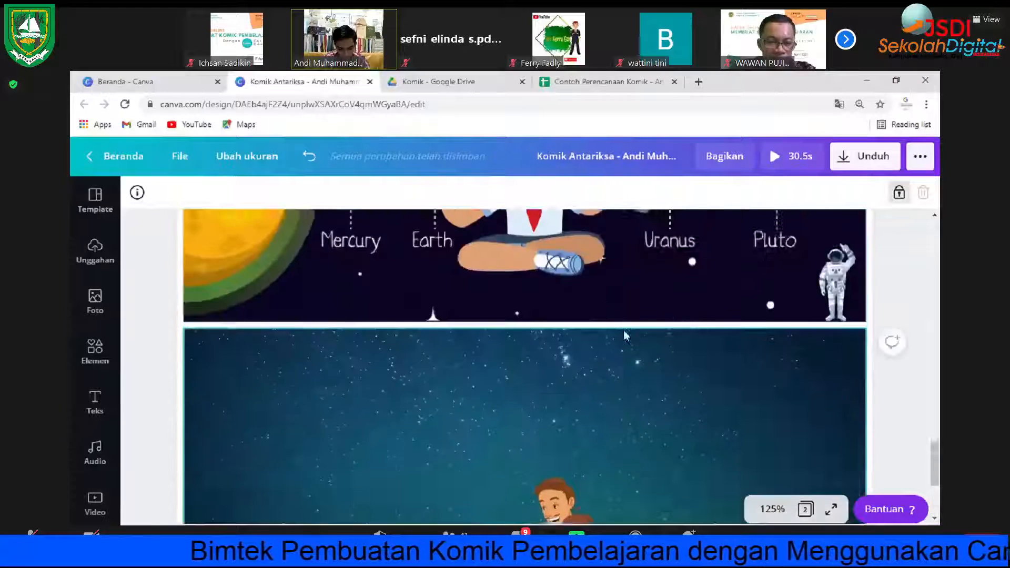
scroll(605, 340, "up", 4)
left_click_drag(589, 299, 435, 423)
scroll(433, 354, "down", 2)
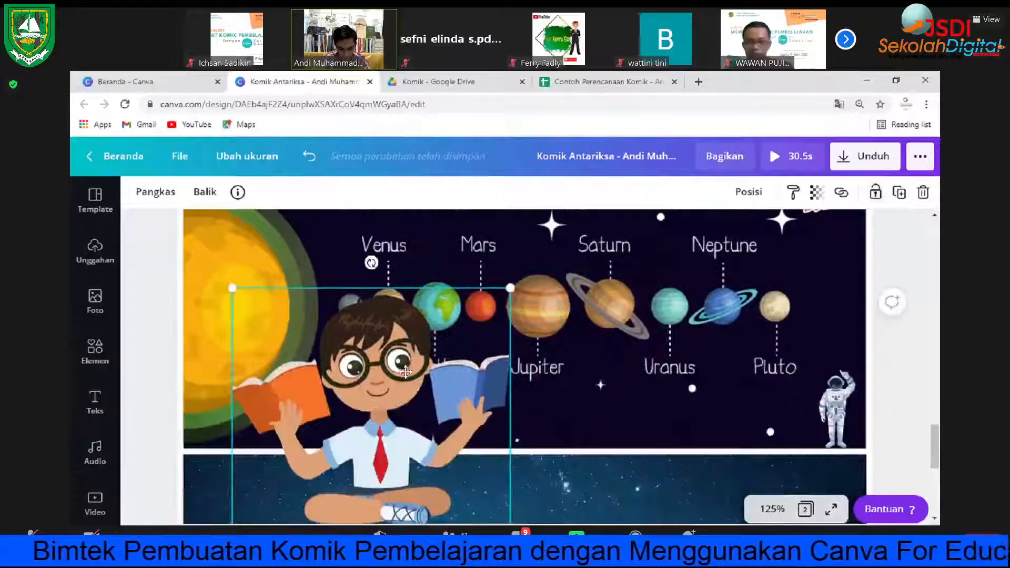
left_click_drag(410, 339, 404, 410)
scroll(390, 283, "down", 1)
scroll(389, 283, "down", 3)
left_click_drag(390, 283, 372, 427)
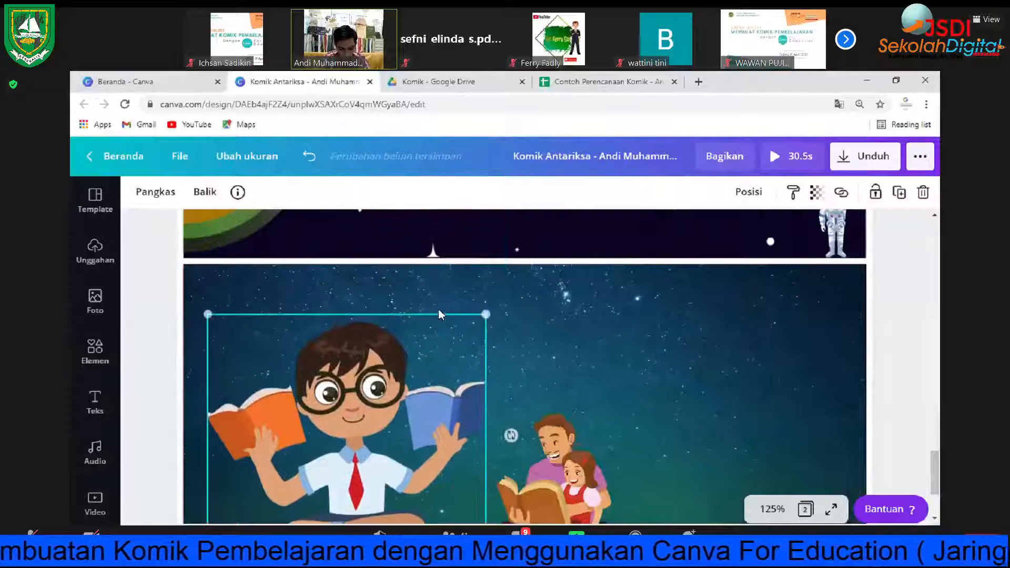
Step: Shrink the boy with two books and seat him on the treeline near the starry panel's bottom-left corner
scroll(476, 241, "down", 2)
scroll(482, 250, "up", 1)
left_click_drag(482, 251, 387, 348)
scroll(275, 341, "down", 1)
left_click_drag(289, 354, 312, 370)
Step: Shift the father-and-daughter illustration slightly right, farther from the boy with two books
left_click_drag(577, 348, 668, 324)
left_click(761, 298)
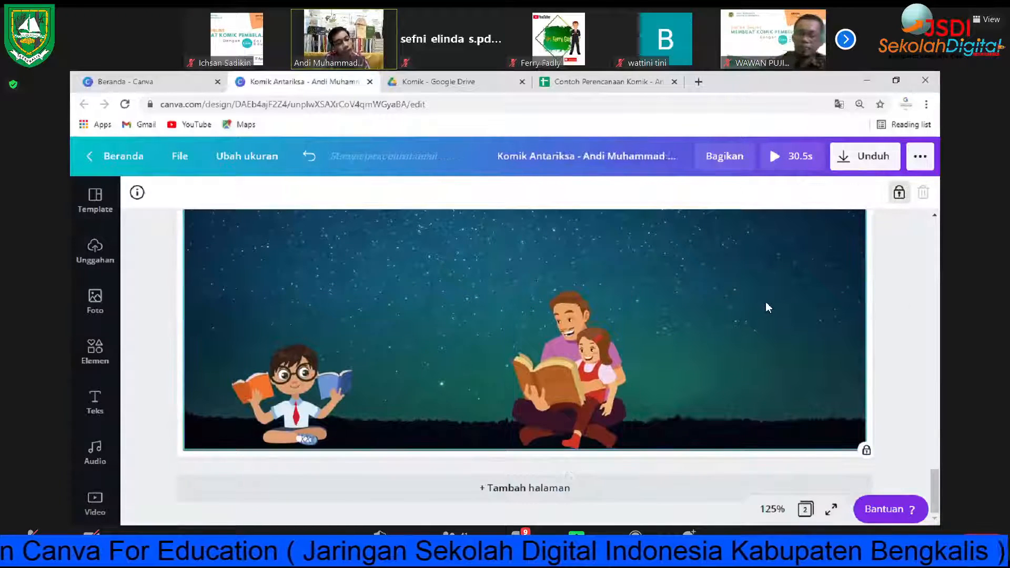
scroll(767, 300, "up", 3)
scroll(780, 329, "down", 2)
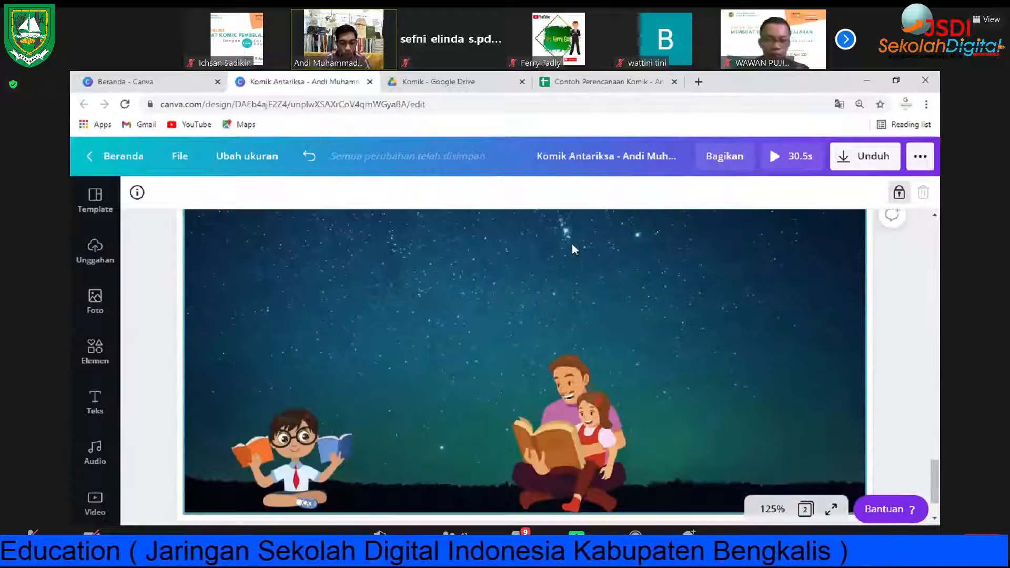
Step: Review the Halaman 3 dialogue in the comic planning spreadsheet and the matching father-reading panel in the reference comic PDF
key("ctrl+Tab")
key("ctrl+Tab")
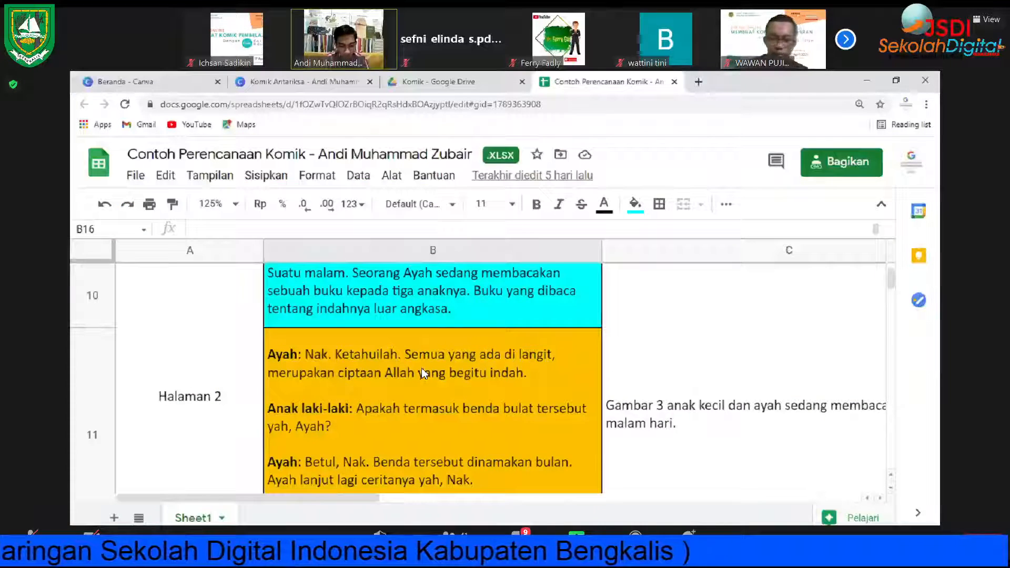
scroll(422, 368, "down", 1)
scroll(417, 361, "up", 3)
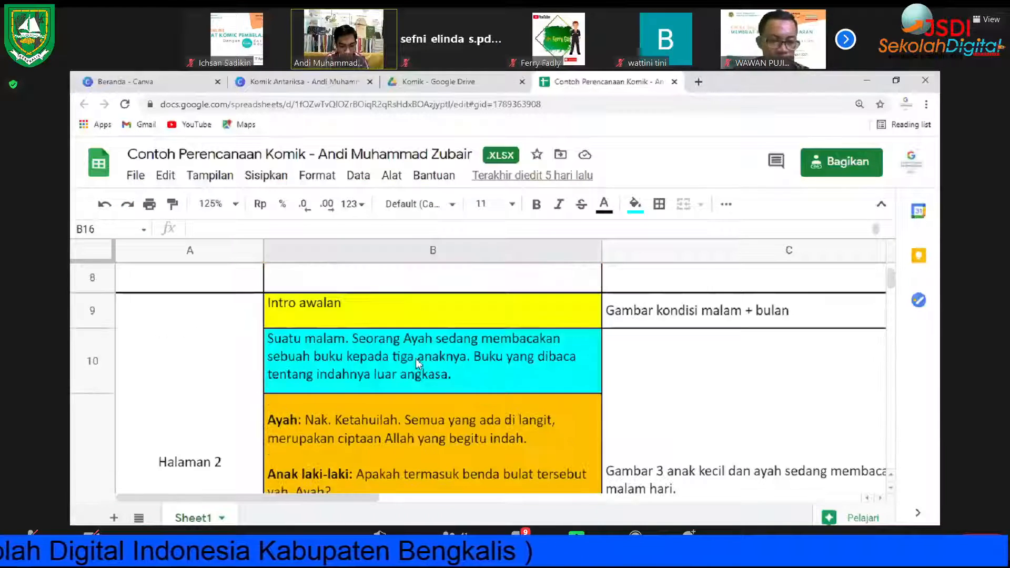
scroll(415, 357, "down", 5)
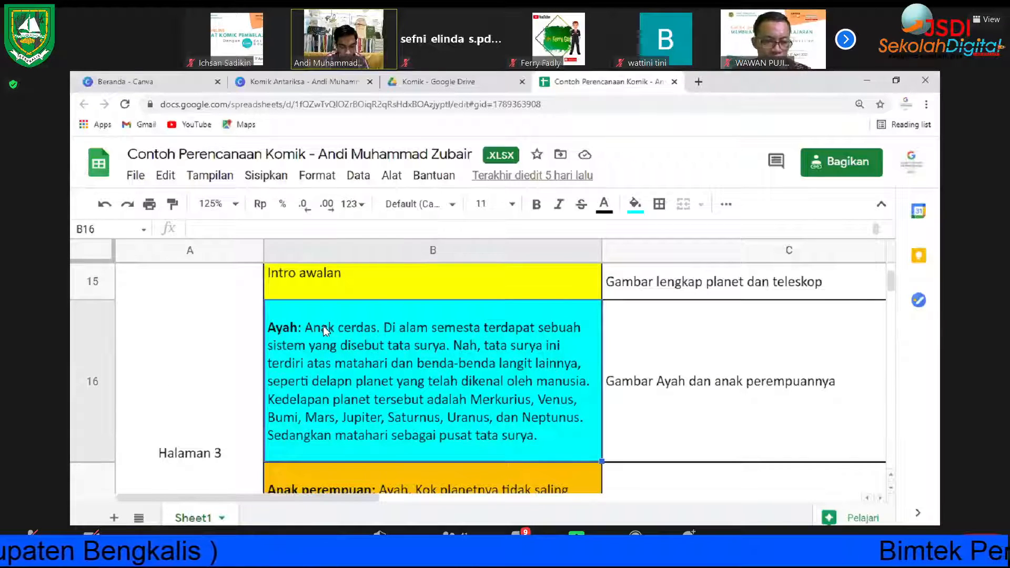
left_click(415, 82)
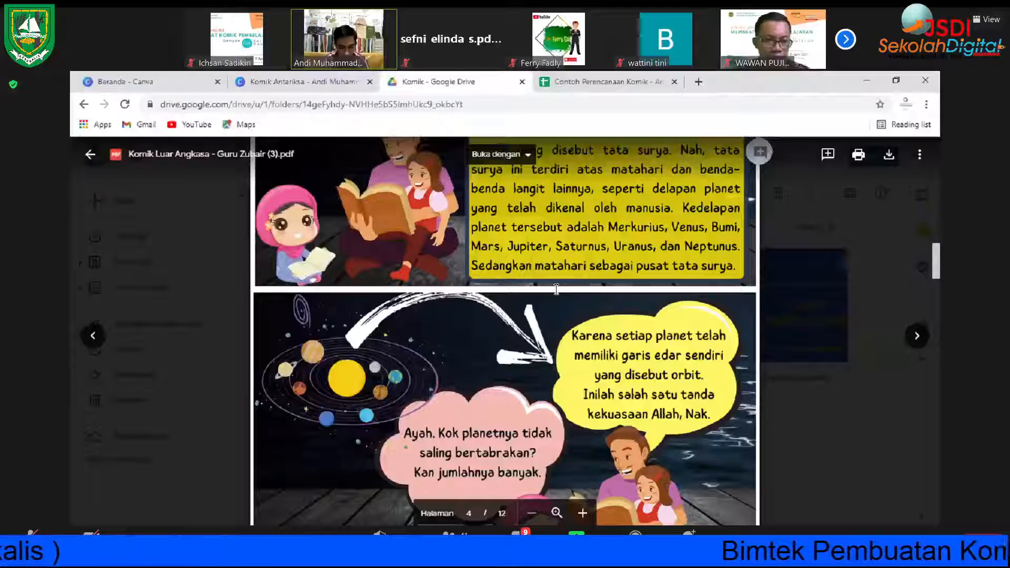
scroll(482, 215, "up", 1)
left_click(474, 195)
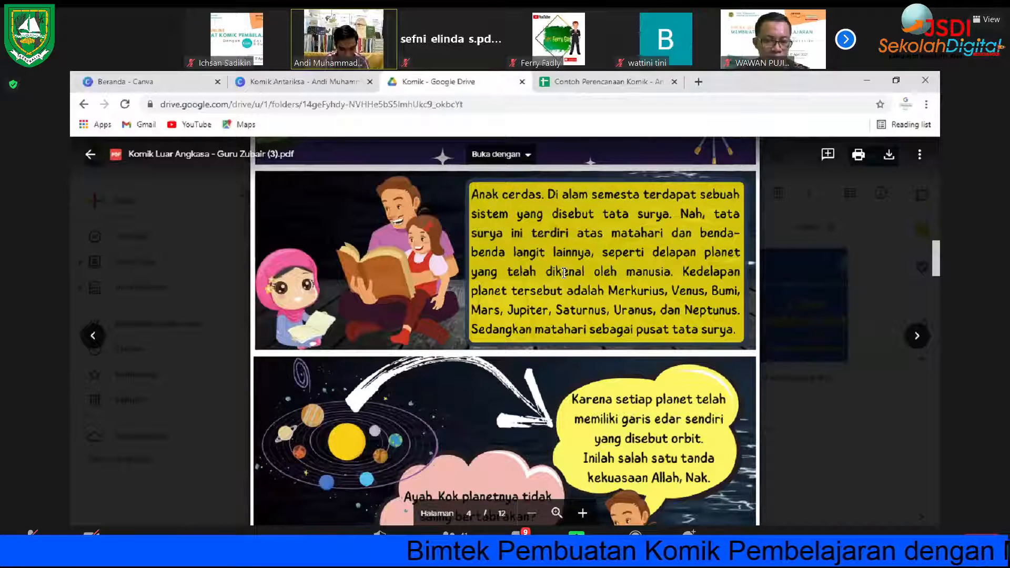
Step: Copy the father's dialogue starting "Anak cerdas. Di alam semesta" from cell B16 of the planning spreadsheet and return to the Canva design
left_click(573, 84)
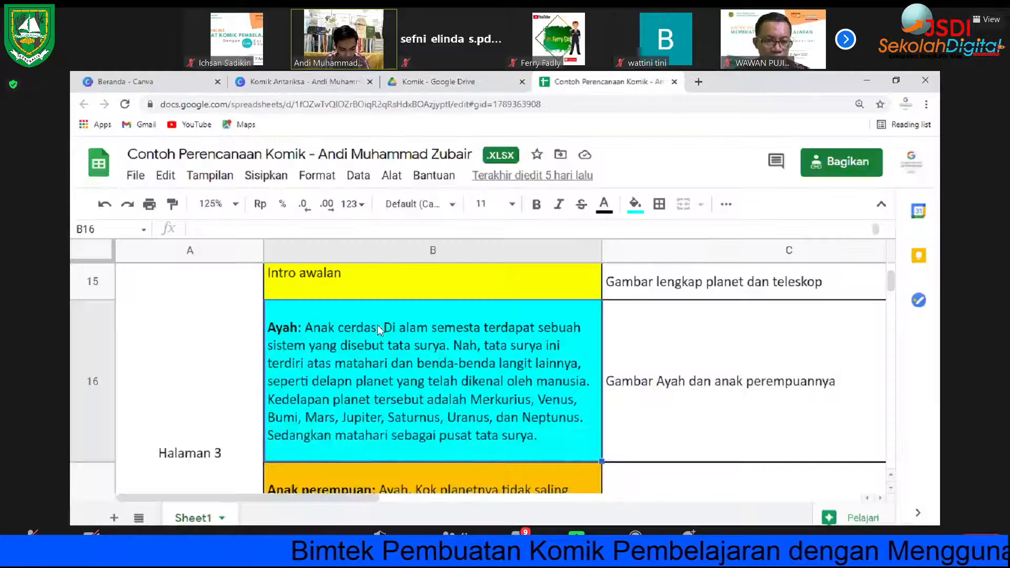
double_click(308, 327)
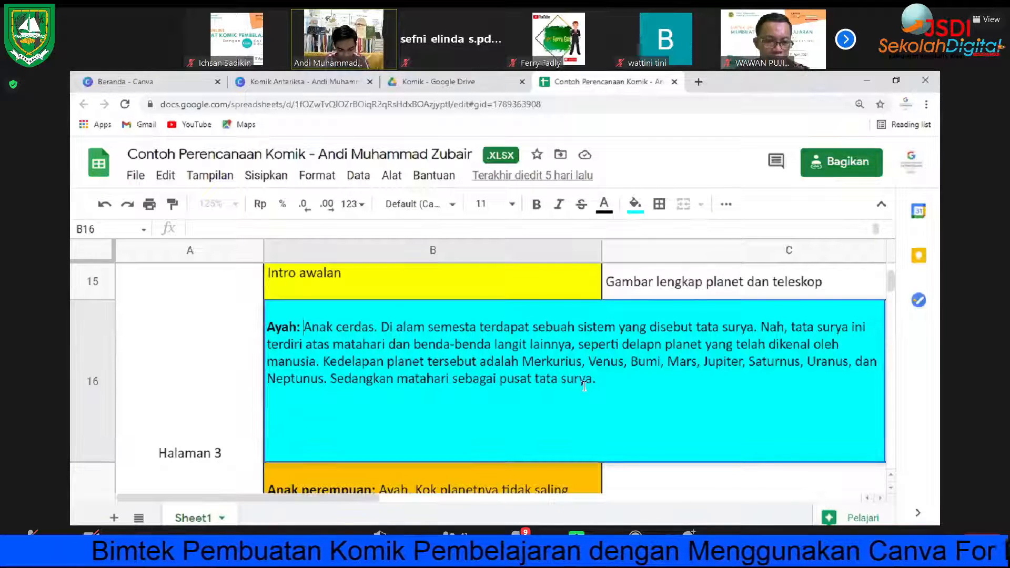
left_click_drag(580, 385, 597, 380)
right_click(532, 361)
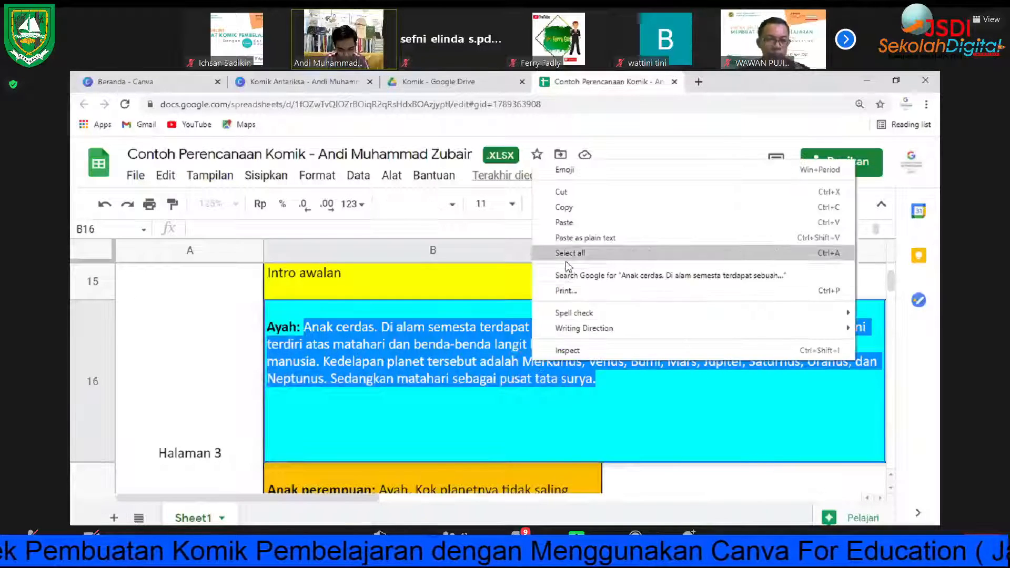
left_click(590, 215)
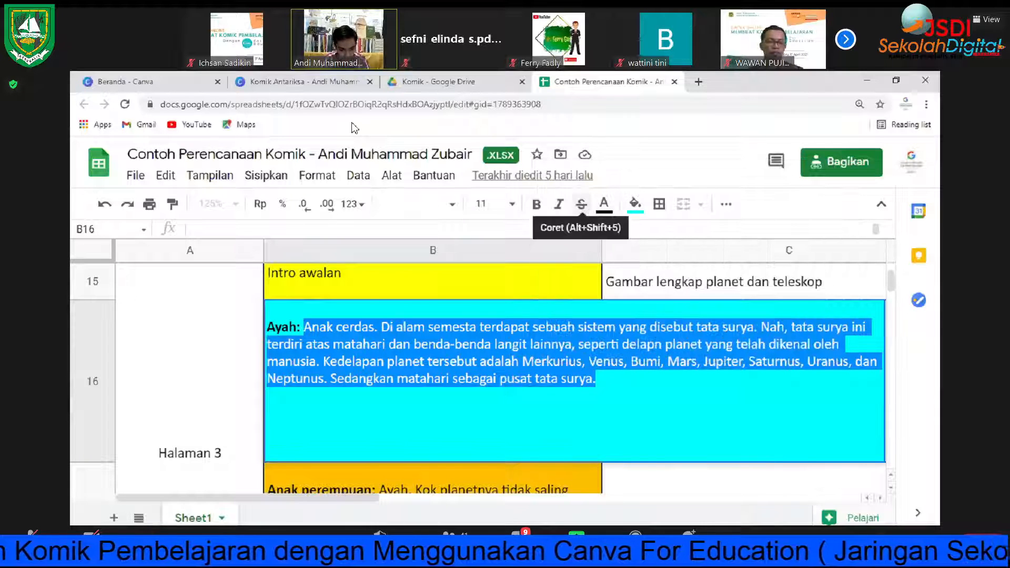
key("ctrl+2")
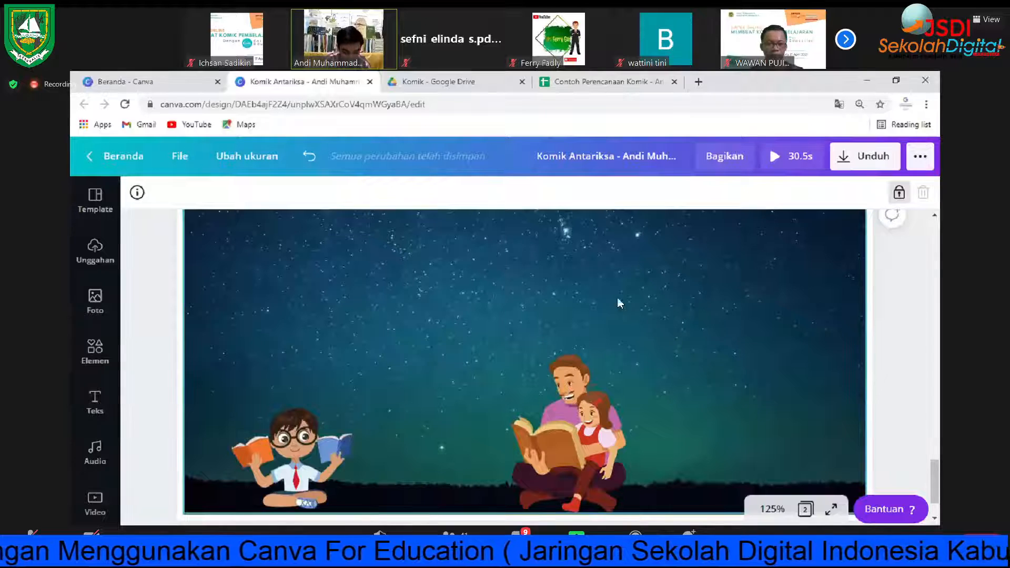
Step: Check how the dialogue boxes and speech bubbles are laid out on page 4 of the reference comic PDF
left_click(464, 78)
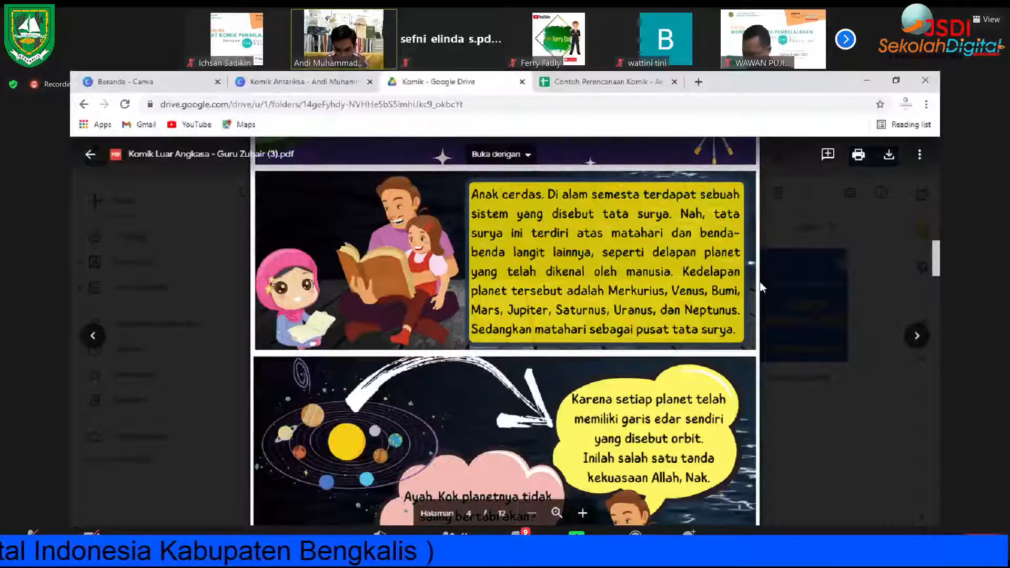
scroll(493, 303, "down", 2)
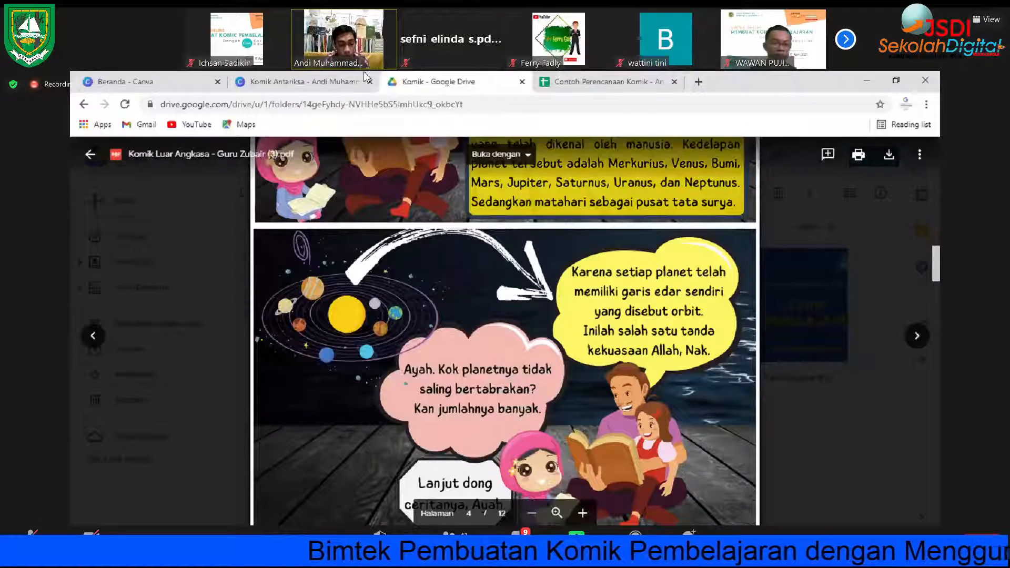
left_click(345, 81)
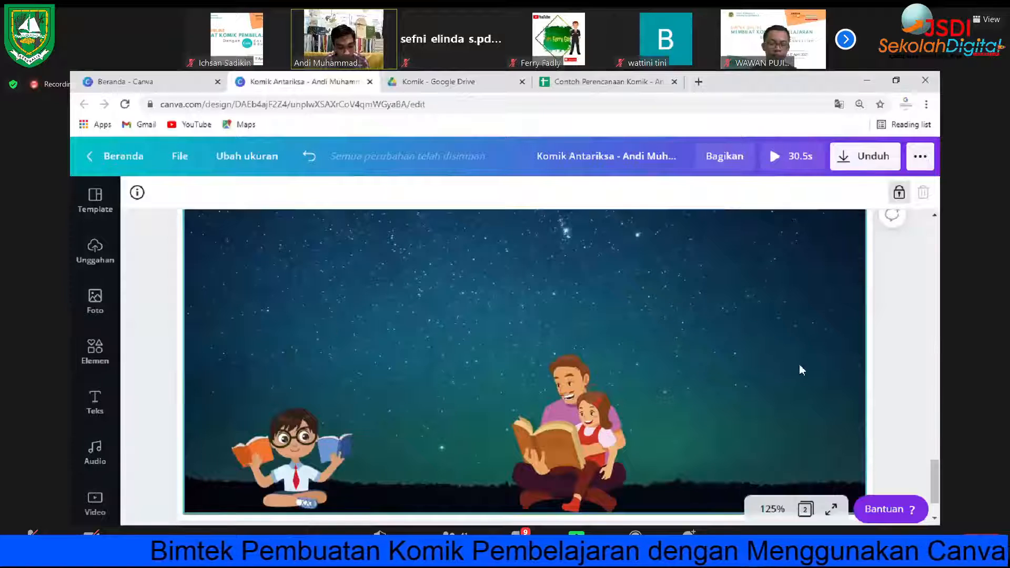
Step: Browse the full set of Bentuk (shape) elements and insert the bordered rounded square into the comic page
left_click(96, 357)
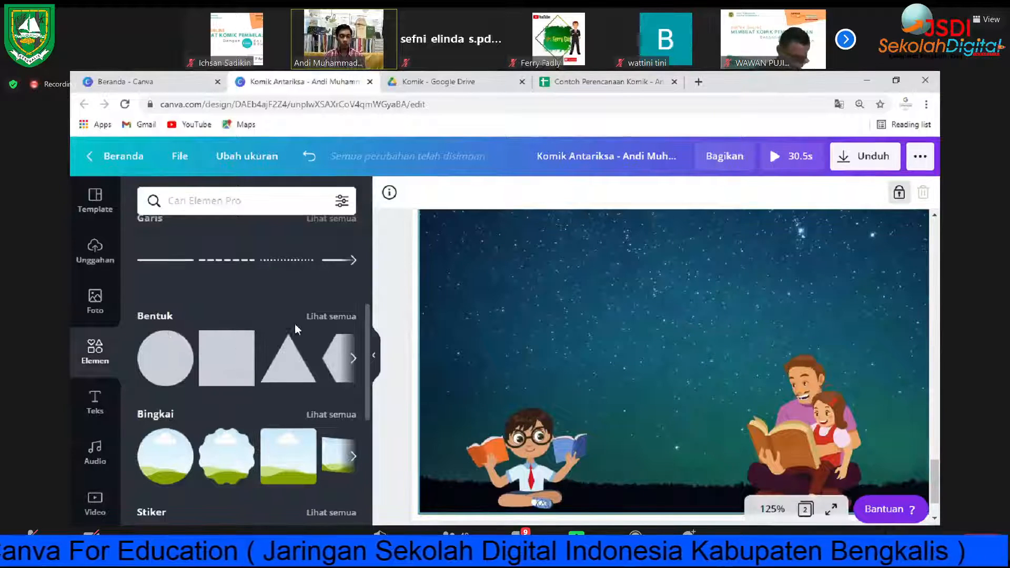
left_click(320, 326)
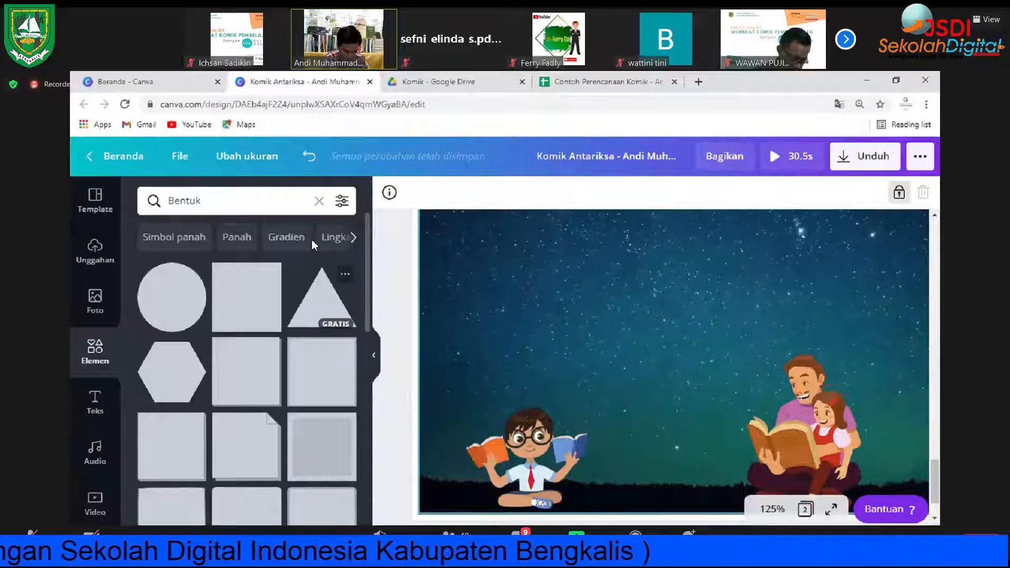
scroll(270, 362, "down", 1)
scroll(270, 361, "down", 2)
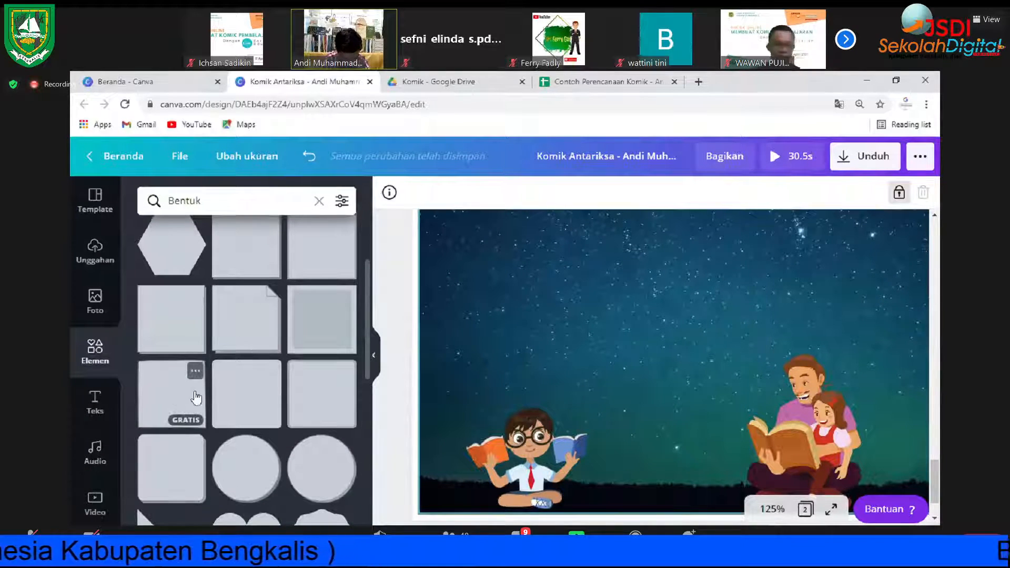
left_click(296, 371)
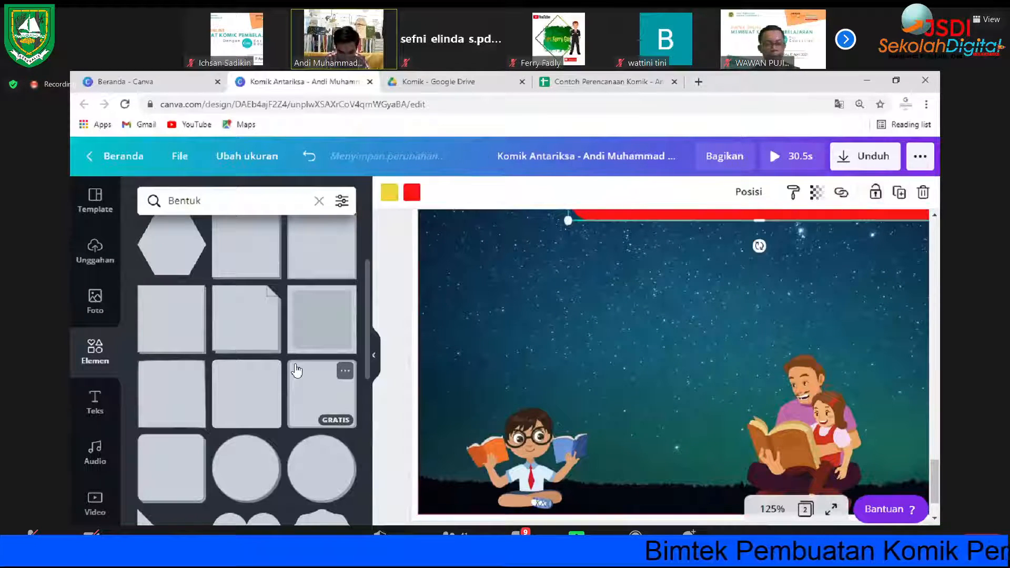
Step: Move the yellow rounded square with the red border down from the planets panel onto the starry panel
left_click(374, 355)
scroll(537, 339, "up", 4)
left_click_drag(544, 349, 584, 495)
left_click_drag(566, 335, 610, 429)
scroll(604, 342, "down", 3)
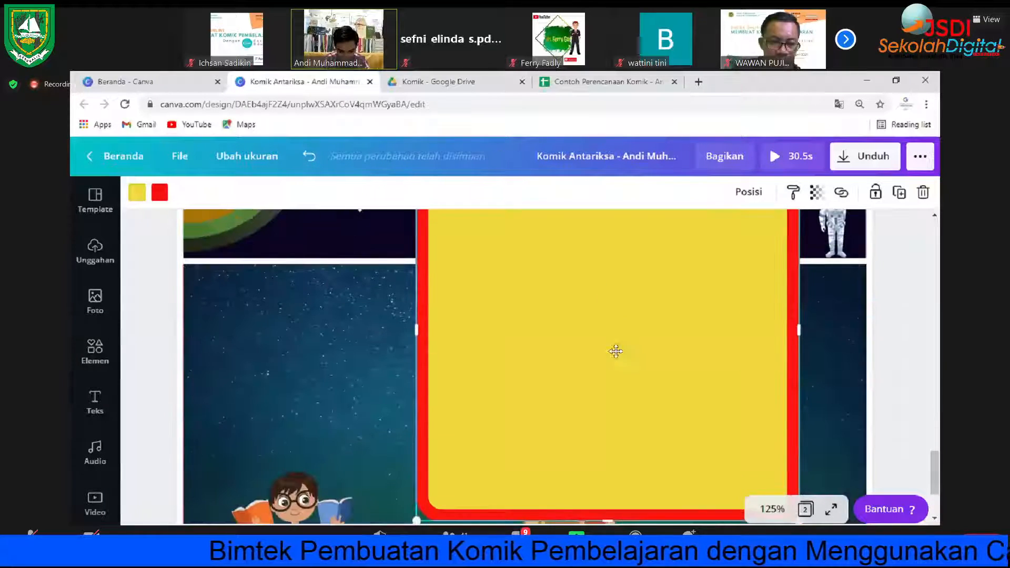
left_click_drag(614, 351, 630, 413)
left_click_drag(617, 295, 615, 323)
scroll(605, 337, "up", 2)
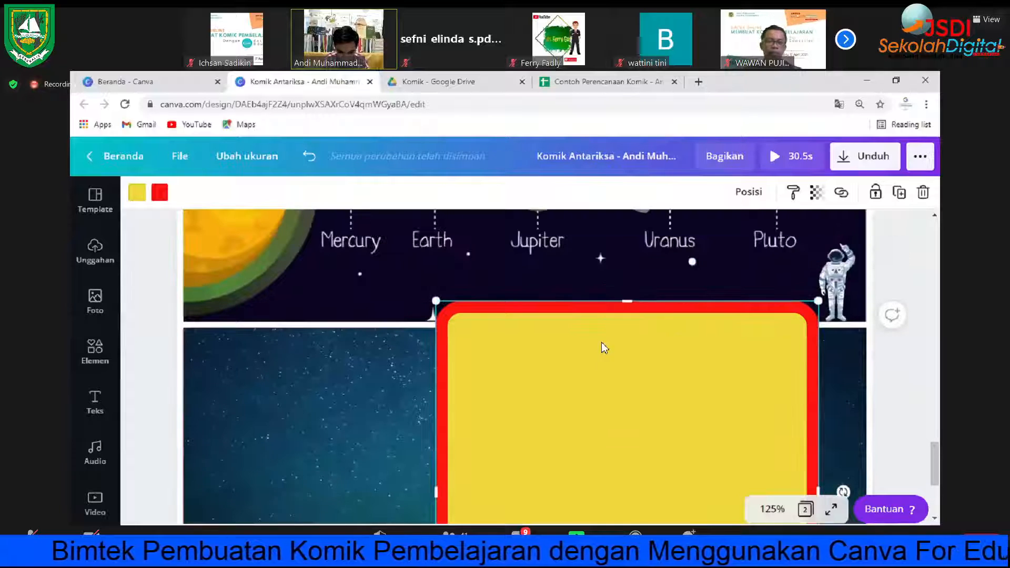
Step: Recolour the rounded square's red border to a custom dark navy blue, checking the reference comic for its text box style
left_click(456, 81)
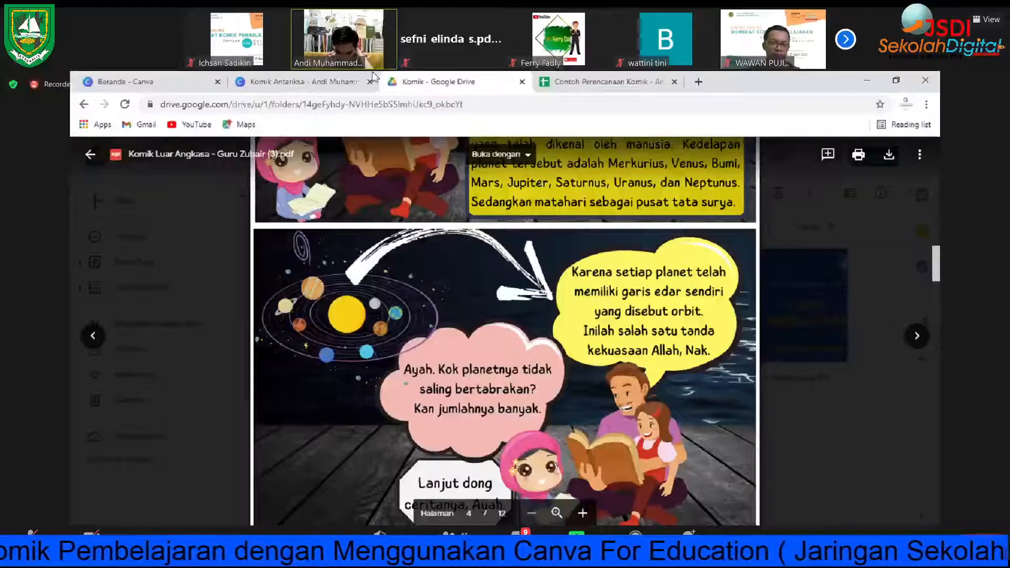
left_click(344, 84)
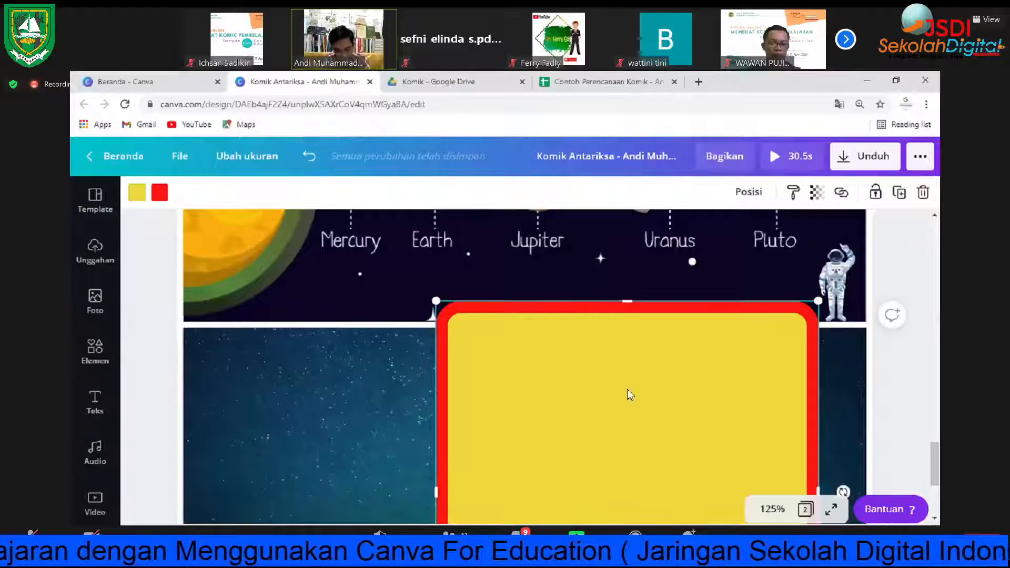
scroll(526, 342, "down", 1)
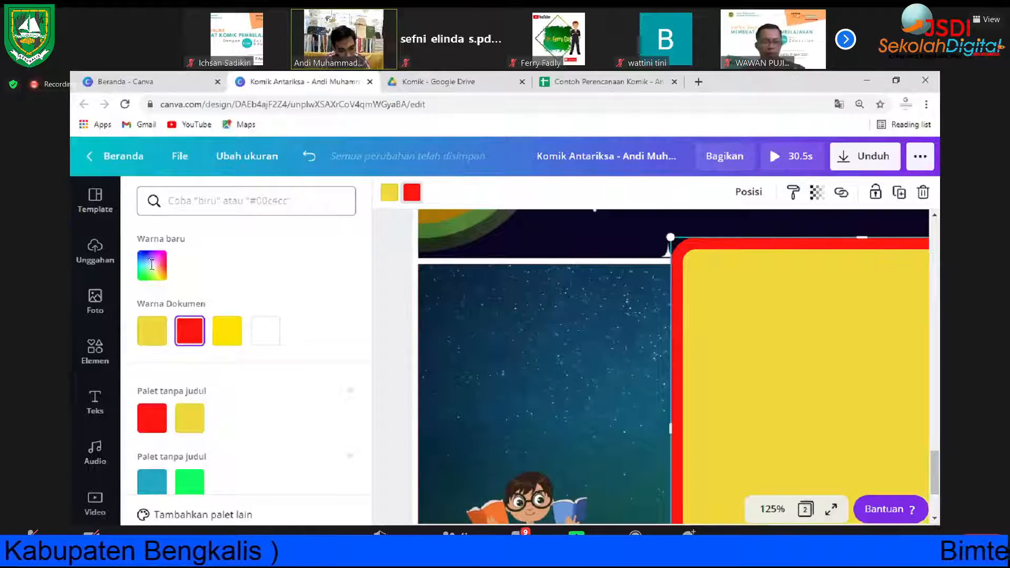
left_click(152, 264)
left_click(273, 386)
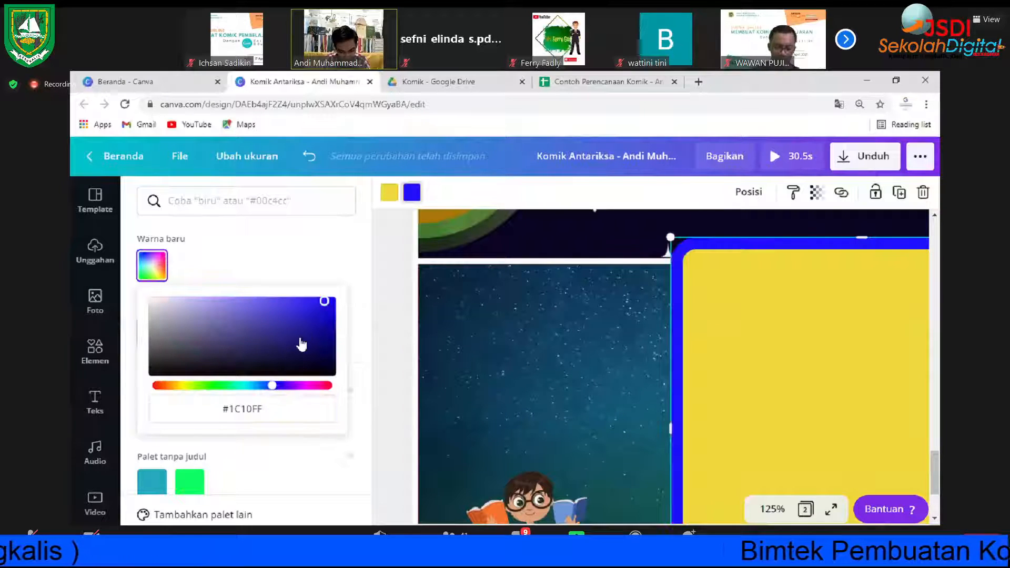
left_click_drag(324, 301, 332, 359)
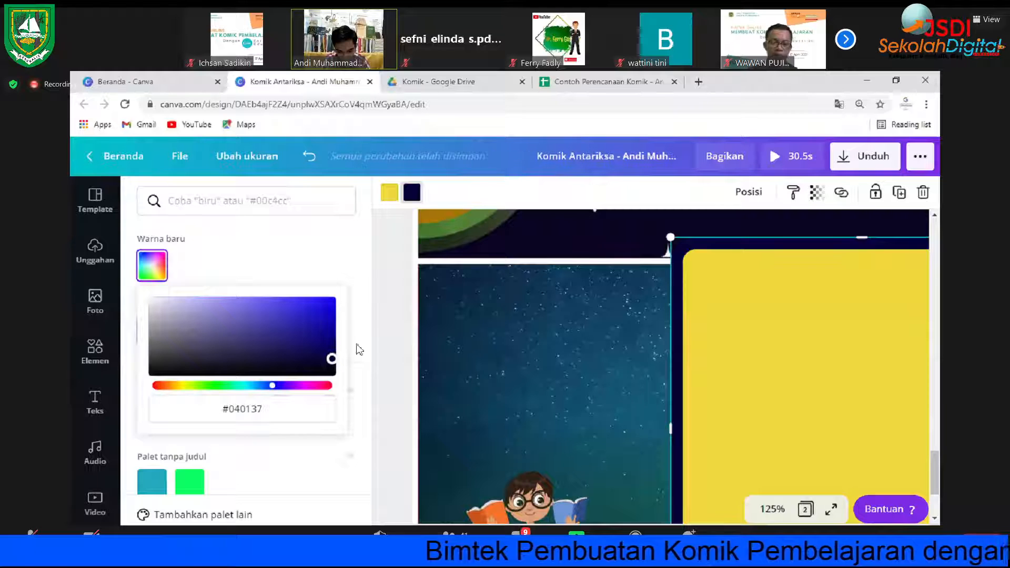
left_click(752, 324)
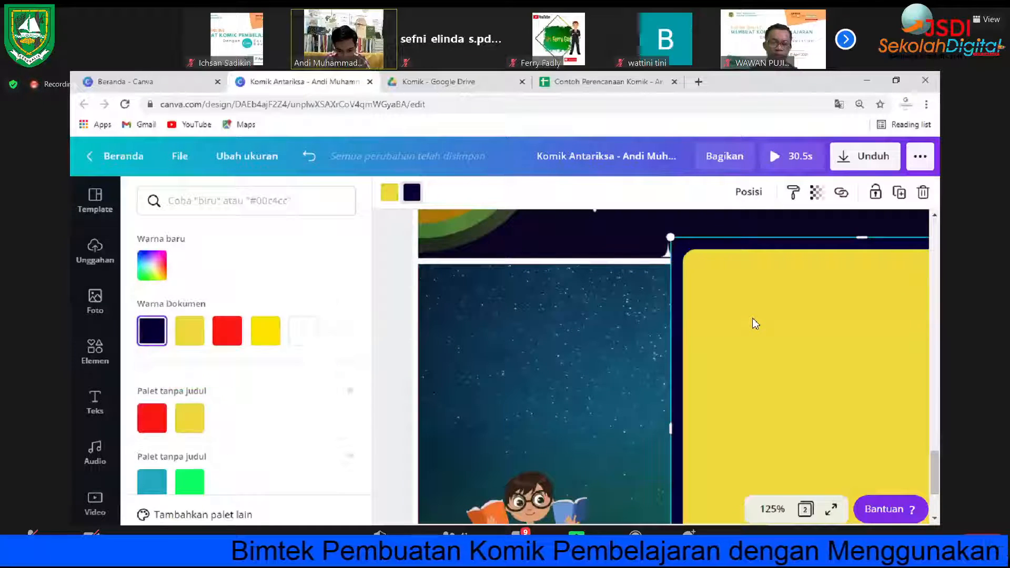
left_click(272, 341)
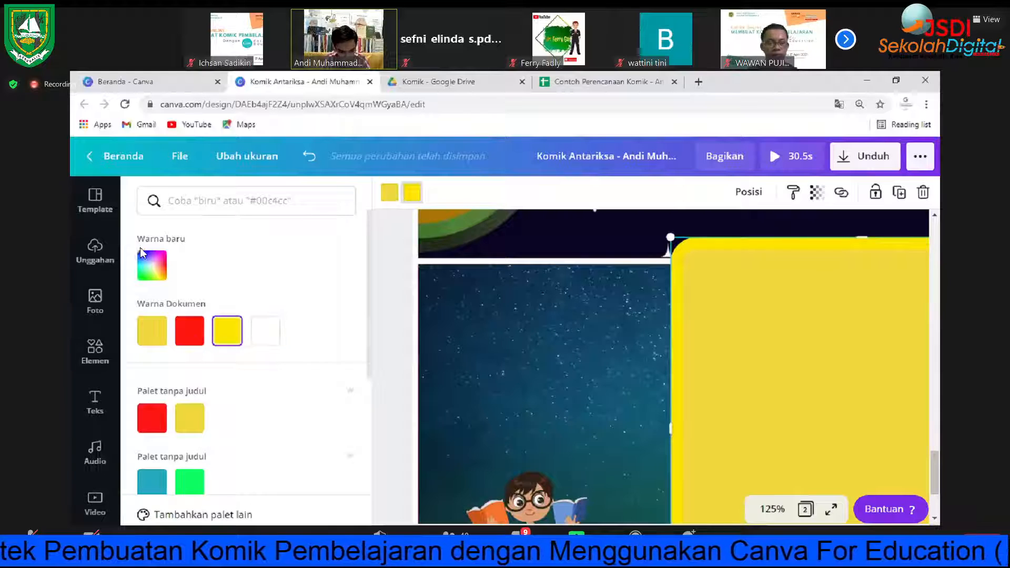
left_click(154, 269)
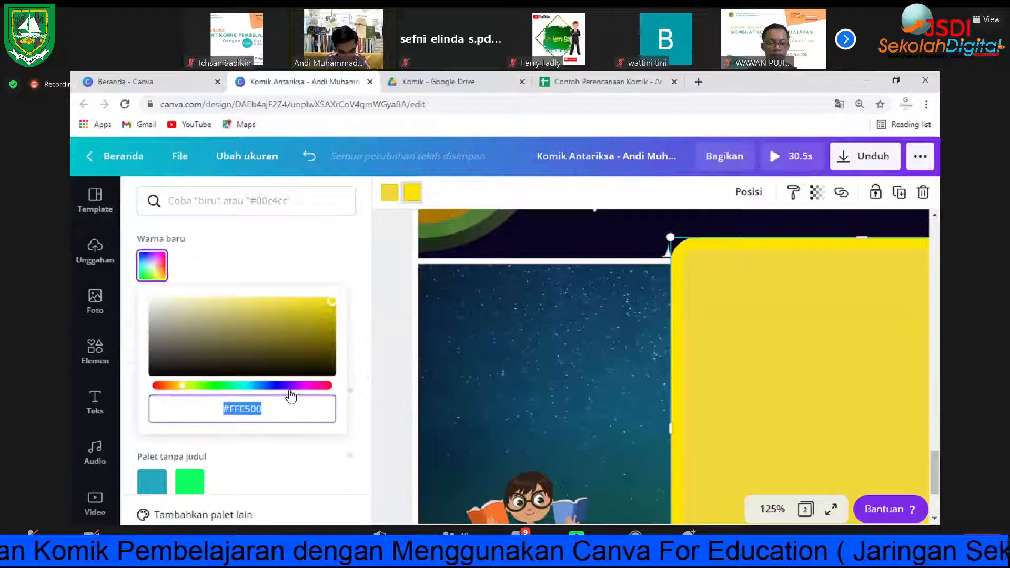
left_click(275, 387)
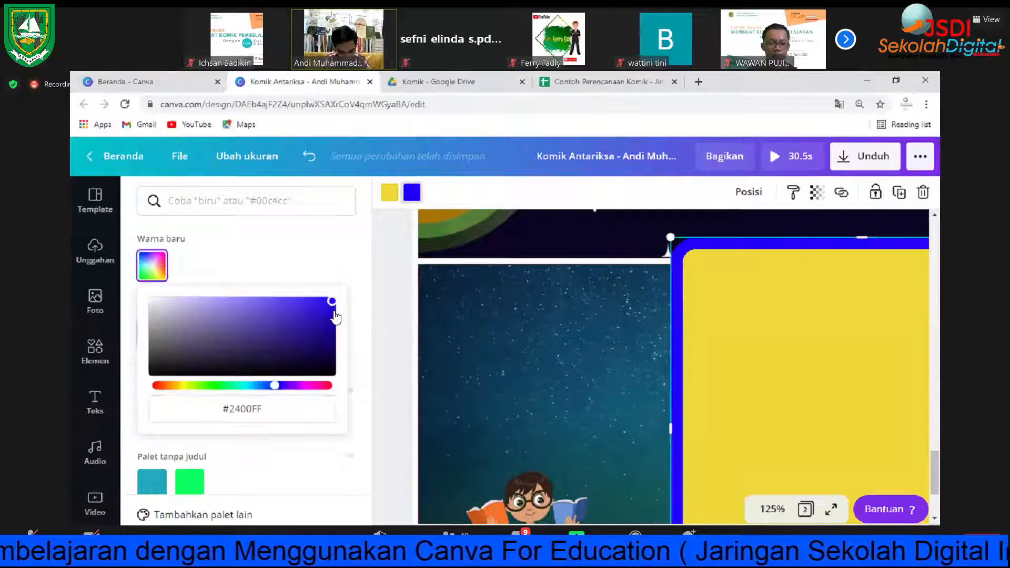
left_click_drag(333, 315, 330, 357)
Step: Change the rounded square's fill to the bright document yellow, #FFE500
left_click(394, 200)
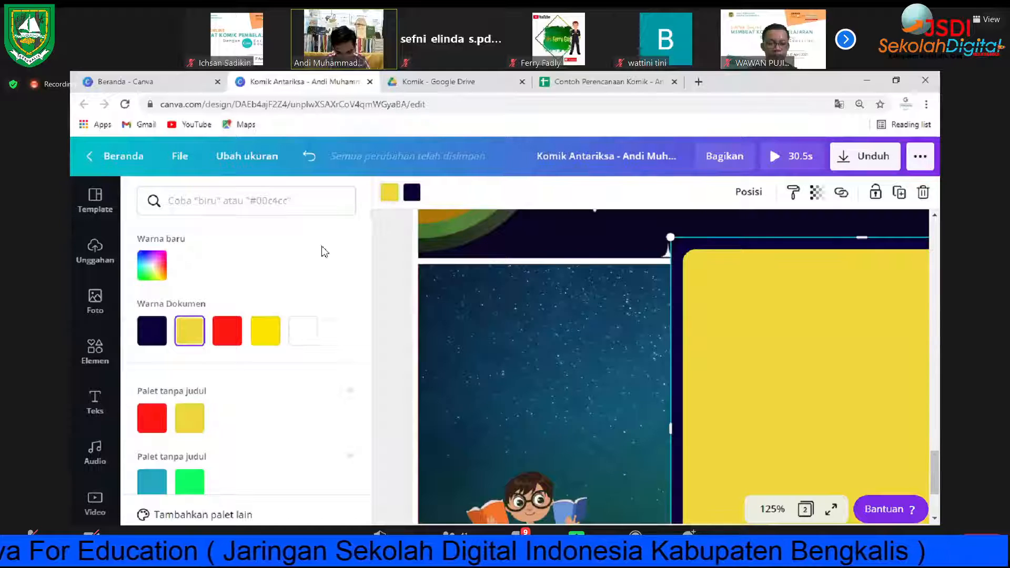
left_click(266, 331)
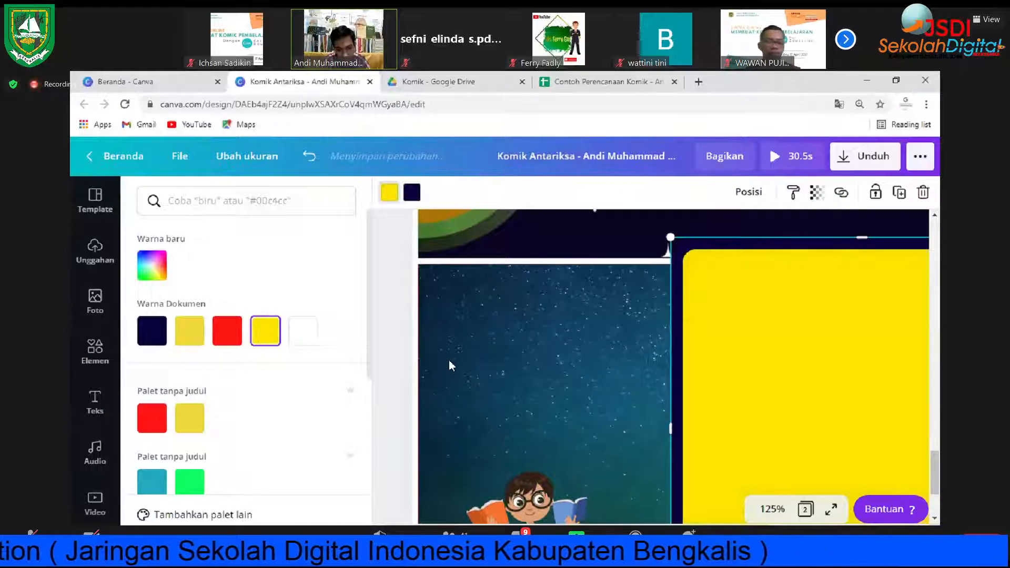
left_click(596, 307)
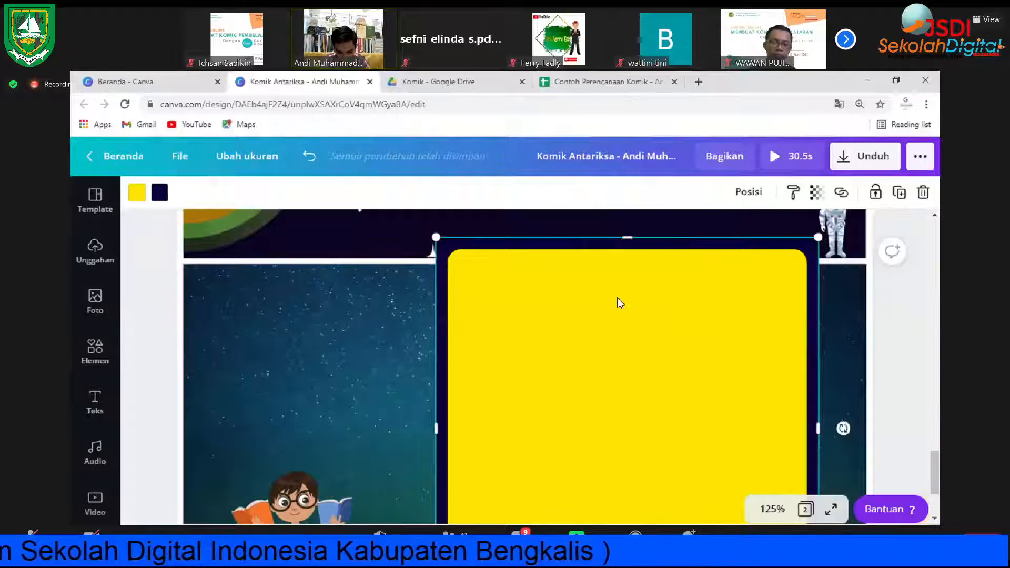
Step: Flatten the yellow box into a wide rectangle, narrow it, and place it in the right part of the starry panel
scroll(613, 295, "up", 3)
left_click_drag(637, 428, 637, 509)
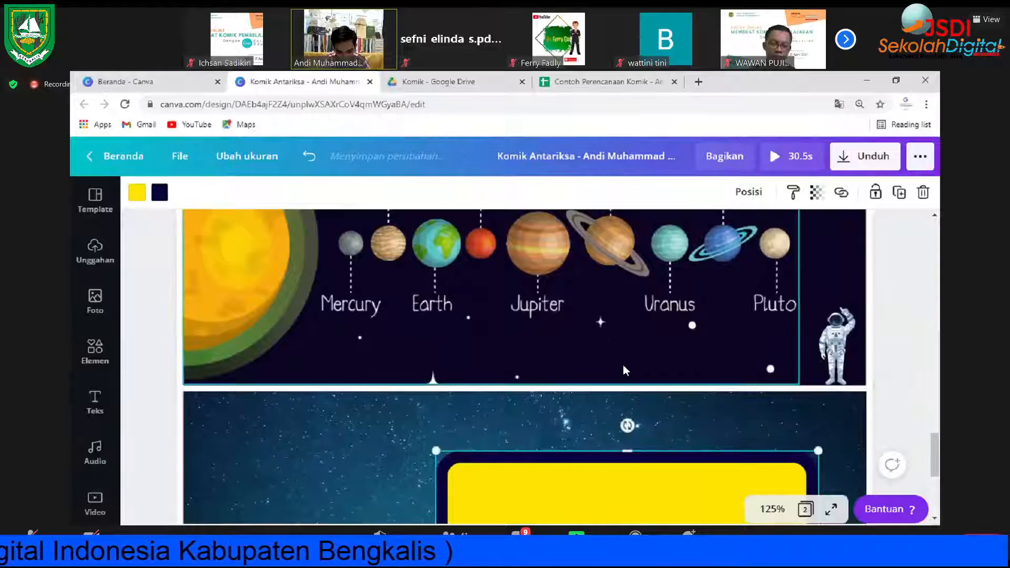
scroll(623, 370, "down", 5)
left_click_drag(617, 346, 558, 268)
left_click_drag(558, 370, 560, 365)
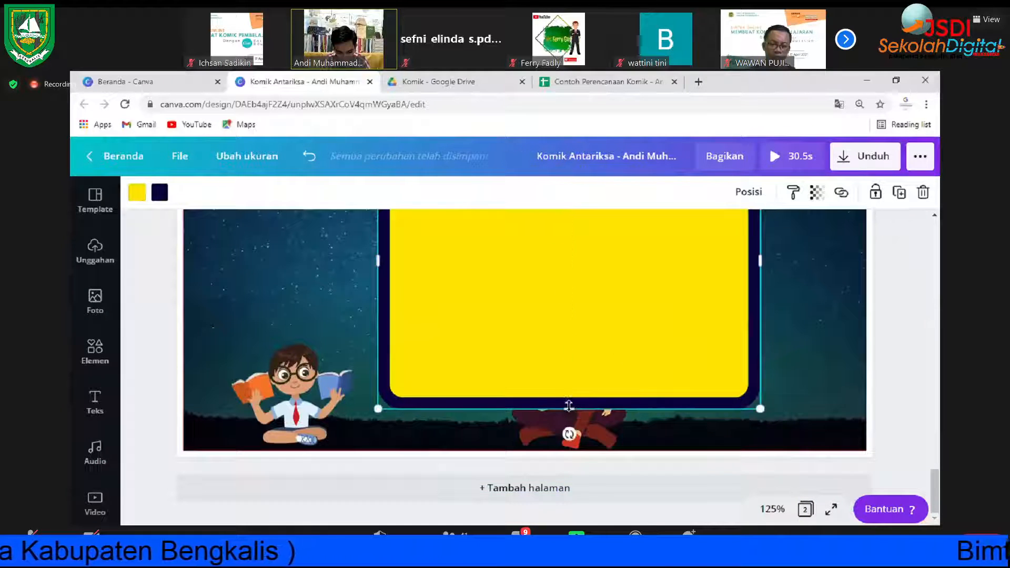
left_click_drag(550, 296, 549, 165)
scroll(392, 330, "up", 3)
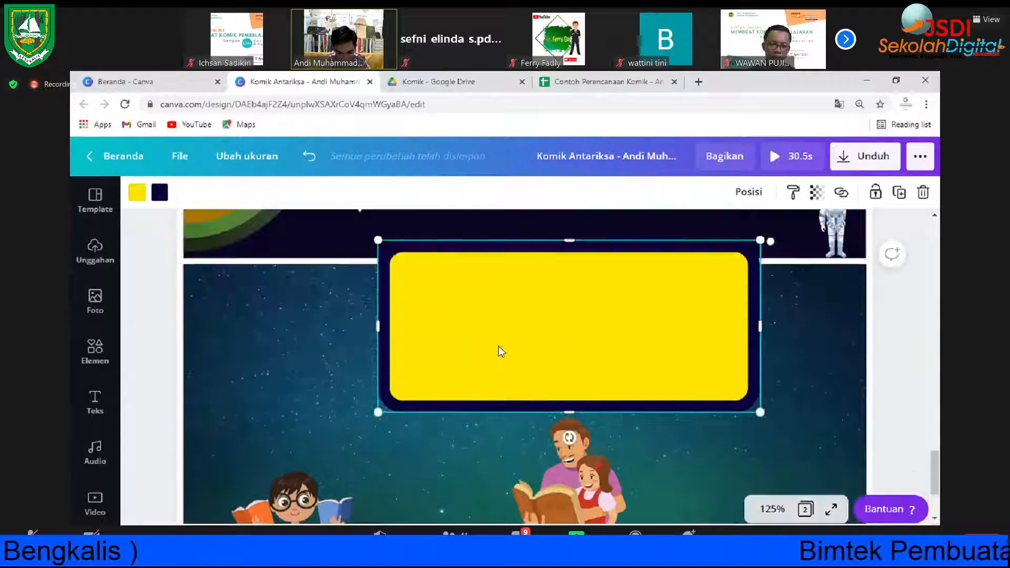
left_click_drag(378, 324, 480, 326)
left_click_drag(598, 322, 694, 385)
Step: Shift the father-and-daughter illustration left along the ground and lower the yellow box into the space beside it
scroll(686, 374, "down", 2)
scroll(593, 395, "down", 2)
left_click(592, 395)
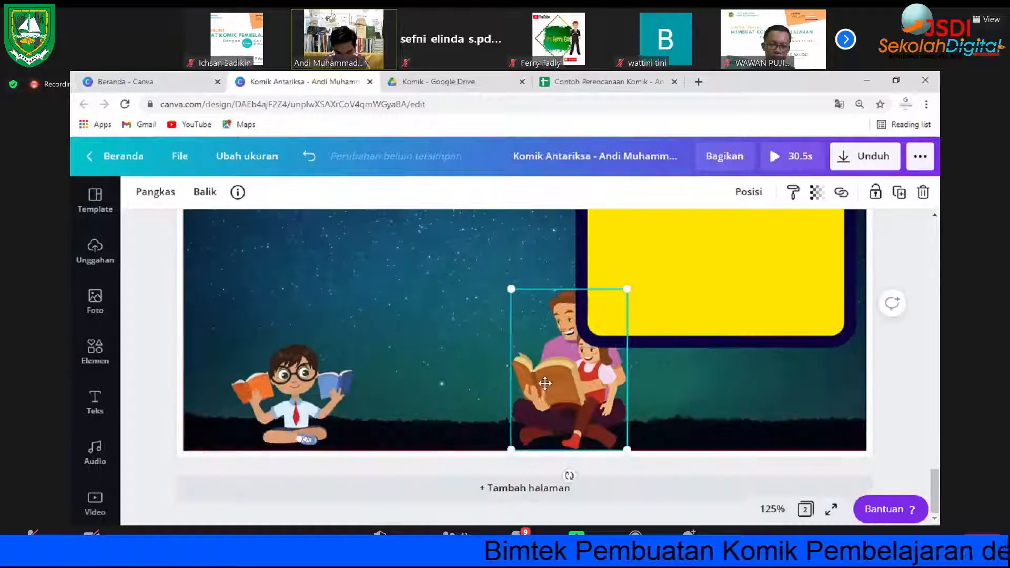
left_click_drag(759, 286, 762, 364)
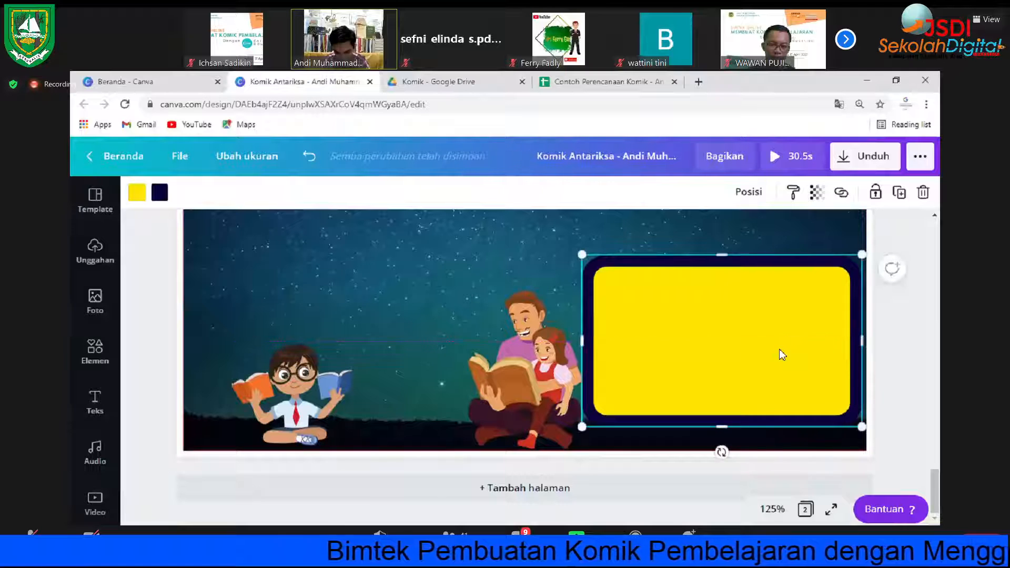
scroll(926, 292, "up", 5)
scroll(919, 300, "down", 2)
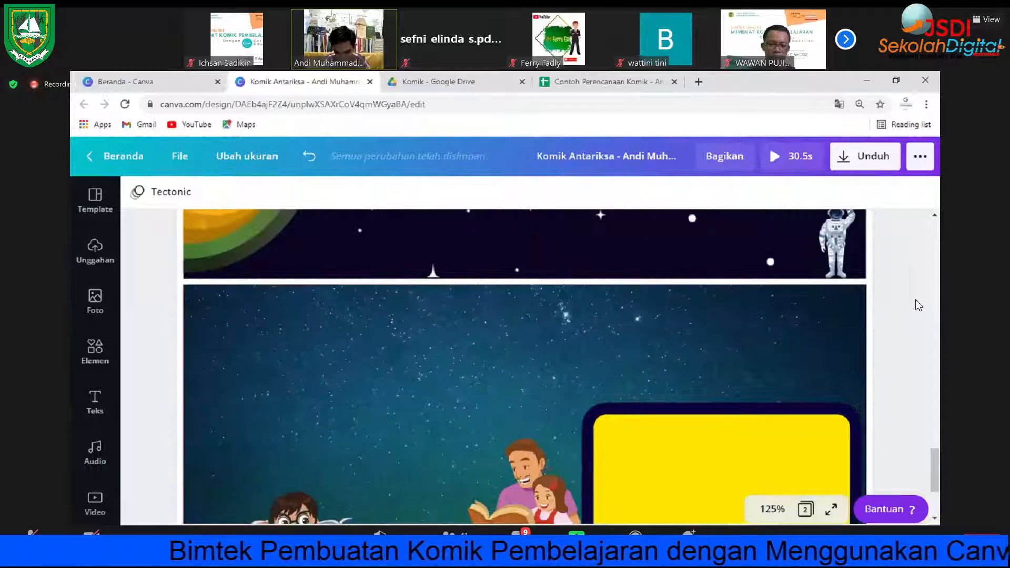
scroll(810, 321, "down", 3)
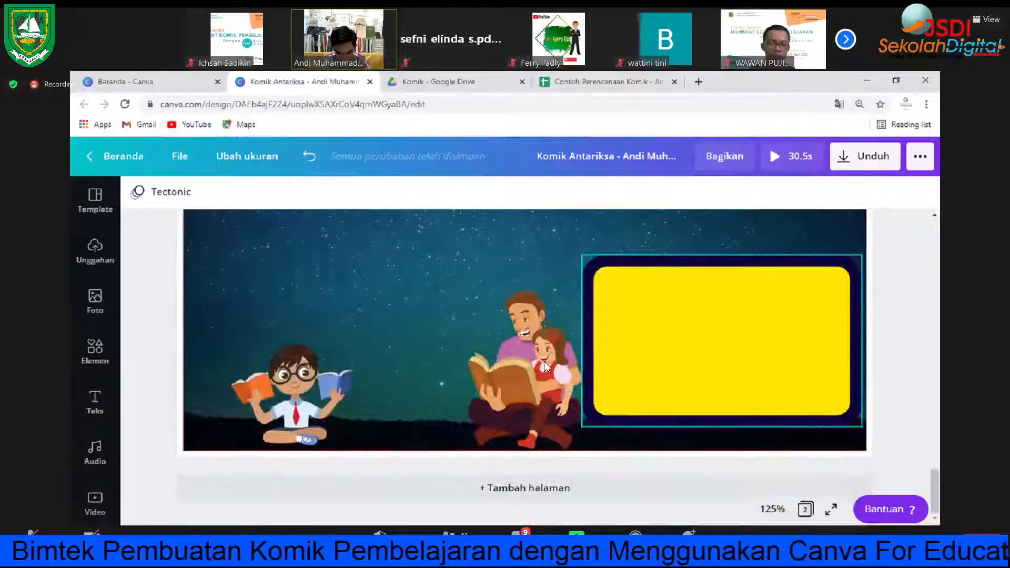
Step: Nudge the father-and-daughter illustration slightly further left and stretch the yellow box upward to make it taller
left_click(543, 361)
left_click_drag(541, 361, 536, 361)
left_click(648, 354)
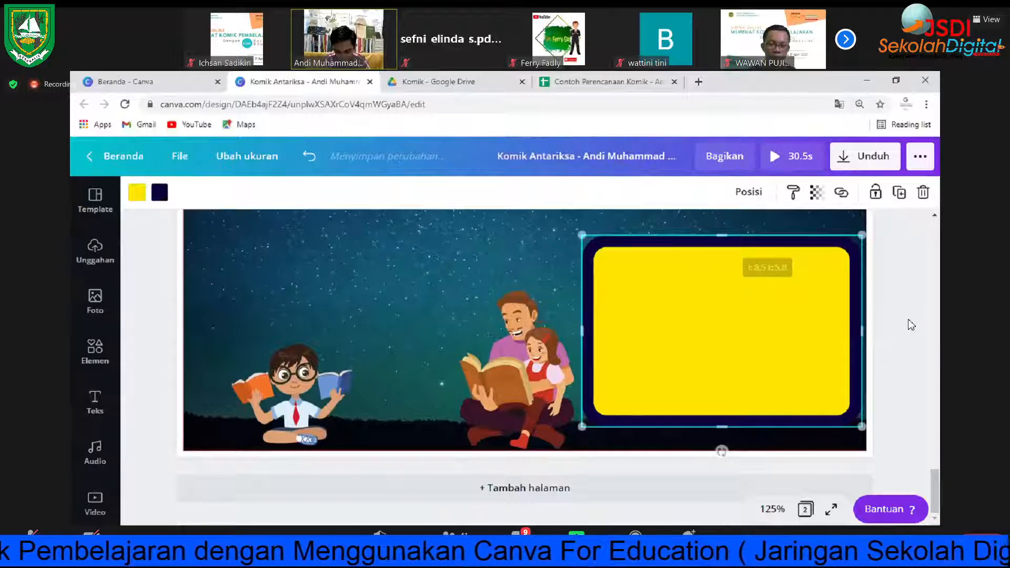
scroll(900, 297, "up", 2)
scroll(789, 345, "down", 2)
left_click(745, 344)
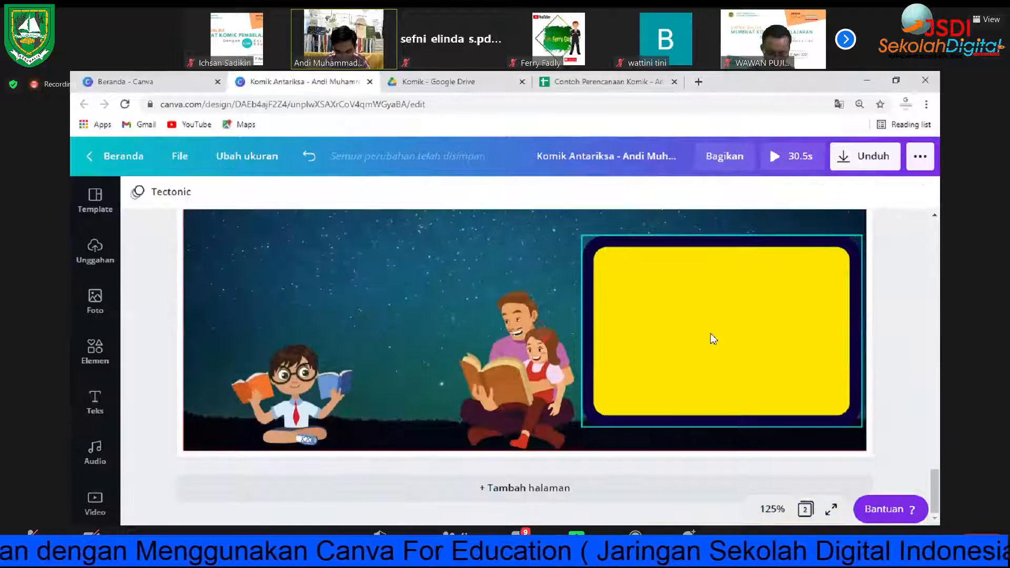
Step: Check the dialogue box style in the reference comic PDF and set the yellow box's transparency to 60
left_click(722, 330)
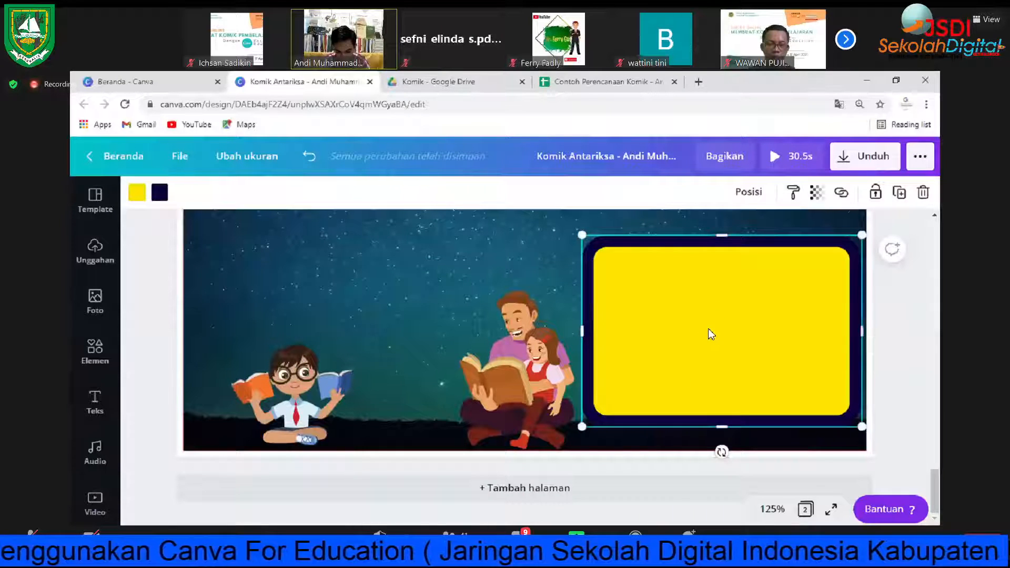
left_click(418, 79)
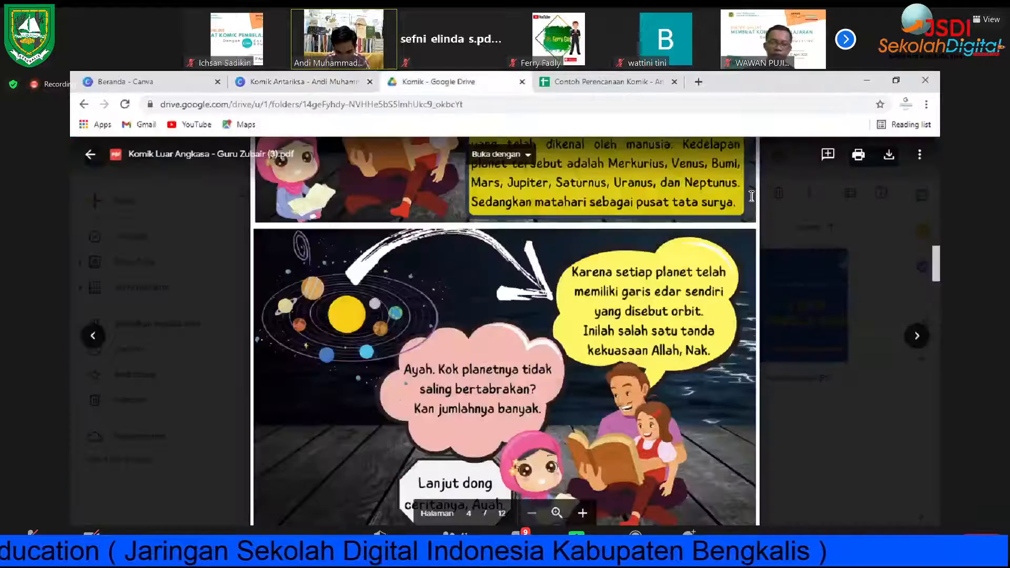
scroll(645, 292, "up", 3)
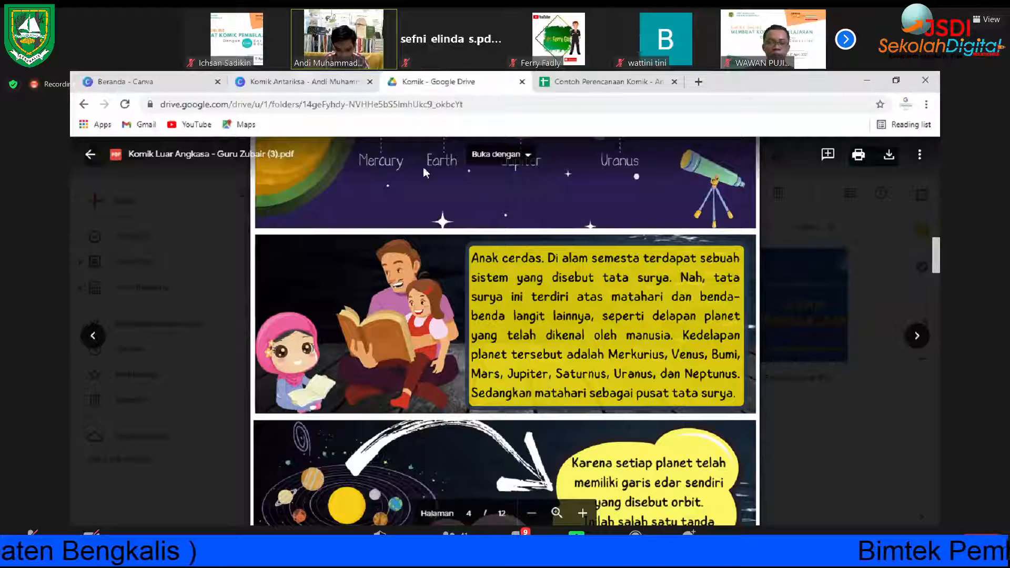
left_click(307, 80)
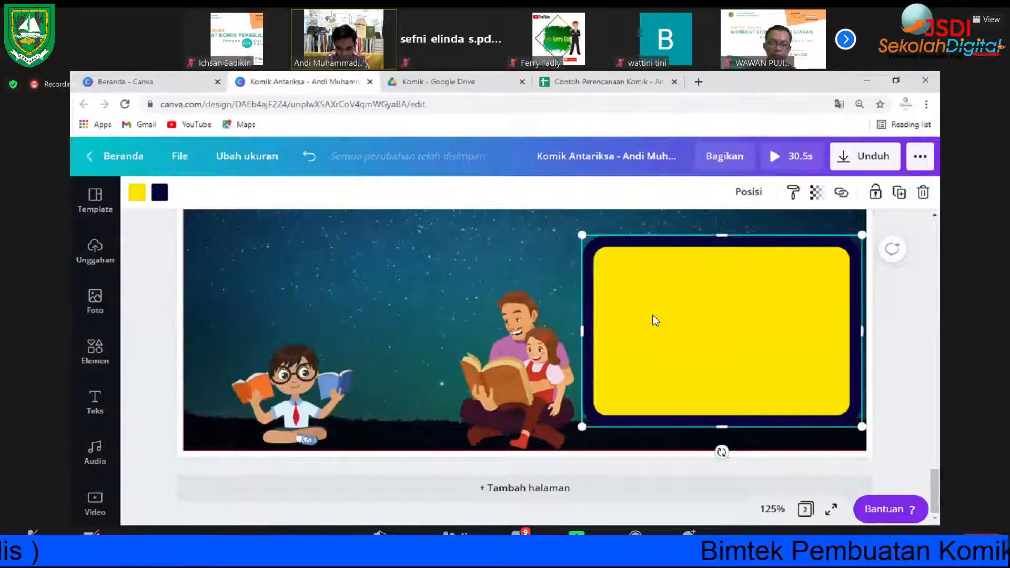
left_click(814, 202)
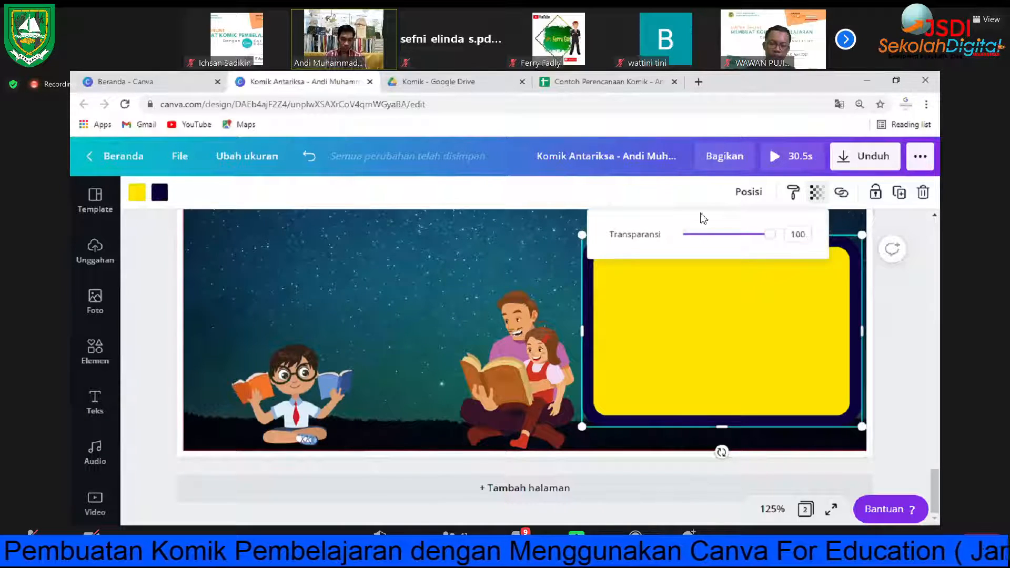
left_click_drag(768, 235, 736, 241)
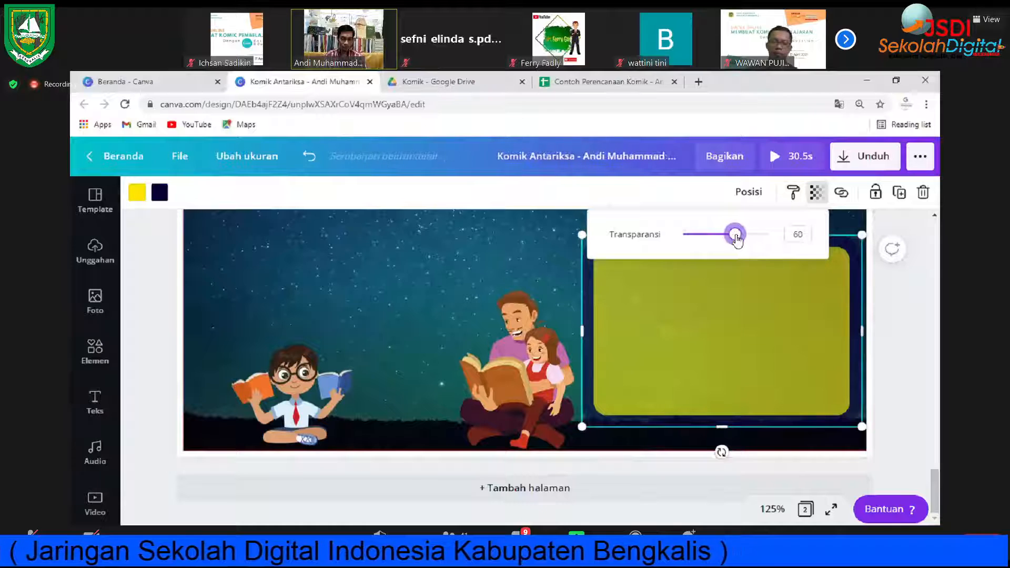
Step: Move the semi-transparent yellow box higher in the starry panel, above the ground line
left_click(915, 306)
left_click(916, 306)
scroll(916, 305, "up", 3)
scroll(863, 326, "down", 2)
scroll(794, 362, "up", 1)
left_click_drag(779, 349, 768, 324)
left_click(913, 336)
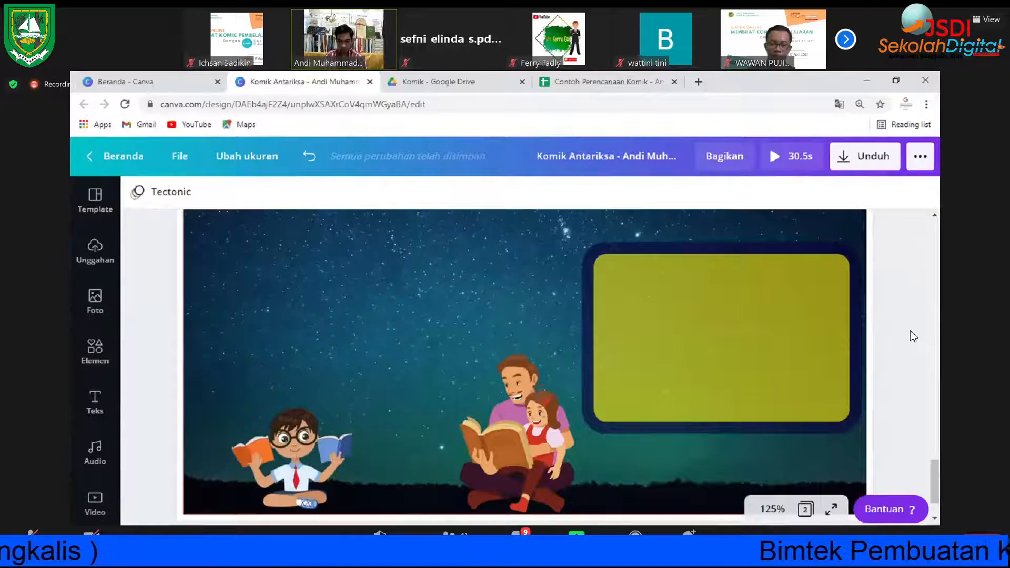
scroll(866, 345, "down", 1)
scroll(731, 380, "up", 2)
left_click(728, 378)
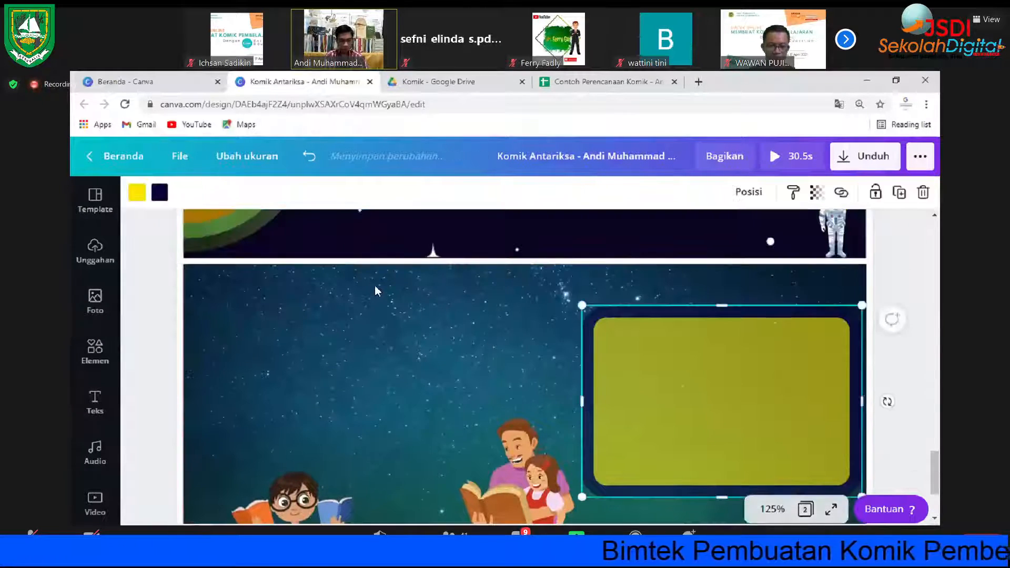
scroll(400, 276, "down", 2)
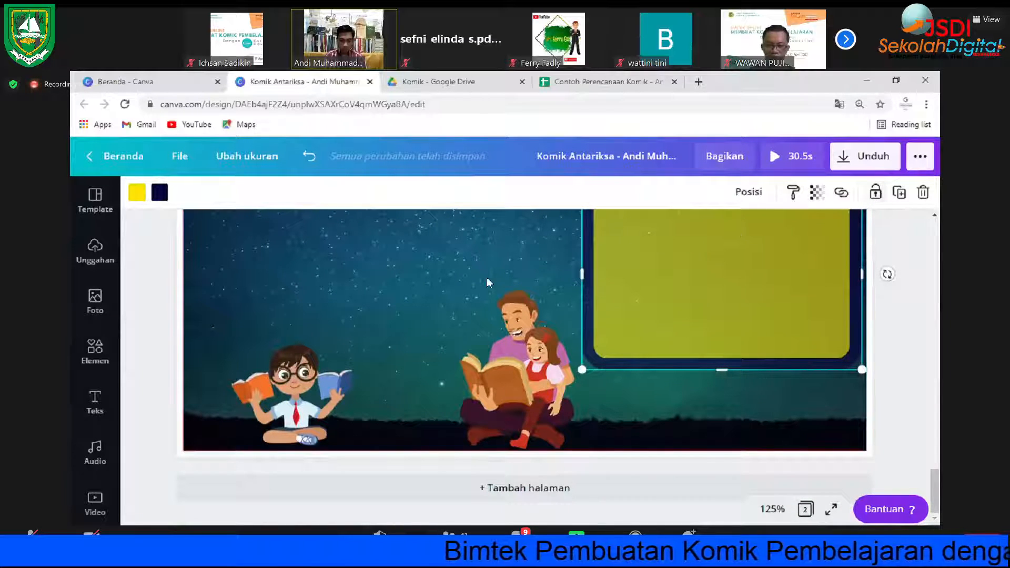
Step: Add a subheading text box to the starry panel and paste in the father's dialogue beginning "Anak cerdas. Di alam semesta terdapat sebuah sistem"
left_click(432, 298)
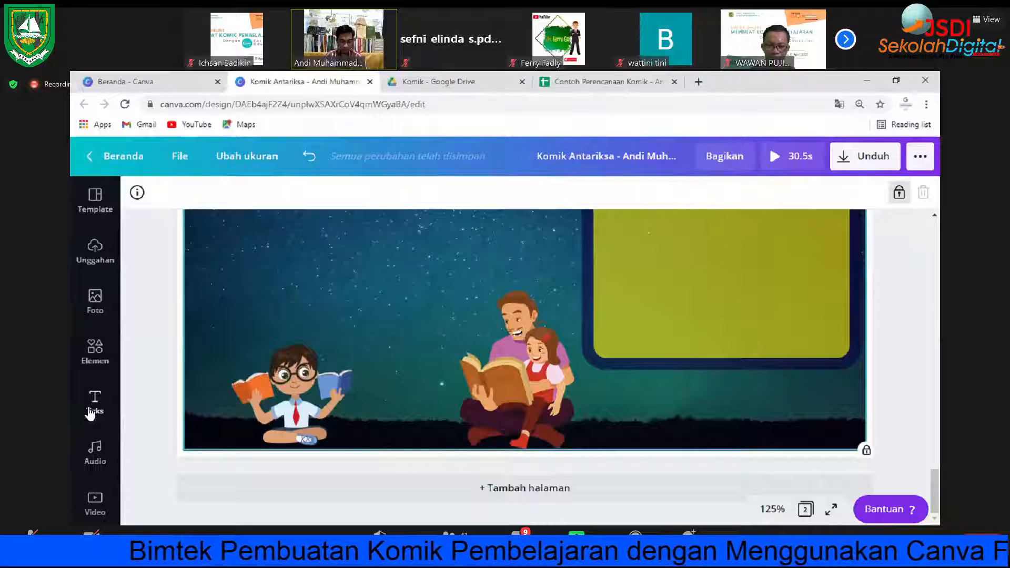
left_click(91, 412)
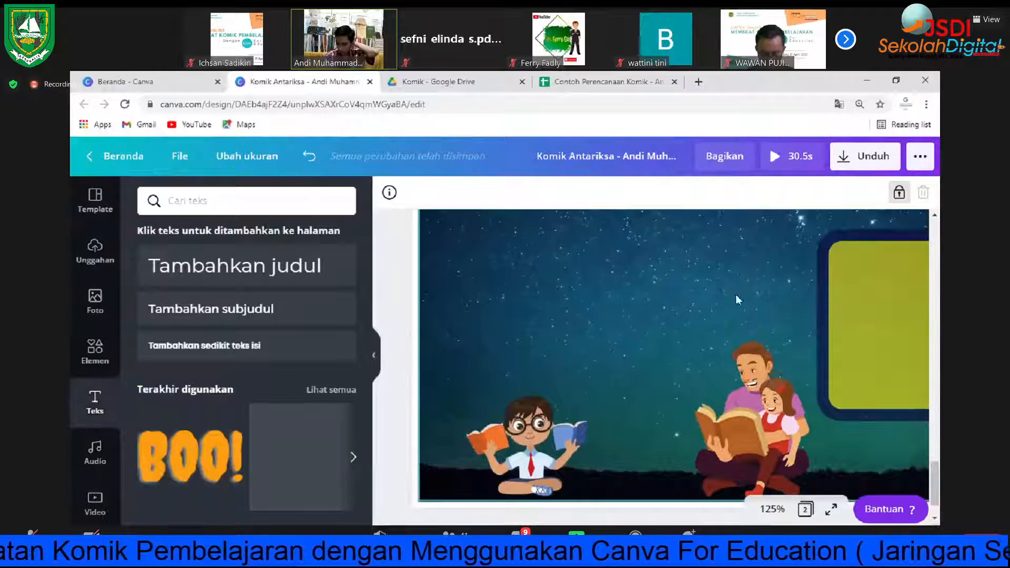
scroll(399, 365, "up", 1)
left_click(260, 312)
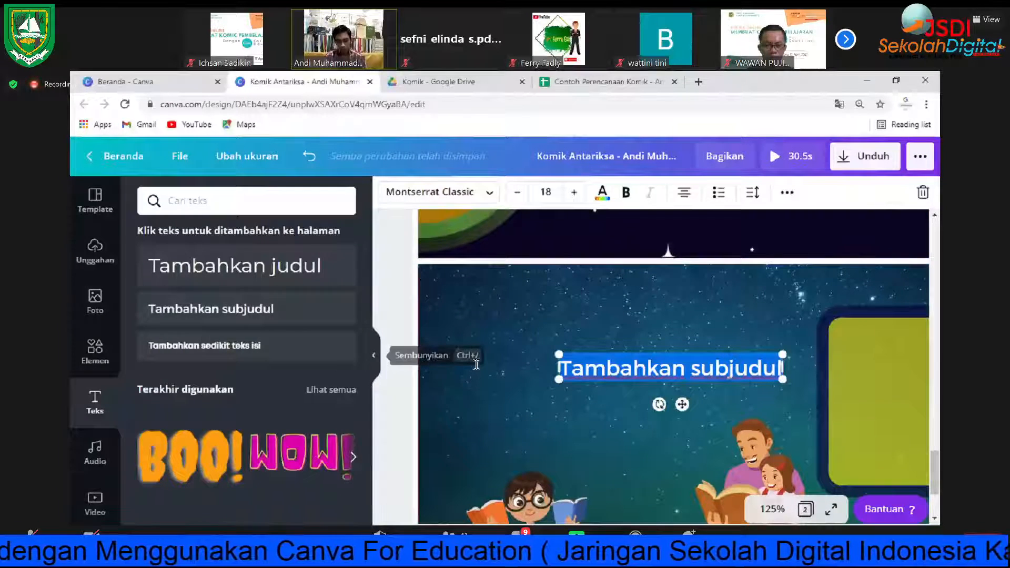
left_click(380, 358)
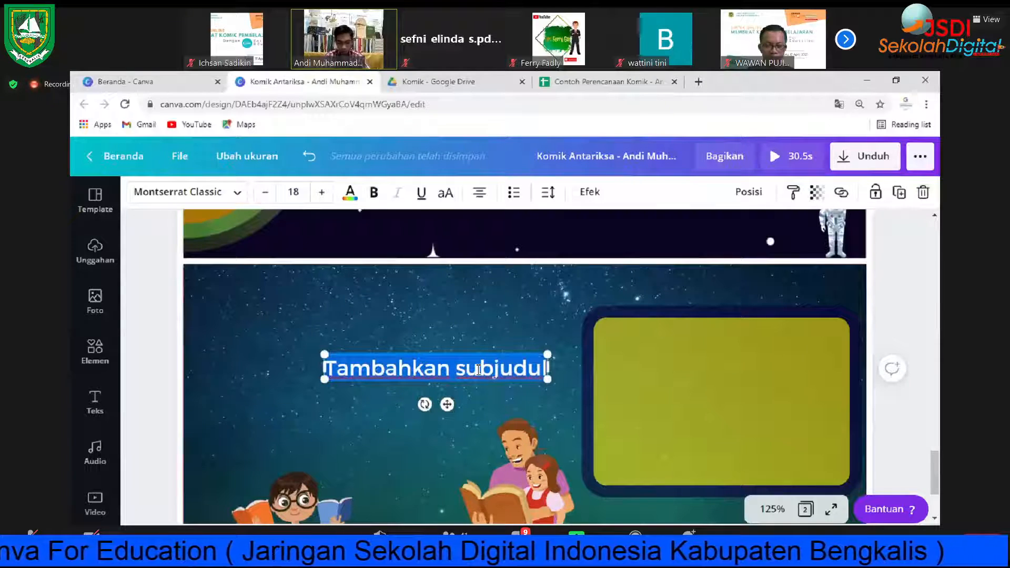
key("ctrl+v")
scroll(500, 351, "down", 3)
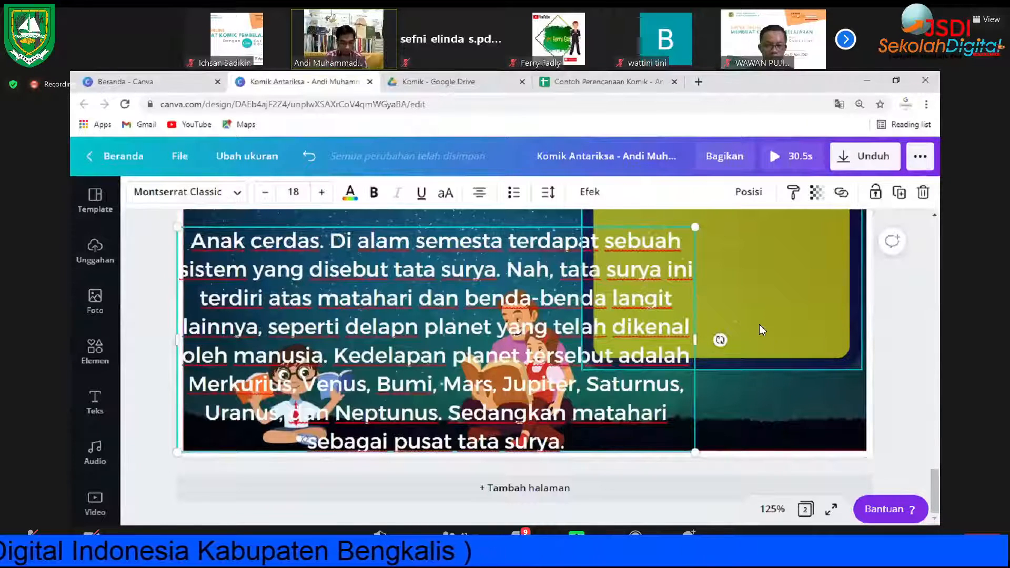
scroll(558, 352, "up", 2)
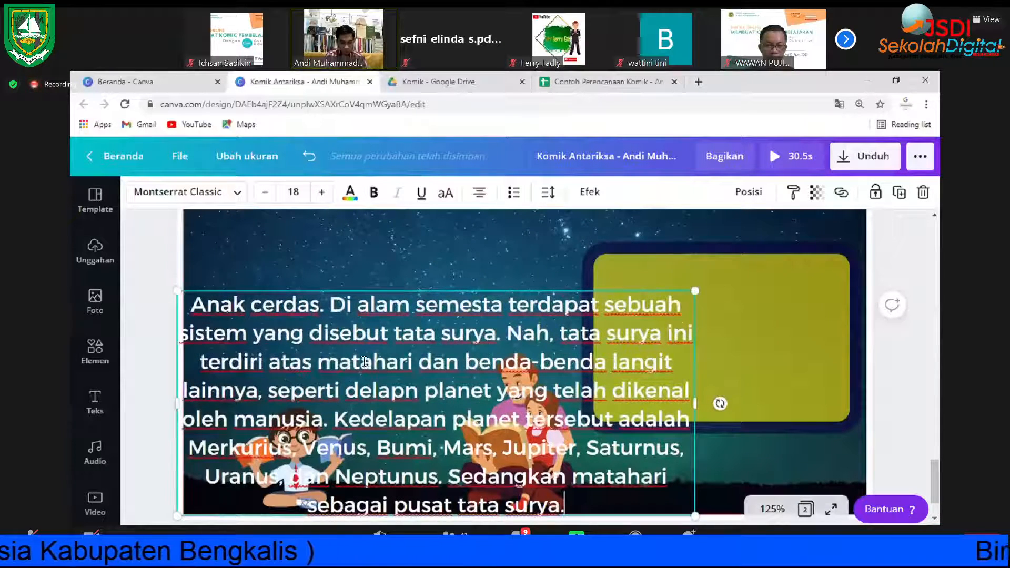
scroll(563, 345, "down", 2)
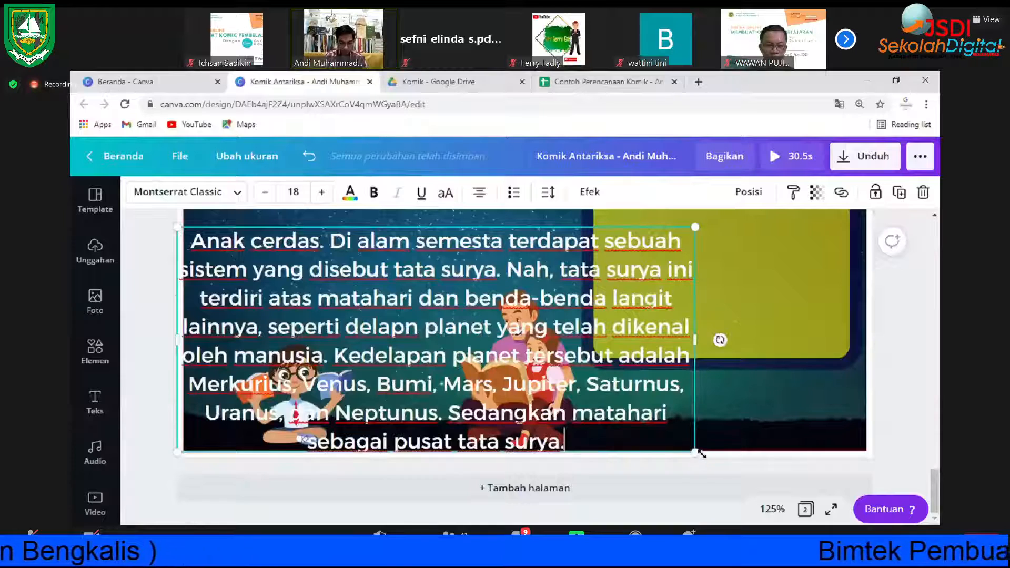
Step: Scale the dialogue text down to size 10.6 and move it onto the yellow box
left_click_drag(695, 452, 832, 344)
left_click(433, 362)
scroll(434, 361, "up", 1)
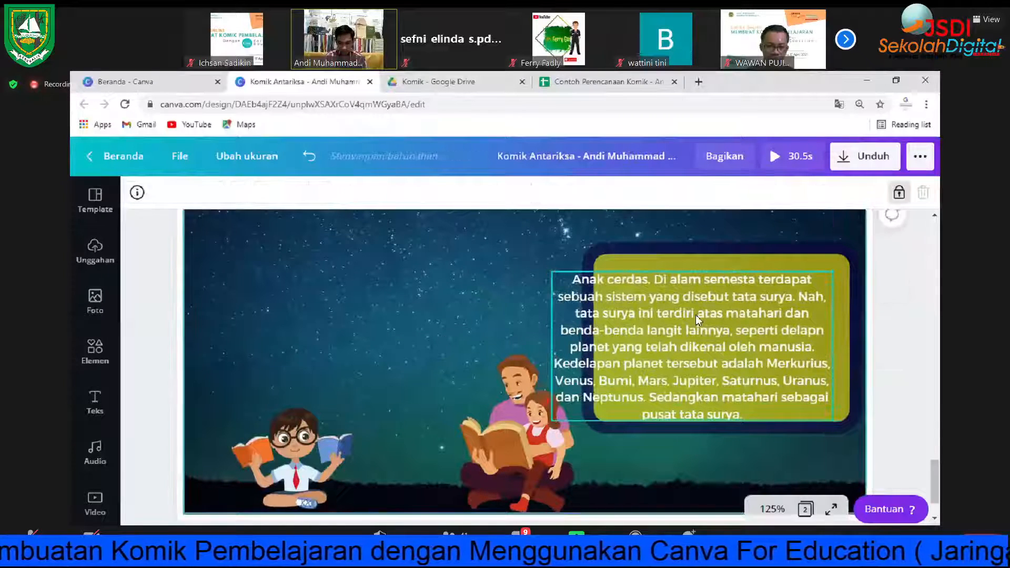
left_click_drag(631, 332, 666, 323)
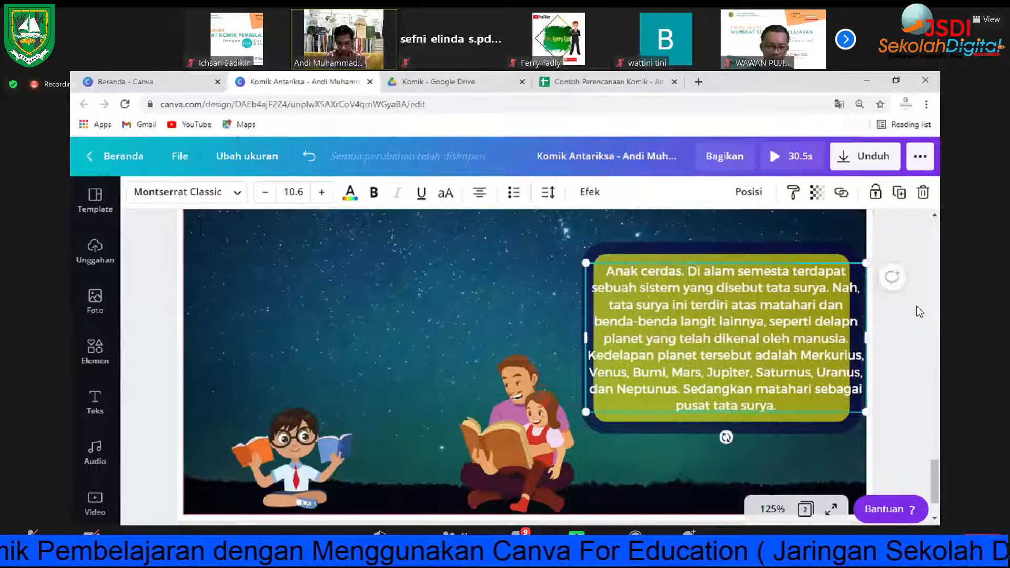
left_click(922, 314)
Step: Move the father-and-daughter illustration further left, shift the dialogue text out of the way, and widen the yellow box toward them
scroll(547, 382, "down", 2)
left_click(525, 387)
left_click_drag(501, 389, 469, 392)
left_click(707, 274)
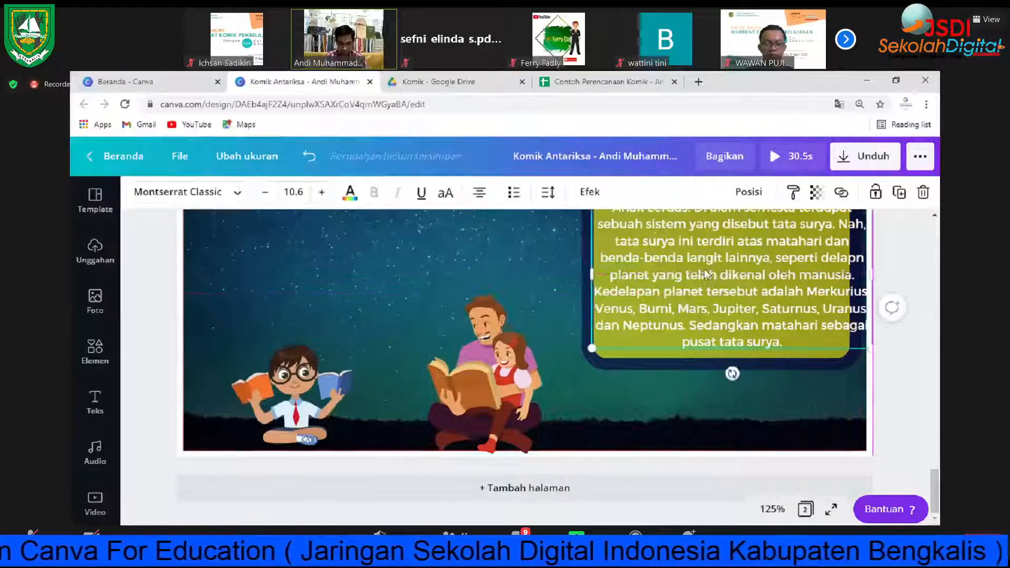
left_click_drag(704, 273, 712, 307)
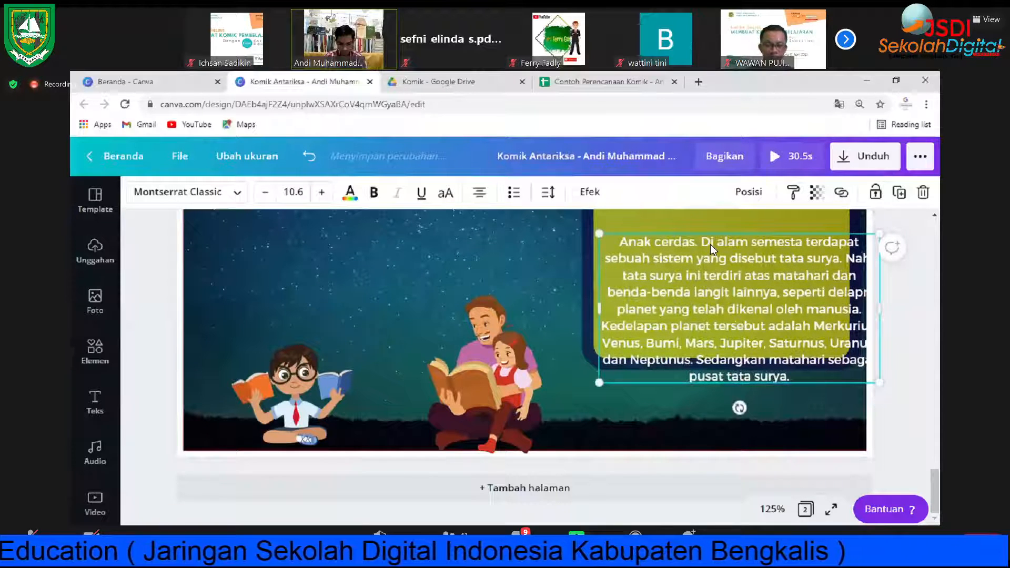
scroll(683, 327, "up", 2)
left_click(617, 345)
scroll(617, 345, "down", 2)
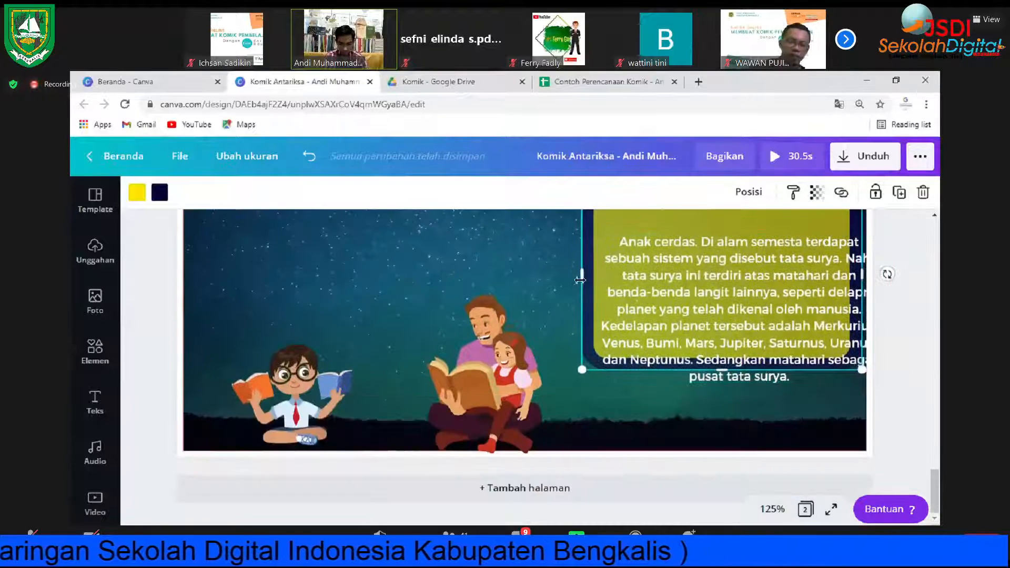
left_click_drag(579, 280, 555, 280)
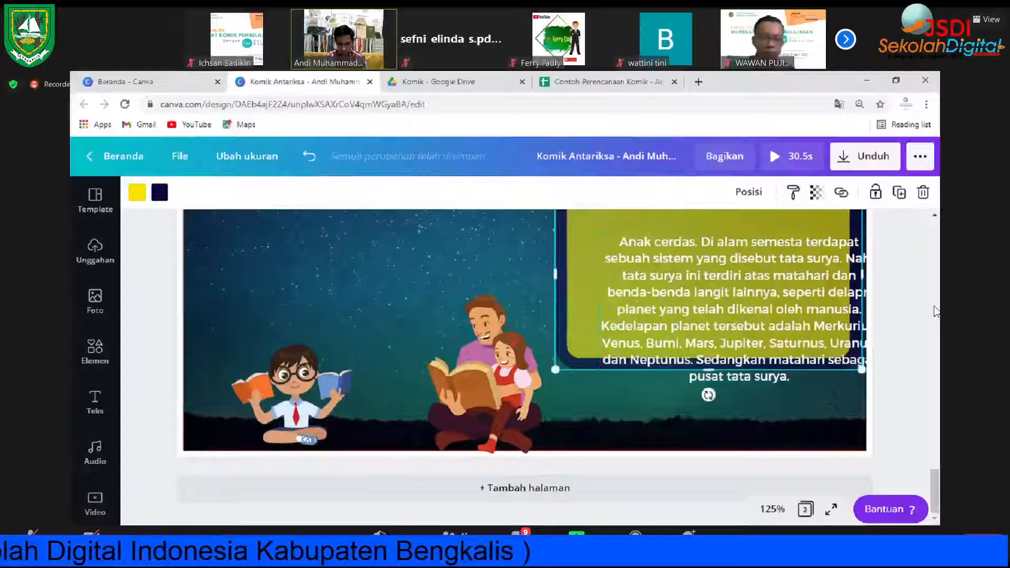
Step: Reposition the dialogue text so it sits centred inside the widened yellow box
scroll(789, 316, "up", 2)
left_click(805, 327)
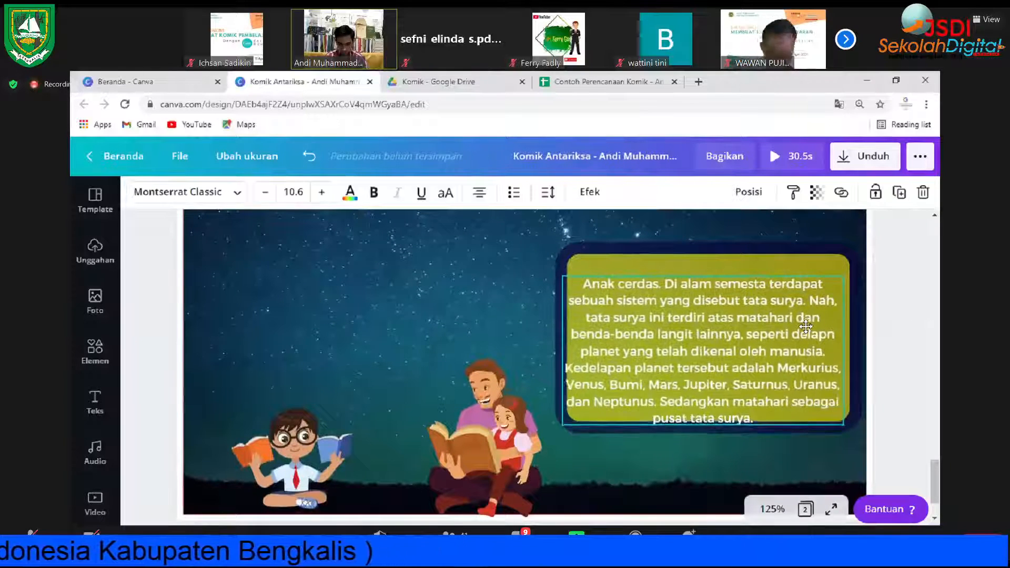
left_click_drag(806, 326, 810, 314)
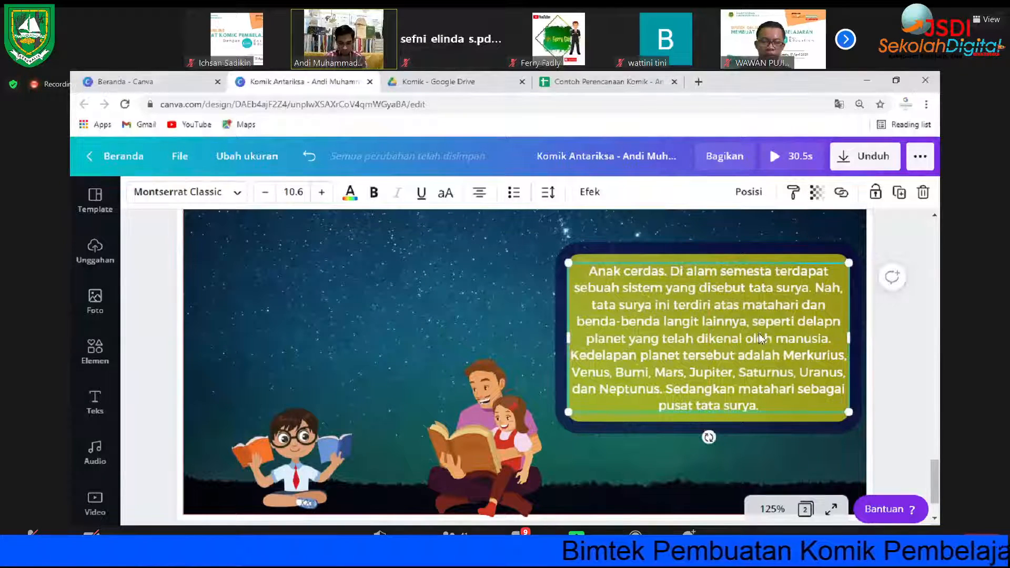
Step: Recolour the dialogue text to standard black, #000000, and try bold formatting on it
left_click(374, 195)
left_click(370, 196)
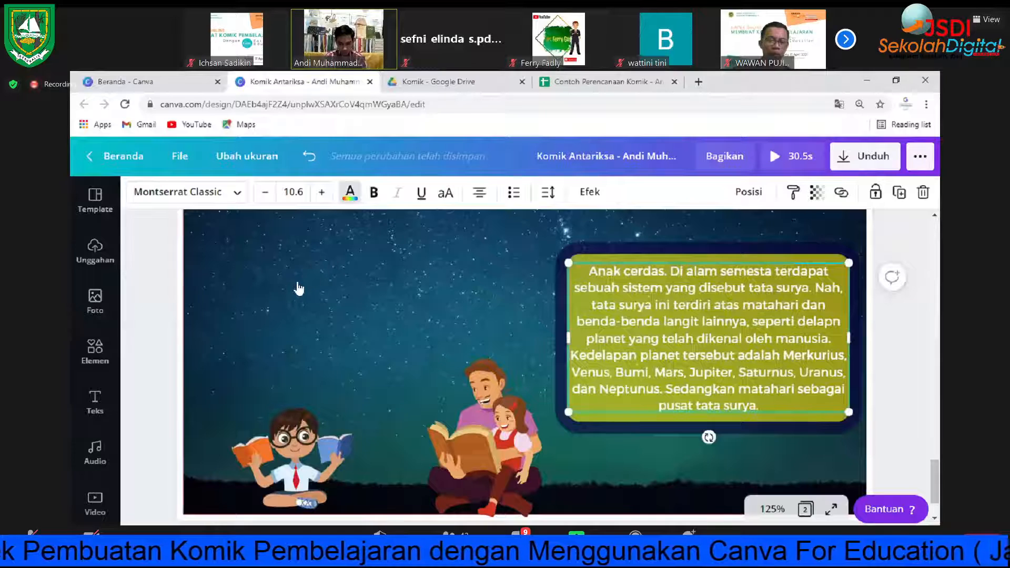
left_click(349, 191)
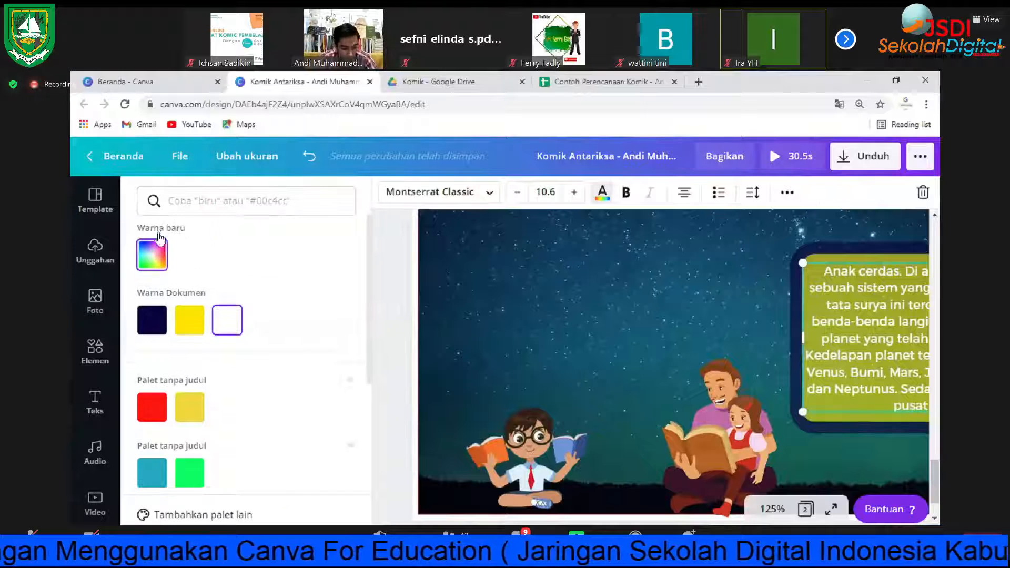
scroll(156, 315, "down", 5)
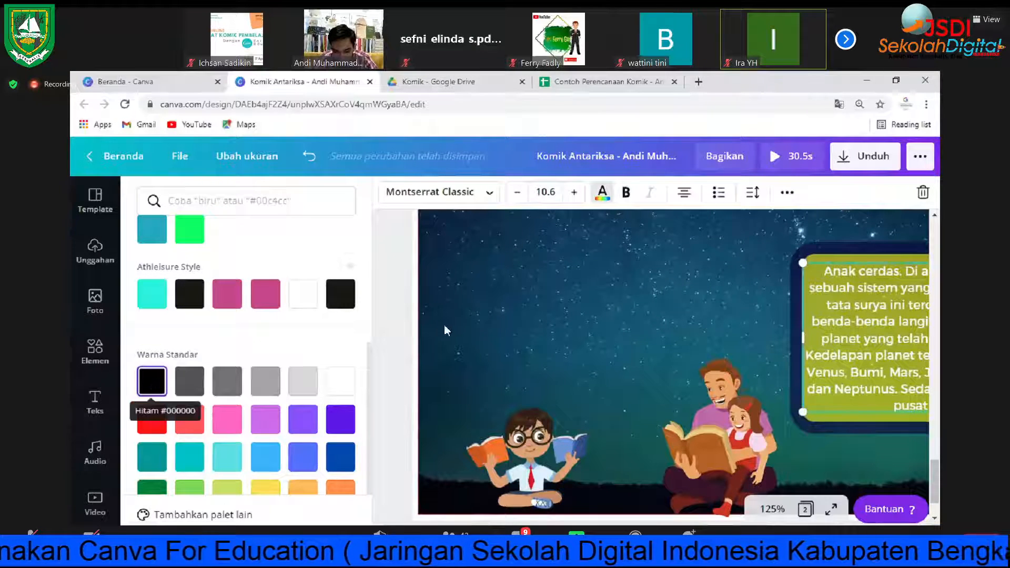
left_click(156, 385)
left_click(542, 310)
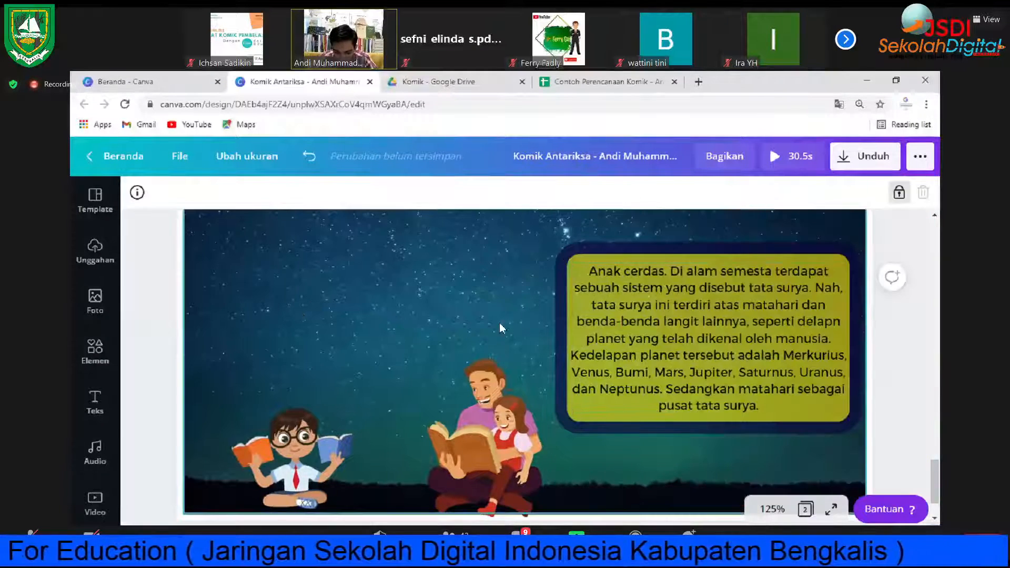
left_click(602, 326)
left_click(374, 193)
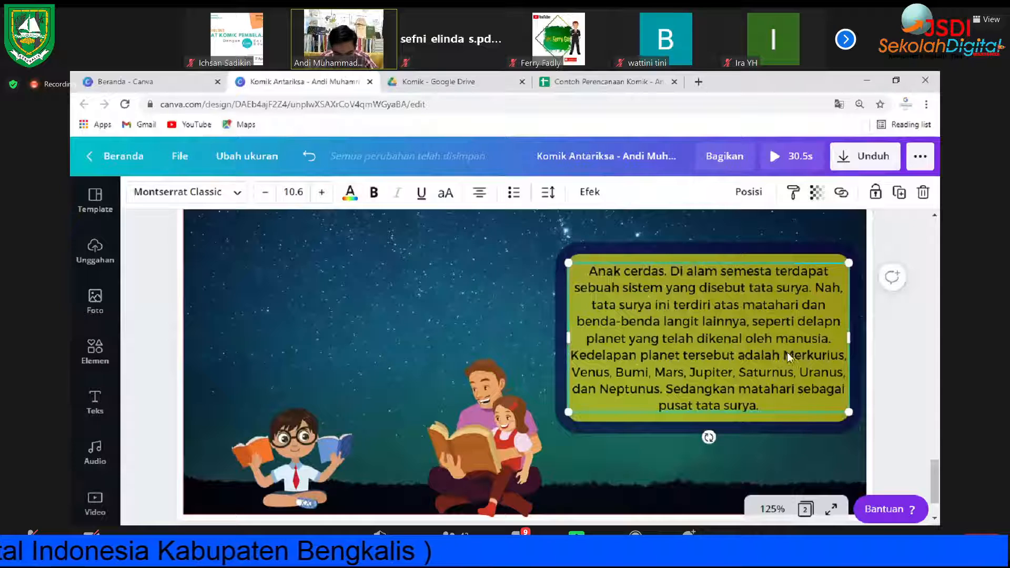
Step: Make the black dialogue text in the yellow box bold and justify its alignment
left_click(376, 199)
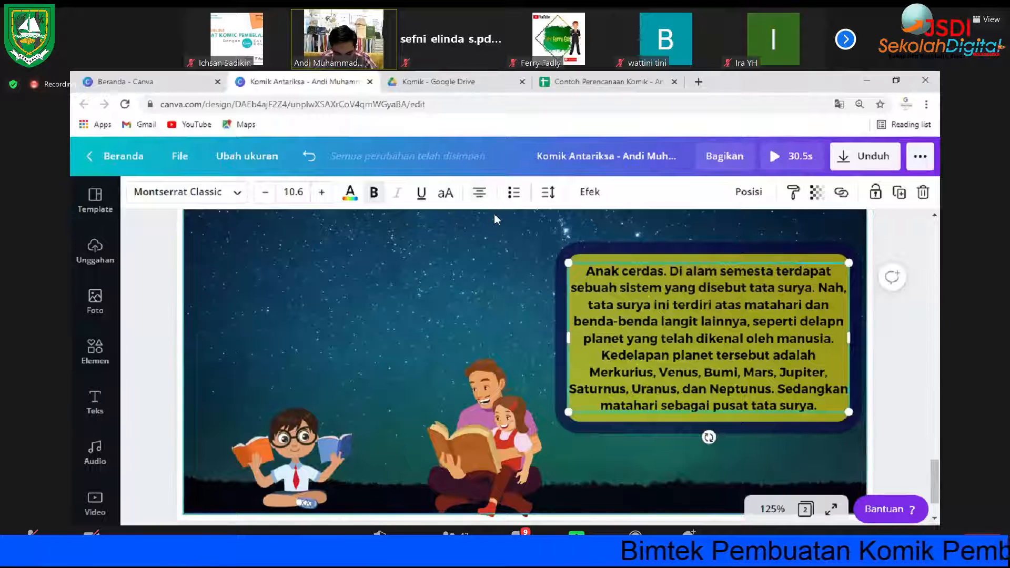
left_click(480, 194)
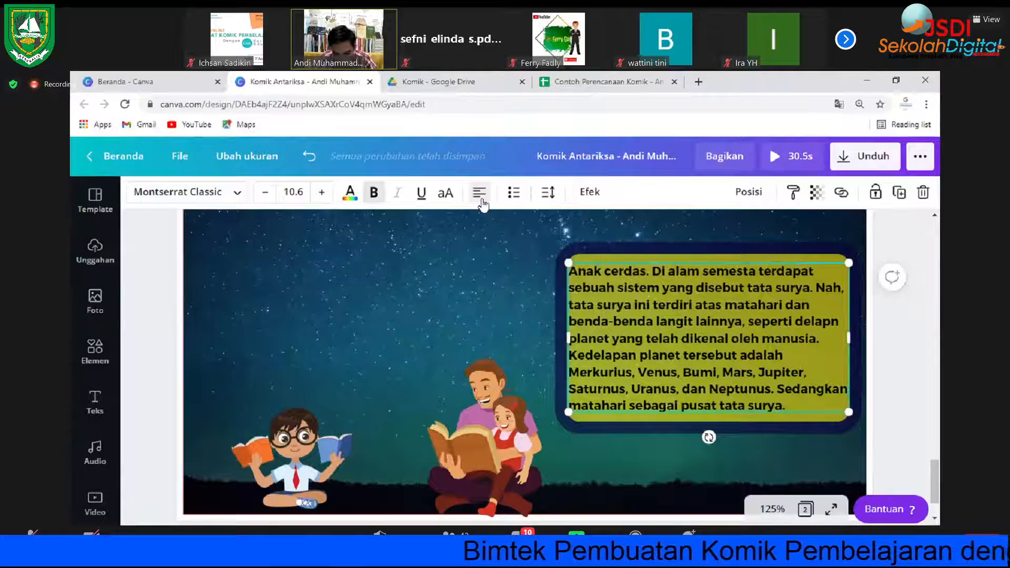
left_click(481, 195)
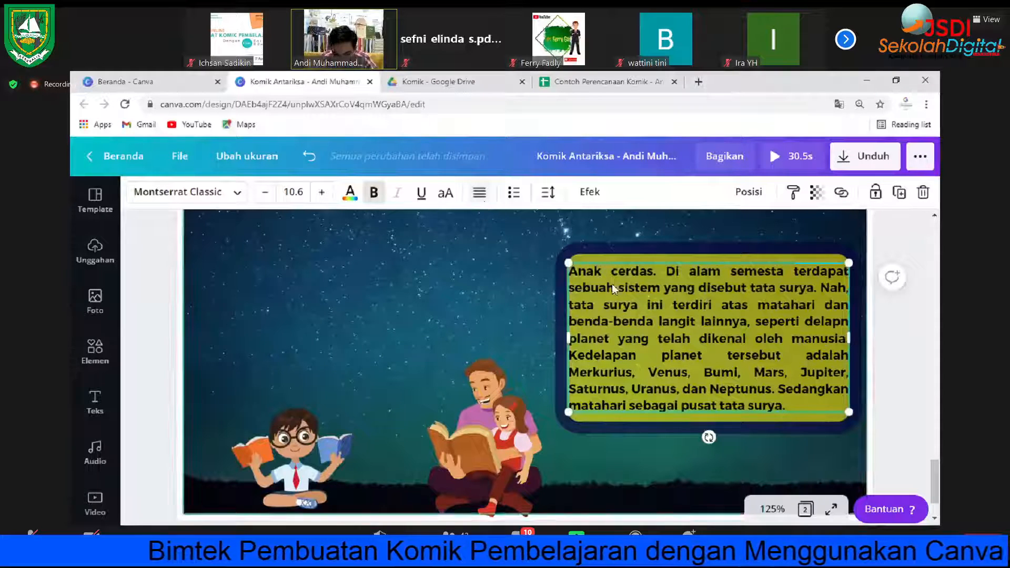
left_click(926, 355)
Step: Review the finished lower panel and examine the next scene of the reference comic PDF in Google Drive
scroll(923, 345, "down", 2)
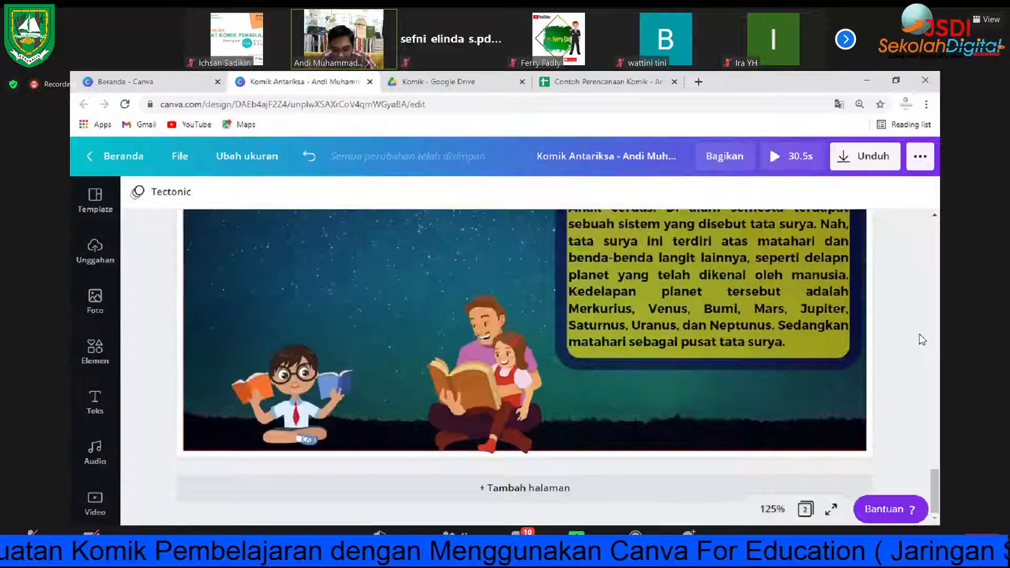
scroll(915, 331, "up", 2)
scroll(915, 329, "down", 2)
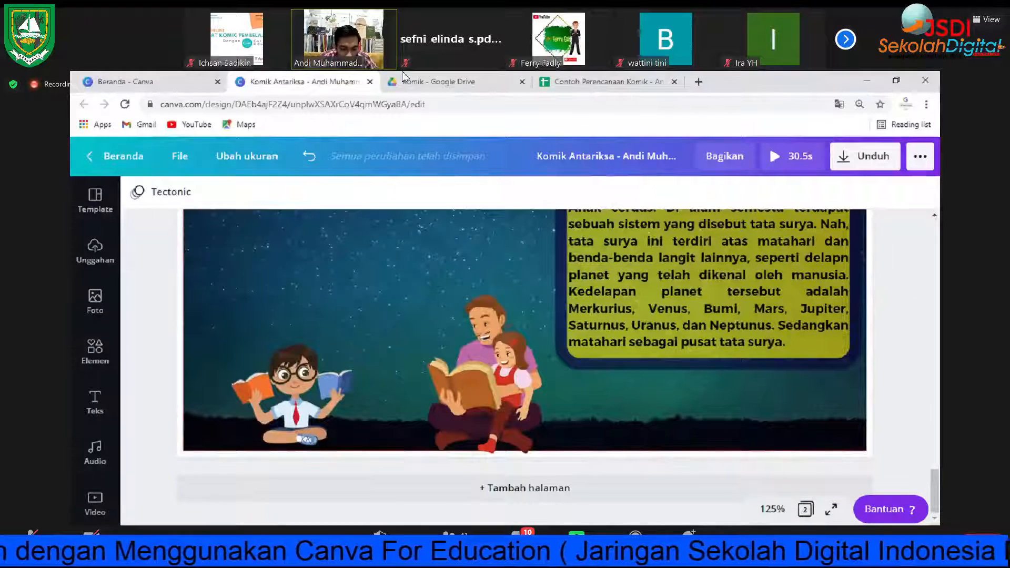
left_click(438, 82)
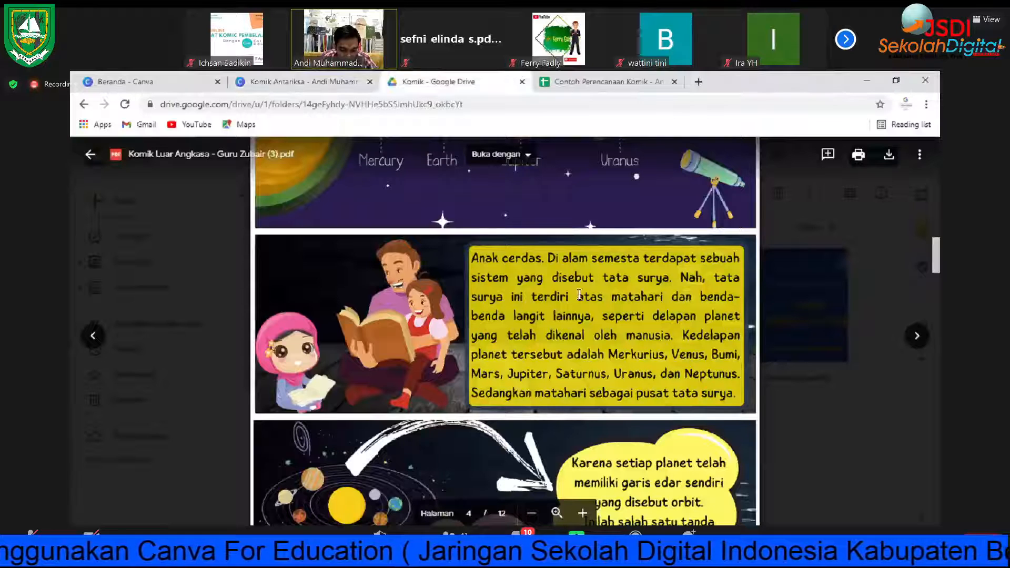
scroll(664, 271, "down", 3)
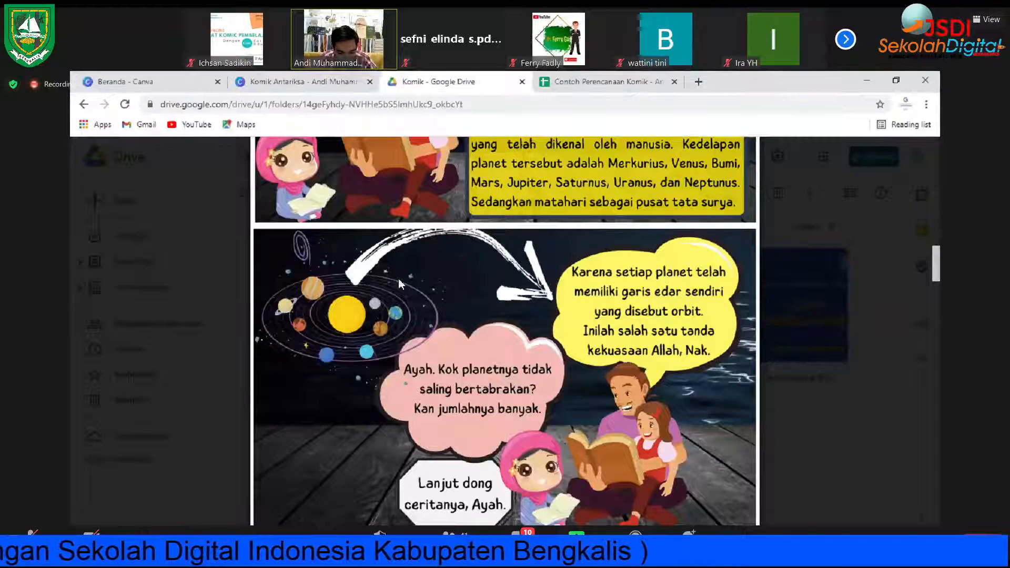
Step: Return to the Canva comic design and search the elements library for "balon komik"
left_click(305, 81)
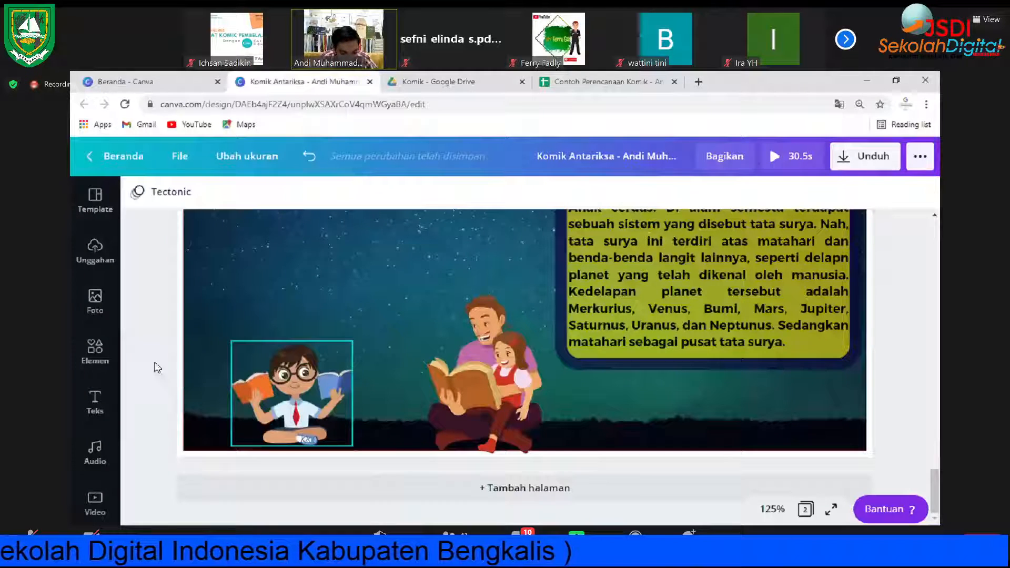
left_click(103, 360)
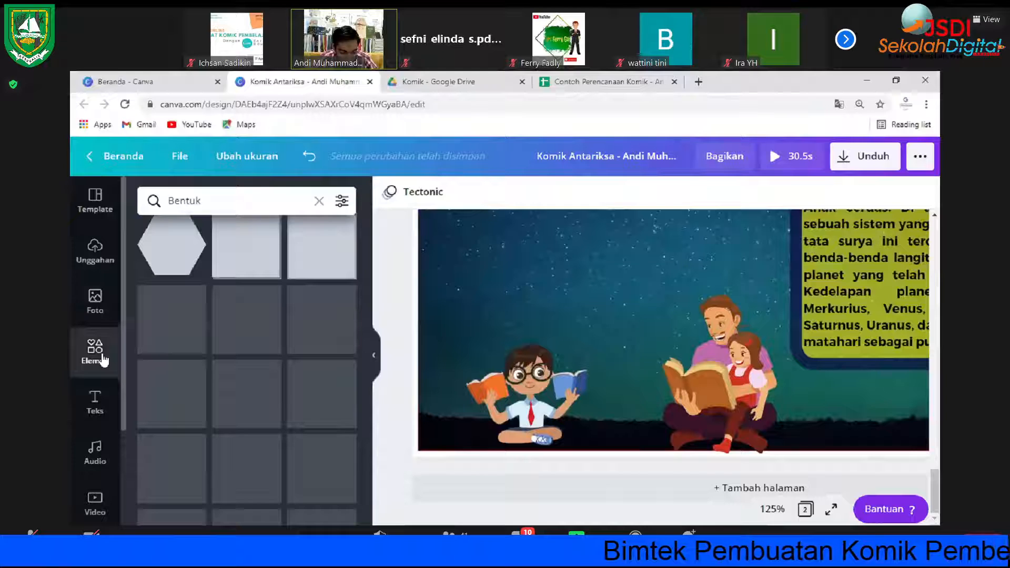
left_click(319, 200)
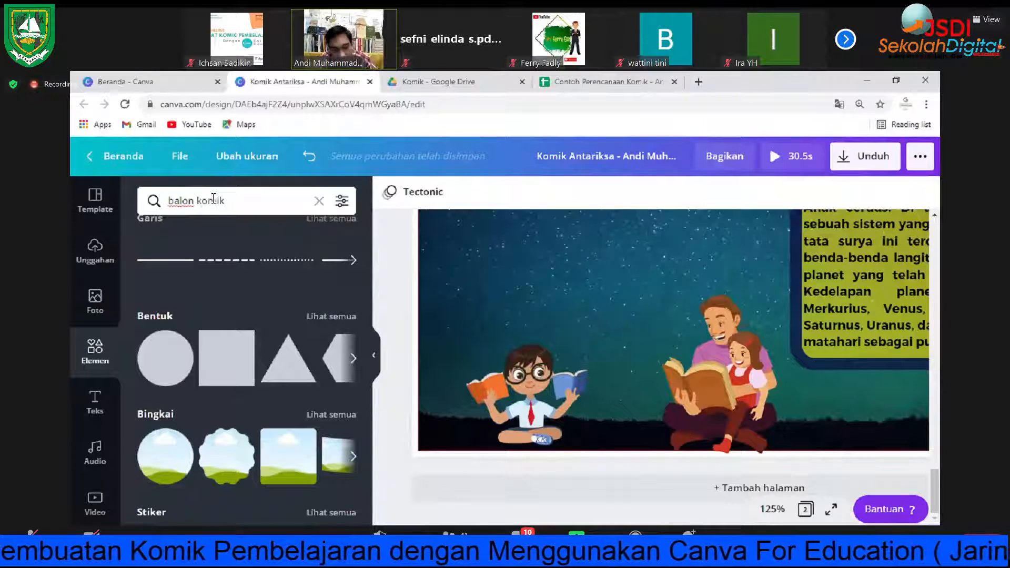
key("Return")
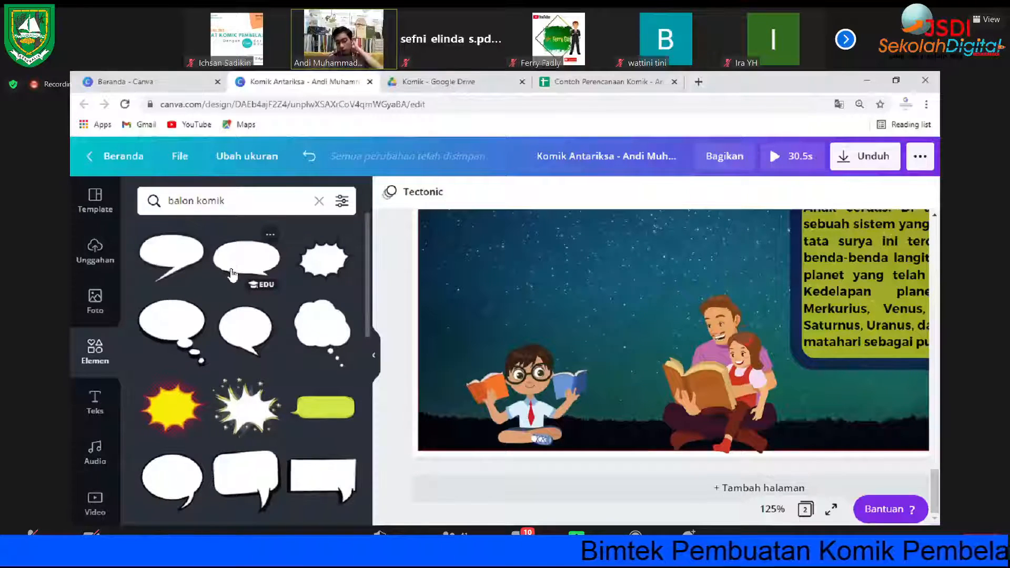
Step: Look through the "balon komik" results for speech balloon shapes and comic expression graphics suited to the scene
scroll(231, 273, "down", 10)
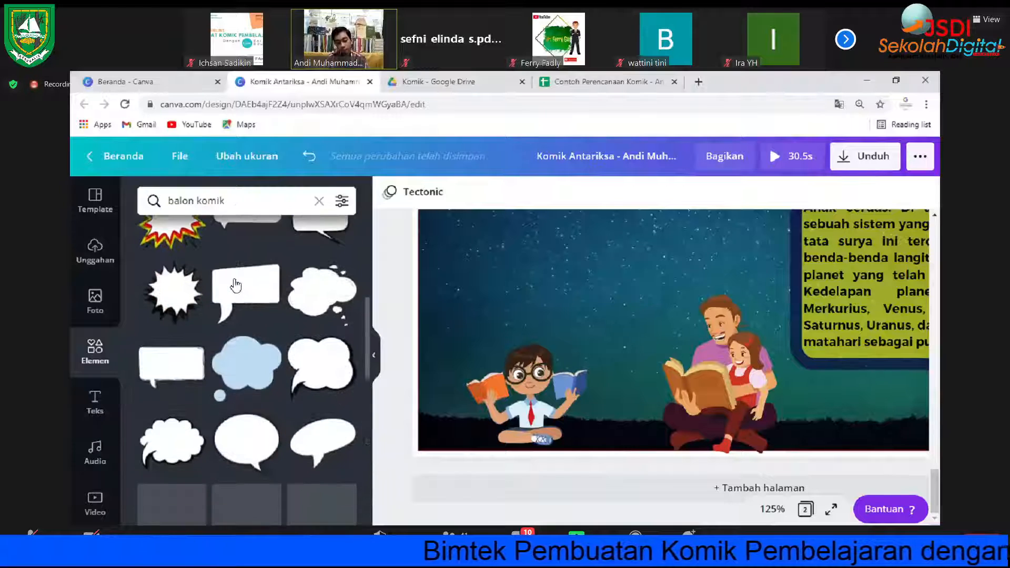
scroll(236, 295, "down", 2)
scroll(229, 319, "down", 5)
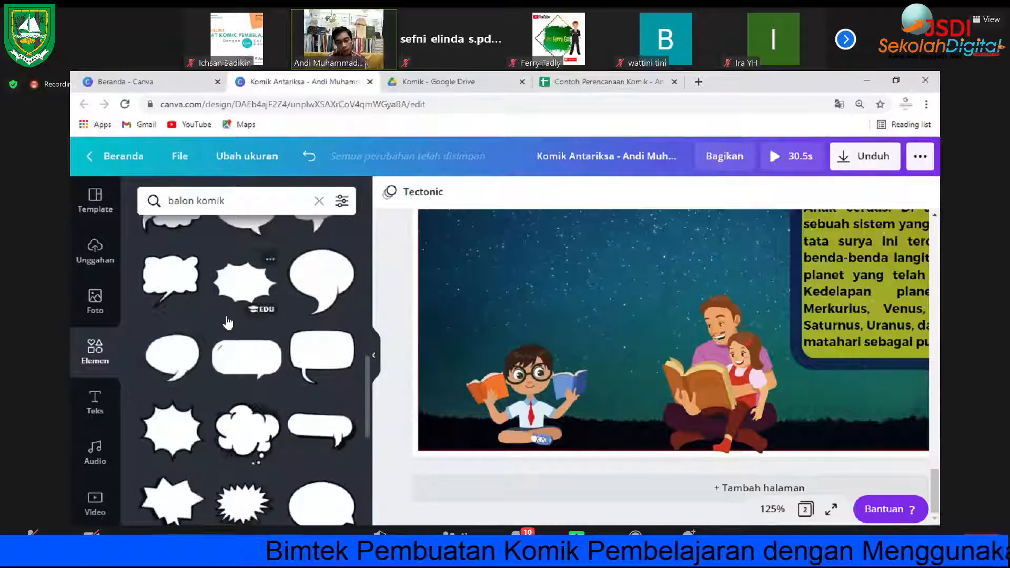
scroll(227, 322, "down", 5)
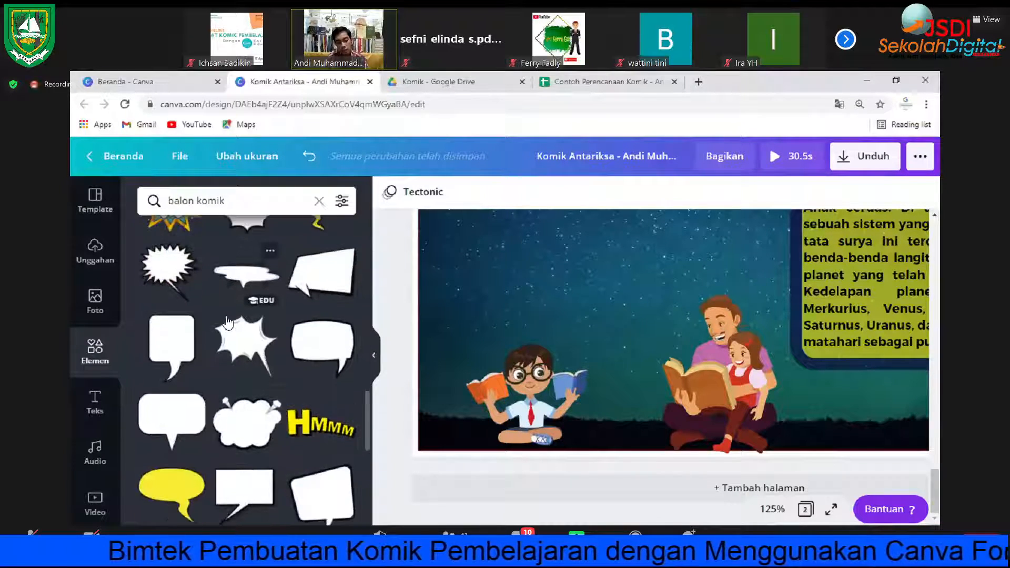
scroll(228, 322, "down", 5)
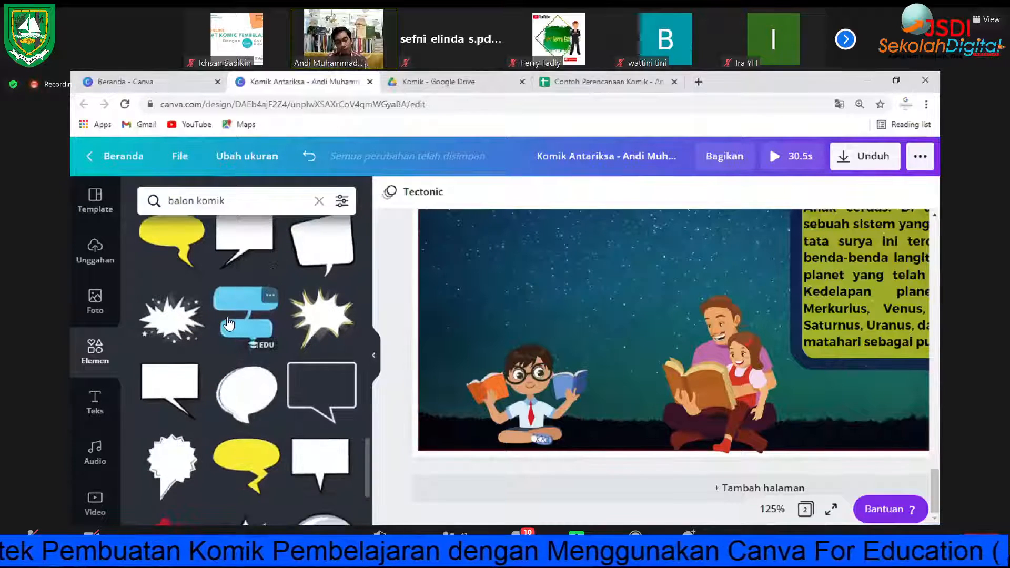
scroll(229, 322, "down", 5)
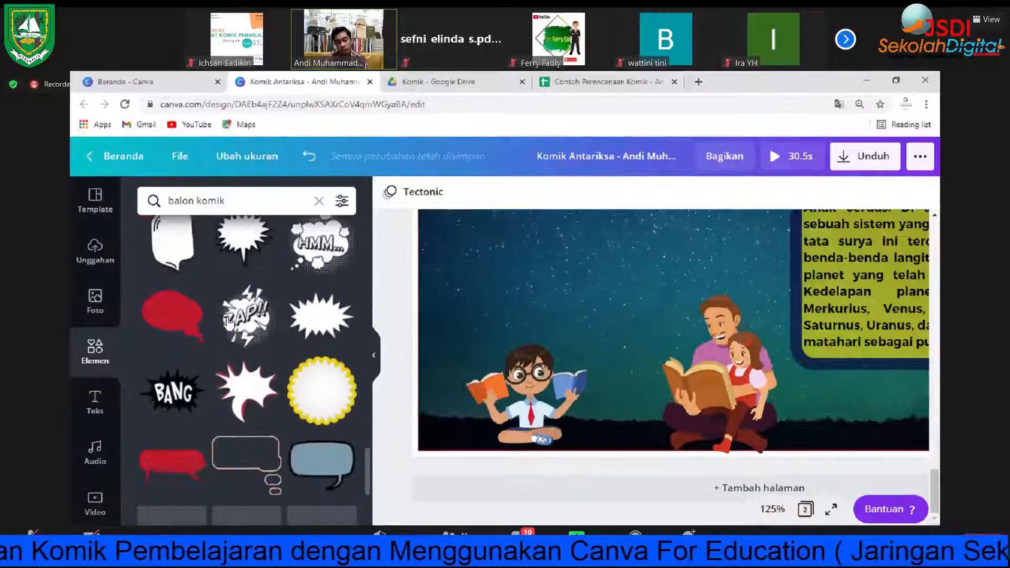
scroll(229, 321, "down", 5)
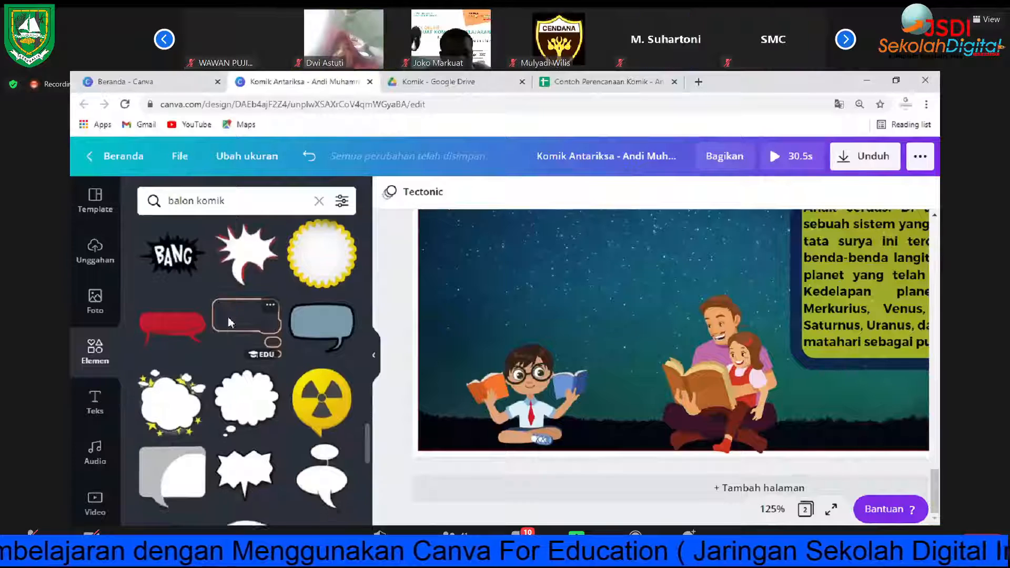
scroll(229, 322, "down", 5)
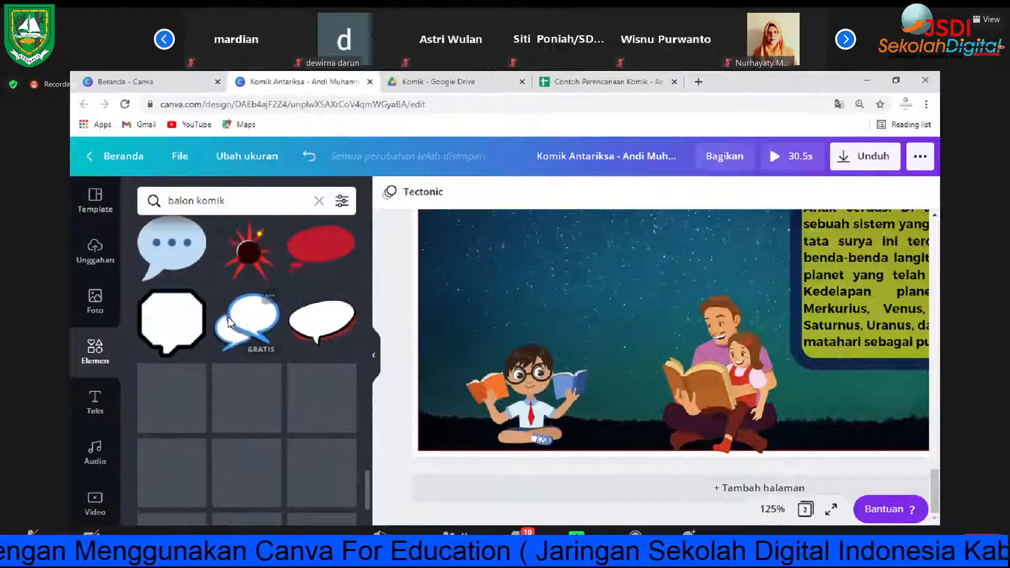
scroll(192, 224, "down", 1)
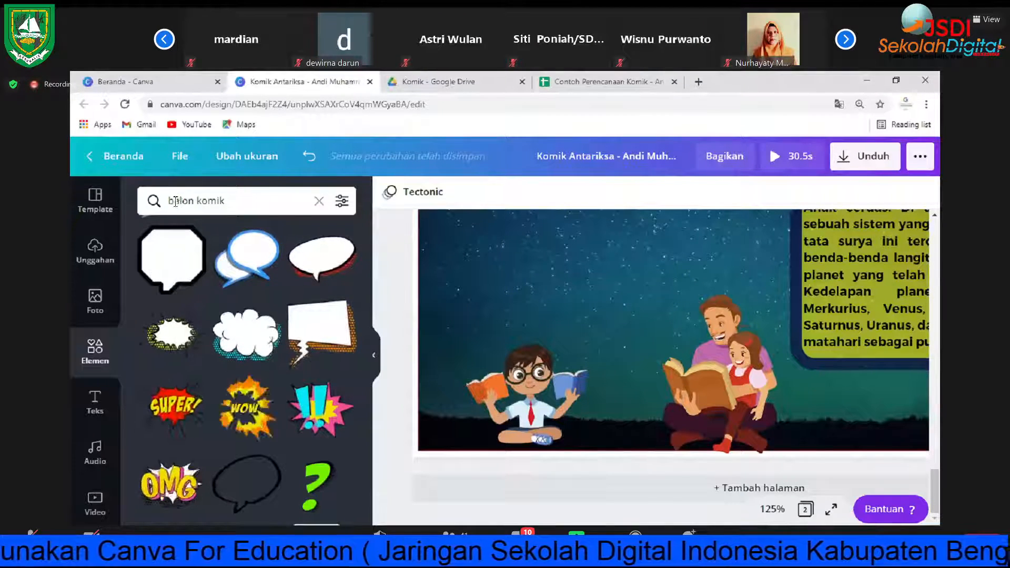
scroll(200, 336, "down", 1)
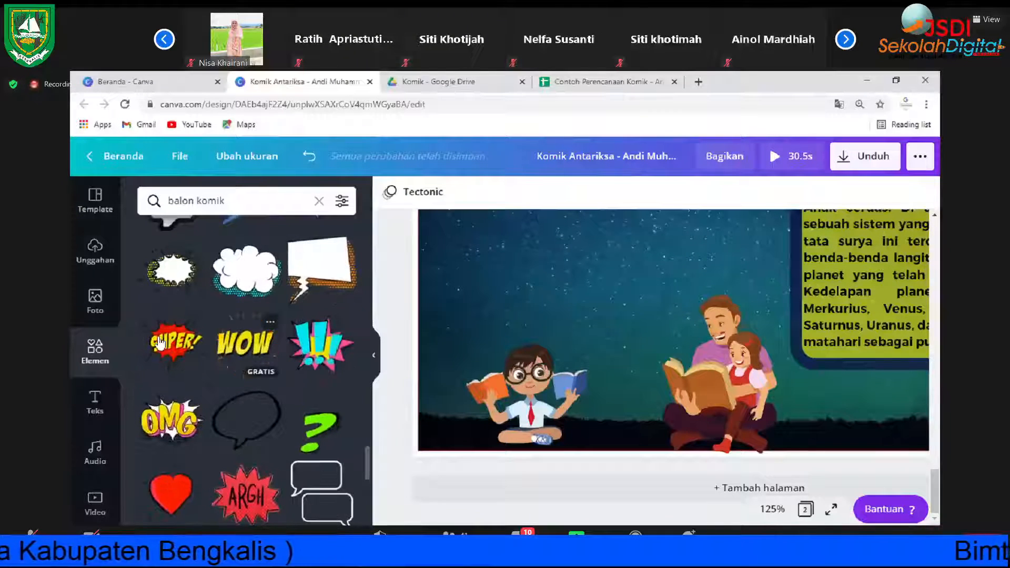
scroll(268, 318, "down", 5)
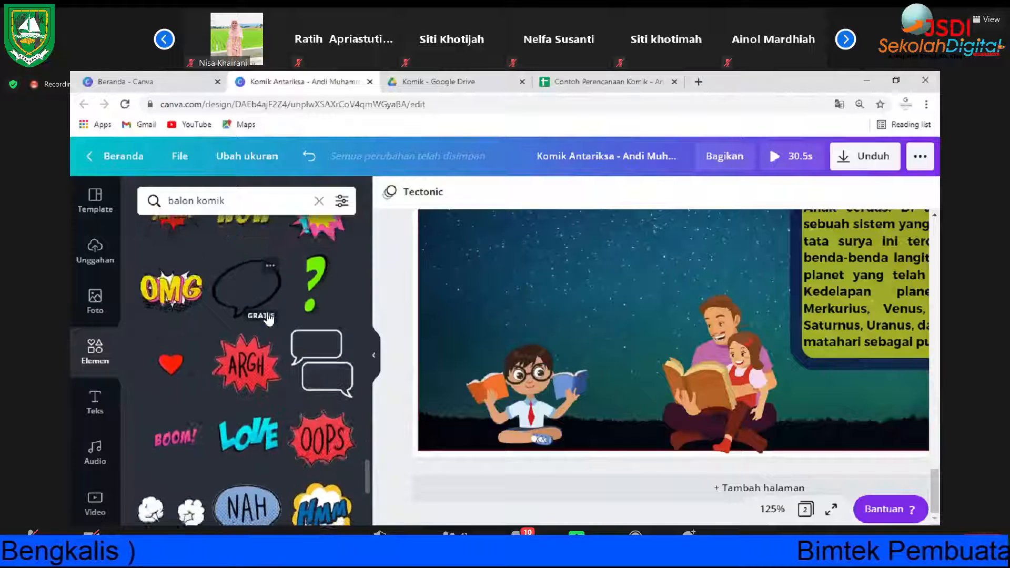
scroll(268, 318, "down", 5)
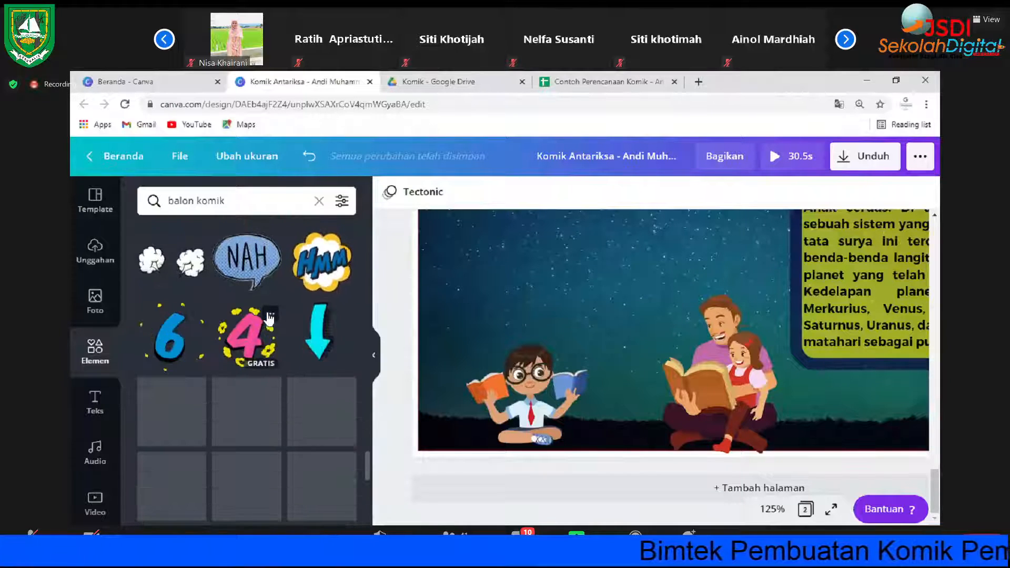
scroll(268, 319, "down", 5)
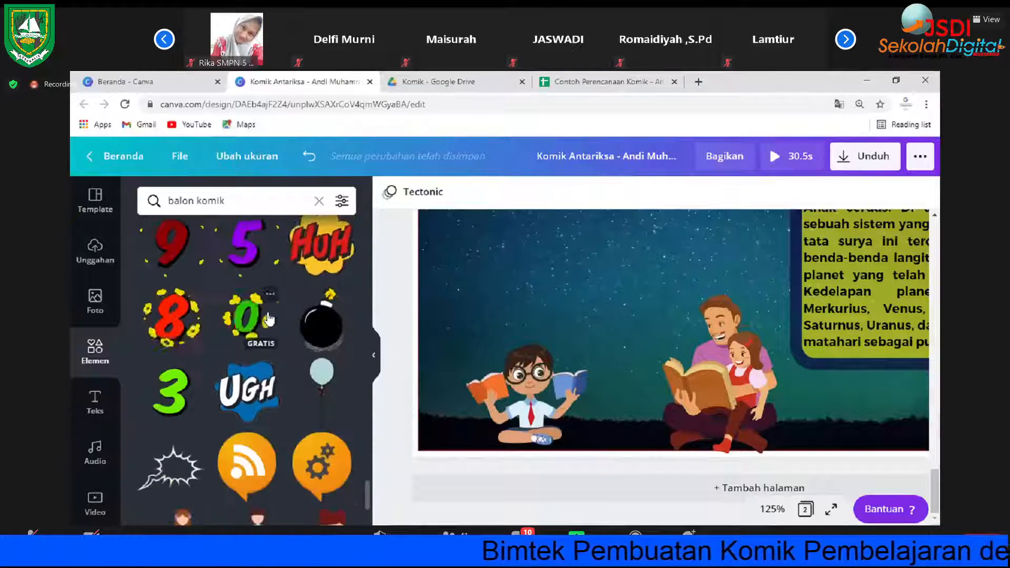
scroll(269, 319, "down", 1)
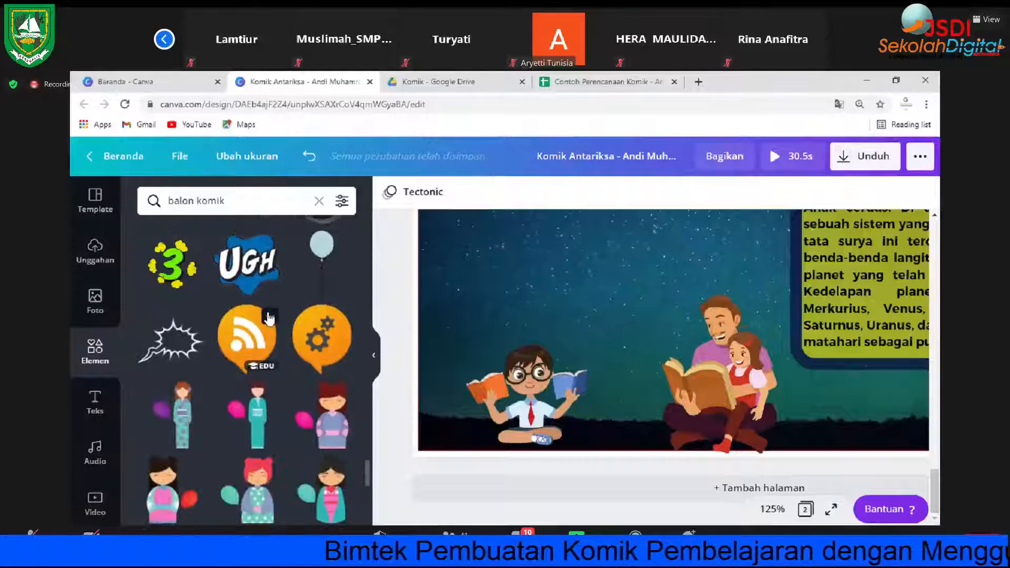
Step: Add the white angular speech bubble with the orange dotted shadow from the "balon komik" element results
scroll(268, 318, "down", 3)
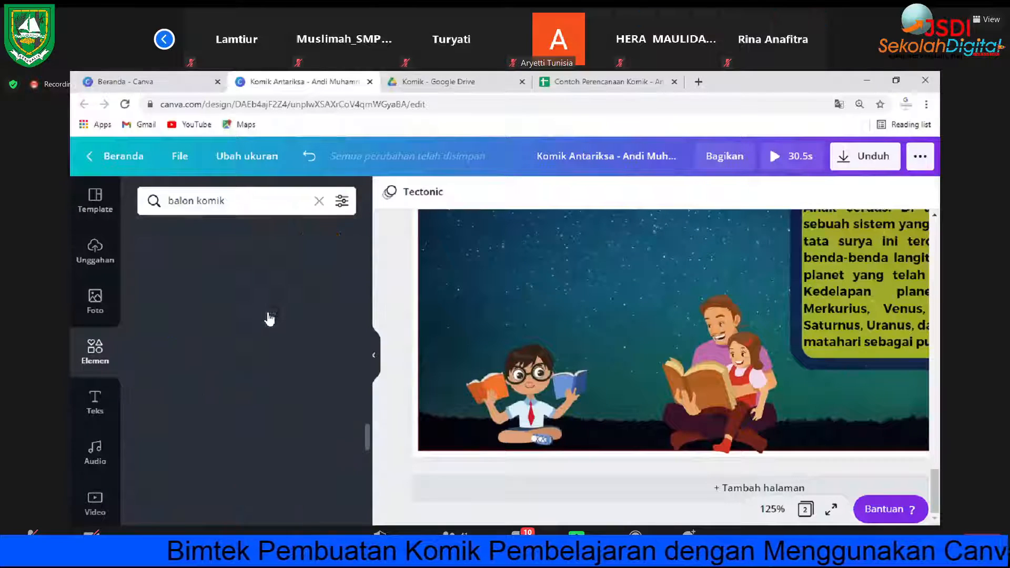
scroll(269, 319, "up", 5)
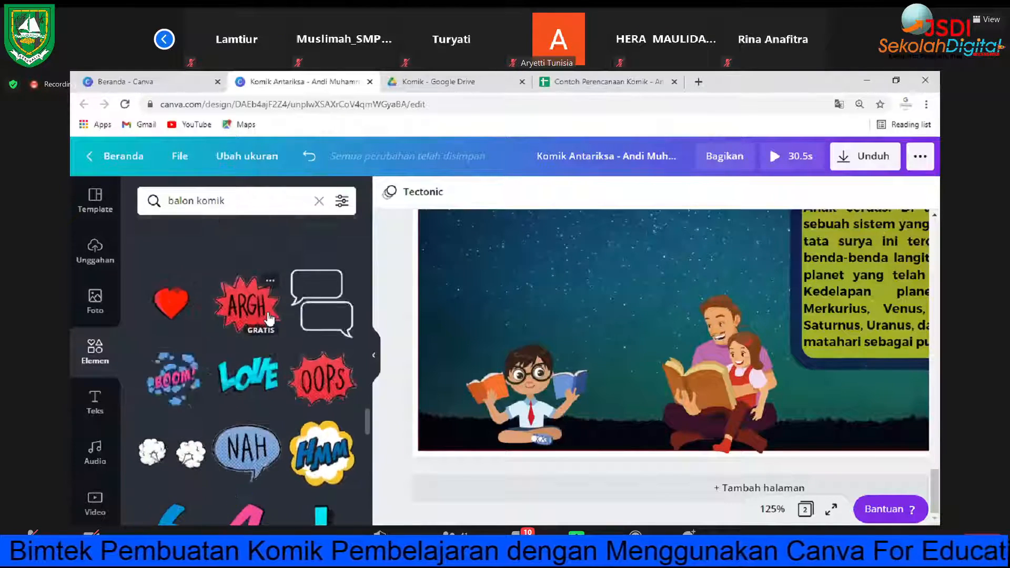
scroll(269, 318, "up", 4)
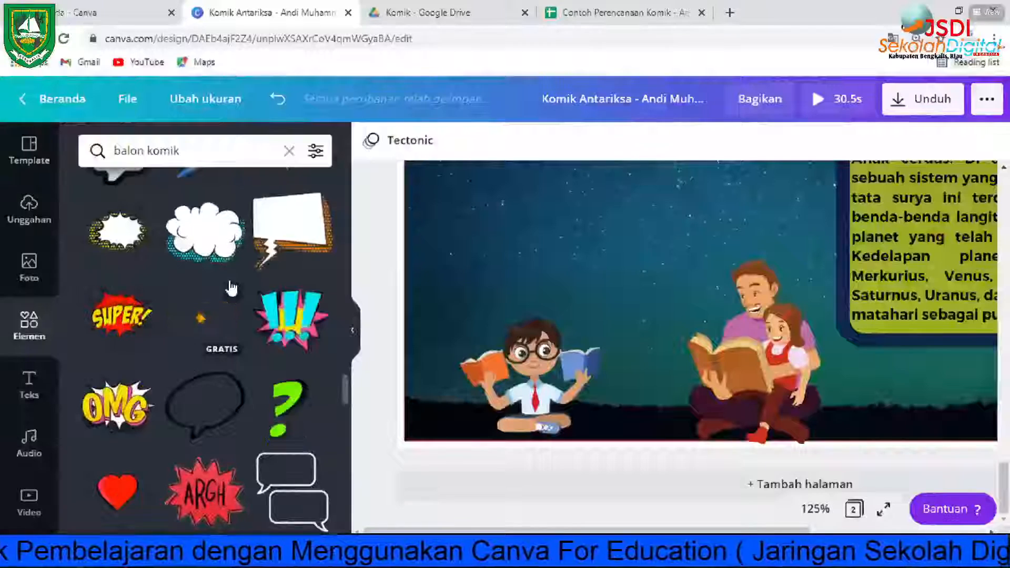
left_click(296, 236)
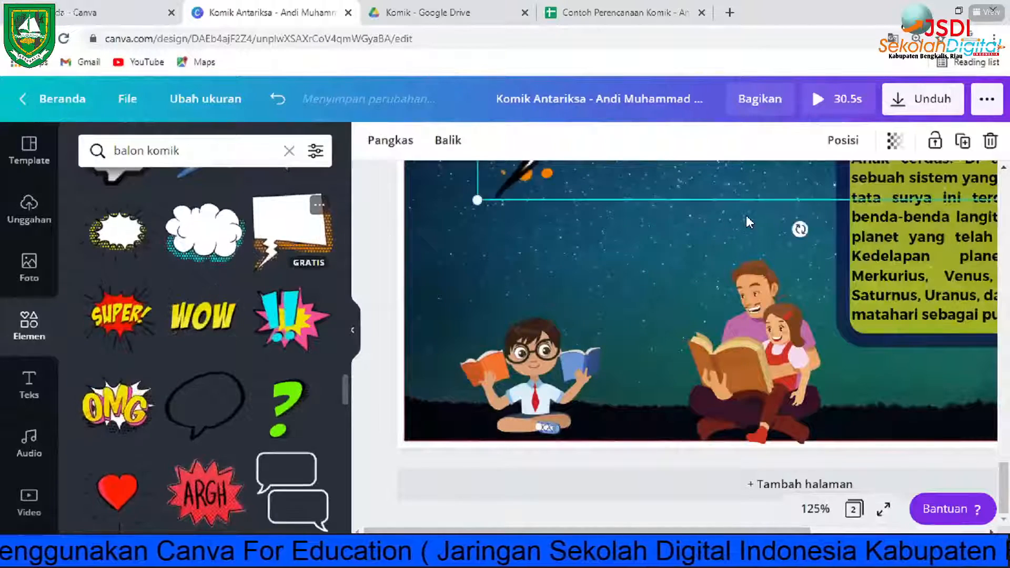
scroll(679, 245, "up", 3)
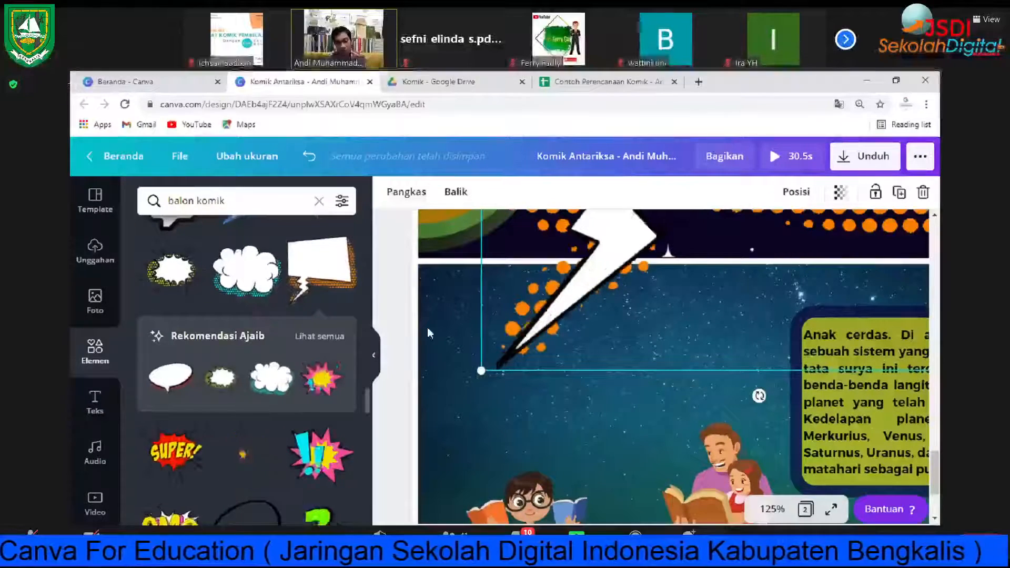
Step: Browse all recommended stickers related to the inserted speech bubble
left_click(319, 336)
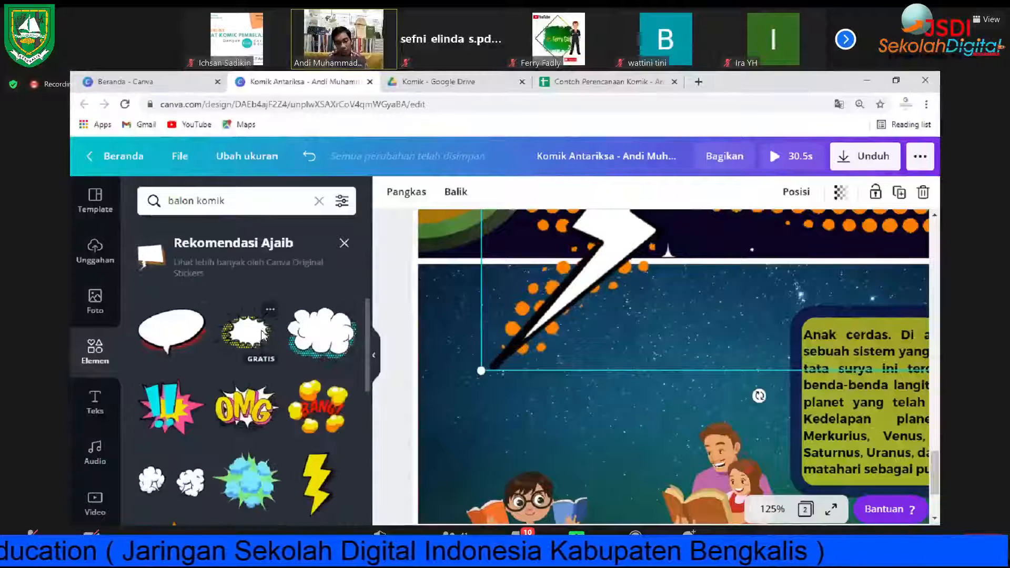
scroll(263, 335, "down", 5)
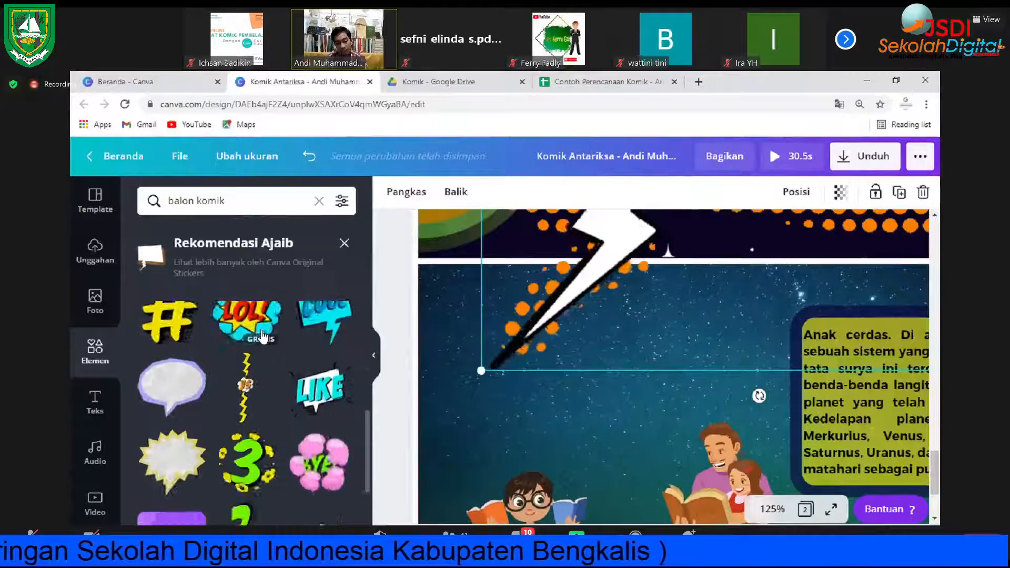
scroll(263, 335, "down", 3)
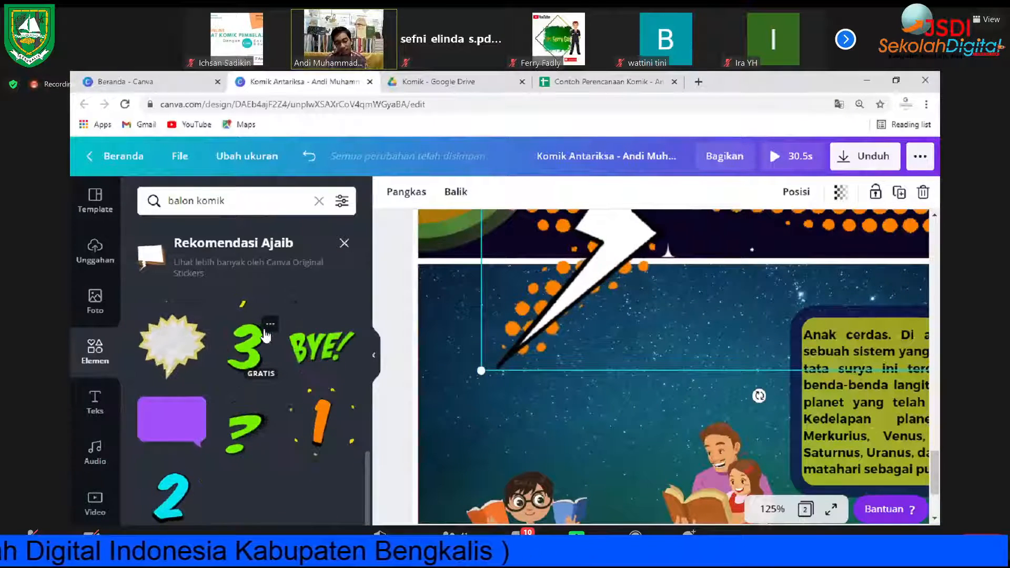
scroll(265, 329, "up", 8)
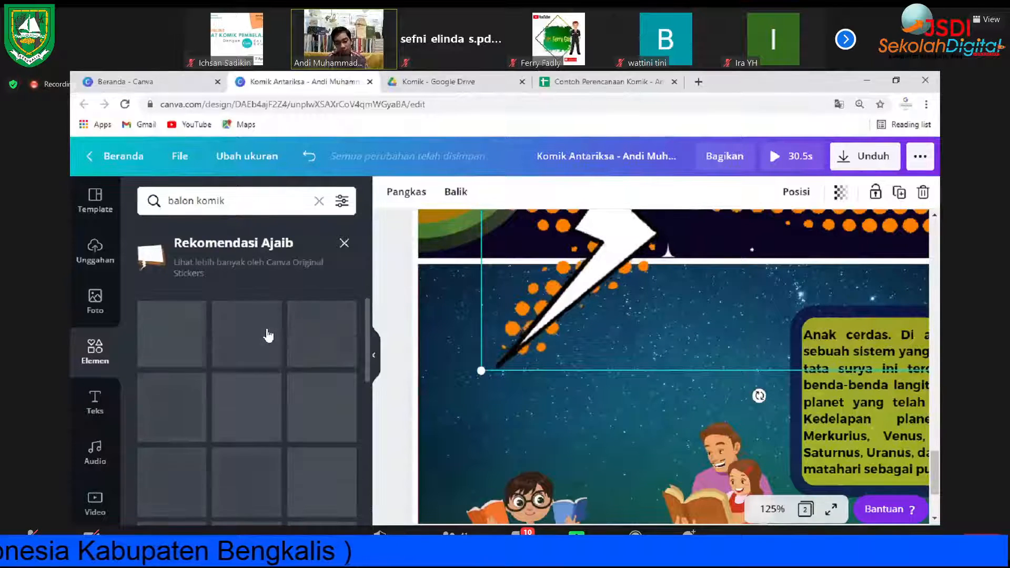
Step: Hide the element results and shrink the oversized speech bubble while bringing it down towards the last comic panel
left_click(377, 355)
scroll(658, 313, "up", 5)
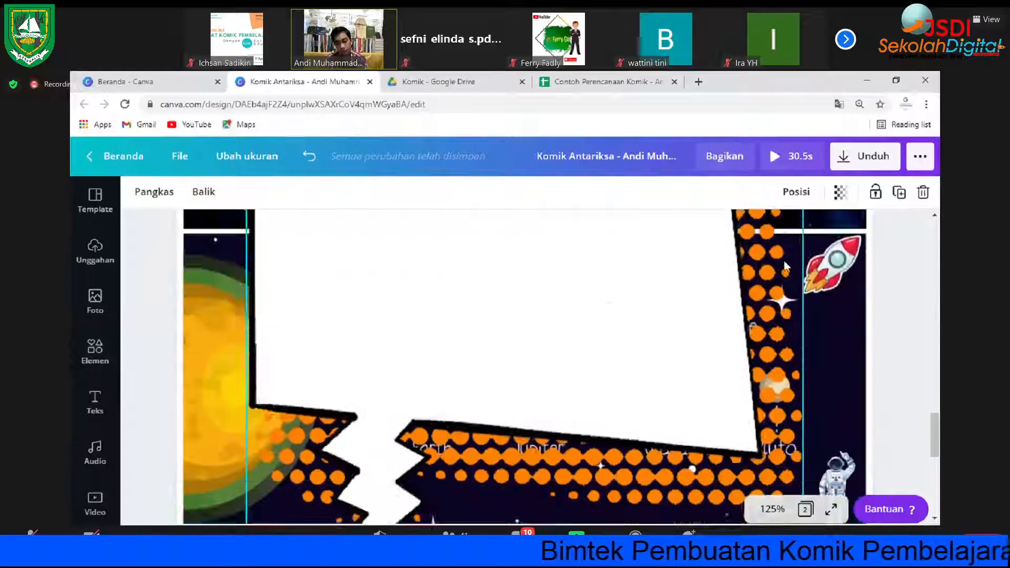
scroll(771, 265, "up", 3)
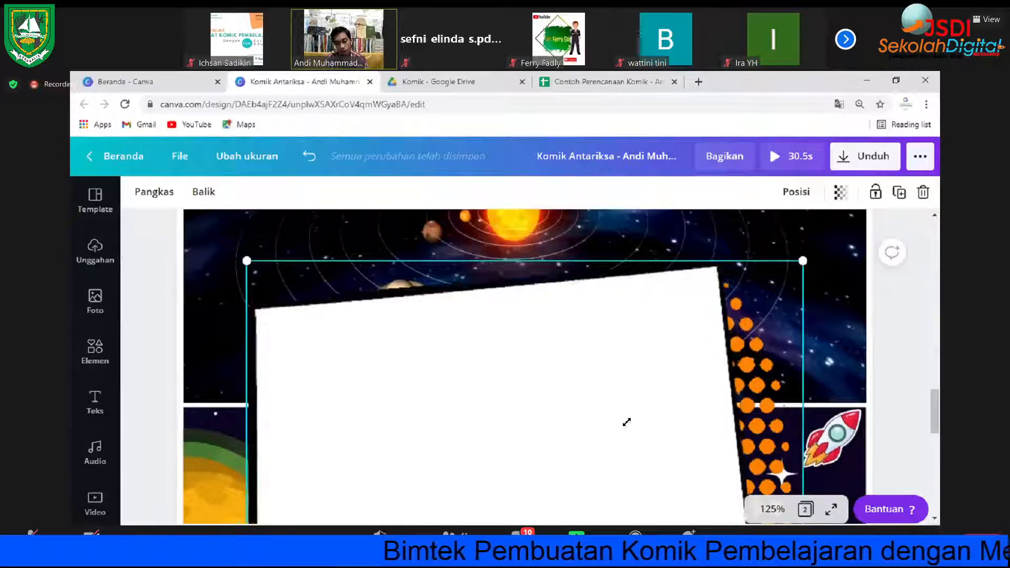
left_click_drag(803, 260, 627, 422)
scroll(609, 323, "down", 4)
left_click_drag(551, 327, 557, 394)
left_click_drag(638, 262, 525, 368)
Step: Reduce the speech bubble further to roughly the size of the boy holding two books and place it over him
scroll(432, 271, "down", 3)
left_click_drag(432, 271, 419, 372)
scroll(523, 298, "up", 1)
scroll(524, 298, "up", 1)
left_click_drag(511, 272, 377, 407)
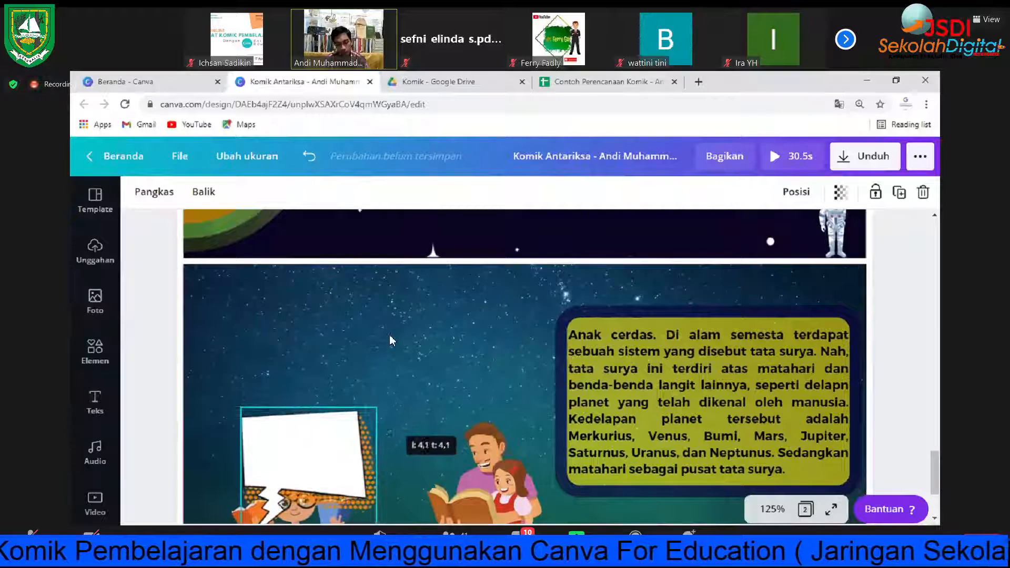
scroll(410, 316, "down", 2)
left_click(663, 376)
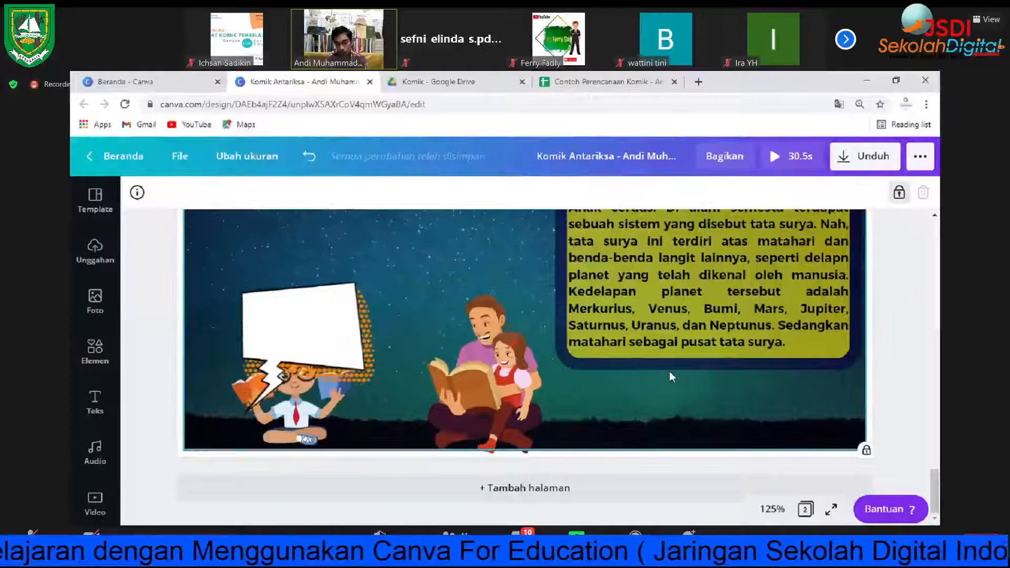
left_click(837, 297)
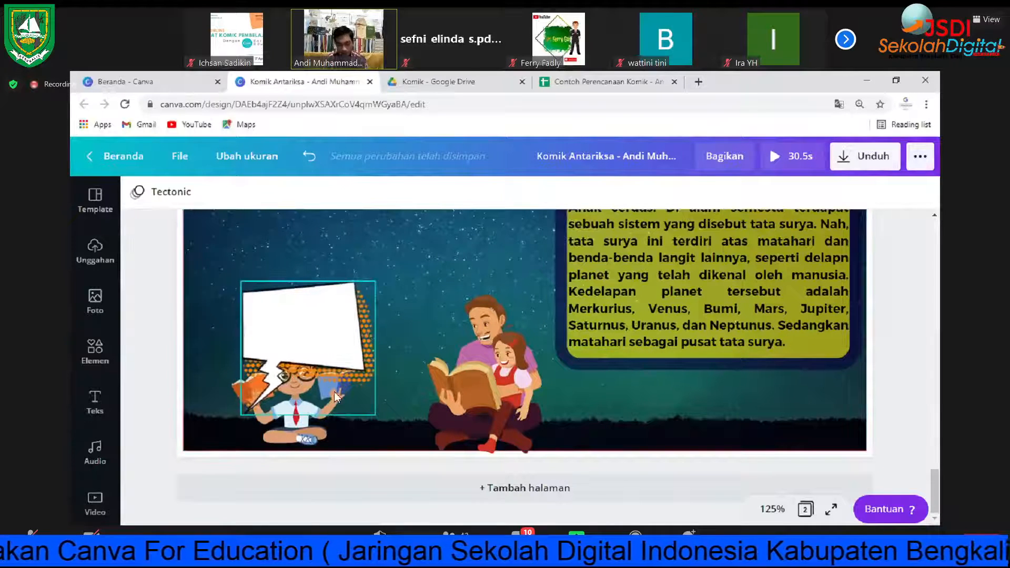
Step: Move the speech bubble up so that its tail points at the boy's head
left_click_drag(293, 328, 322, 287)
left_click_drag(329, 335, 329, 285)
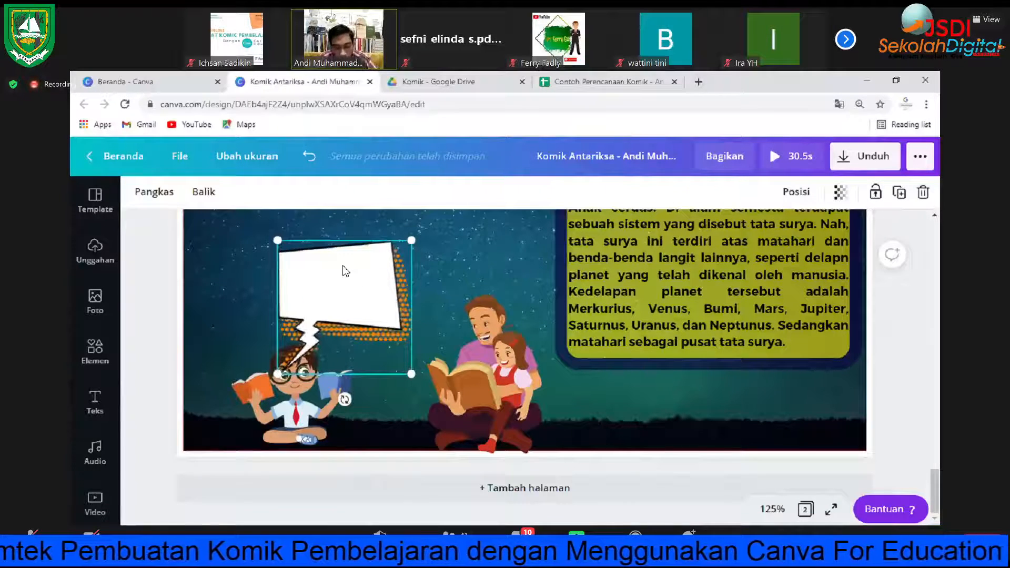
left_click(440, 268)
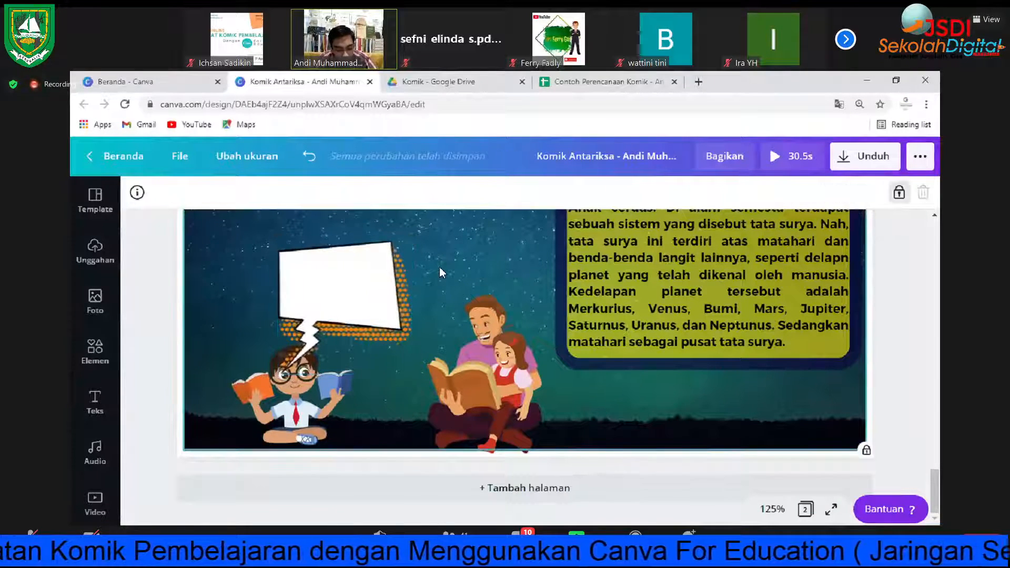
Step: Send the speech bubble backward behind the boy, bring it to the front for comparison, and send it backward again
left_click(370, 293)
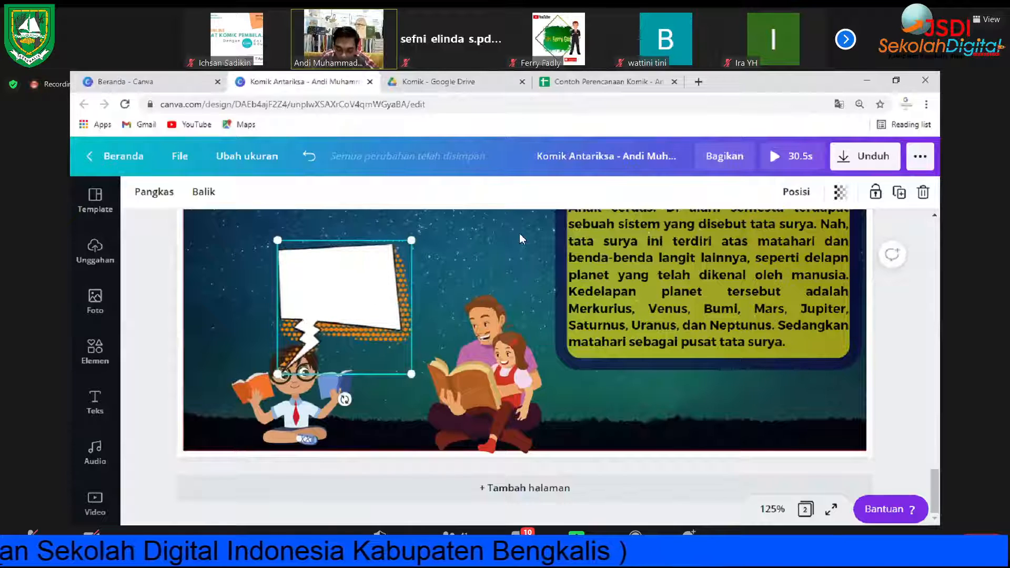
left_click(786, 200)
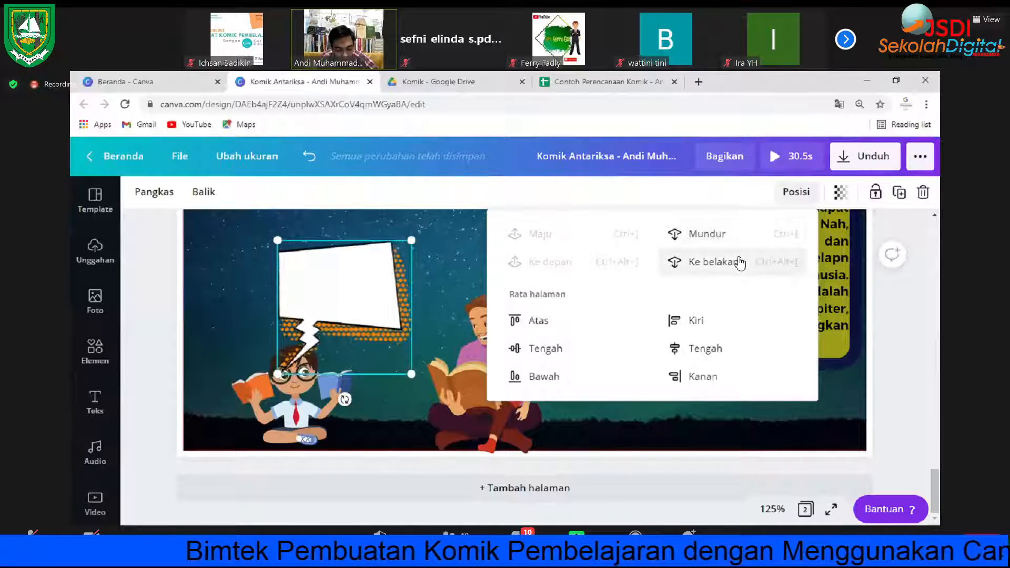
left_click(721, 238)
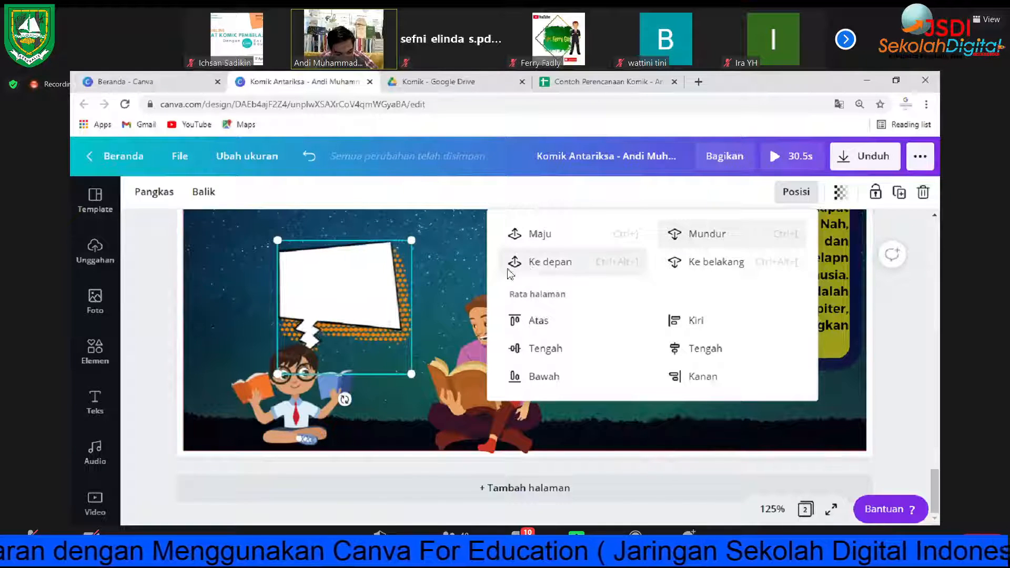
left_click(532, 262)
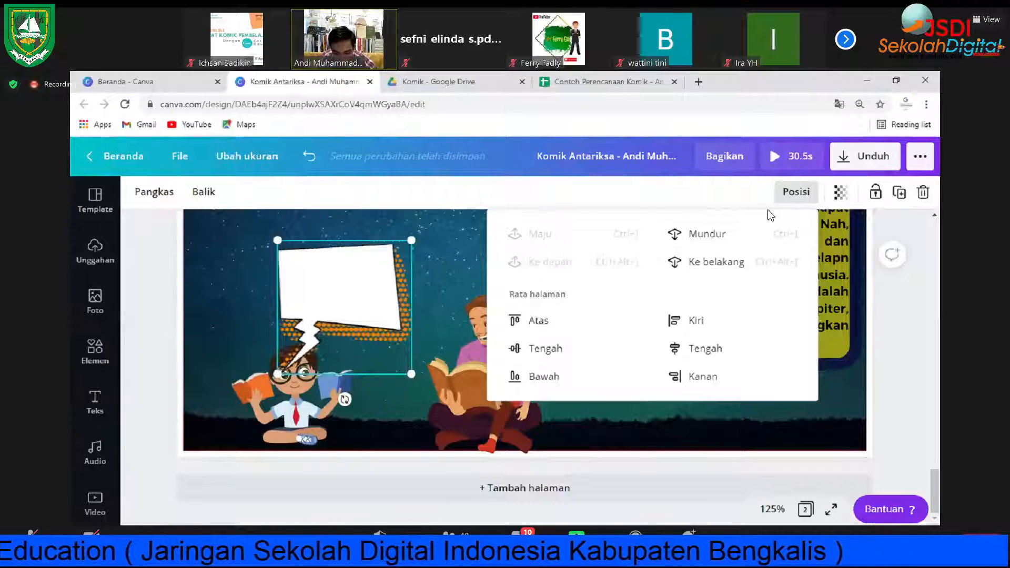
left_click(747, 233)
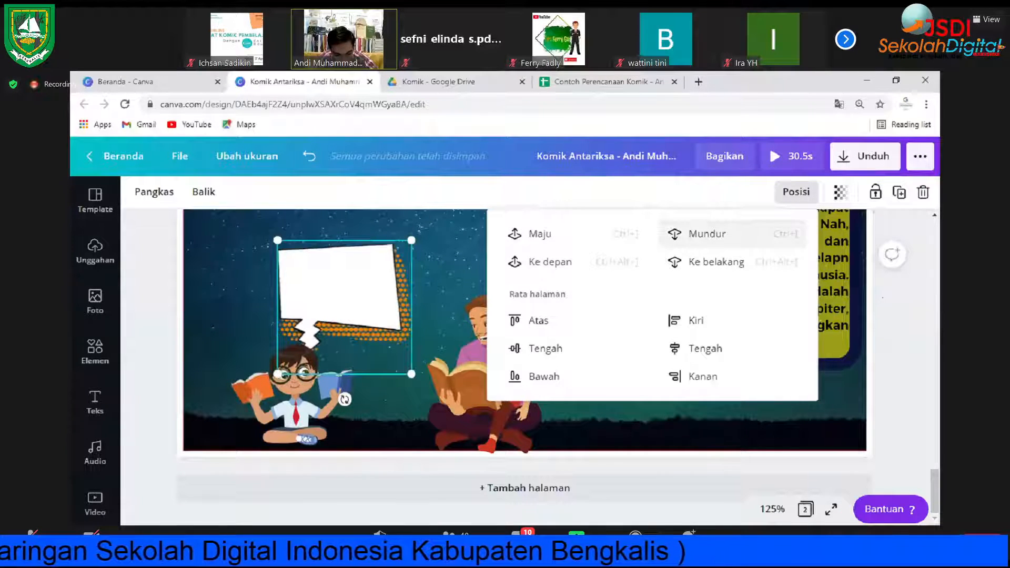
left_click(919, 301)
Step: Enlarge the speech bubble slightly above the boy and lock it in place
scroll(919, 301, "up", 5)
scroll(526, 316, "down", 4)
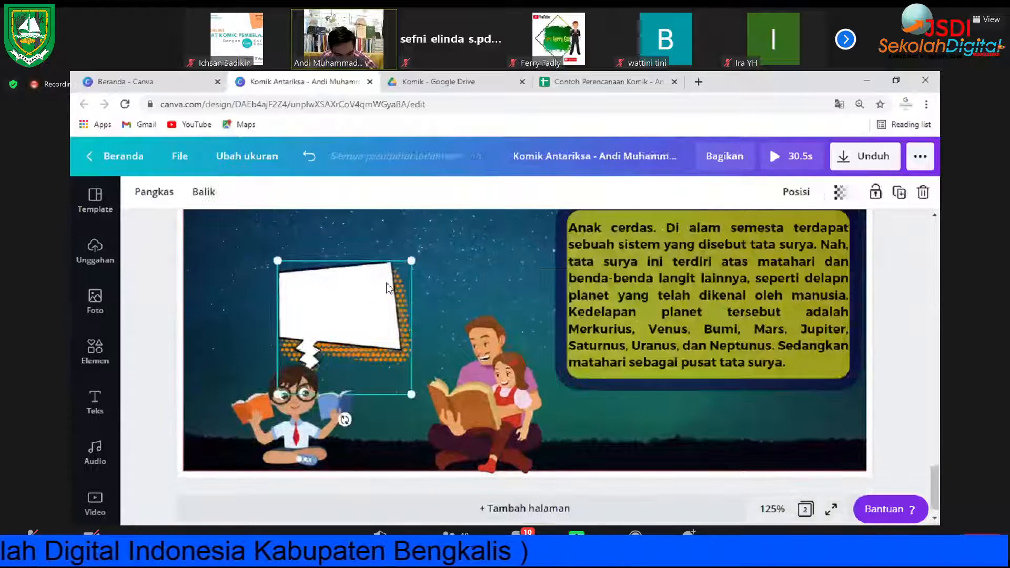
left_click_drag(411, 260, 432, 246)
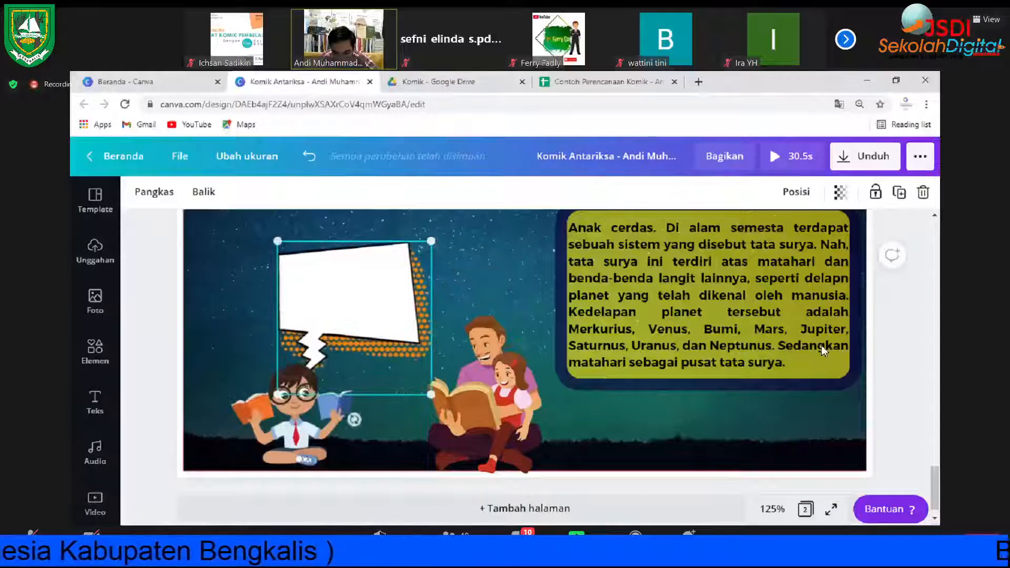
left_click(875, 192)
left_click(917, 308)
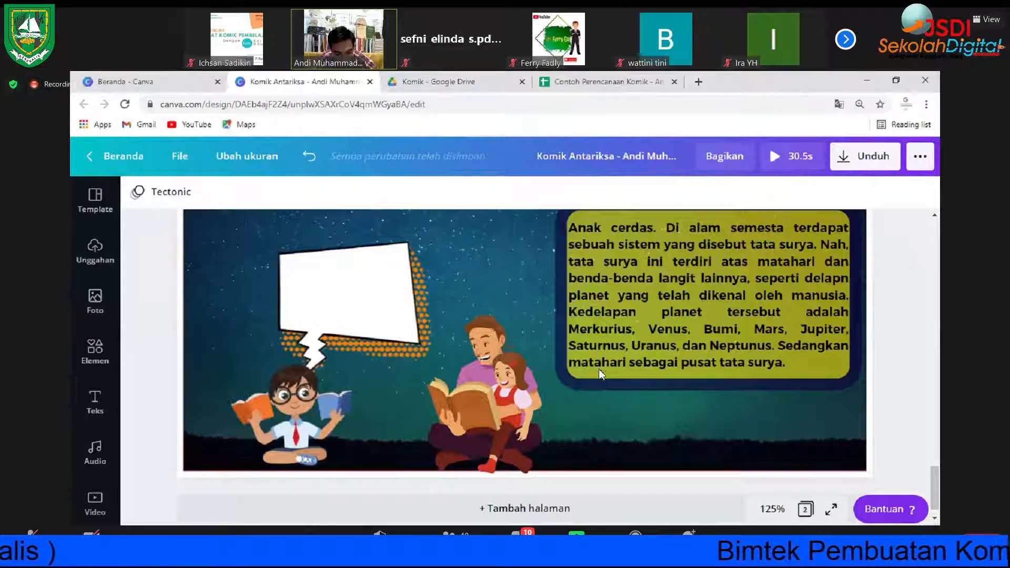
Step: Duplicate the "Anak cerdas" paragraph and move the copy over the boy's speech bubble
scroll(361, 358, "up", 2)
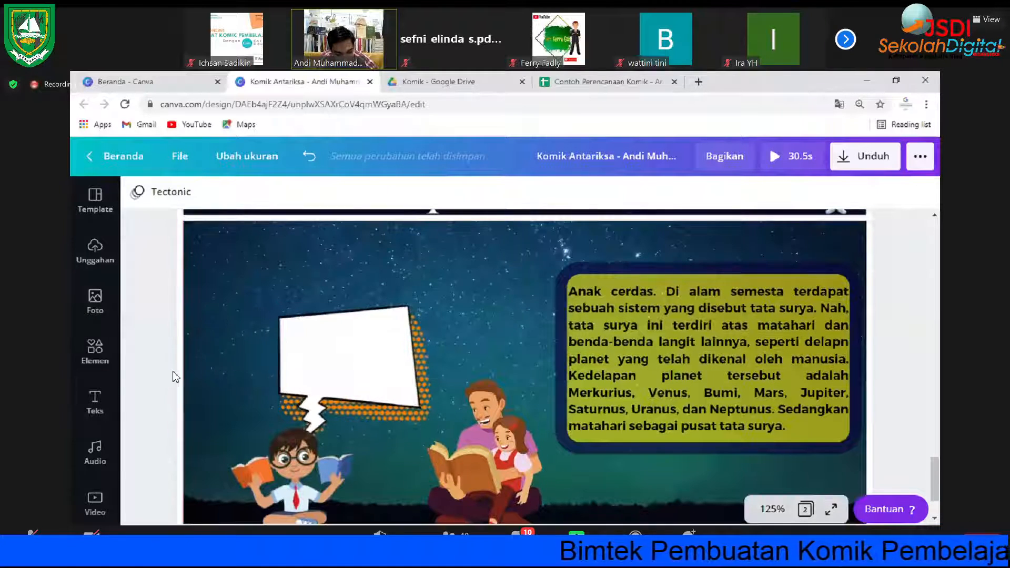
left_click(681, 351)
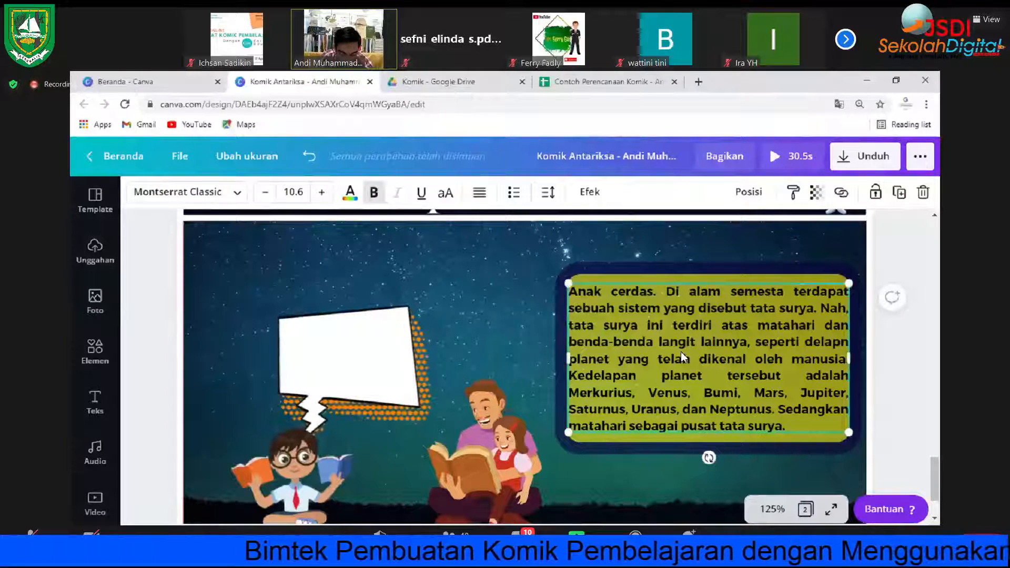
key("ctrl+d")
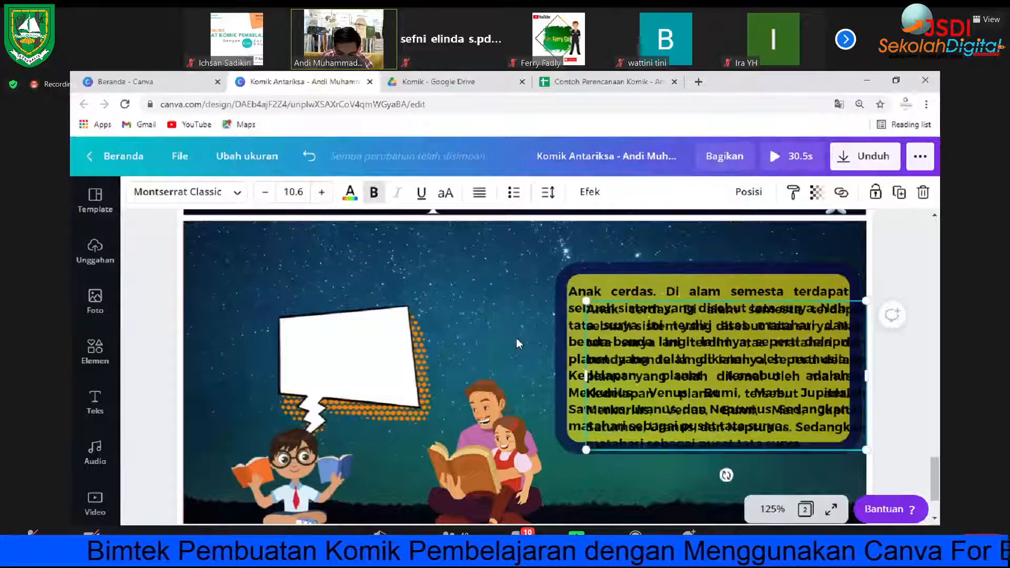
left_click_drag(752, 365, 609, 332)
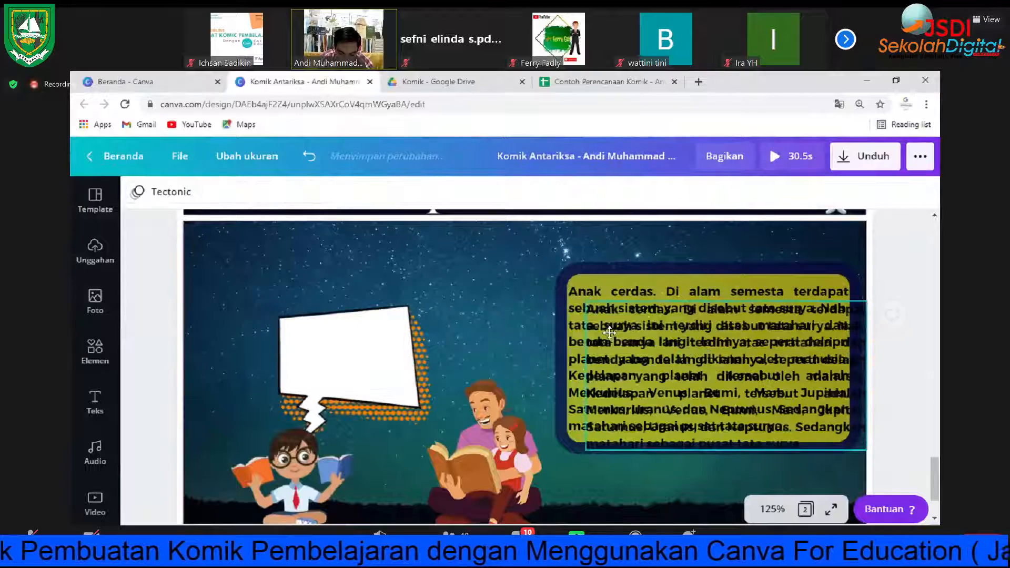
left_click_drag(496, 325, 486, 325)
Step: Replace the copied paragraph's text with "Hore.. Saya sangat senang, Ayah."
double_click(486, 325)
triple_click(486, 326)
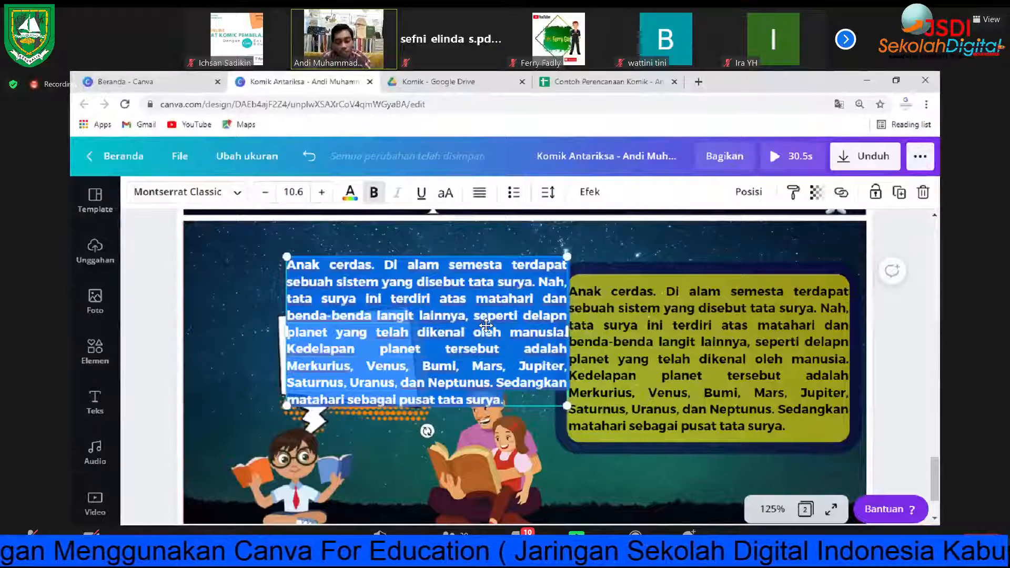
type("Hore")
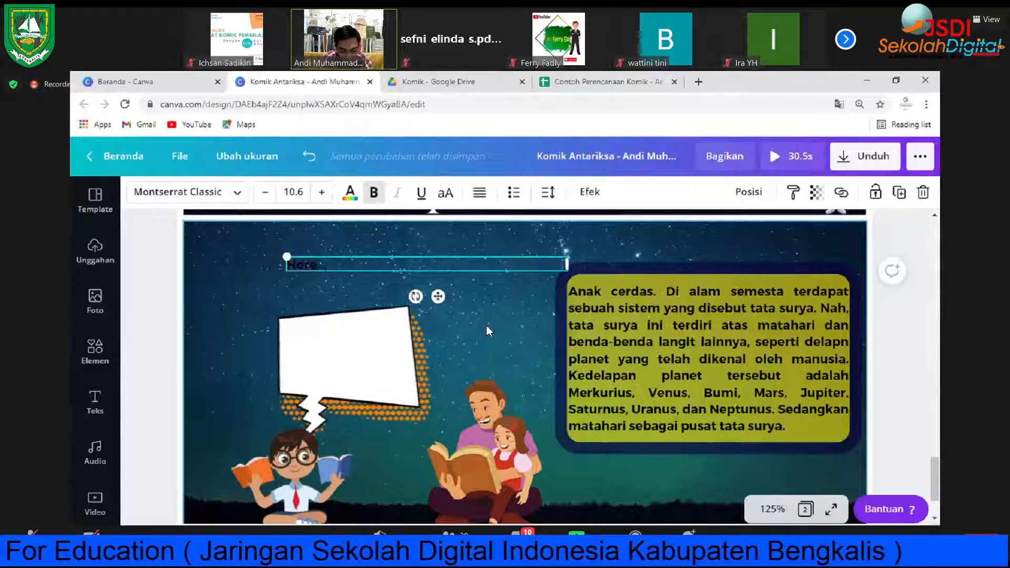
type("Saya sangat senang")
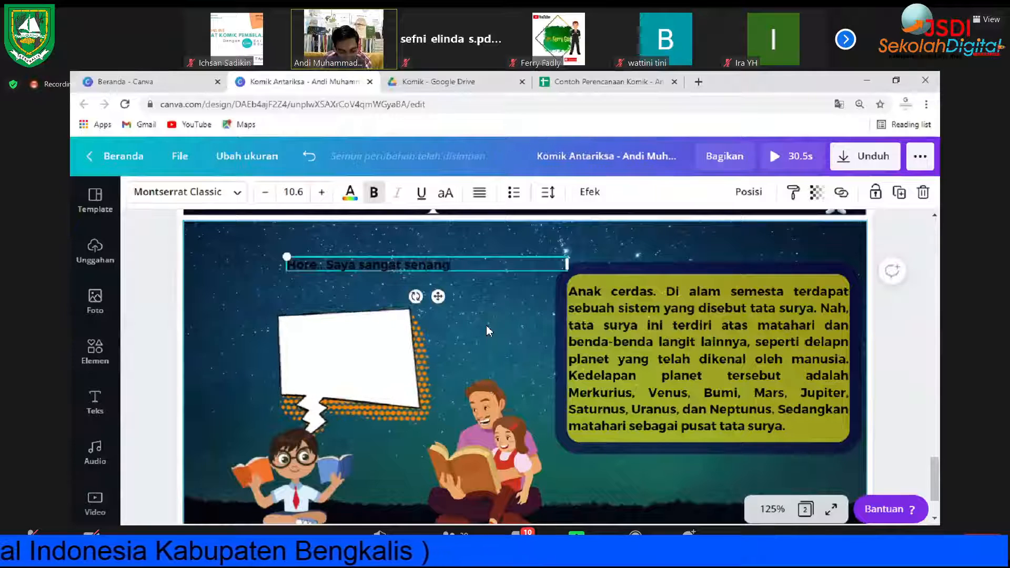
type(". Aya")
key("BackSpace")
key("BackSpace")
key("BackSpace")
key("BackSpace")
key("BackSpace")
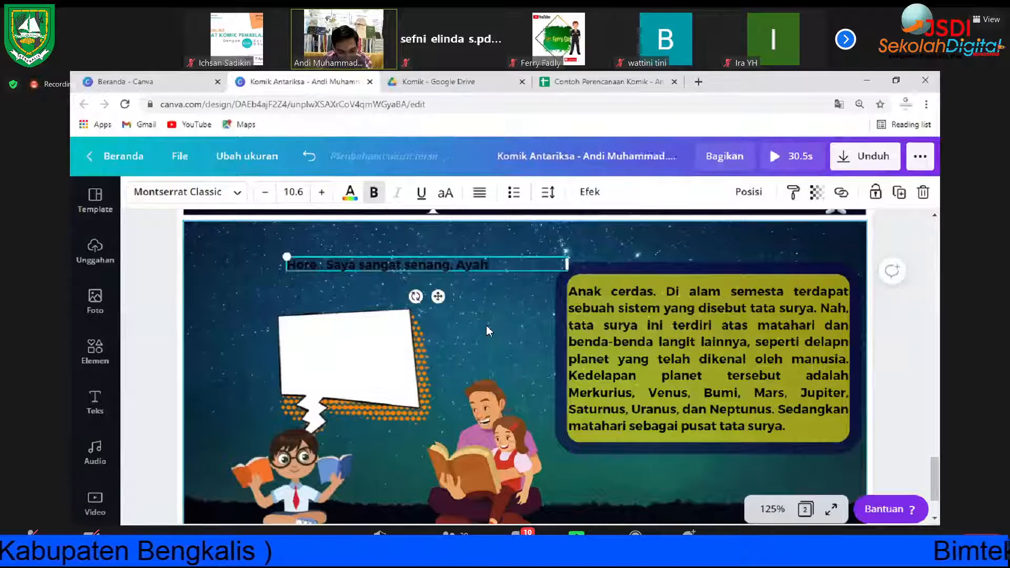
type(". Ayah.")
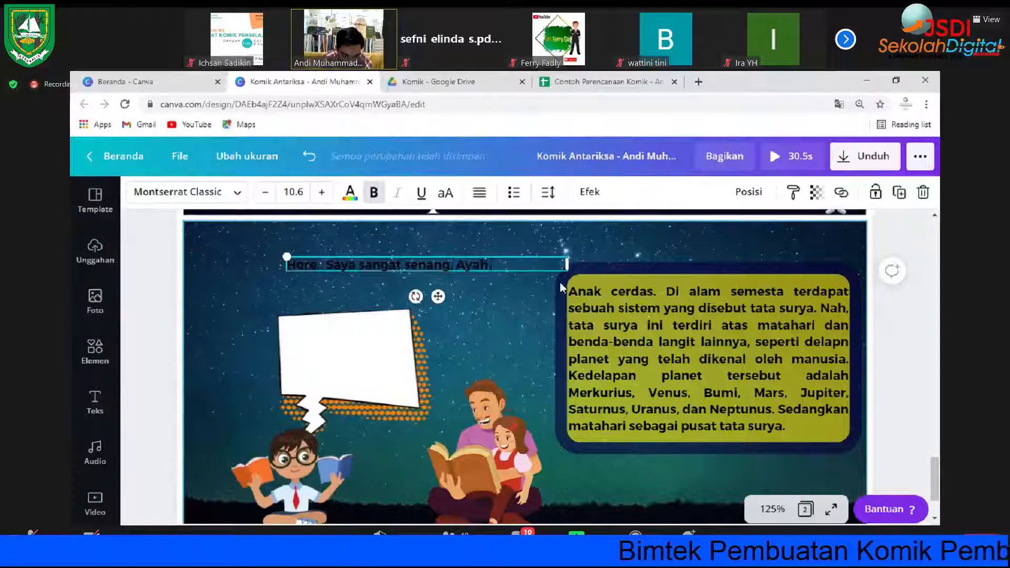
Step: Narrow the "Hore.." text box, place it inside the boy's speech bubble, and left-align its text
left_click_drag(475, 257, 395, 280)
left_click_drag(329, 281, 334, 356)
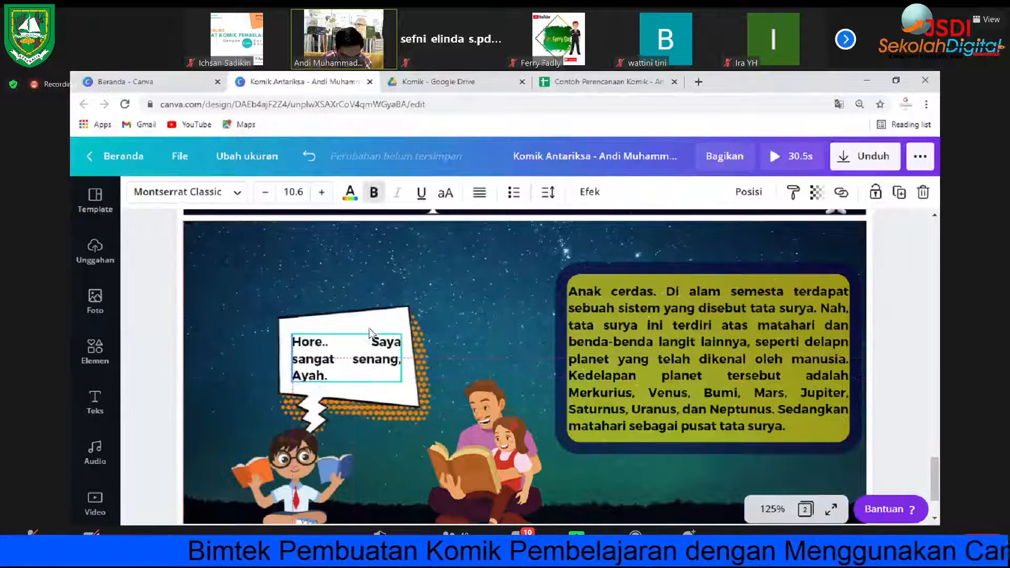
left_click(478, 193)
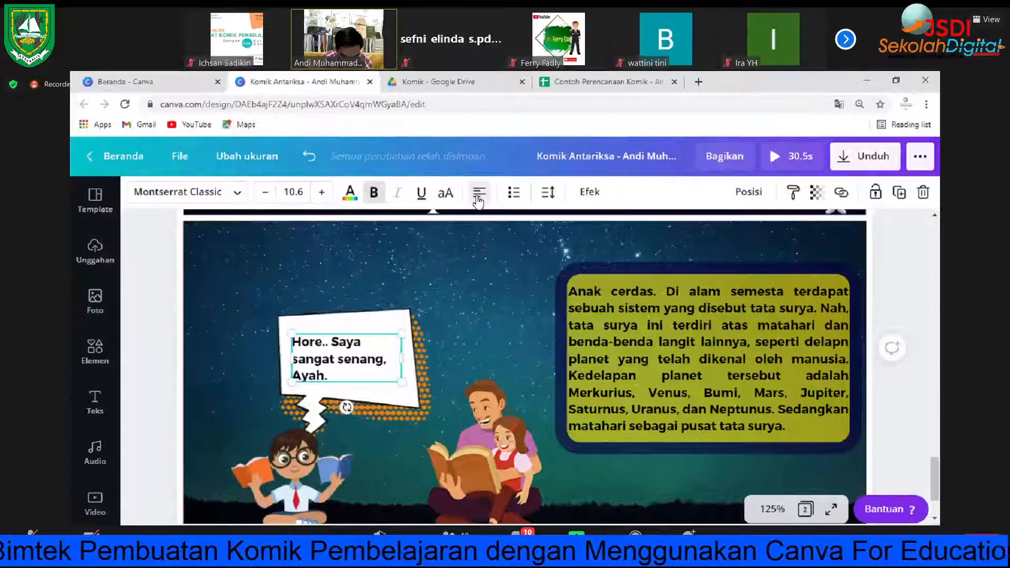
Step: Center-align the "Hore.." text and enlarge it to font size 14 so it fills the boy's speech bubble
left_click(478, 196)
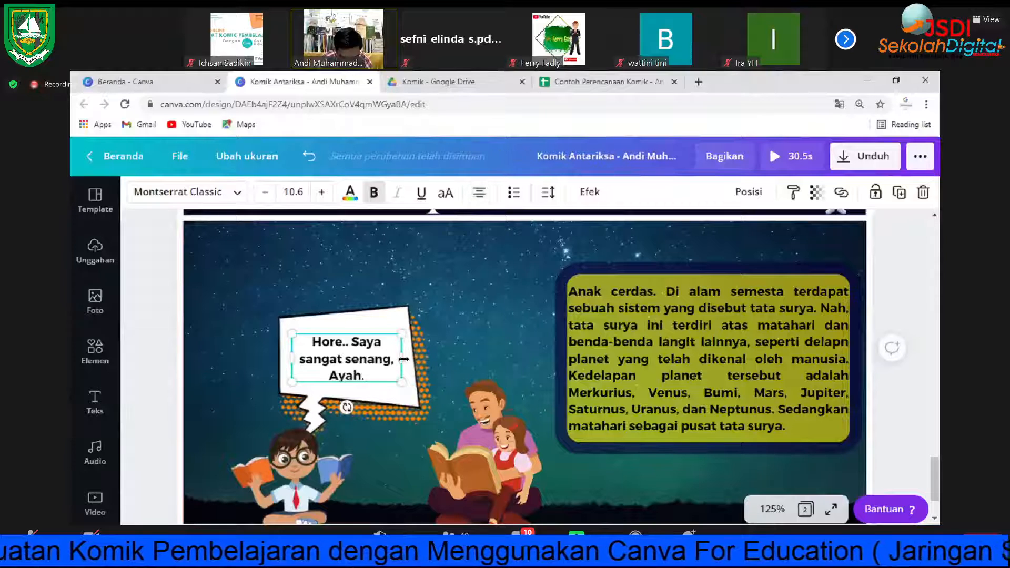
left_click_drag(410, 356, 413, 356)
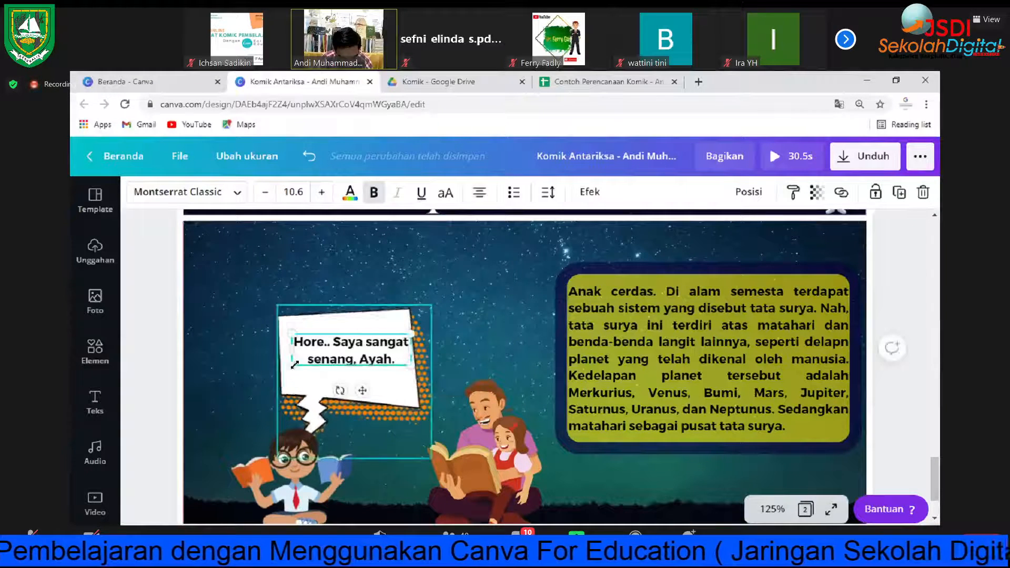
left_click_drag(292, 365, 279, 378)
left_click_drag(413, 348, 412, 320)
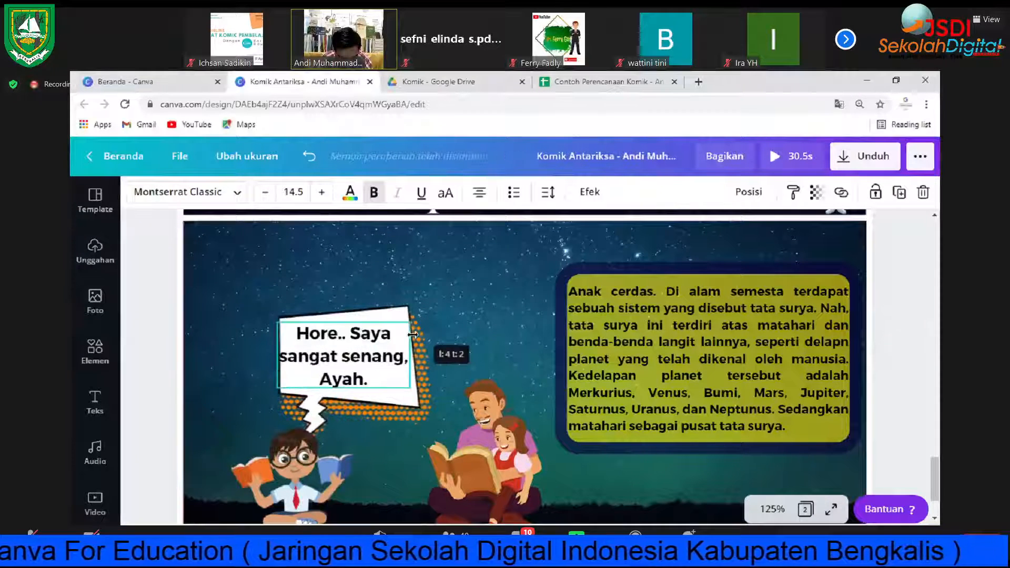
mouse_move(289, 381)
left_mouse_down()
mouse_move(276, 391)
mouse_move(282, 384)
left_mouse_up()
left_click(463, 337)
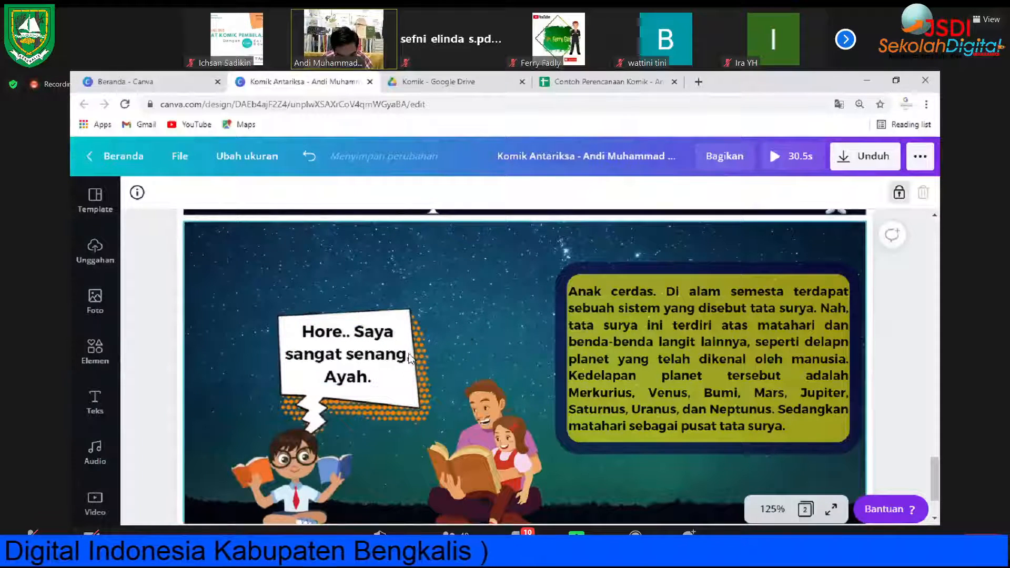
Step: Change the "Hore.." text's font to La Lou, chosen from the "komik" font results
left_click(306, 337)
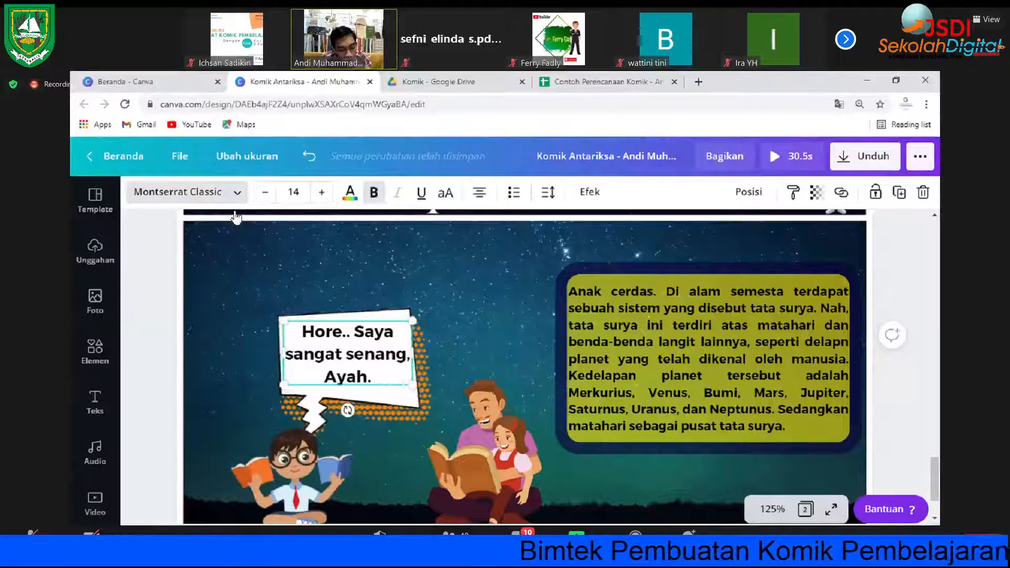
left_click(234, 198)
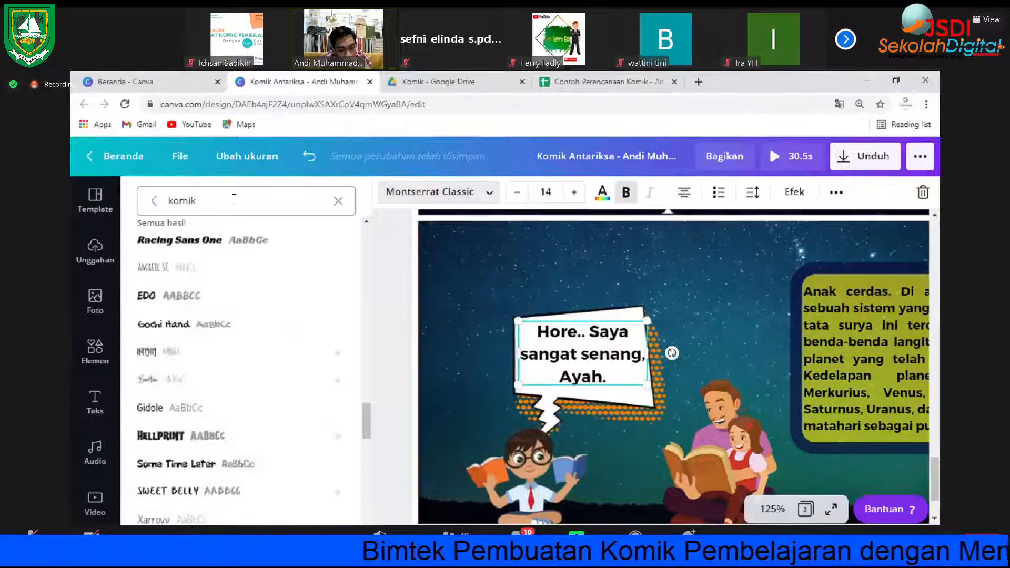
scroll(173, 377, "down", 1)
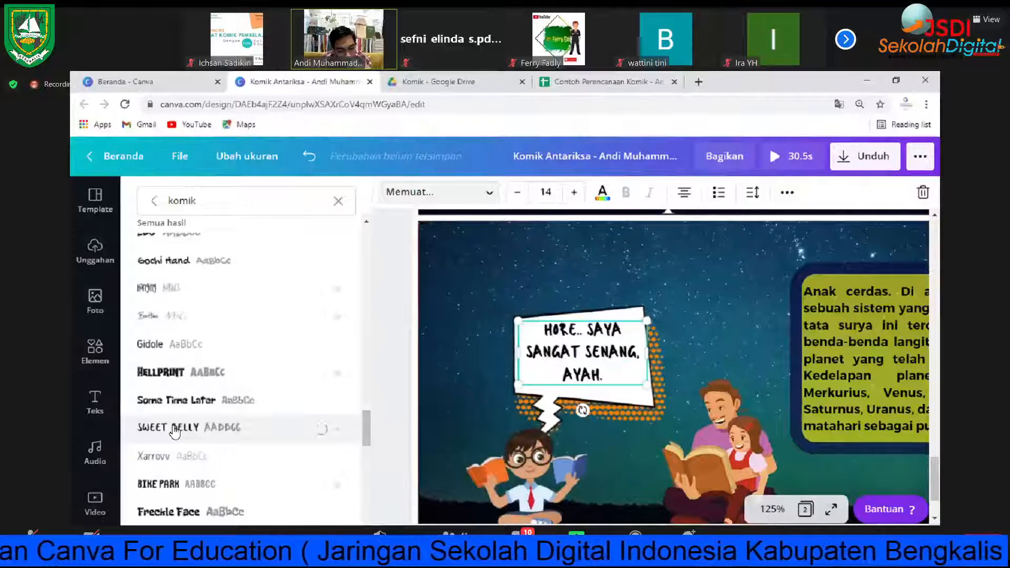
scroll(172, 404, "down", 3)
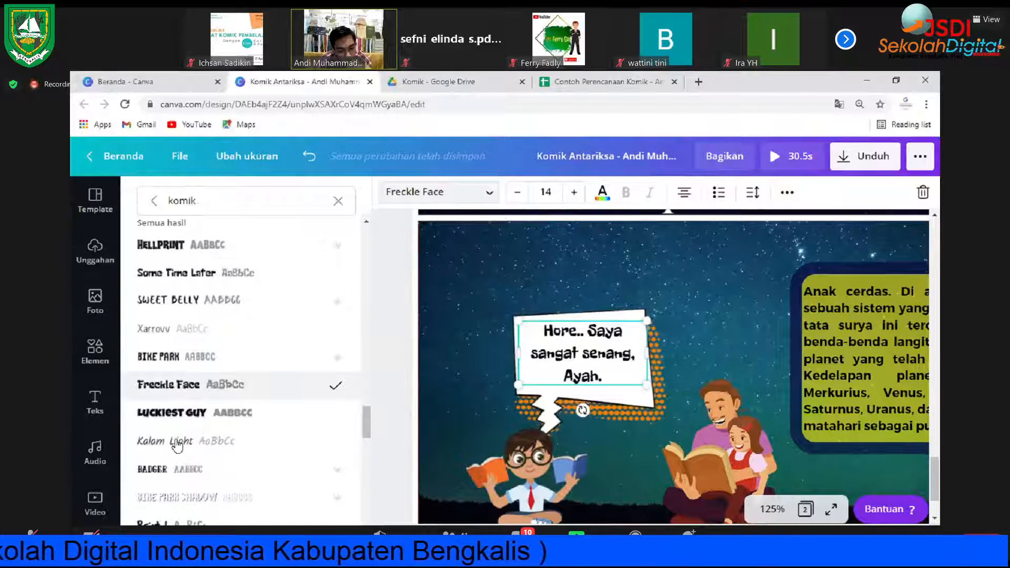
scroll(177, 446, "down", 3)
scroll(170, 394, "down", 2)
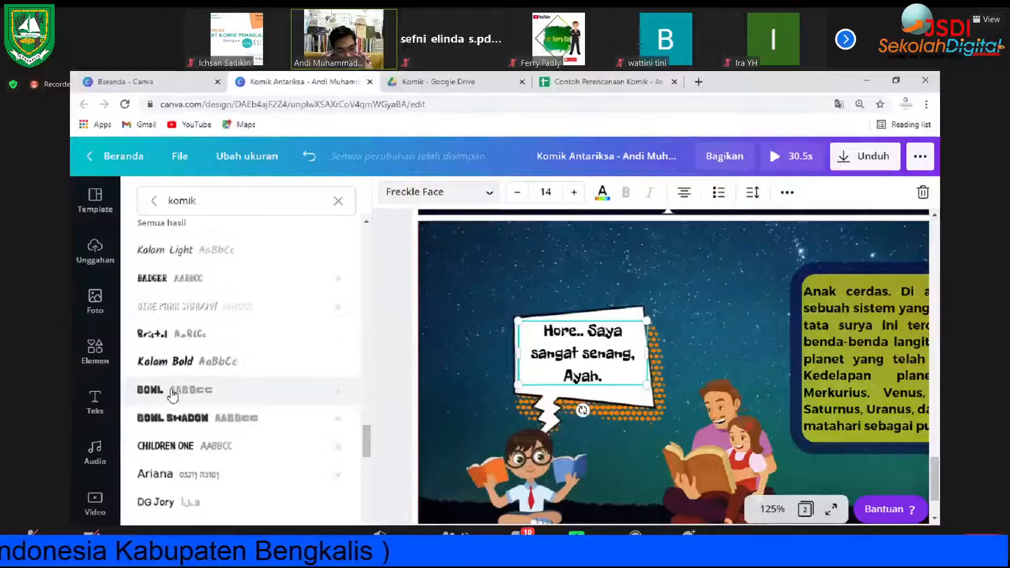
scroll(173, 396, "down", 3)
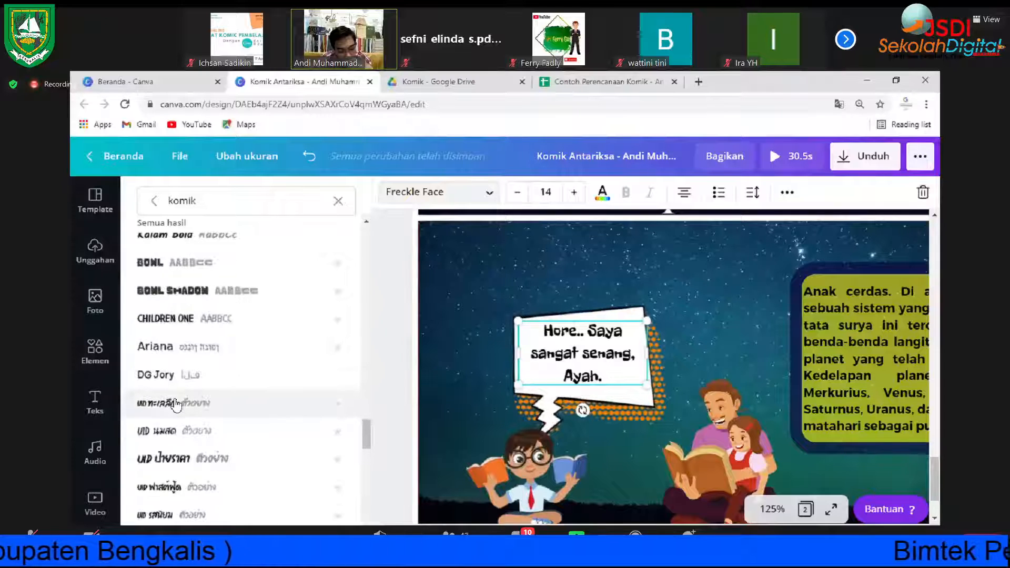
scroll(176, 405, "down", 3)
left_click_drag(367, 446, 358, 237)
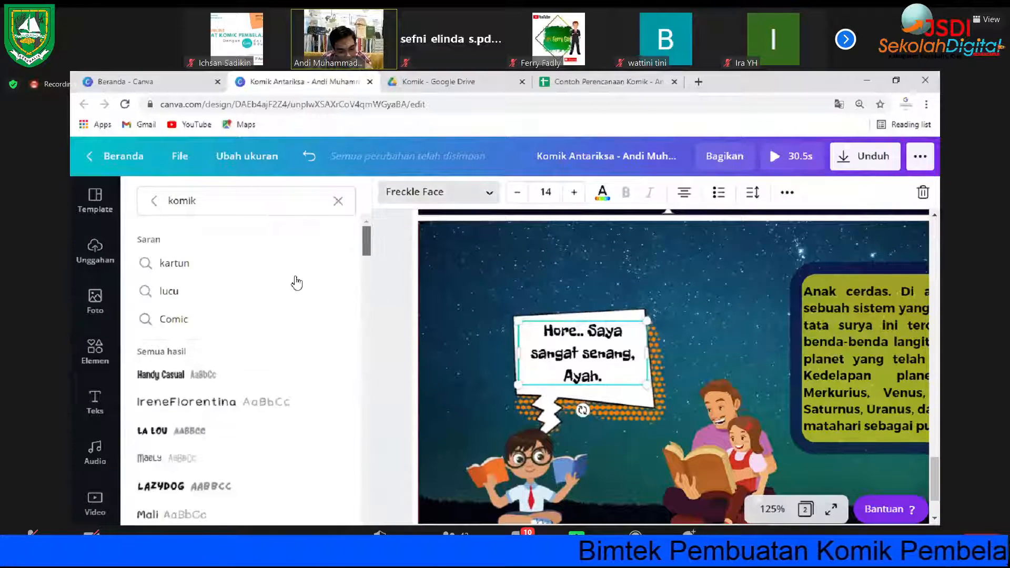
scroll(169, 381, "down", 2)
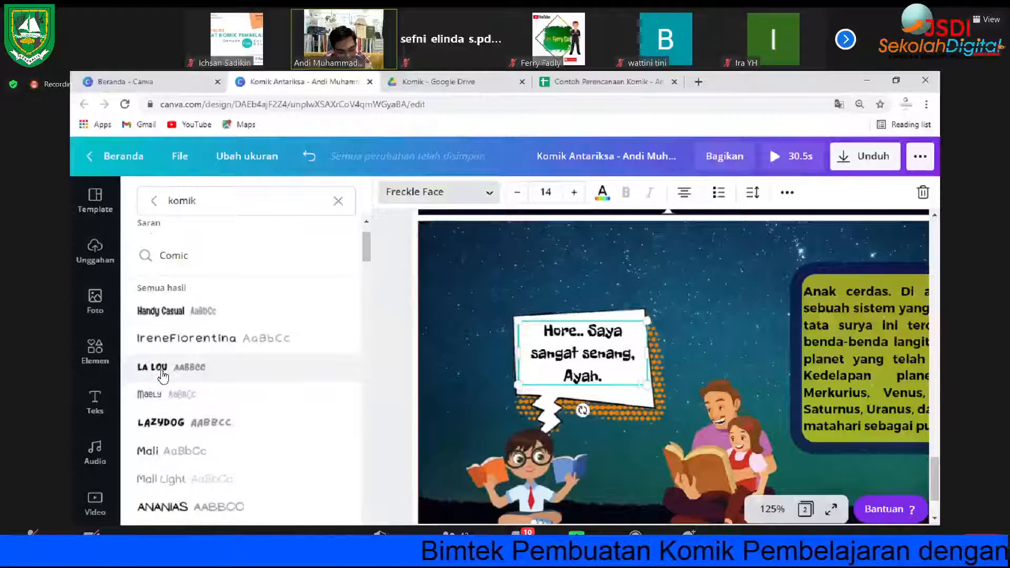
left_click(163, 375)
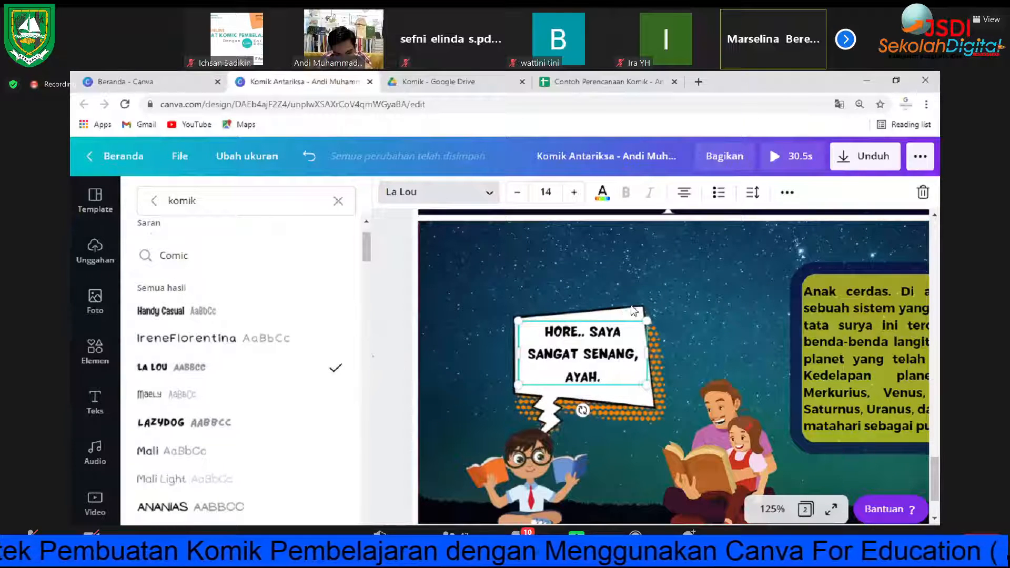
left_click(681, 296)
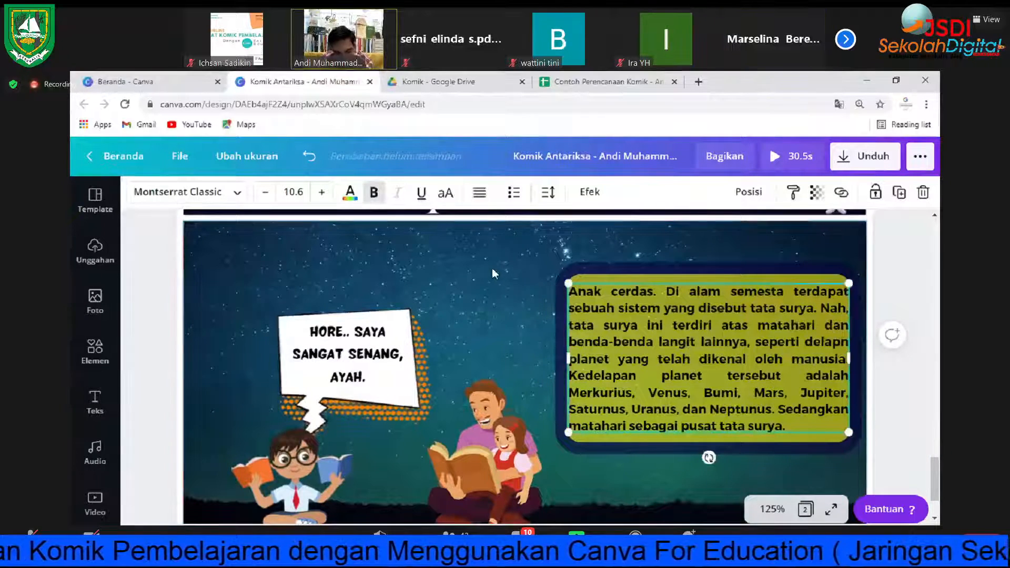
left_click(466, 285)
Step: Review page 2 and preview the comic full screen, switching between the cover and page 2 to check their animations
scroll(468, 288, "down", 2)
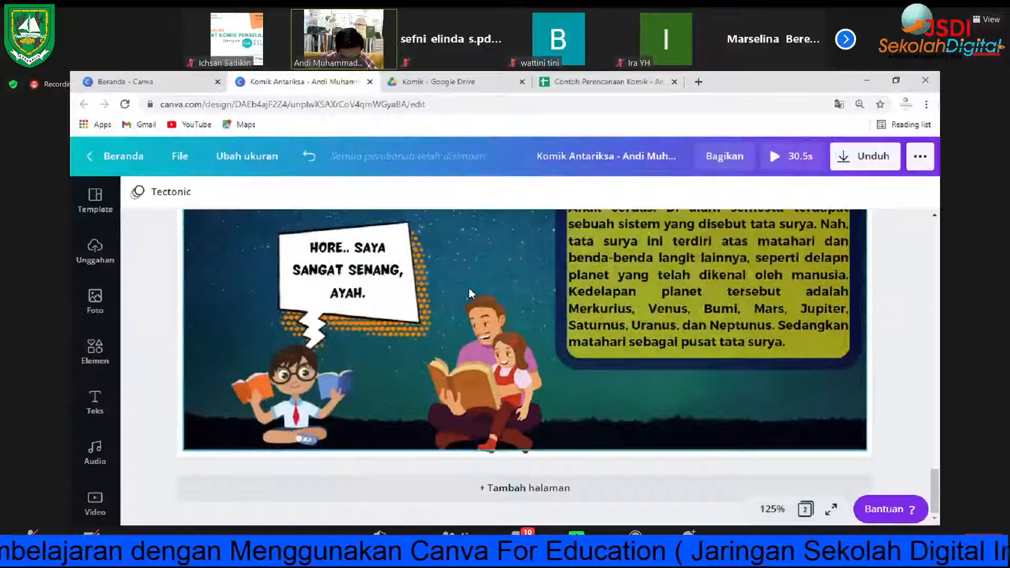
scroll(468, 288, "up", 10)
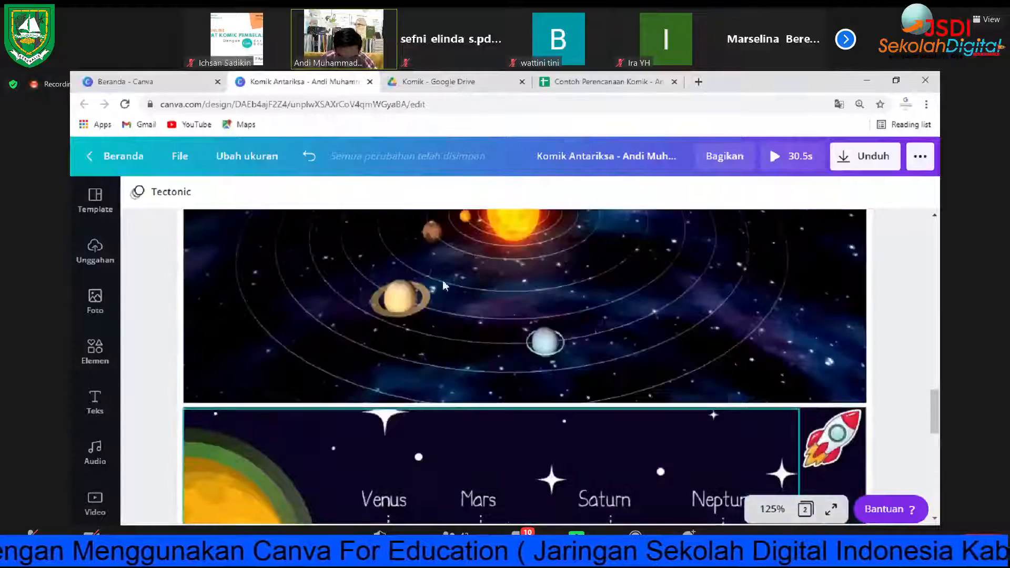
scroll(443, 284, "up", 3)
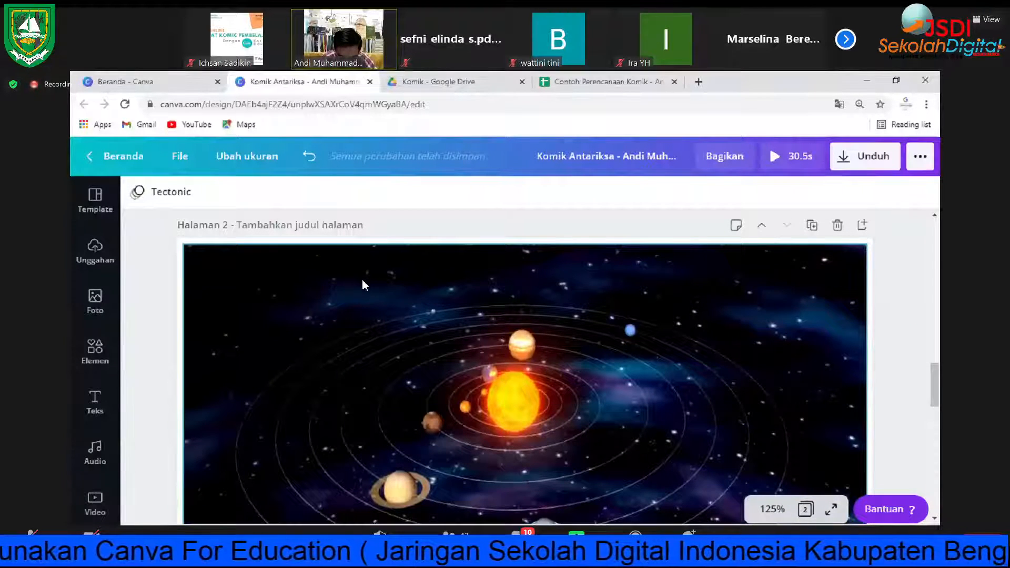
scroll(362, 280, "down", 12)
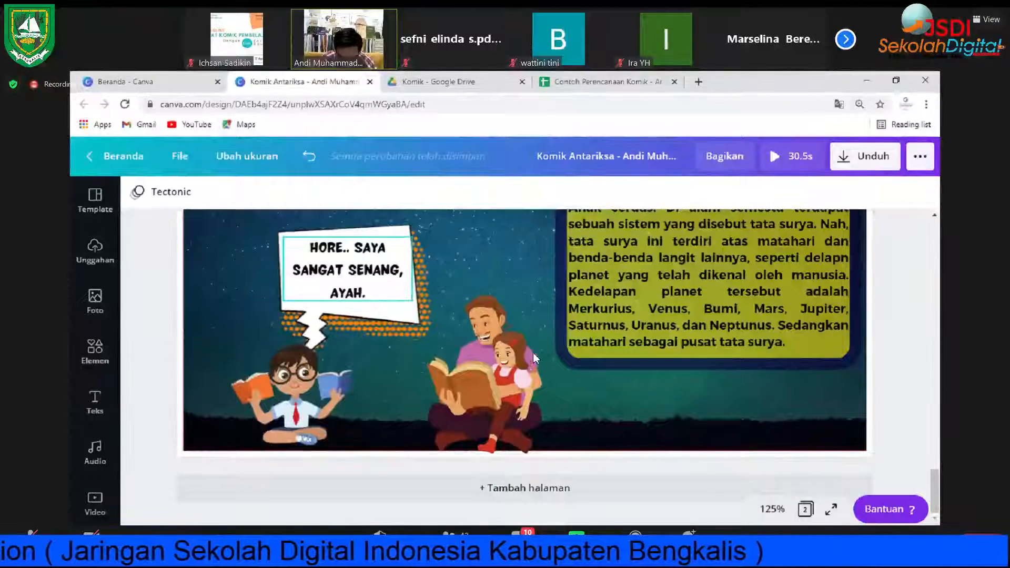
key("F11")
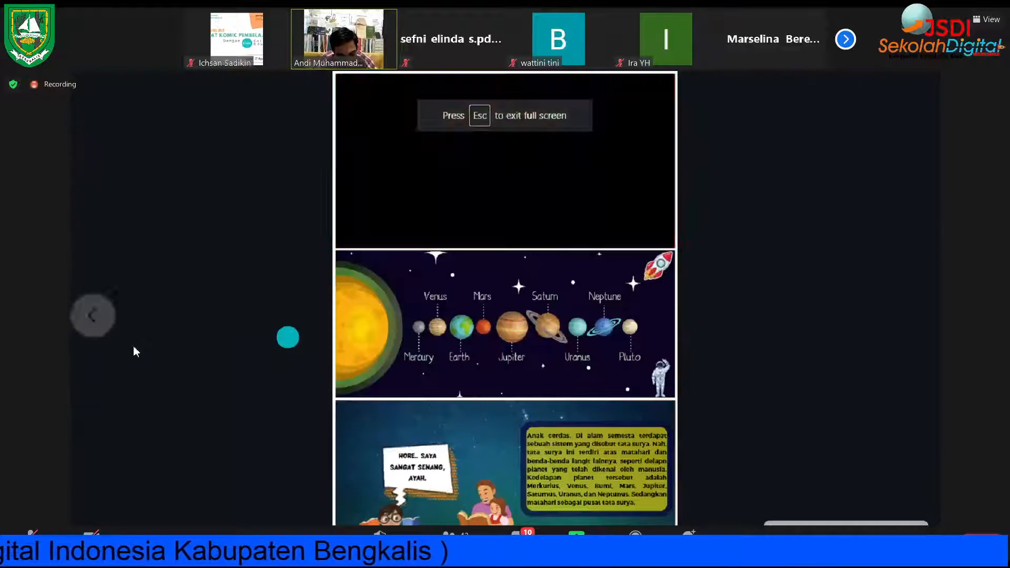
left_click(93, 316)
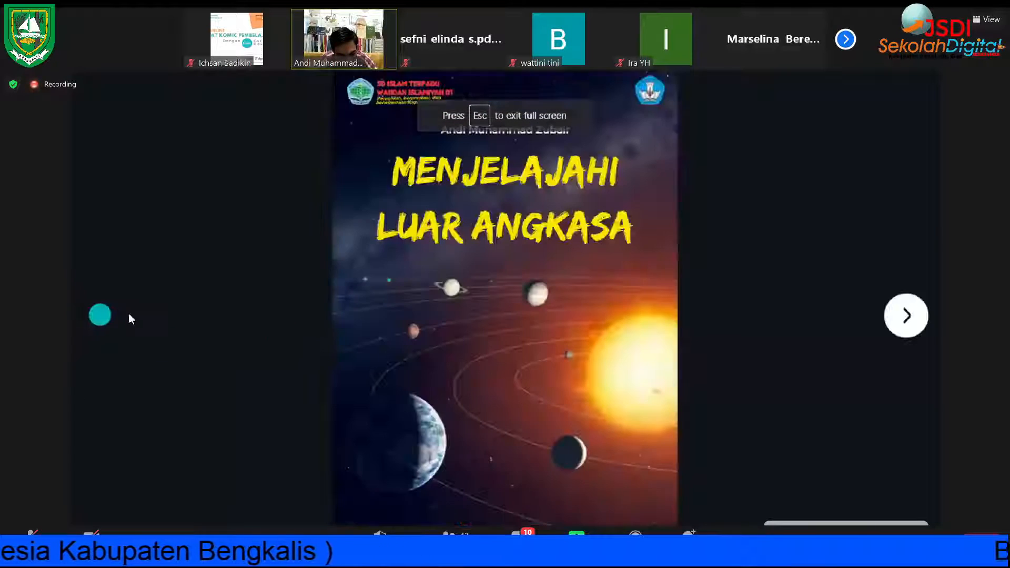
left_click(419, 264)
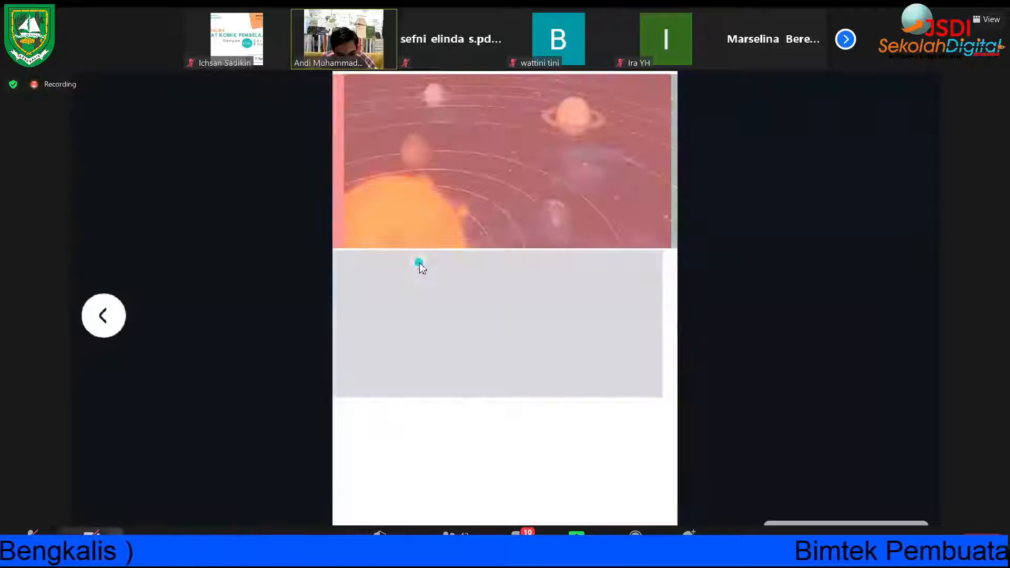
left_click(103, 319)
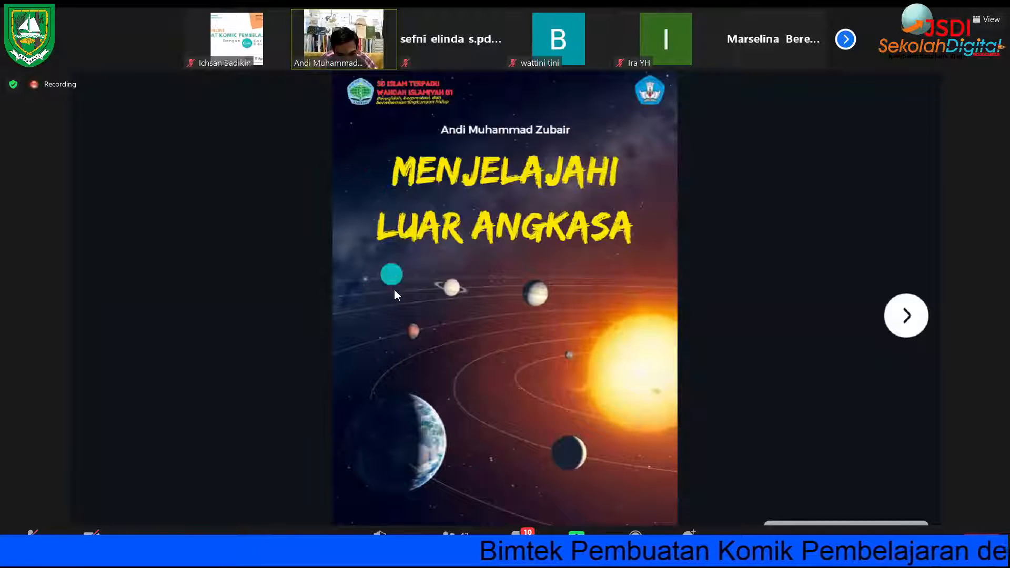
left_click(394, 291)
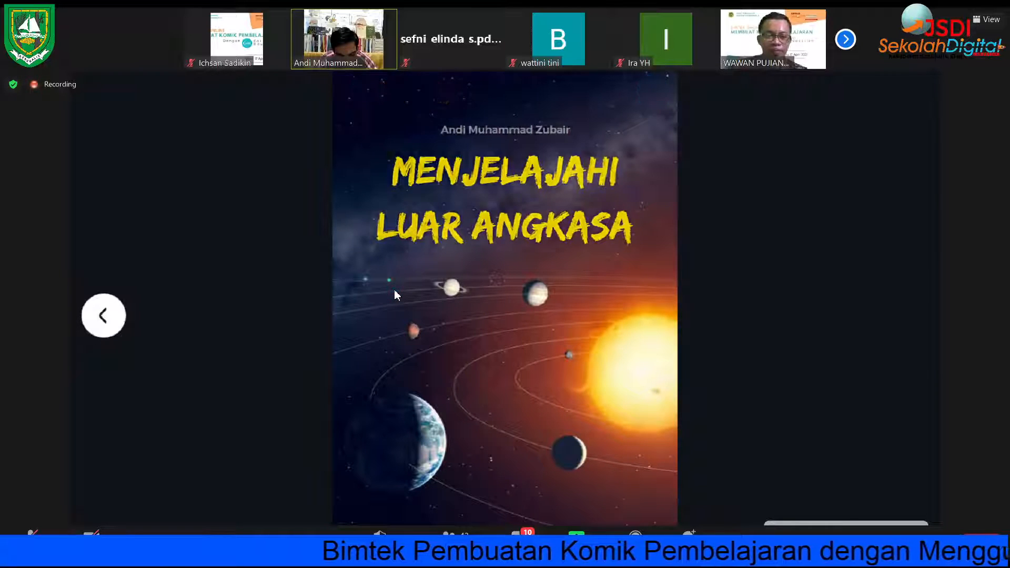
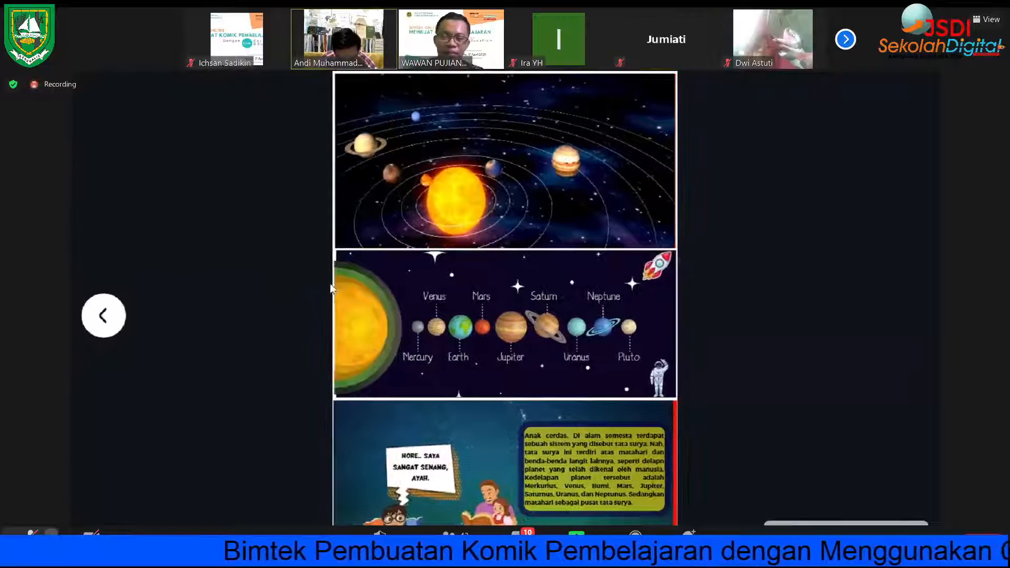
Step: Remove the Tectonic page animation from the "Menjelajahi Luar Angkasa" cover by setting it to None
scroll(334, 264, "up", 10)
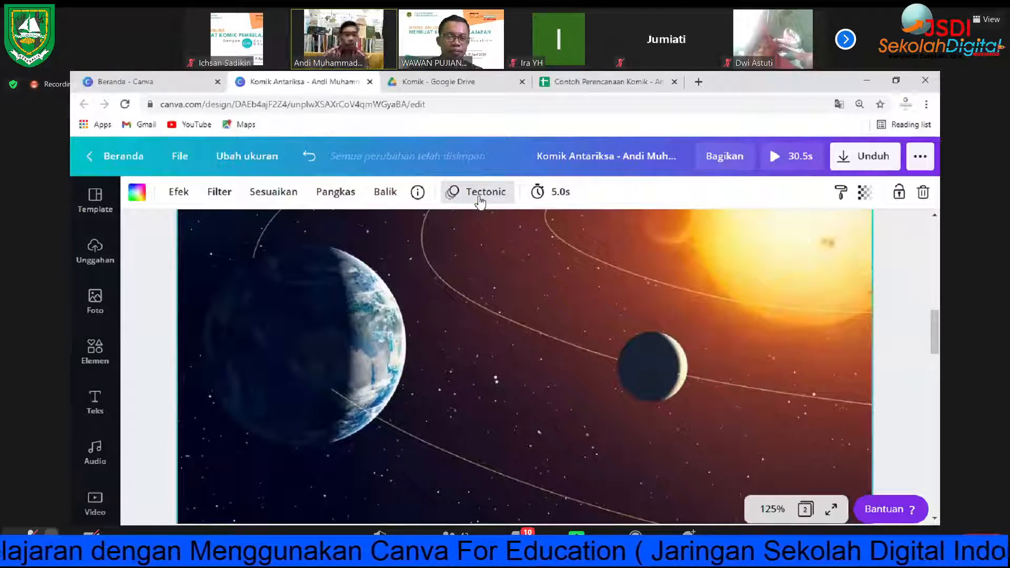
left_click(480, 199)
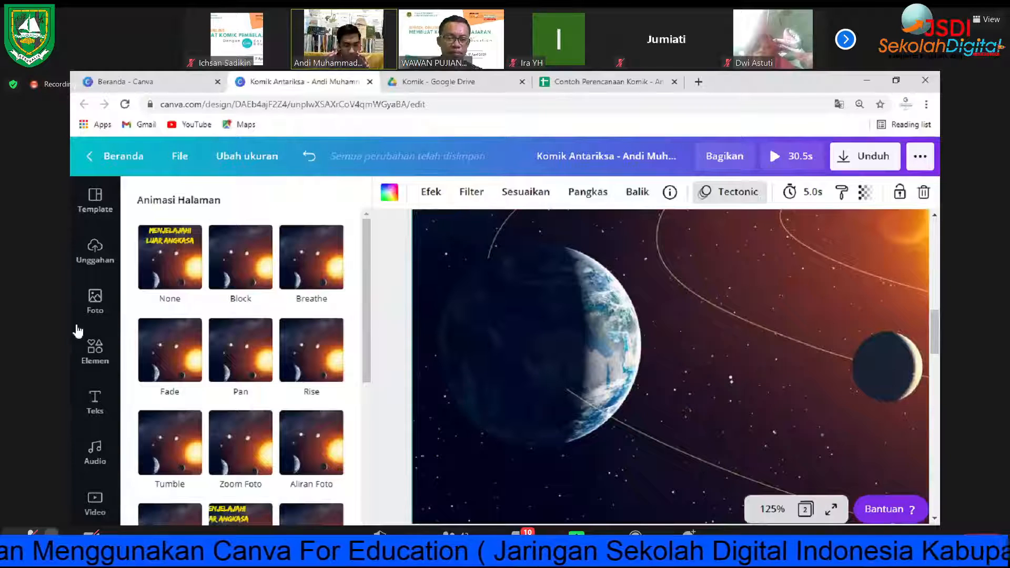
left_click(167, 272)
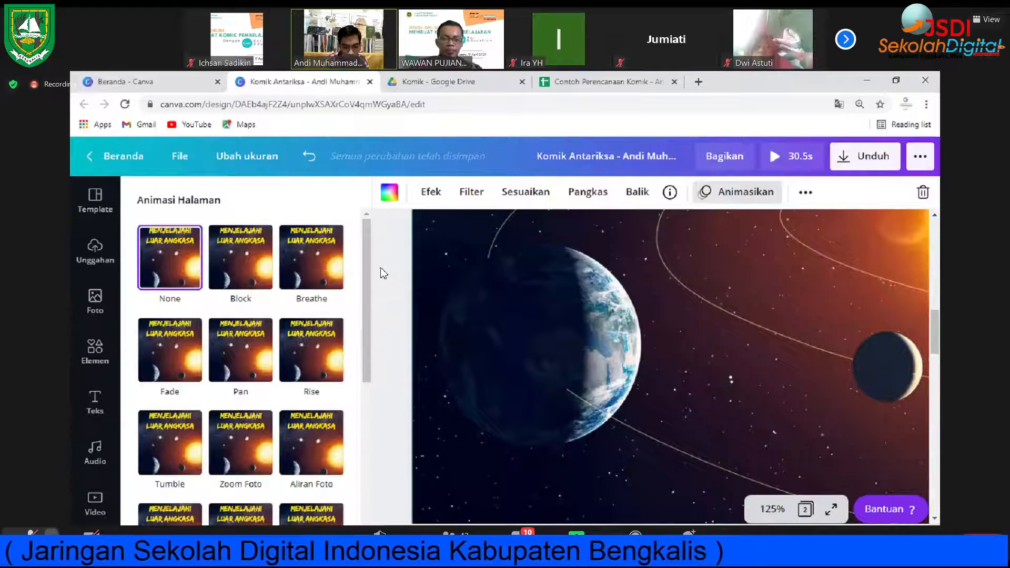
left_click(881, 376)
Step: Preview the cover and page 2 full screen to compare their animations, and return to the editor
left_click(831, 508)
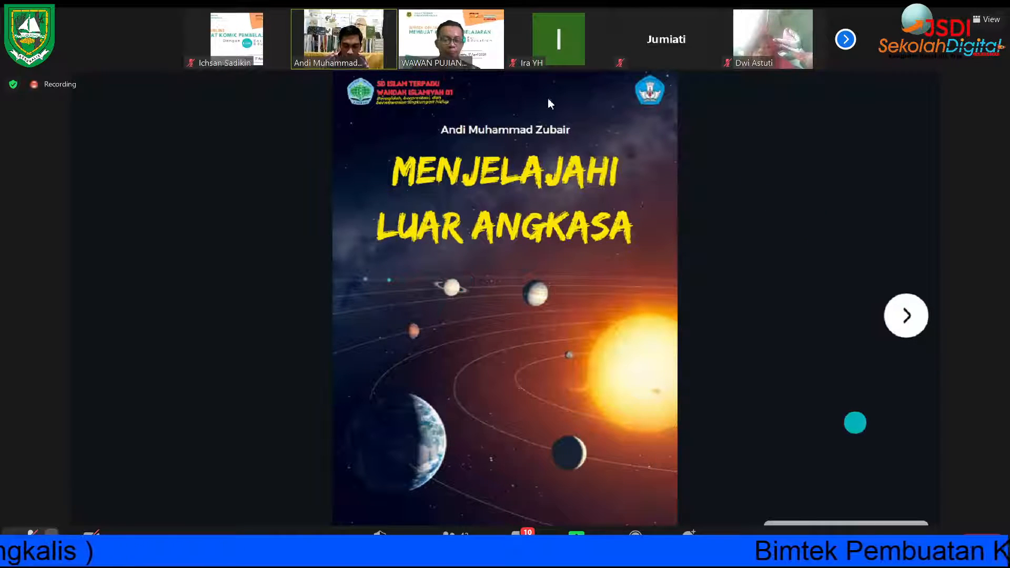
left_click(905, 327)
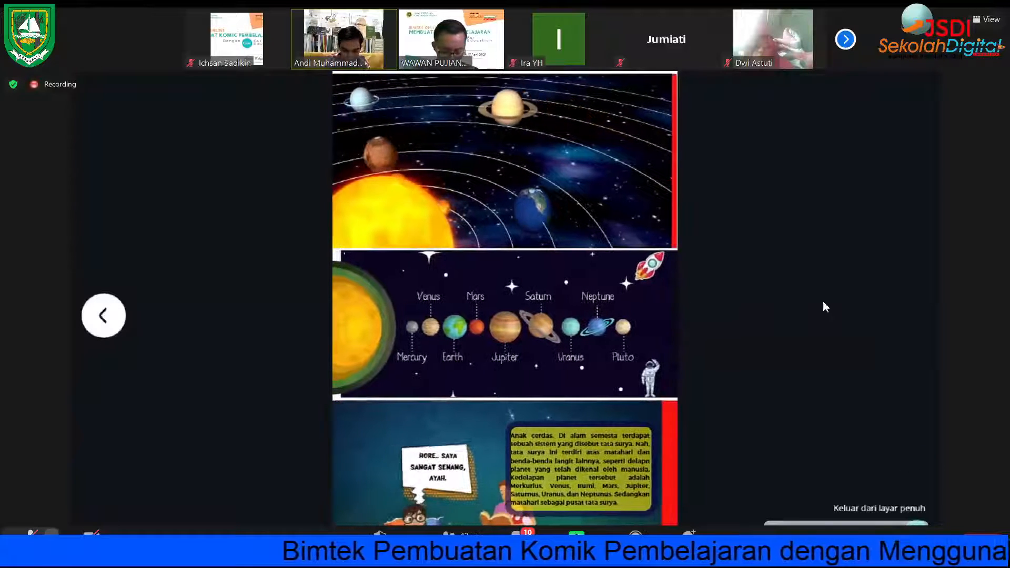
key("Escape")
Step: Open the page animation options for the cover on page 1
scroll(433, 280, "down", 5)
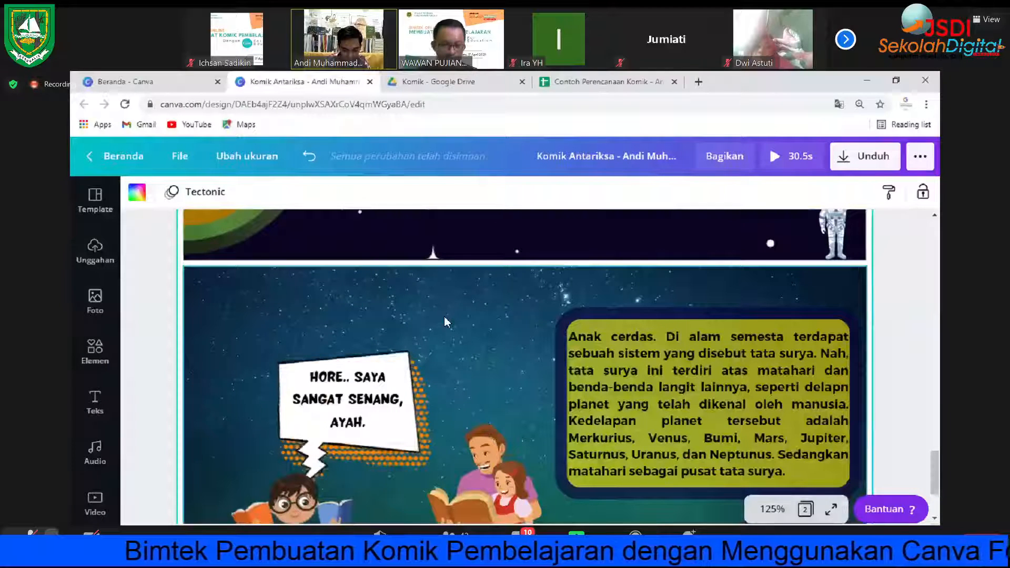
scroll(506, 320, "up", 1)
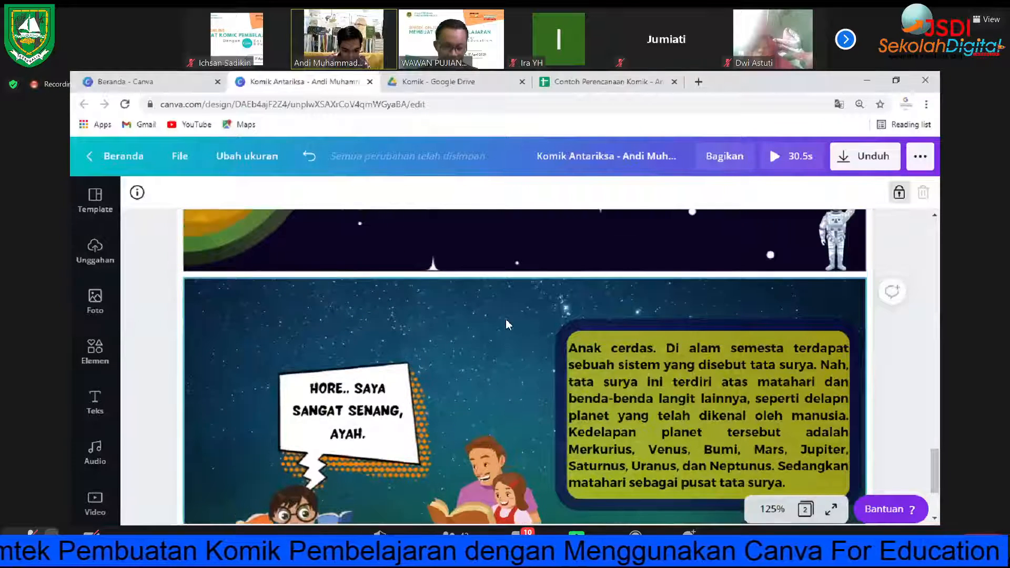
scroll(506, 319, "up", 10)
scroll(378, 267, "up", 5)
scroll(368, 254, "up", 10)
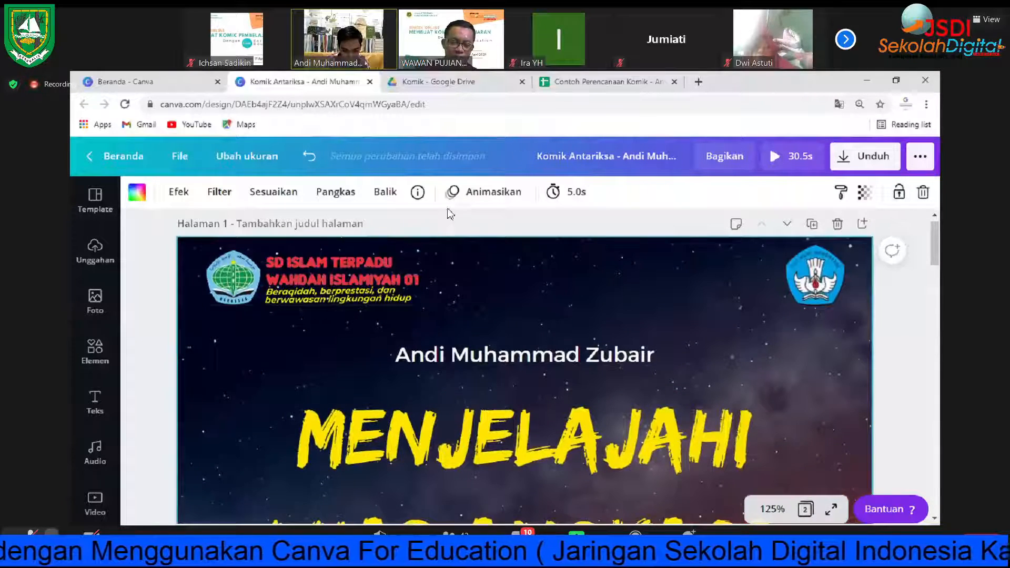
scroll(444, 220, "down", 2)
scroll(473, 216, "up", 3)
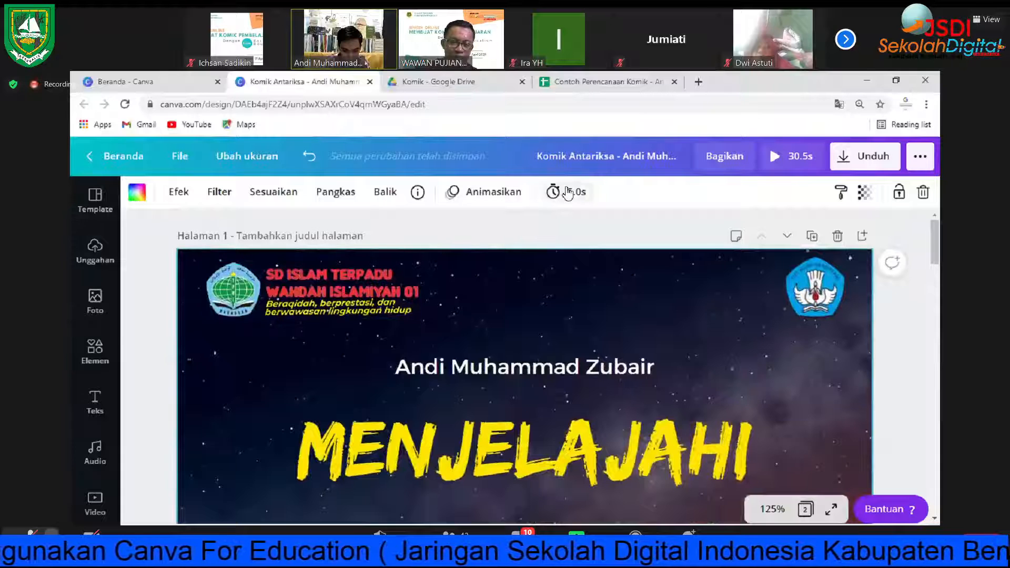
left_click(470, 195)
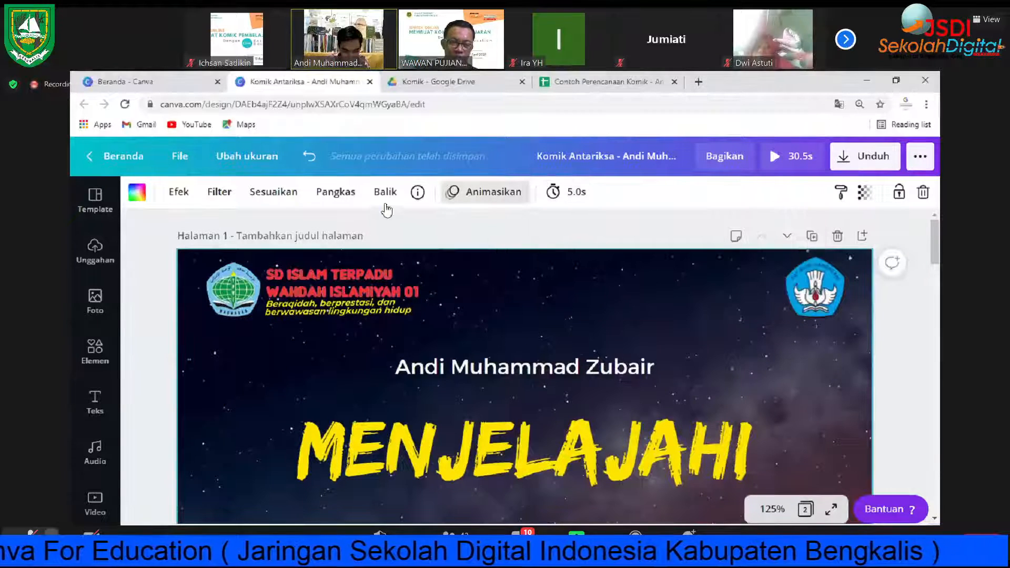
left_click(477, 199)
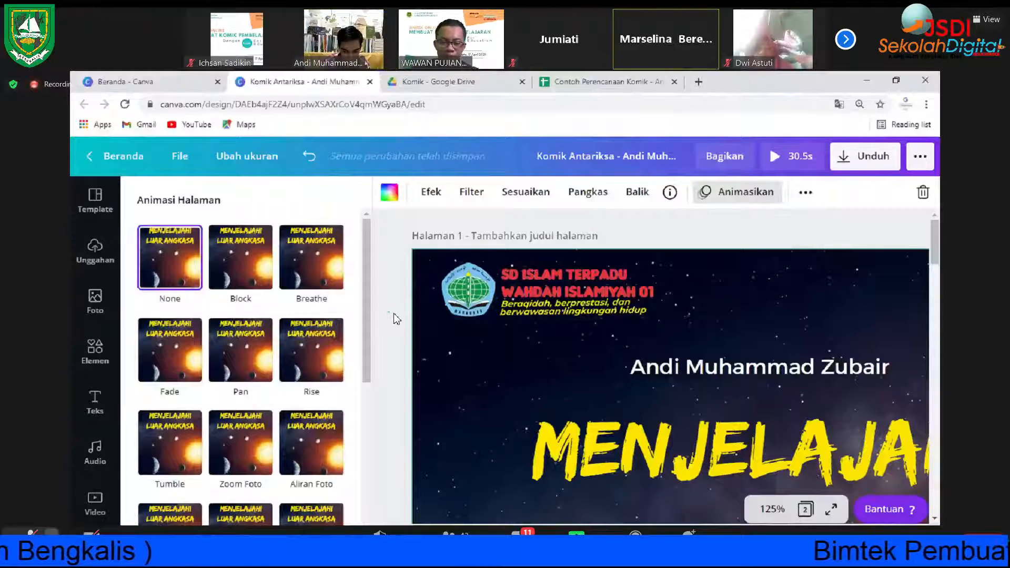
Step: Close the page animation options and review the cover and page 2 panels down to the end of the comic
left_click(396, 319)
scroll(397, 315, "down", 6)
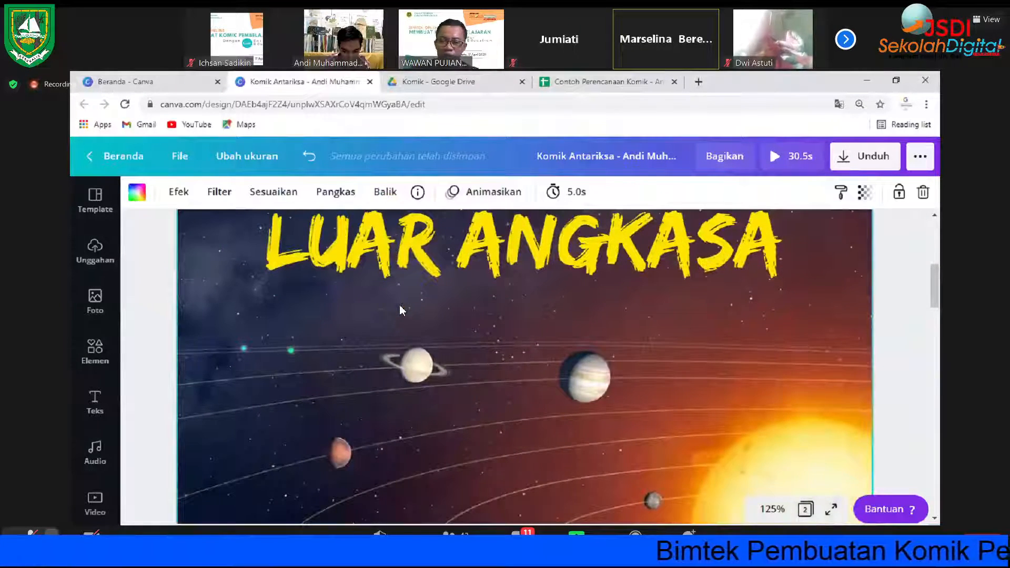
scroll(400, 310, "down", 10)
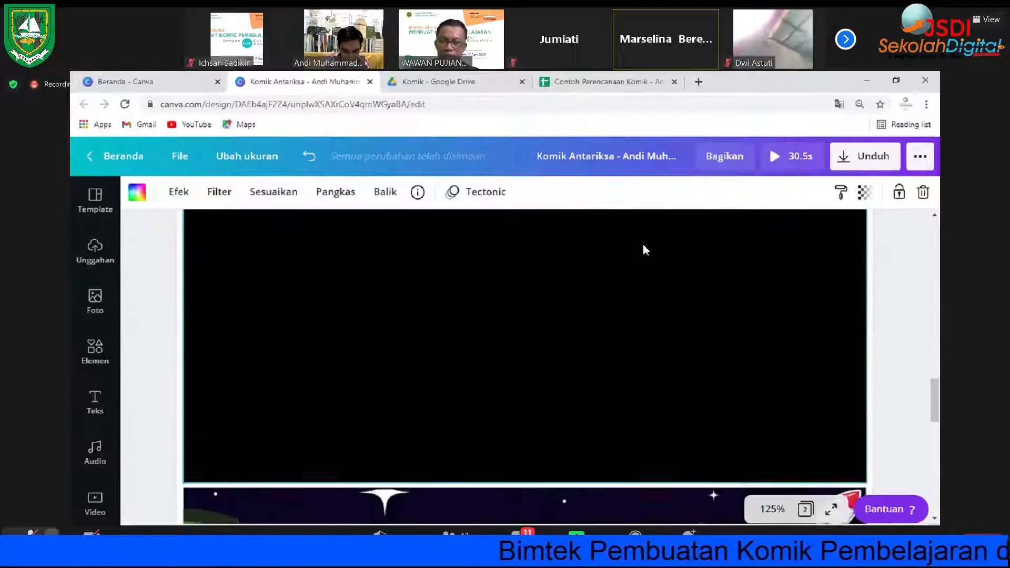
scroll(647, 248, "up", 3)
scroll(436, 317, "down", 10)
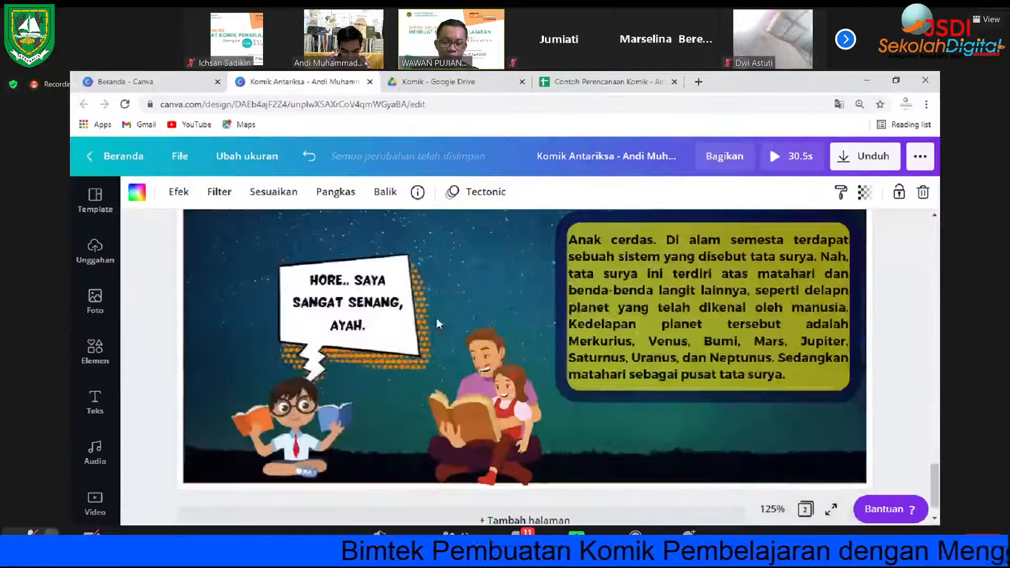
left_click(490, 258)
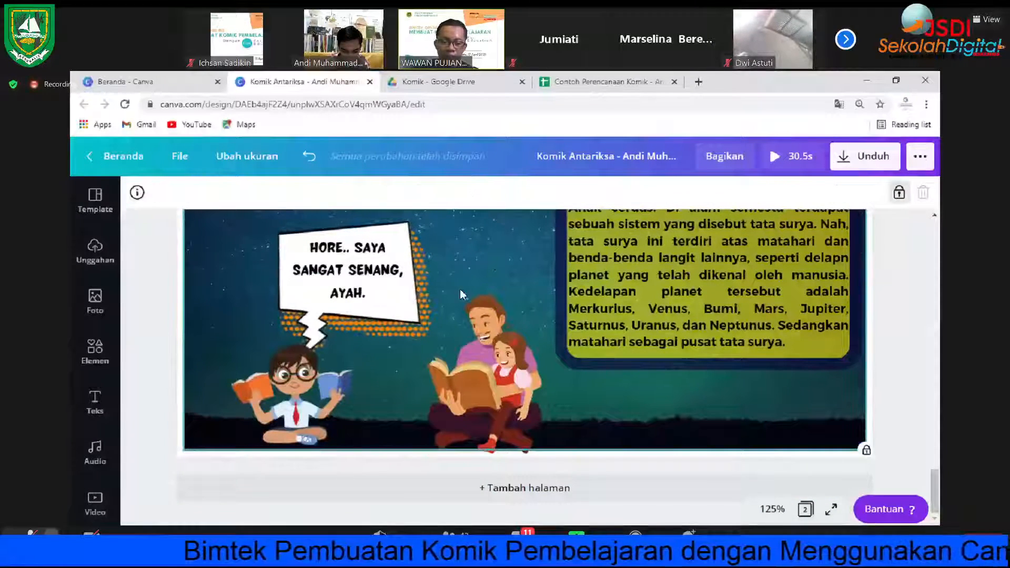
scroll(459, 289, "up", 5)
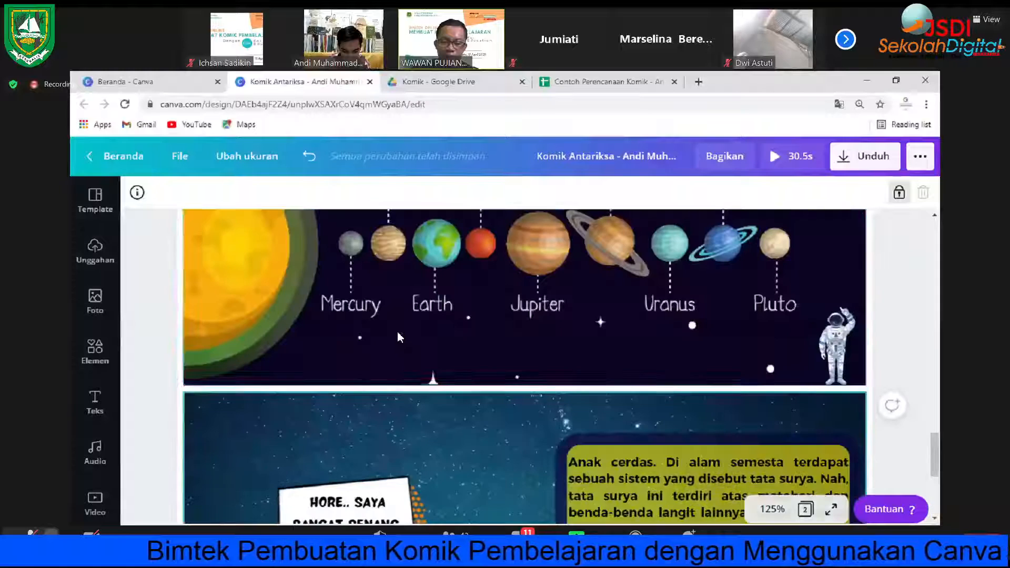
scroll(851, 259, "up", 5)
Step: Preview page 2 full screen with its solar system video, and return to the editor
left_click(850, 260)
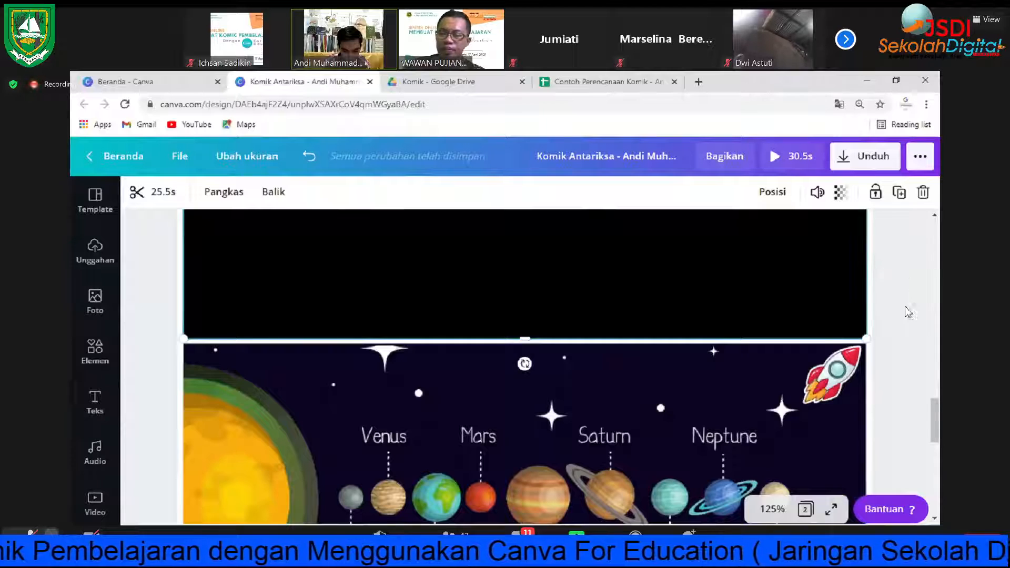
scroll(908, 313, "up", 5)
left_click(831, 509)
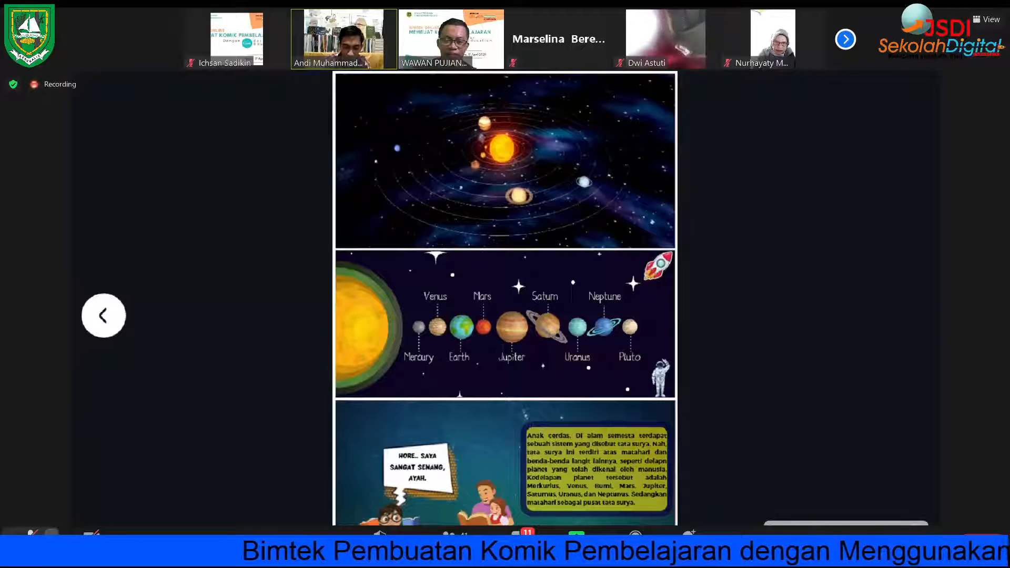
scroll(709, 253, "down", 10)
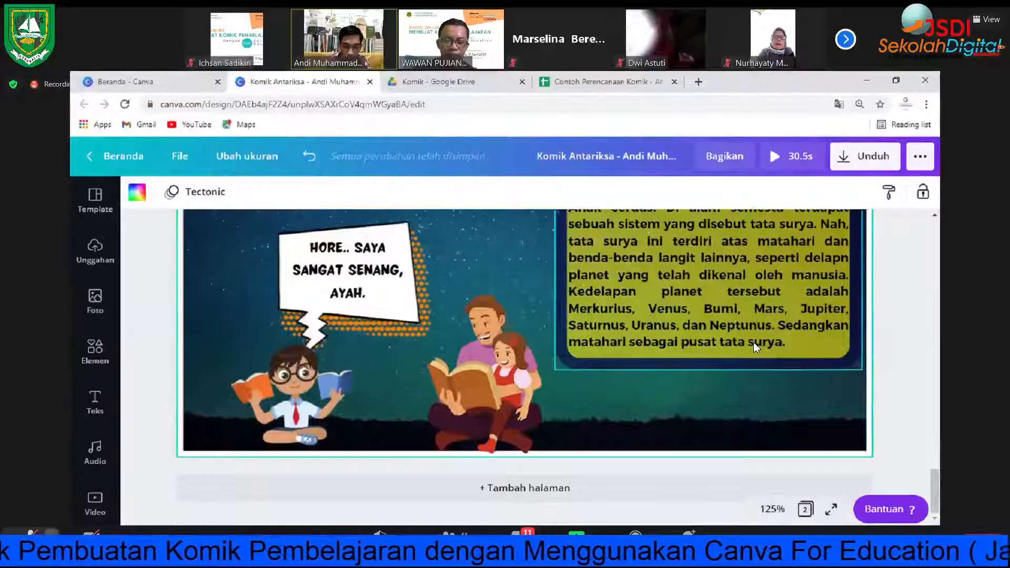
Step: Play the solar system video in the first panel of page 2
scroll(753, 342, "up", 10)
scroll(753, 343, "up", 3)
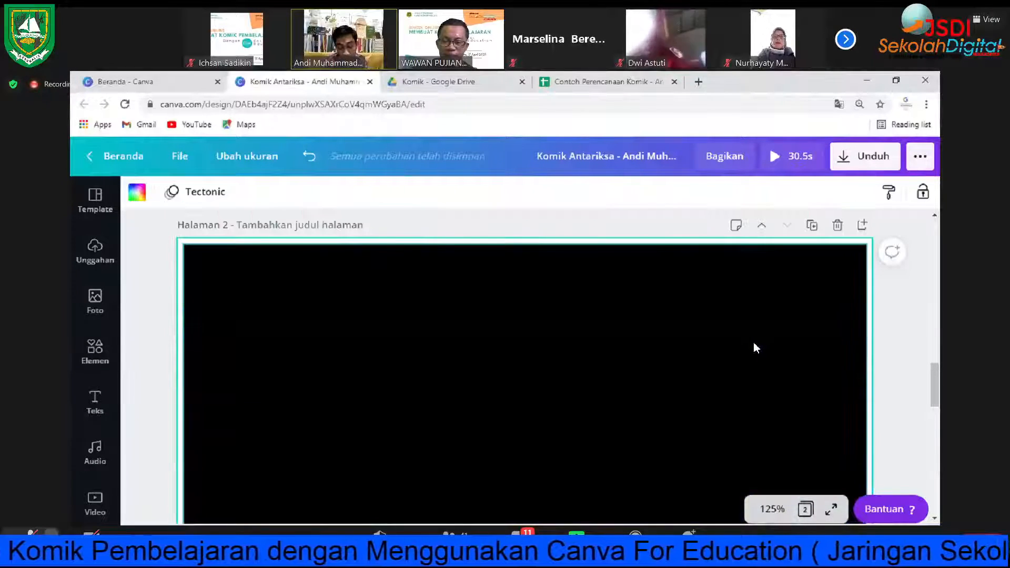
scroll(753, 342, "up", 1)
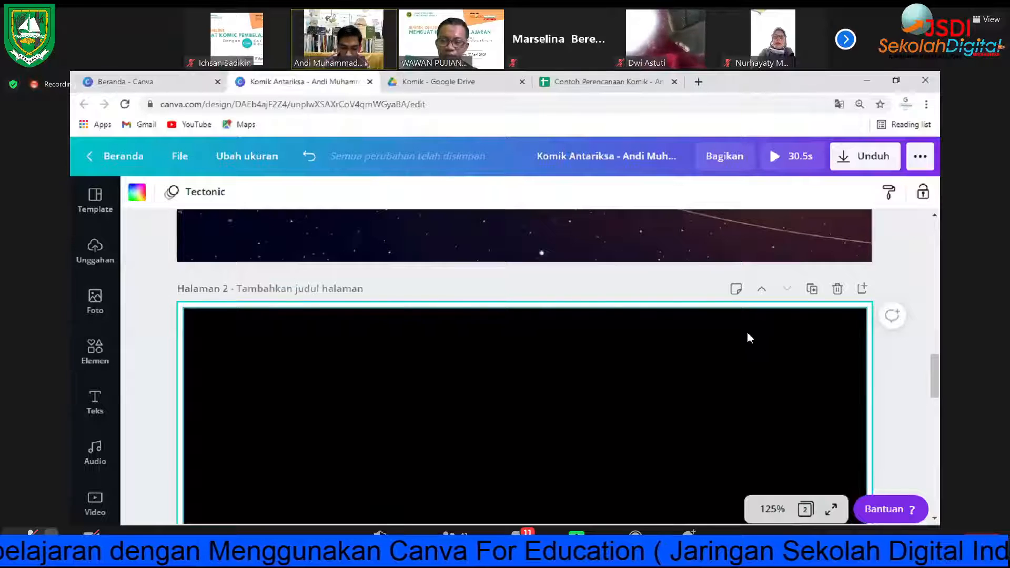
scroll(552, 369, "down", 3)
scroll(542, 342, "down", 1)
left_click(535, 305)
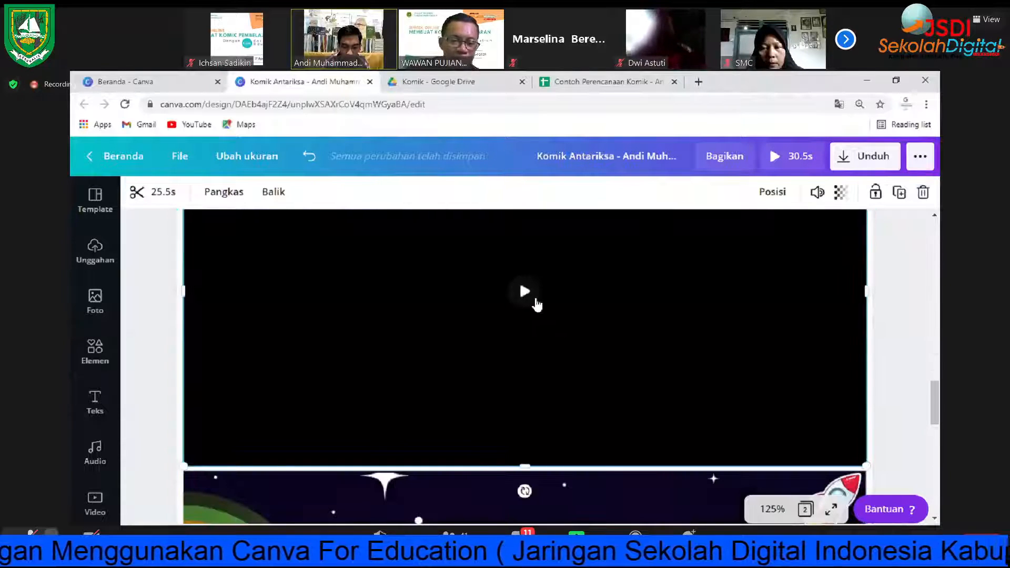
left_click(525, 291)
scroll(818, 365, "up", 3)
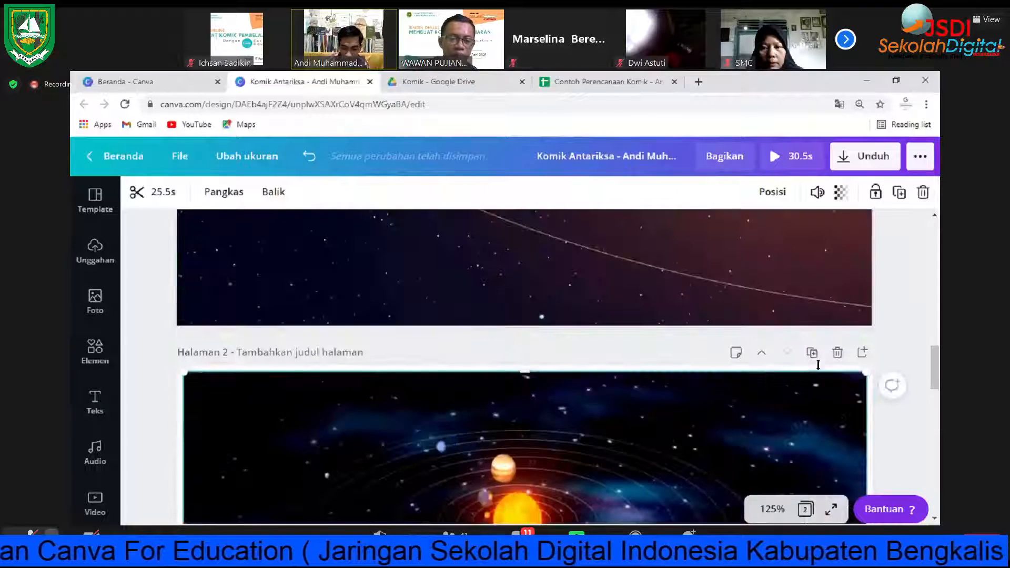
Step: Add a blank page after page 2 and search the elements for "background comic"
left_click(859, 351)
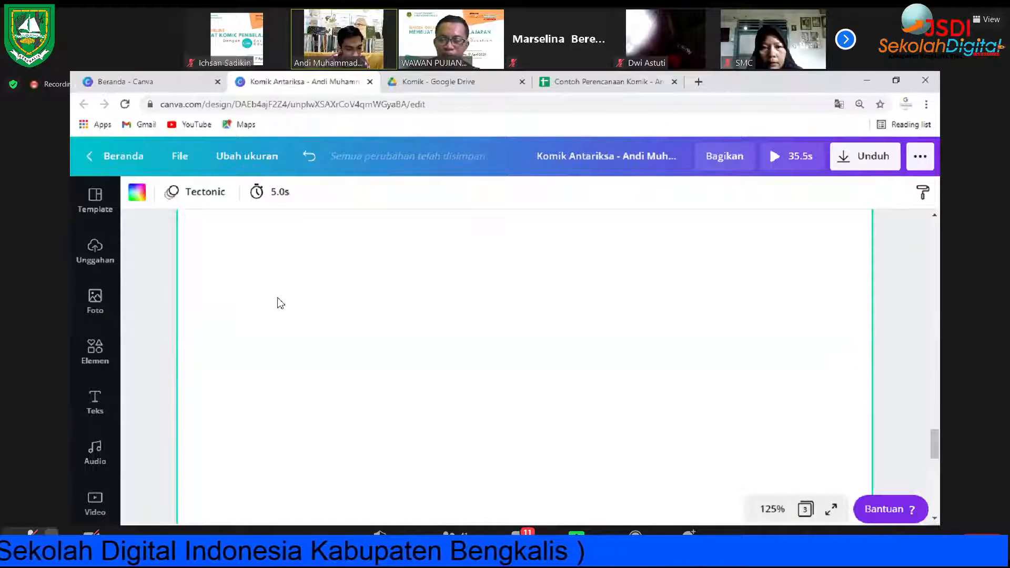
left_click(98, 354)
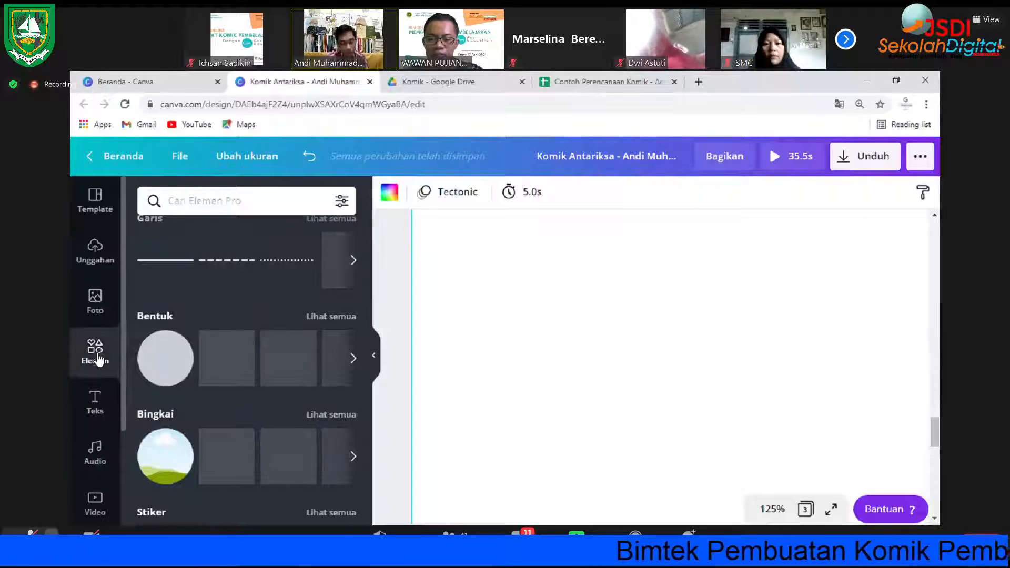
left_click(219, 196)
type("backgr")
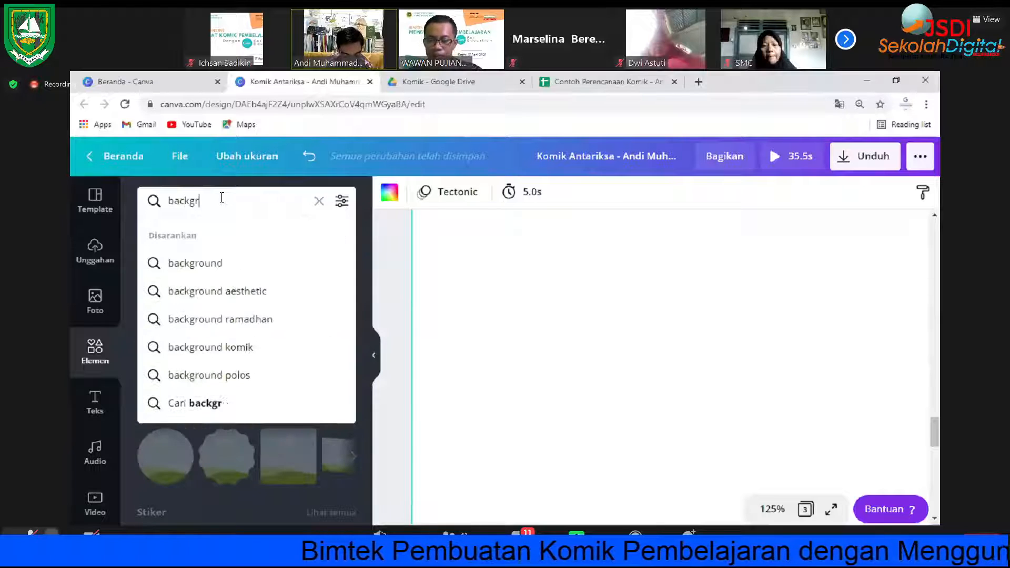
type("ound")
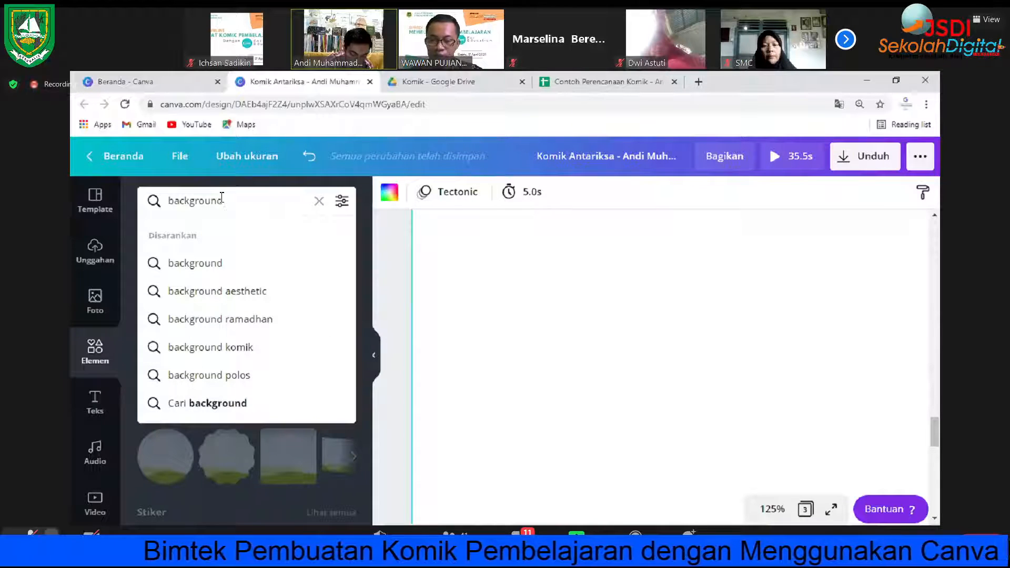
type(" comic")
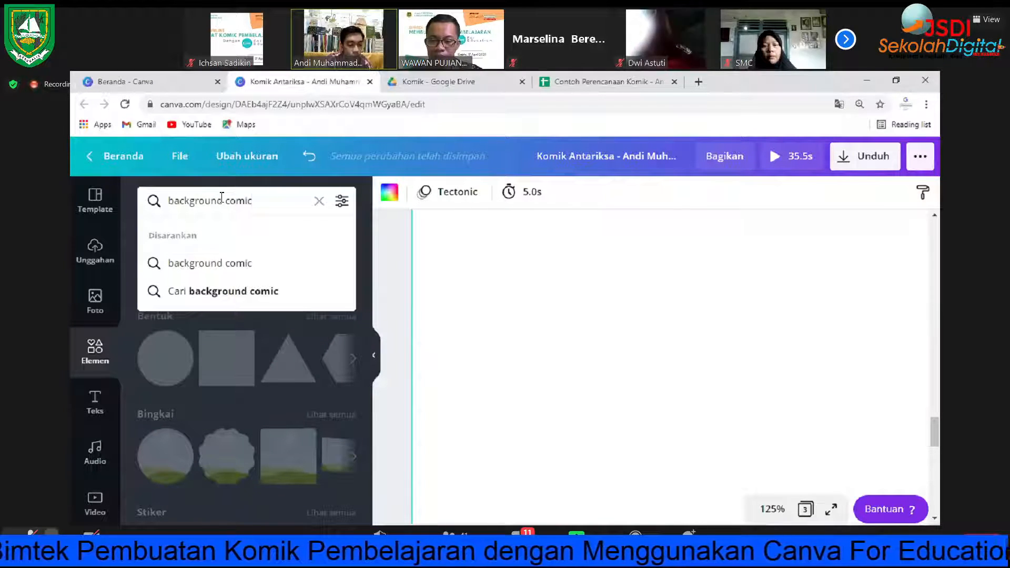
key("Return")
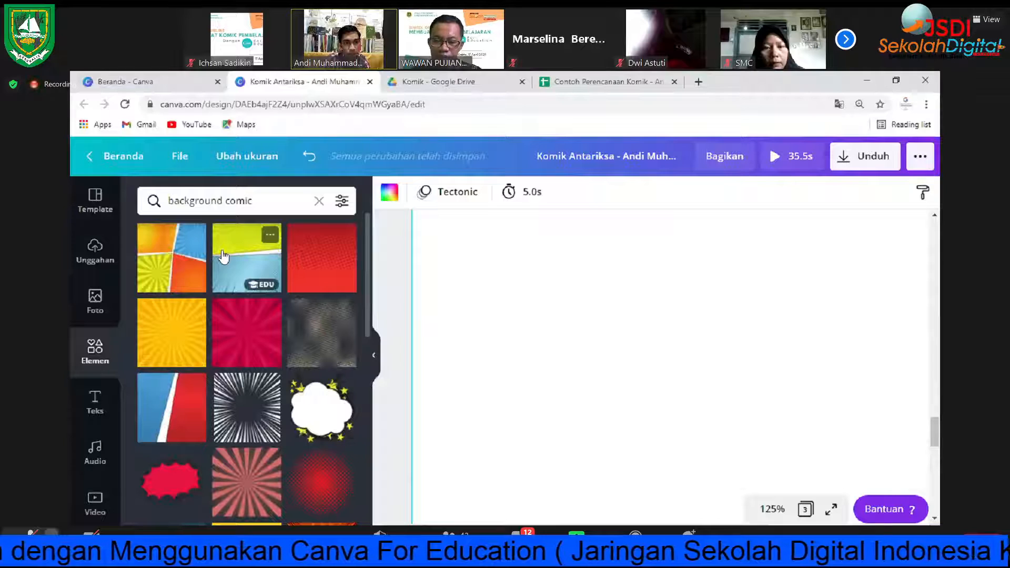
Step: Browse the comic background results and insert the four-section red, teal and orange halftone background on page 3
scroll(223, 255, "down", 4)
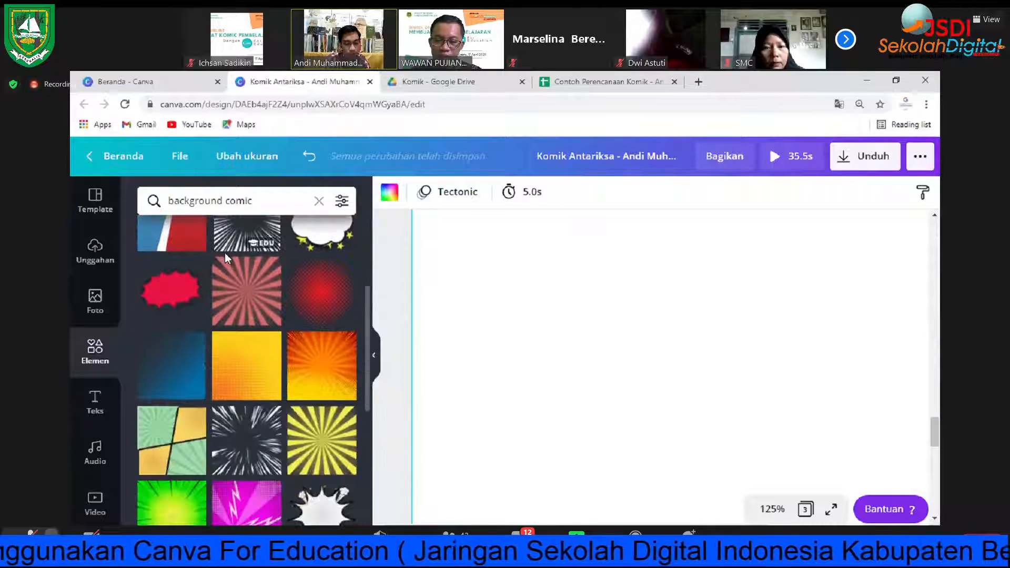
scroll(227, 255, "down", 5)
scroll(233, 265, "down", 10)
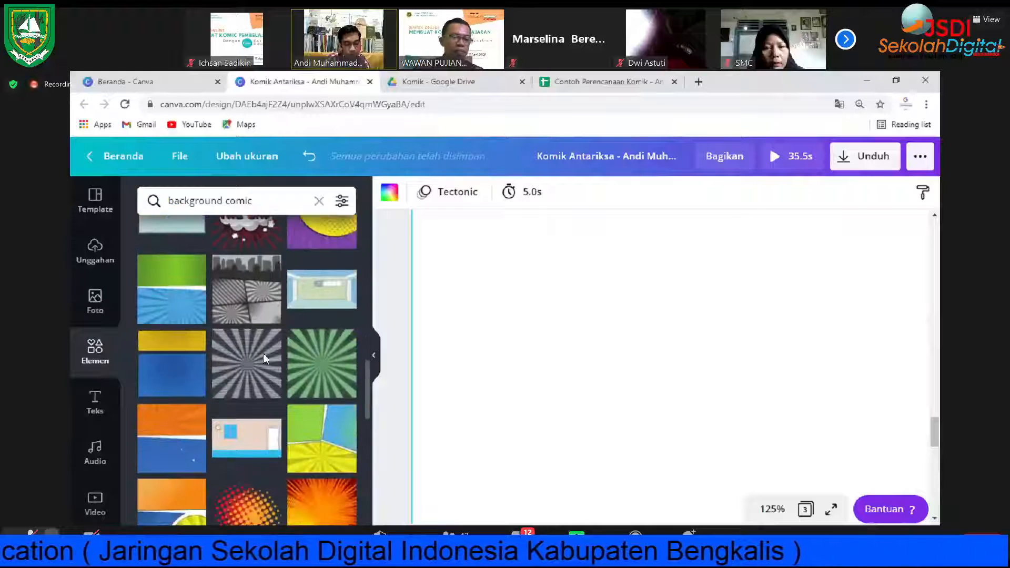
scroll(265, 370, "down", 1)
scroll(267, 388, "down", 6)
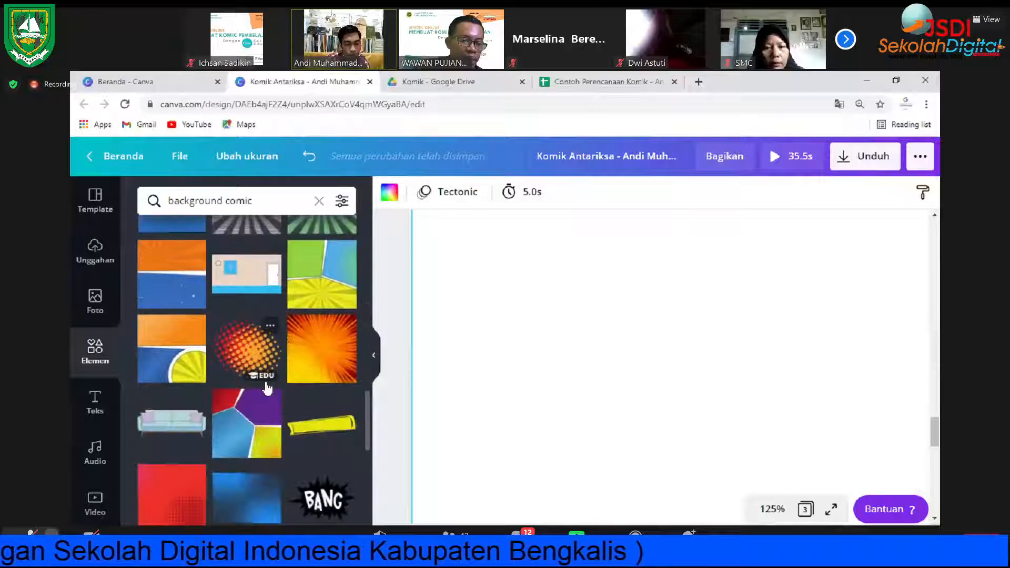
scroll(266, 381, "up", 5)
scroll(266, 380, "down", 8)
scroll(267, 388, "down", 1)
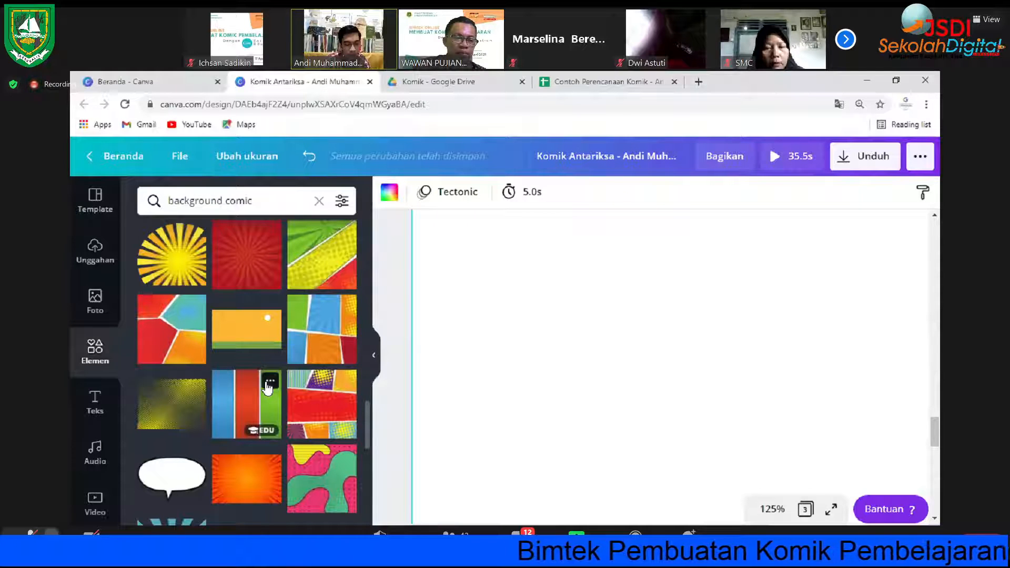
scroll(267, 388, "down", 3)
scroll(268, 387, "up", 1)
left_click(376, 356)
Step: Examine the end of page 2 and the inserted comic background on page 3, keeping the background selected
scroll(505, 352, "up", 5)
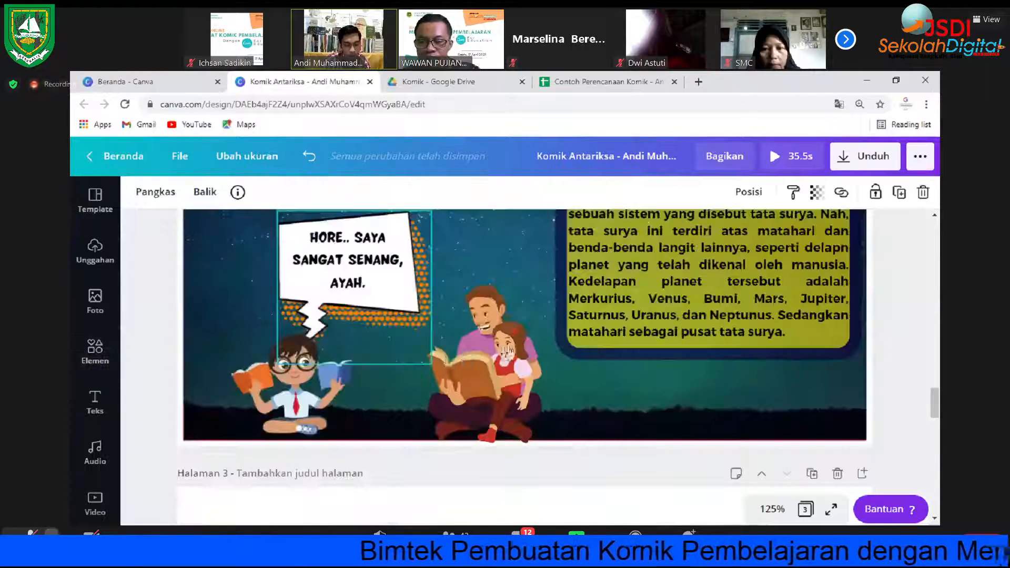
scroll(506, 352, "down", 5)
scroll(506, 347, "up", 2)
left_click(505, 345)
mouse_move(491, 322)
left_mouse_down()
mouse_move(480, 287)
mouse_move(482, 313)
left_mouse_up()
scroll(487, 326, "down", 1)
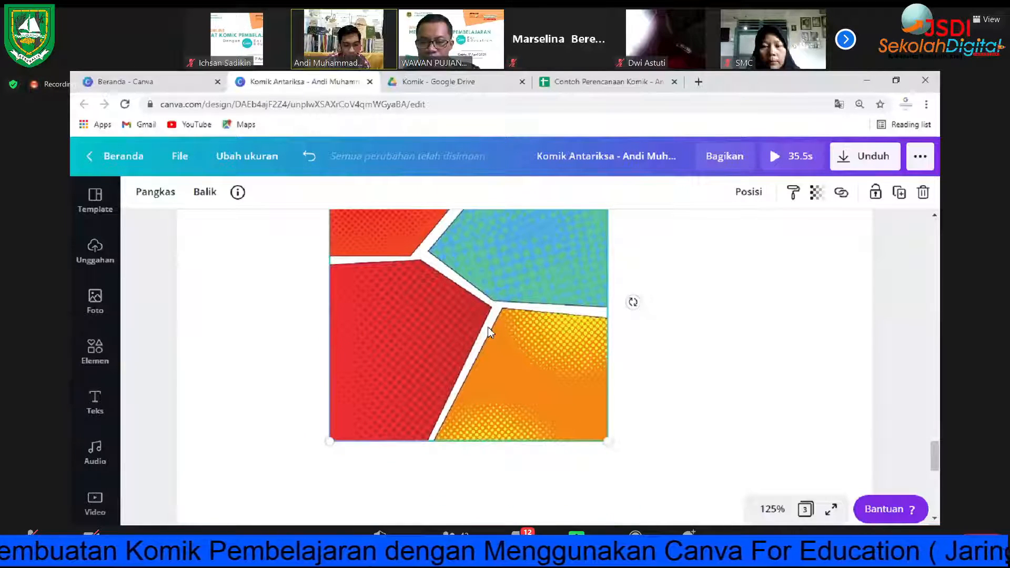
scroll(488, 329, "up", 2)
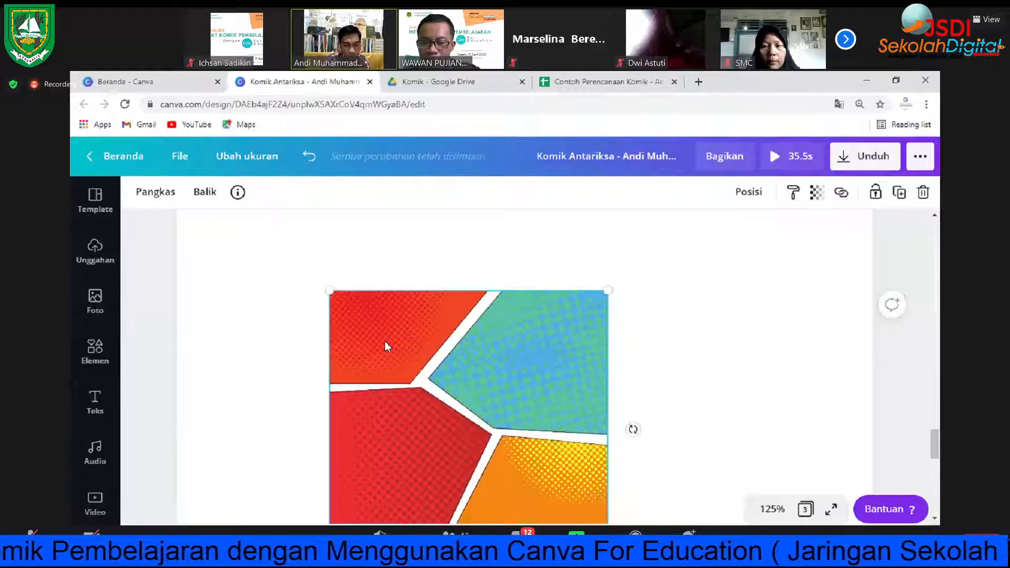
scroll(733, 331, "down", 1)
left_click(733, 331)
left_click(433, 348)
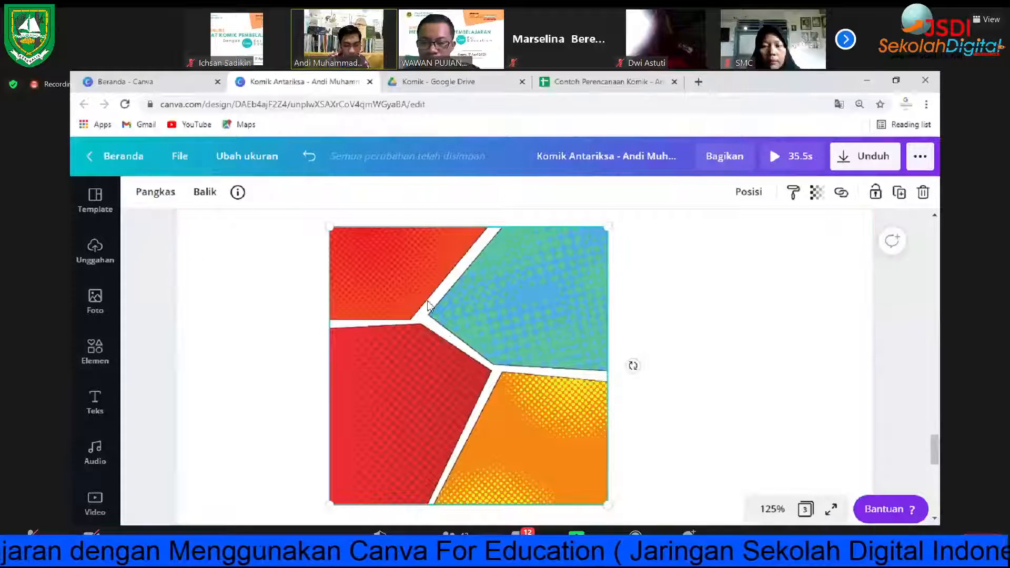
scroll(428, 311, "up", 1)
scroll(403, 282, "down", 1)
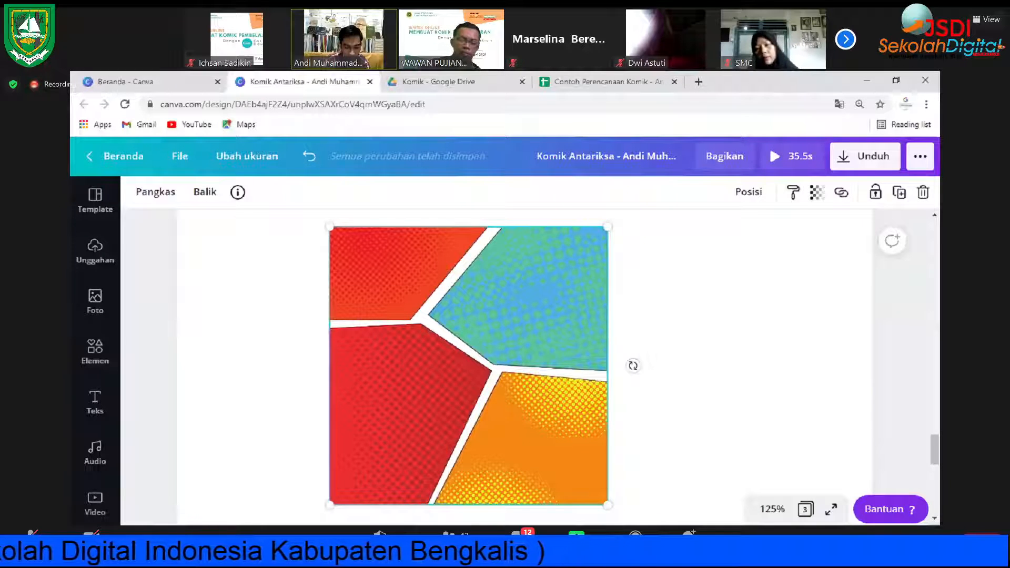
Step: Rotate the comic background on page 3 by 90 degrees clockwise
left_click_drag(633, 365, 473, 410)
left_click_drag(479, 446, 492, 413)
mouse_move(685, 354)
left_mouse_down()
mouse_move(583, 349)
mouse_move(687, 342)
mouse_move(677, 354)
left_mouse_up()
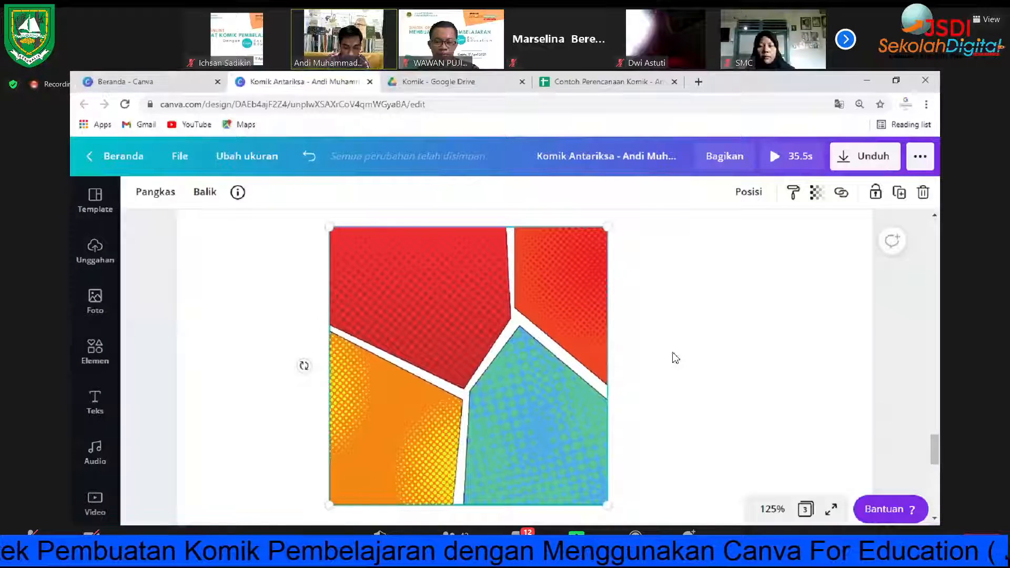
left_click(677, 354)
Step: Move the comic background to the upper-left corner of page 3
scroll(529, 405, "up", 3)
left_click_drag(474, 391, 379, 208)
scroll(421, 335, "up", 3)
left_click_drag(417, 334, 451, 287)
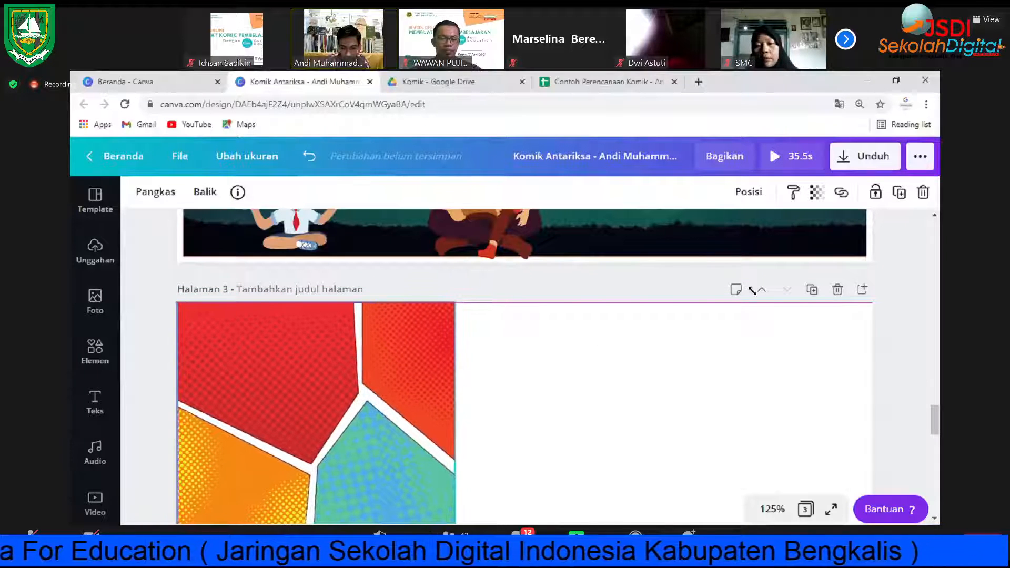
Step: Enlarge the comic background until it spans the full width of page 3 and most of its height
left_click_drag(744, 234, 874, 373)
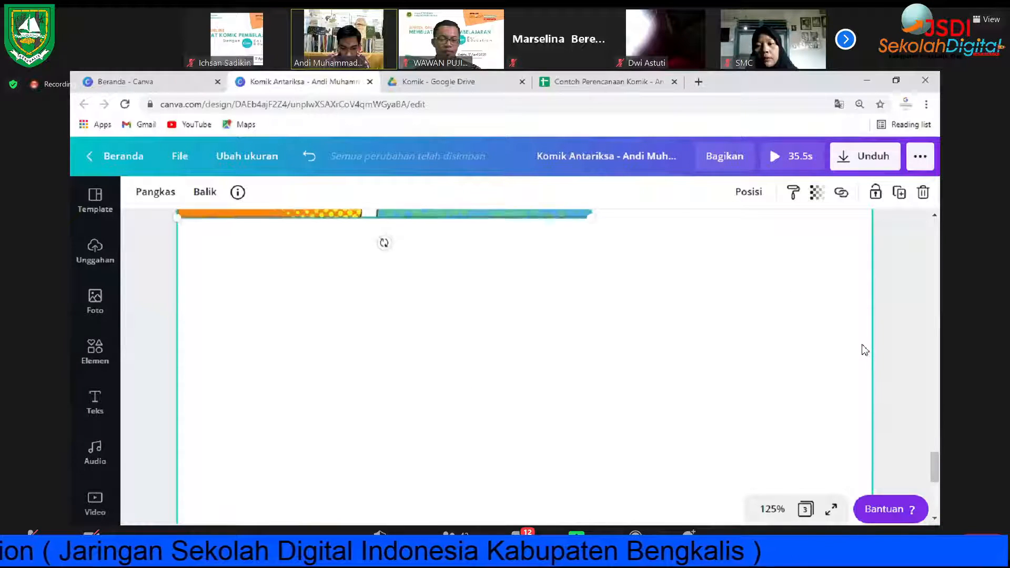
scroll(382, 312, "down", 4)
left_click_drag(171, 261, 78, 452)
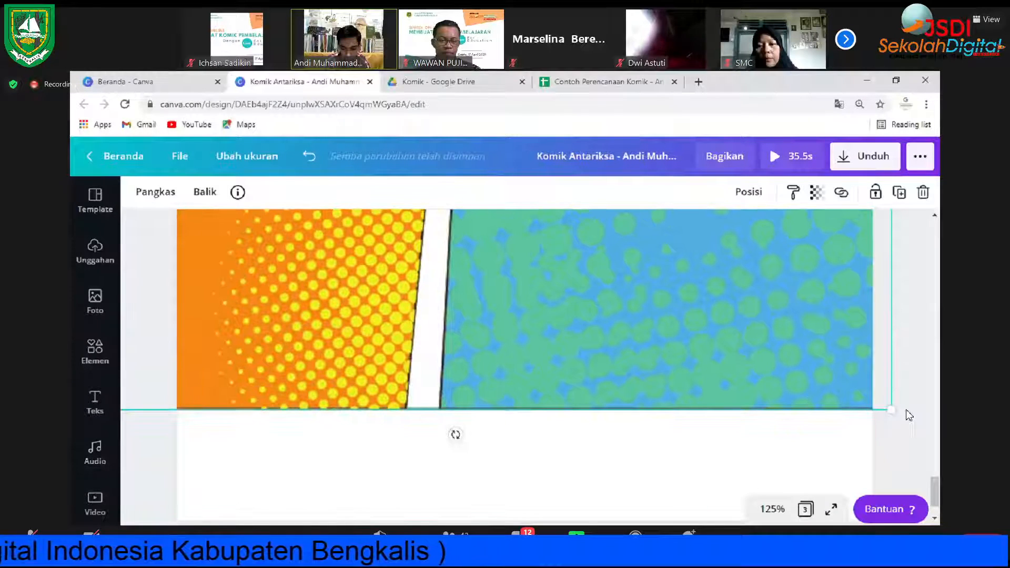
left_click_drag(892, 409, 937, 491)
scroll(806, 345, "down", 2)
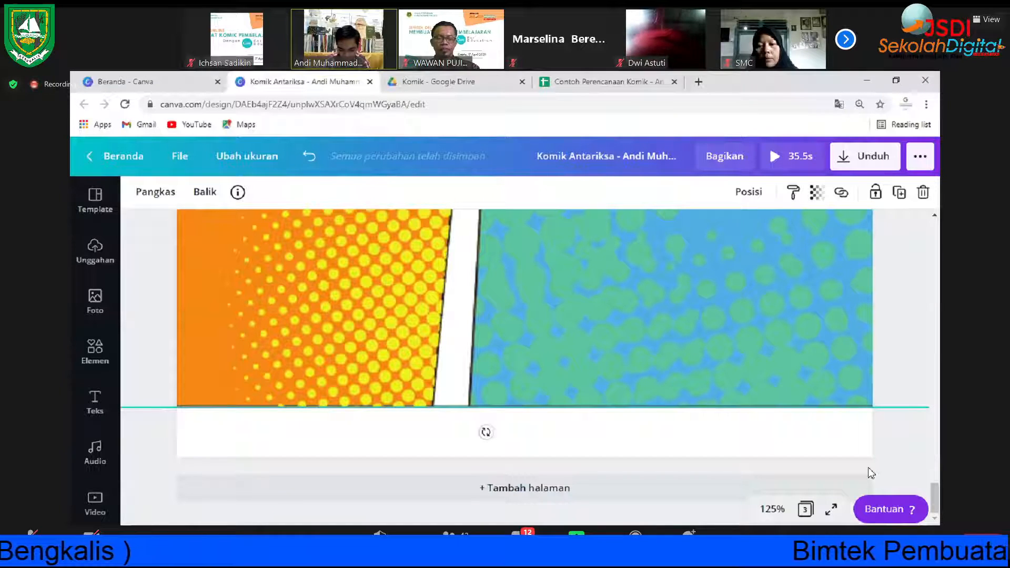
Step: Enlarge the comic background further so it reaches the bottom edge of page 3, and check its coverage
left_click(771, 509)
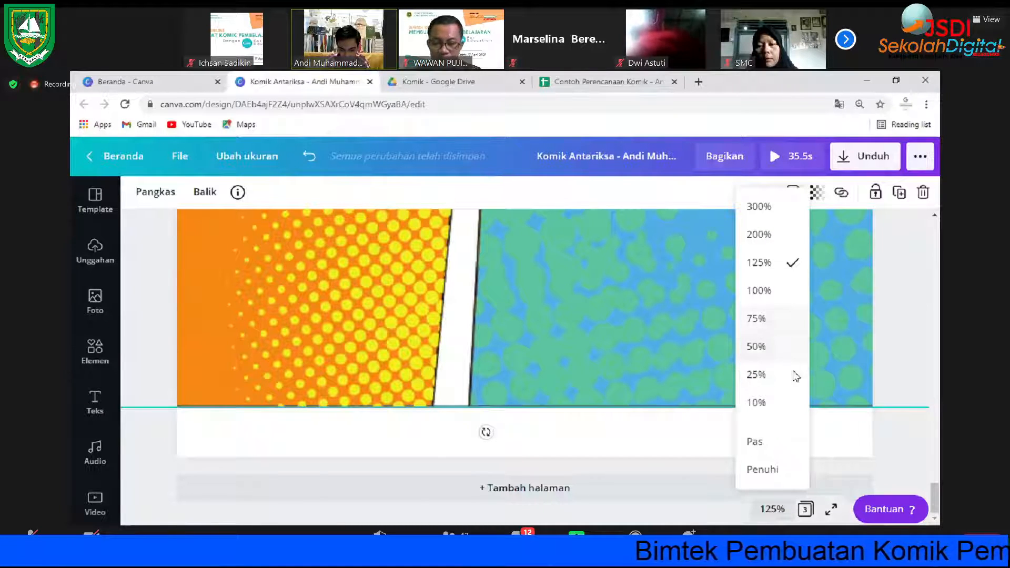
left_click(773, 318)
left_click_drag(793, 440, 813, 458)
left_click(860, 383)
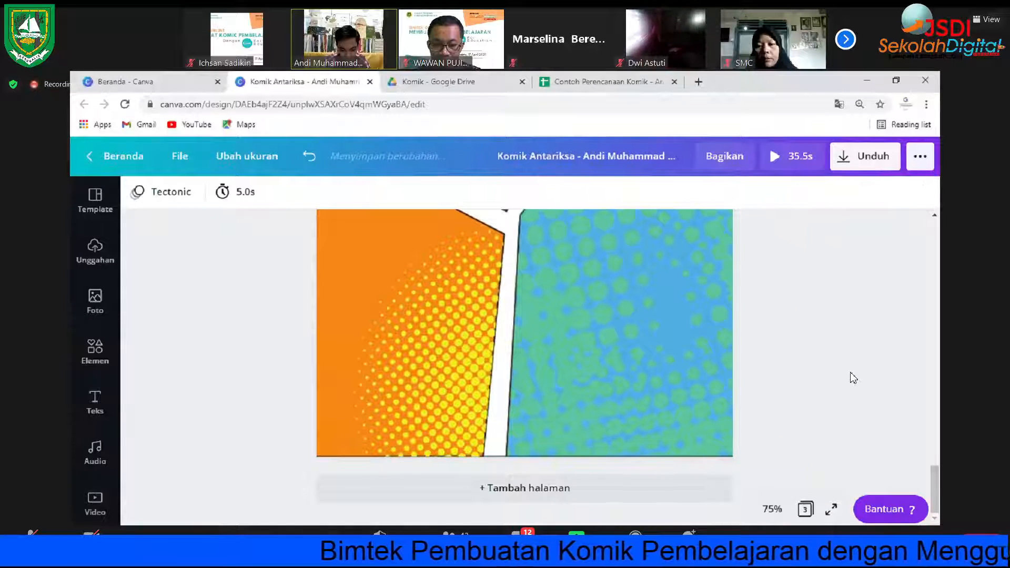
scroll(789, 363, "up", 5)
scroll(572, 337, "down", 5)
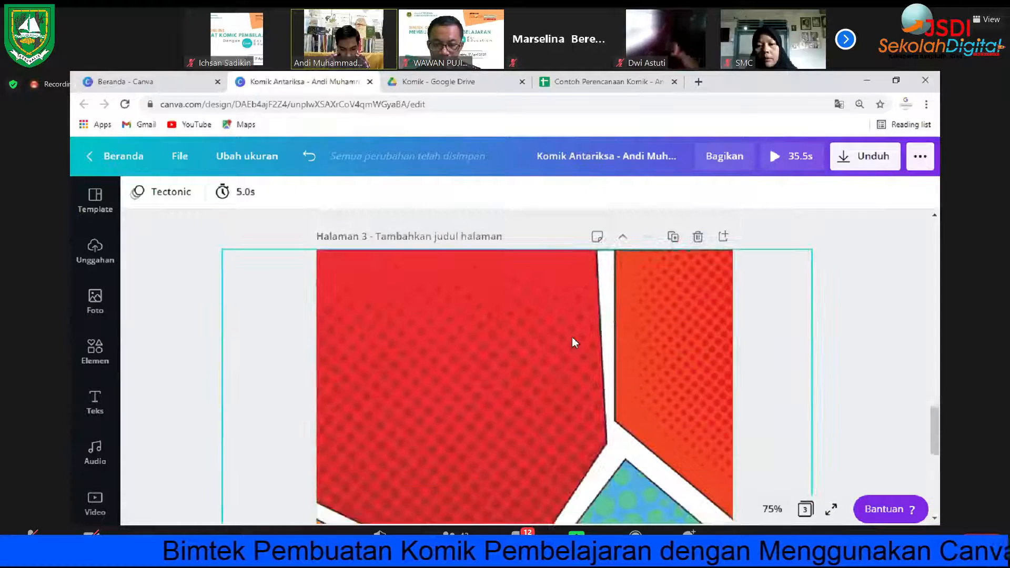
Step: Check the comic background's coverage of page 3 from its upper edge to its lower edge
left_click(786, 337)
scroll(763, 341, "down", 1)
scroll(663, 375, "down", 5)
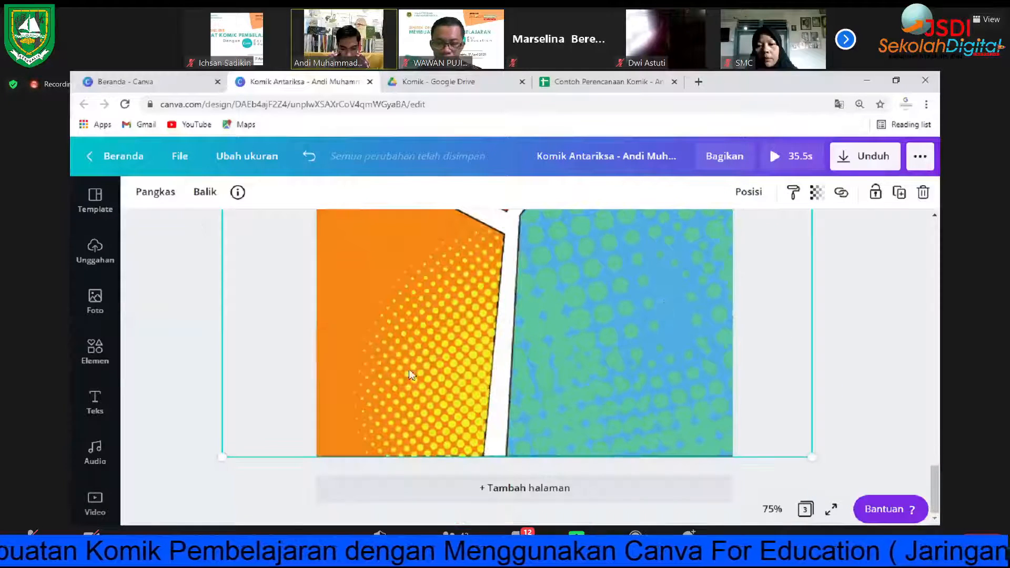
scroll(454, 351, "up", 10)
scroll(505, 366, "down", 5)
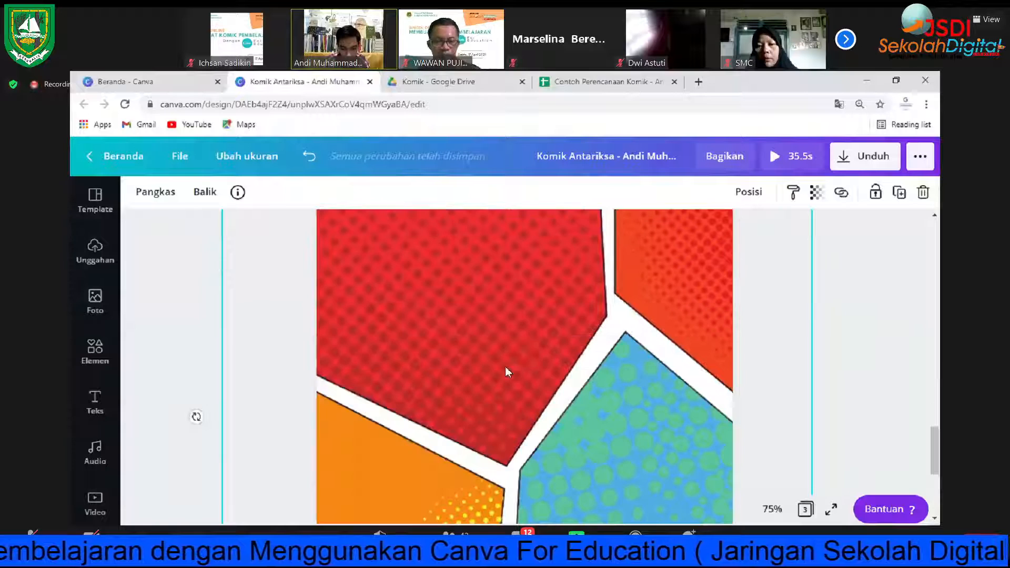
double_click(561, 370)
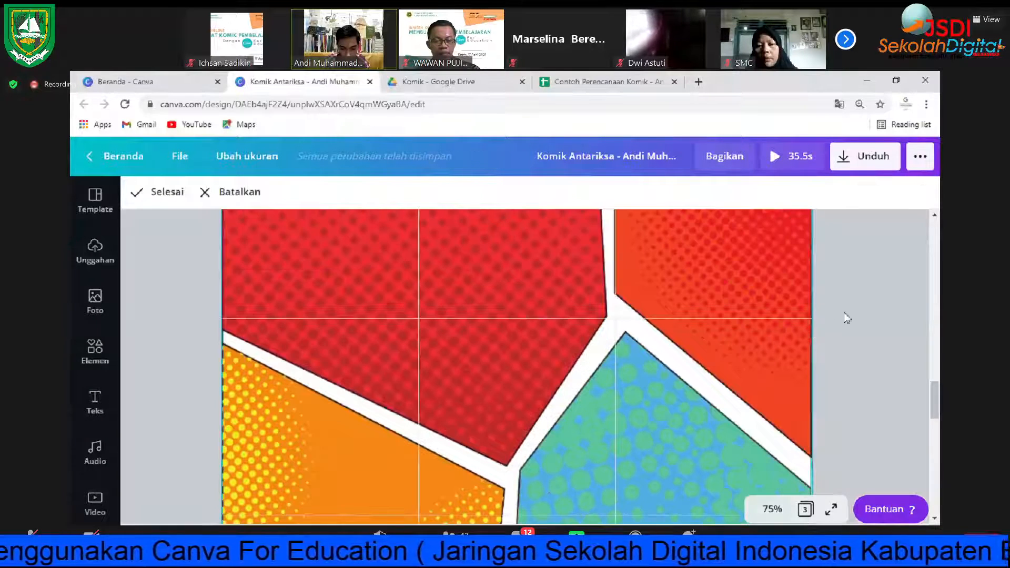
left_click(841, 323)
scroll(584, 374, "up", 4)
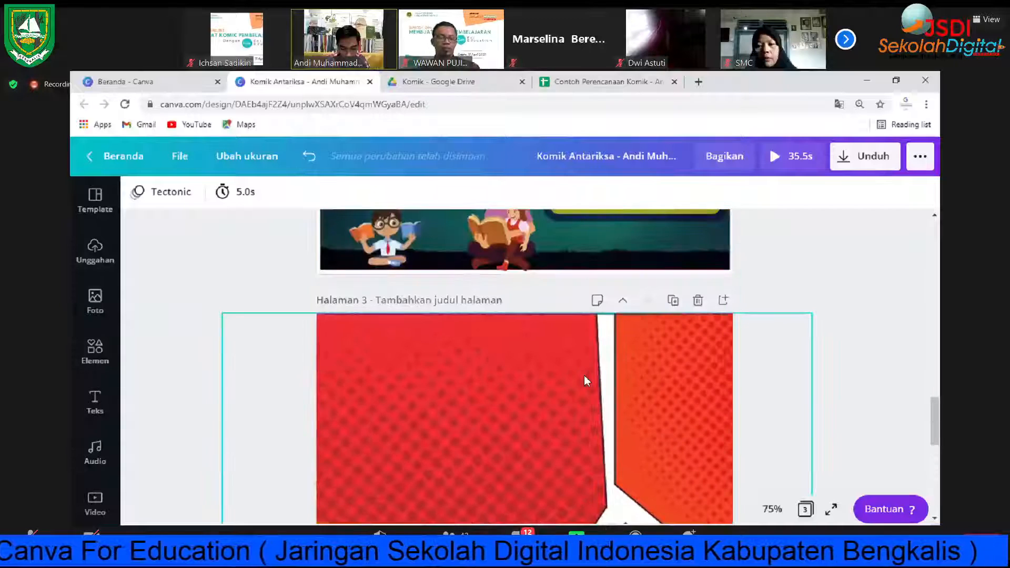
double_click(557, 383)
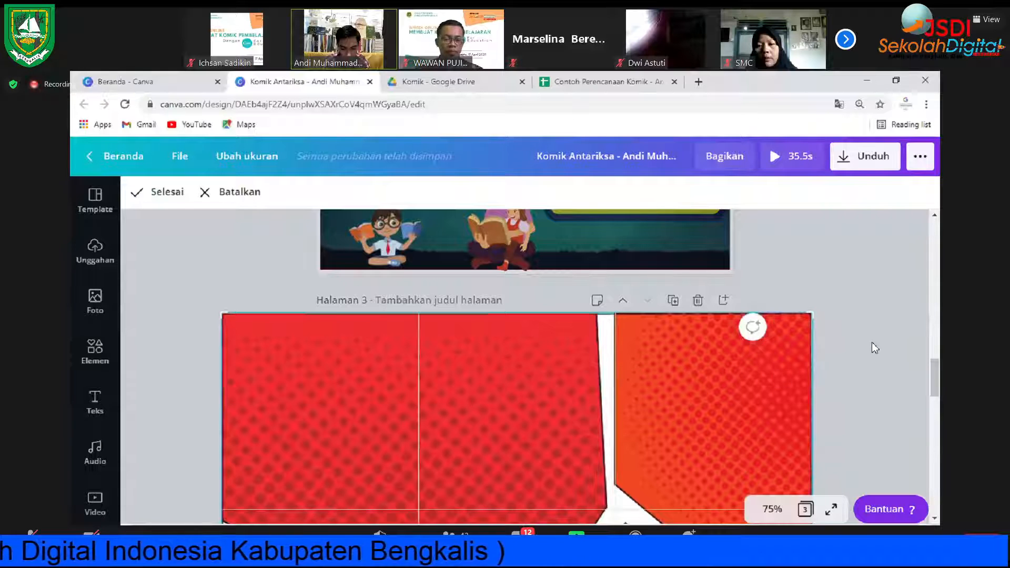
left_click(756, 374)
Step: Shift the comic background leftward on page 3 so more of the orange-red panel shows while the page stays fully covered
left_click(620, 377)
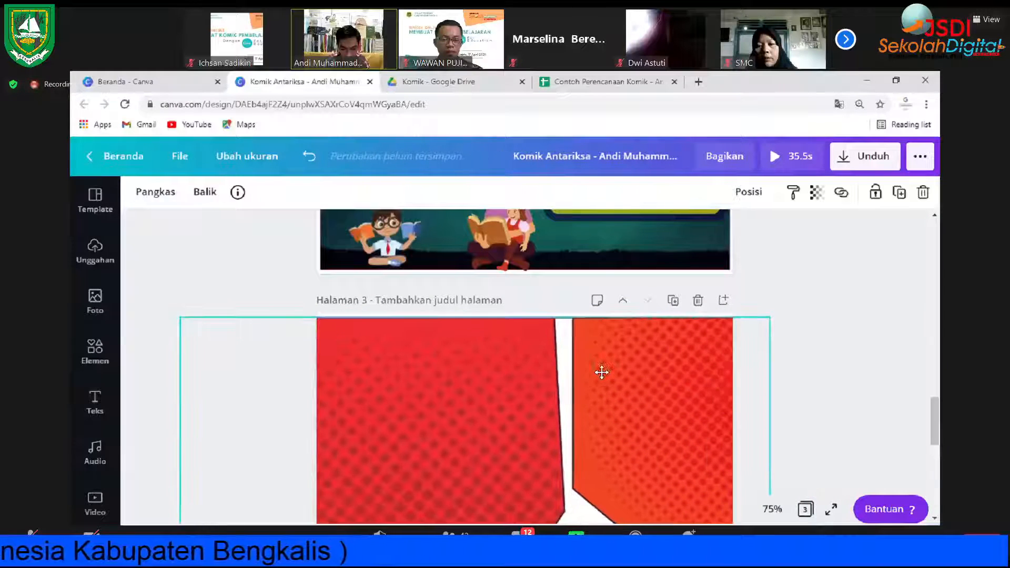
scroll(595, 366, "down", 5)
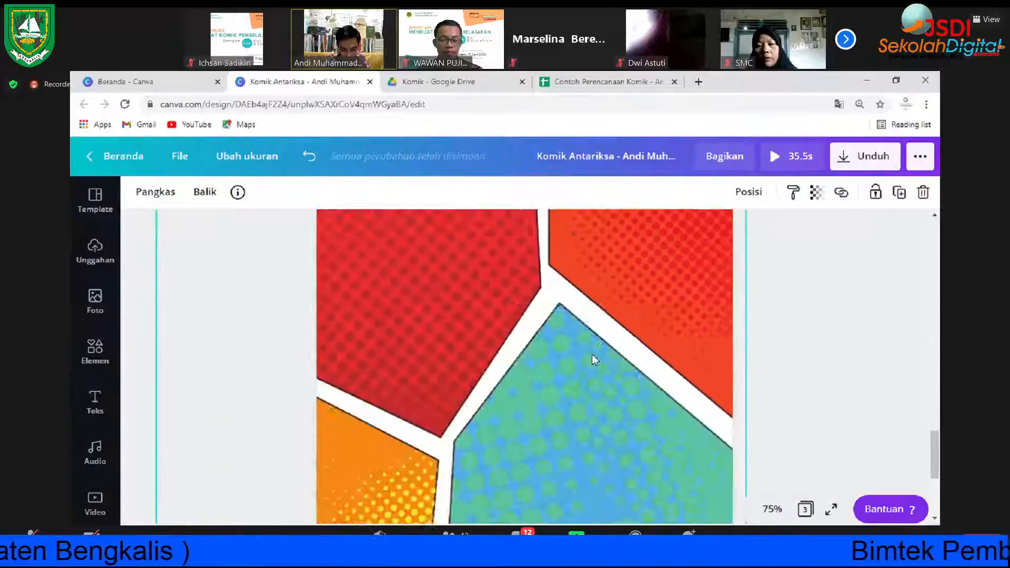
scroll(594, 356, "down", 2)
left_click_drag(604, 356, 622, 357)
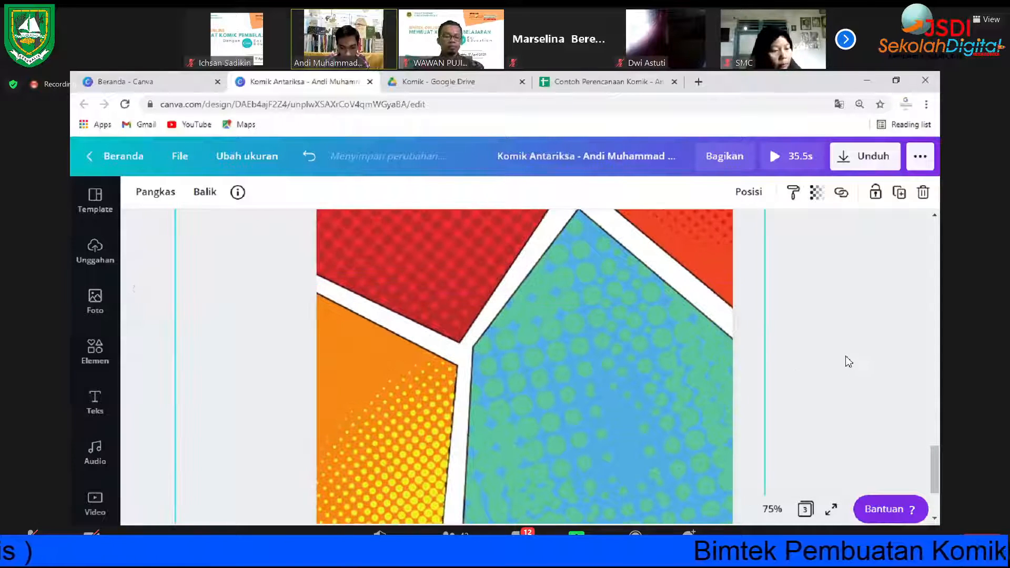
left_click(848, 360)
scroll(848, 356, "down", 5)
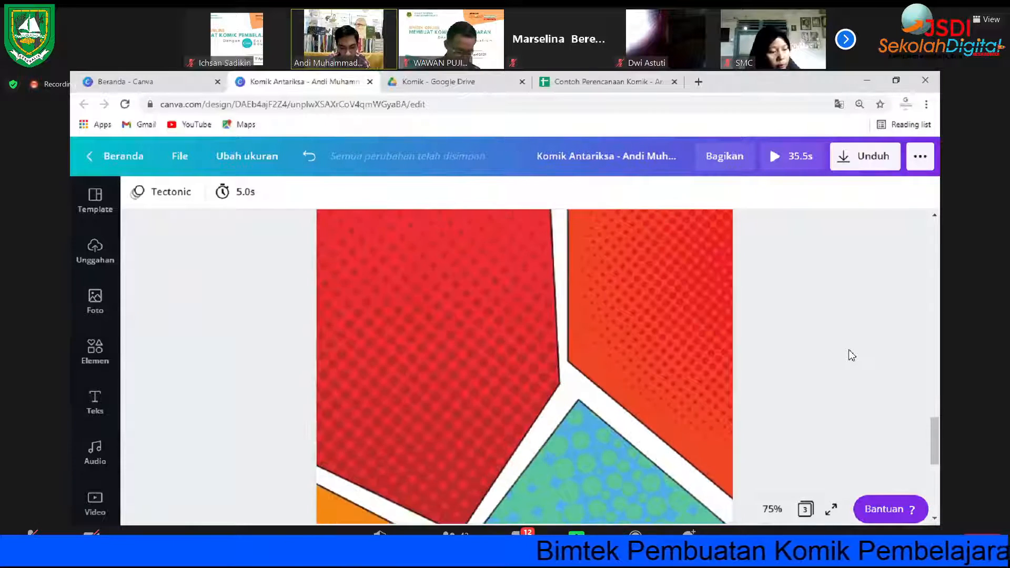
scroll(841, 357, "up", 5)
scroll(600, 368, "down", 6)
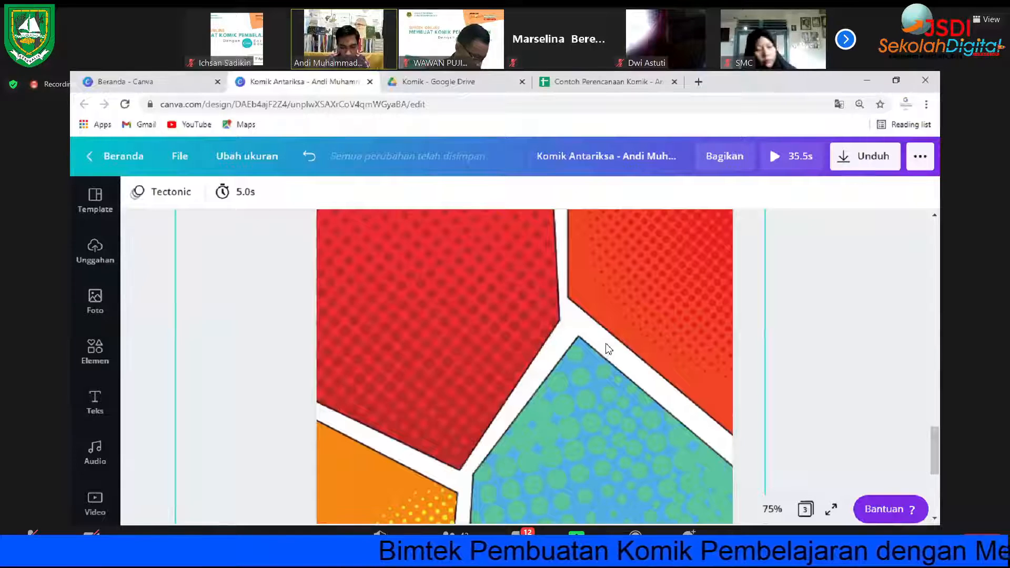
Step: Lock the comic background in place on page 3 and check that it is locked
left_click(609, 349)
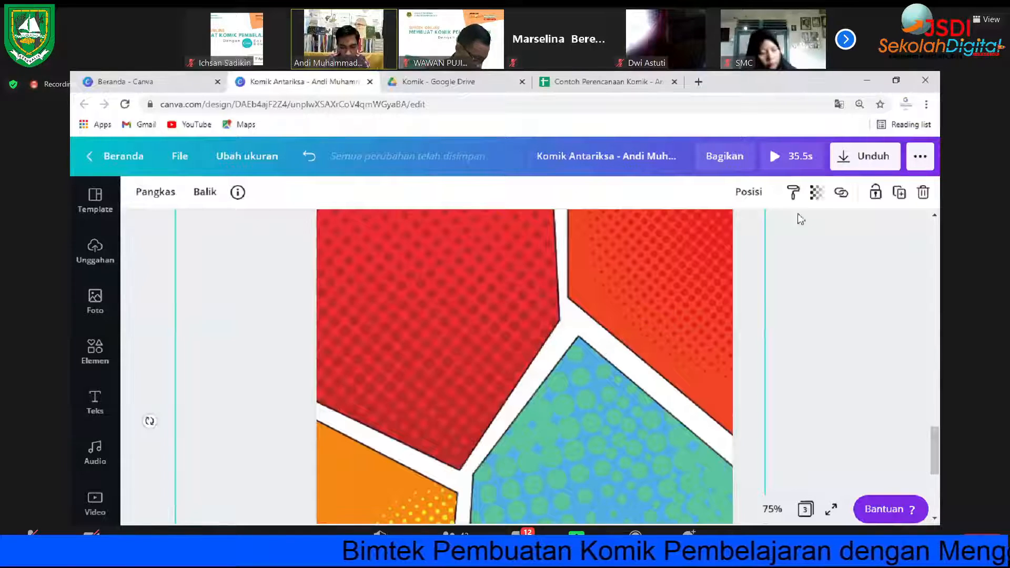
left_click(875, 195)
left_click(847, 339)
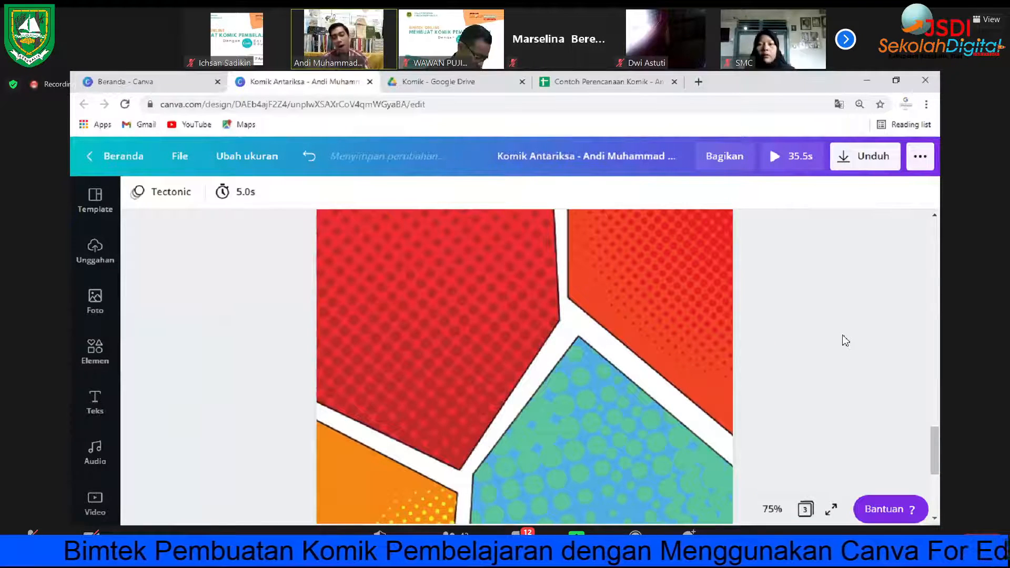
scroll(509, 437, "up", 3)
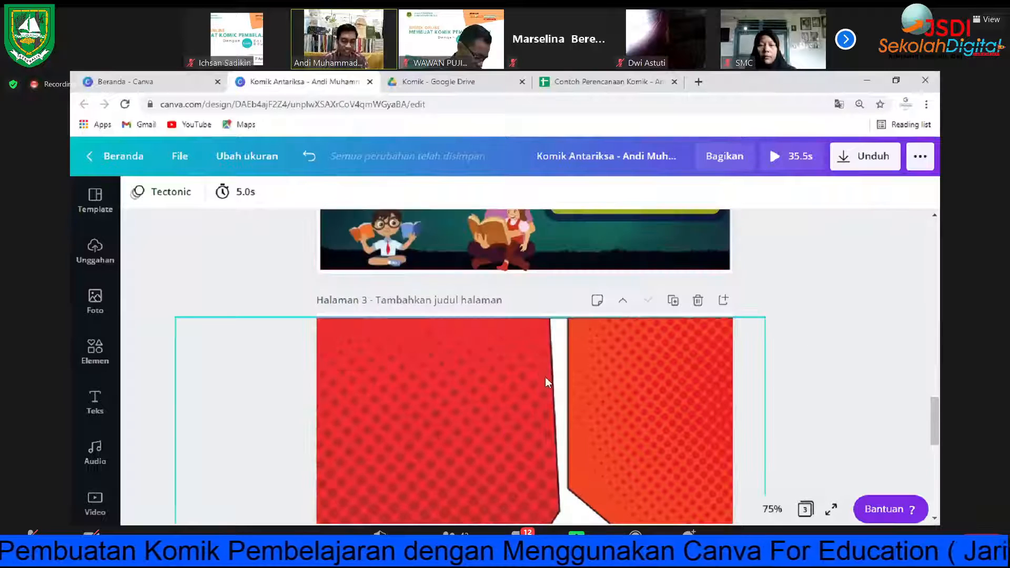
left_click(574, 351)
scroll(580, 342, "down", 4)
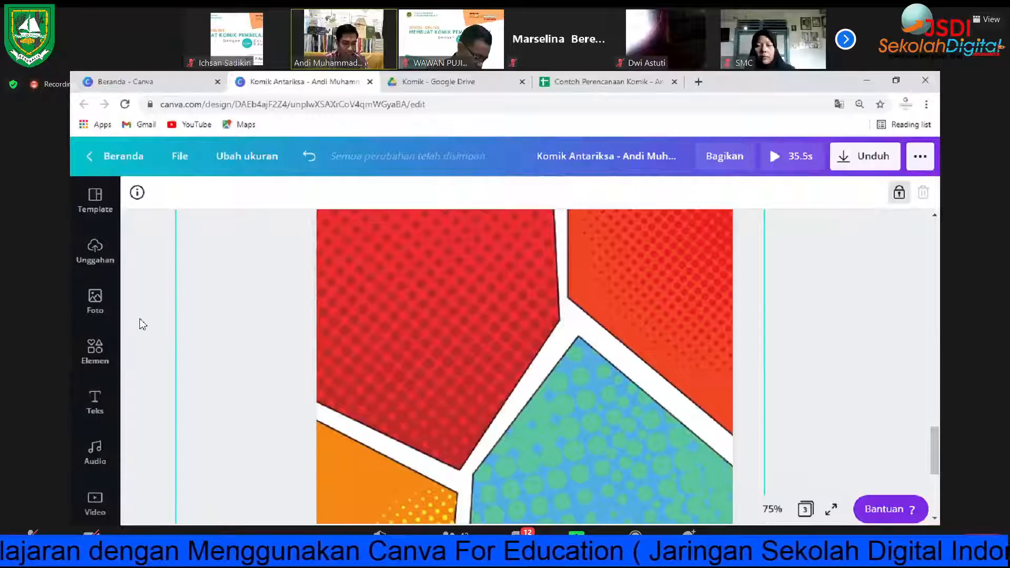
Step: Switch to the Komik Luar Angkasa PDF in Google Drive and examine how page 6 fills its comic panels with characters, speech bubbles and text
left_click(396, 79)
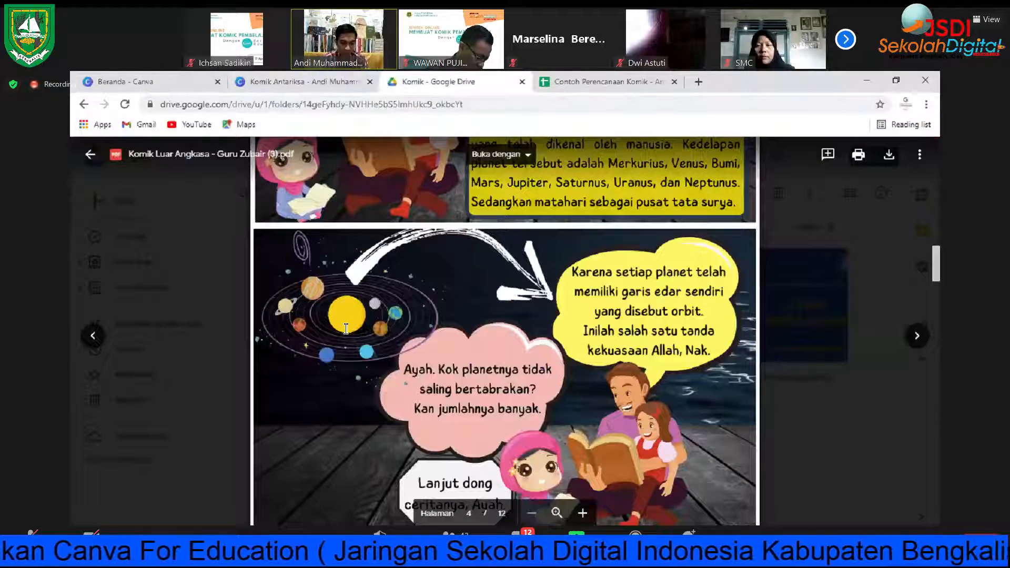
scroll(346, 328, "down", 10)
scroll(362, 313, "down", 5)
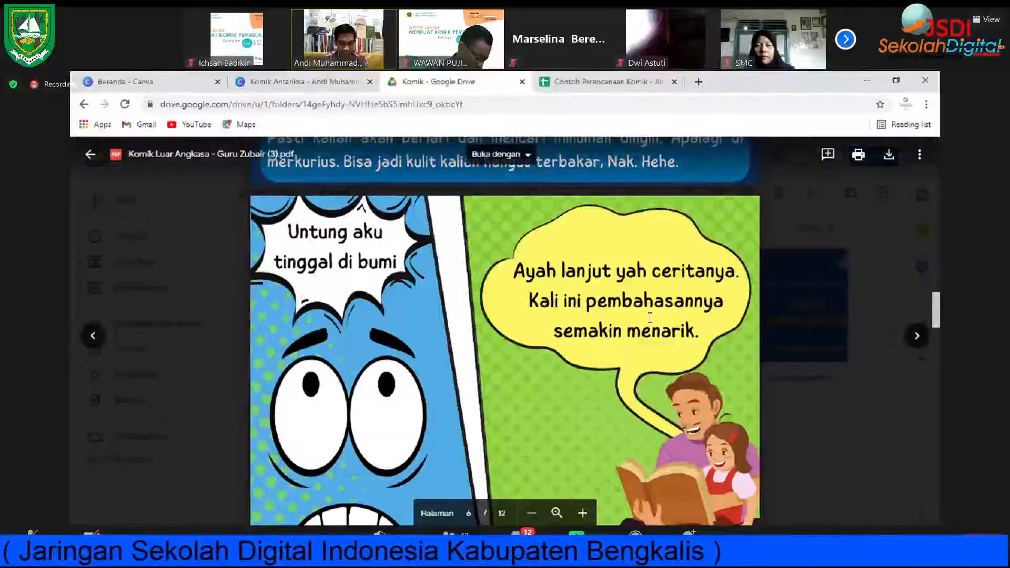
scroll(281, 242, "down", 1)
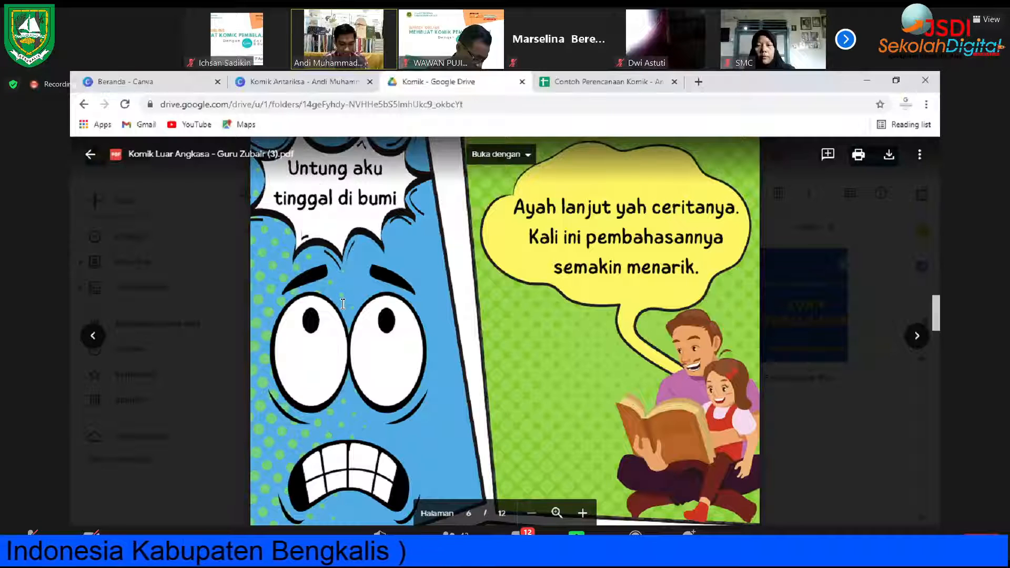
scroll(368, 340, "down", 1)
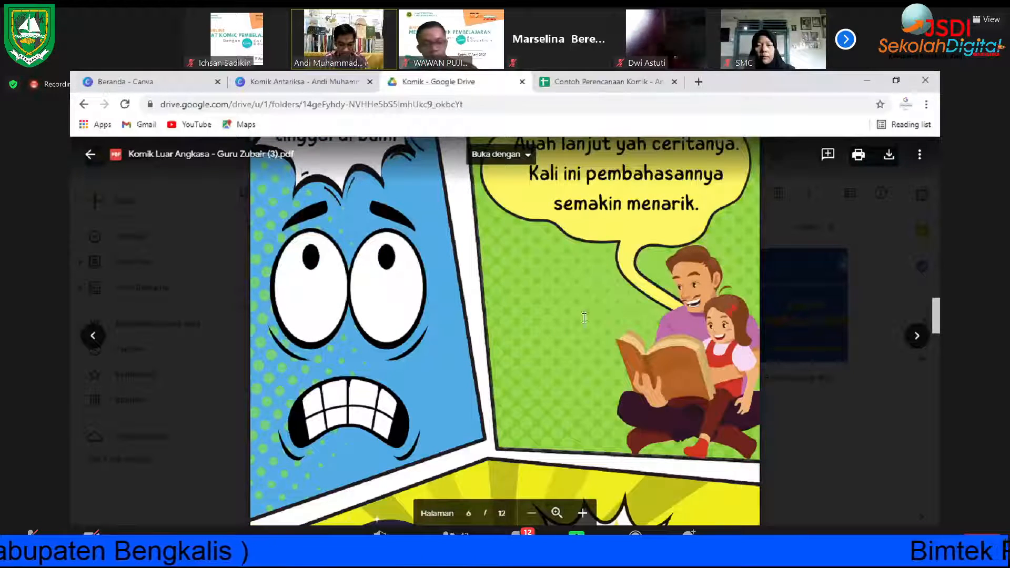
scroll(558, 315, "up", 2)
scroll(298, 272, "down", 3)
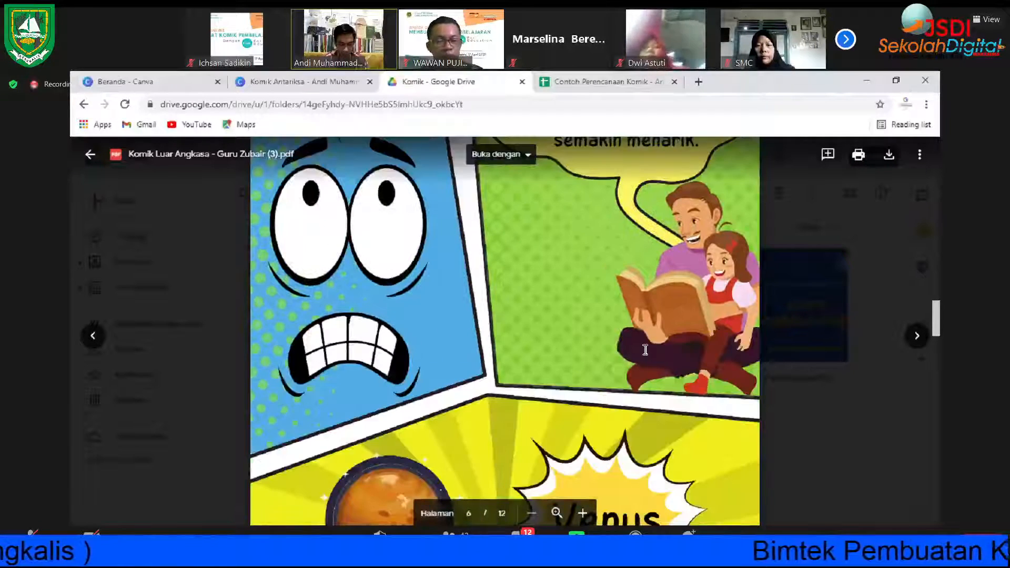
scroll(479, 329, "down", 4)
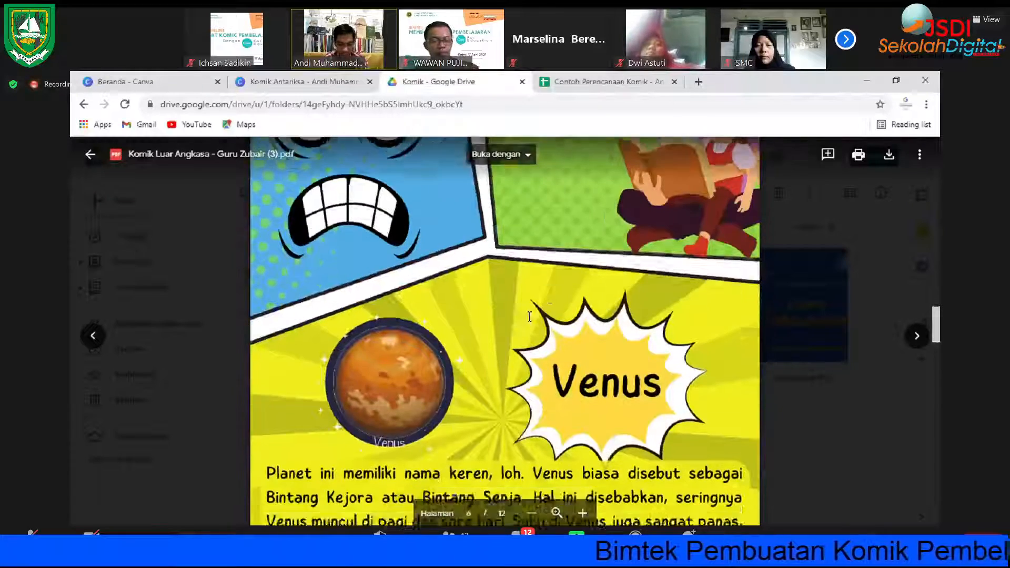
scroll(479, 330, "down", 4)
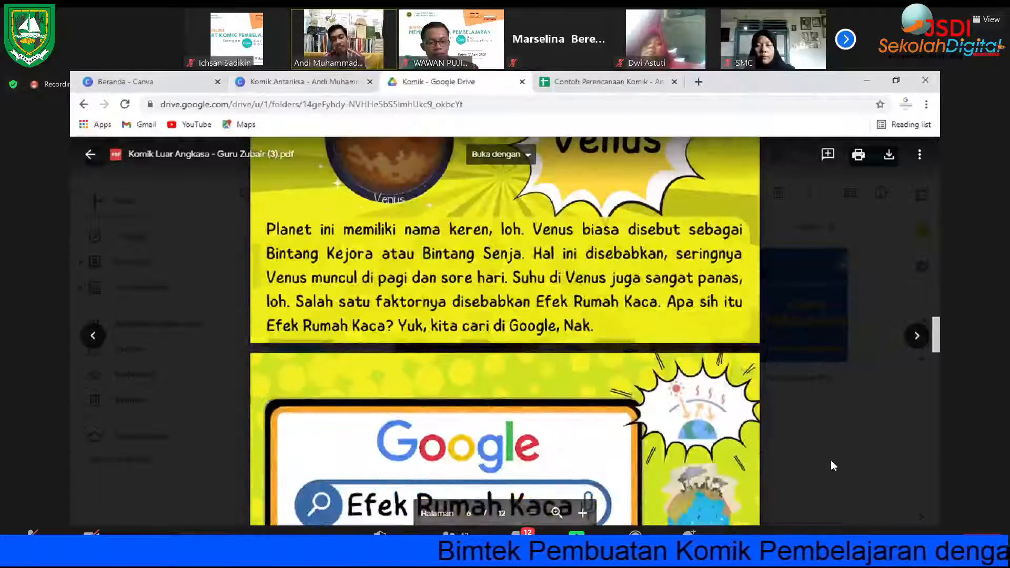
Step: Switch back to the Komik Antariksa design in Canva and review the cover and the panels of page 2
key("ctrl+shift+Tab")
scroll(839, 451, "up", 15)
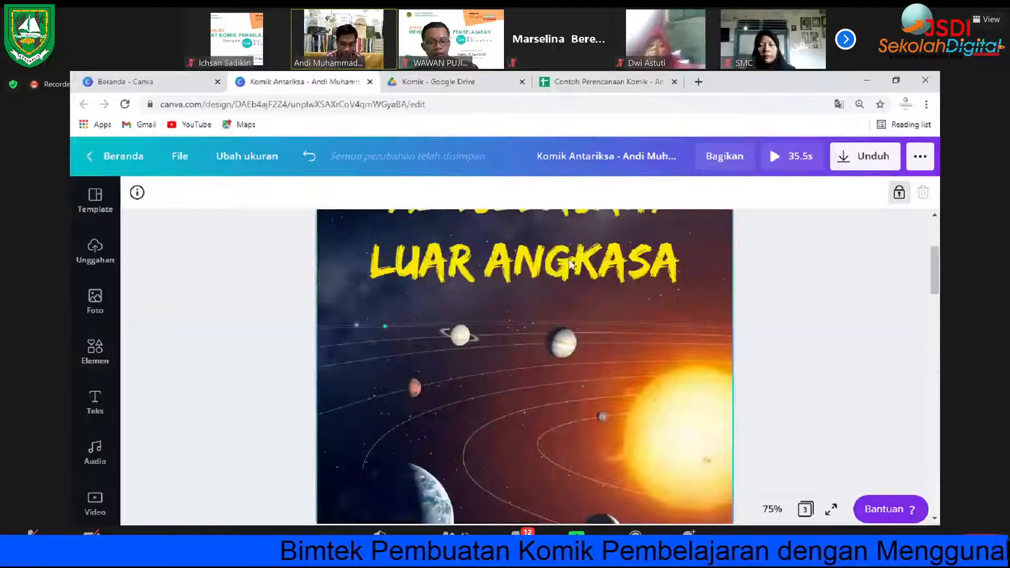
scroll(642, 411, "up", 3)
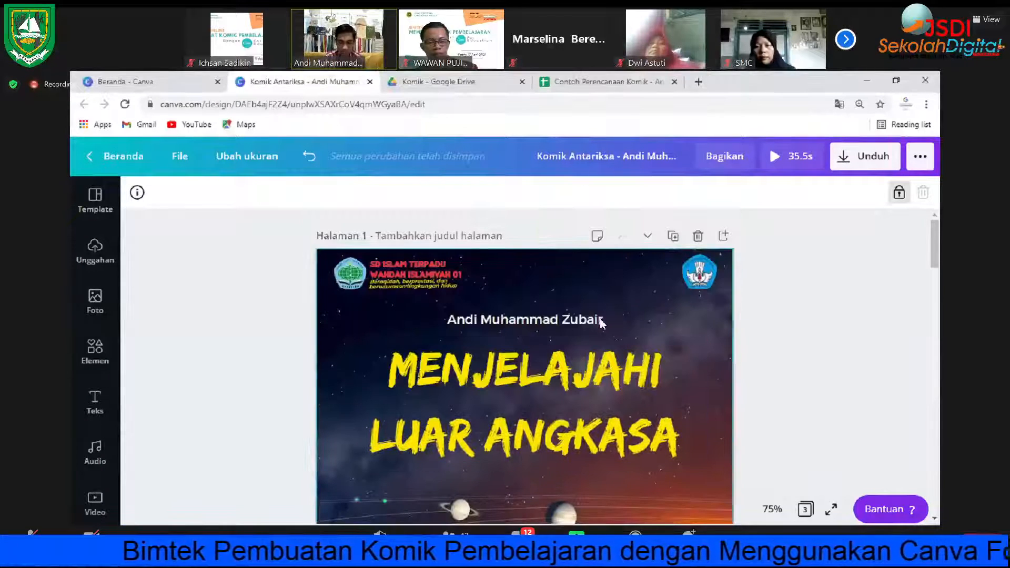
scroll(647, 313, "down", 3)
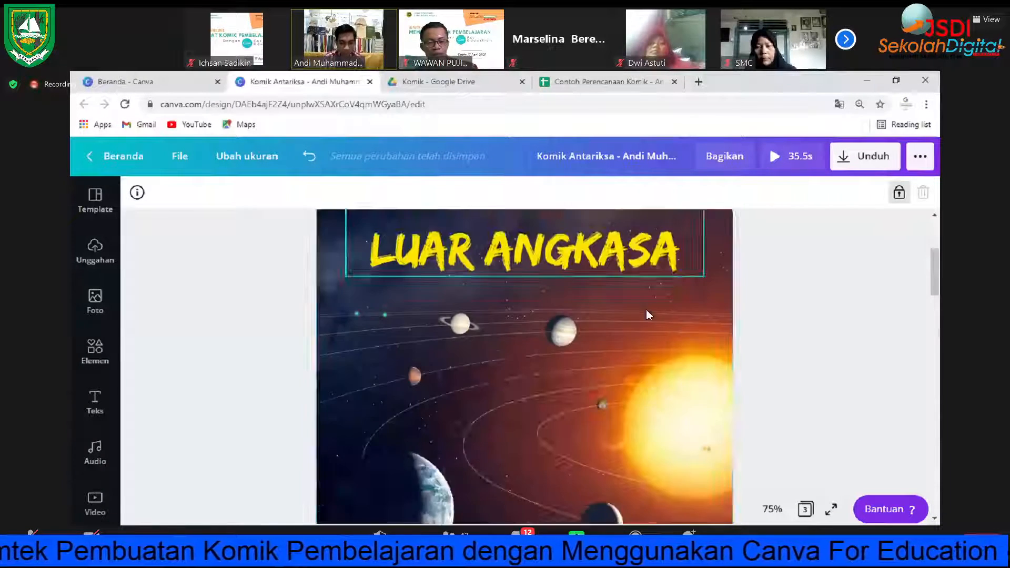
scroll(645, 314, "down", 10)
scroll(646, 314, "up", 6)
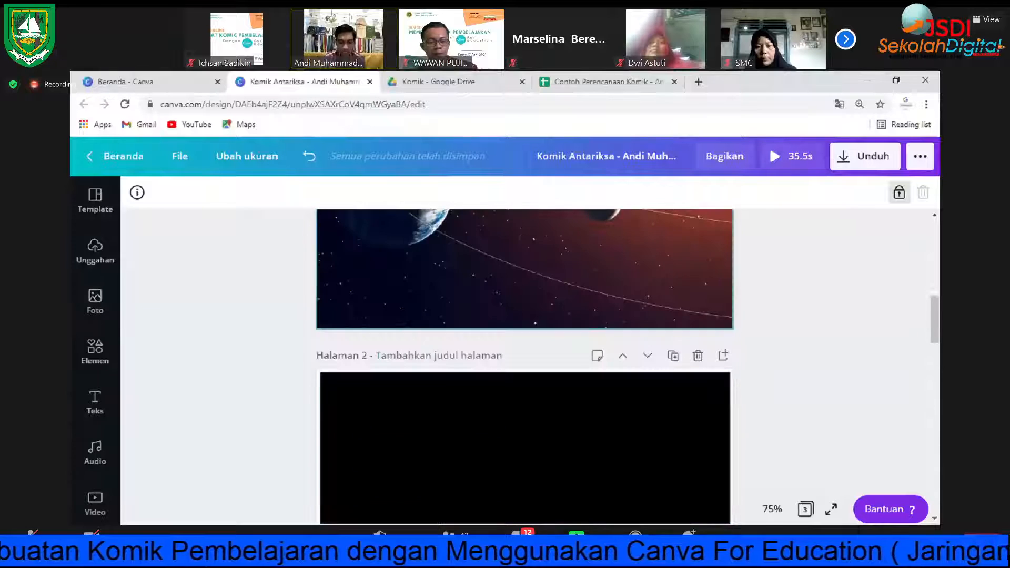
left_click(881, 287)
scroll(841, 290, "down", 3)
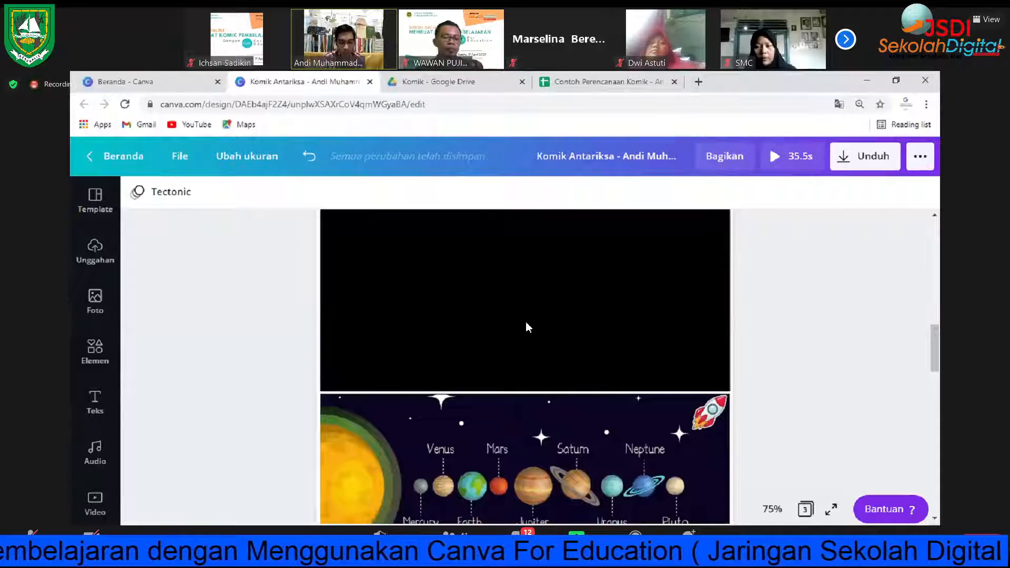
scroll(521, 323, "up", 2)
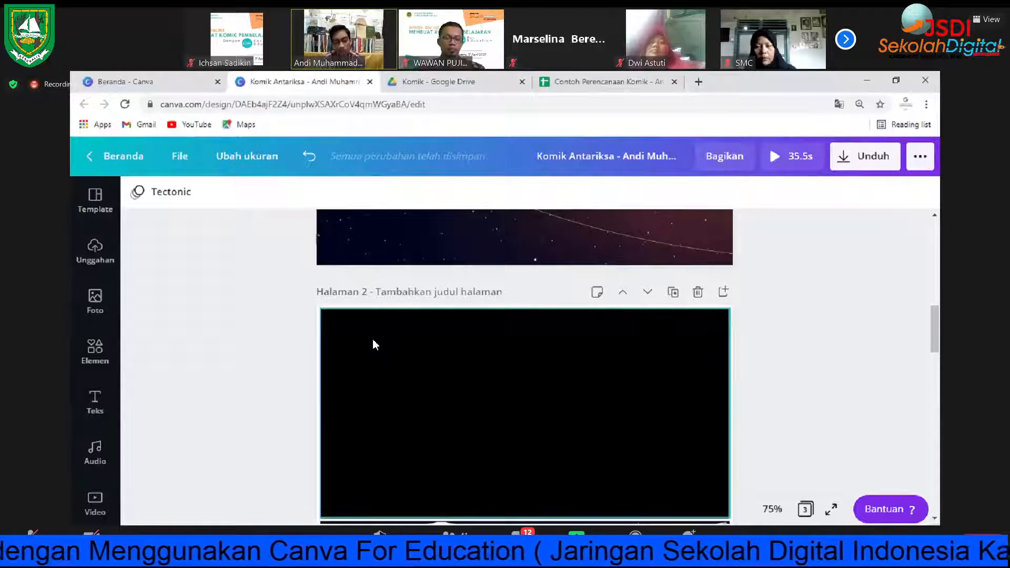
scroll(391, 358, "down", 6)
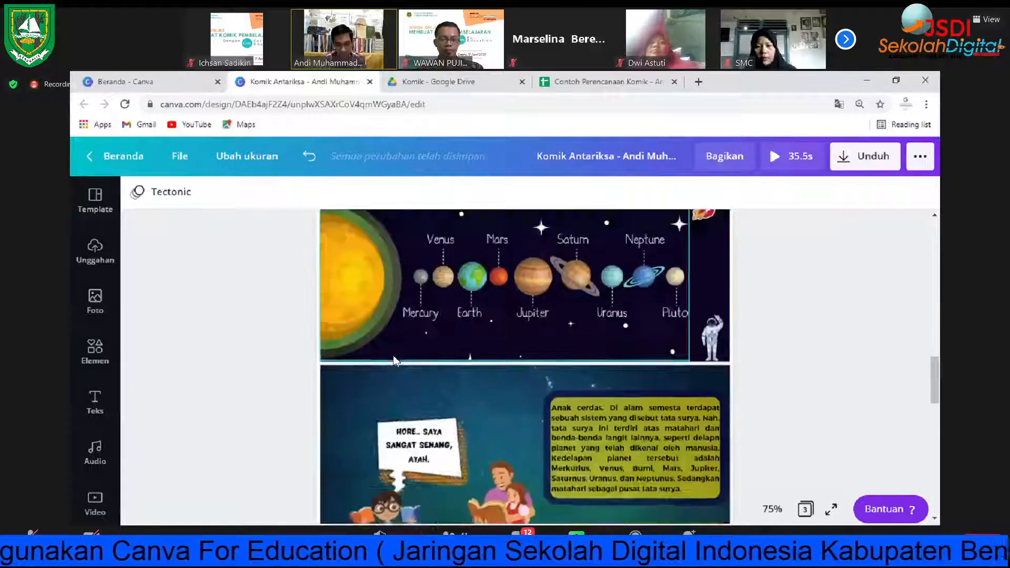
Step: Examine the panel layout of the comic background on page 3 and its transition from page 2
scroll(432, 389, "down", 5)
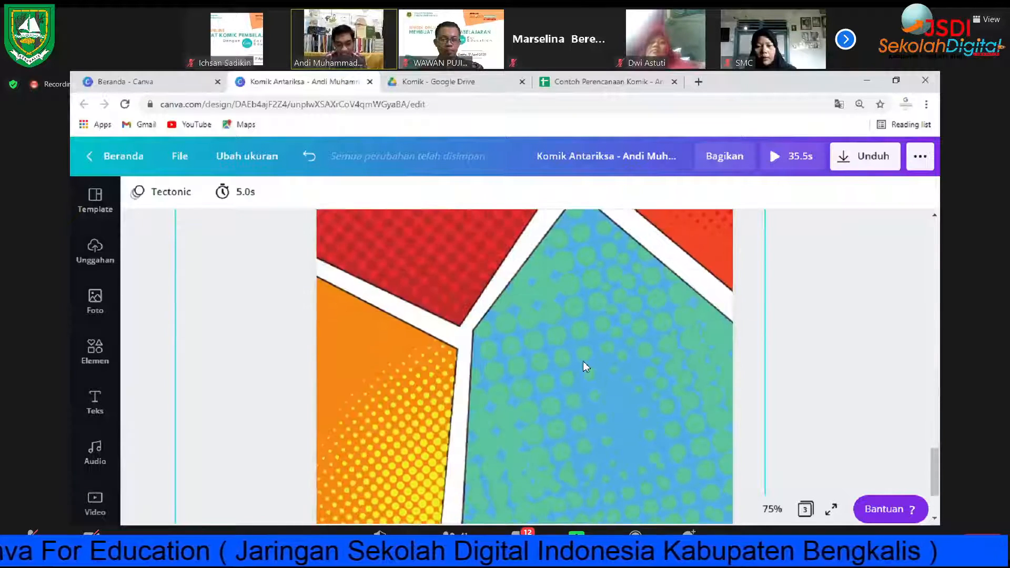
scroll(579, 351, "down", 2)
scroll(576, 347, "up", 8)
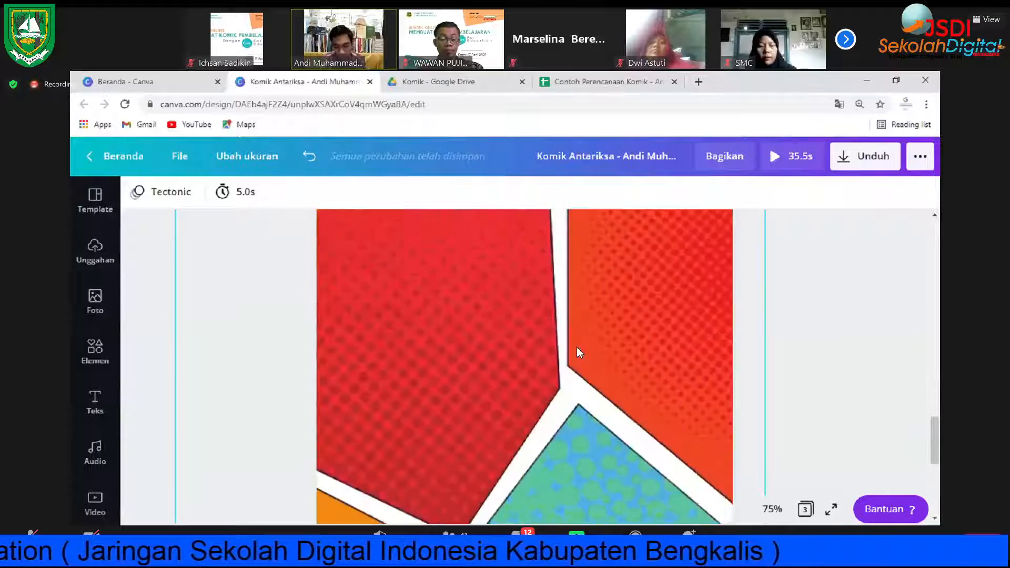
scroll(699, 317, "down", 2)
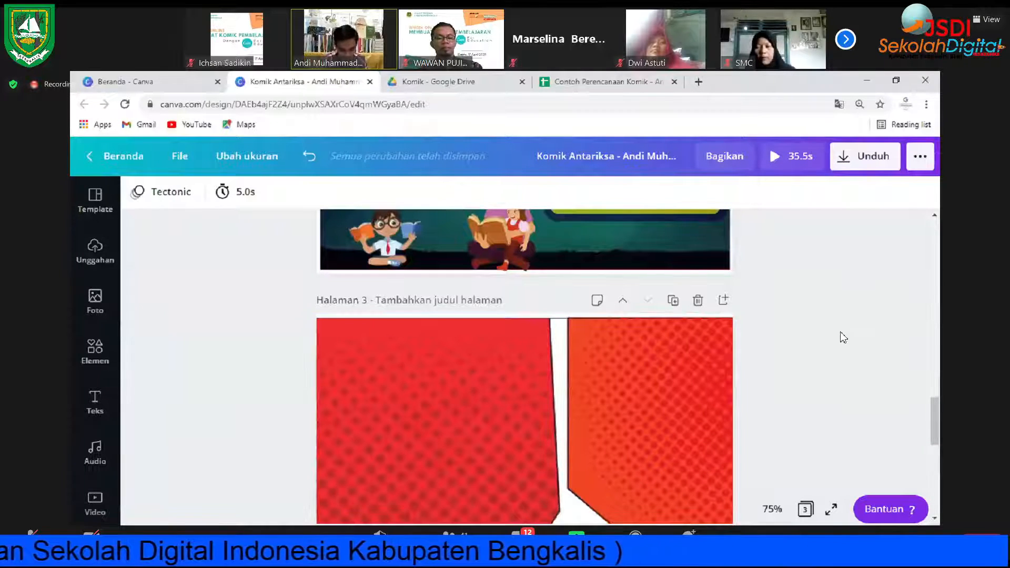
scroll(821, 311, "down", 5)
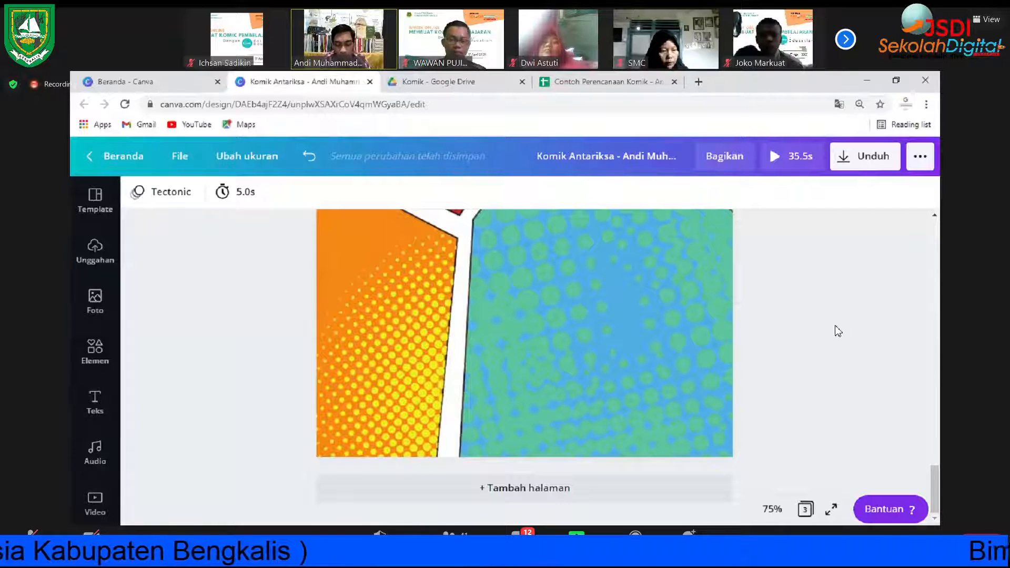
scroll(886, 384, "up", 5)
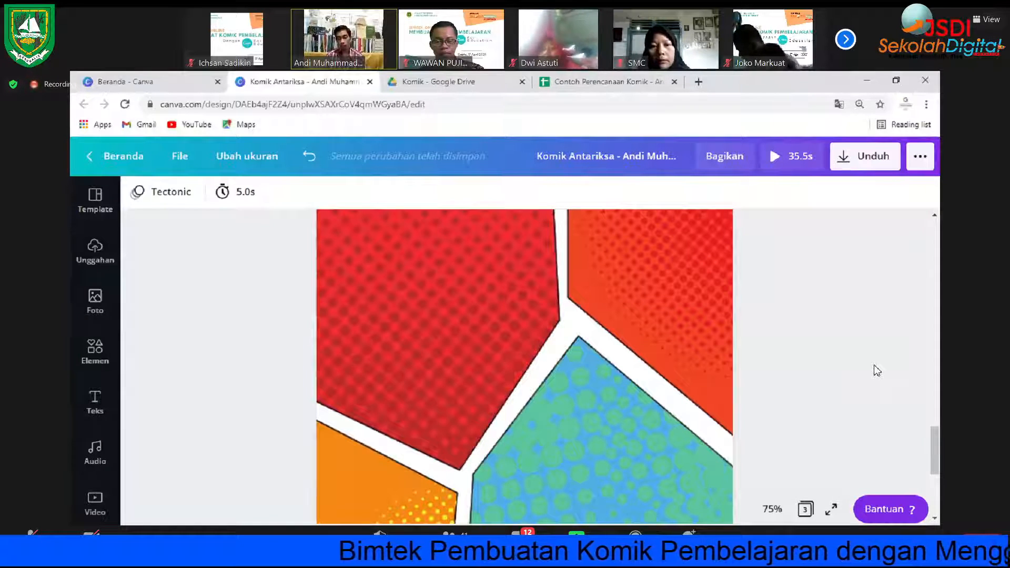
scroll(863, 316, "up", 6)
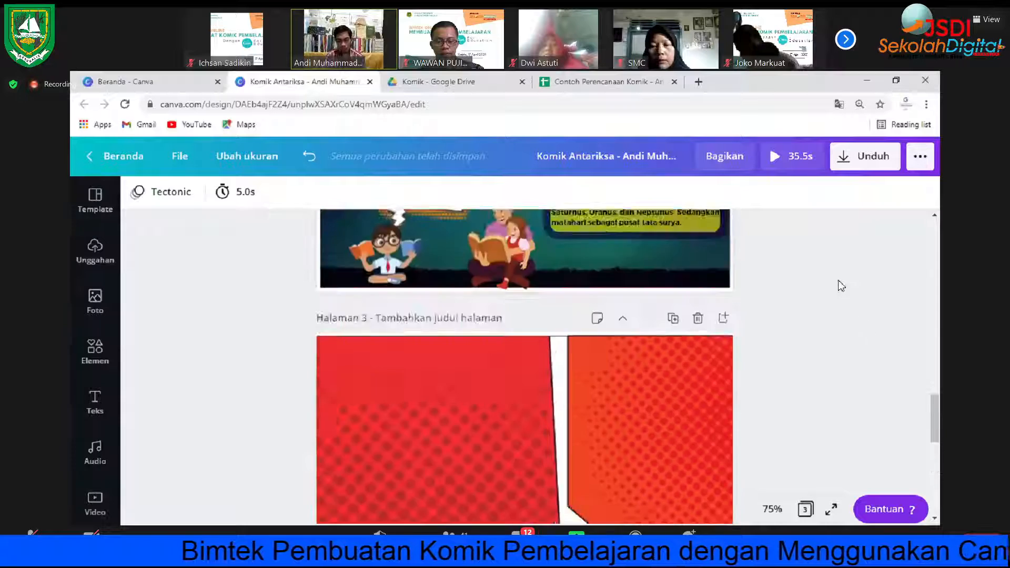
scroll(773, 279, "down", 10)
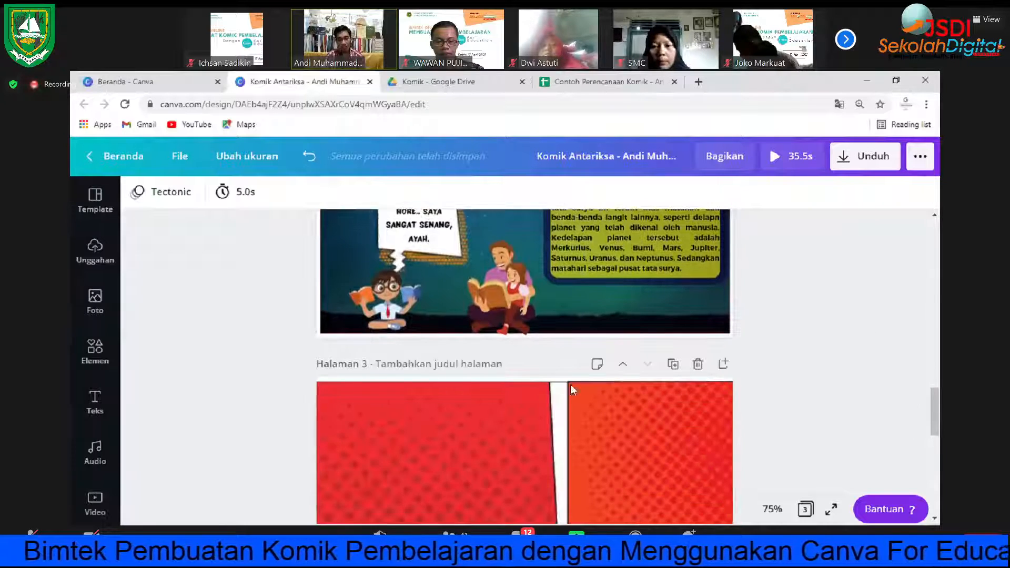
scroll(590, 349, "down", 3)
scroll(651, 335, "up", 3)
scroll(652, 335, "down", 1)
scroll(643, 357, "up", 1)
scroll(644, 355, "up", 2)
Step: Search the elements for "papan info" and browse the results for an information board
scroll(640, 358, "down", 5)
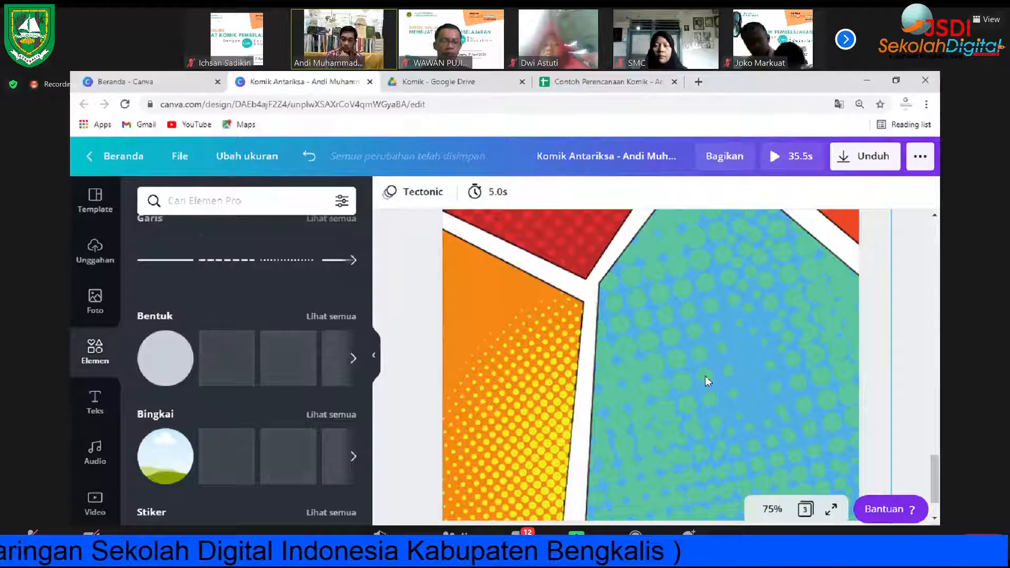
left_click(259, 198)
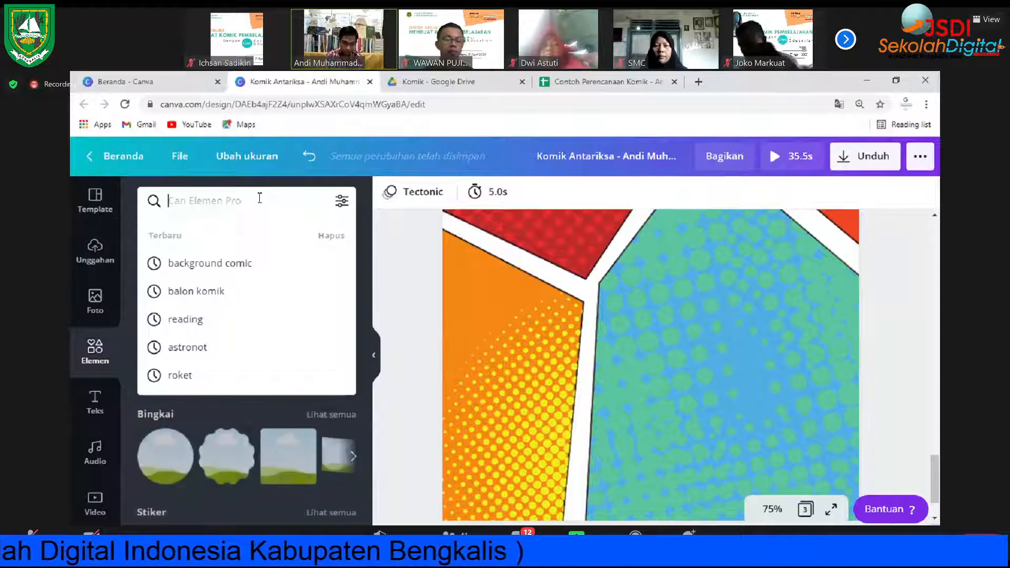
type("papan info")
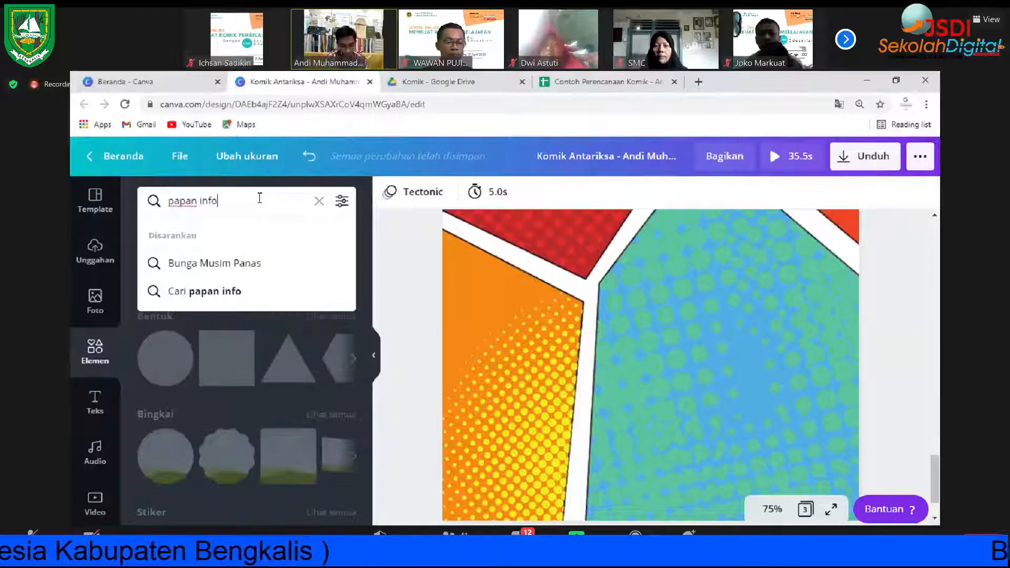
key("Return")
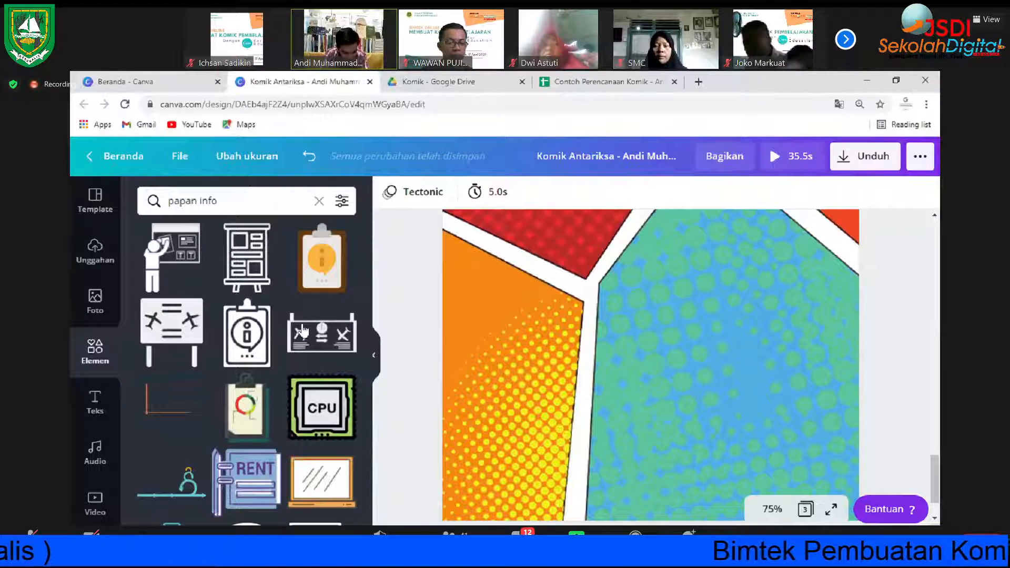
scroll(280, 324, "down", 8)
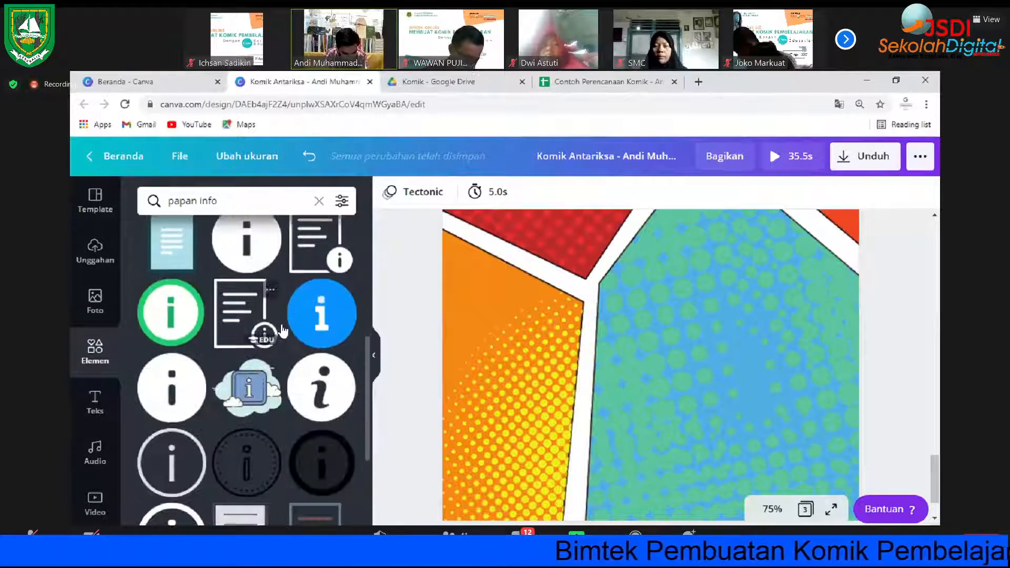
scroll(281, 324, "down", 10)
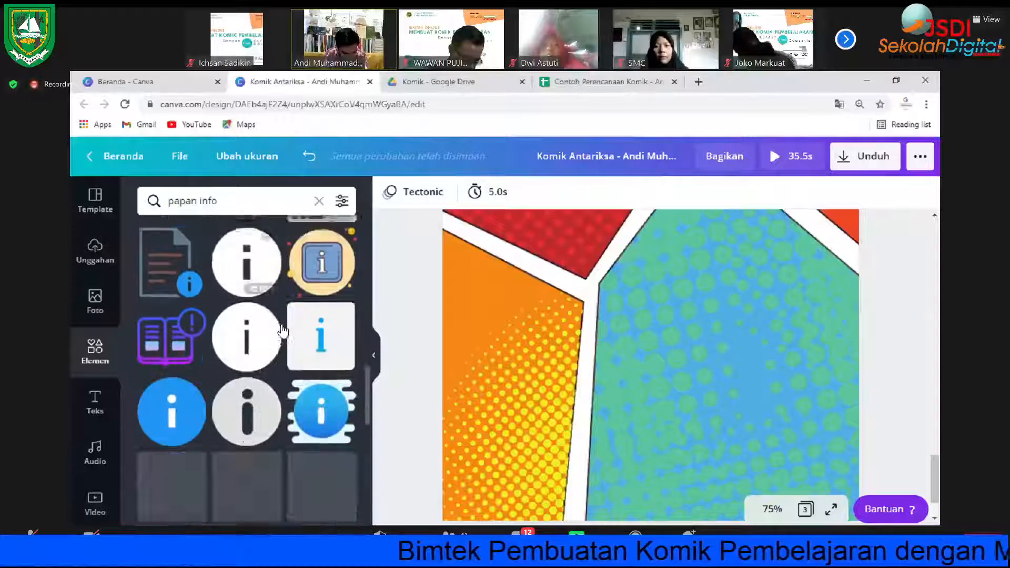
scroll(282, 330, "down", 1)
scroll(283, 330, "down", 7)
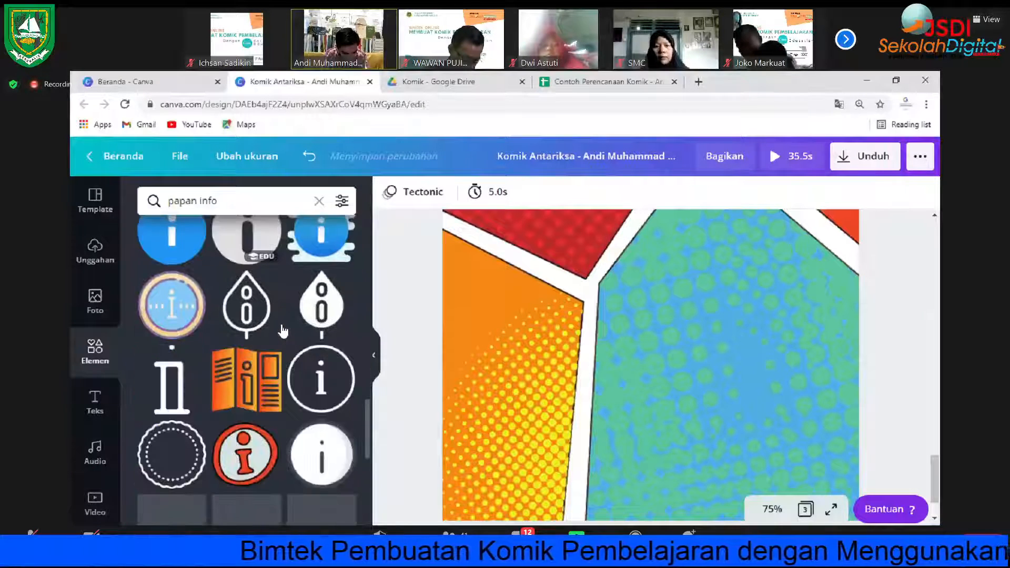
Step: Search the elements for "papan tulis" and add the brown-framed board on an easel to page 3
double_click(205, 202)
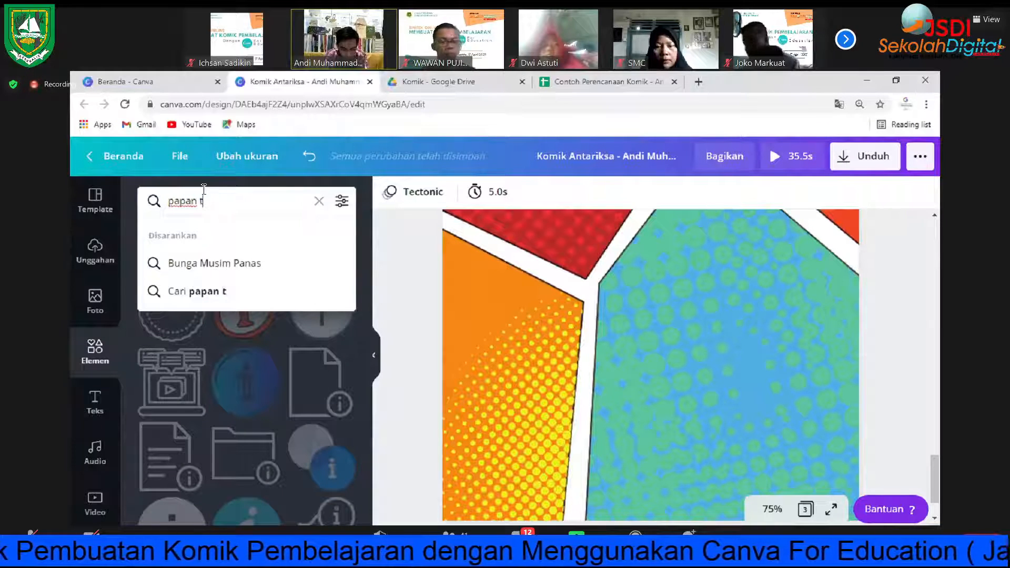
type("tu")
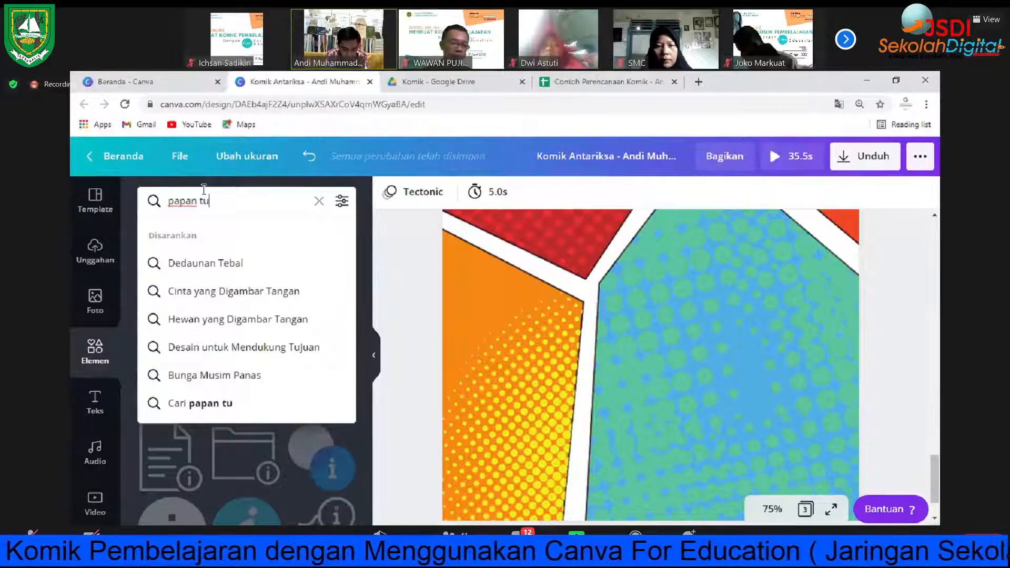
type("lis")
key("Return")
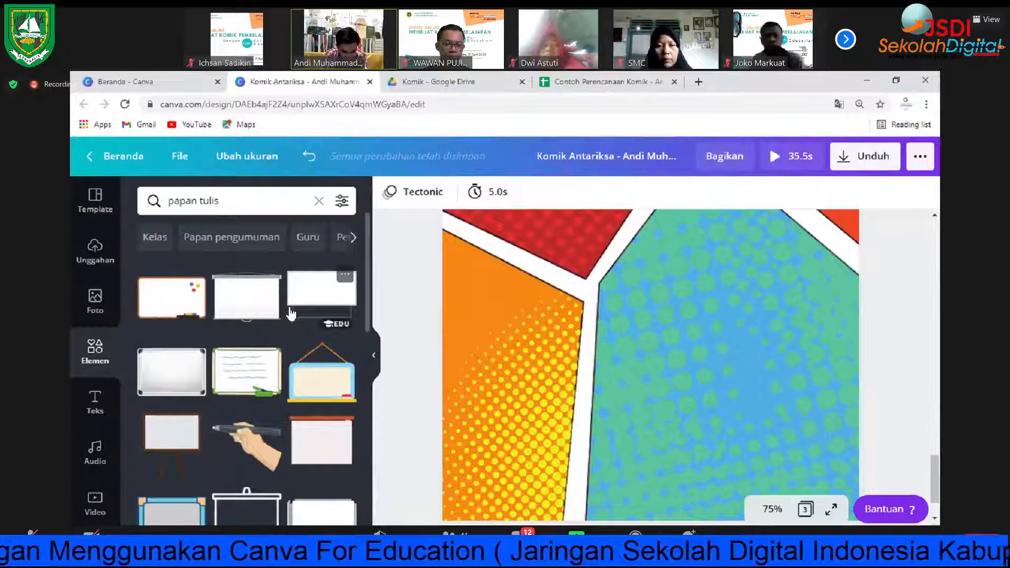
scroll(290, 315, "down", 1)
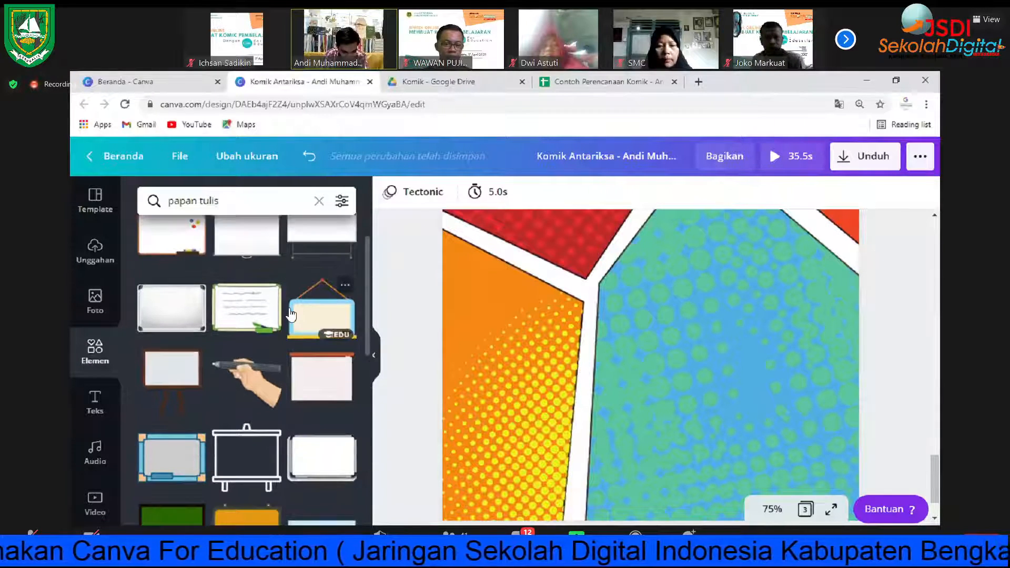
scroll(293, 316, "up", 1)
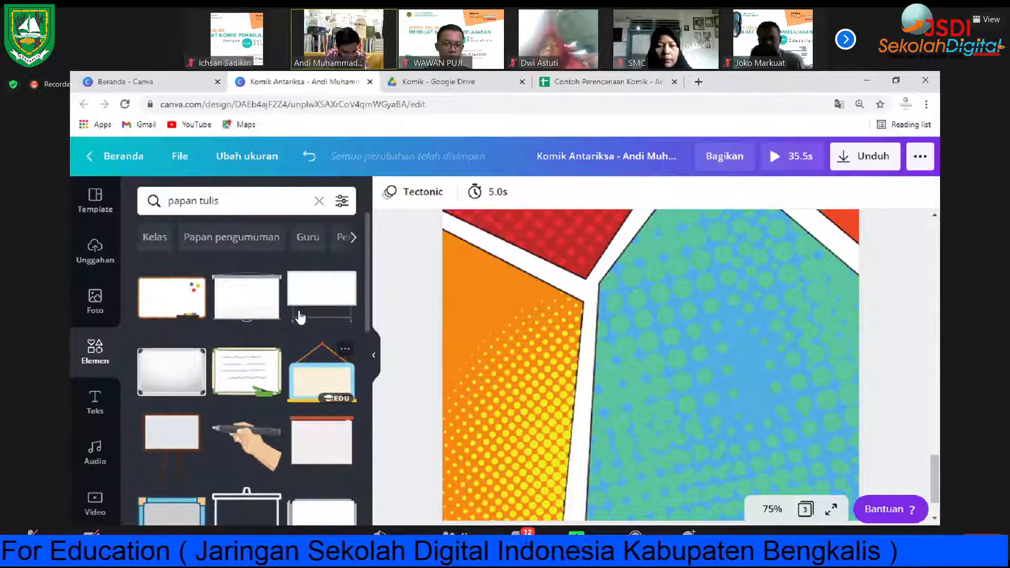
scroll(302, 321, "down", 2)
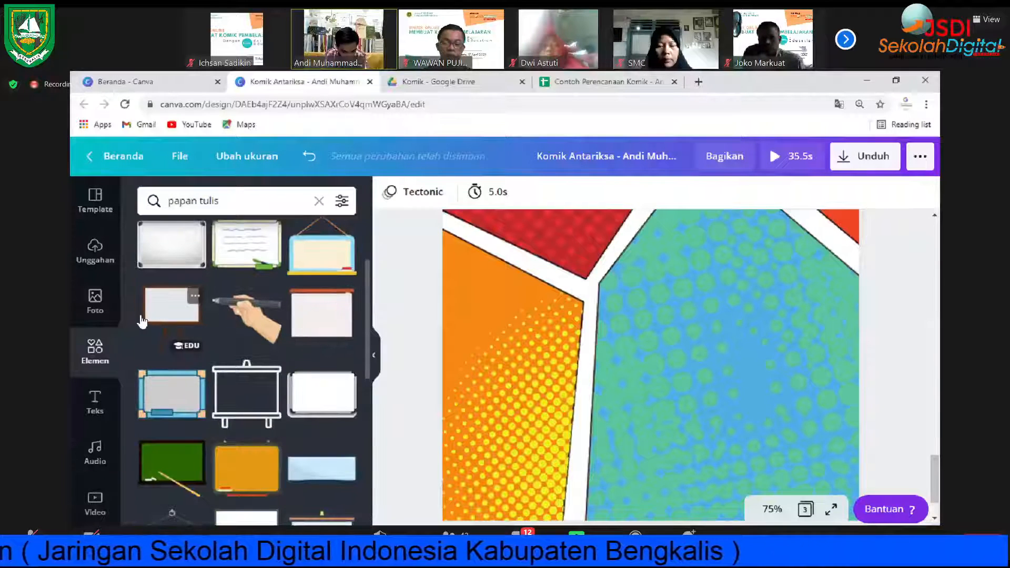
left_click(185, 320)
scroll(188, 320, "down", 4)
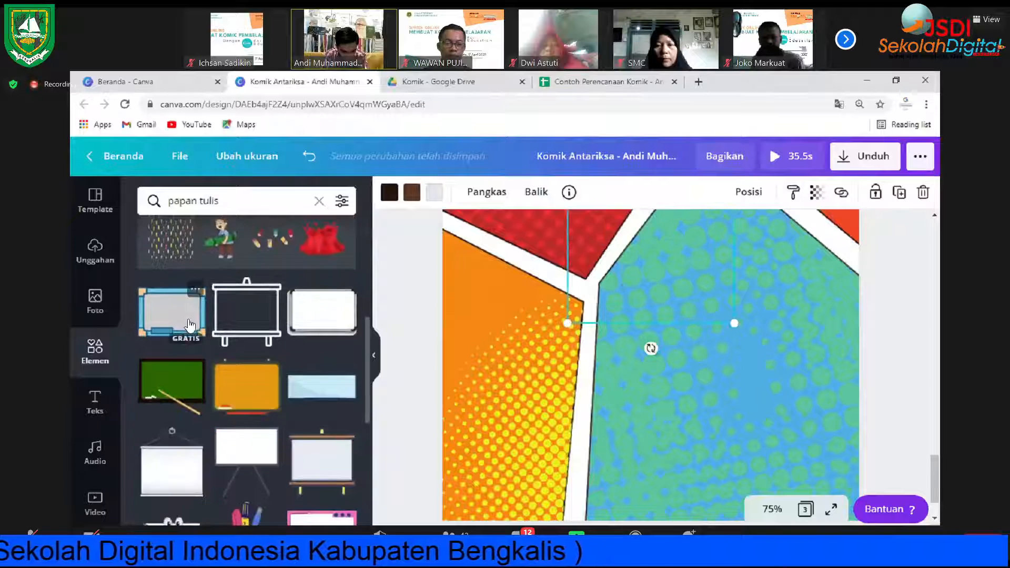
scroll(190, 324, "up", 3)
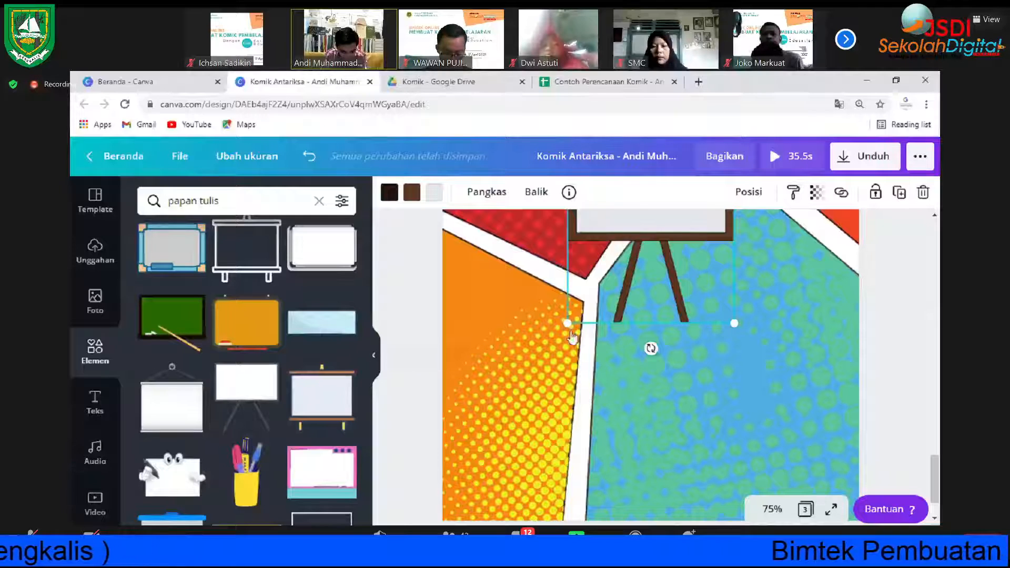
Step: Move the easel board into the blue-green panel of page 3 and enlarge it towards the panel's lower corners
left_click(374, 354)
left_click_drag(549, 329, 596, 446)
scroll(705, 366, "down", 1)
left_click_drag(681, 423, 695, 442)
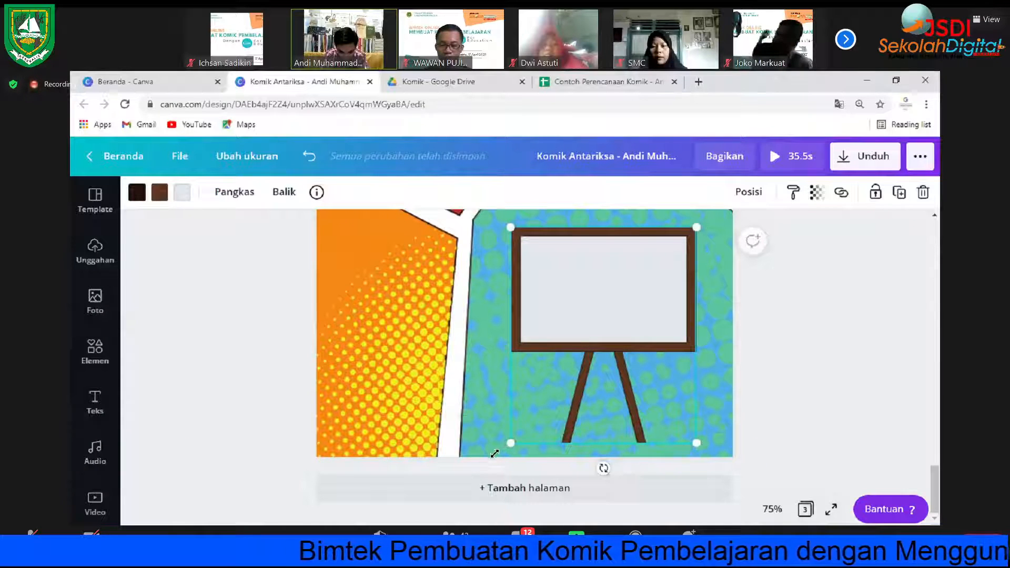
left_click_drag(511, 443, 494, 453)
Step: Enlarge the easel board from its upper corners until it nearly fills the blue-green panel's width, and check its fit down to the page edge
scroll(700, 348, "up", 2)
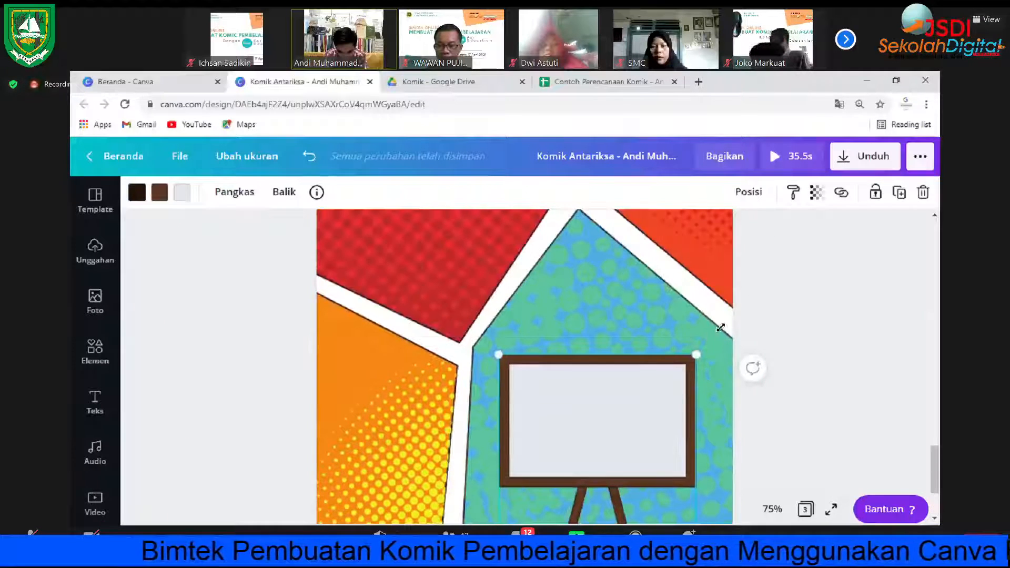
left_click_drag(695, 355, 720, 327)
left_click_drag(500, 330, 497, 325)
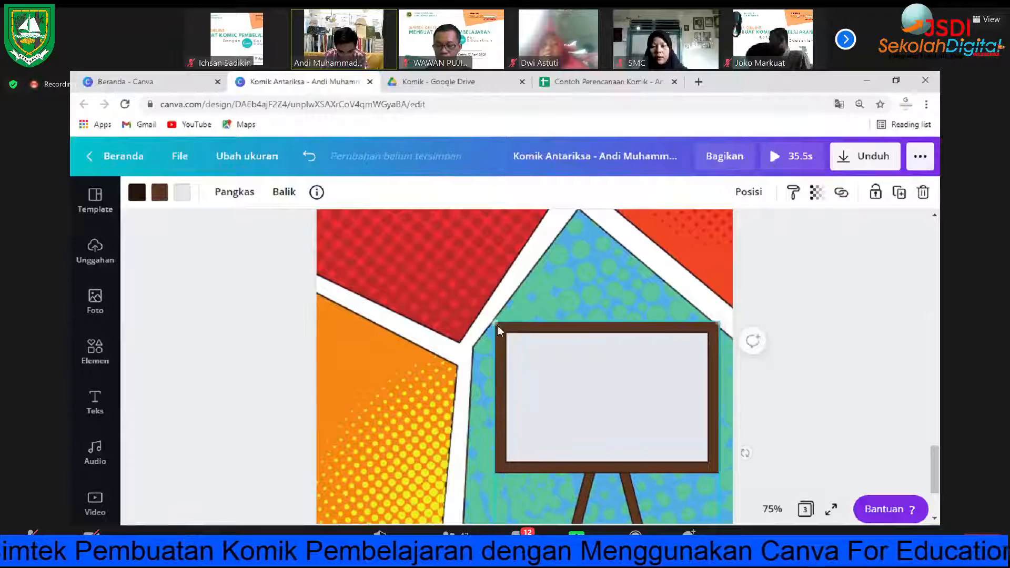
left_click_drag(719, 319, 711, 323)
left_click(838, 277)
scroll(831, 281, "down", 3)
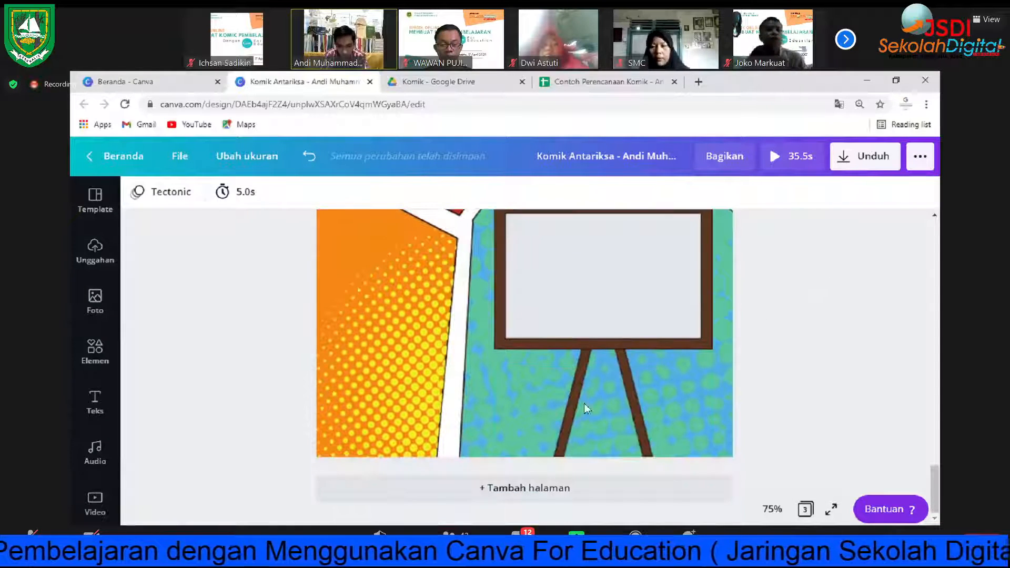
left_click(563, 371)
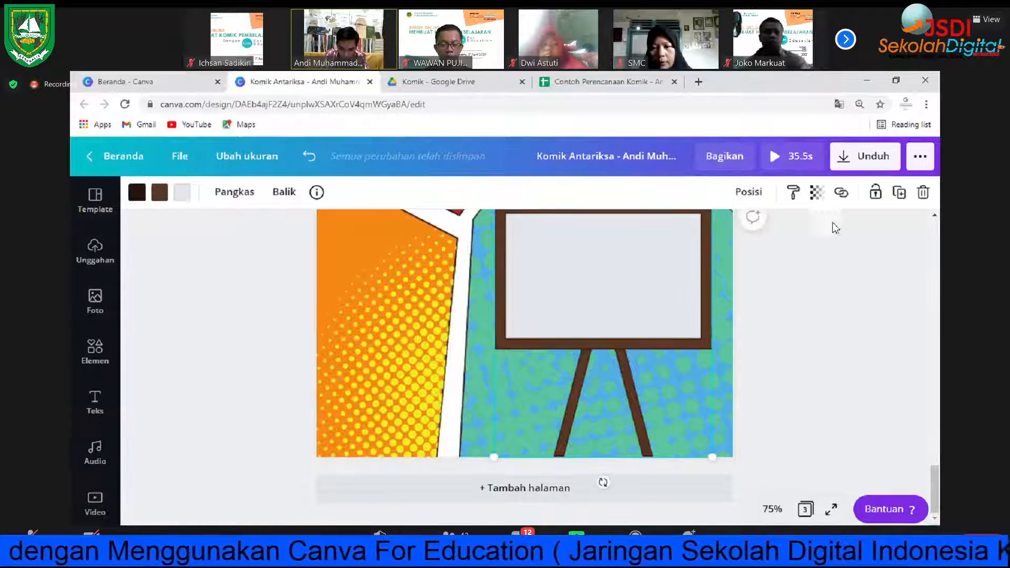
left_click(824, 305)
scroll(816, 300, "up", 1)
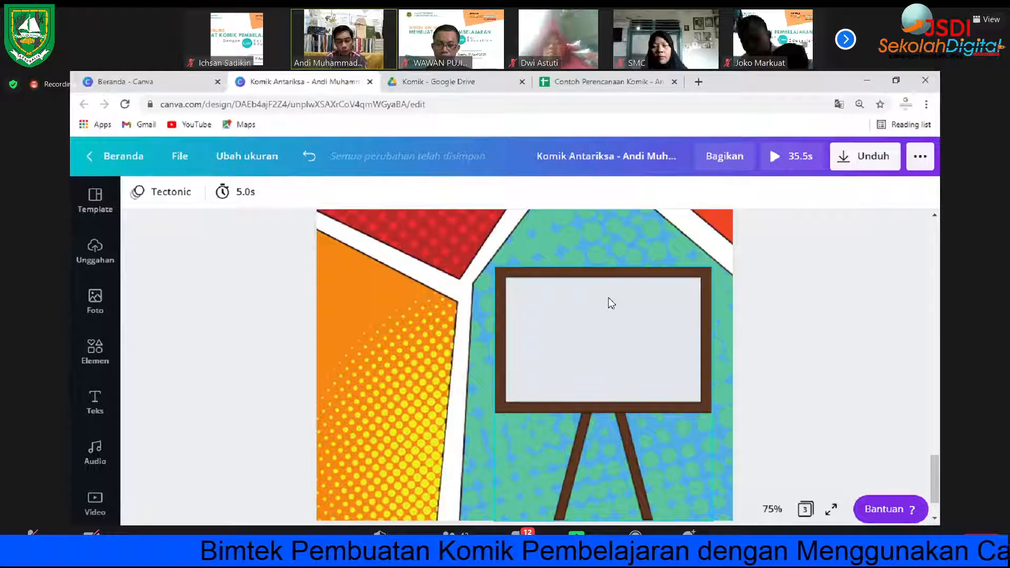
Step: Add a subheading text box to page 3 and place it over the easel board's writing surface
left_click(96, 401)
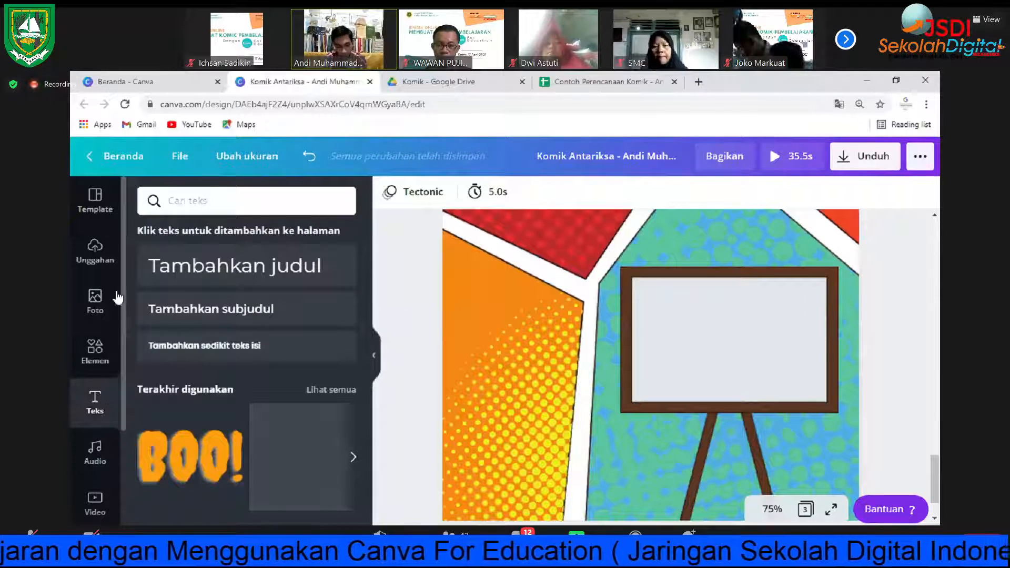
left_click(180, 312)
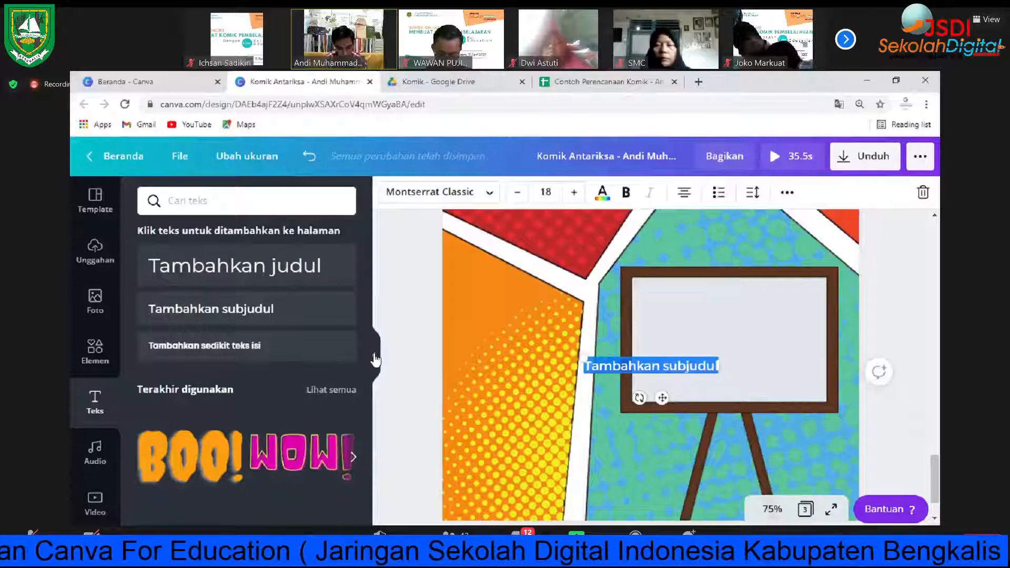
left_click(375, 359)
left_click_drag(536, 361, 624, 333)
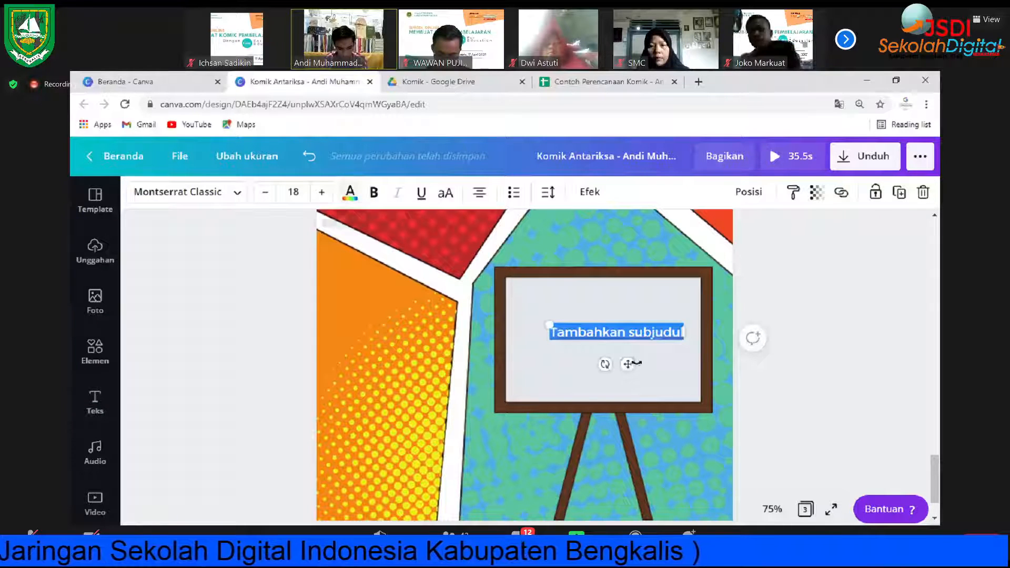
left_click(350, 193)
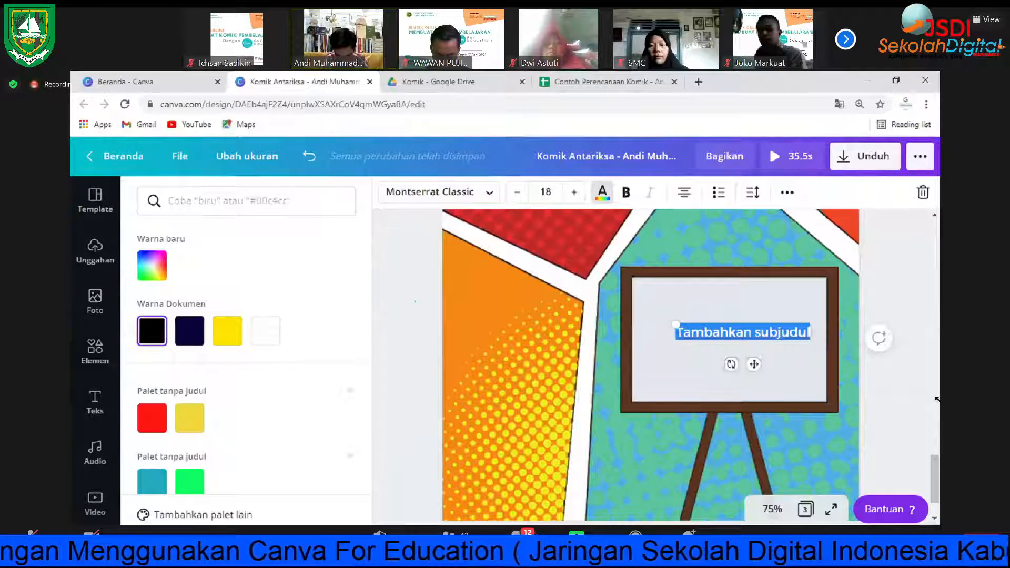
left_click(937, 400)
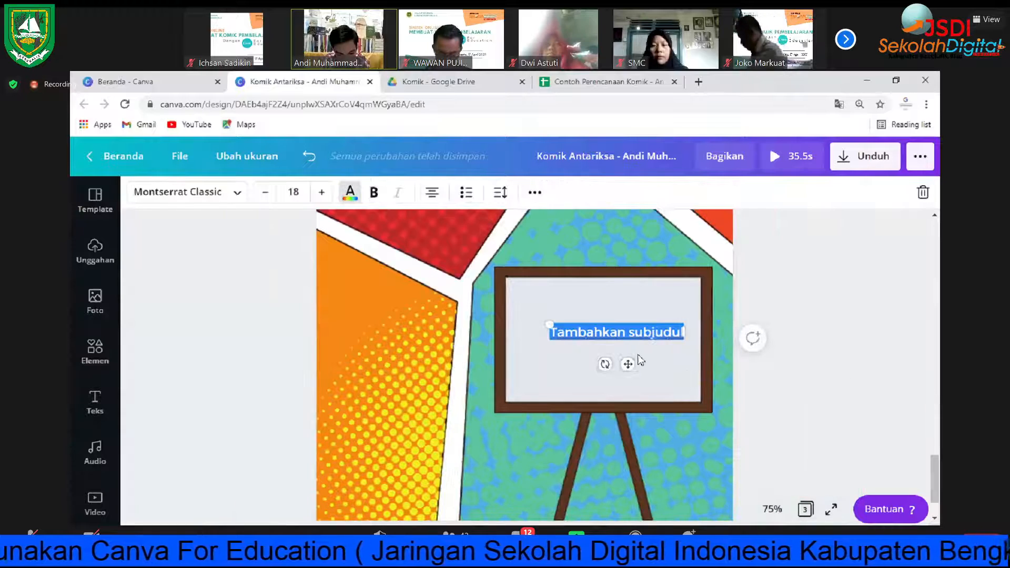
Step: Replace the placeholder text on the board with "Setelah Ananda mempelajari seluruh materi pada komik ini. Silakan Ananda mengerjakan soal latihan dengan mengeklik tulisan "KUIS""
left_click(617, 338)
triple_click(617, 338)
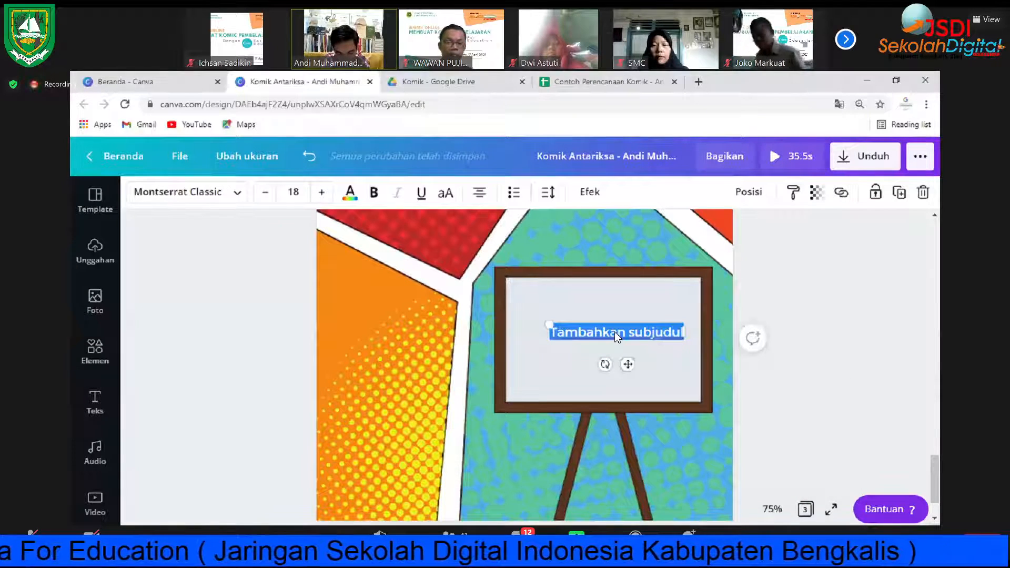
type("Setelah Ananda mempelajari seluruh materi pada komik ini")
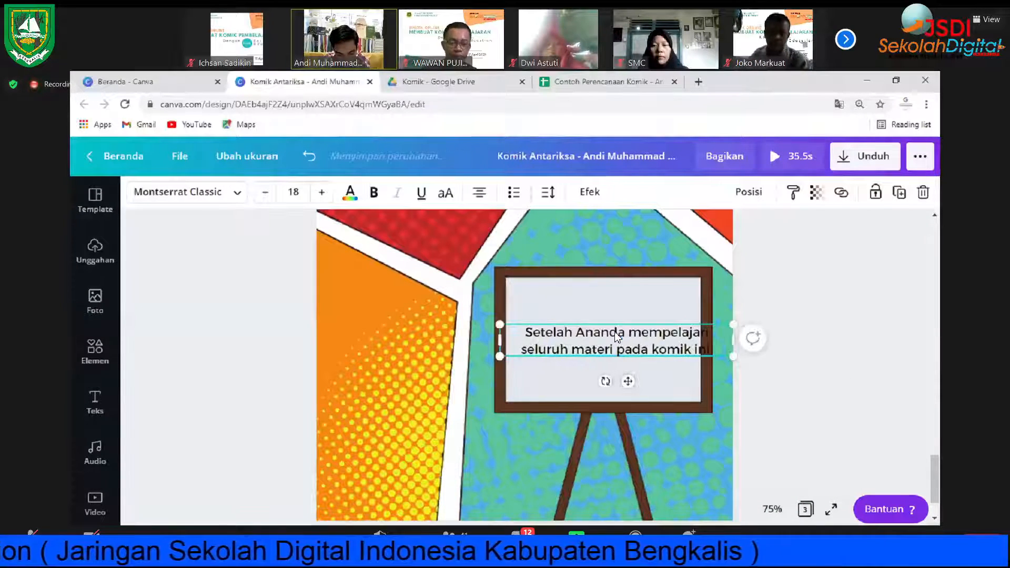
type("Silakan Ananda mengerj")
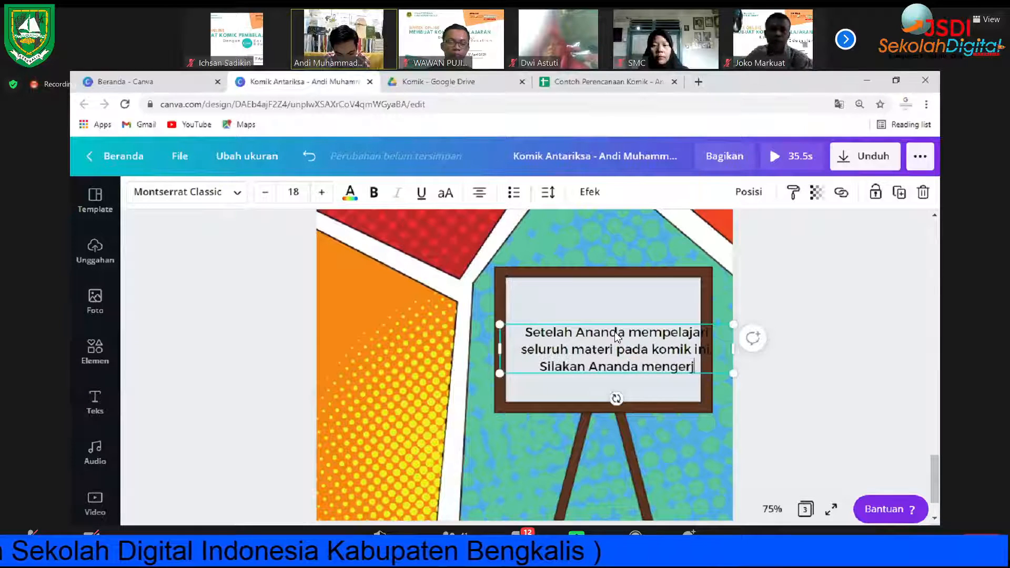
type("akan soal latihan deng")
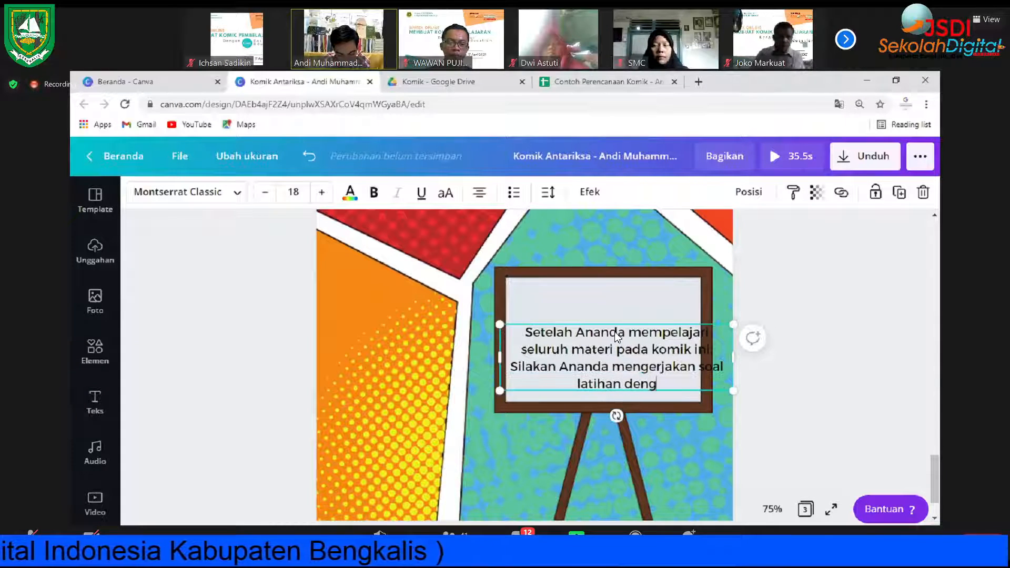
type("an men")
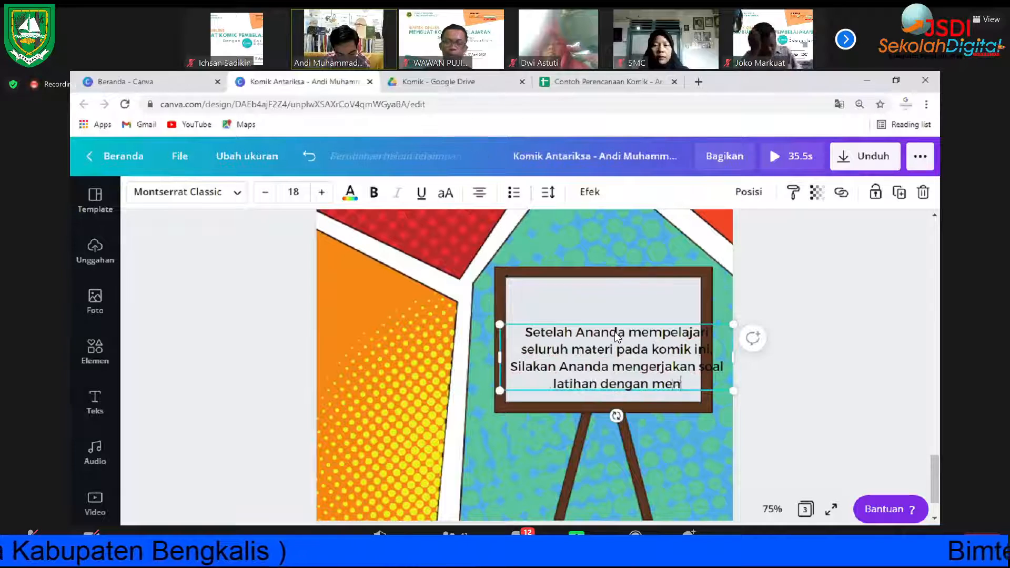
type("geklik")
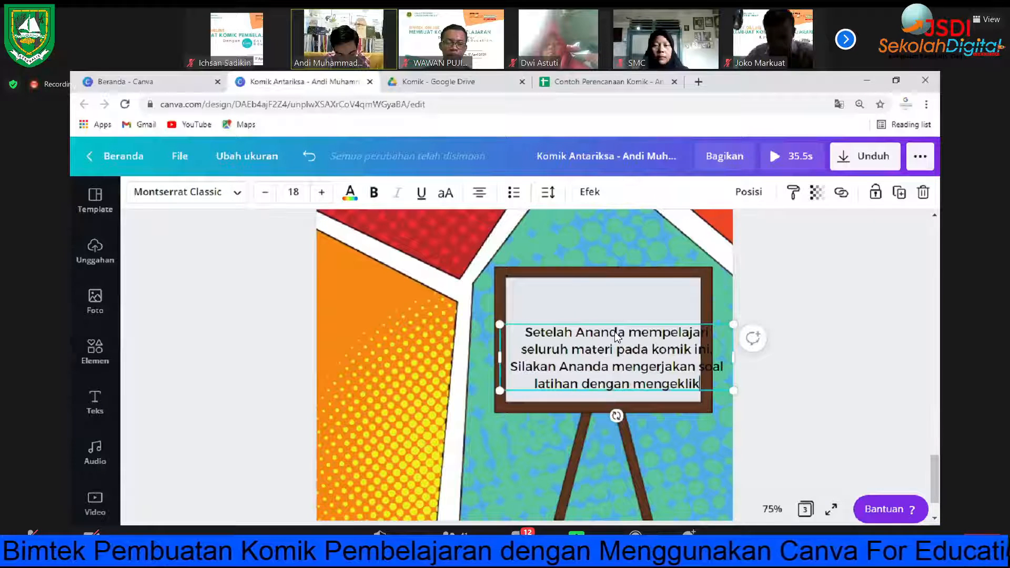
type("tulisan \"KUIS\"")
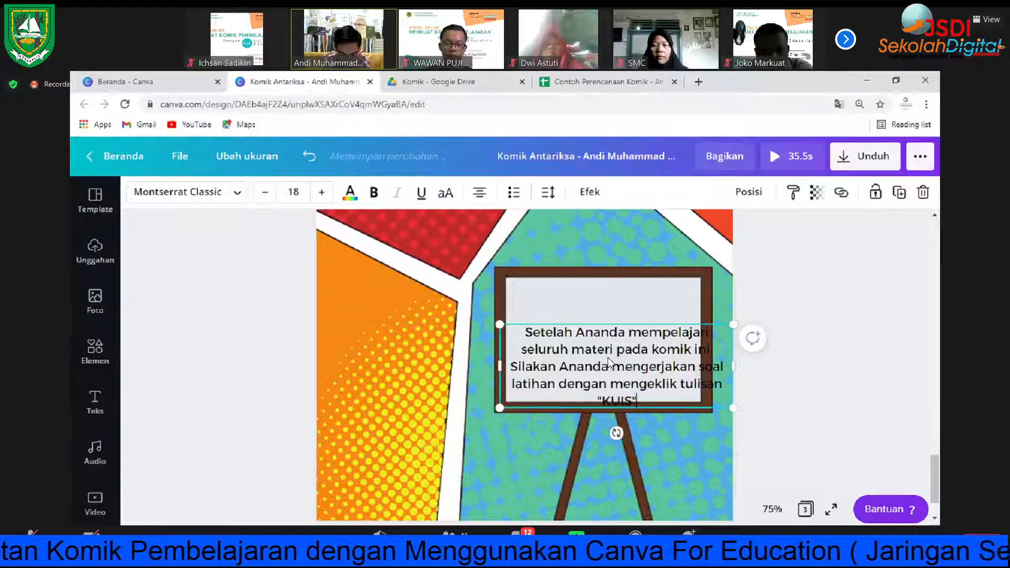
Step: Reposition the instruction text so it sits within the easel board's frame on page 3
left_click(884, 328)
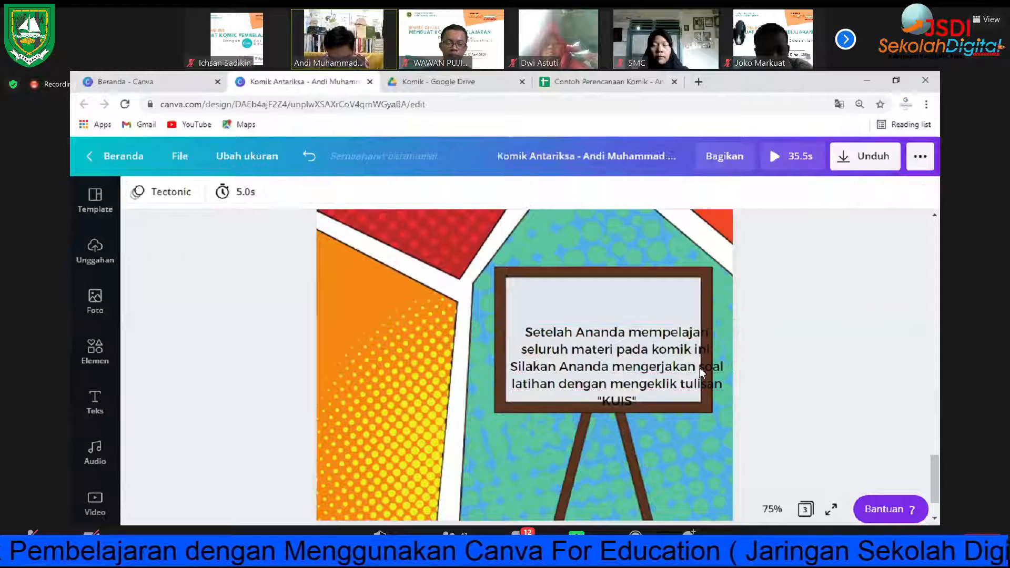
left_click(681, 349)
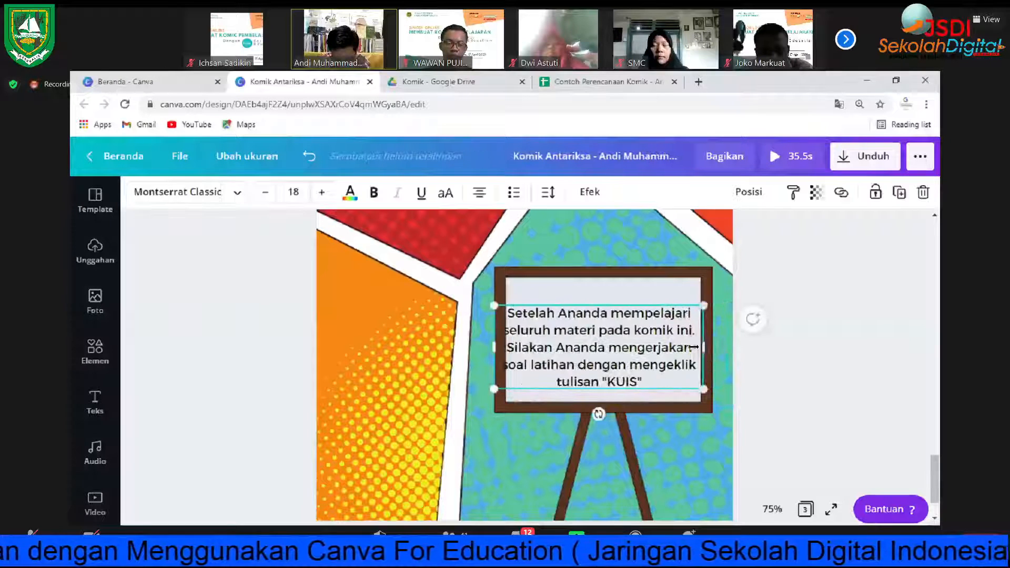
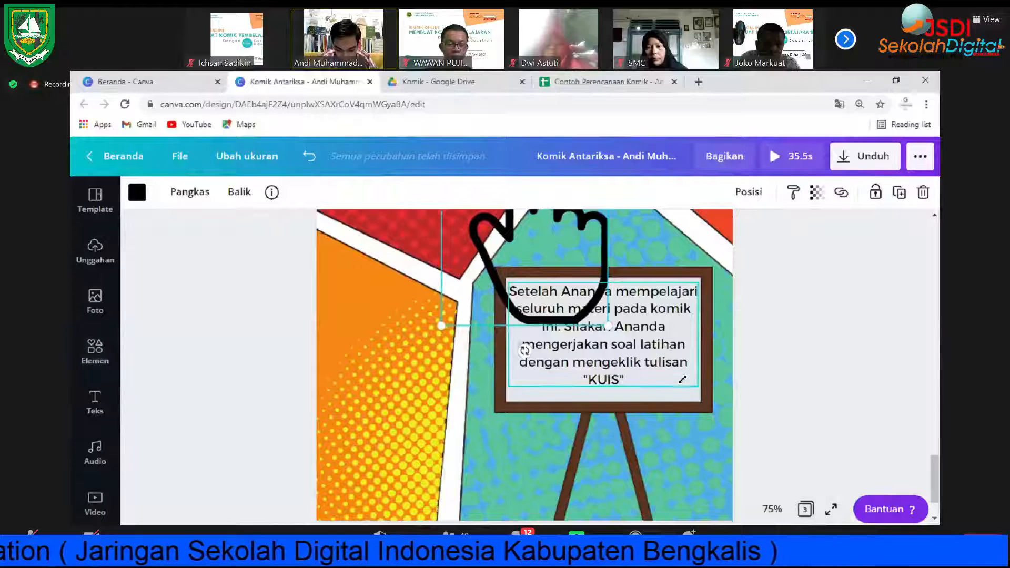
Step: Shrink the tapping-hand graphic to a small icon and place it directly beneath the word "KUIS" on the board
left_click_drag(586, 422, 599, 417)
mouse_move(606, 452)
left_mouse_down()
mouse_move(611, 458)
mouse_move(612, 426)
mouse_move(614, 445)
left_mouse_up()
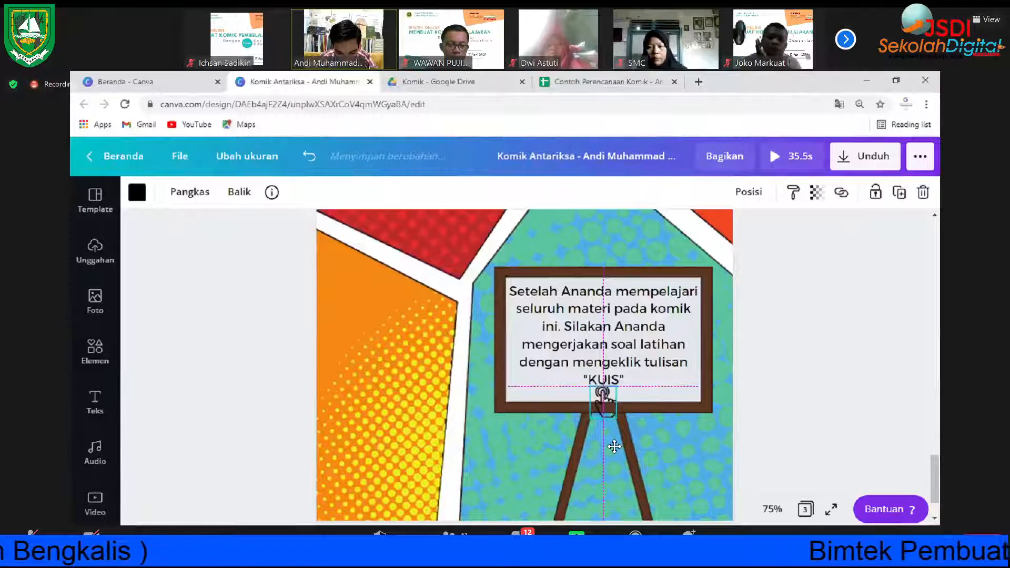
left_click(834, 305)
scroll(842, 337, "down", 1)
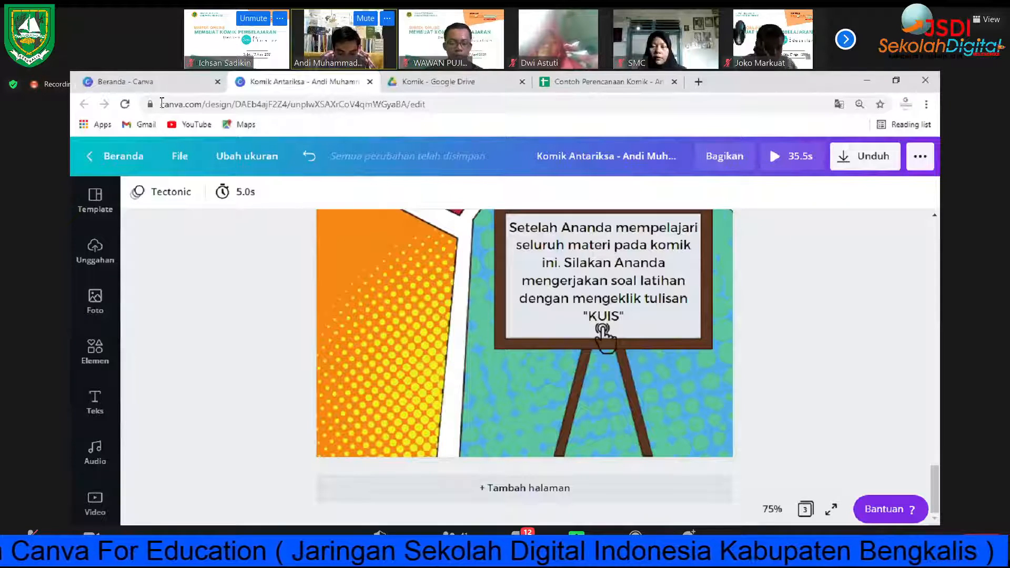
Step: Switch to Google Drive and create a new Google Form in the Komik folder, accepting that it is shared
left_click(438, 82)
left_click(90, 154)
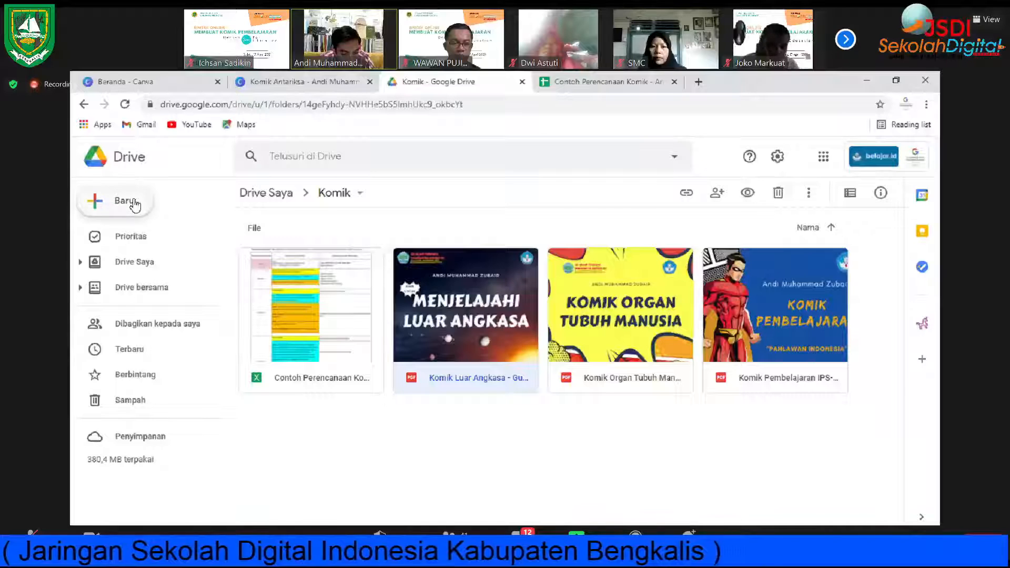
left_click(126, 202)
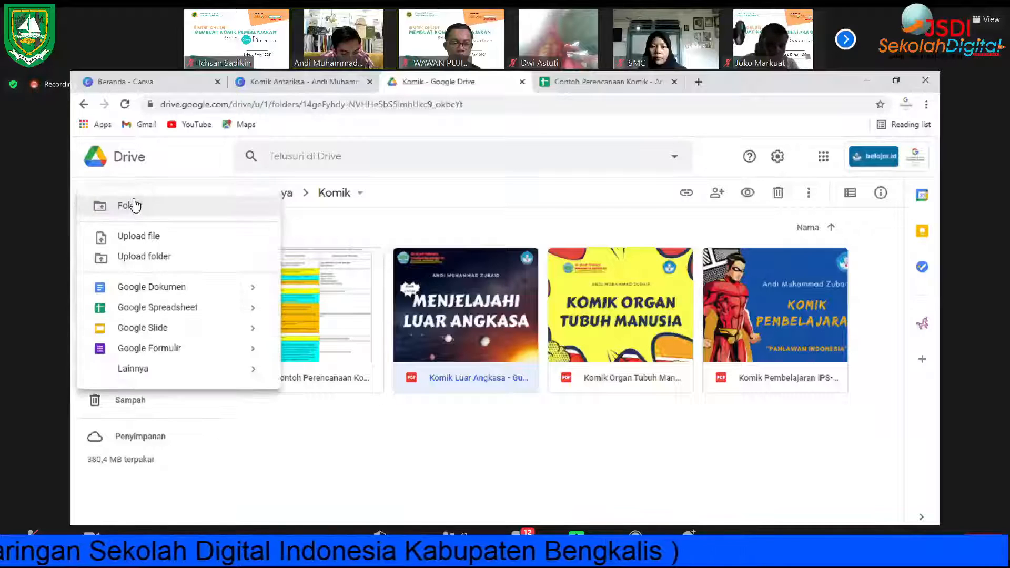
left_click(165, 349)
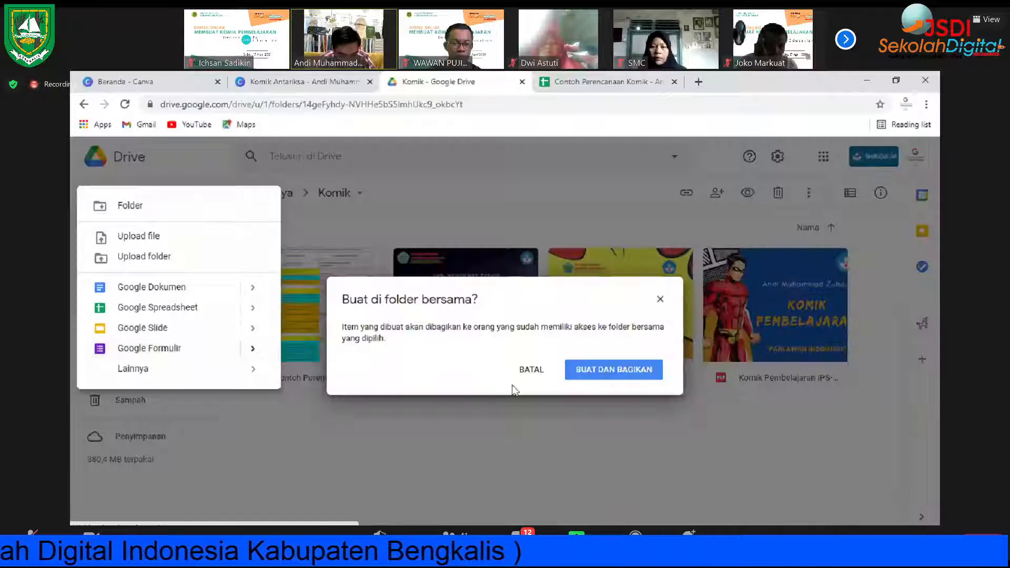
left_click(600, 371)
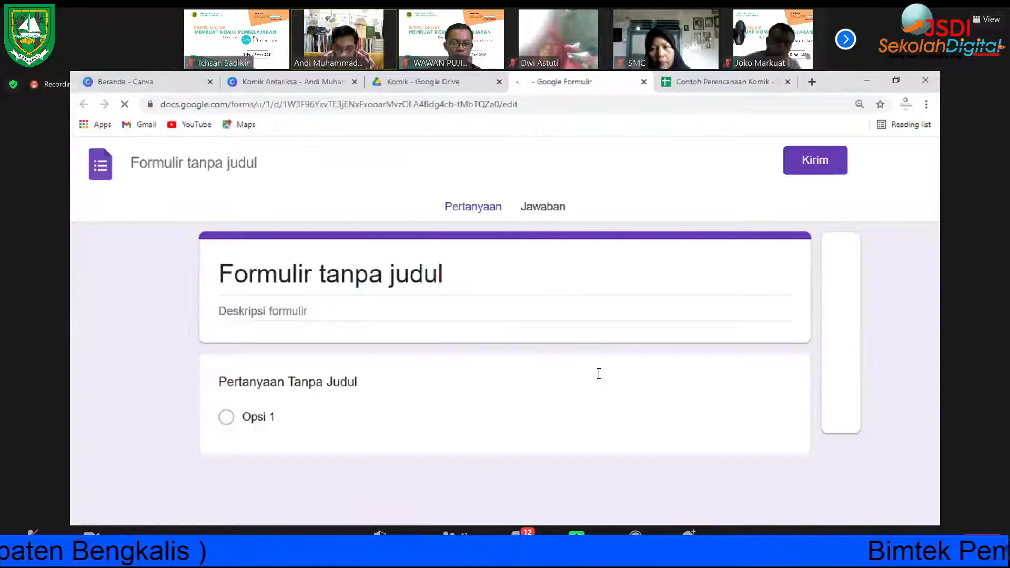
Step: Name the form "Kuis Komik (17 April 2021)" and apply the same text as its title
left_click(208, 173)
type("Kuis")
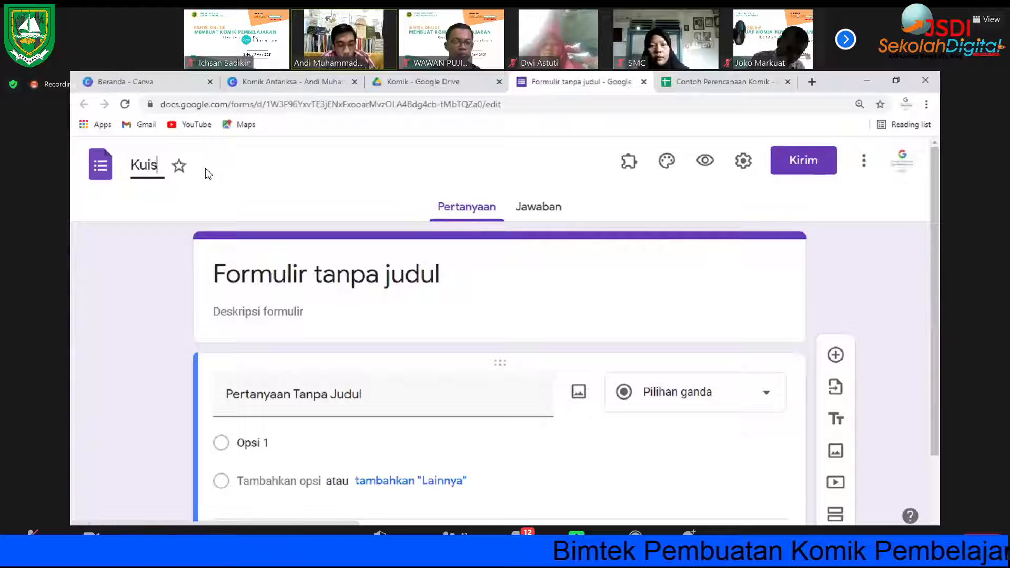
type(" Komik")
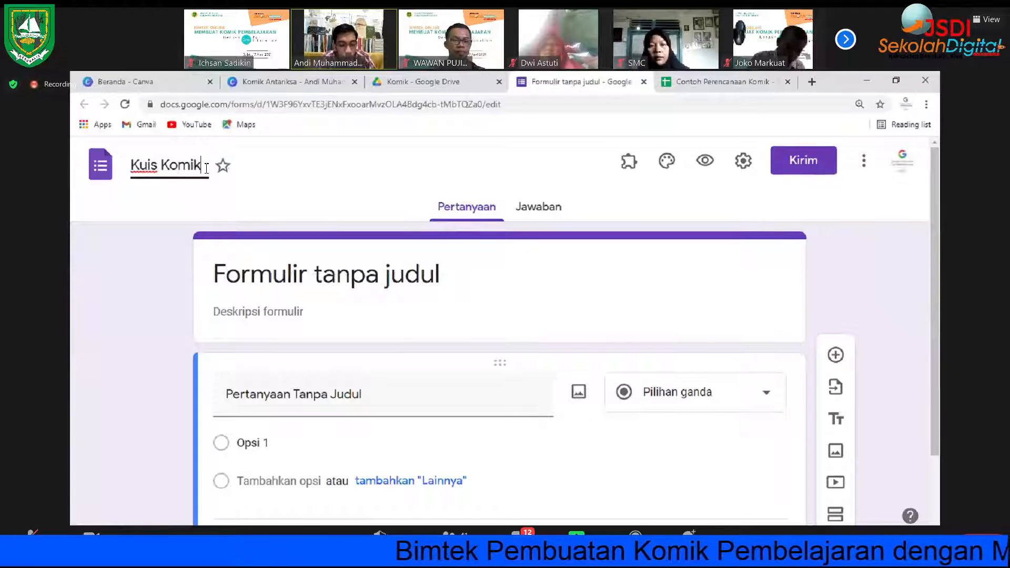
type(" (1")
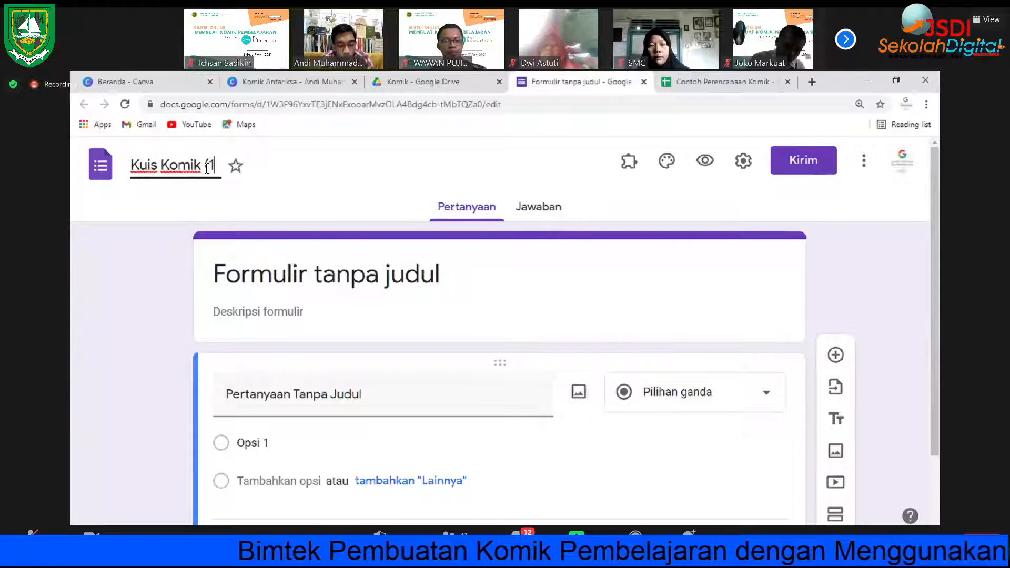
type("7 Apri")
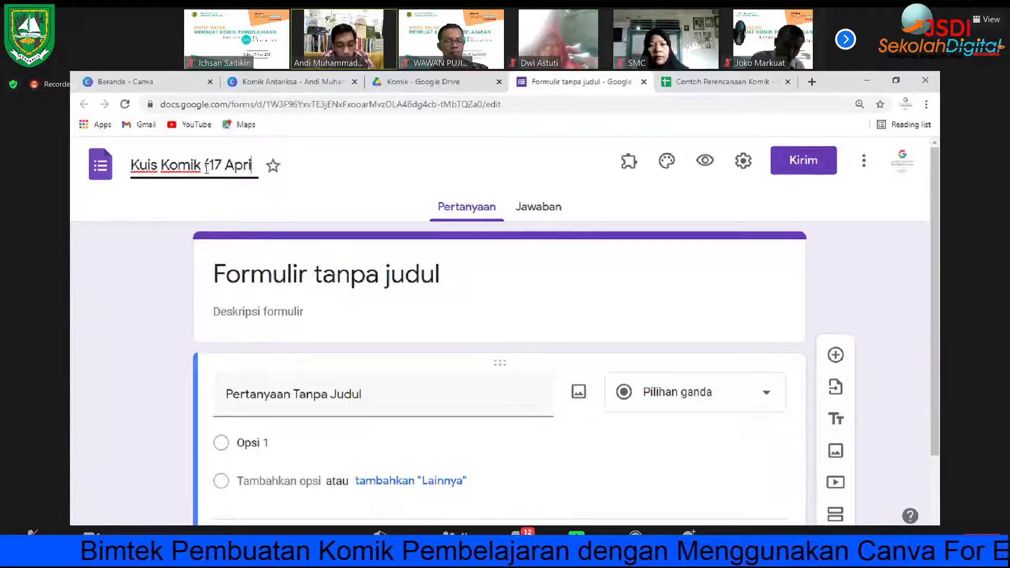
type("l 20210")
key("BackSpace")
type(")")
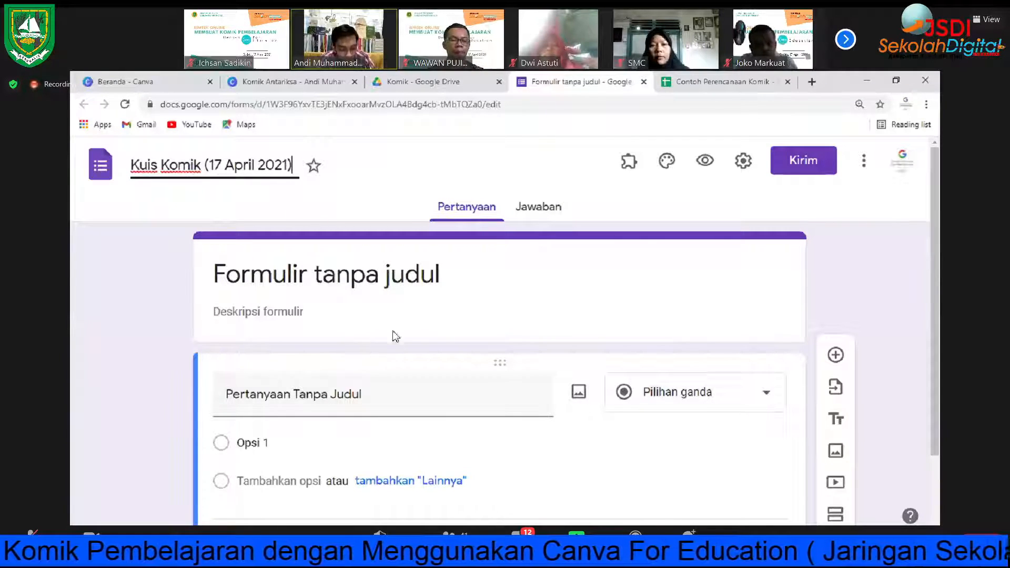
left_click(401, 310)
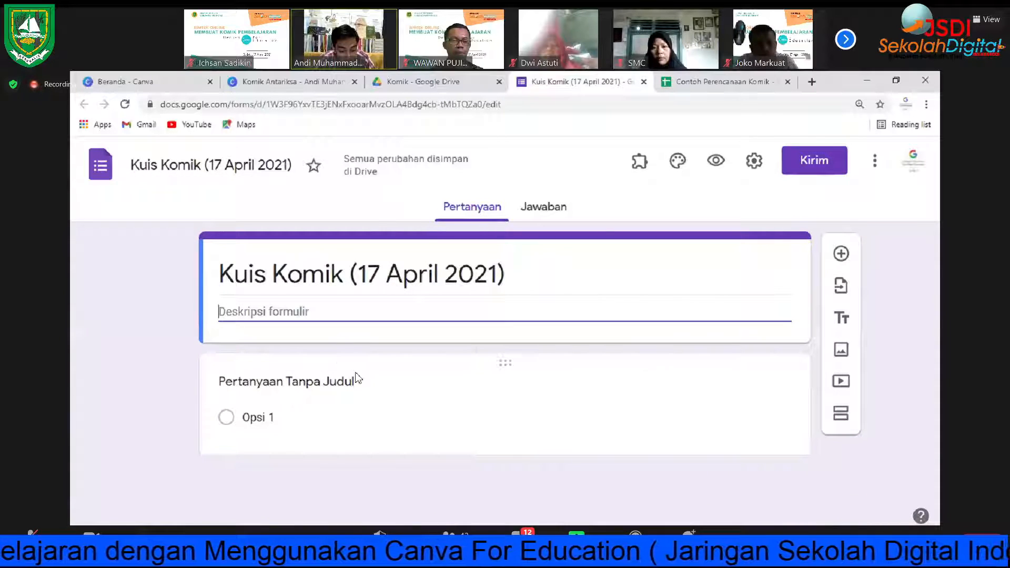
Step: Replace the placeholder text of the first multiple-choice question with "1+1 = ...."
left_click(354, 379)
scroll(429, 363, "down", 2)
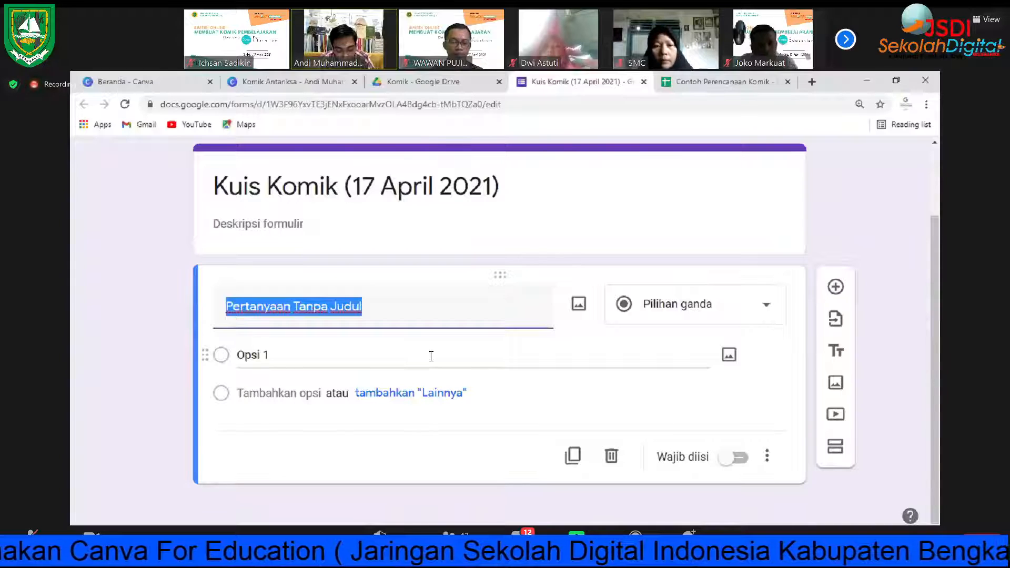
type("1+1 ")
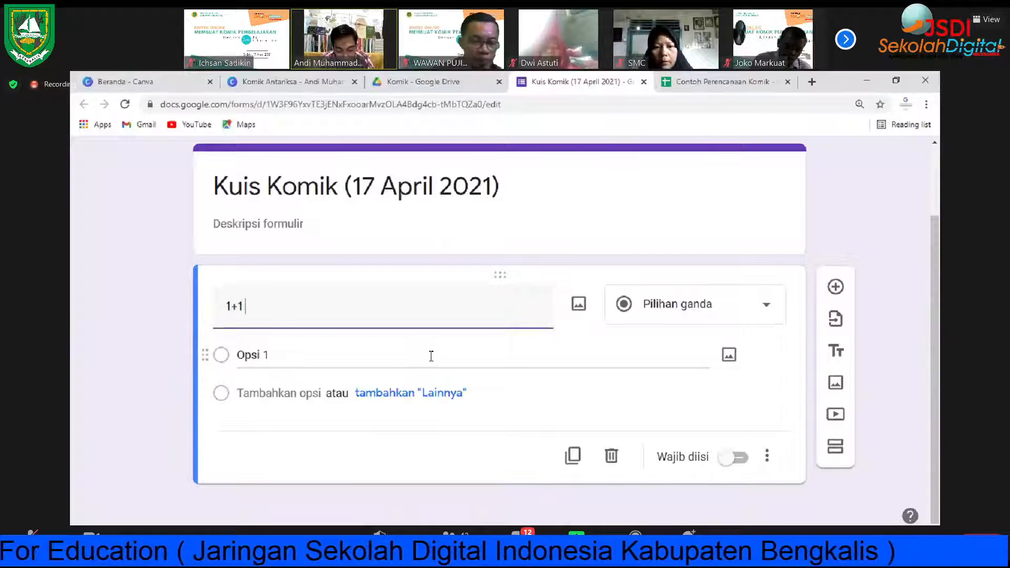
type("= ....")
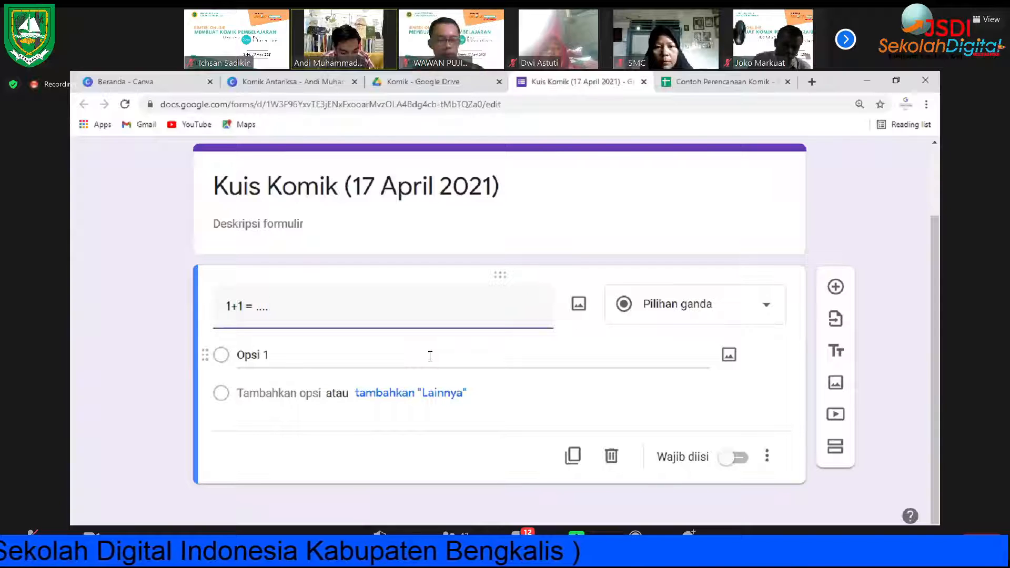
Step: Give the question four answer options: 2, 3, 4 and 5
left_click(333, 344)
type("2")
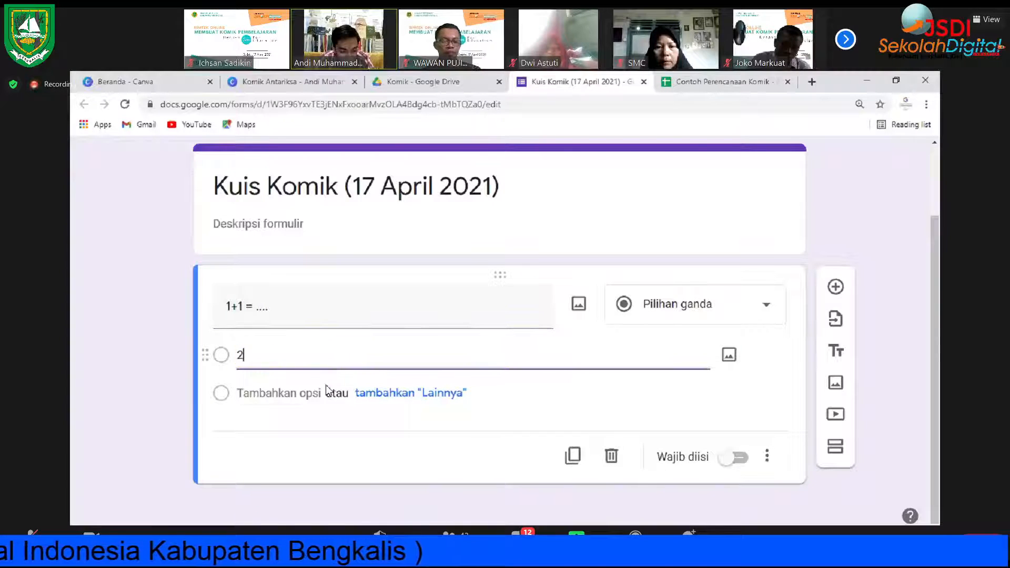
left_click(311, 392)
type("3")
left_click(290, 431)
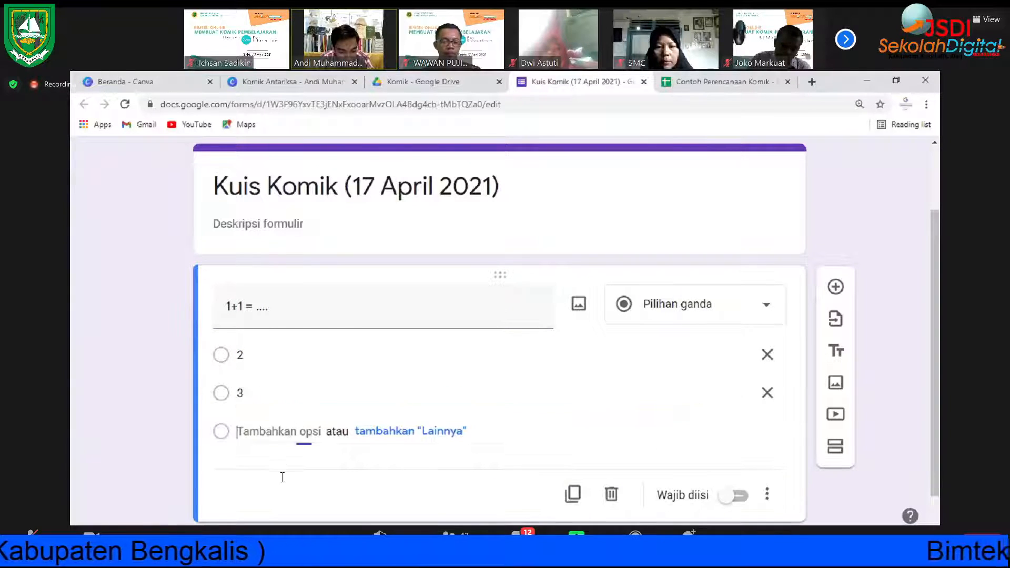
type("4")
left_click(272, 467)
type("5")
scroll(360, 395, "down", 2)
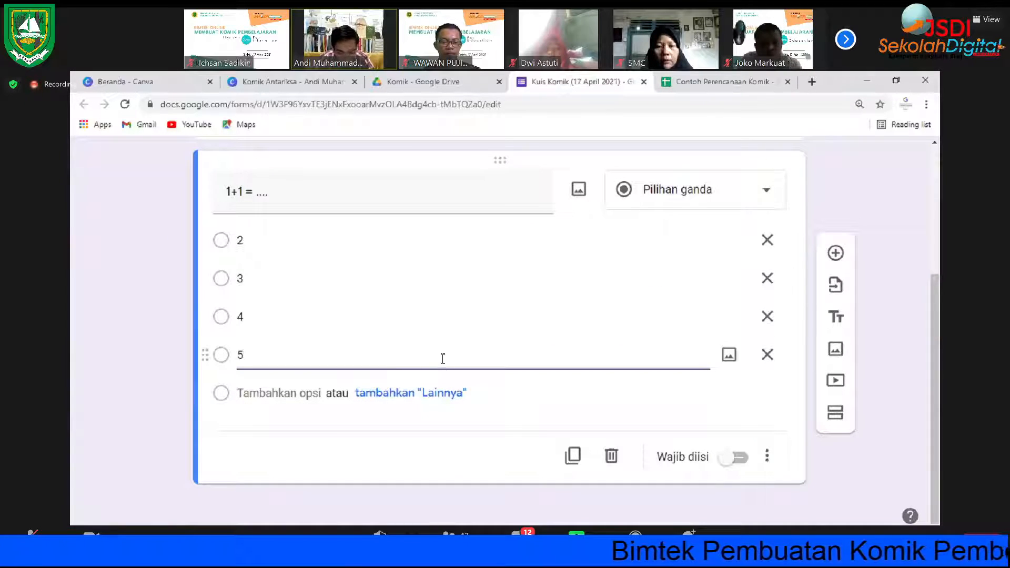
Step: Remove the form's restriction to users in the organisation, turn it into a quiz, and save the settings
scroll(442, 359, "up", 4)
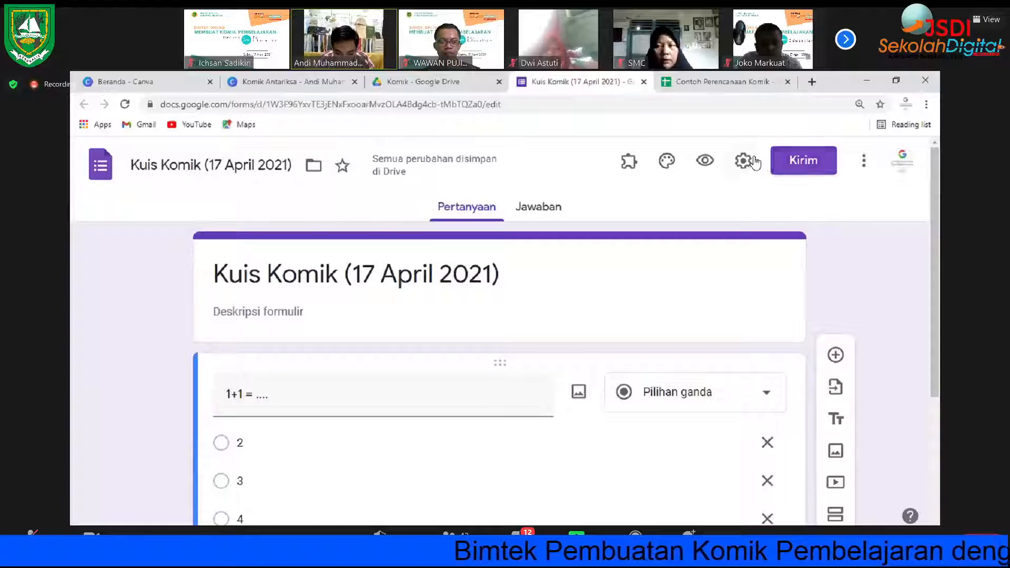
left_click(742, 161)
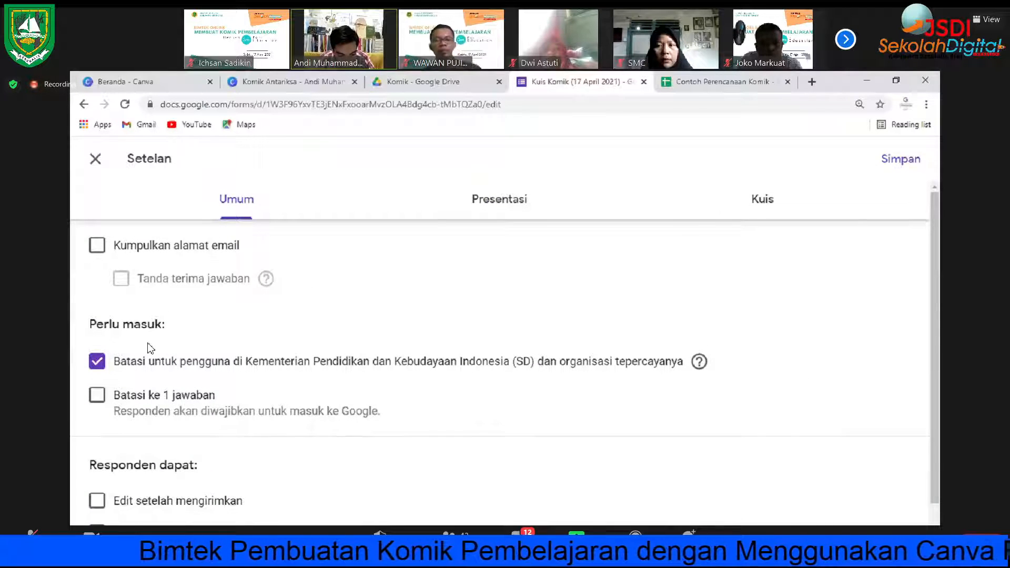
left_click(98, 361)
left_click(755, 201)
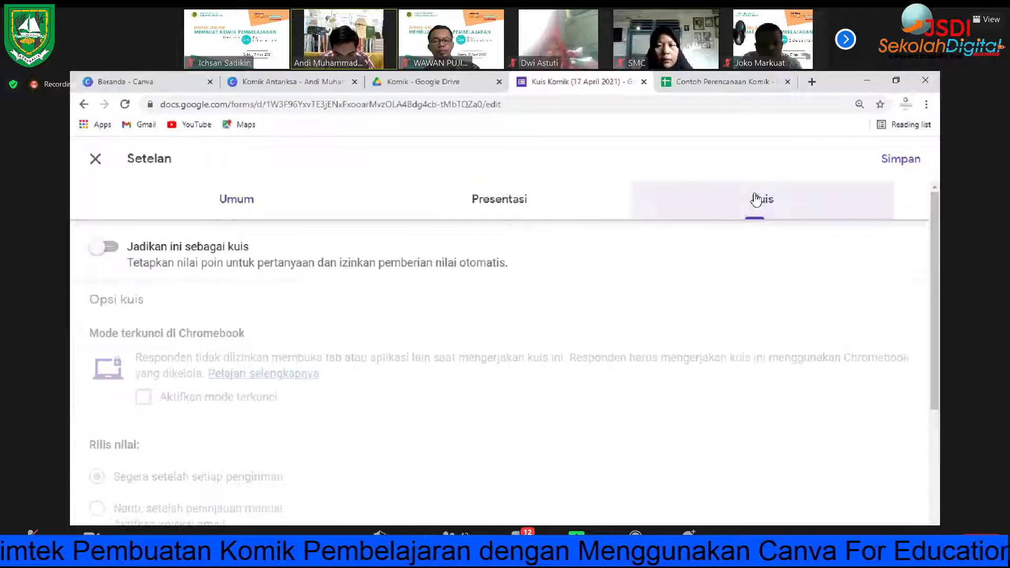
left_click(107, 257)
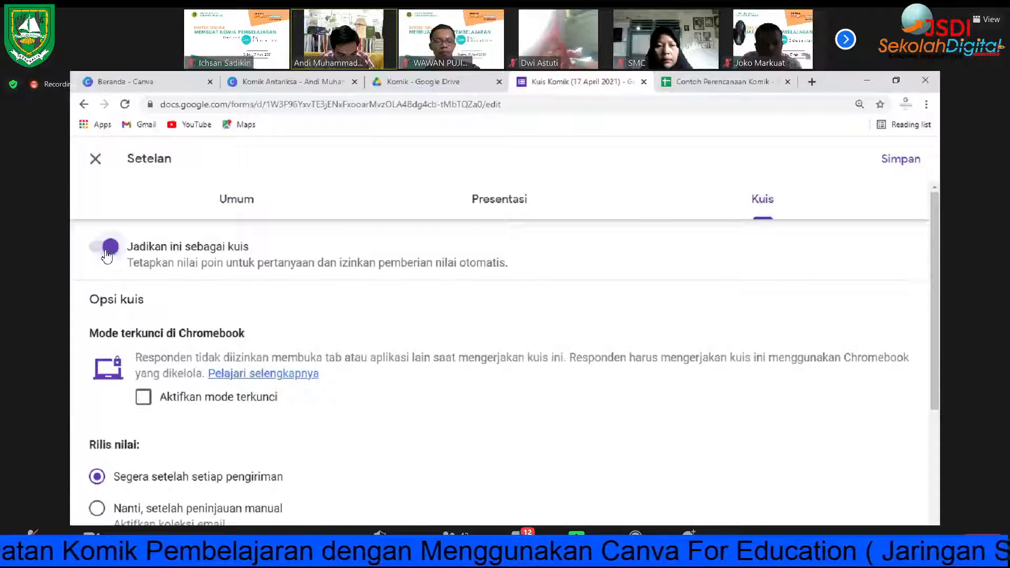
left_click(893, 167)
Step: Set 2 as the question's correct answer, worth 100 points, and make the question required
scroll(336, 323, "down", 4)
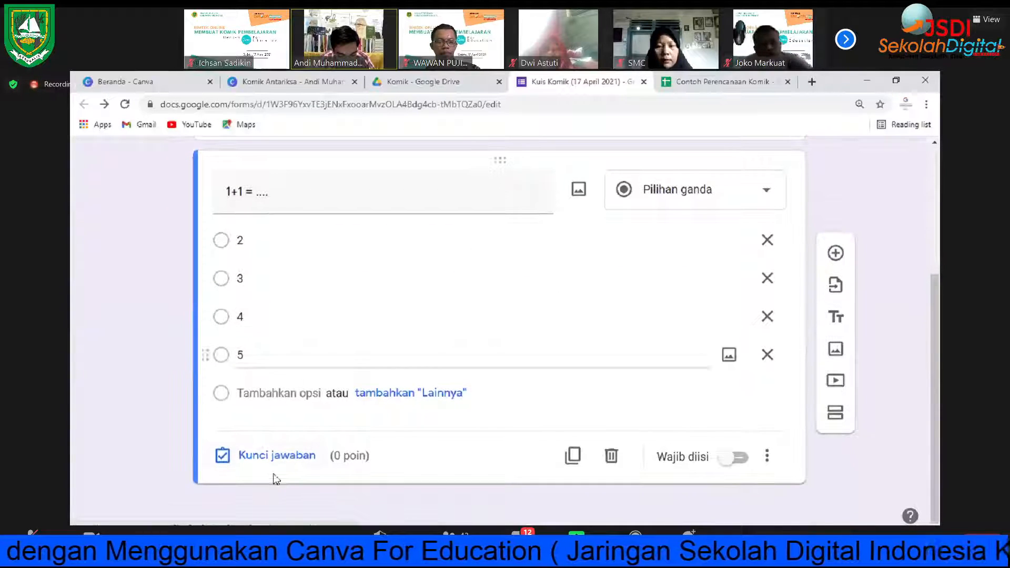
left_click(267, 456)
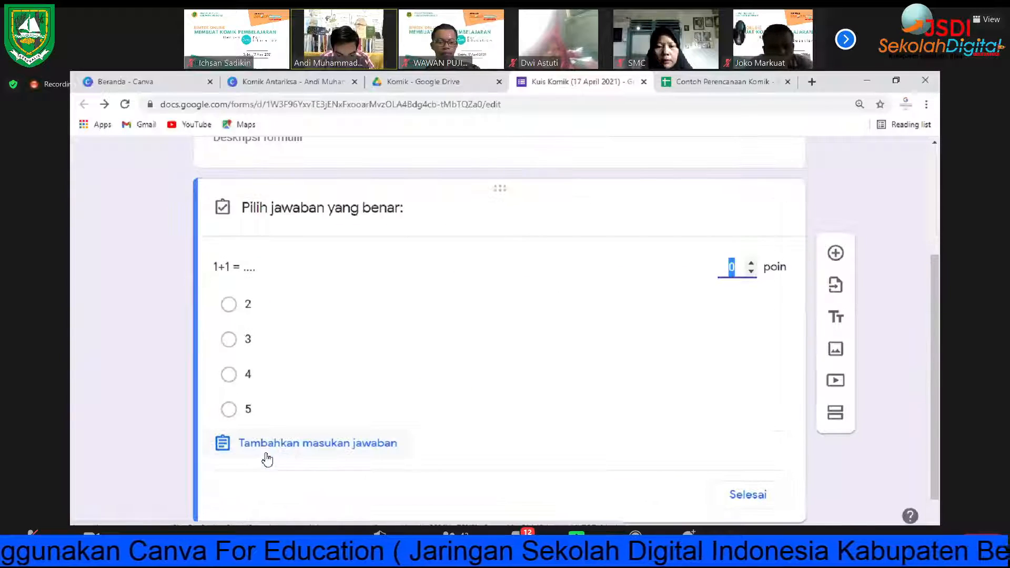
left_click(227, 306)
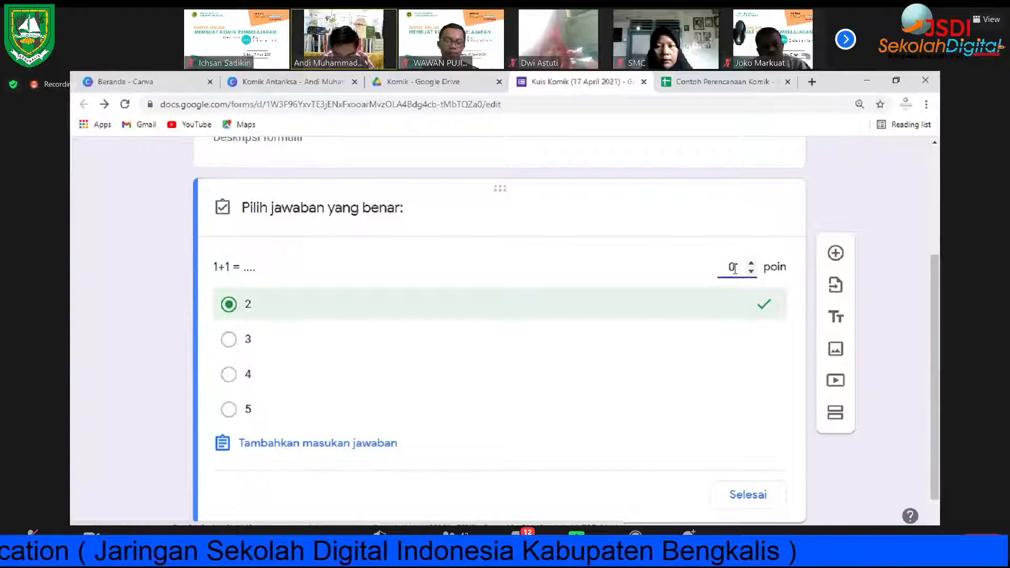
left_click_drag(734, 268, 719, 269)
type("100")
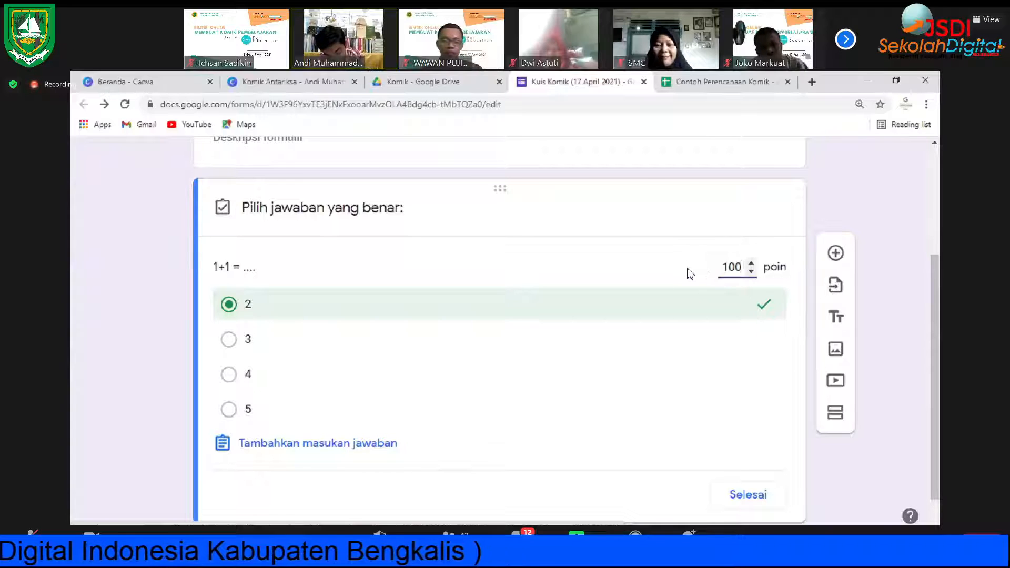
scroll(692, 276, "down", 1)
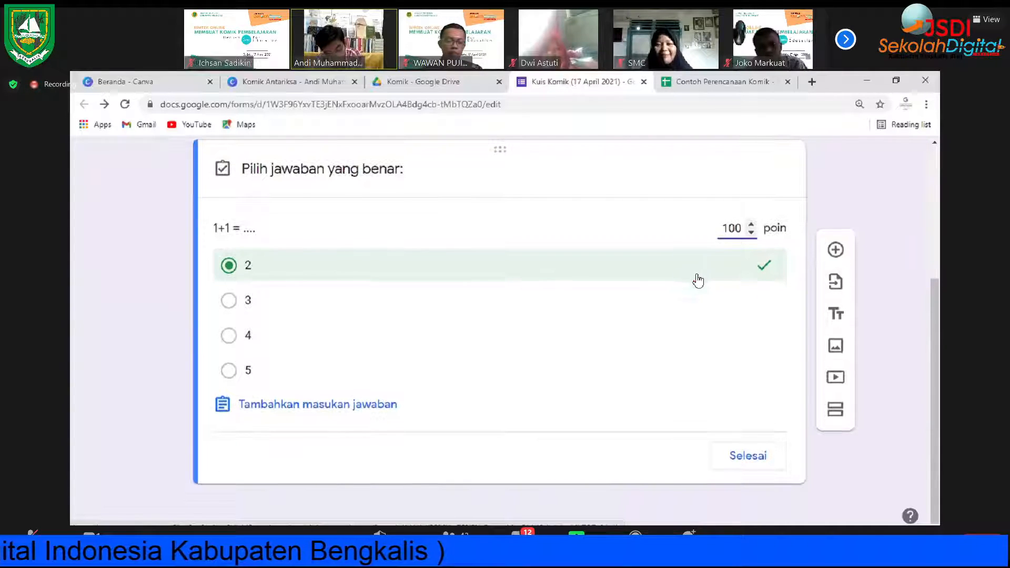
left_click(750, 456)
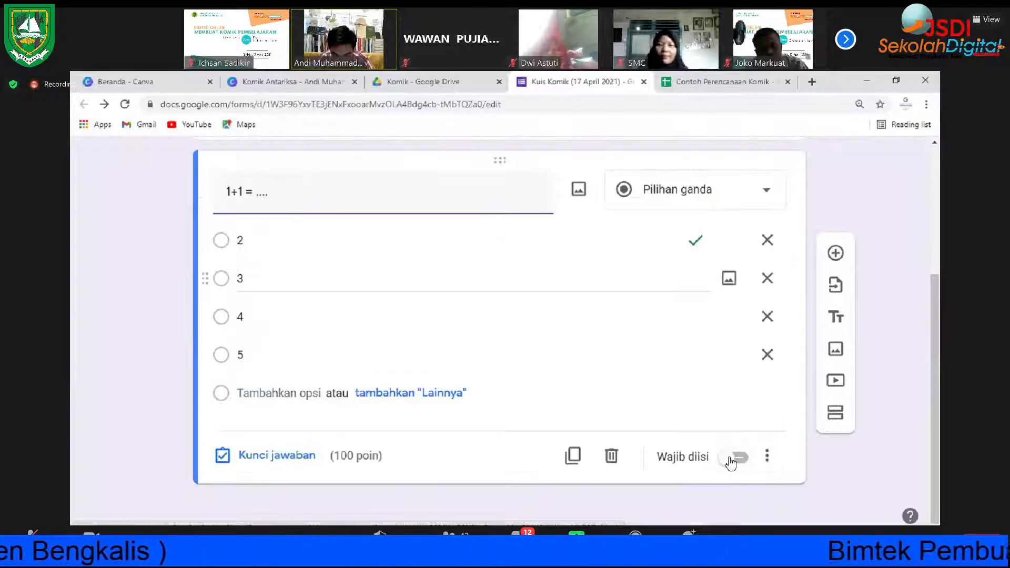
left_click(735, 456)
Step: Get the quiz form's share link for sending and shorten its URL
scroll(836, 347, "up", 4)
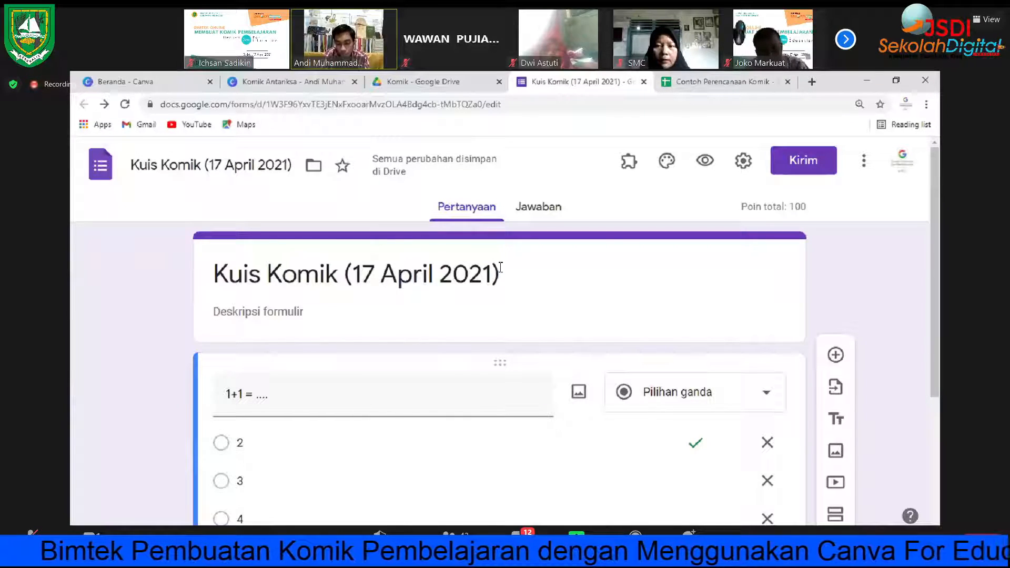
left_click(817, 171)
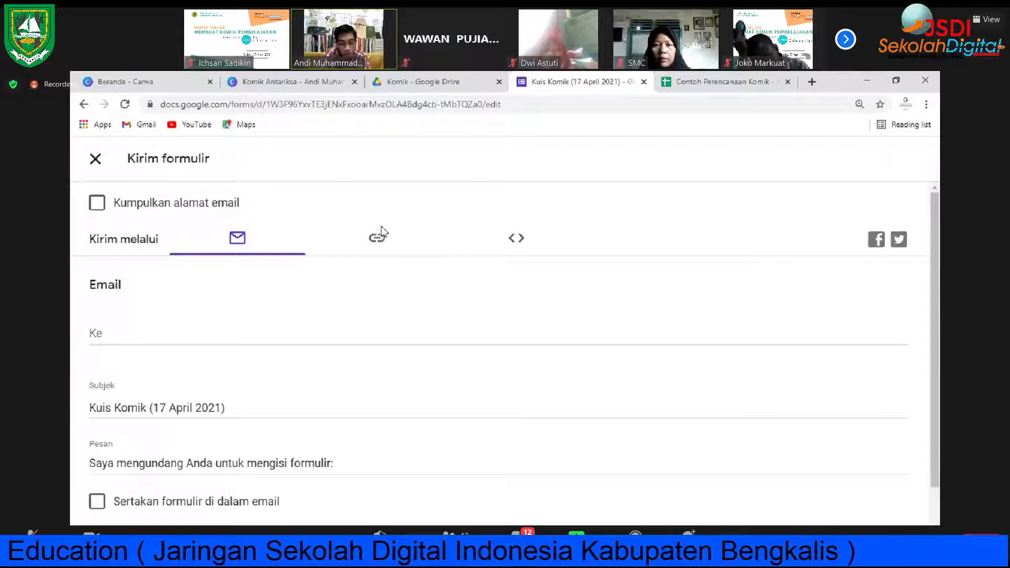
scroll(383, 231, "down", 1)
left_click(376, 199)
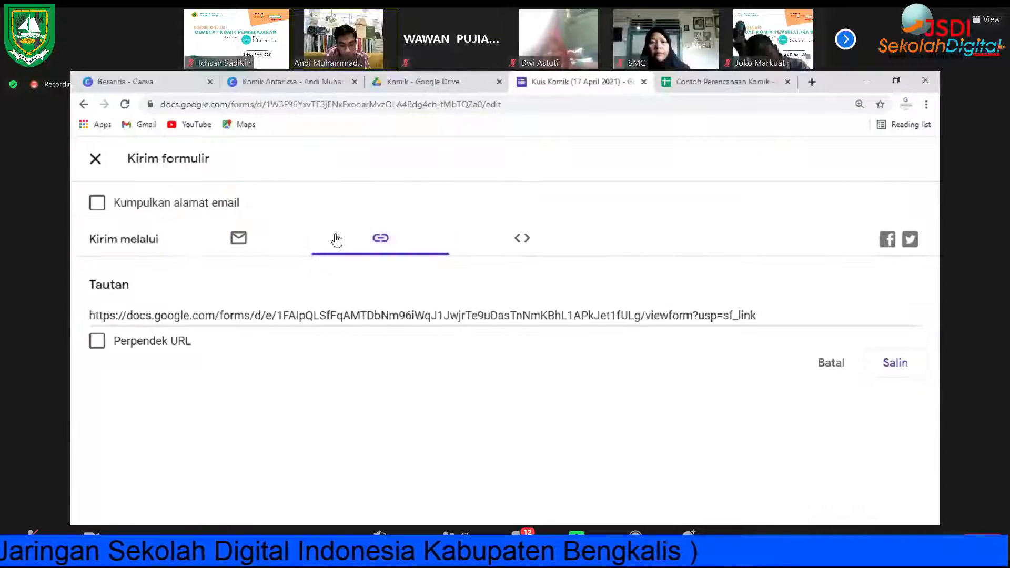
left_click(175, 342)
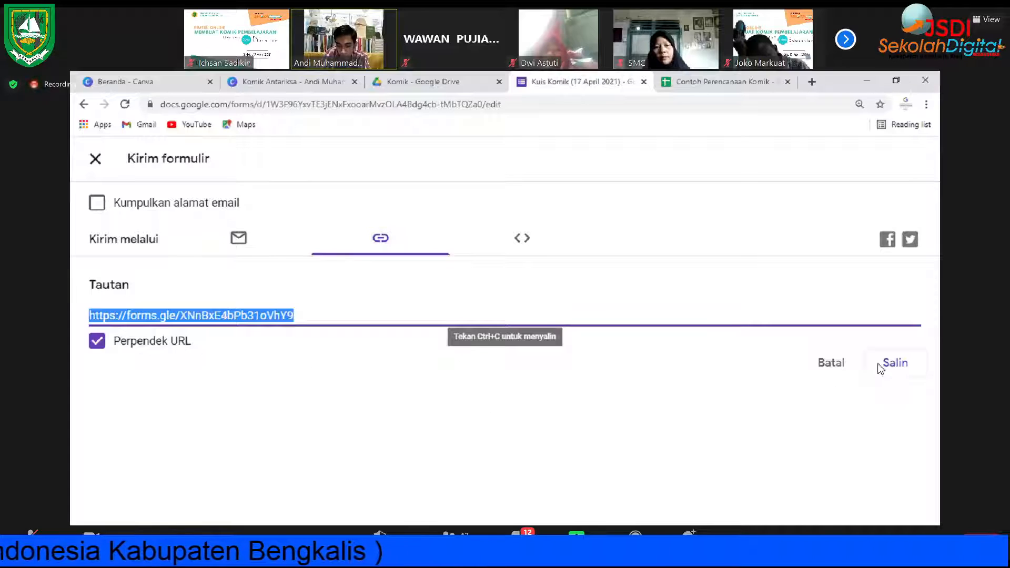
Step: Copy the quiz form's shortened share link to the clipboard
left_click(896, 375)
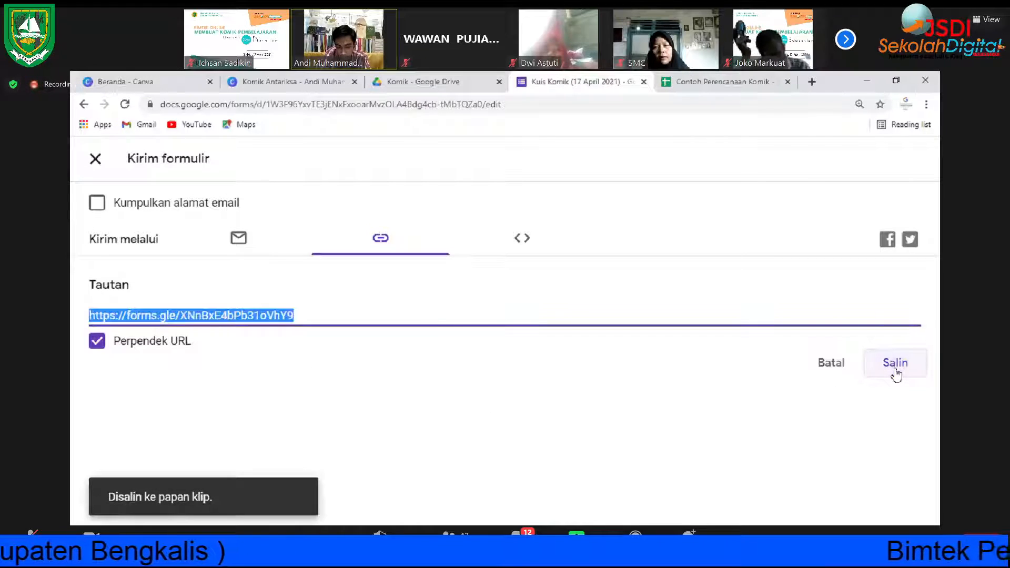
left_click(887, 374)
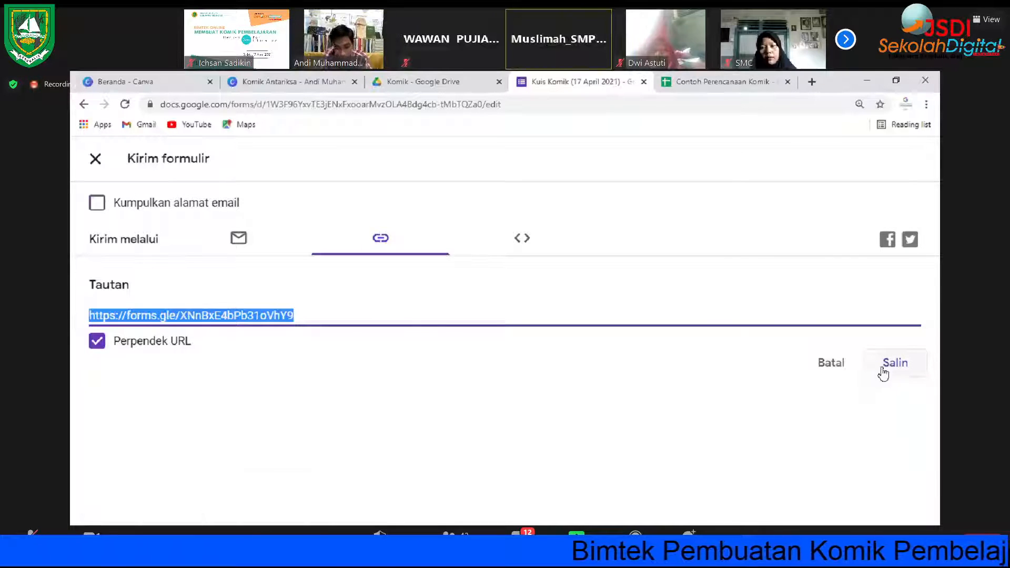
left_click(883, 374)
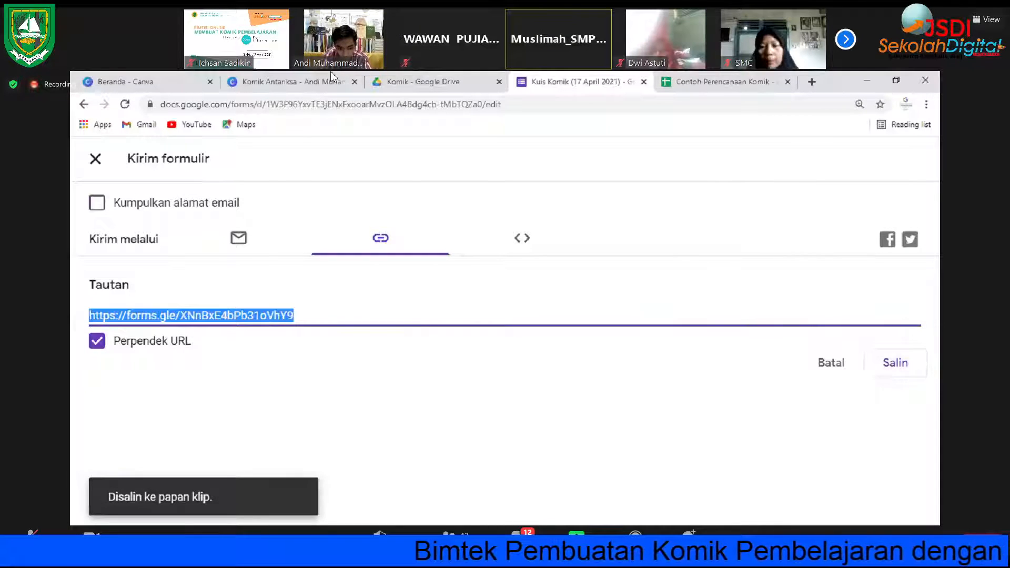
Step: Link the word "KUIS" in the comic's signboard text to the copied quiz form URL and apply the link
left_click(294, 82)
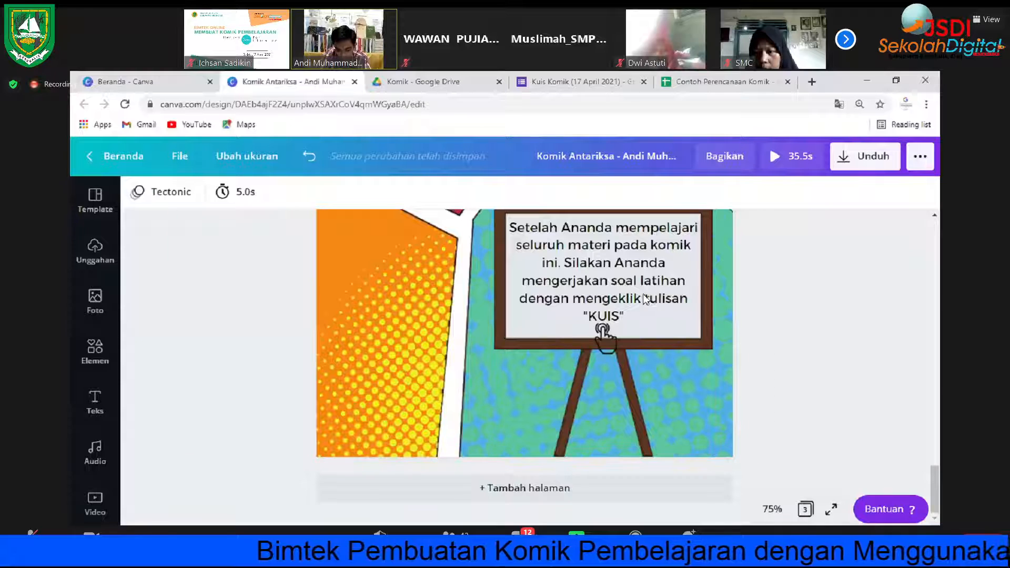
left_click(590, 315)
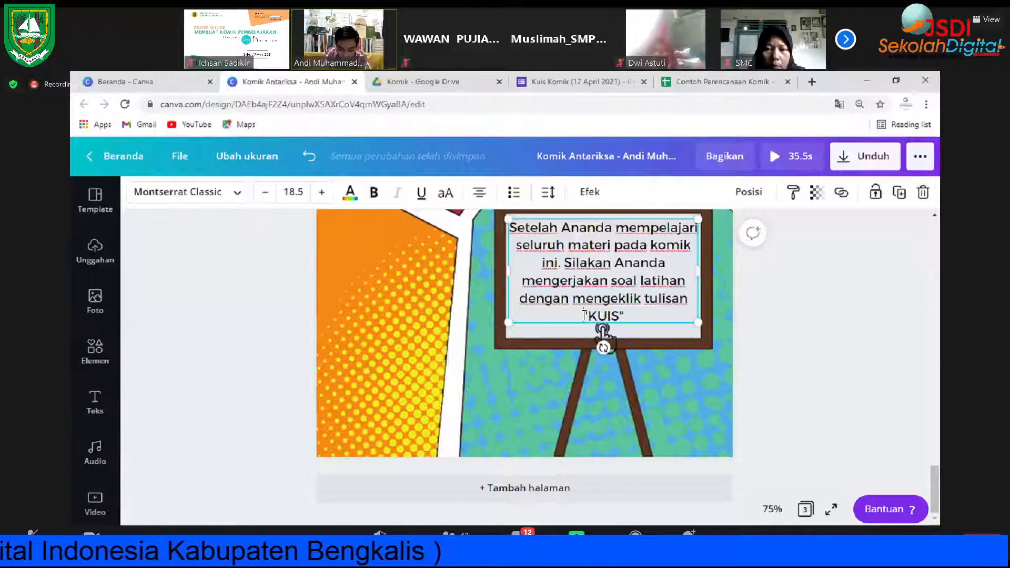
left_click_drag(584, 315, 626, 316)
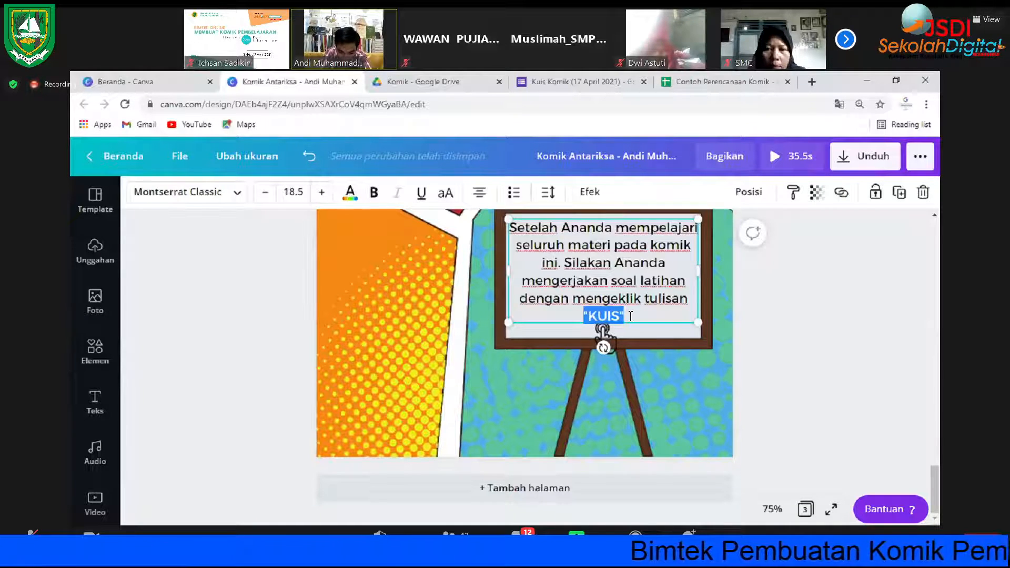
left_click(842, 195)
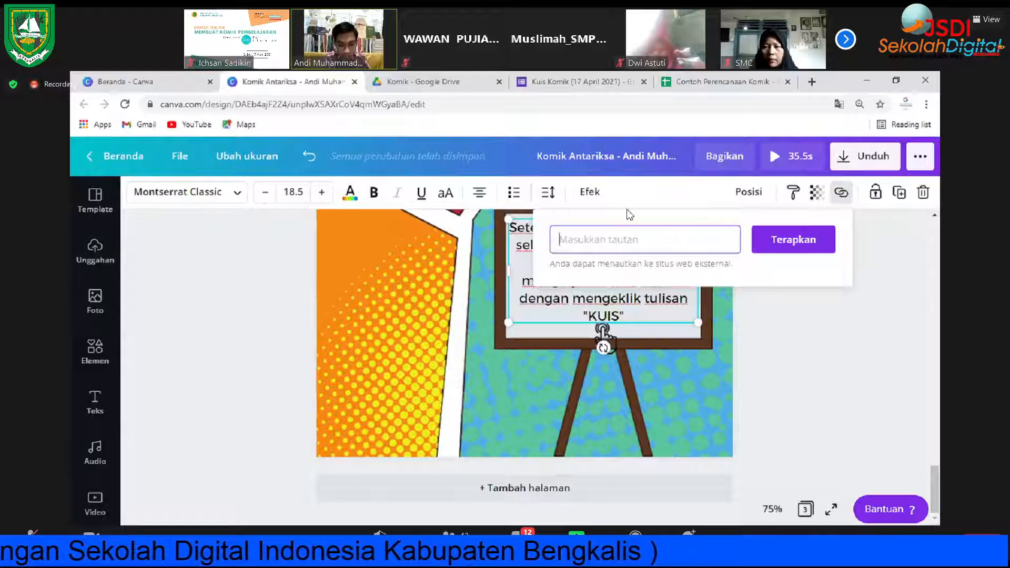
left_click(578, 82)
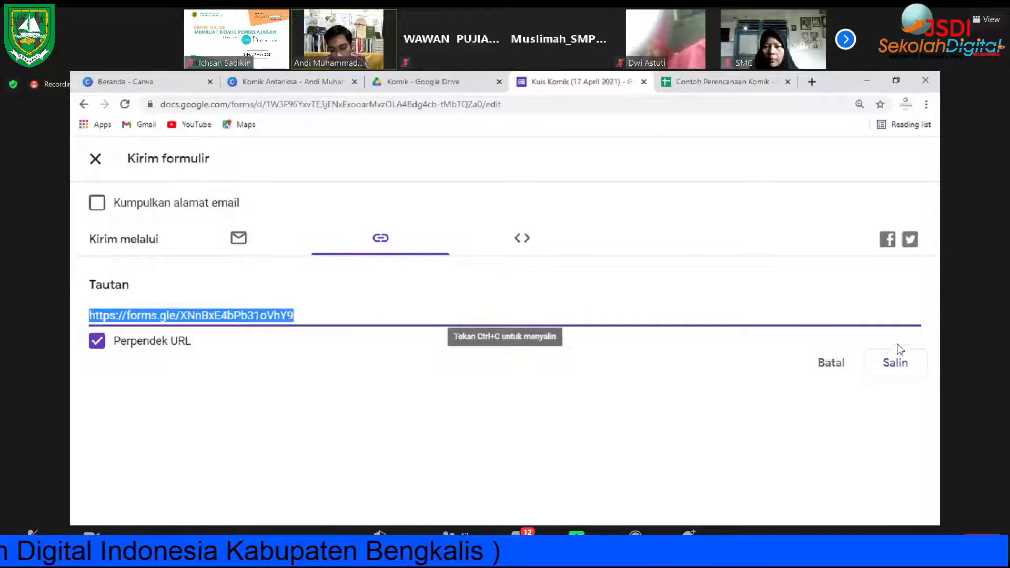
left_click(892, 373)
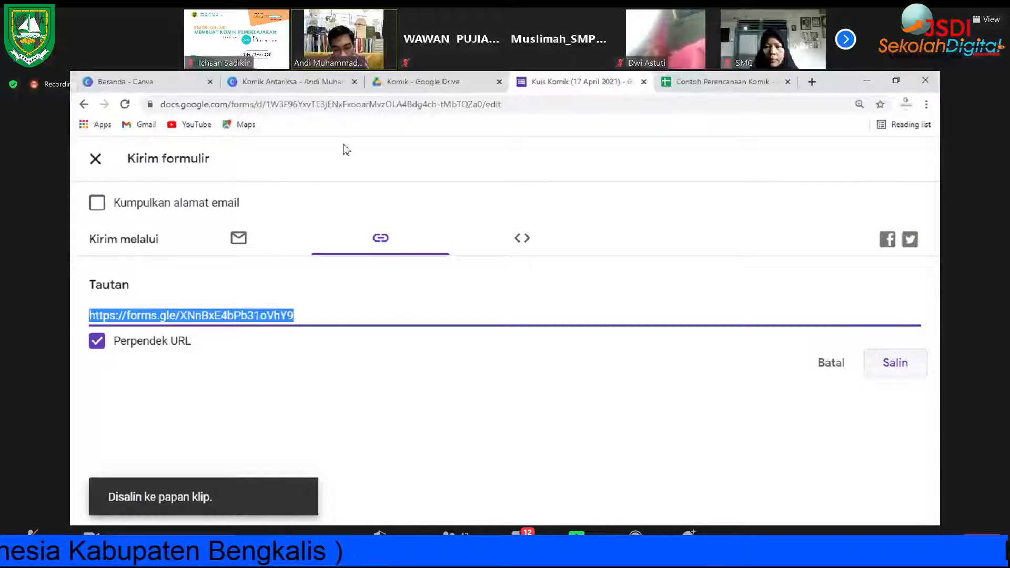
left_click(292, 81)
key("ctrl+v")
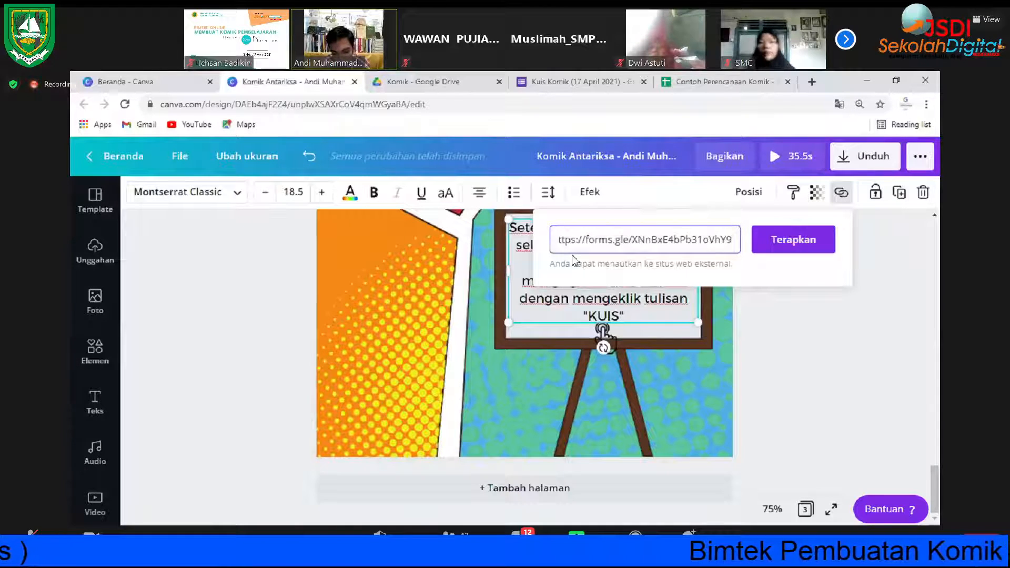
left_click(791, 245)
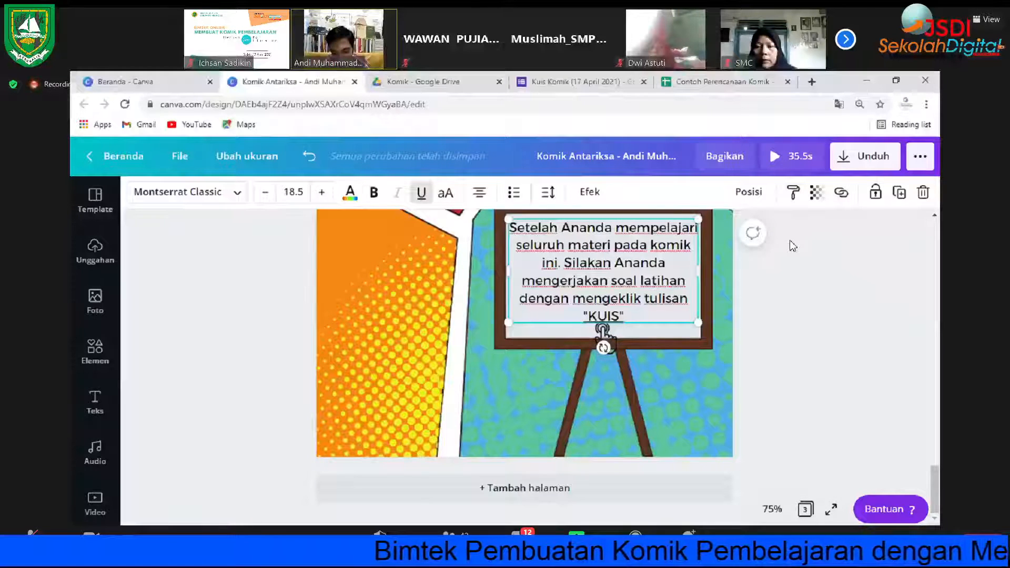
left_click(792, 246)
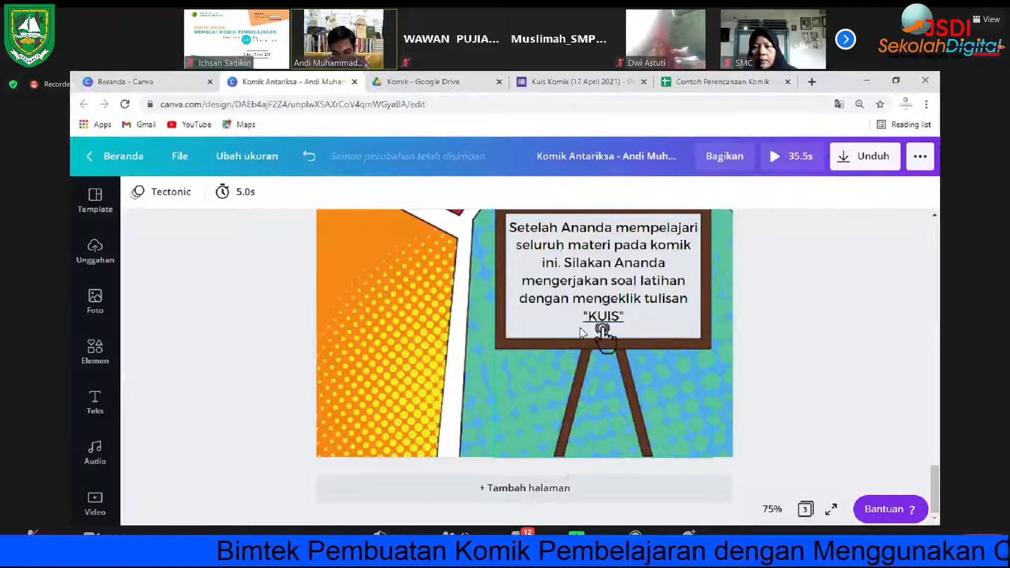
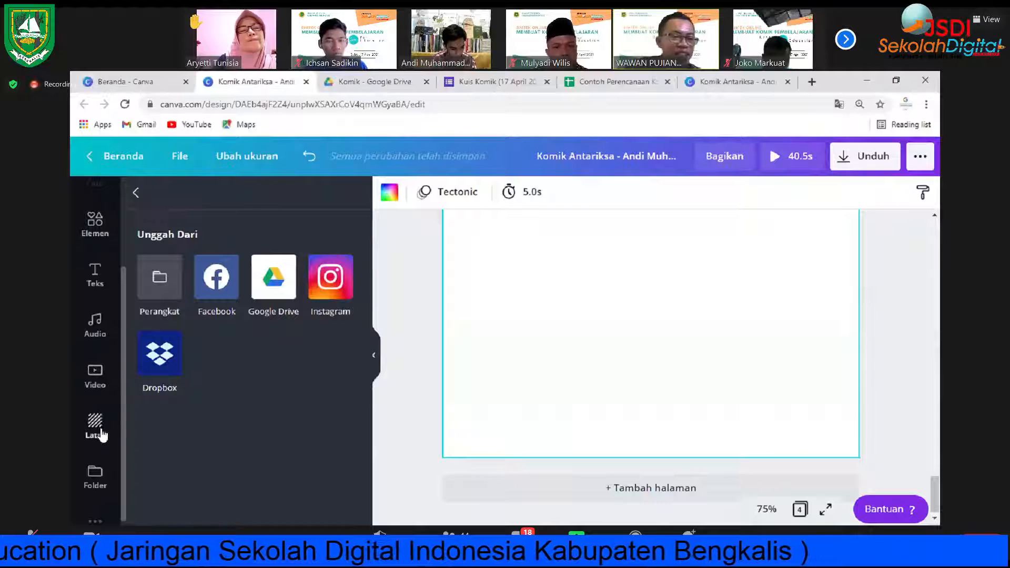
Step: Show the additional apps and integrations available for the comic design
scroll(95, 463, "down", 1)
left_click(95, 506)
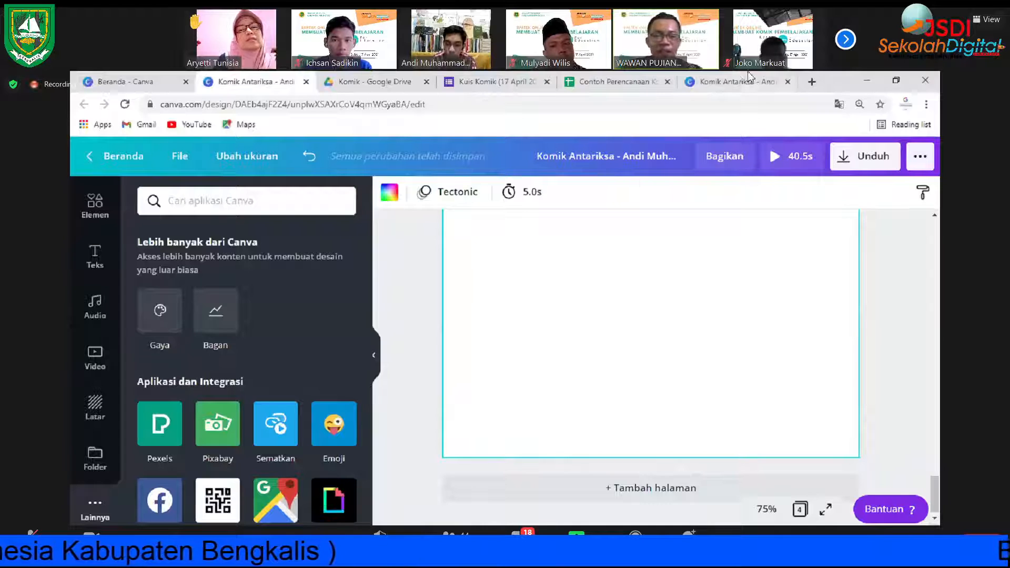
Step: Open the sketchfab.com website in a new browser tab
left_click(812, 82)
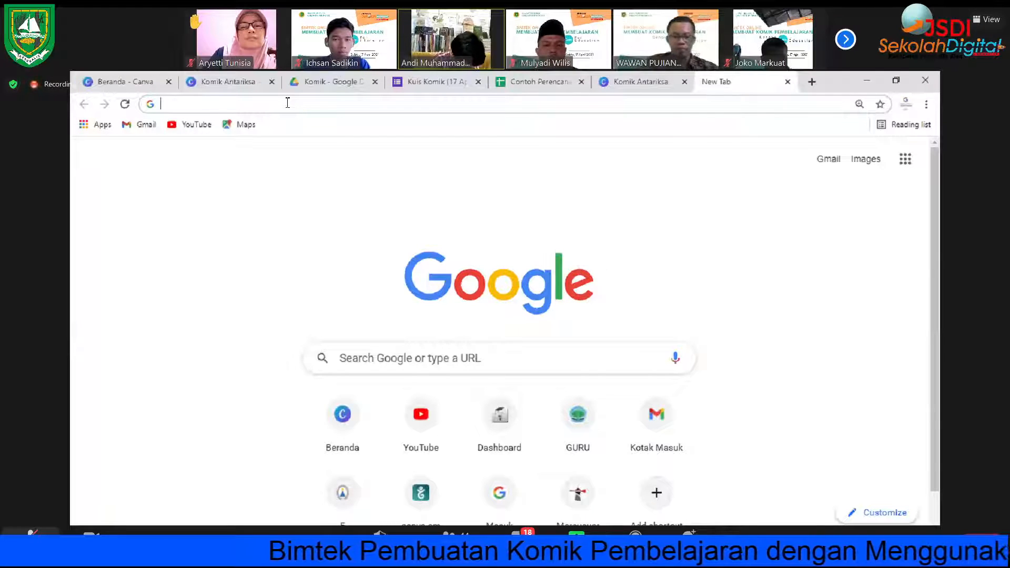
type("sket")
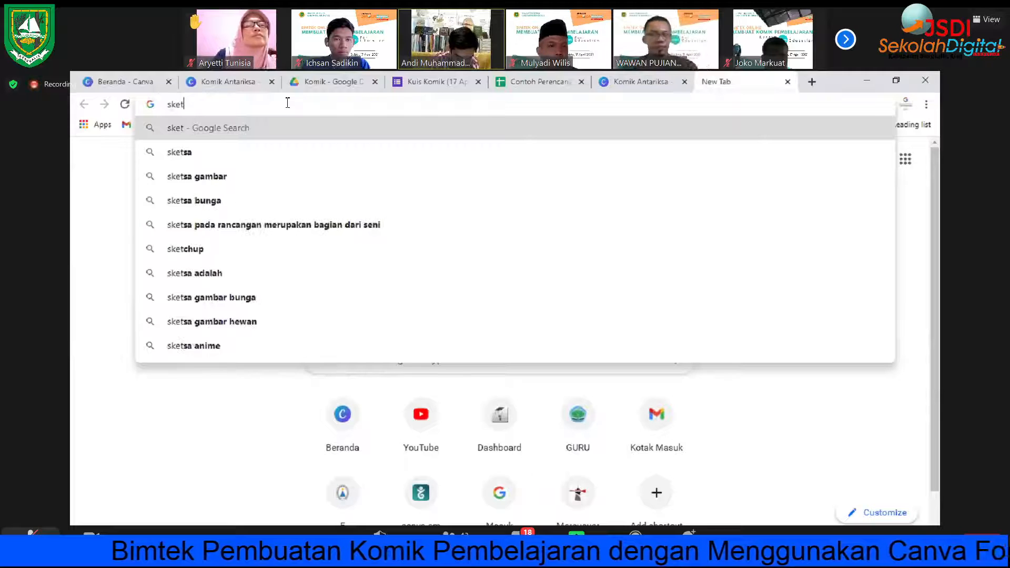
type("ch")
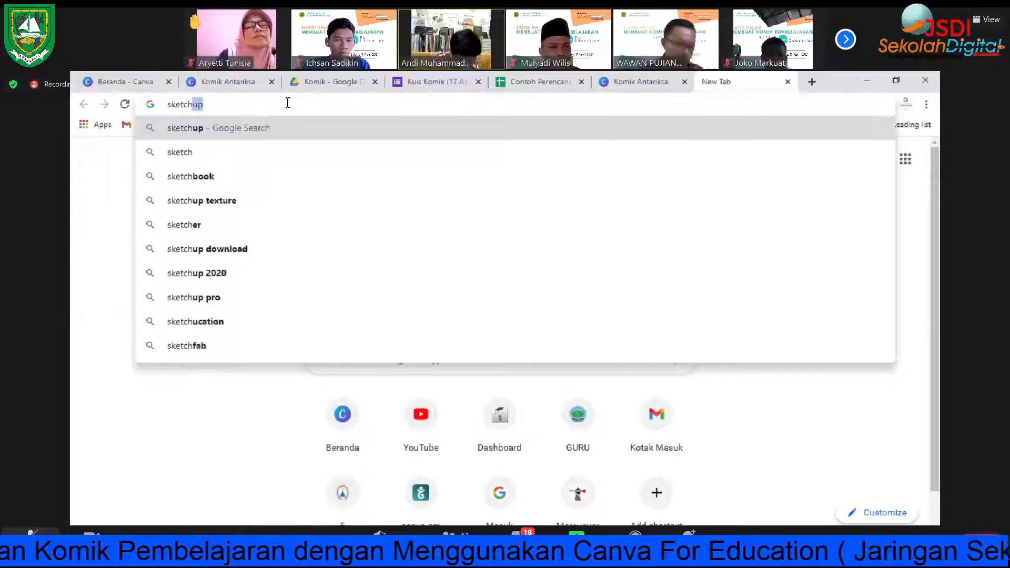
type("fab")
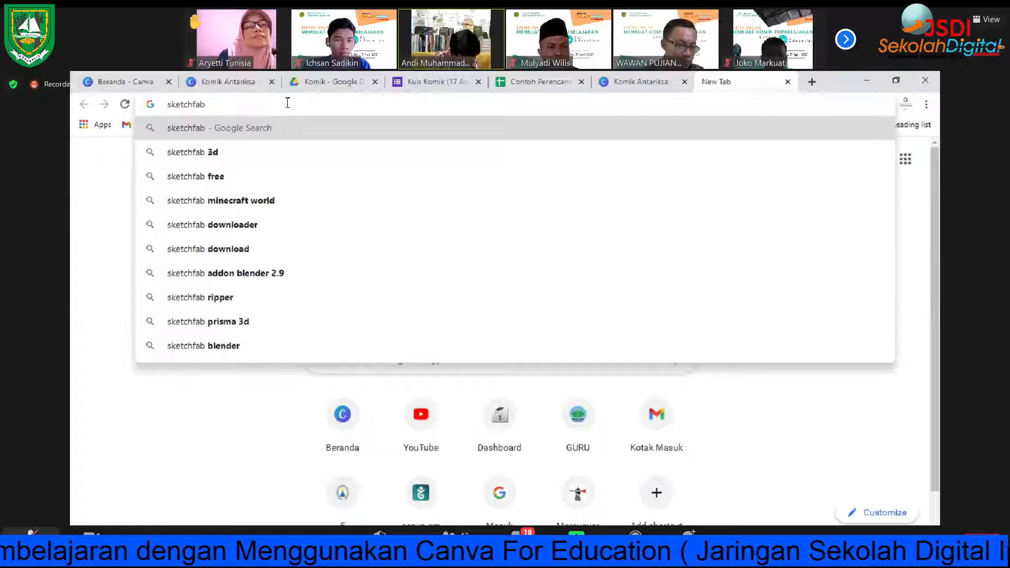
type(".com")
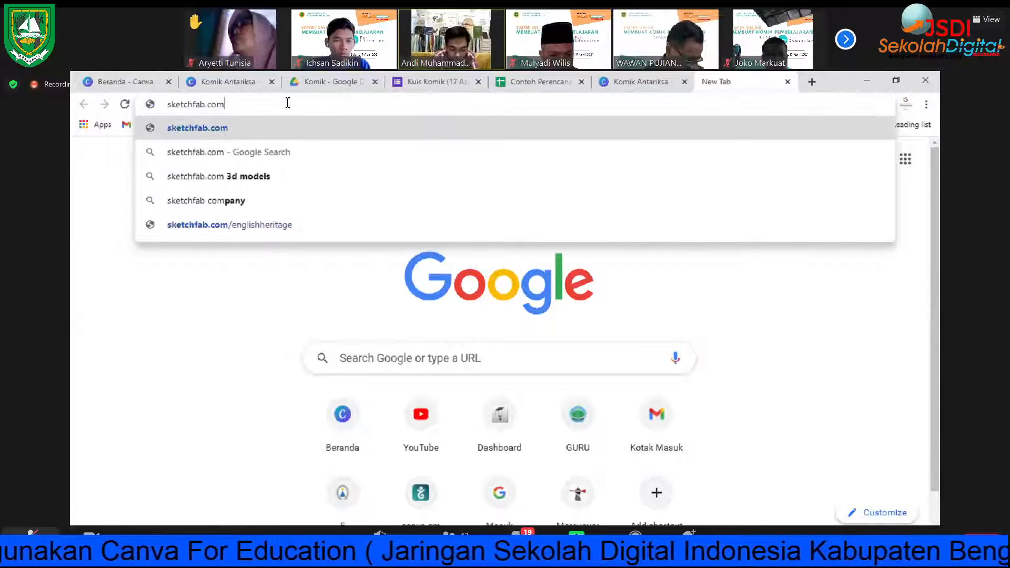
key("Return")
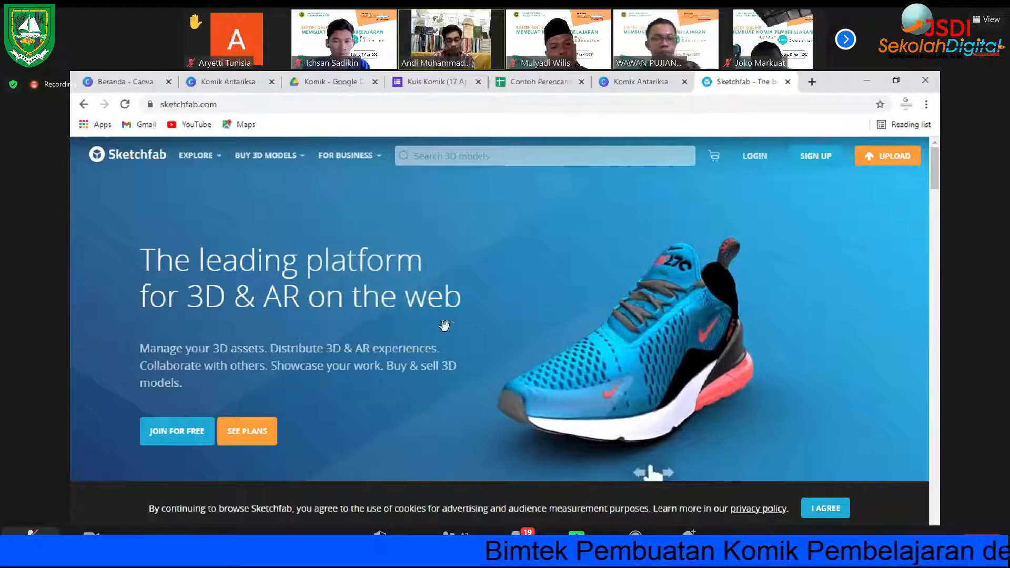
Step: Search Sketchfab's 3D models for "jantung"
left_click(455, 156)
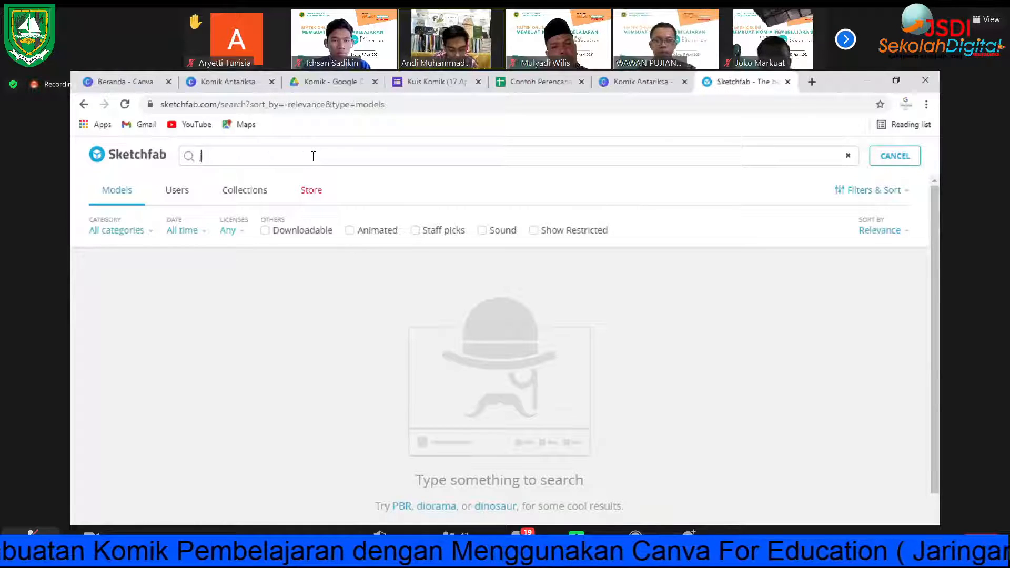
type("antung")
key("Return")
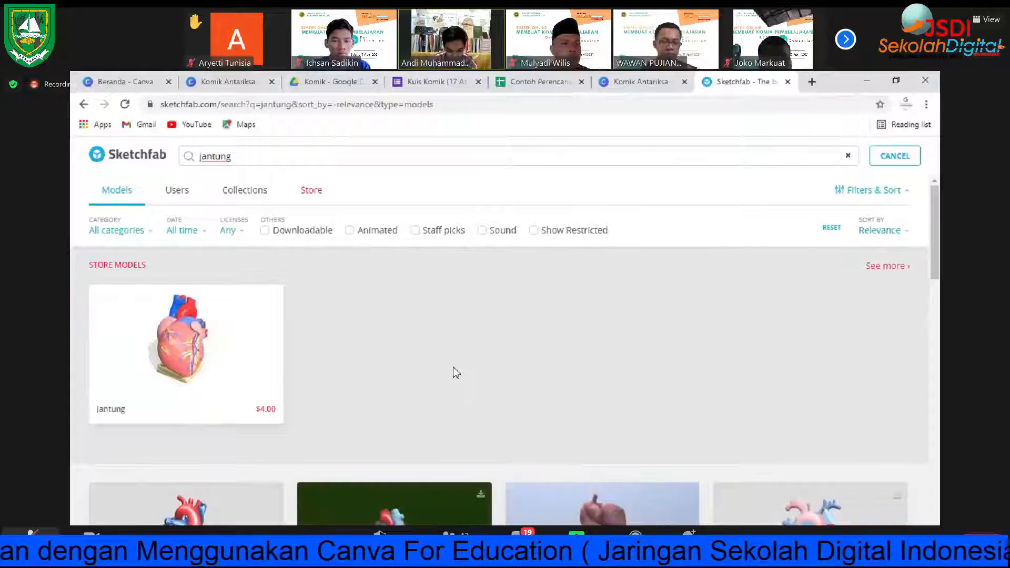
Step: Browse the heart model search results for a suitable 3D model showing the heart's parts and functions
scroll(451, 371, "down", 3)
scroll(242, 299, "down", 4)
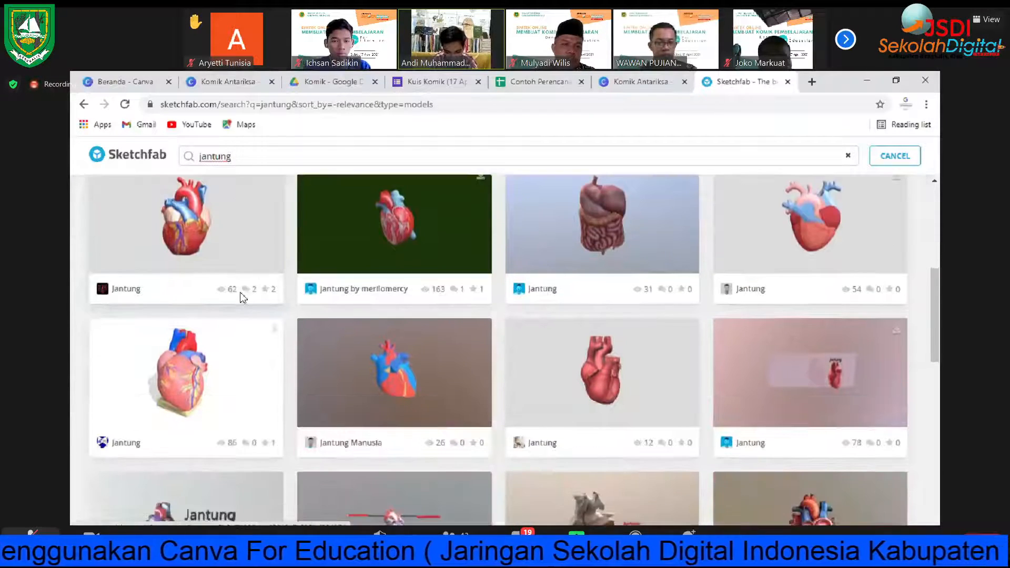
scroll(241, 299, "down", 3)
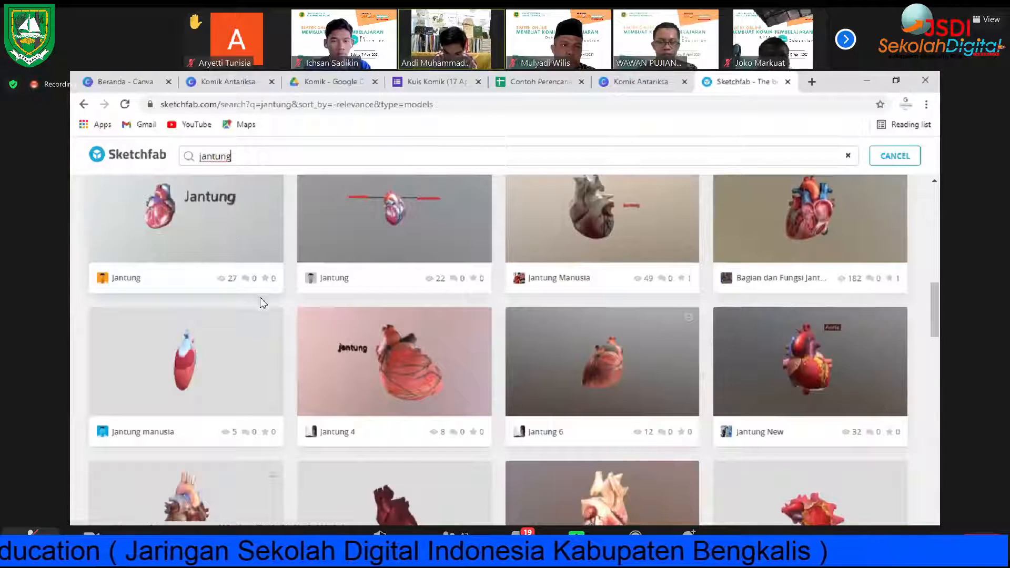
scroll(259, 299, "down", 3)
scroll(262, 313, "down", 7)
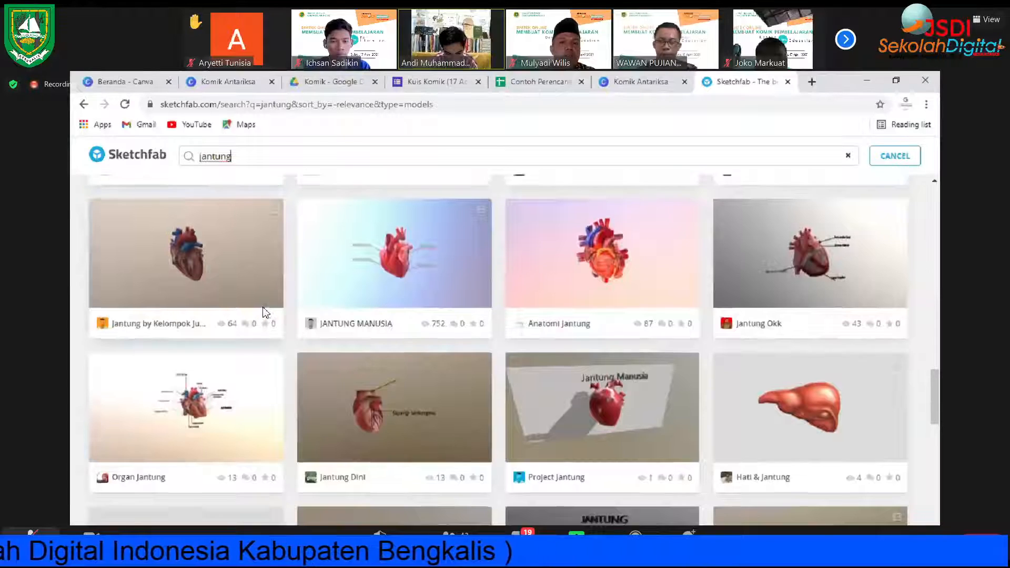
scroll(263, 311, "up", 10)
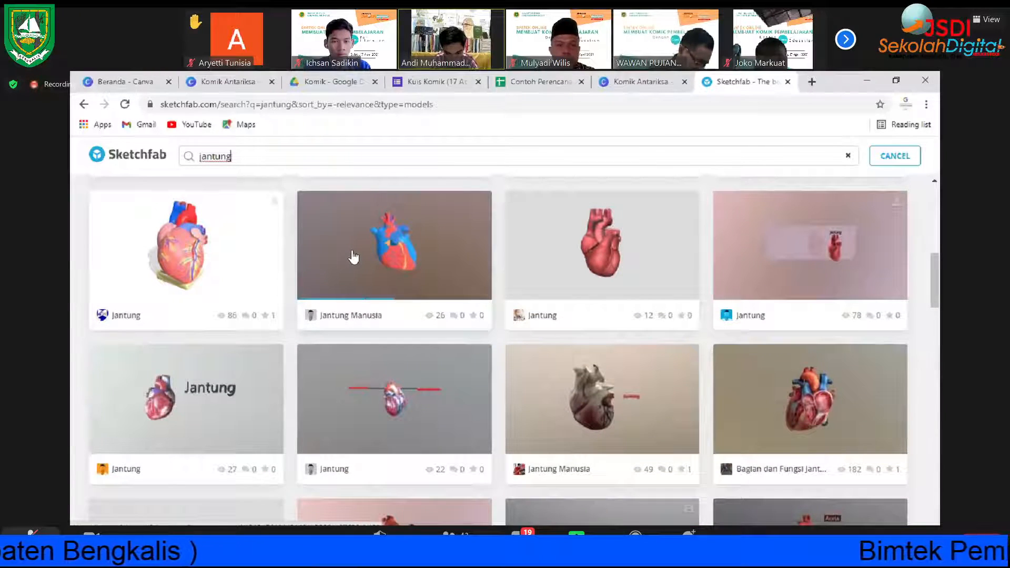
scroll(353, 257, "up", 5)
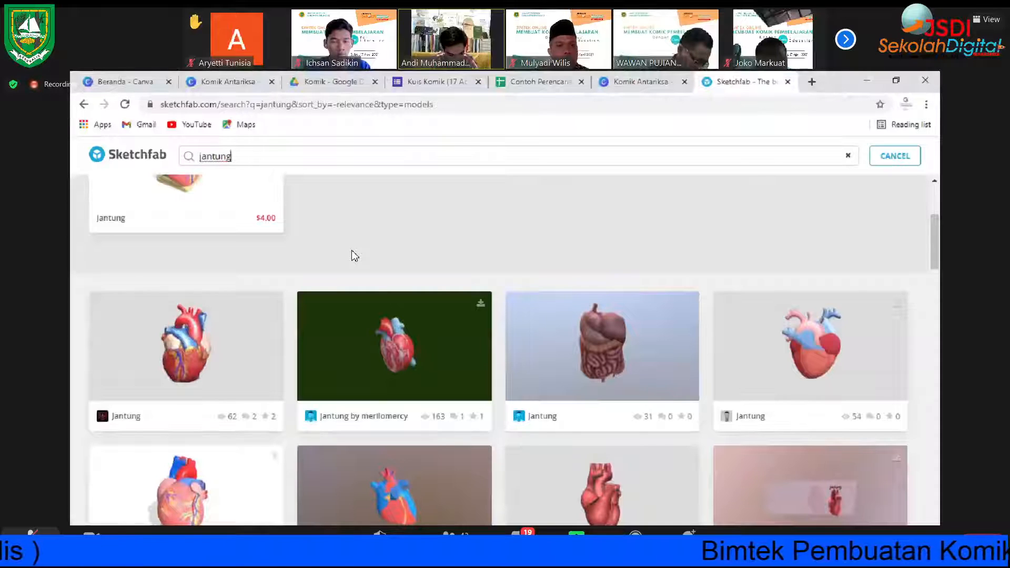
scroll(332, 311, "up", 2)
scroll(333, 313, "down", 4)
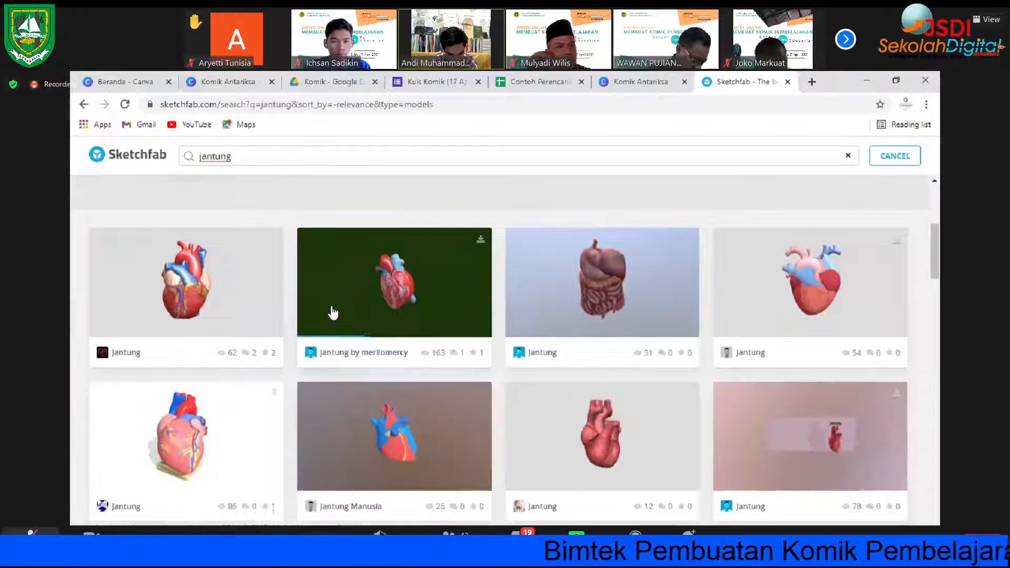
scroll(332, 313, "down", 3)
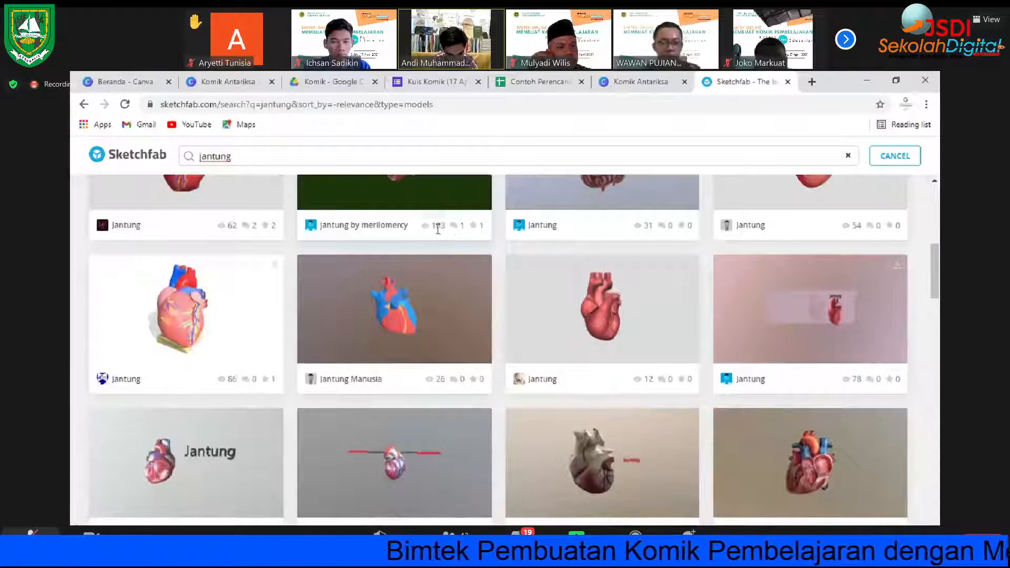
scroll(436, 237, "up", 2)
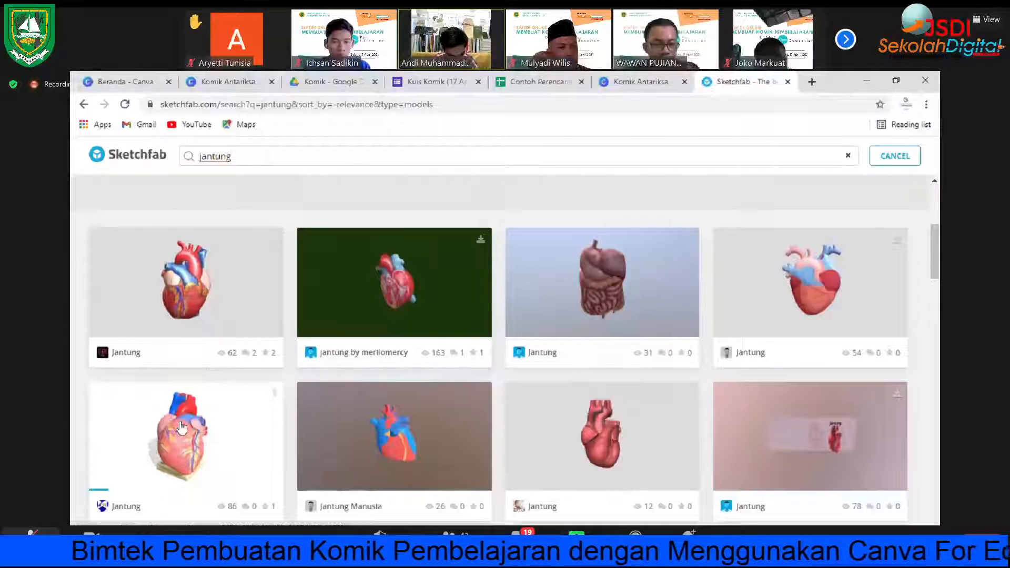
scroll(181, 427, "down", 2)
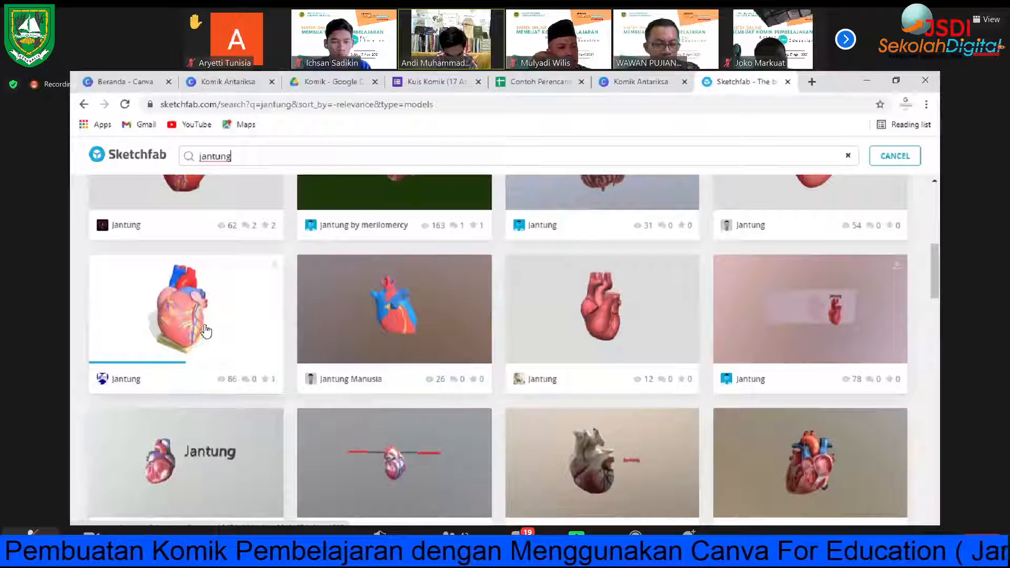
scroll(737, 431, "down", 2)
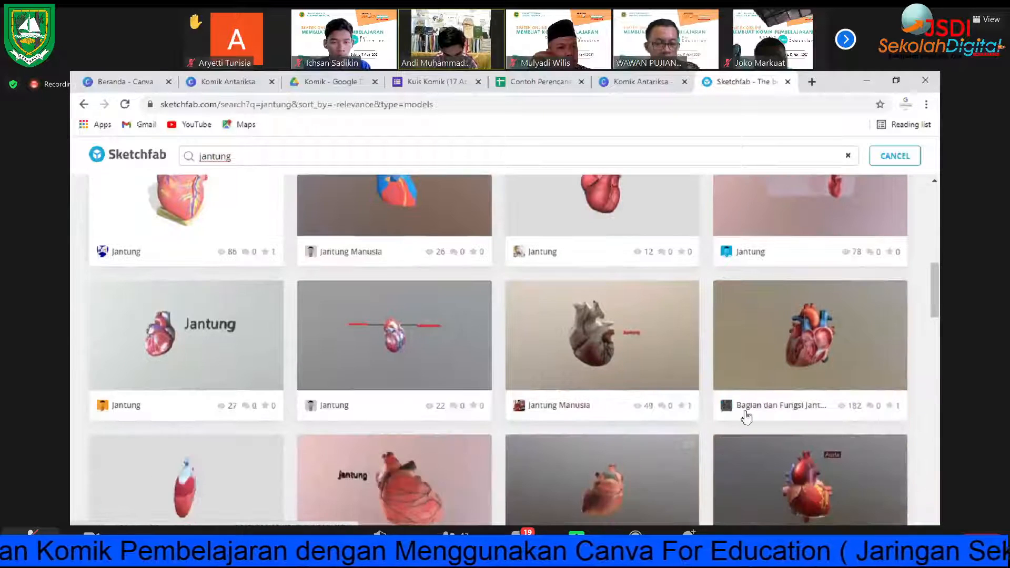
Step: Open the "Bagian dan Fungsi Jantung" model, rotate it, and view its Katup and Serambi Kanan annotations
left_click(805, 347)
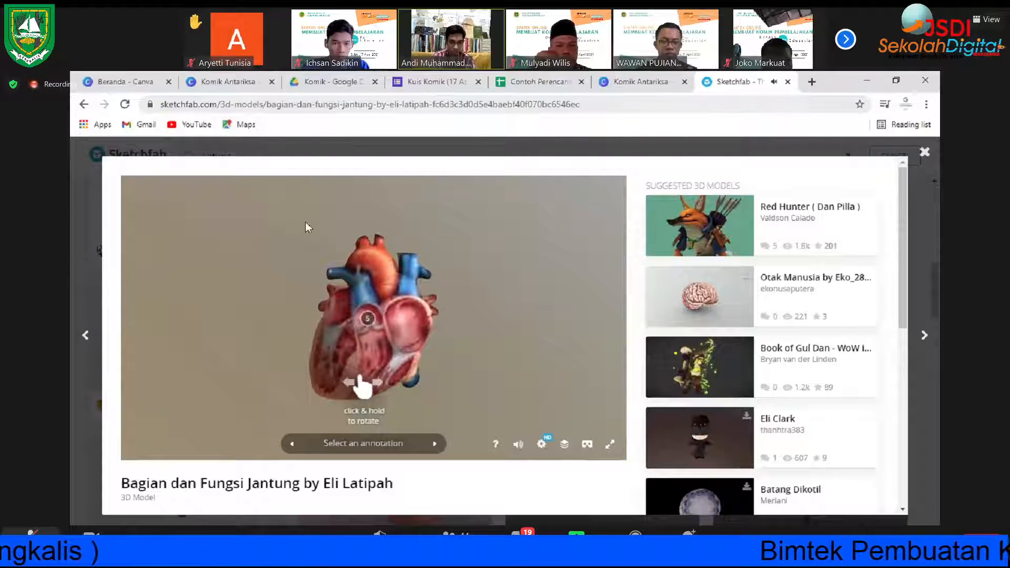
left_click(370, 320)
left_click_drag(361, 324, 270, 274)
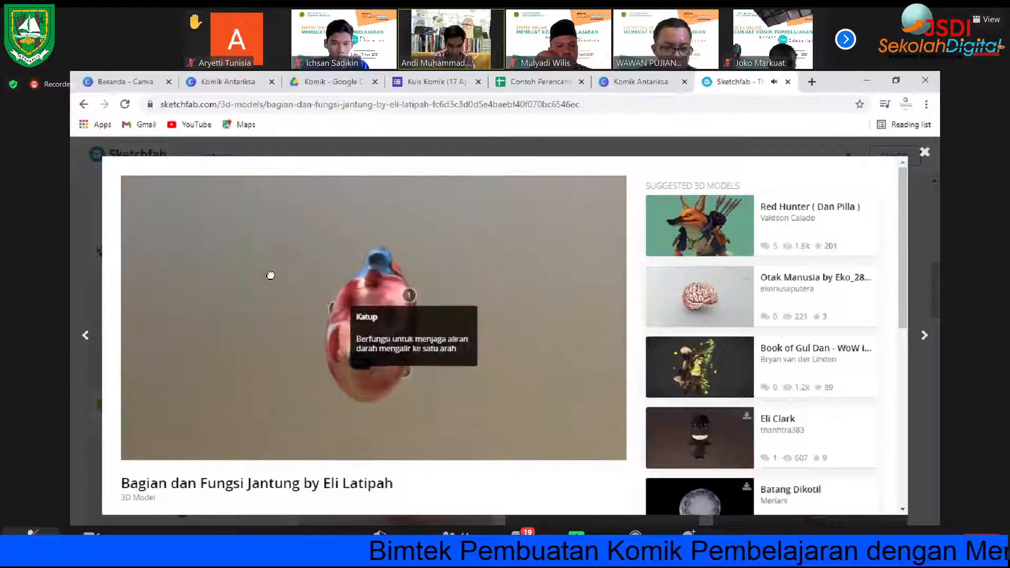
left_click(404, 293)
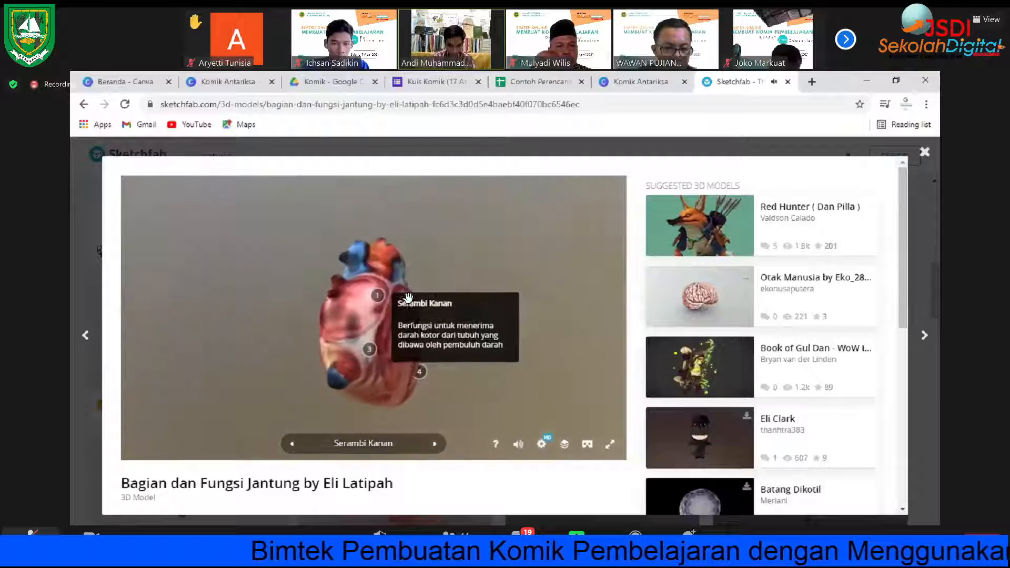
Step: View the heart model's Bilik Kanan annotation and look at its embed viewer options
left_click(360, 356)
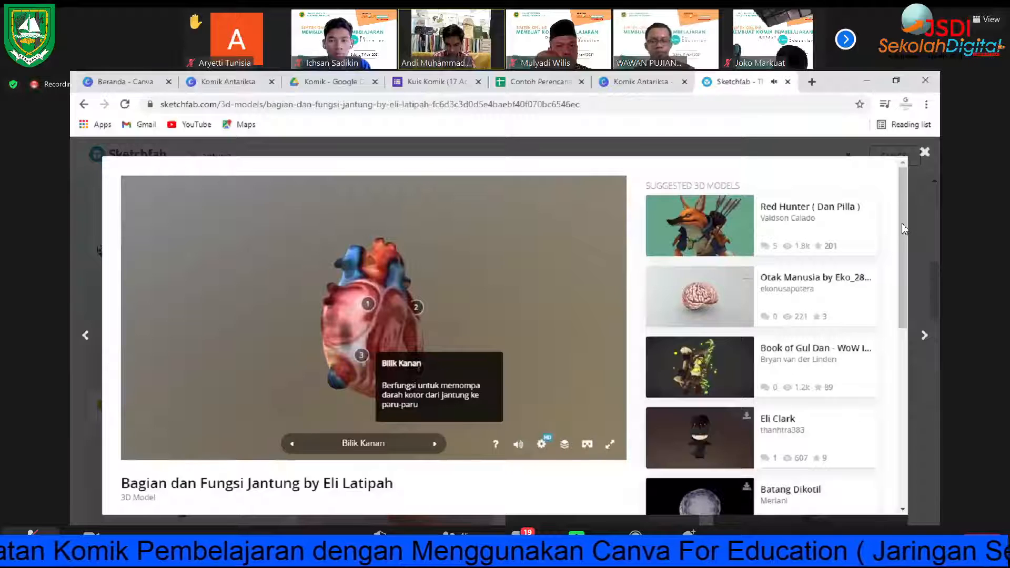
scroll(901, 268, "down", 2)
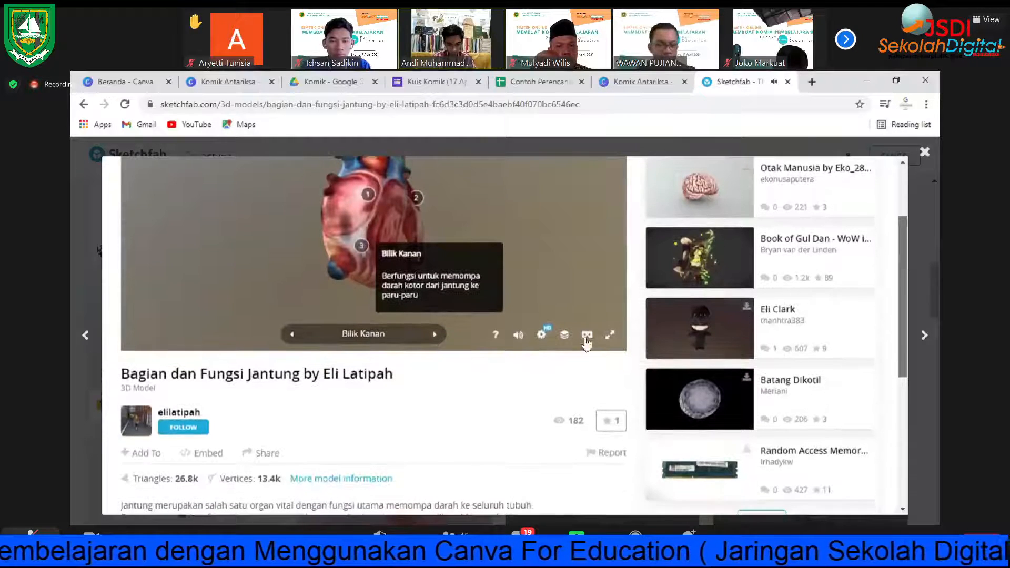
scroll(340, 367, "down", 1)
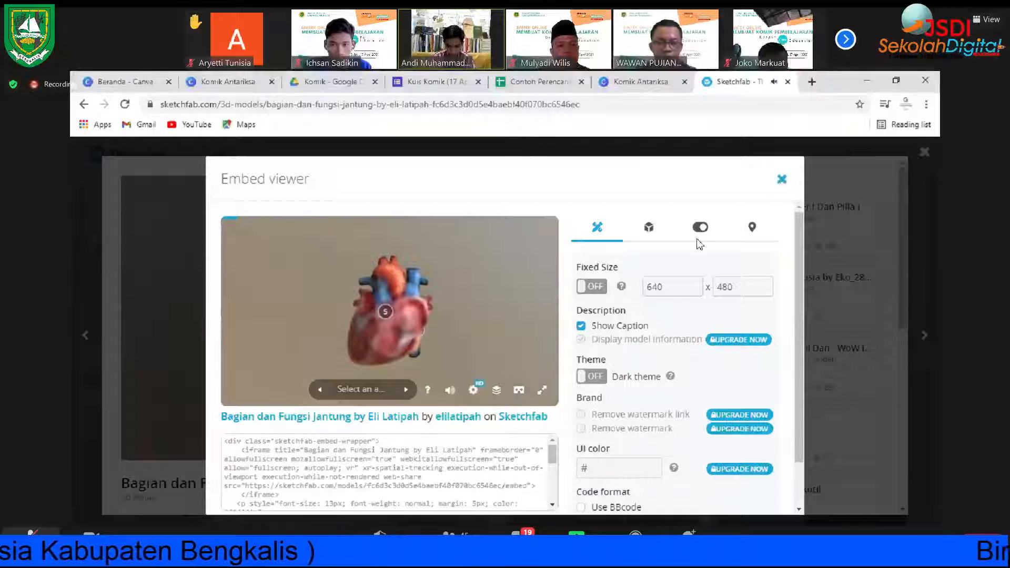
left_click(781, 185)
Step: Copy the direct share link of the "Bagian dan Fungsi Jantung" model
scroll(614, 295, "down", 5)
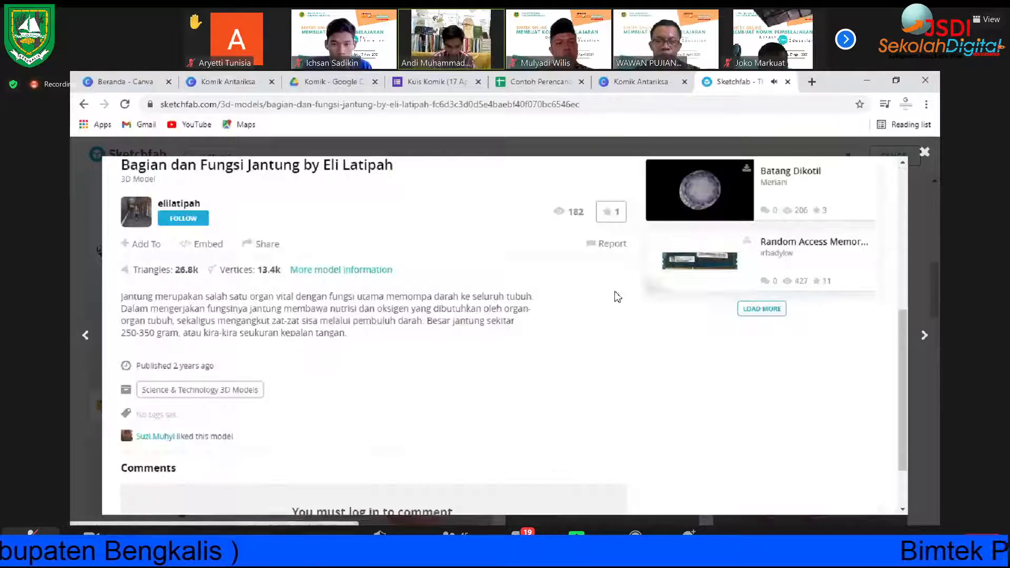
left_click(263, 245)
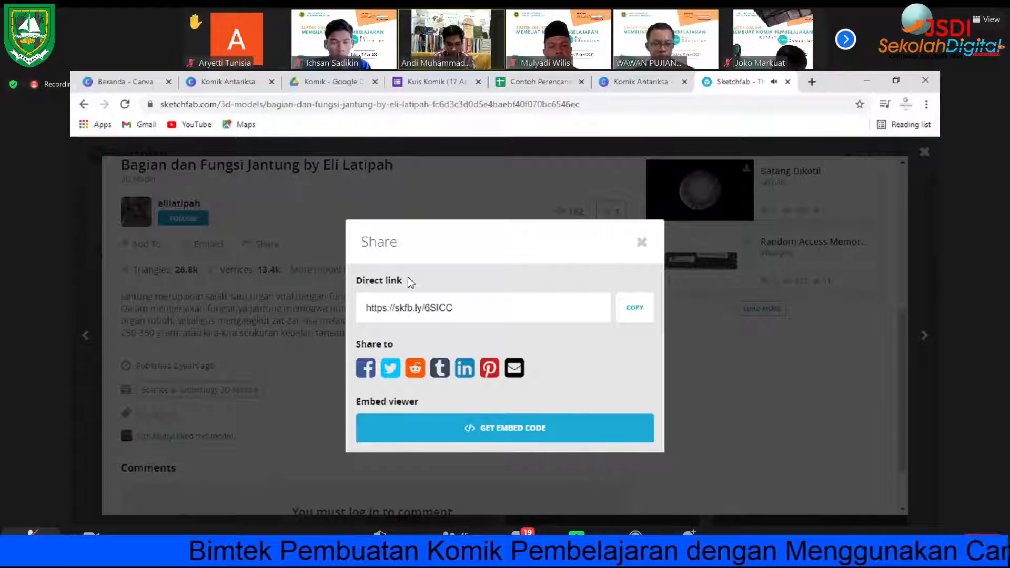
left_click(639, 314)
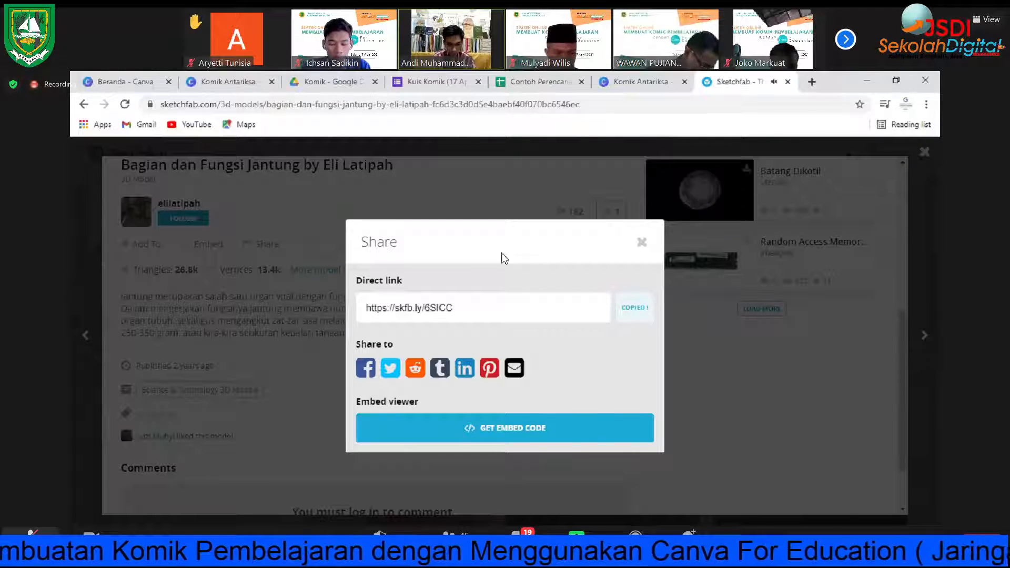
Step: Switch to the Komik Antariksa design in Canva and show its blank last page
left_click(238, 81)
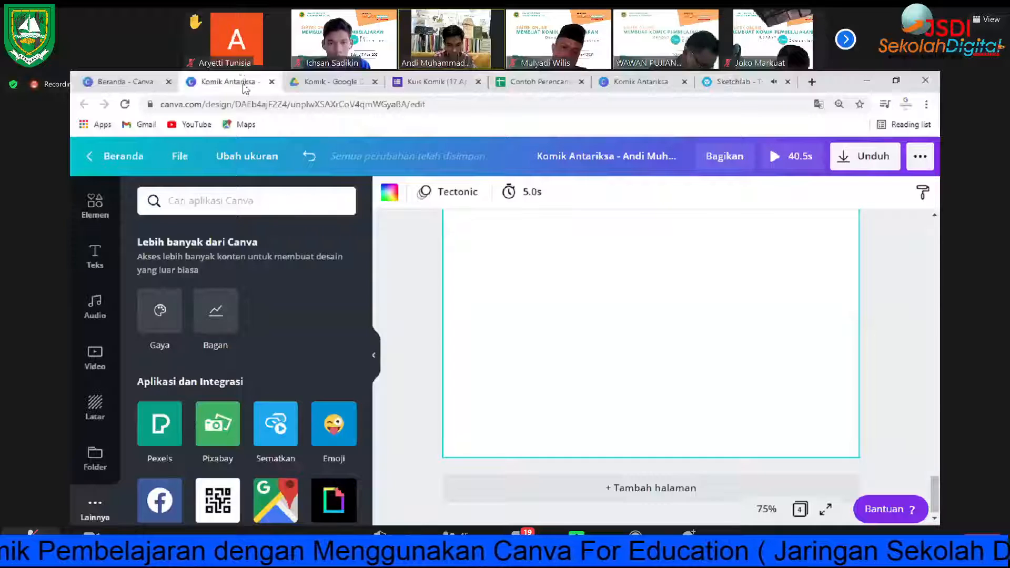
left_click(389, 304)
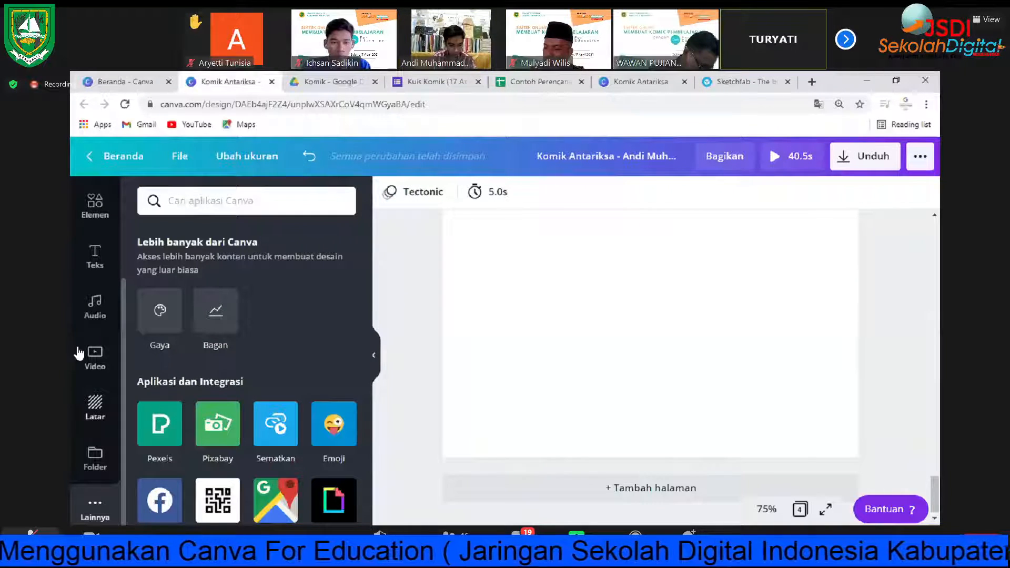
scroll(95, 500, "down", 1)
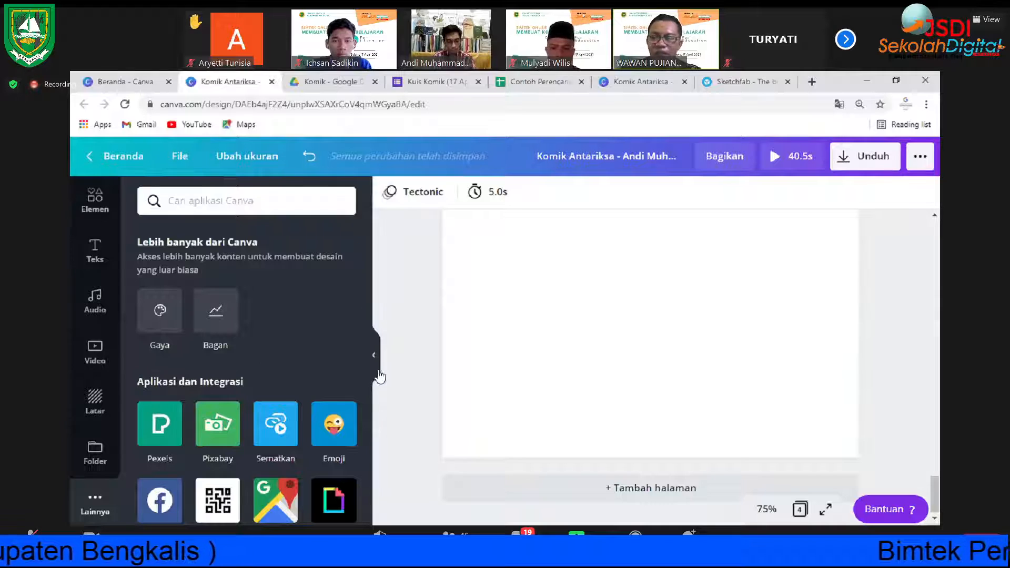
left_click(375, 356)
scroll(210, 364, "up", 2)
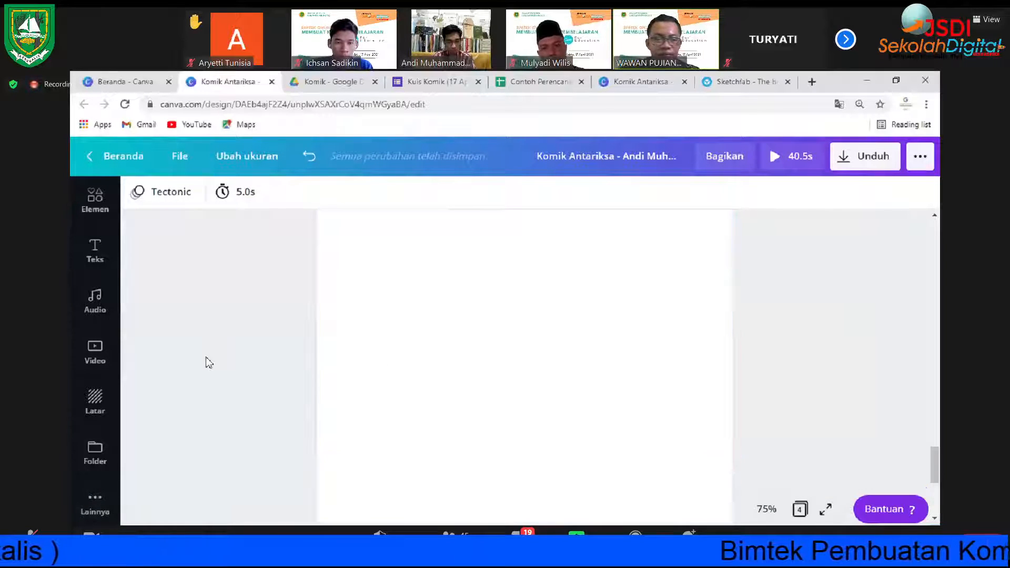
scroll(209, 362, "down", 2)
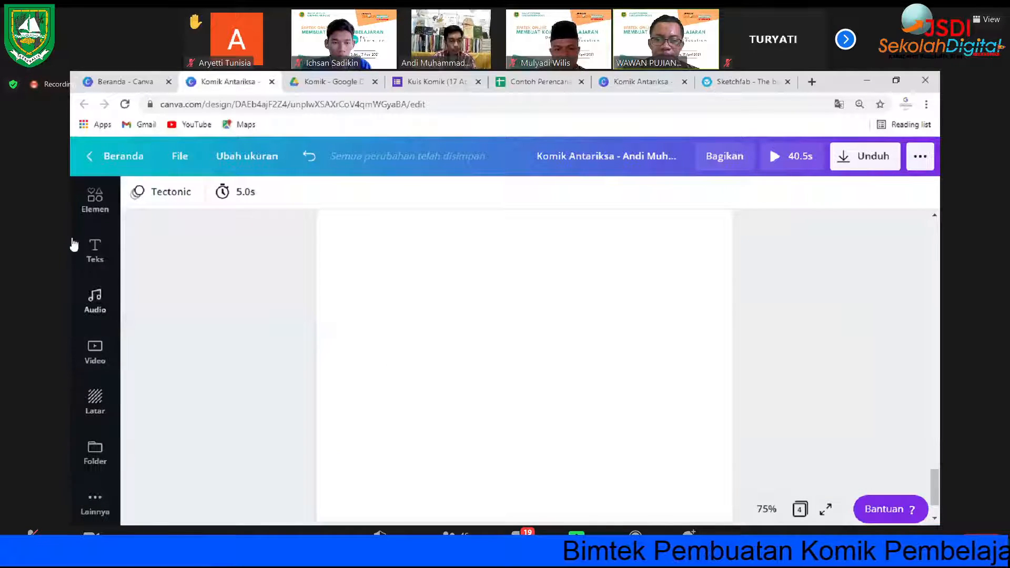
left_click(94, 505)
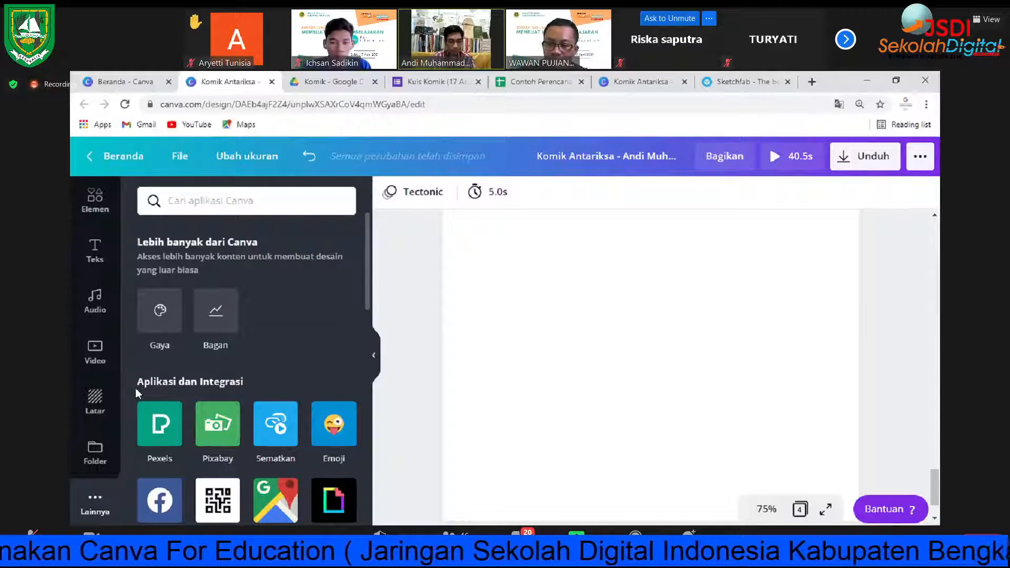
scroll(226, 377, "down", 1)
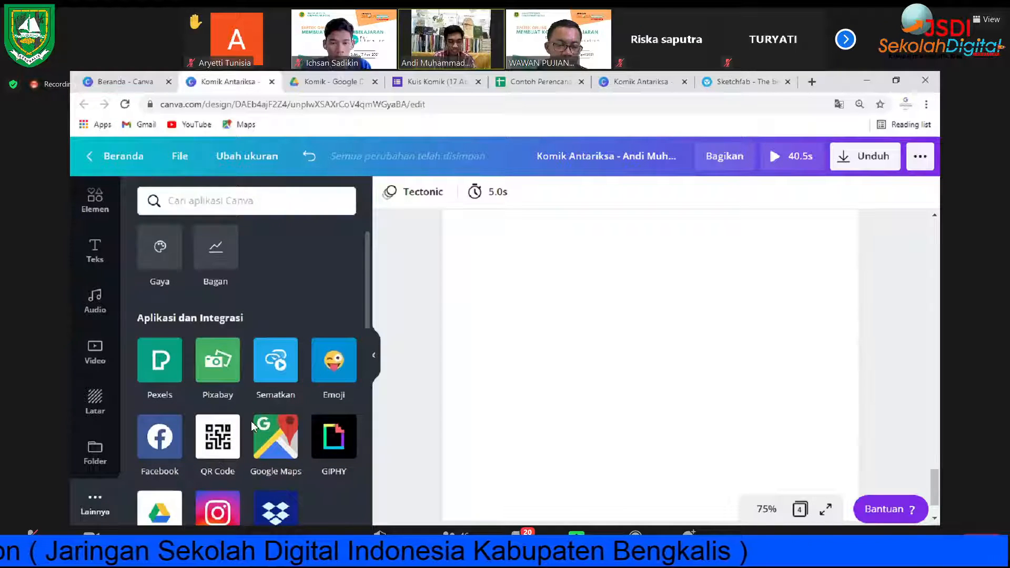
scroll(251, 420, "down", 1)
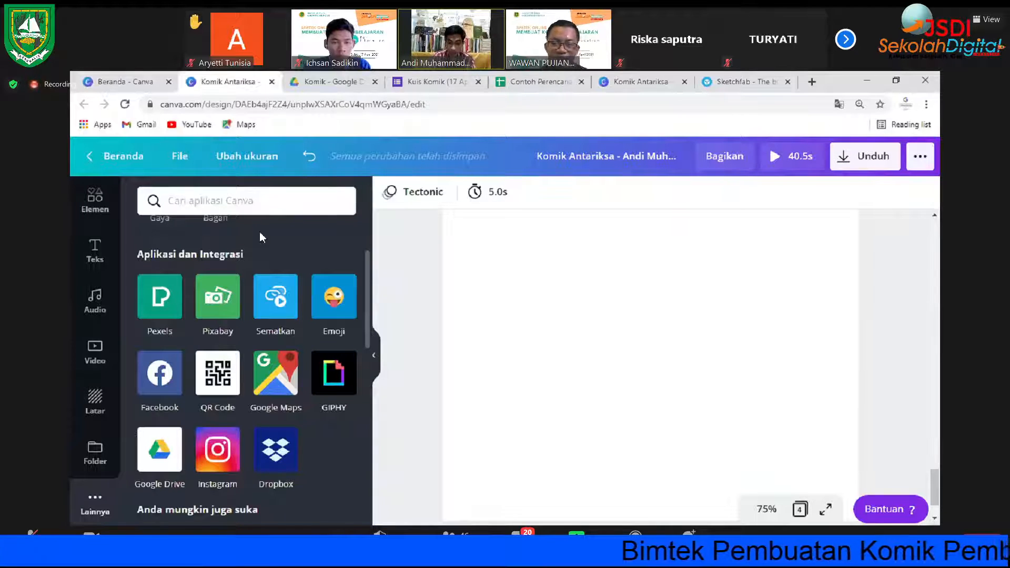
left_click(281, 304)
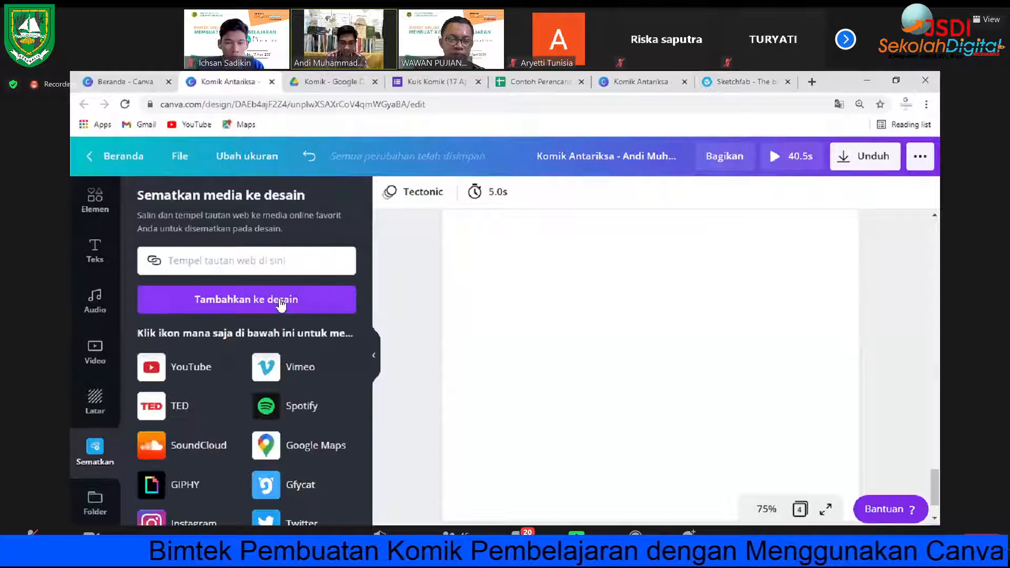
left_click(260, 264)
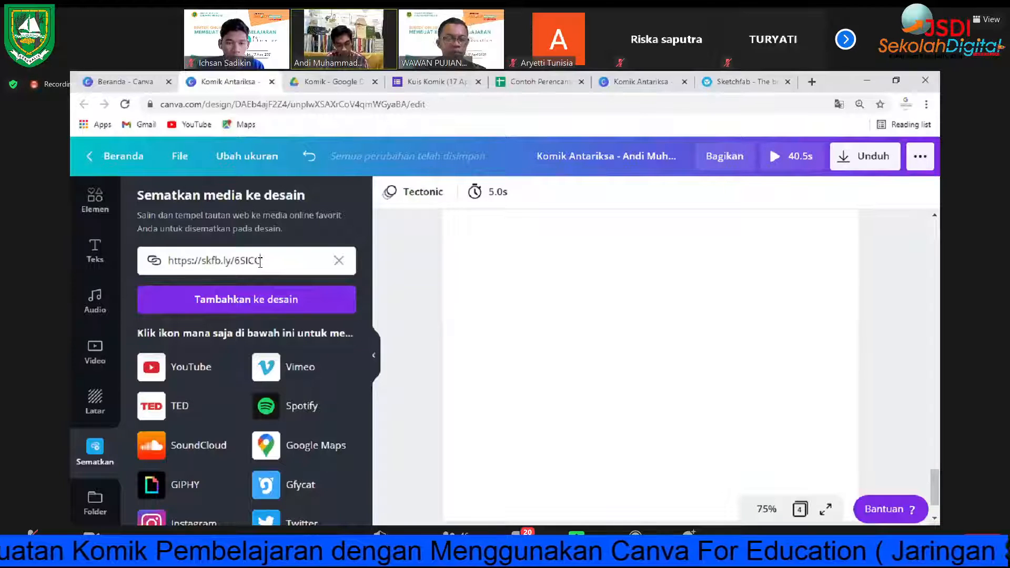
left_click(275, 305)
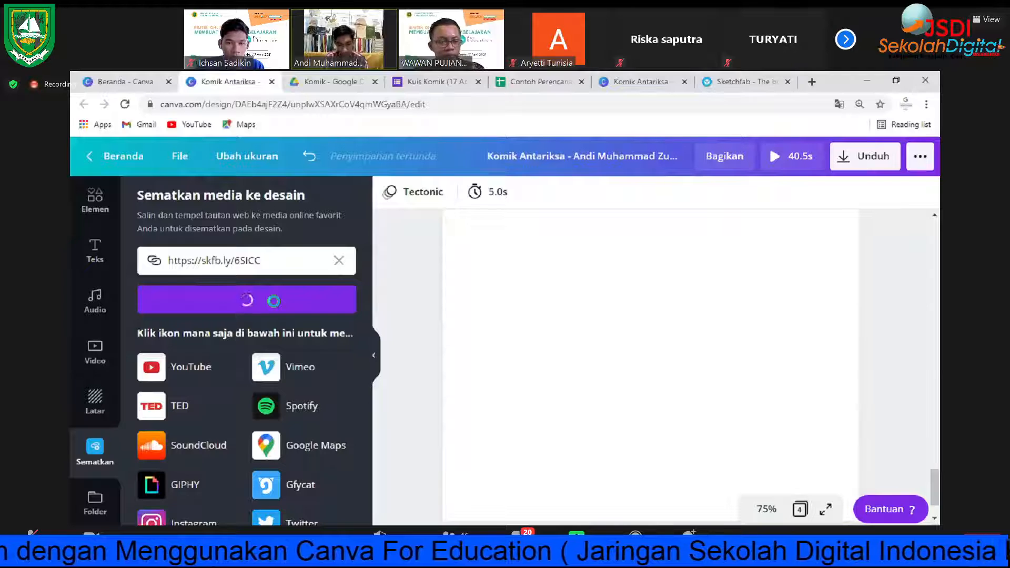
left_click(378, 362)
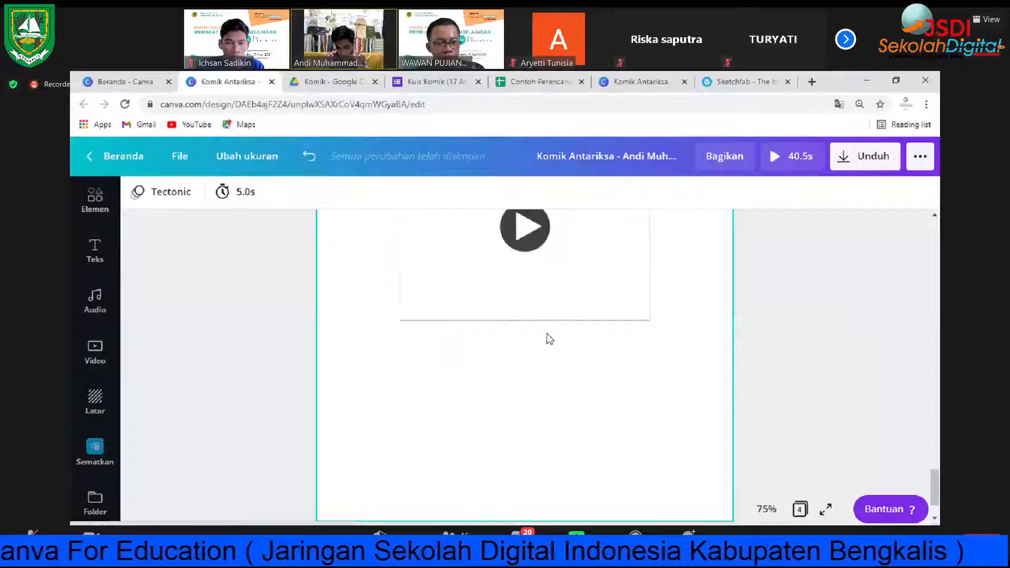
Step: Enlarge the embedded heart model on page 4 to nearly the full page width
scroll(605, 347, "up", 3)
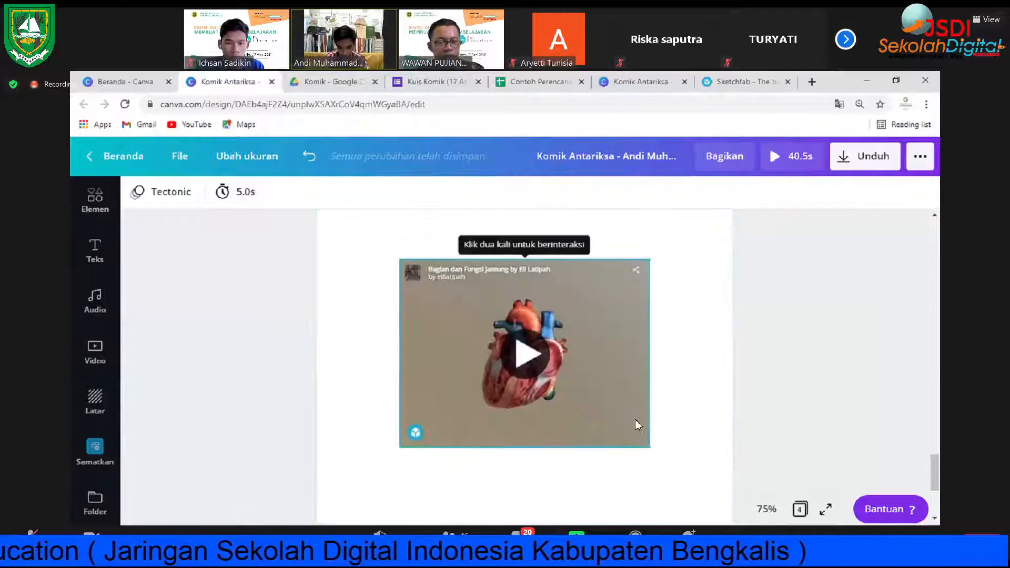
left_click(645, 439)
mouse_move(685, 458)
left_mouse_down()
mouse_move(733, 489)
mouse_move(720, 493)
left_mouse_up()
scroll(382, 347, "down", 4)
left_click_drag(395, 310, 316, 372)
left_click_drag(738, 387, 737, 386)
Step: Move the embedded heart model to the top of page 4, centred across the page width
scroll(779, 353, "up", 4)
left_click_drag(692, 414, 695, 307)
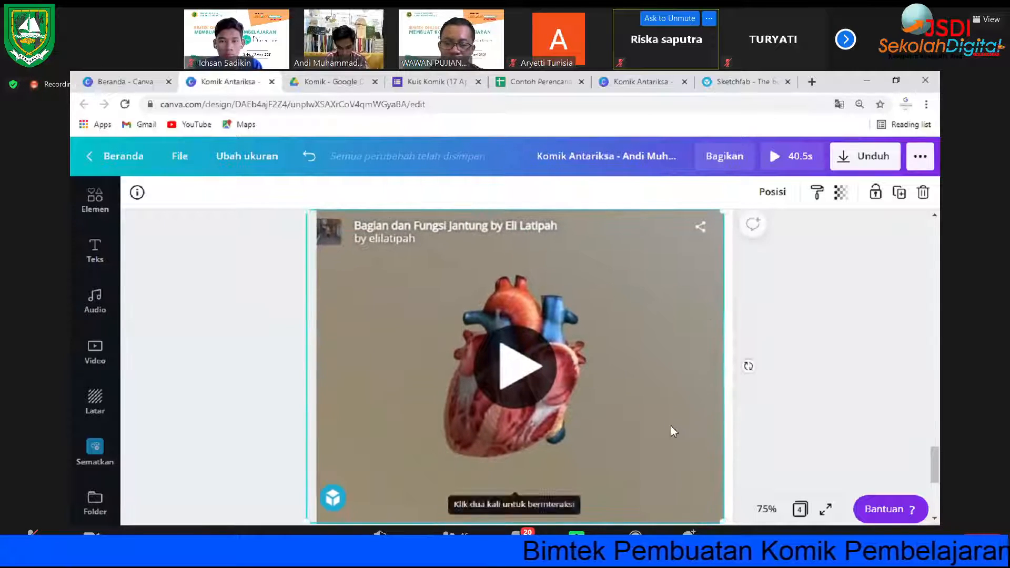
scroll(668, 424, "up", 2)
left_click_drag(688, 374, 681, 341)
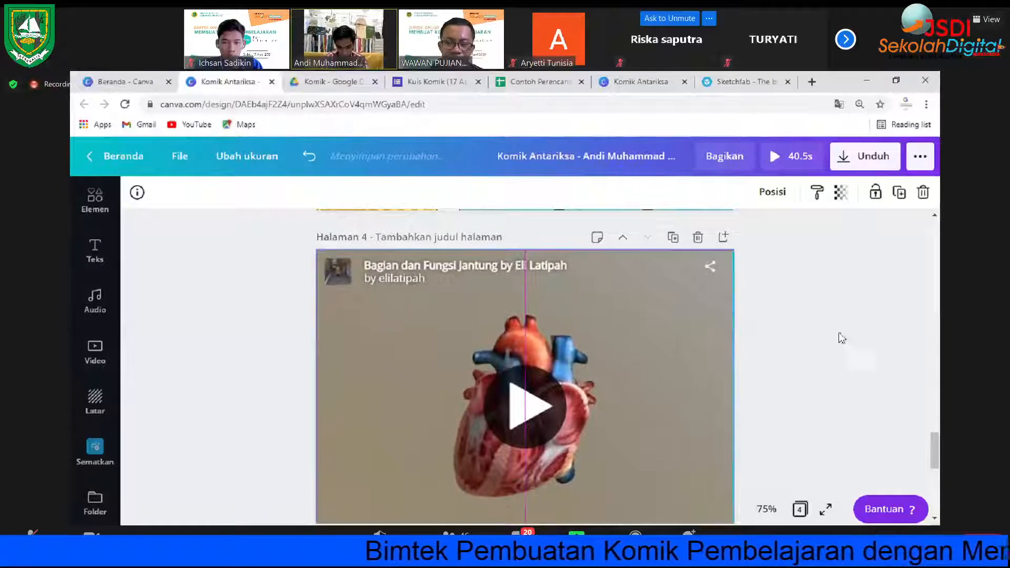
left_click(823, 323)
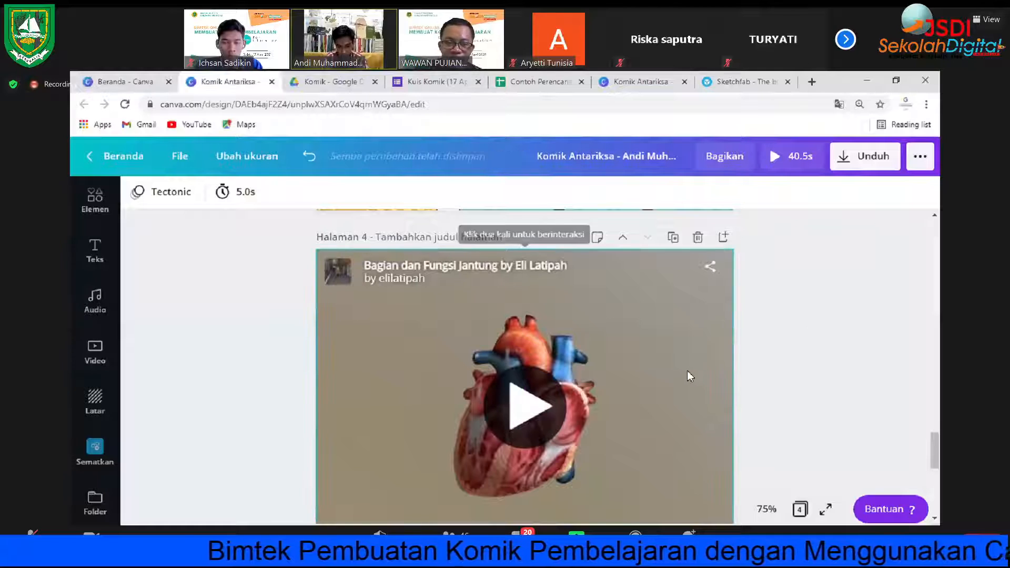
scroll(687, 376, "down", 4)
scroll(687, 368, "up", 3)
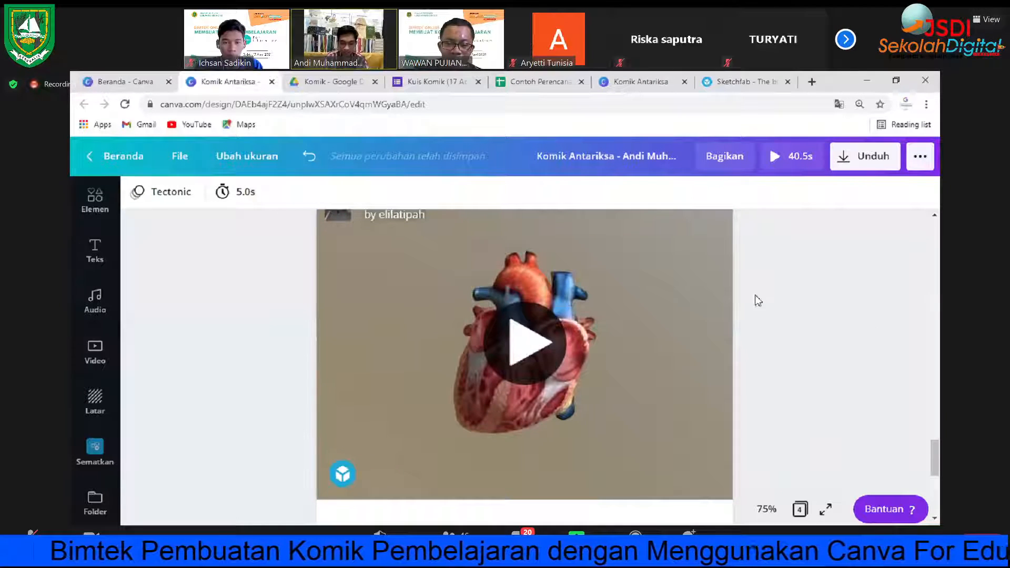
Step: Copy the design's view-only share link and open it in a new browser tab
left_click(736, 161)
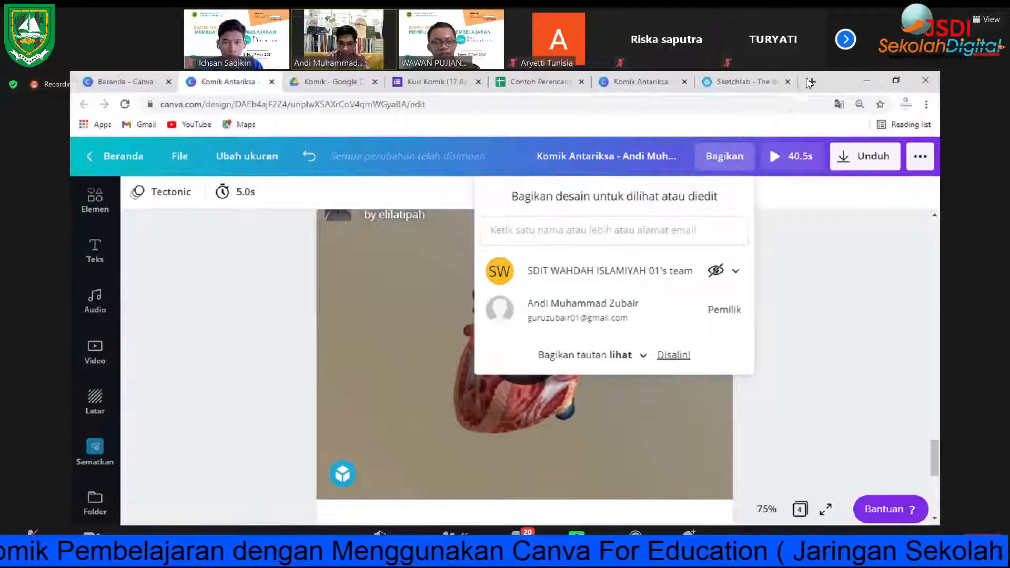
key("ctrl+t")
key("ctrl+v")
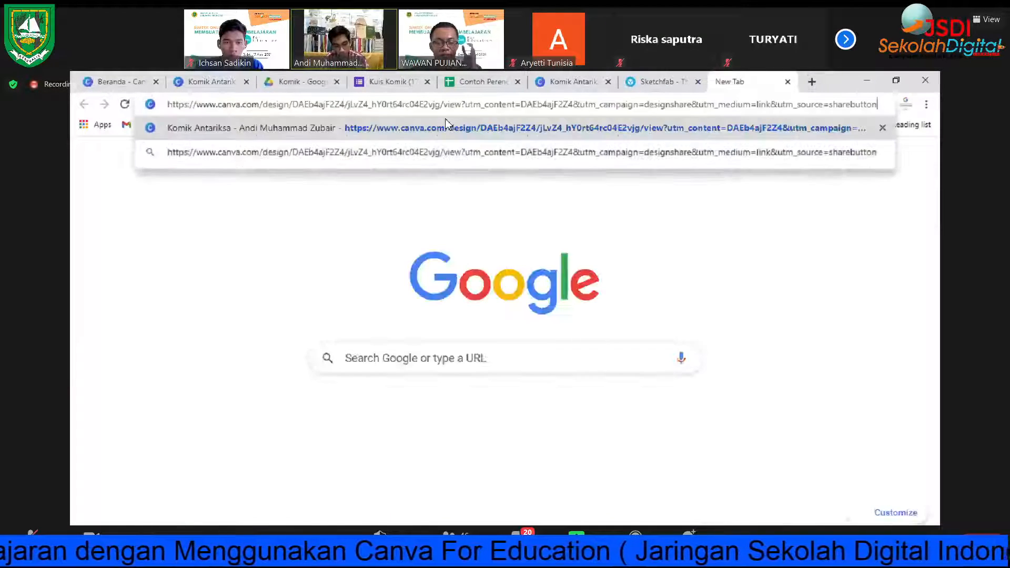
key("Return")
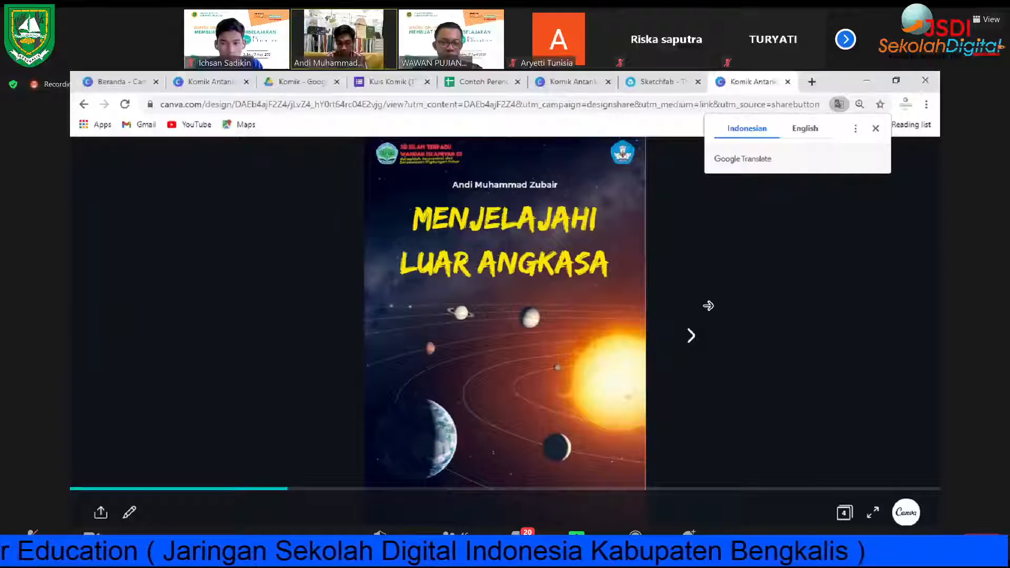
Step: Advance through the shared comic to the heart model page and display it full screen
left_click(695, 336)
left_click(695, 336)
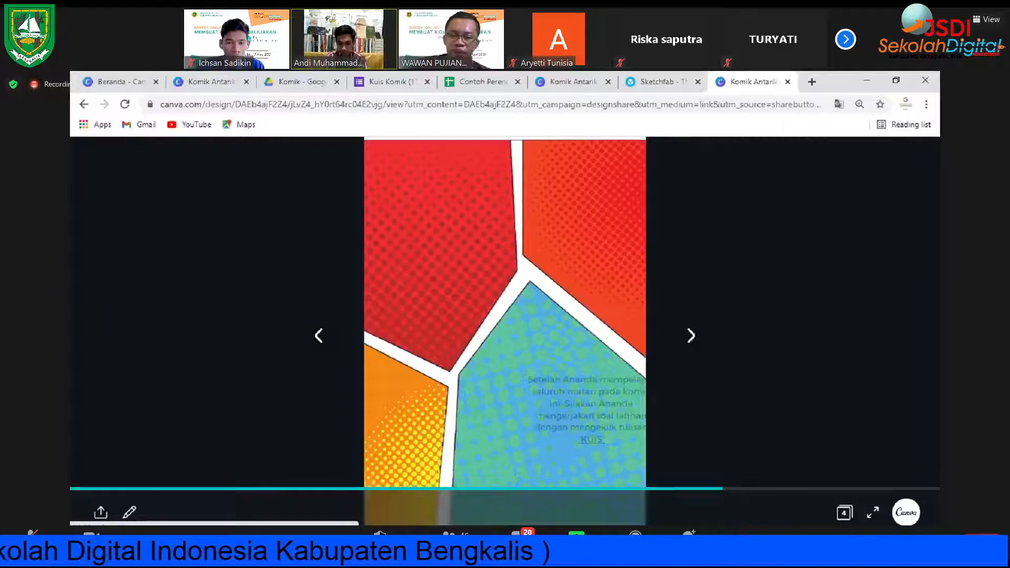
left_click(697, 334)
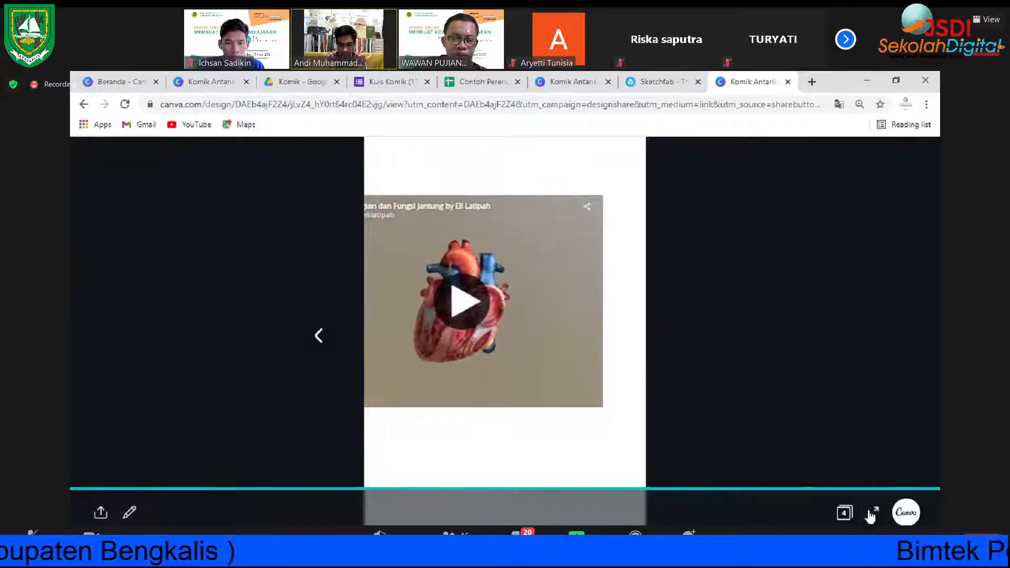
left_click(873, 513)
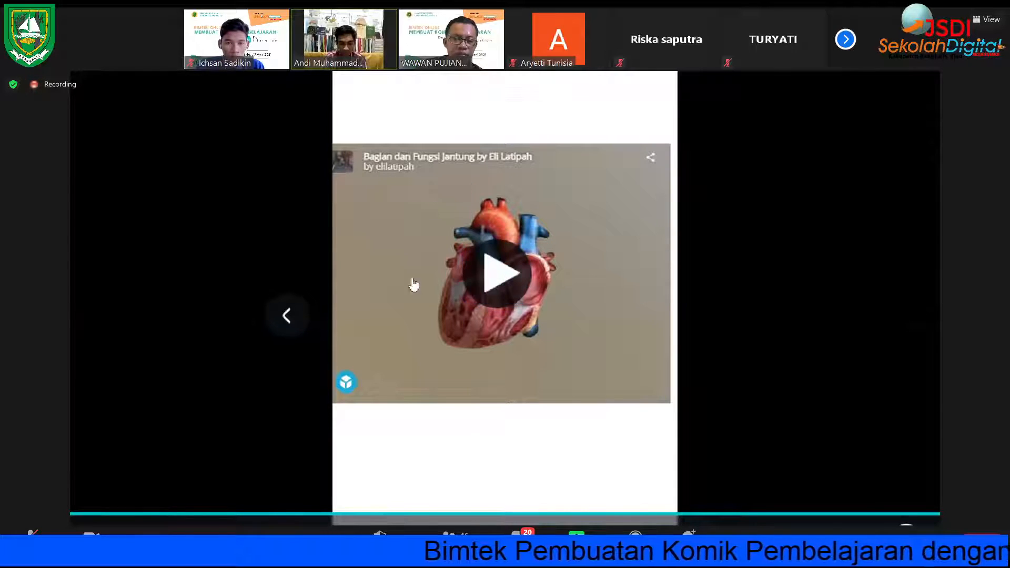
Step: Start the embedded 3D heart in the shared comic, rotate it, and view its Serambi Kanan annotation
mouse_move(666, 218)
left_mouse_down()
mouse_move(782, 181)
mouse_move(679, 231)
left_mouse_up()
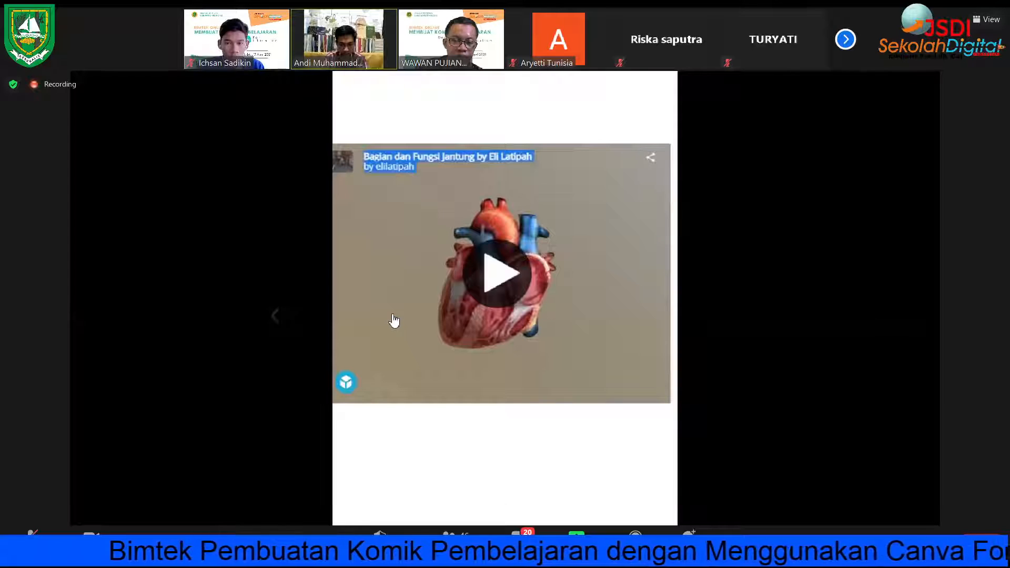
left_click(775, 213)
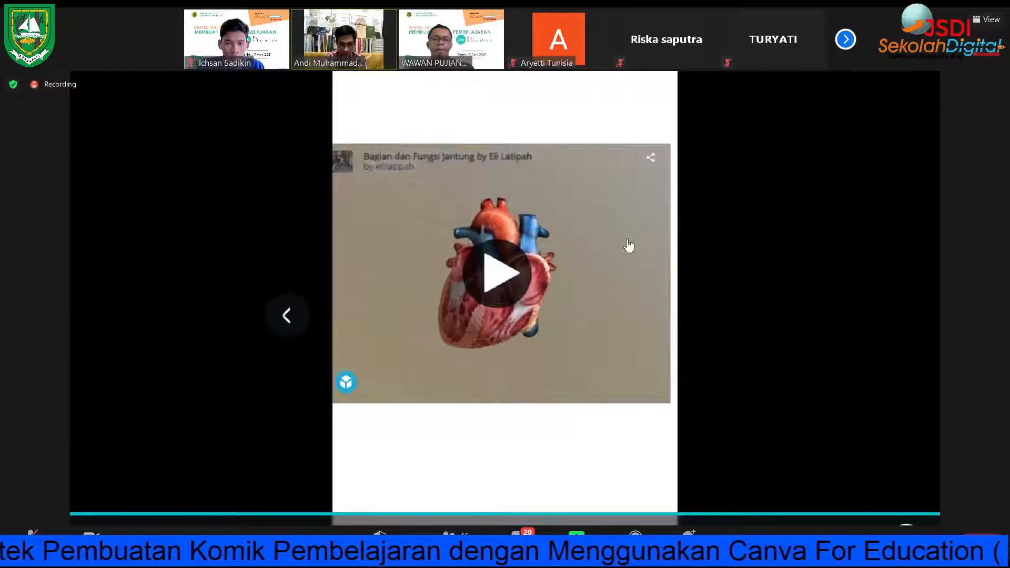
left_click(491, 278)
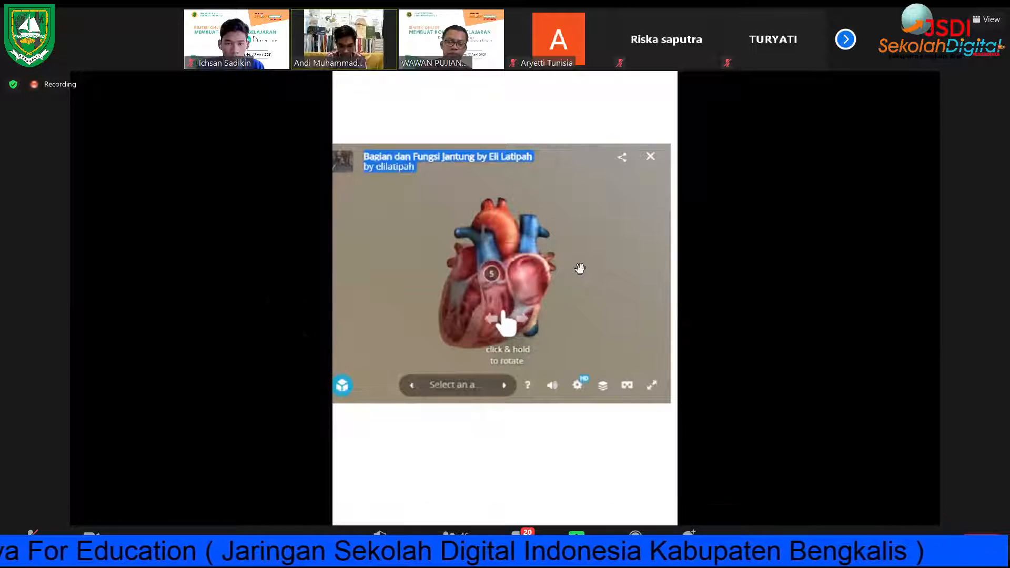
left_click_drag(577, 268, 469, 250)
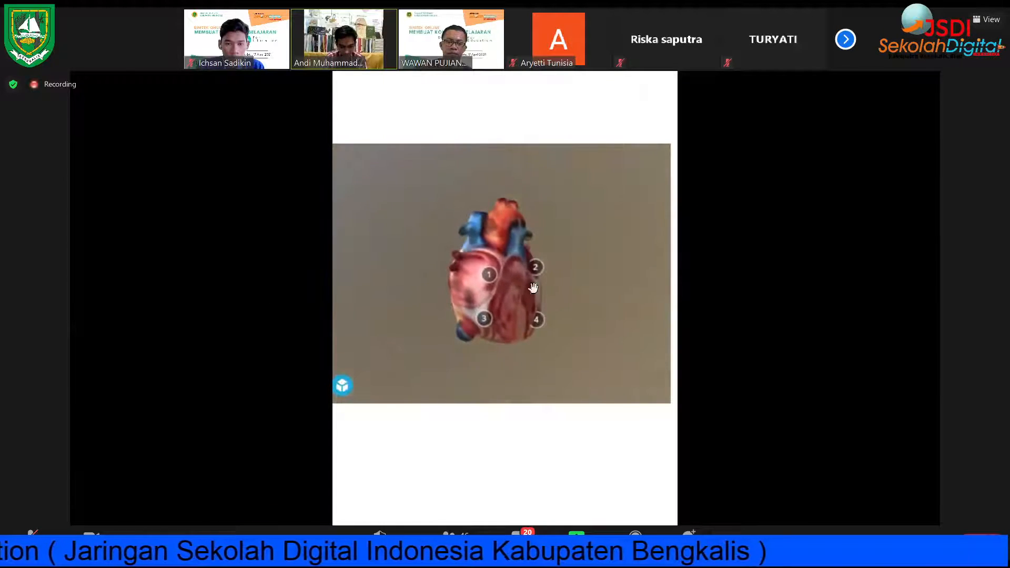
left_click_drag(557, 301, 420, 216)
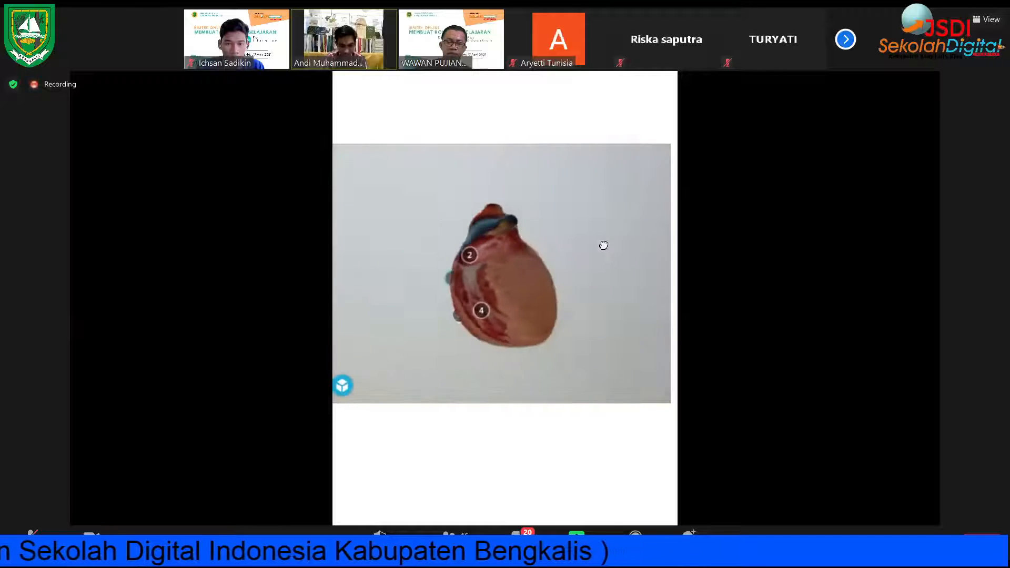
left_click_drag(464, 290, 496, 272)
left_click(478, 282)
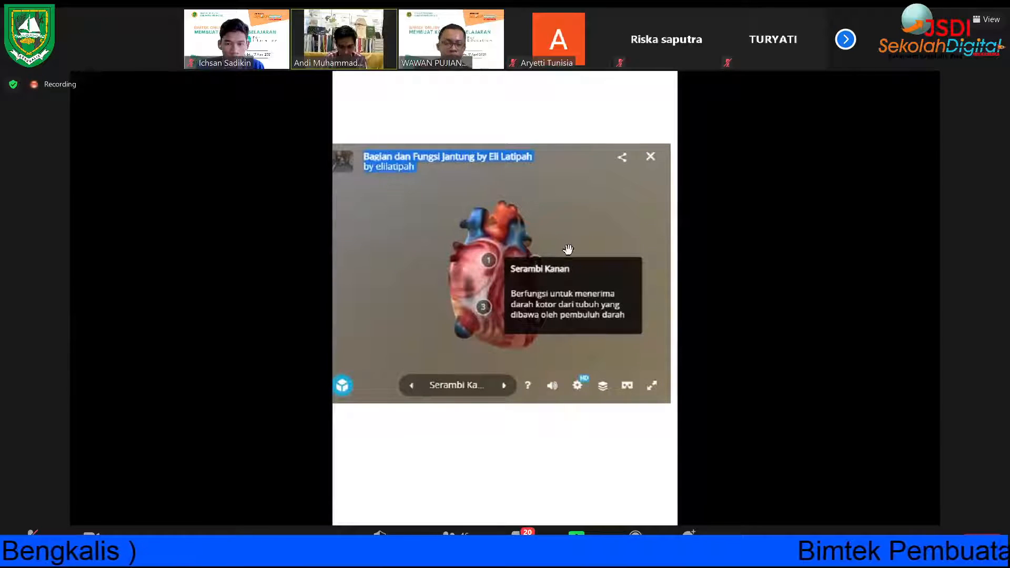
Step: View the heart model's Serambi Kiri, Bilik Kanan and Bilik Kiri annotations, rotating the heart between them
left_click(535, 263)
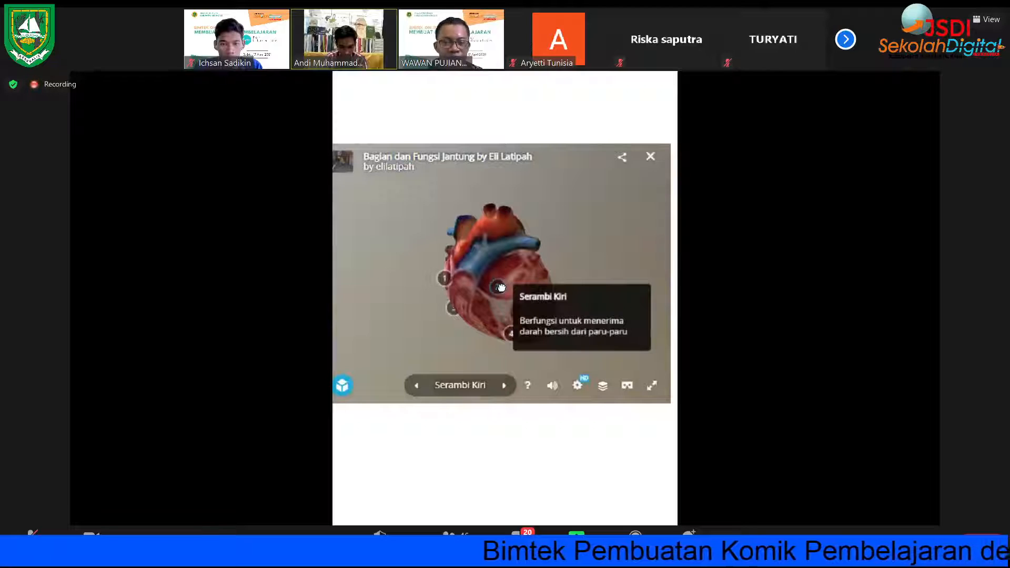
mouse_move(538, 250)
left_mouse_down()
mouse_move(563, 232)
mouse_move(493, 336)
left_mouse_up()
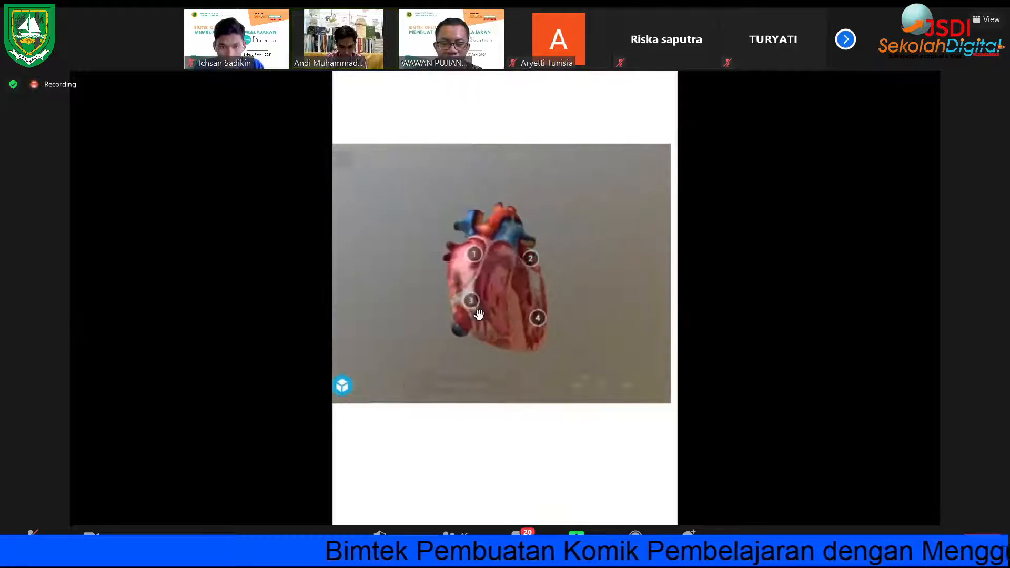
left_click(484, 309)
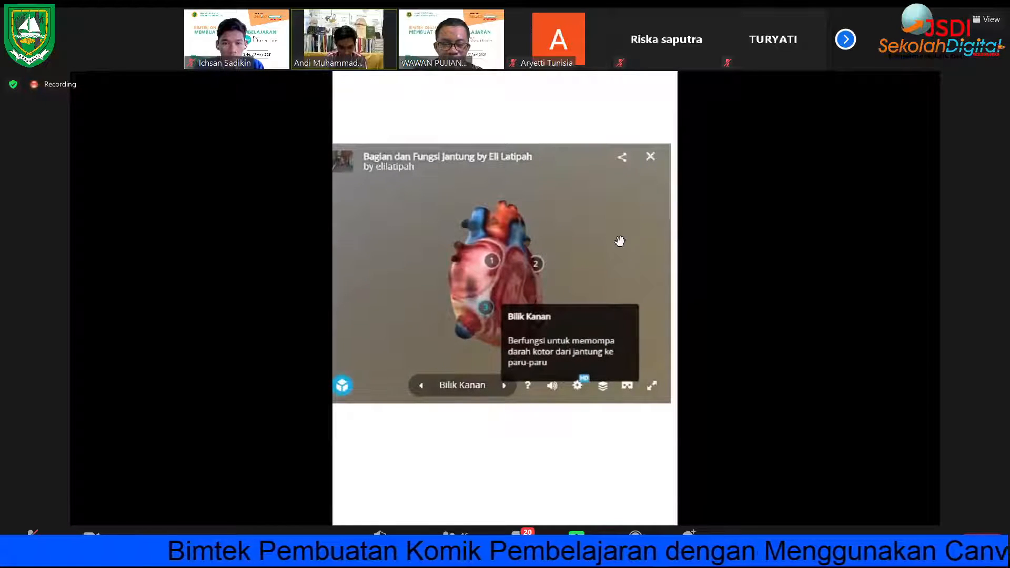
mouse_move(577, 237)
left_mouse_down()
mouse_move(535, 298)
mouse_move(516, 303)
left_mouse_up()
left_click(515, 303)
left_click_drag(518, 246, 575, 257)
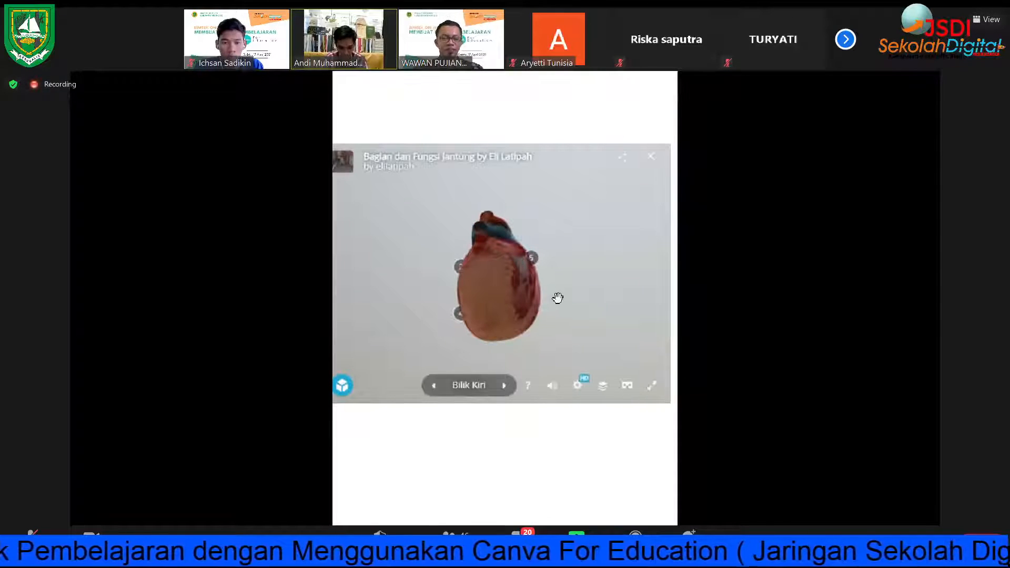
Step: Expand the 3D heart viewer to full screen, rotate the heart to inspect it from several sides, and exit full screen
left_click(652, 386)
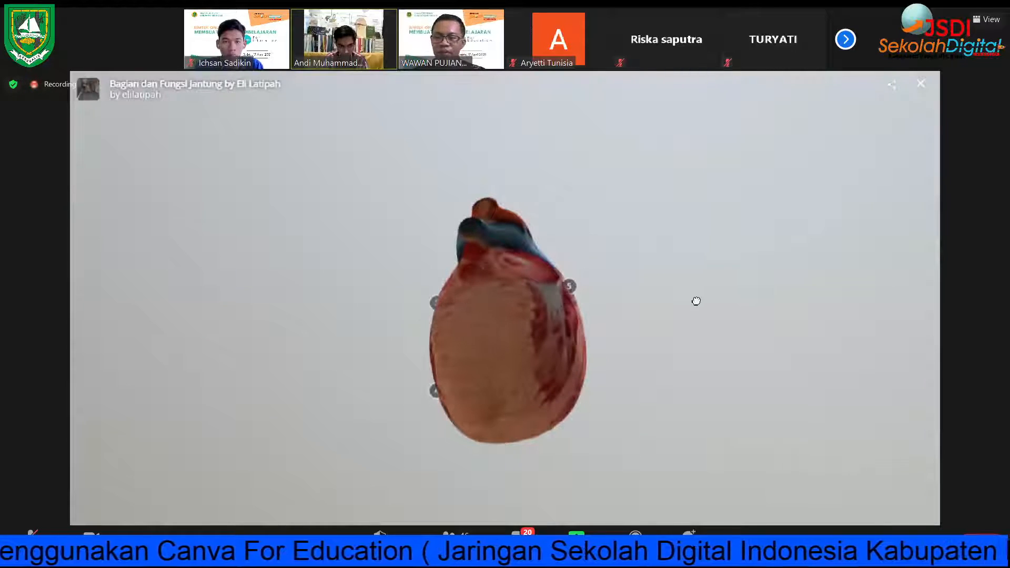
left_click_drag(699, 301, 557, 331)
left_click_drag(830, 230, 604, 161)
left_click_drag(623, 346, 692, 309)
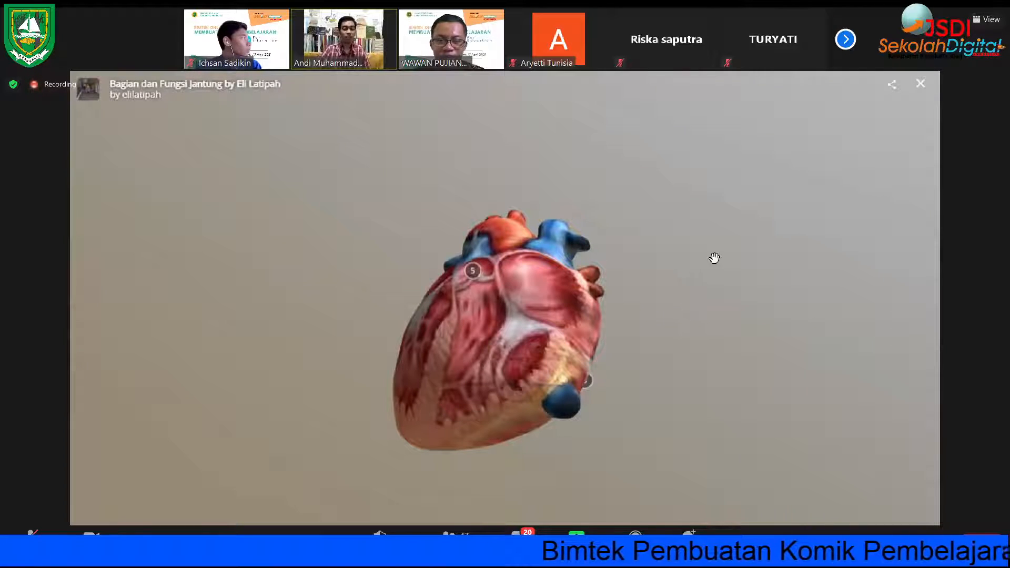
left_click_drag(611, 330, 699, 286)
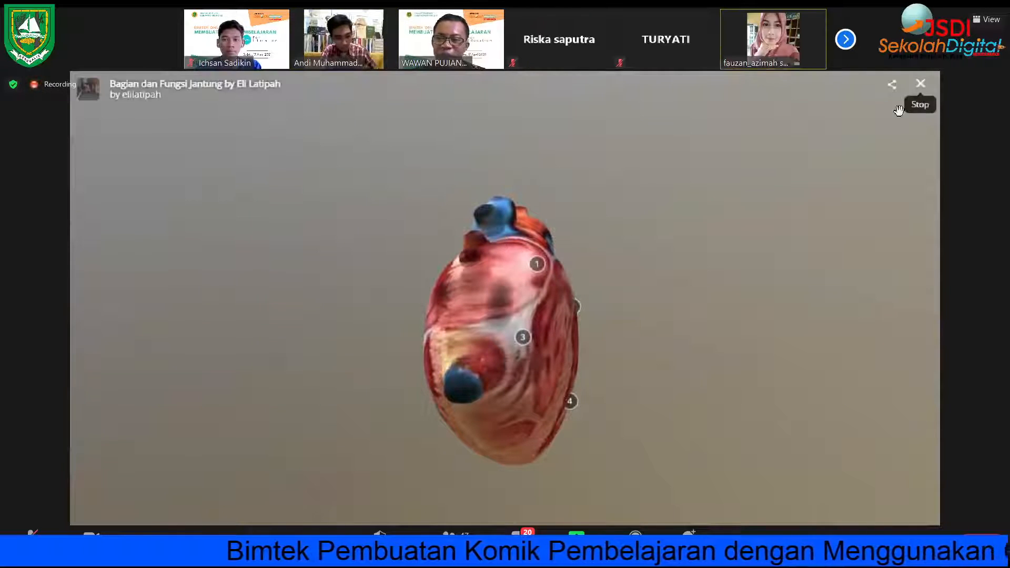
left_click_drag(627, 258, 658, 246)
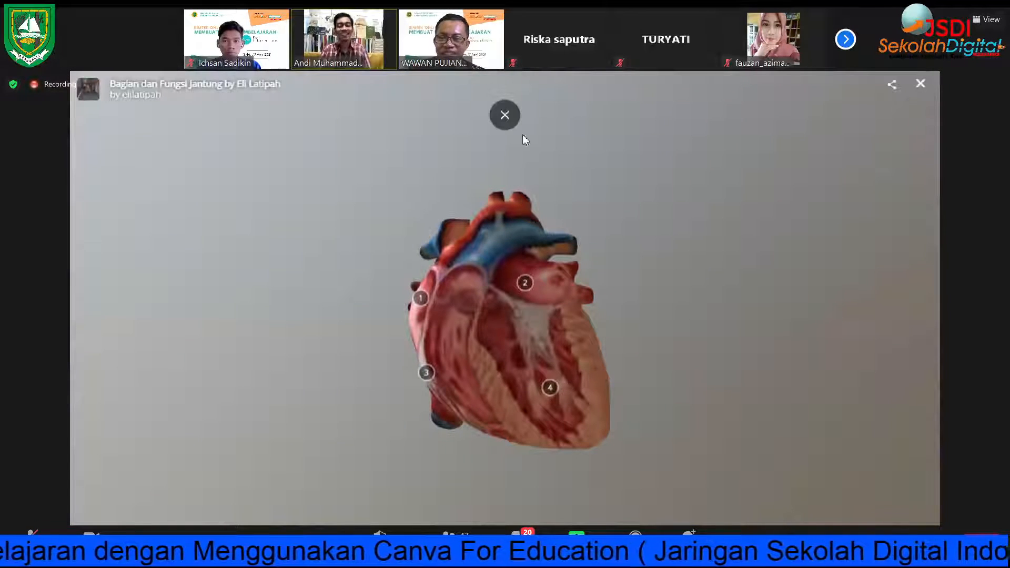
left_click(506, 116)
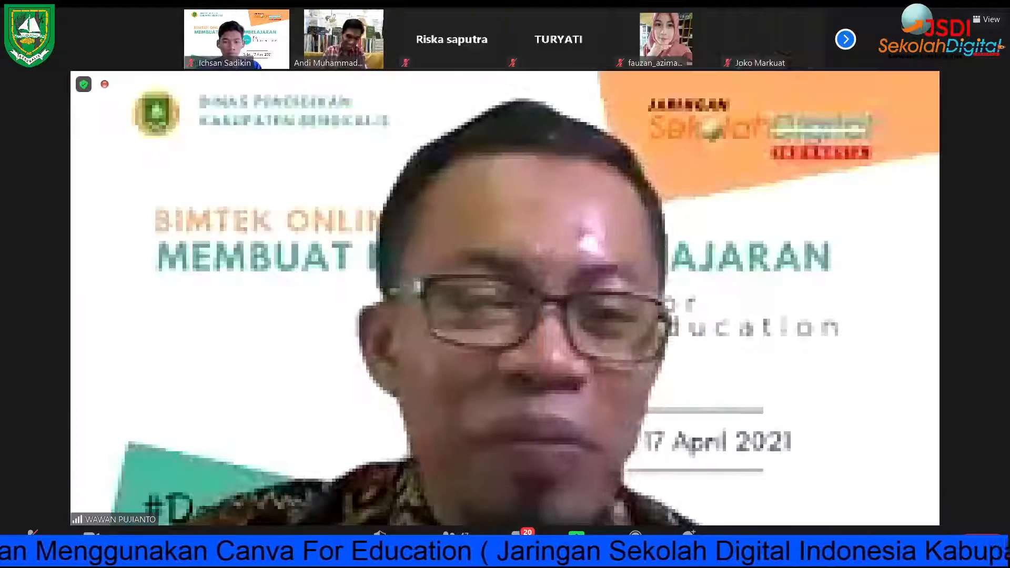